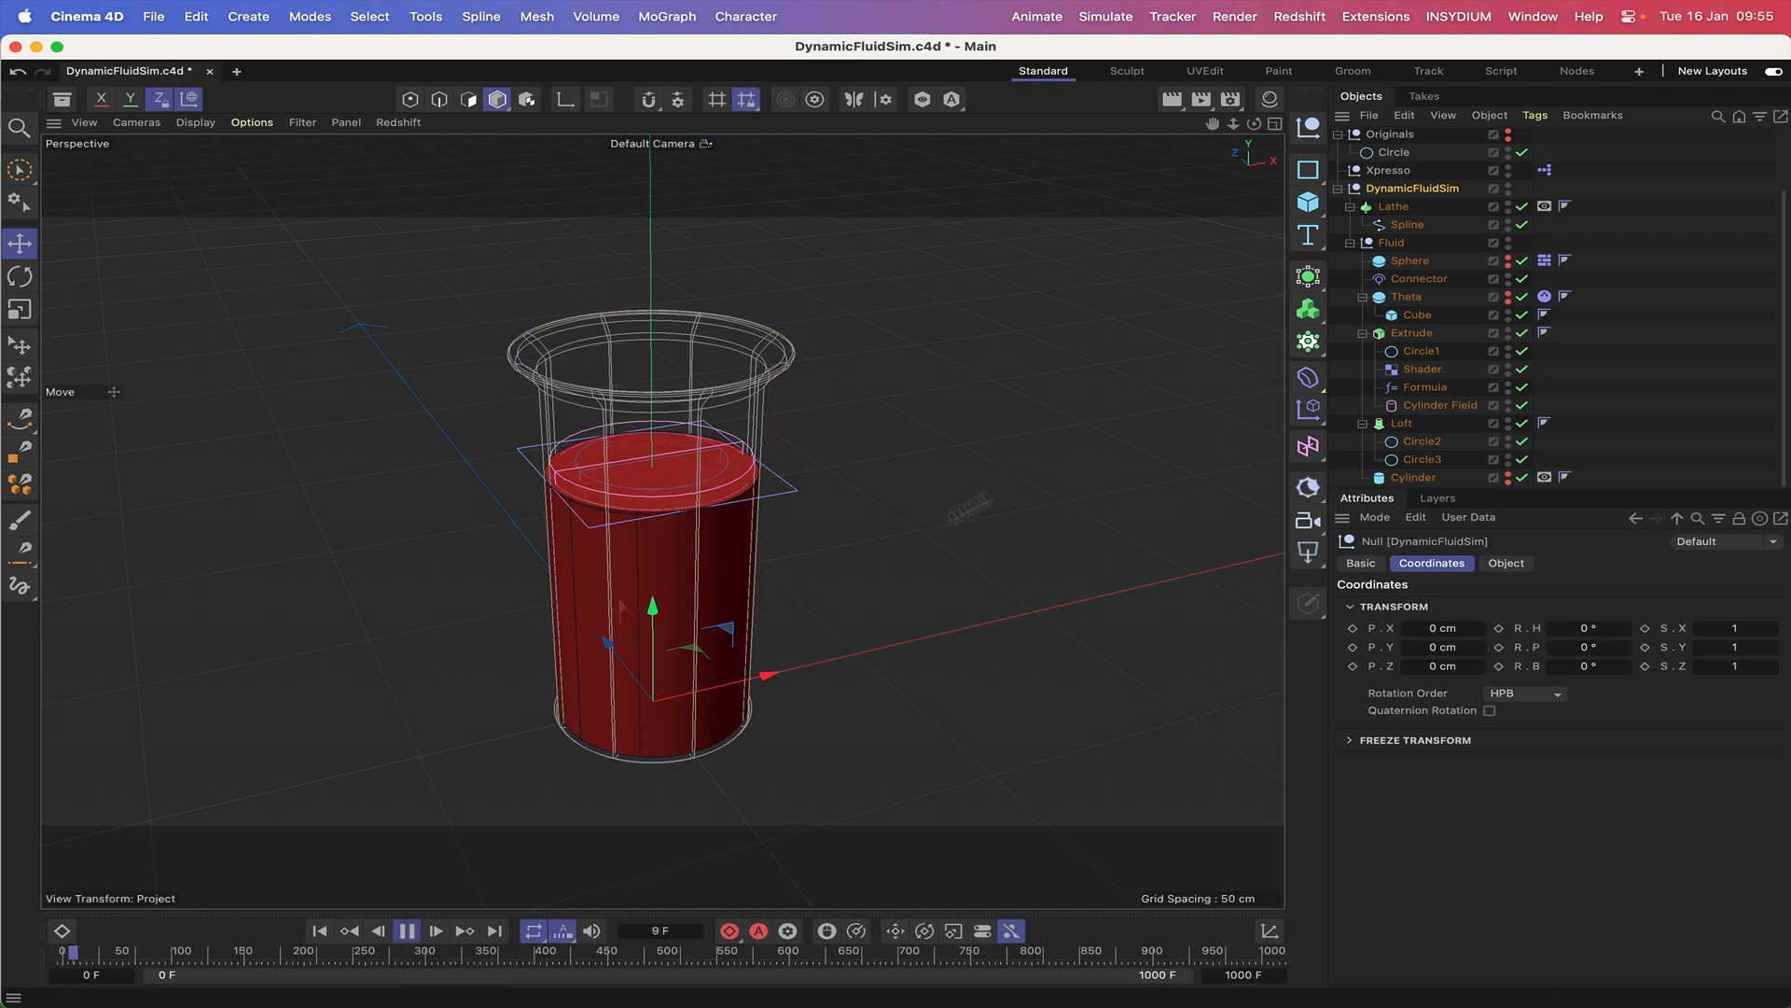
# Move the DynamicFluidSim null to about 6.5 cm in X and 3.8 cm in Z, and tilt it while the simulation plays.
pyautogui.moveTo(765, 686); pyautogui.dragTo(781, 684)
pyautogui.moveTo(628, 648); pyautogui.dragTo(625, 649)
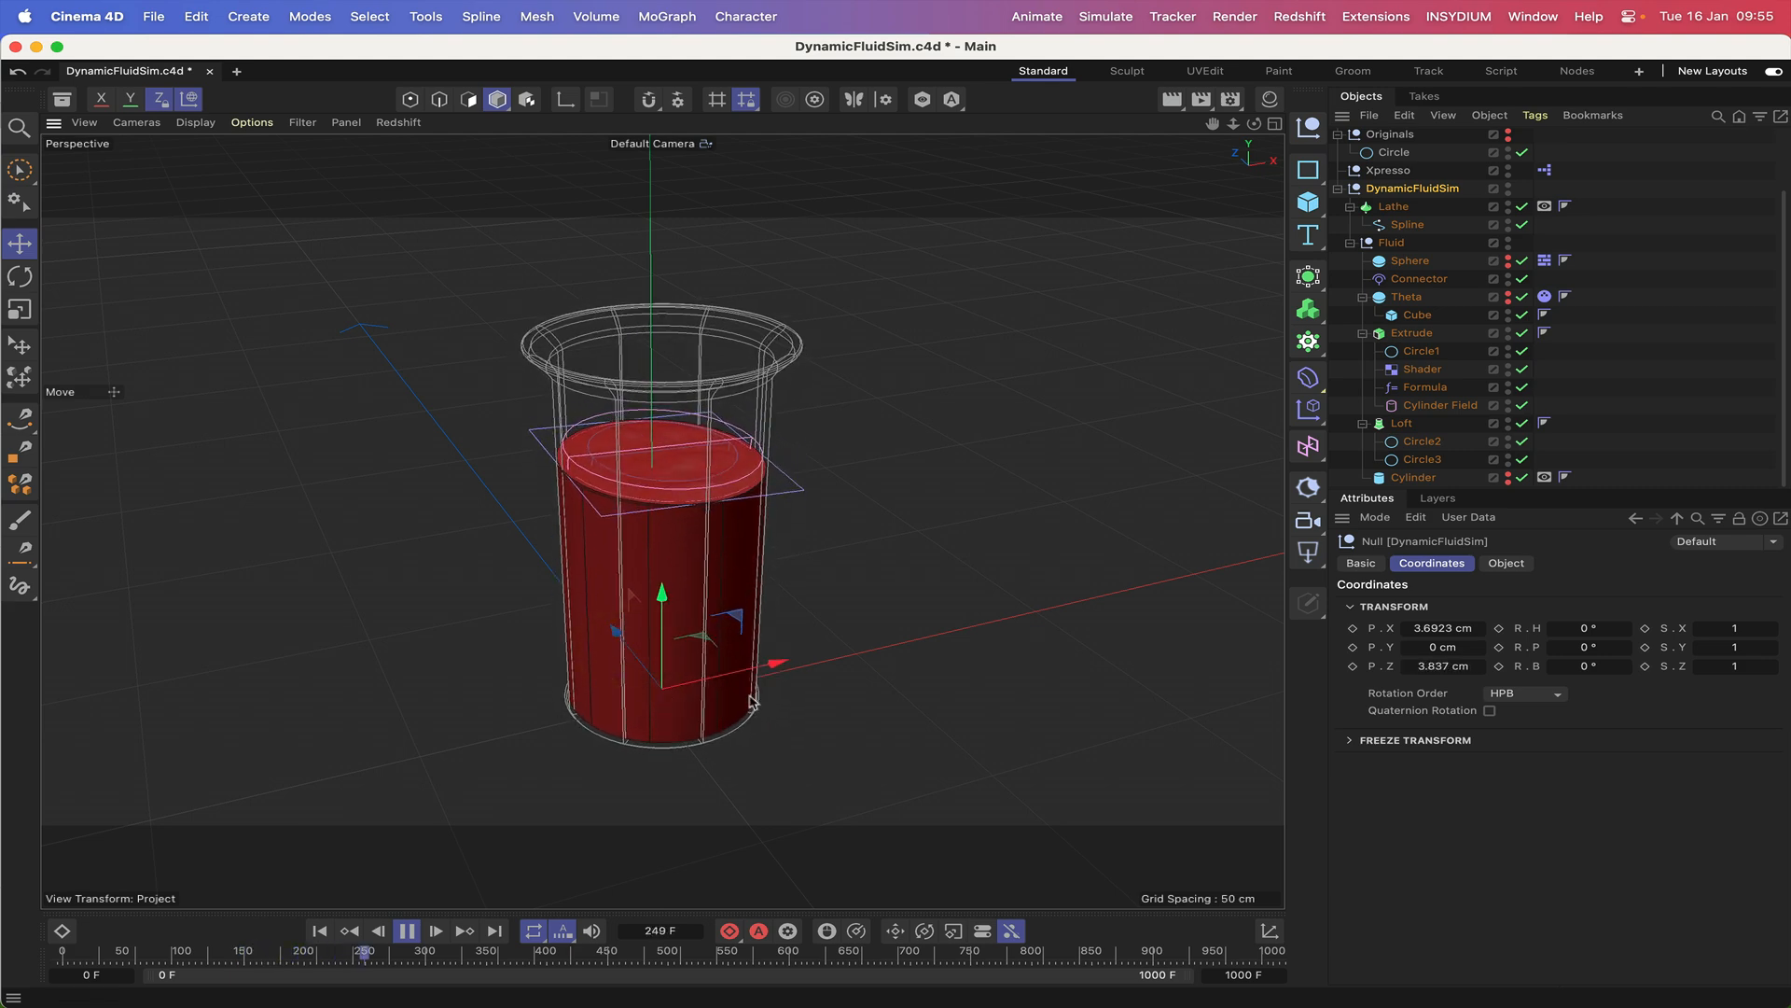
pyautogui.moveTo(760, 672); pyautogui.dragTo(772, 675)
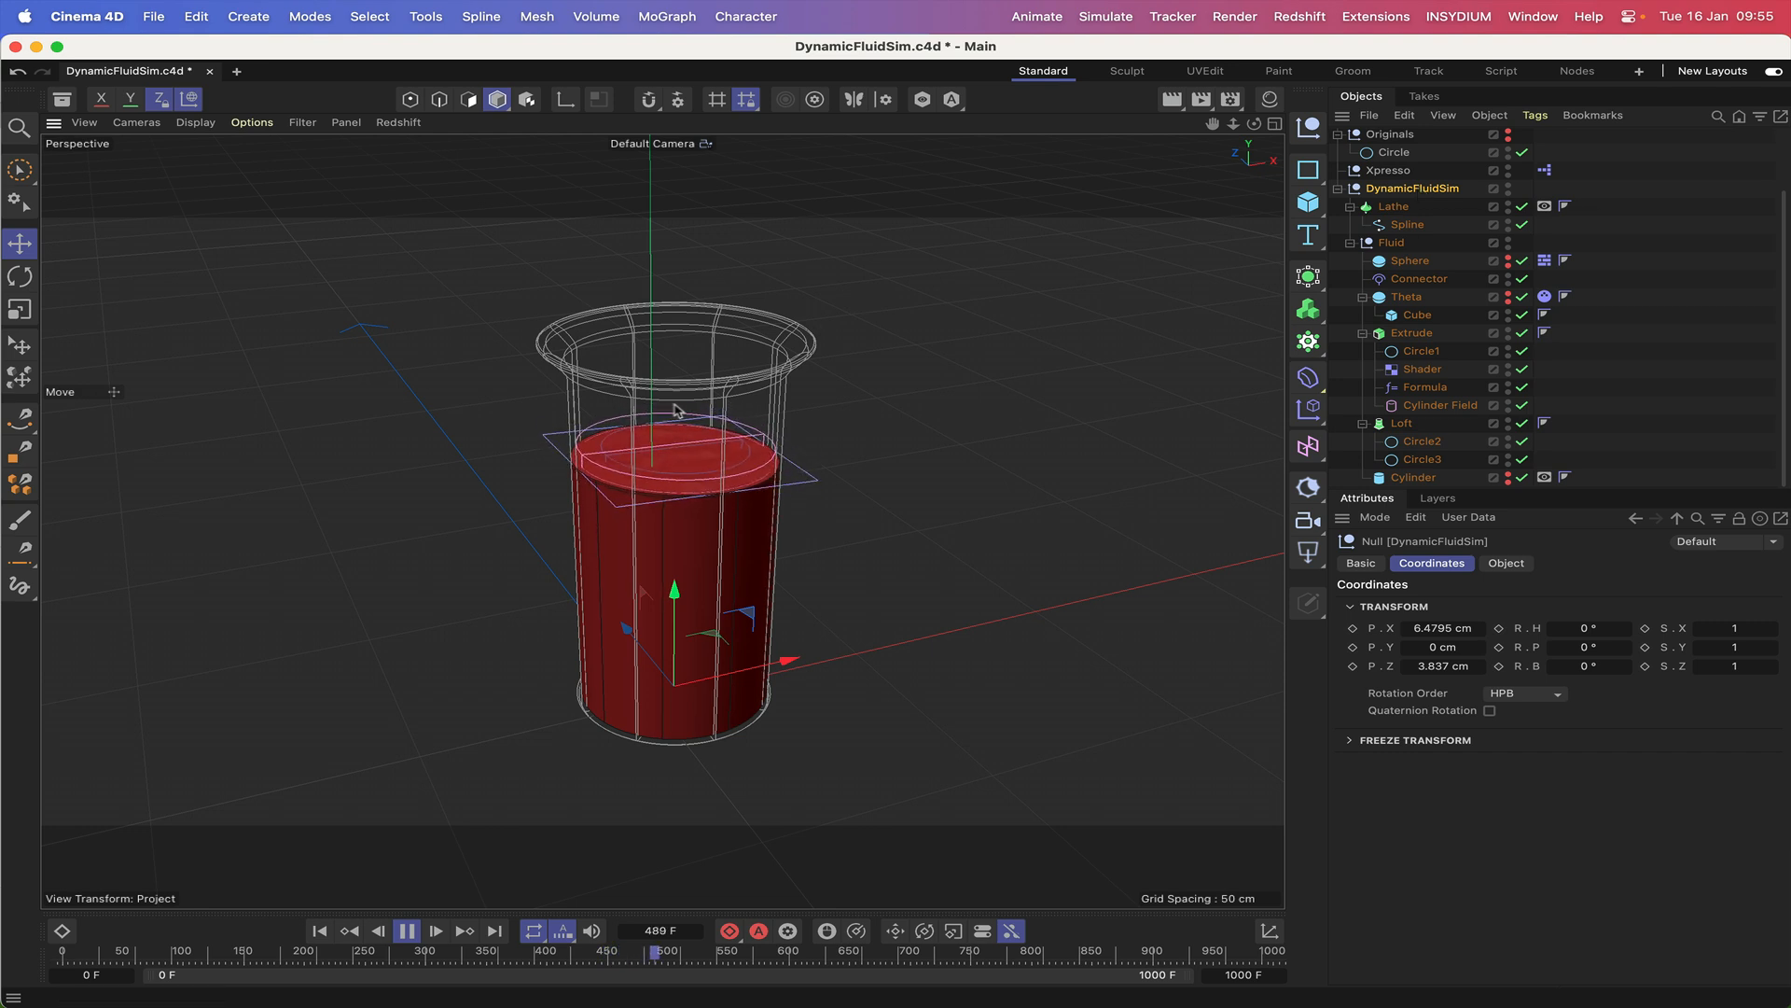
pyautogui.click(20, 277)
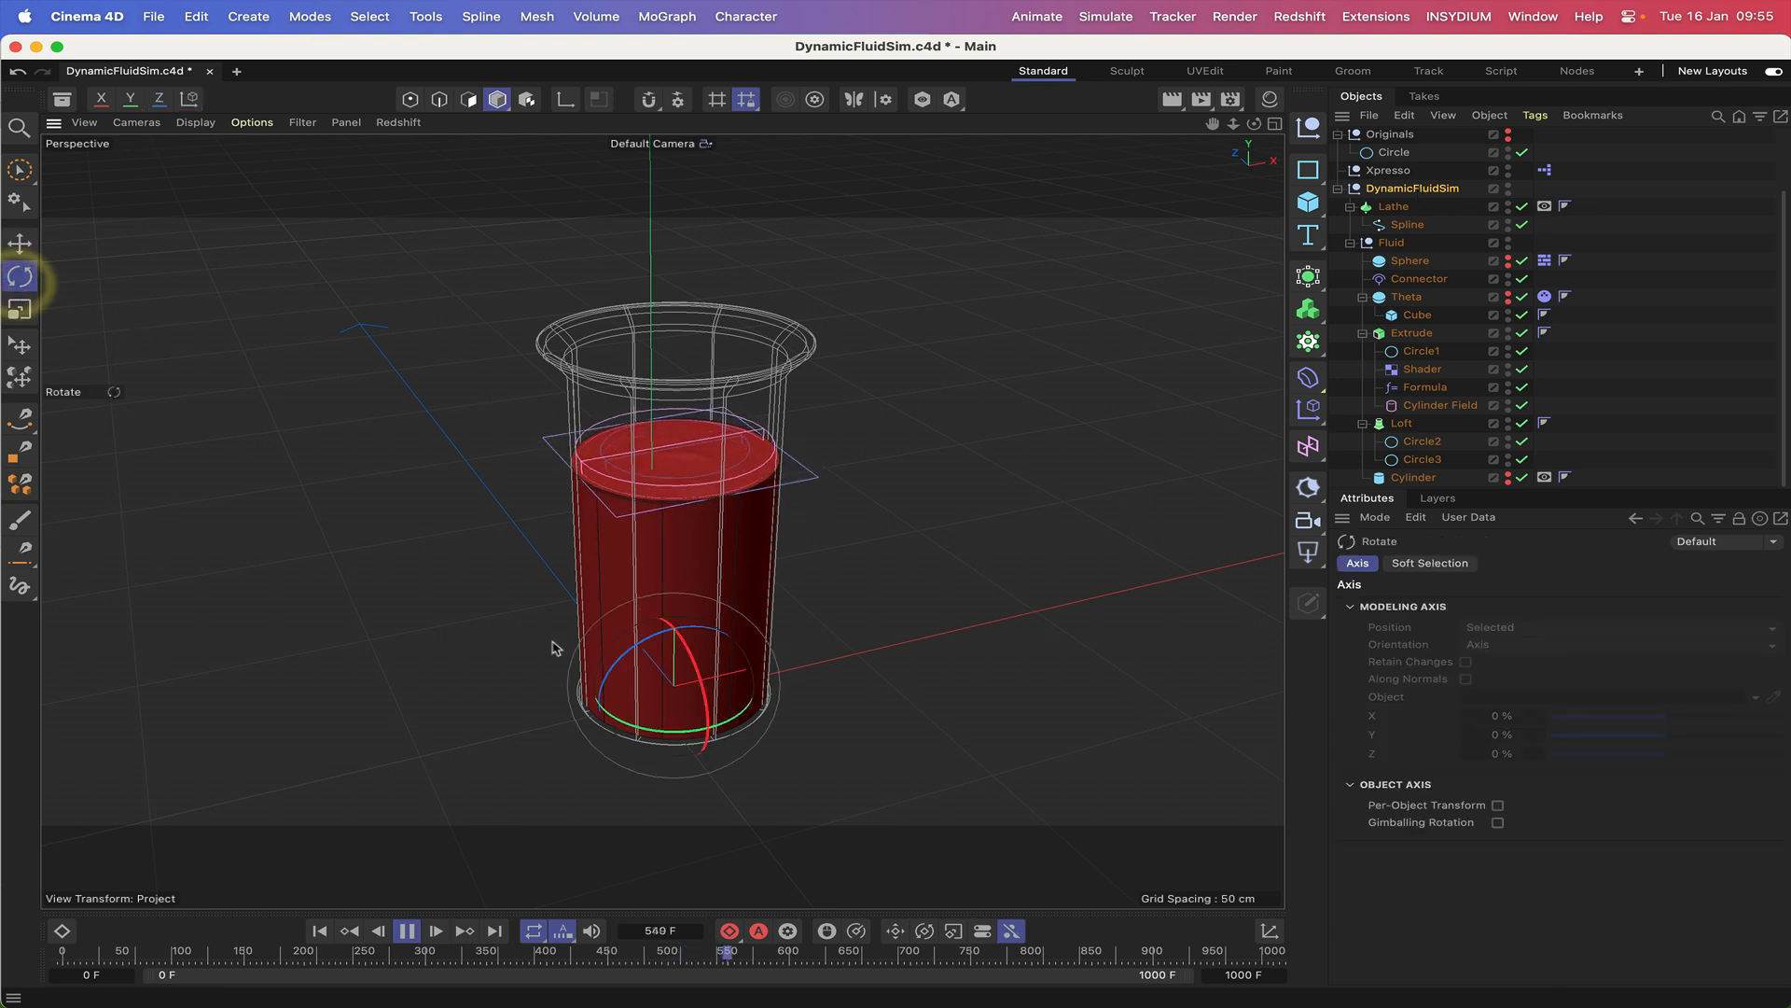
pyautogui.moveTo(638, 651); pyautogui.dragTo(733, 612)
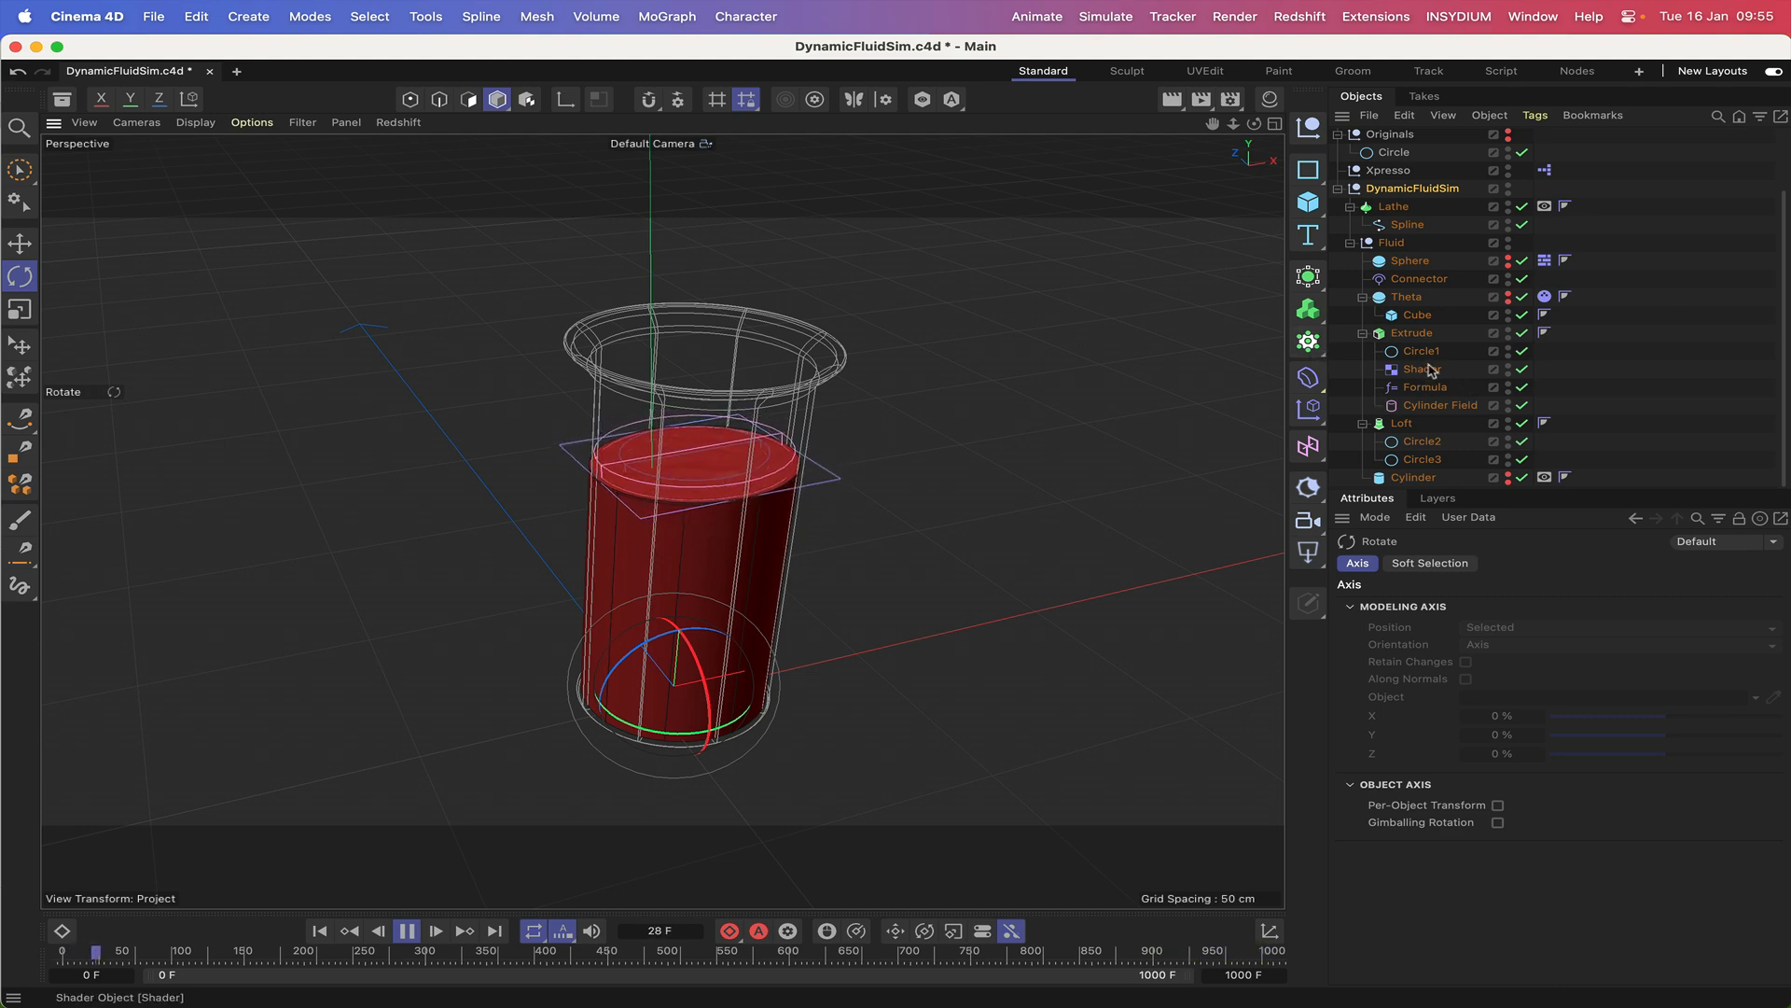
# Disable the Shader and Formula objects under the Extrude.
pyautogui.click(1522, 369)
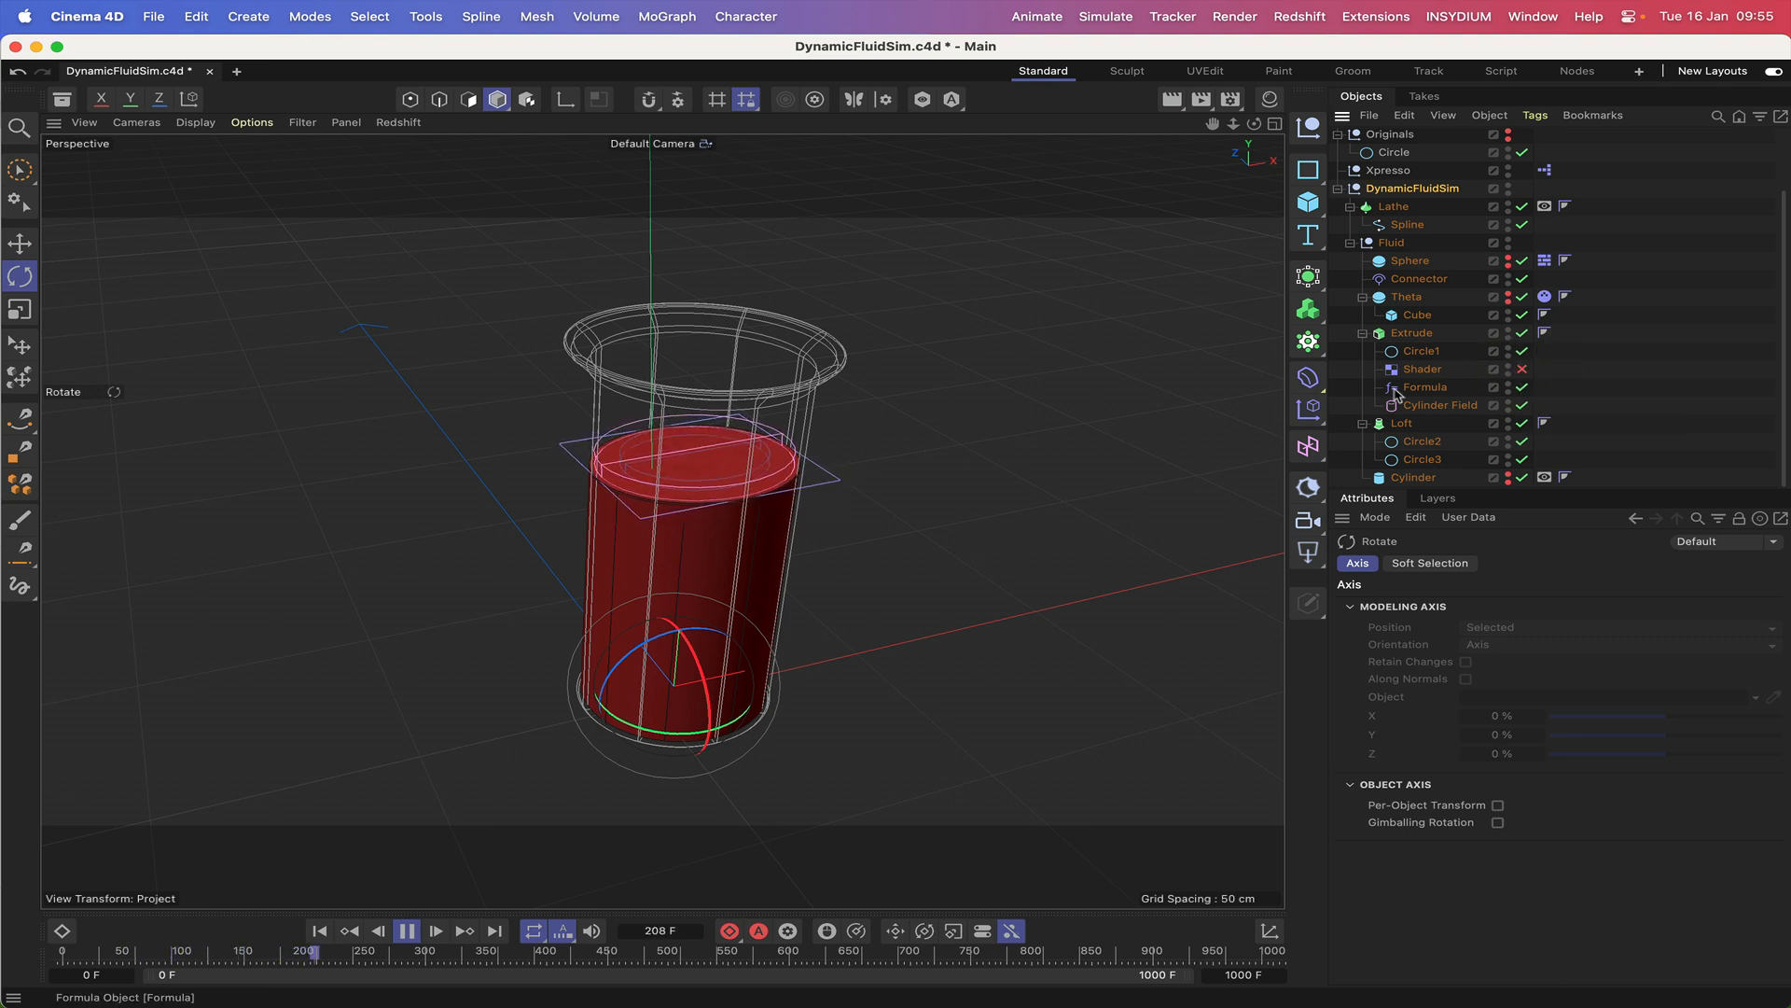
pyautogui.click(1522, 390)
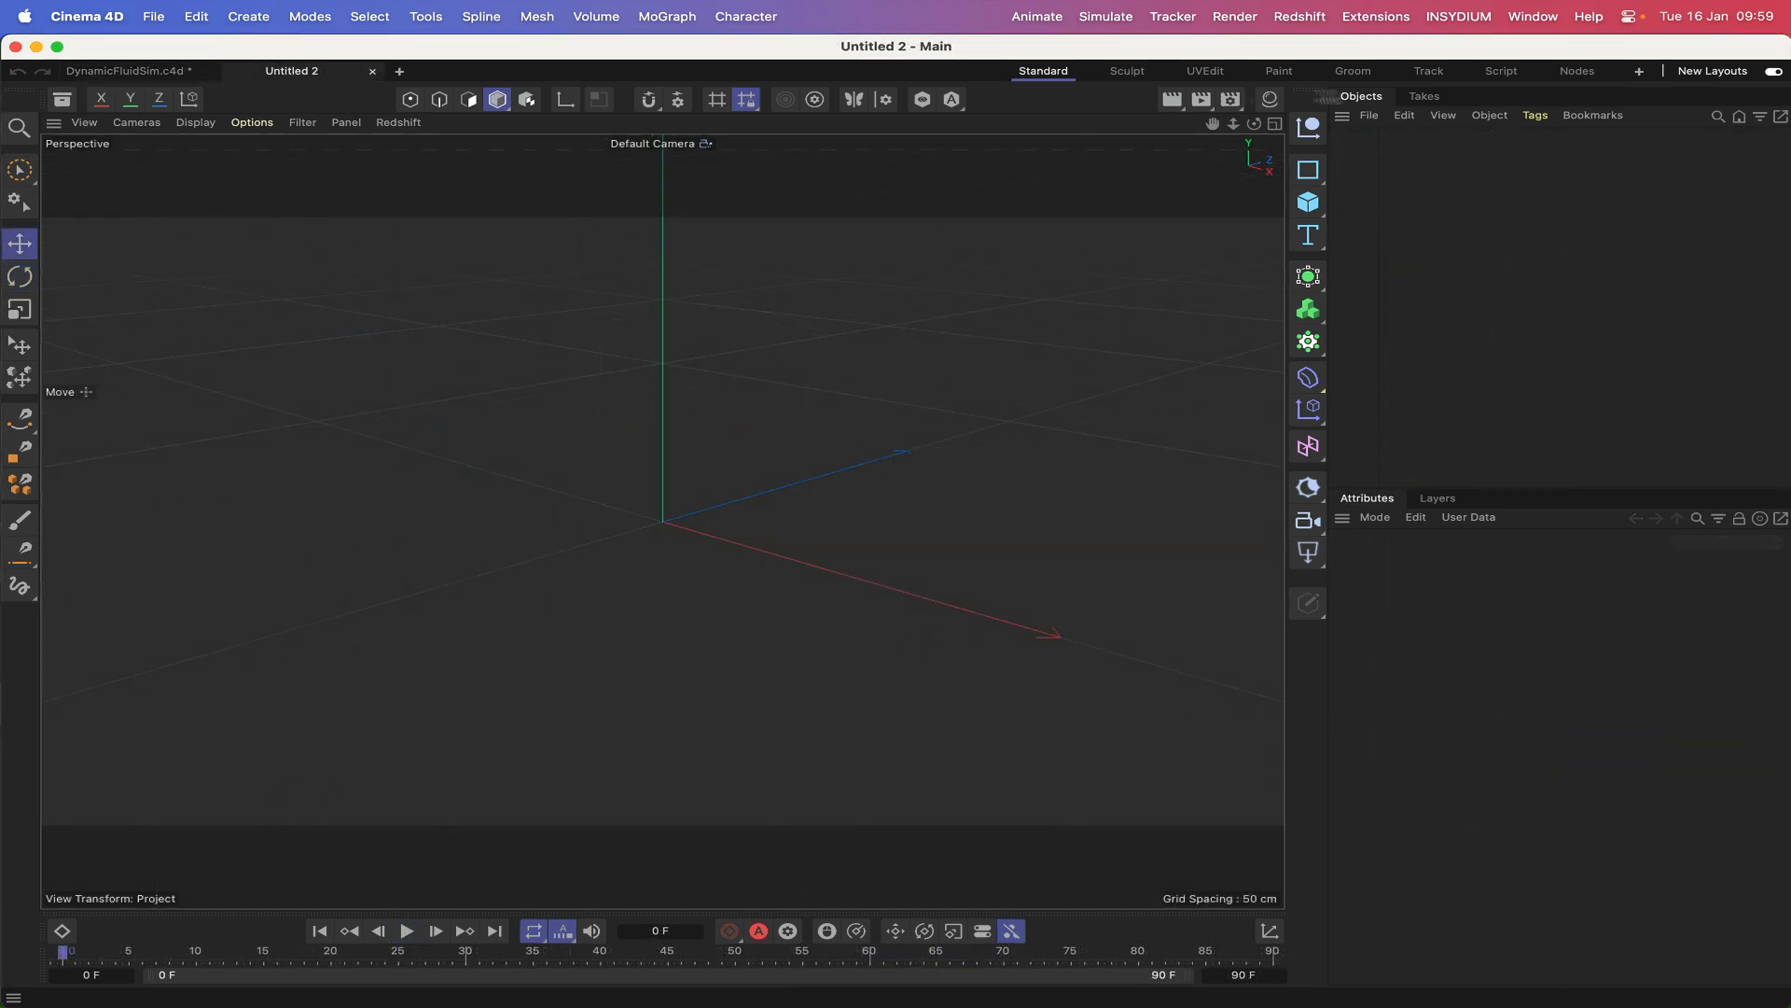
# Add a null object to the new empty project and name it DynamicFluidSim.
pyautogui.click(1308, 128)
pyautogui.doubleClick(1379, 136)
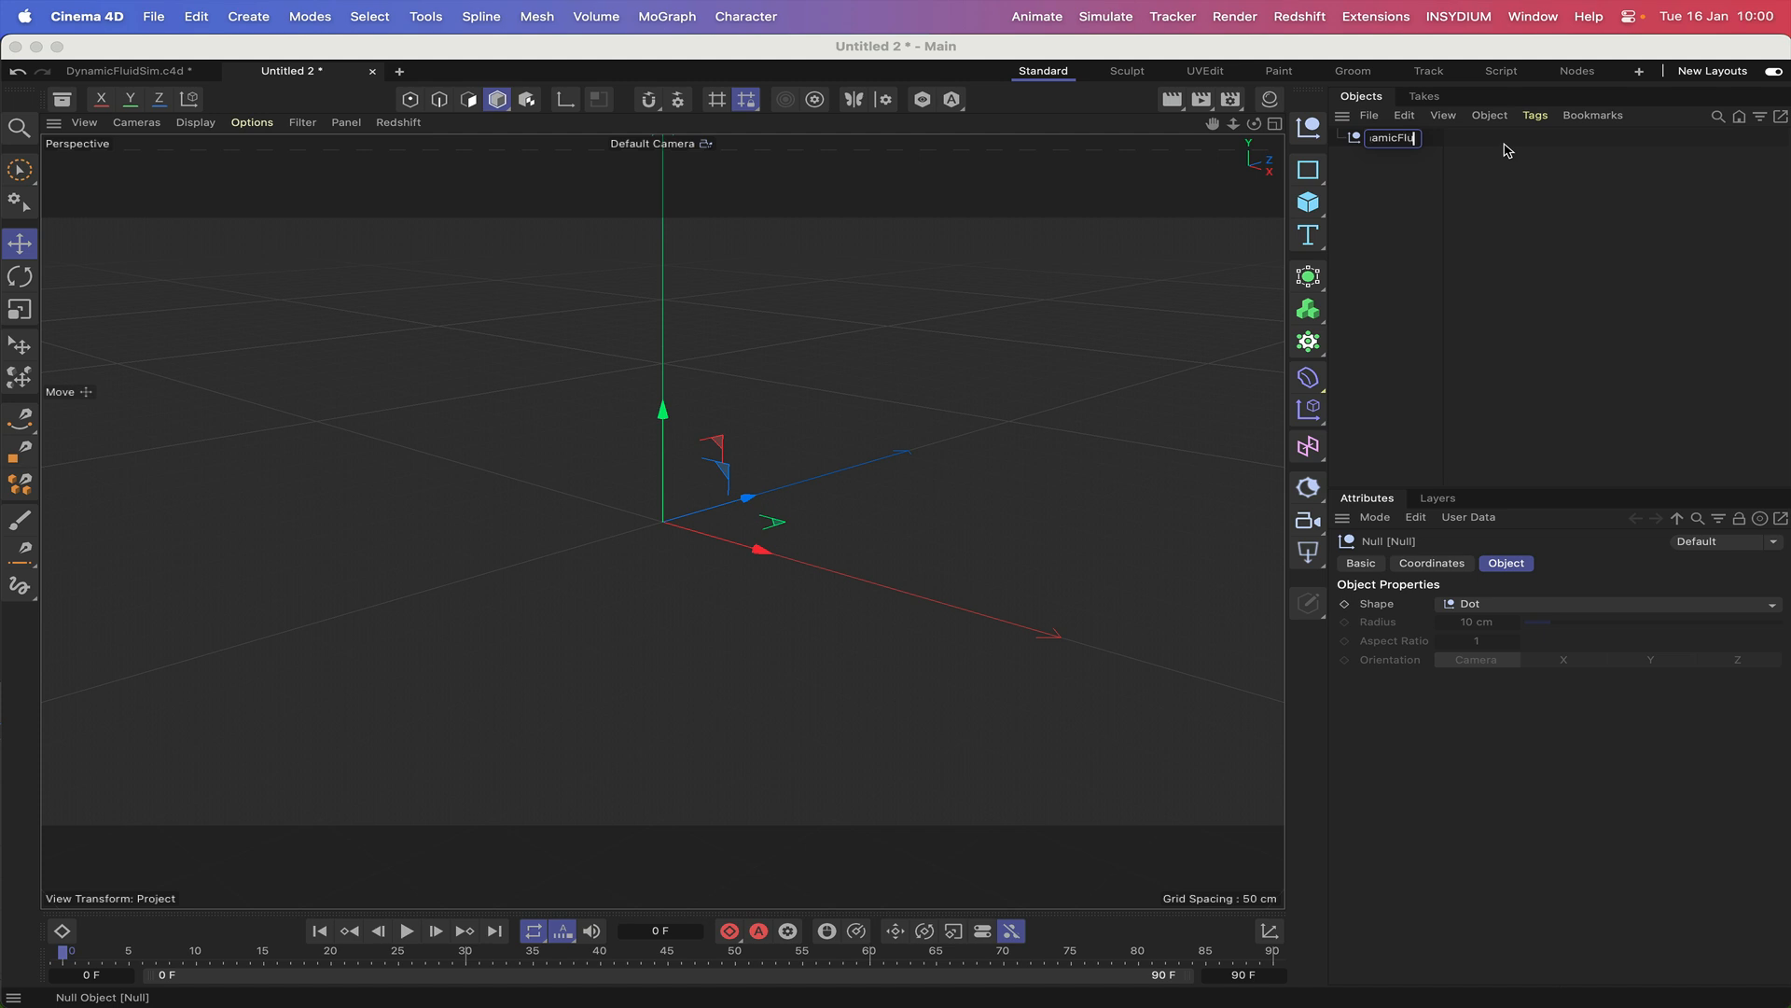
pyautogui.write('DynamicFluidSim')
pyautogui.press('Return')
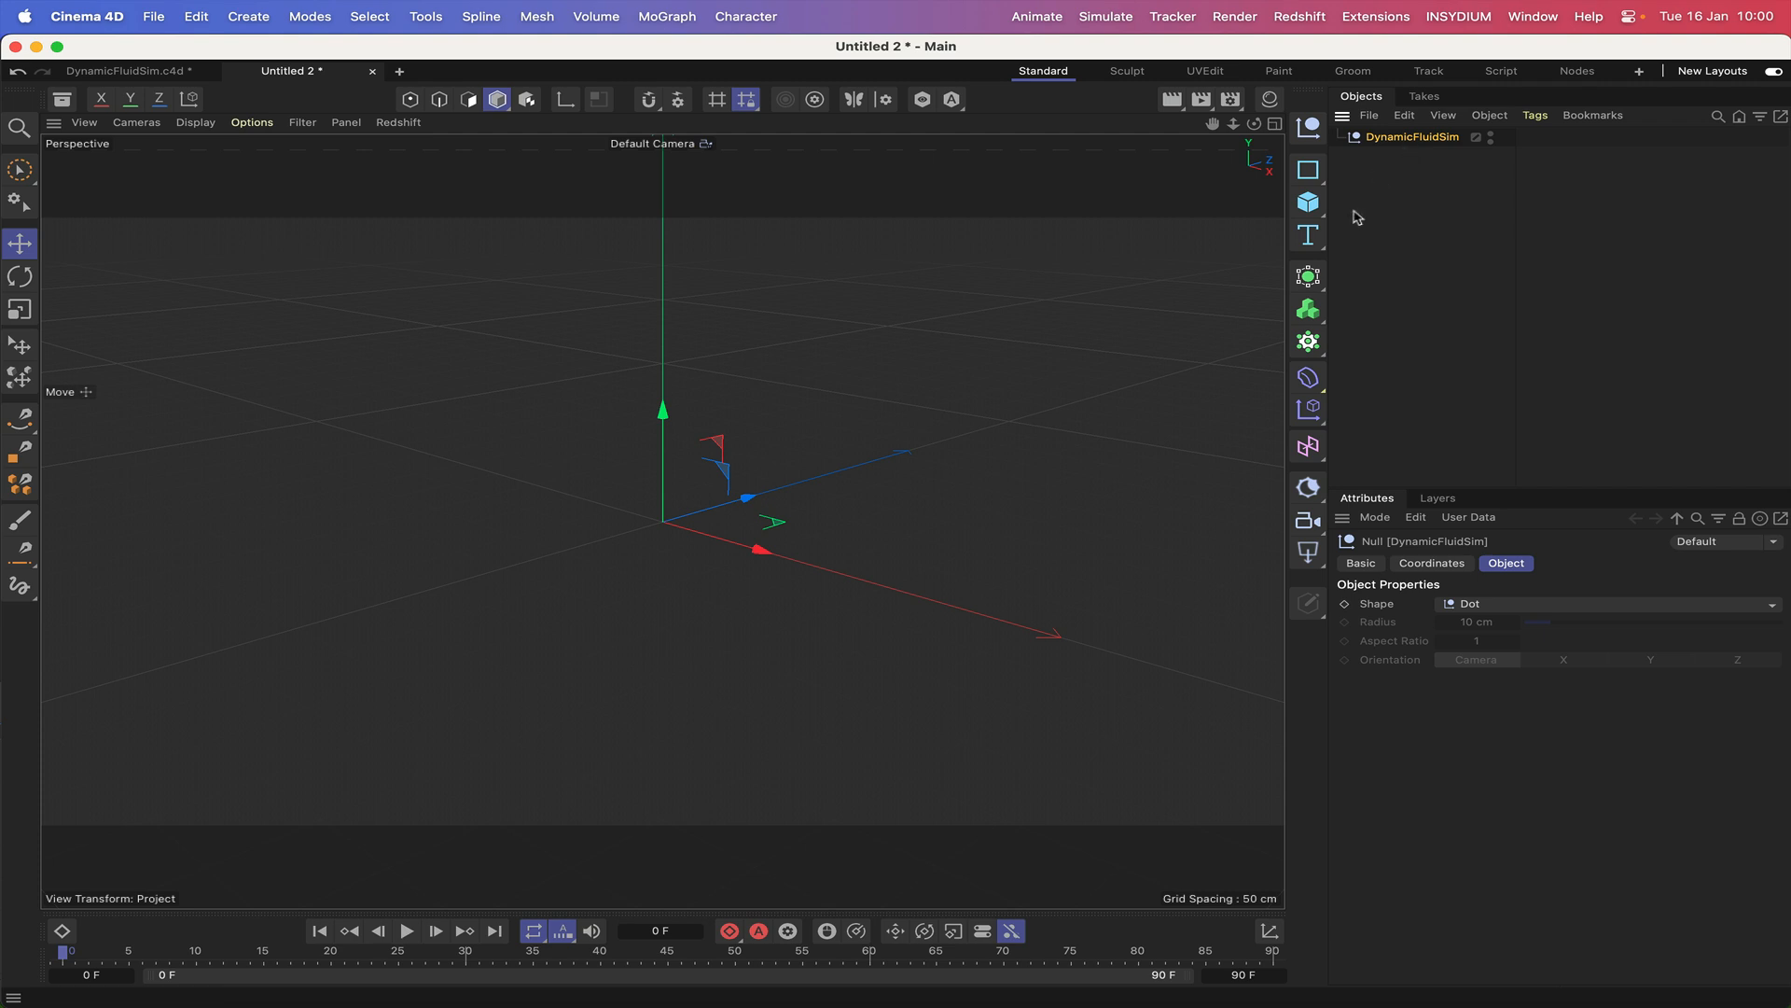
# Add a cylinder primitive and make it a child of the DynamicFluidSim null.
pyautogui.click(1308, 201)
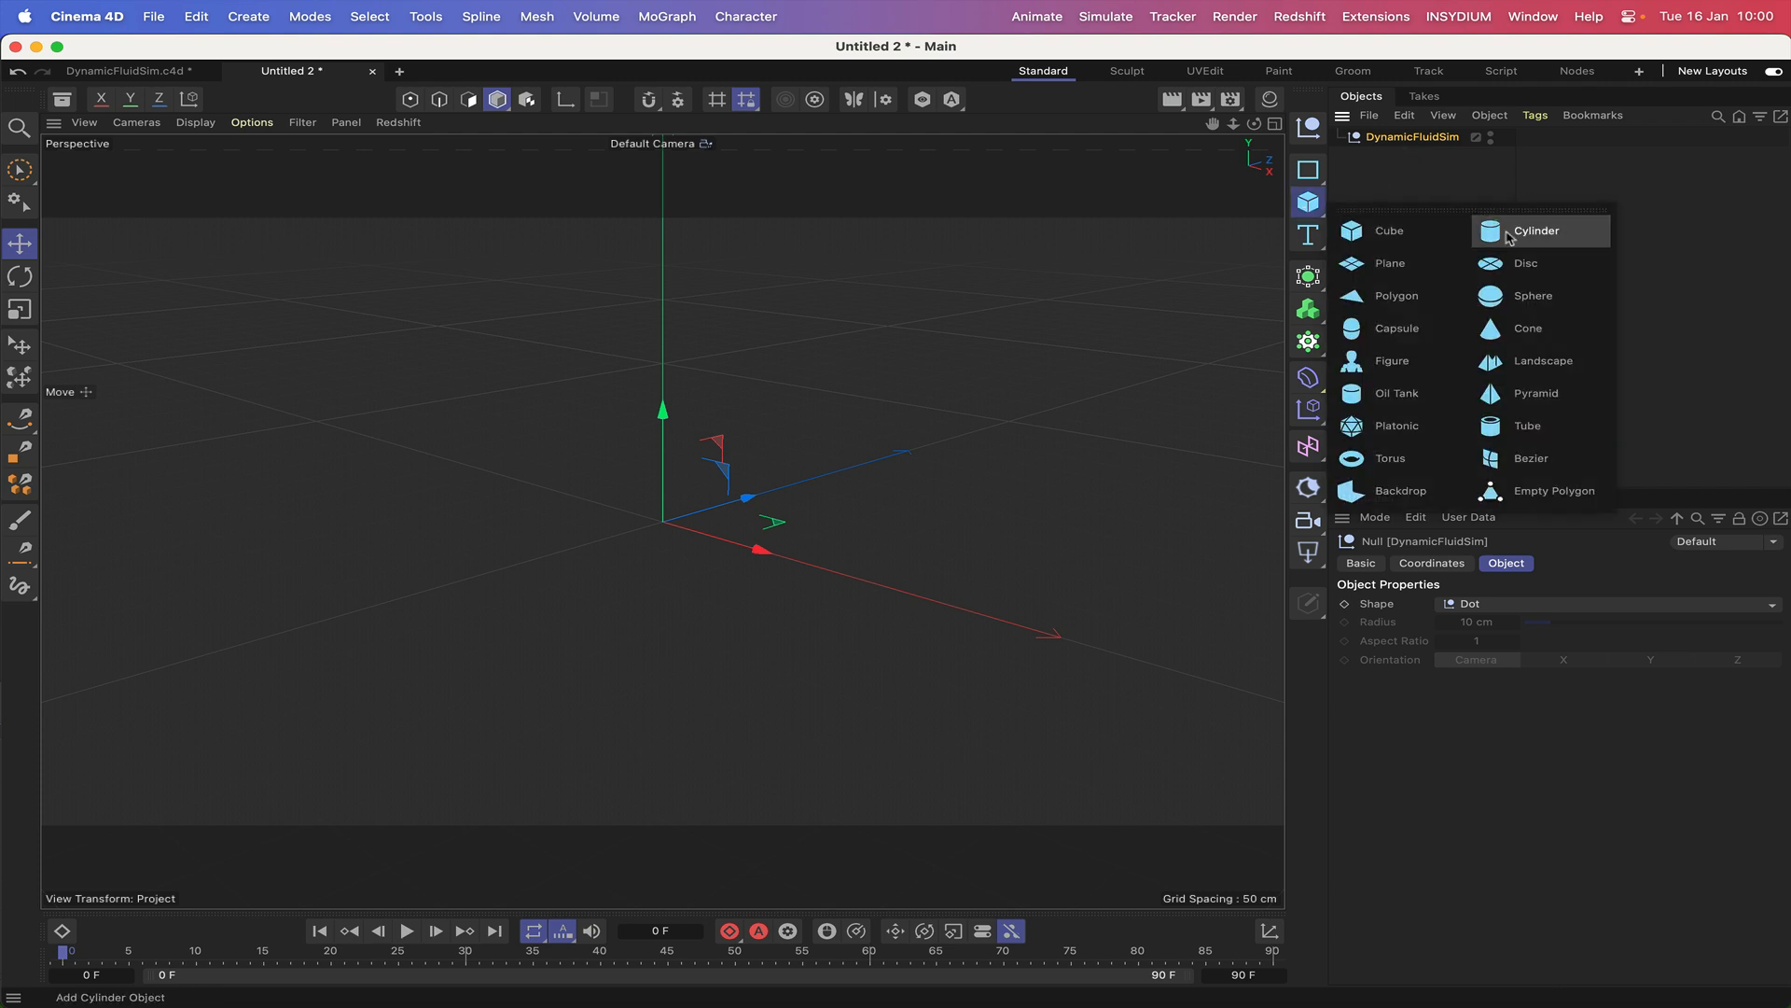
pyautogui.click(1509, 233)
pyautogui.moveTo(1404, 140); pyautogui.dragTo(1420, 157)
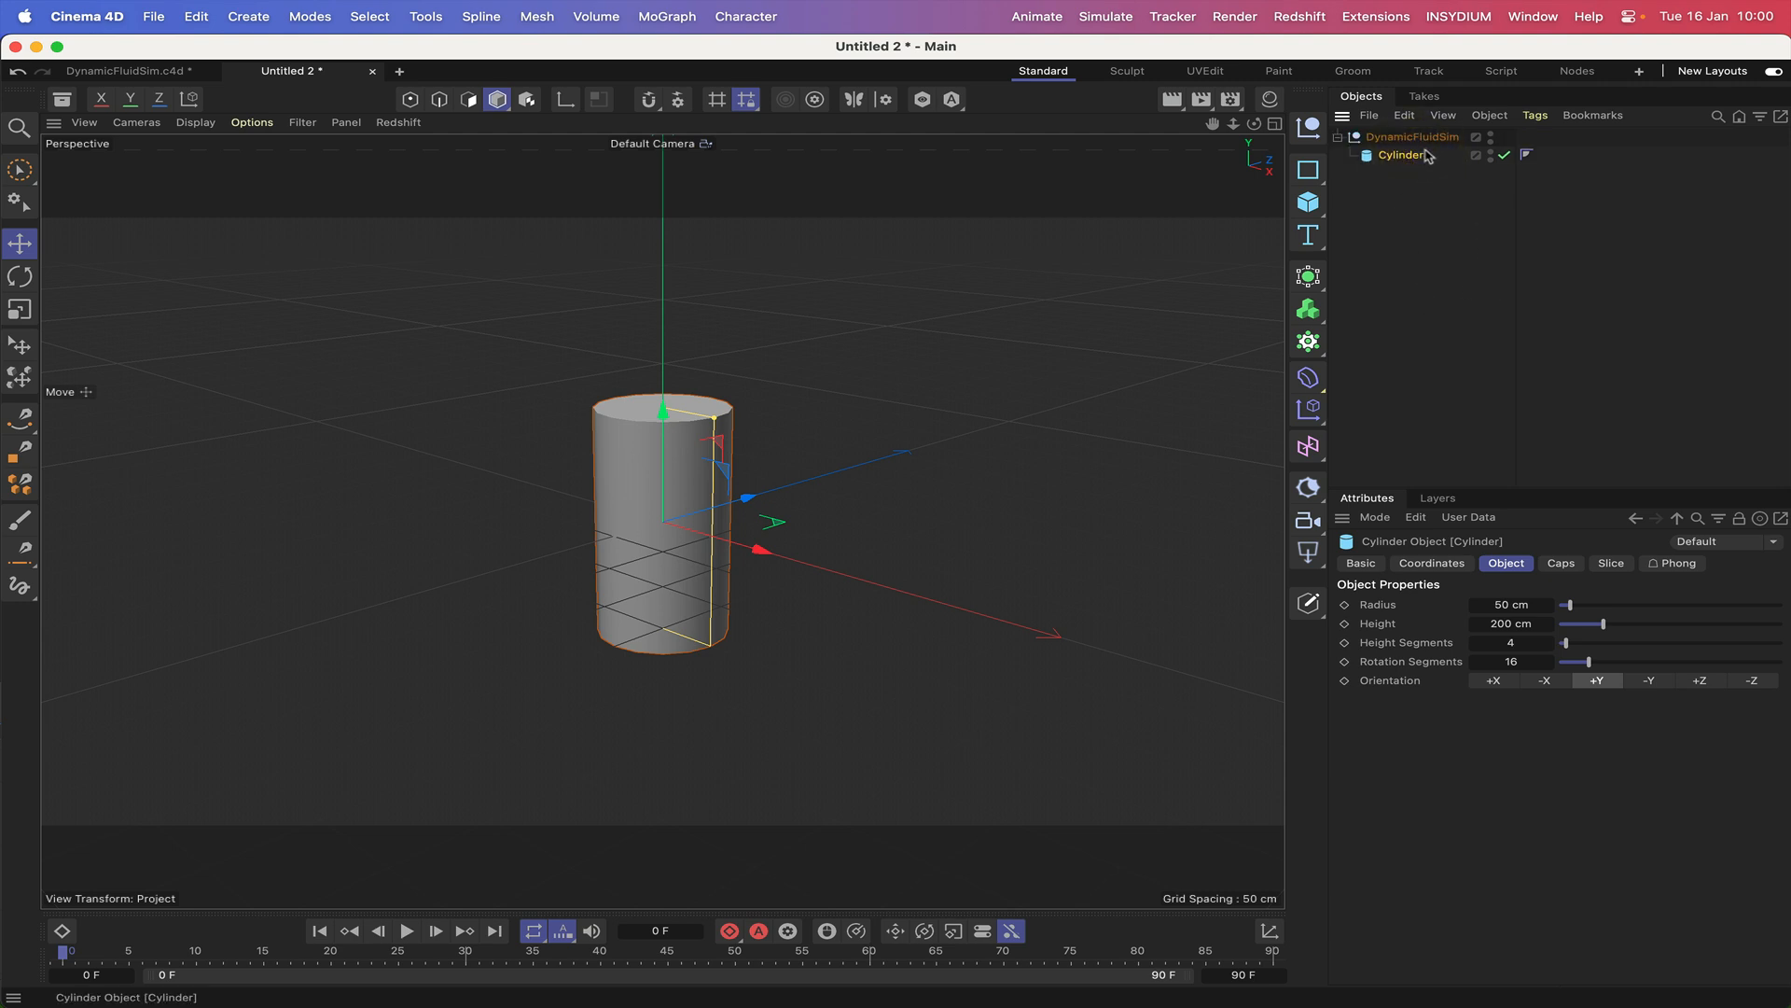
# Set the cylinder's radius to 20 cm and its height to 90 cm.
pyautogui.doubleClick(1503, 605)
pyautogui.write('20')
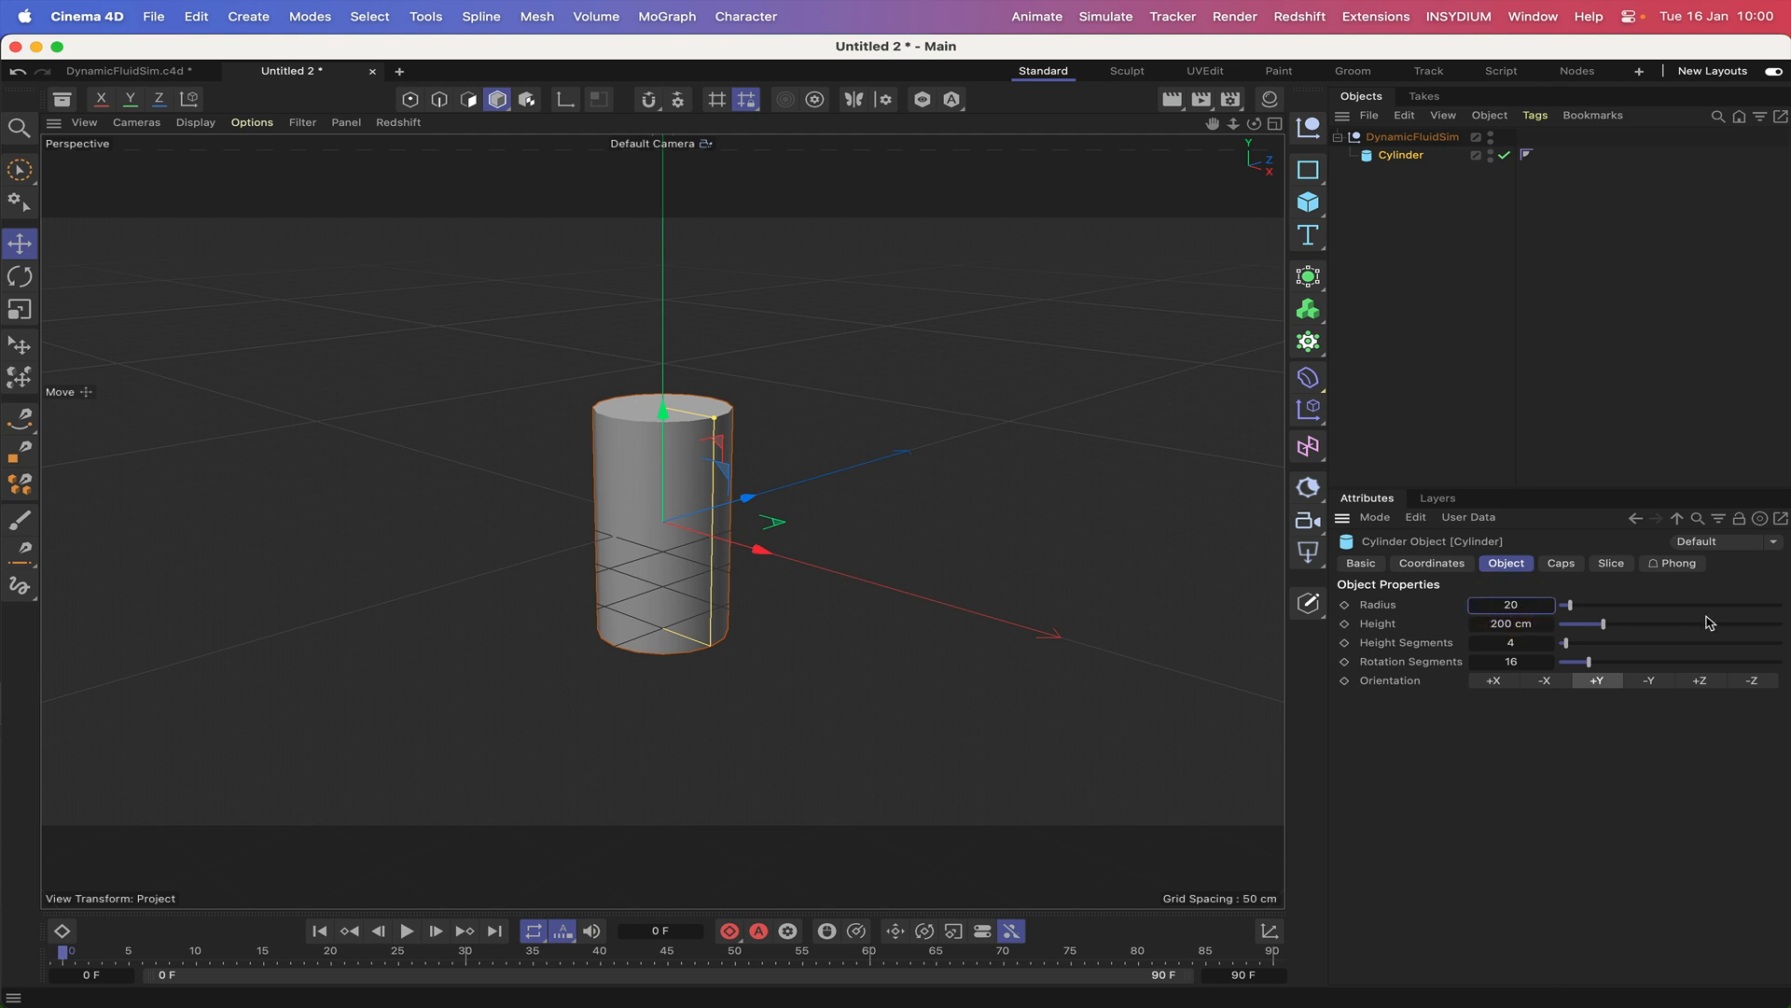
pyautogui.press('Return')
pyautogui.doubleClick(1513, 623)
pyautogui.write('8')
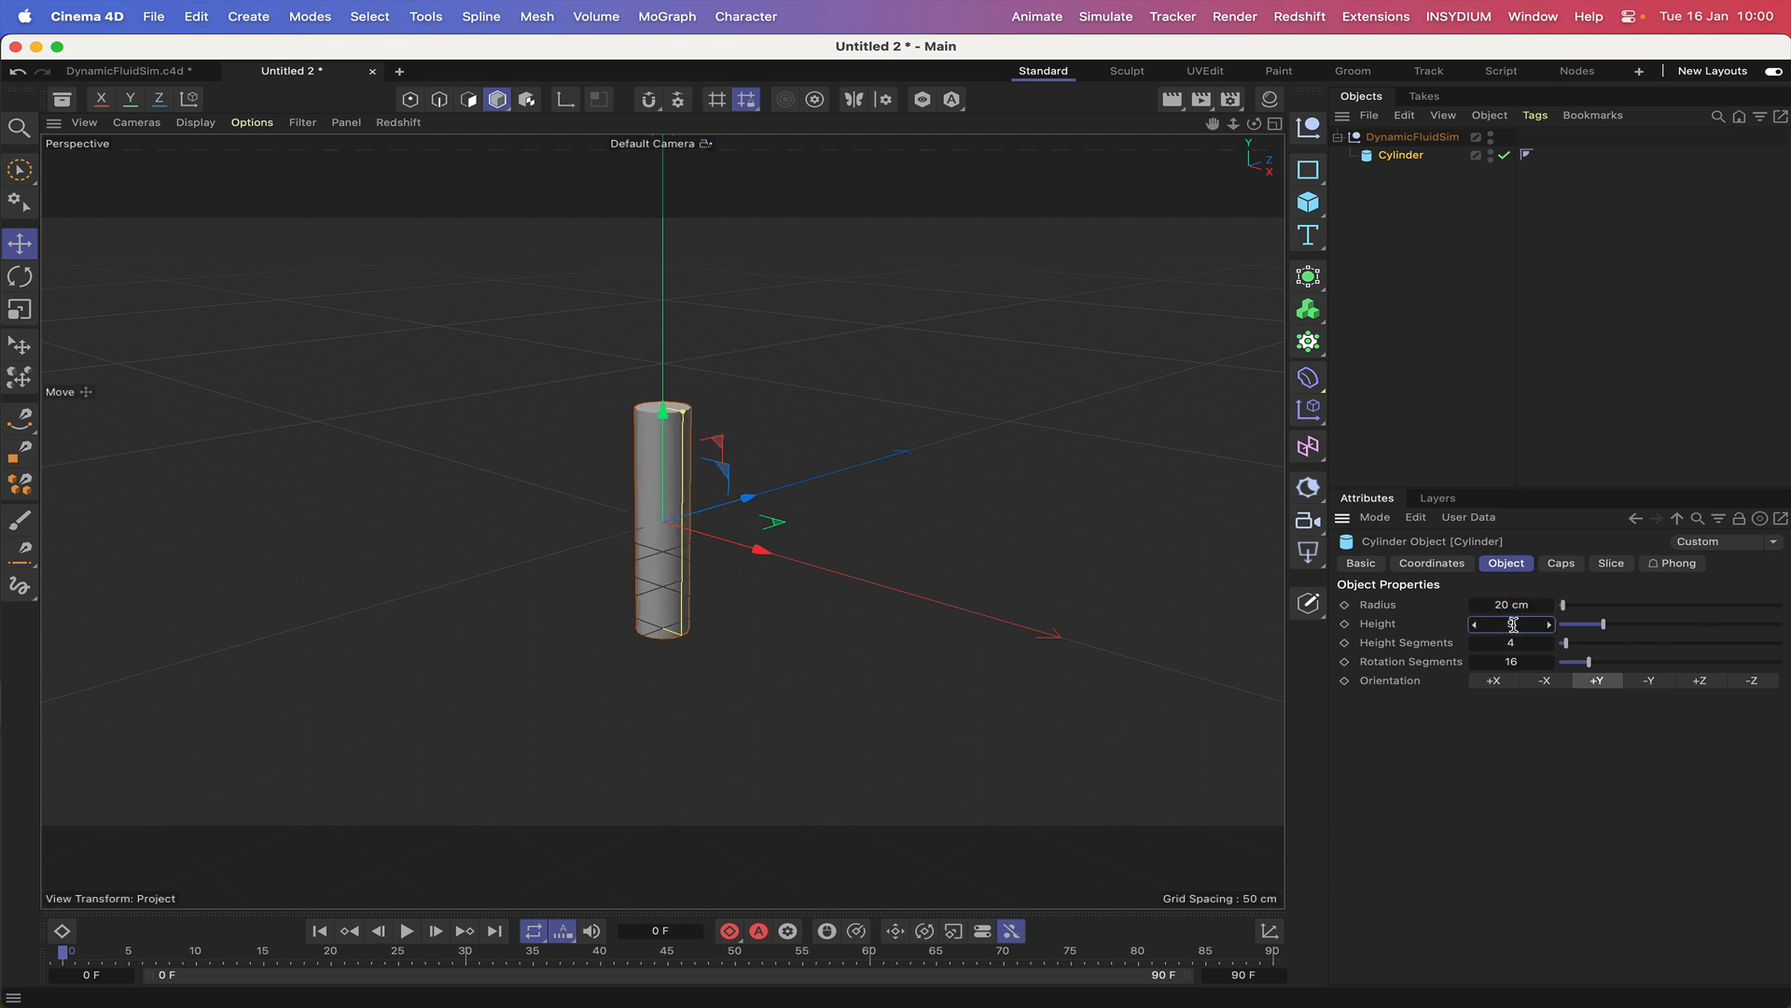
pyautogui.press('Return')
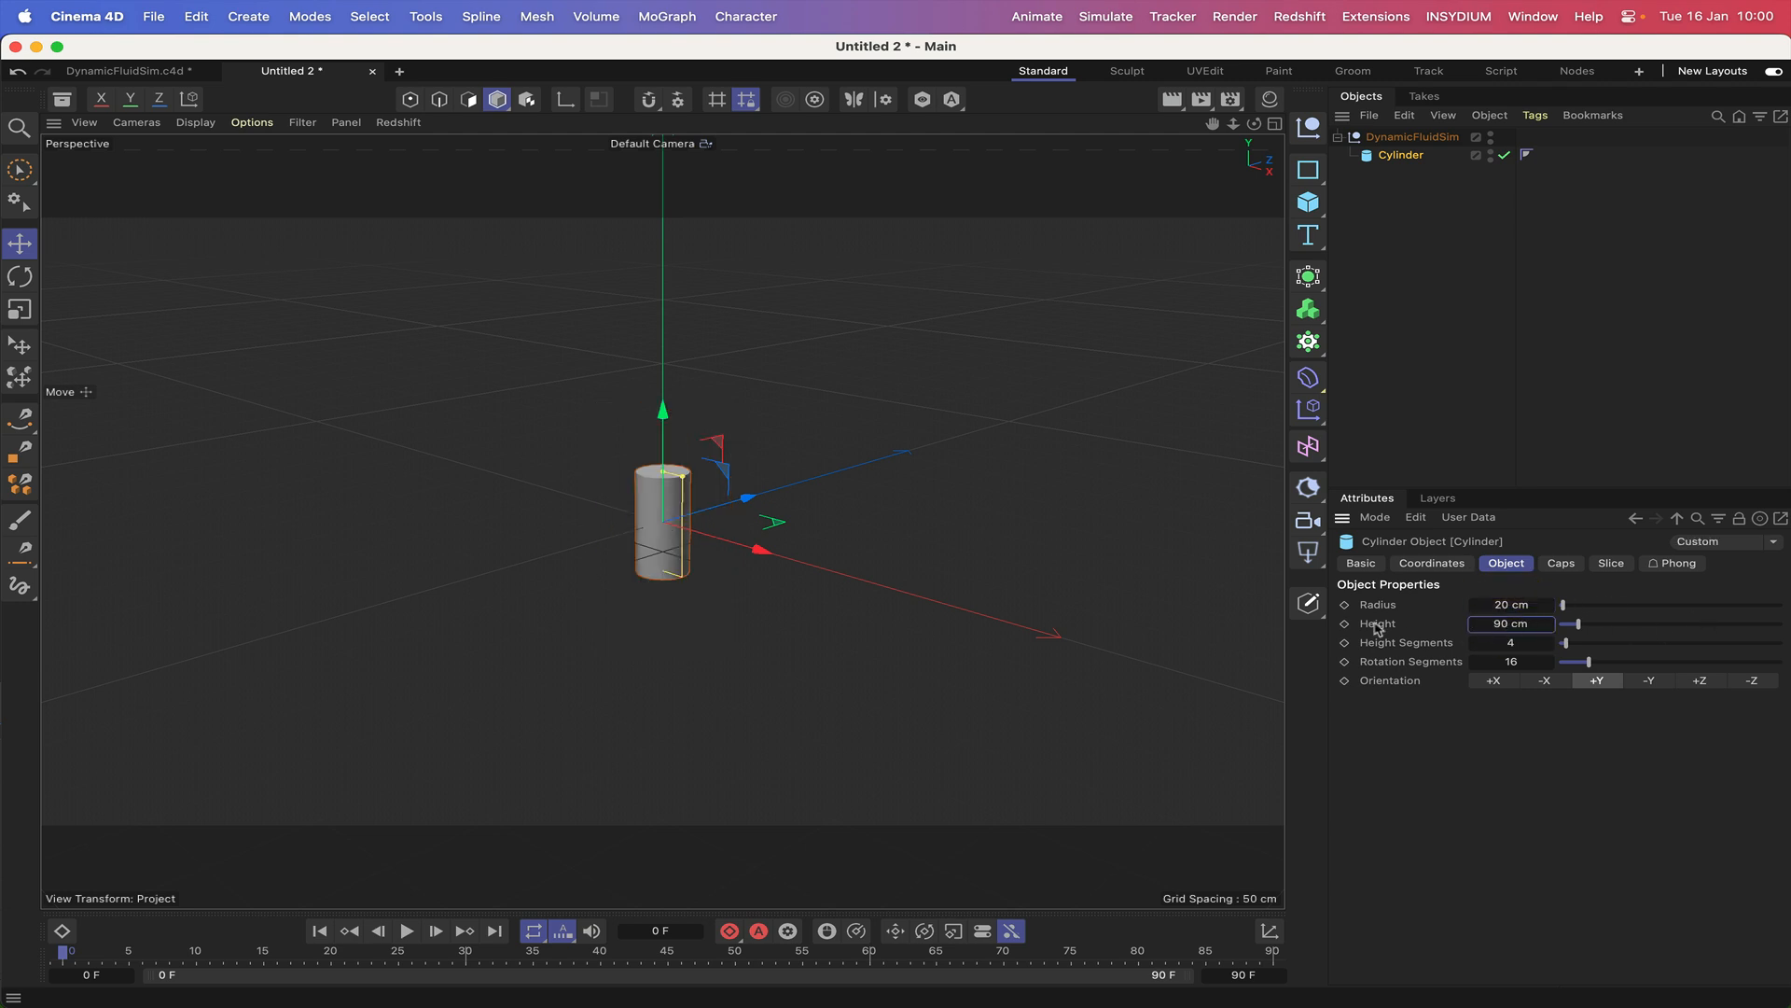
# Set the cylinder's Y position to 45 cm so its base rests on the ground plane.
pyautogui.click(1431, 564)
pyautogui.doubleClick(1443, 647)
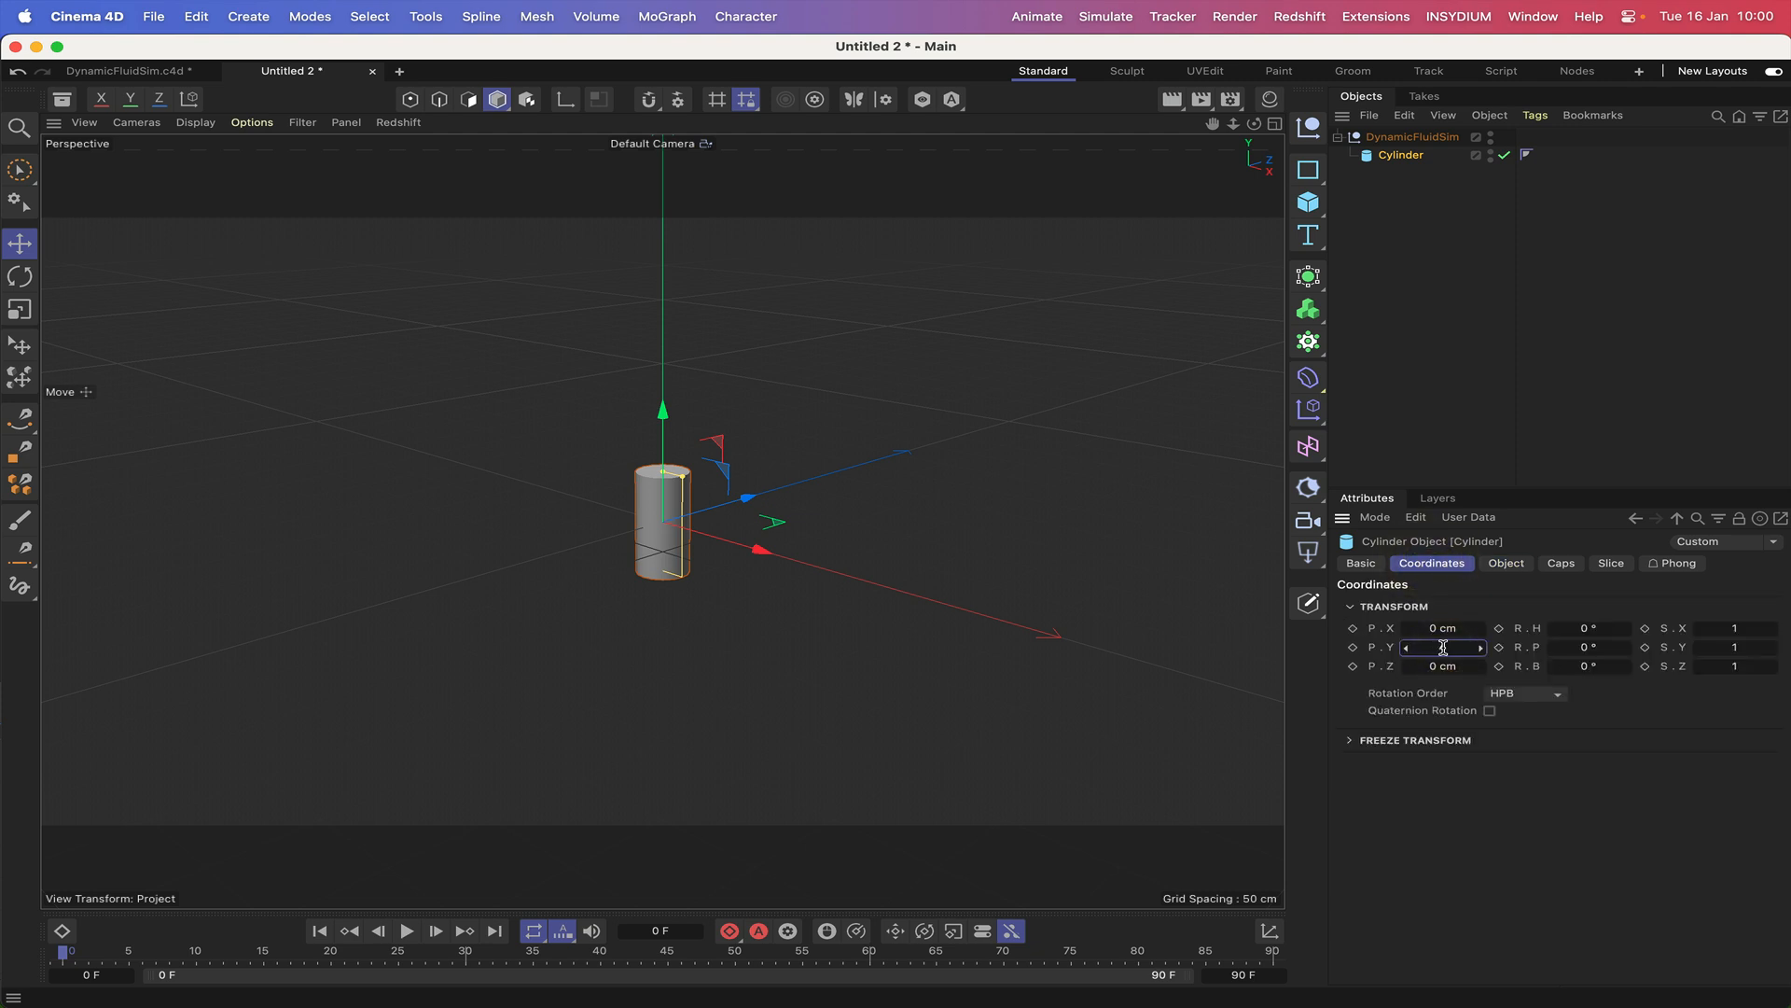
pyautogui.press('Return')
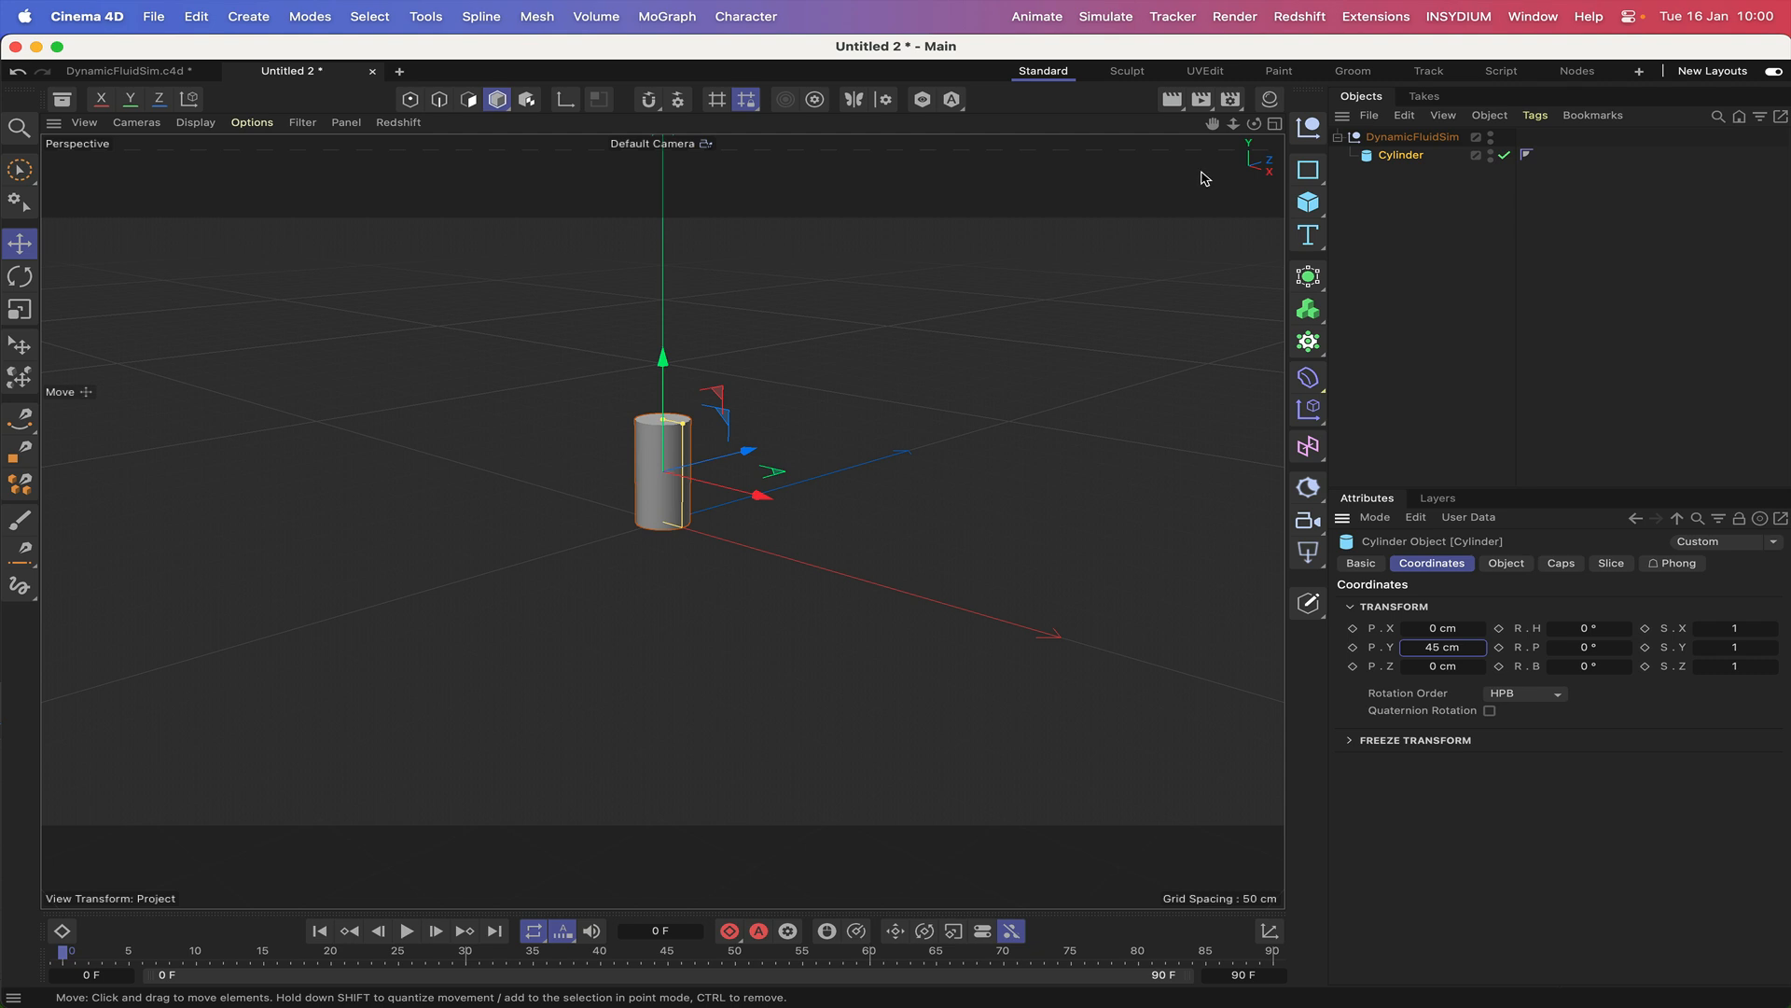
# Frame the cylinder in the view and add a Display tag to it.
pyautogui.press('o')
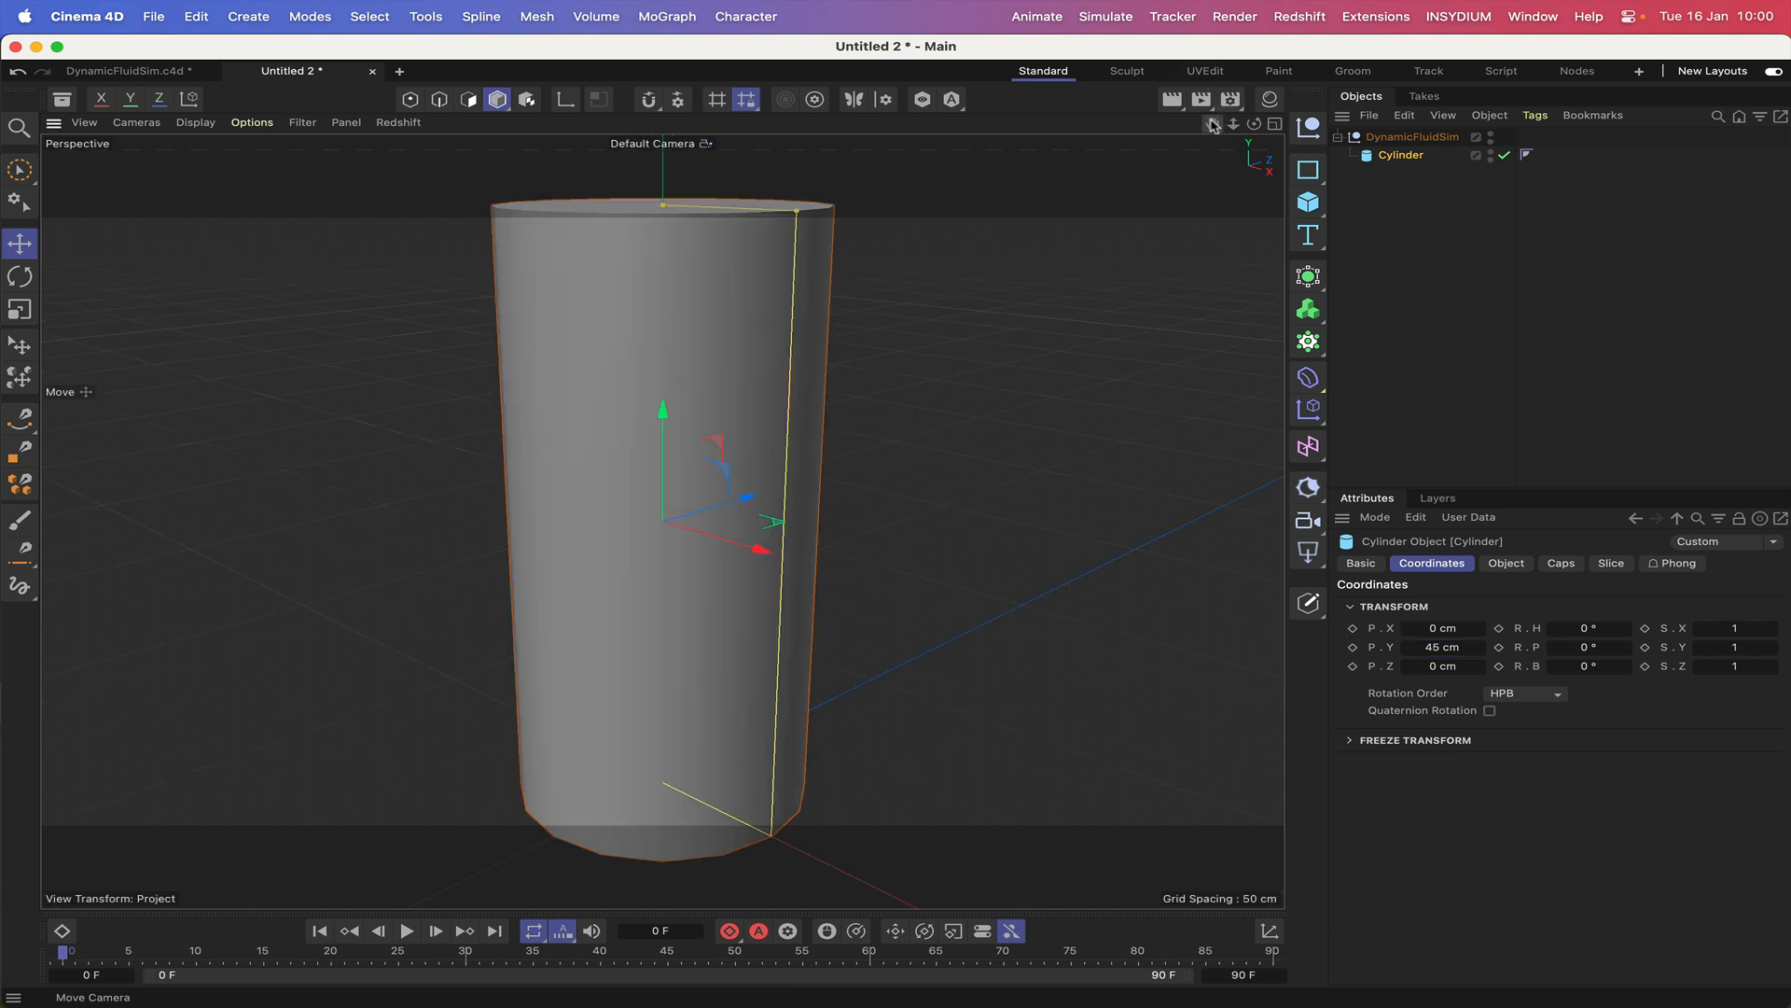
pyautogui.moveTo(1211, 123); pyautogui.dragTo(1101, 122, button='right')
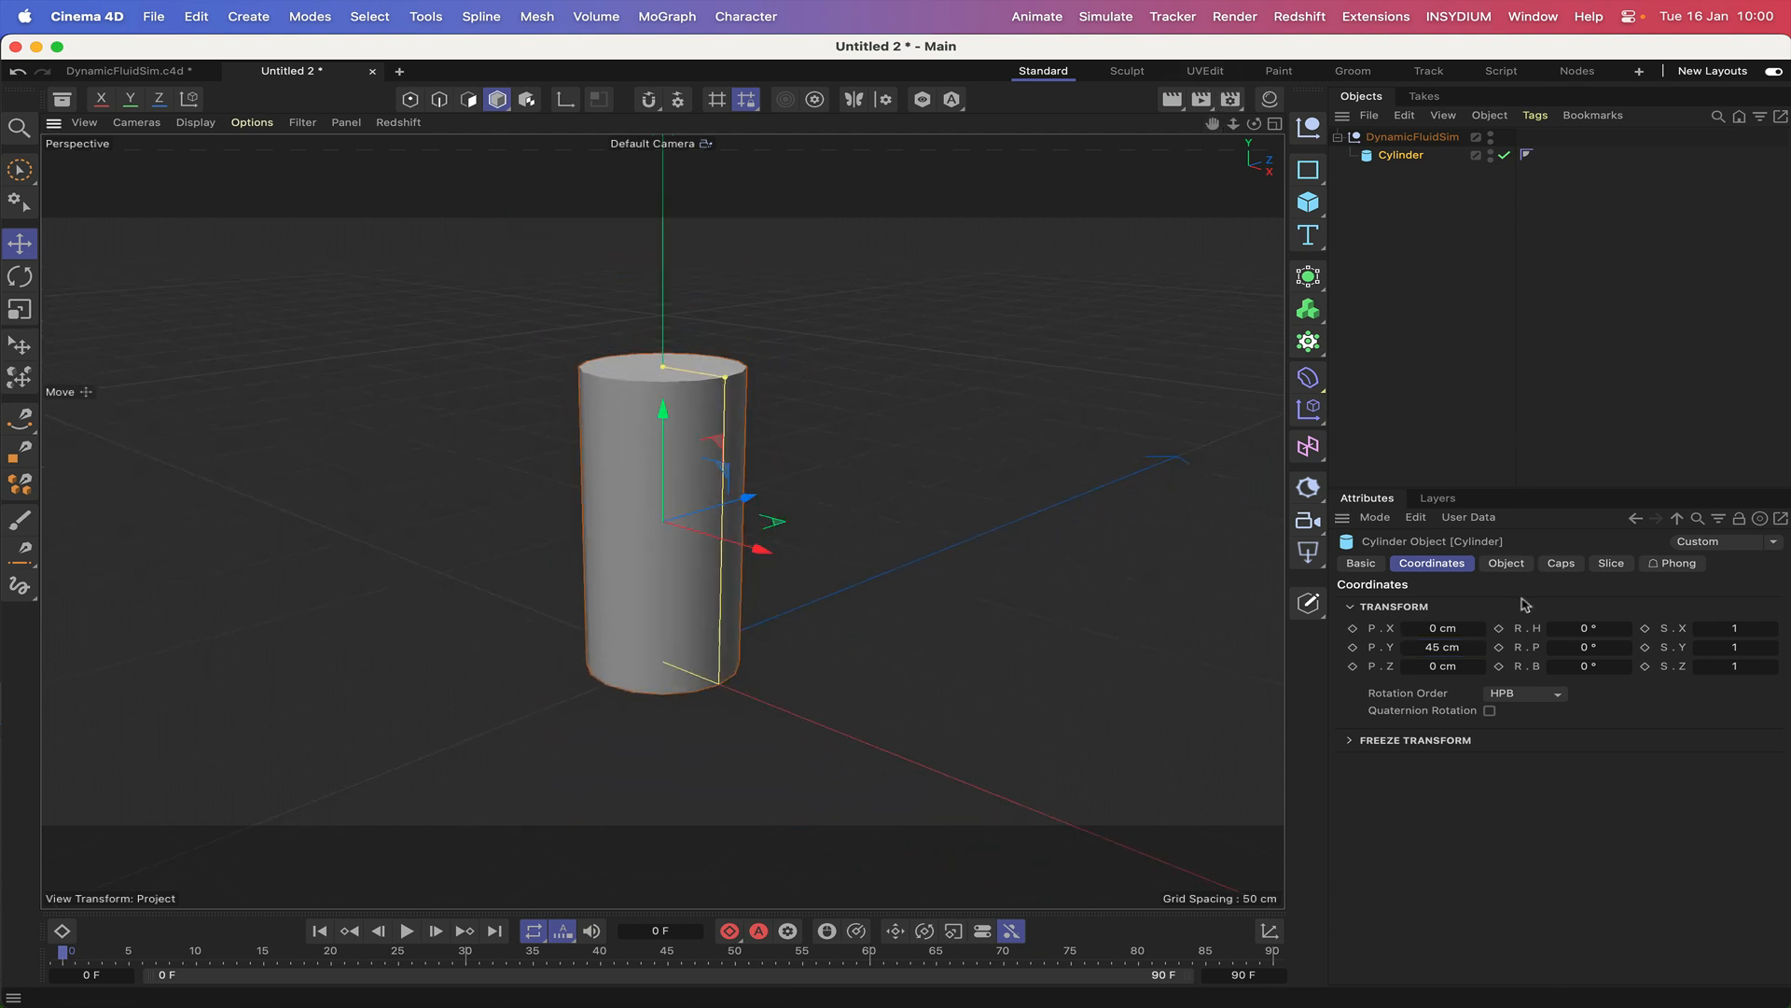
pyautogui.click(1506, 563)
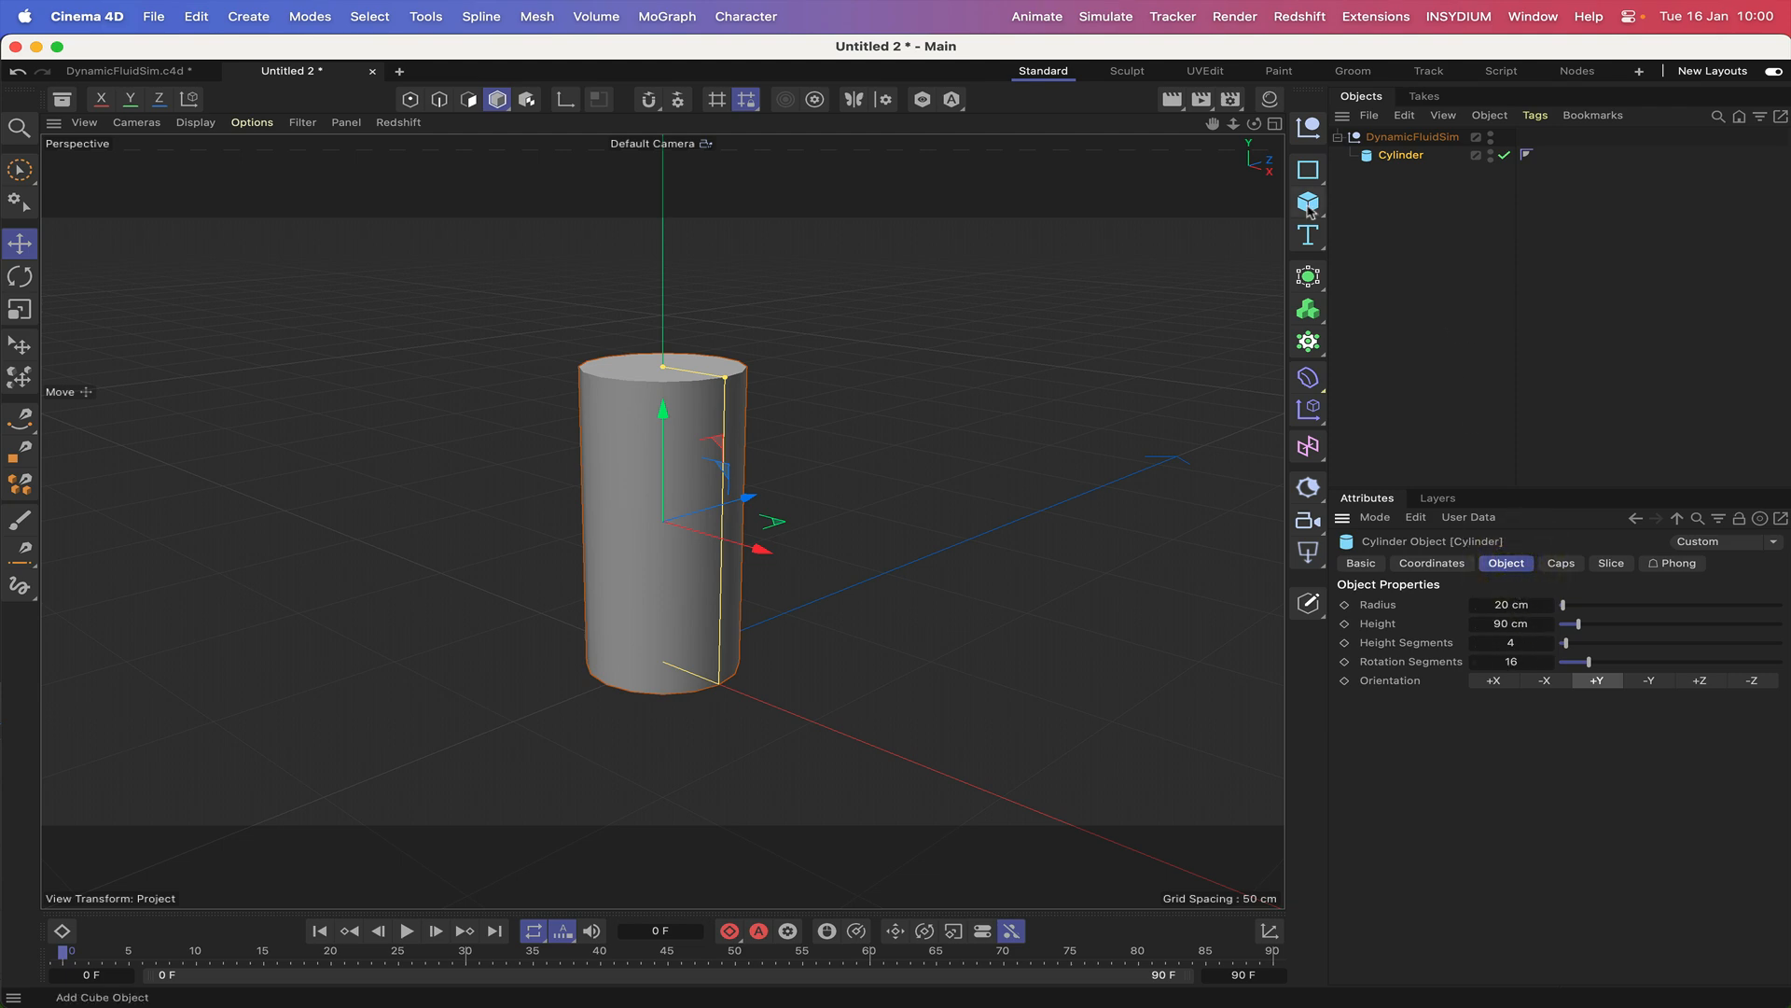
pyautogui.moveTo(1255, 126); pyautogui.dragTo(1255, 149)
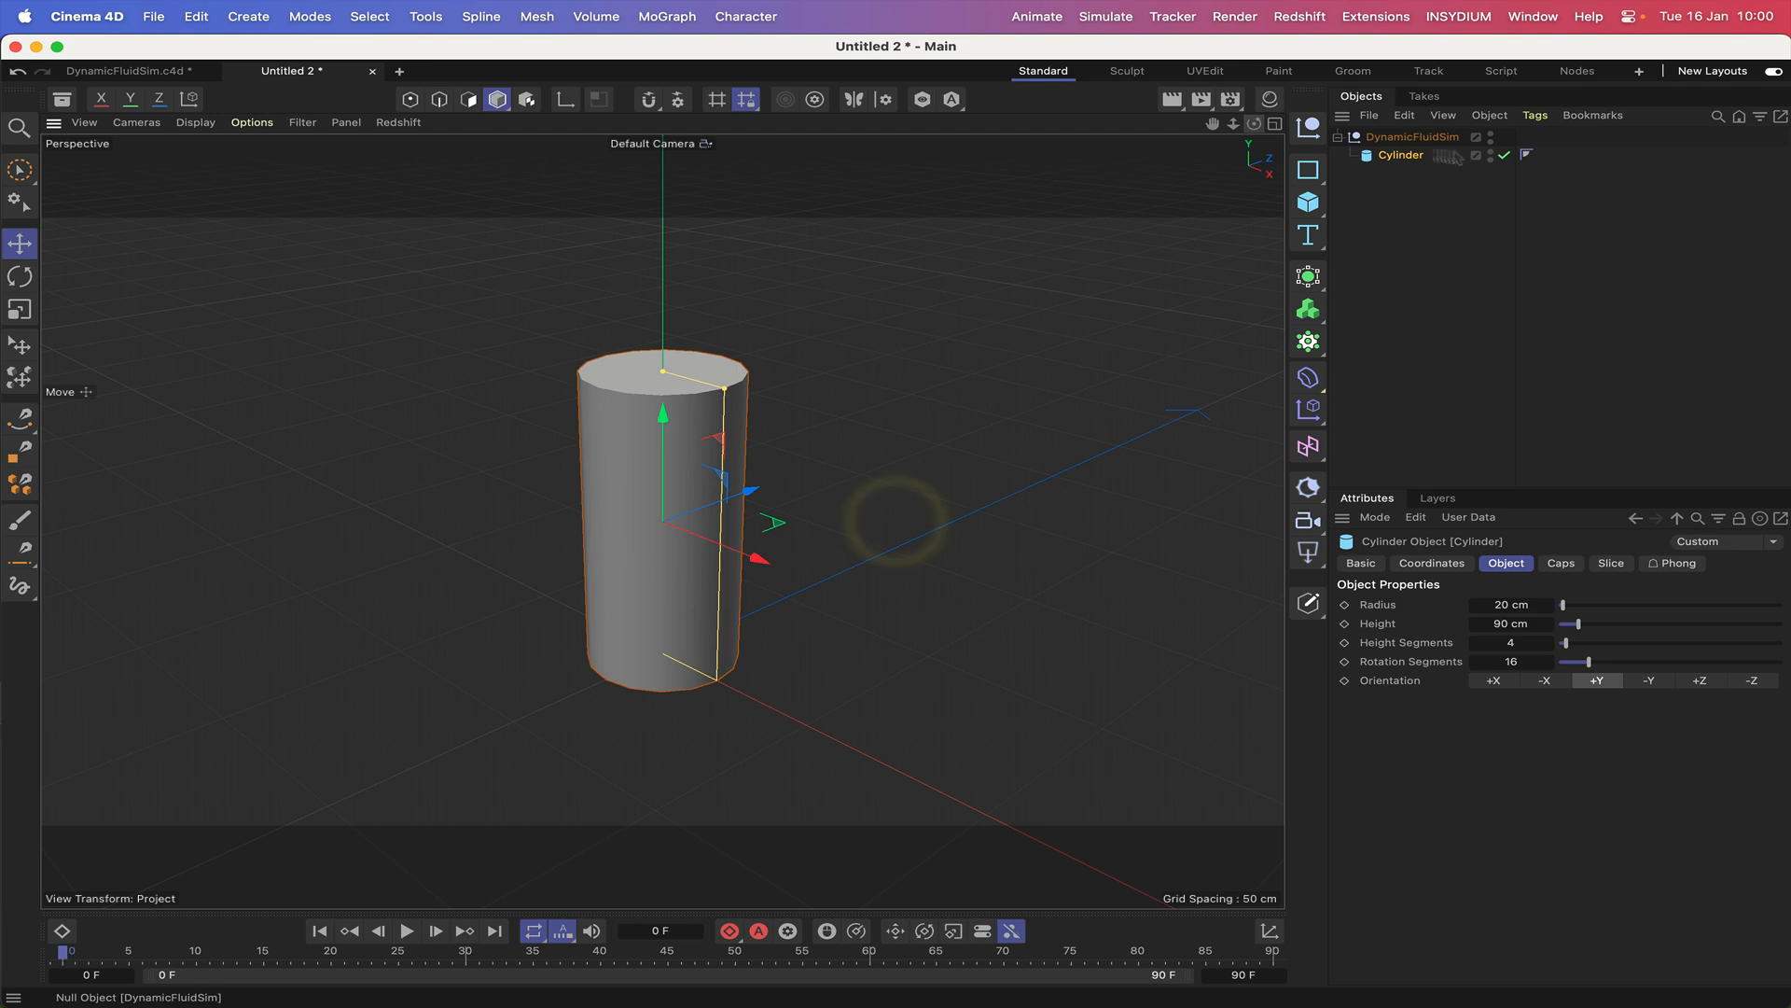
pyautogui.click(1536, 116)
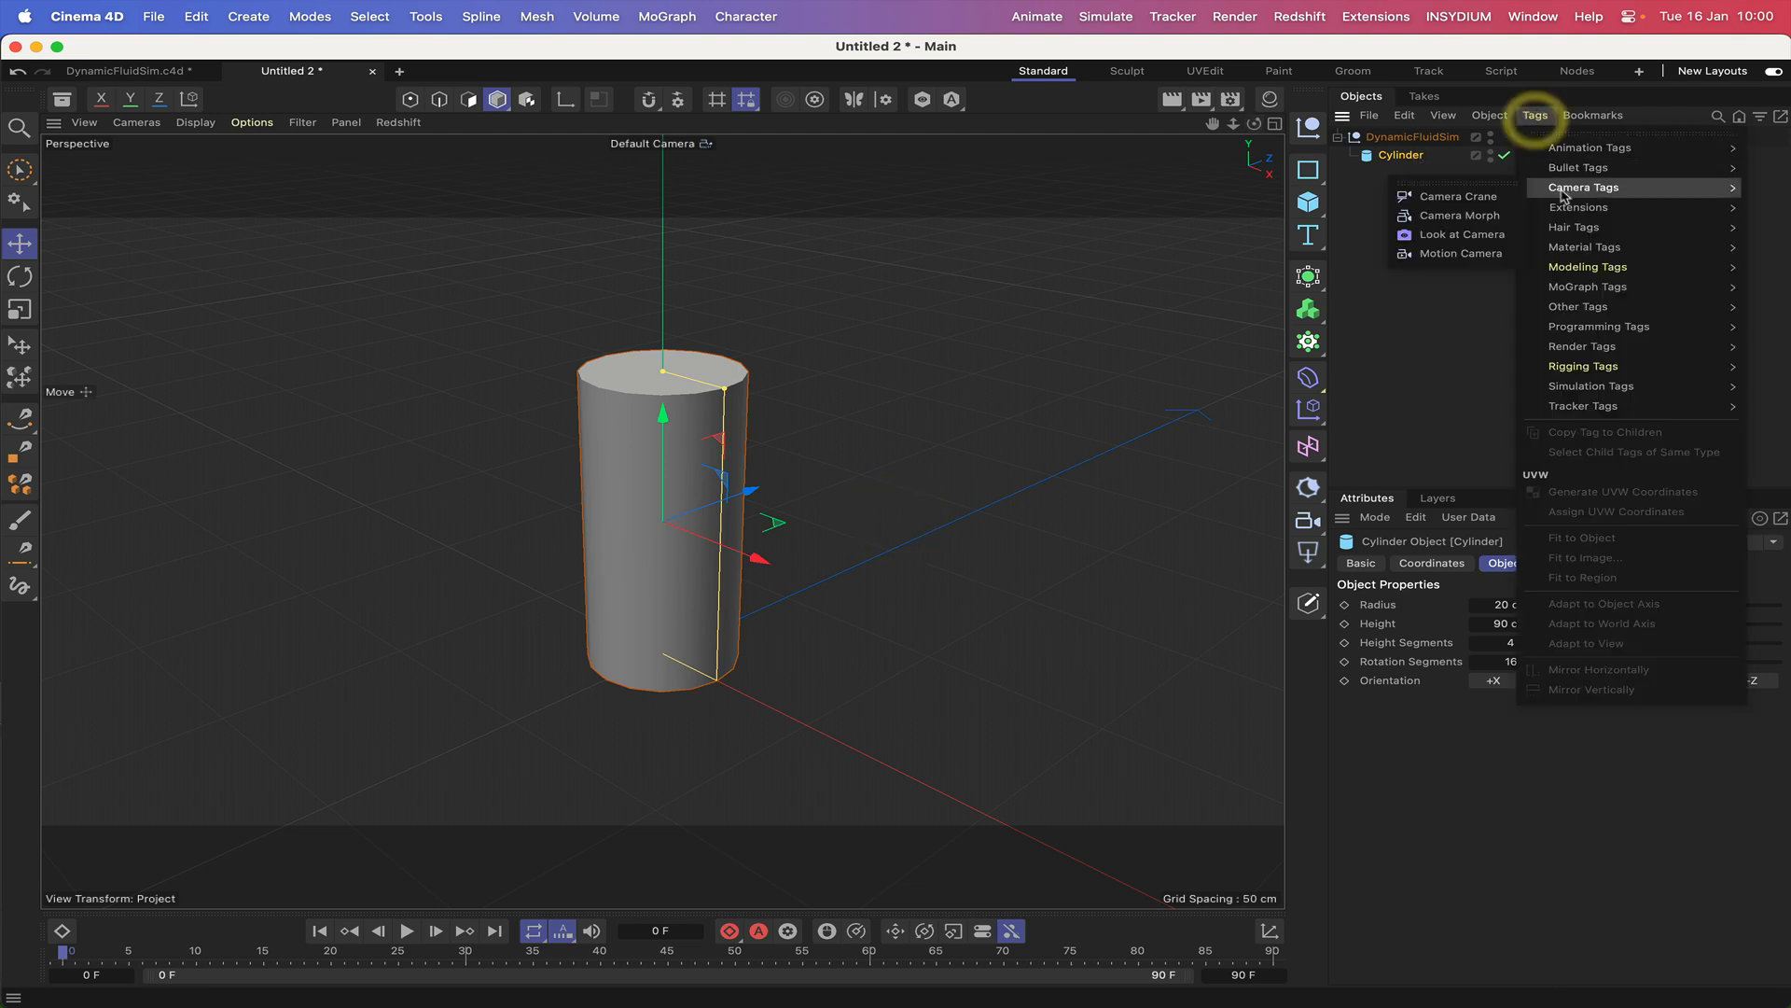
pyautogui.moveTo(1574, 325)
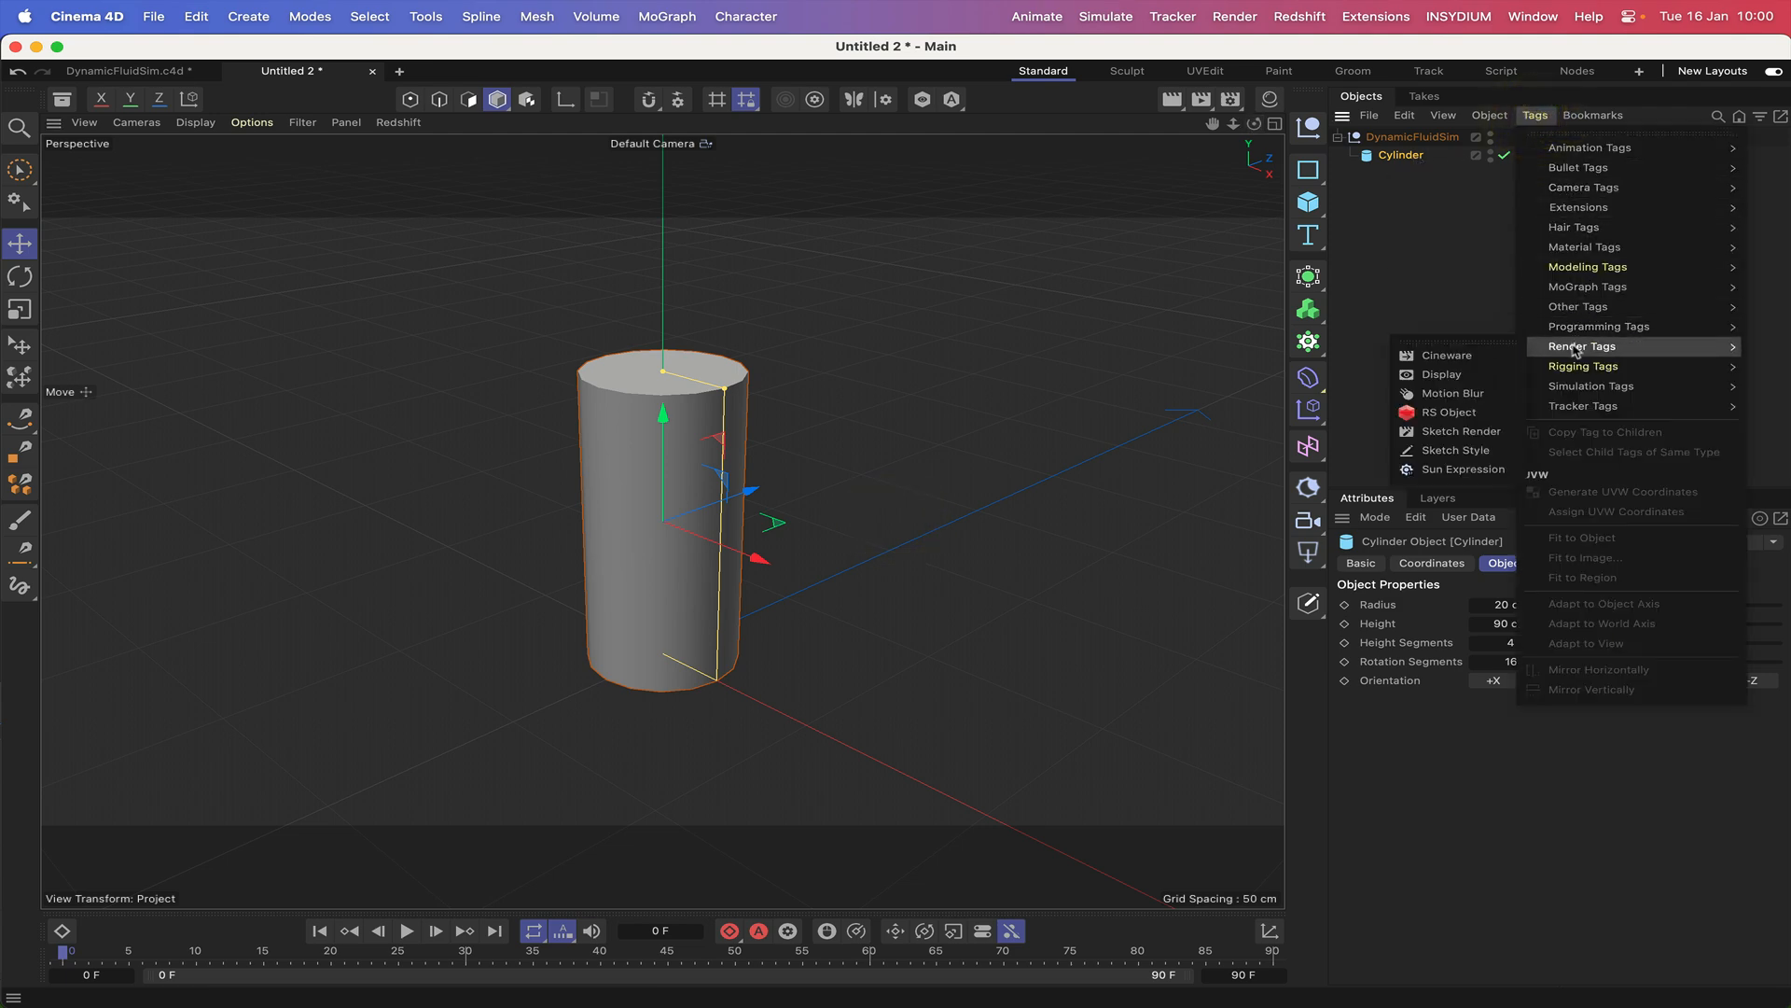
pyautogui.click(1464, 375)
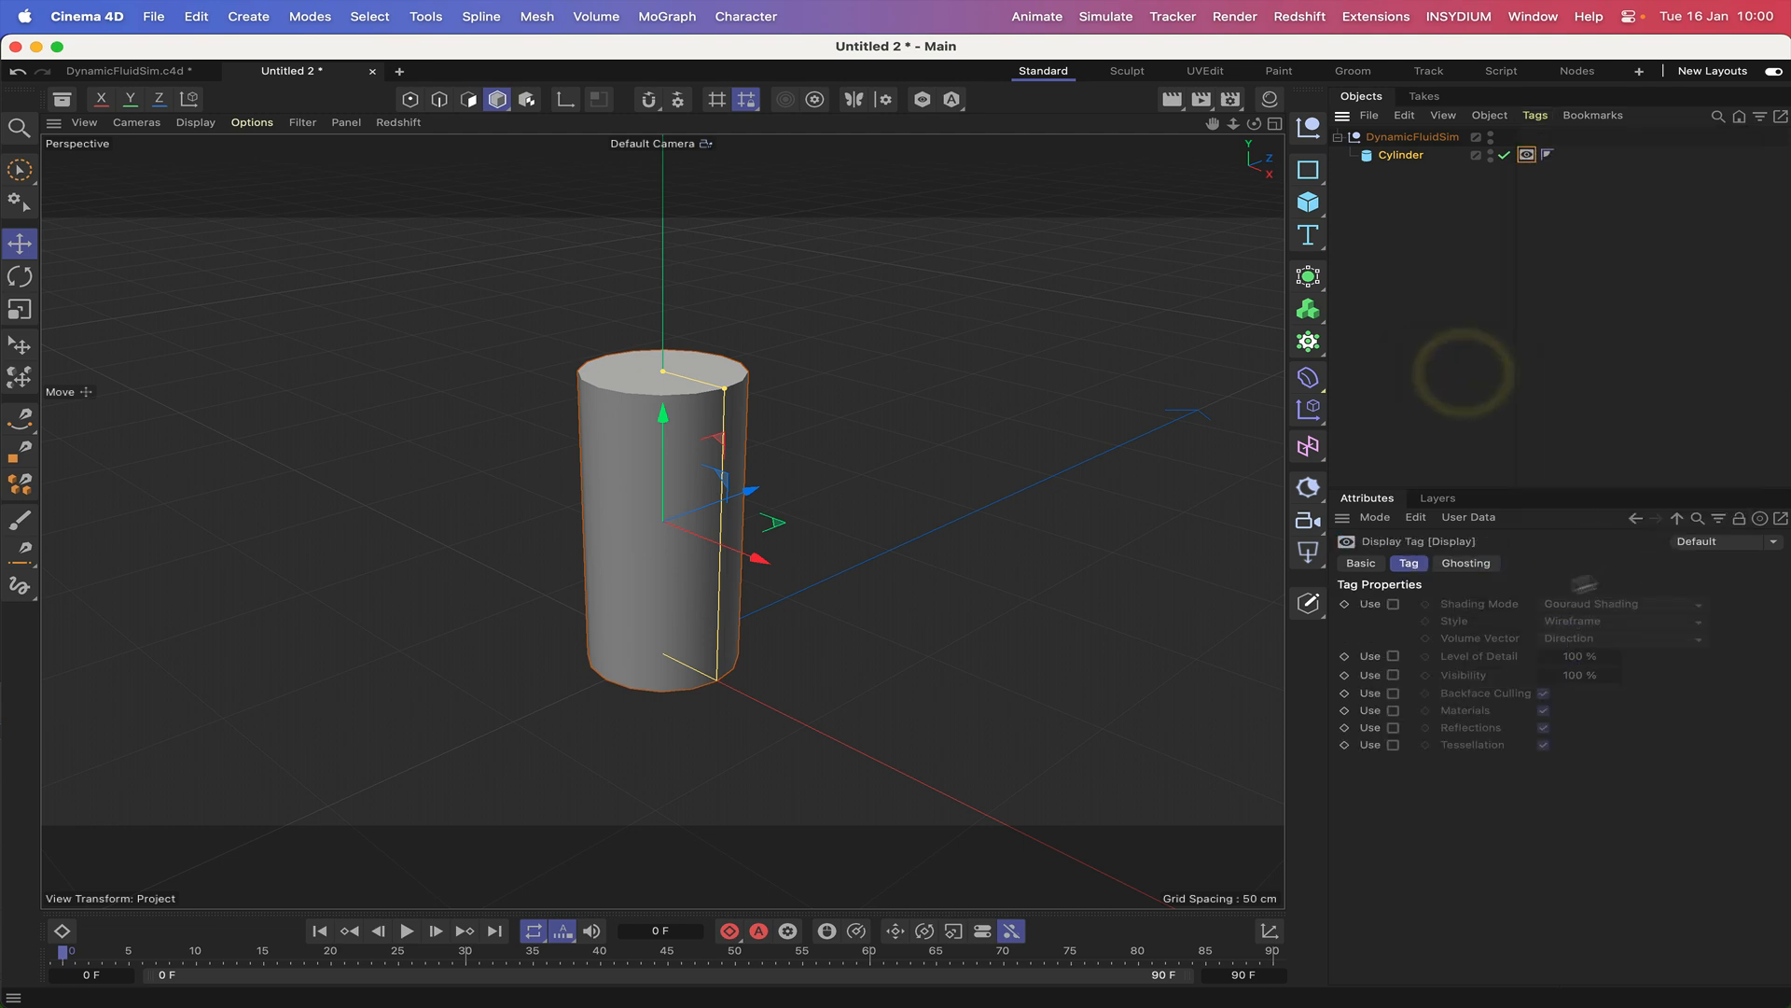
# Enable the Display tag's shading mode override and set it to Lines with the Isoparms style.
pyautogui.click(1394, 605)
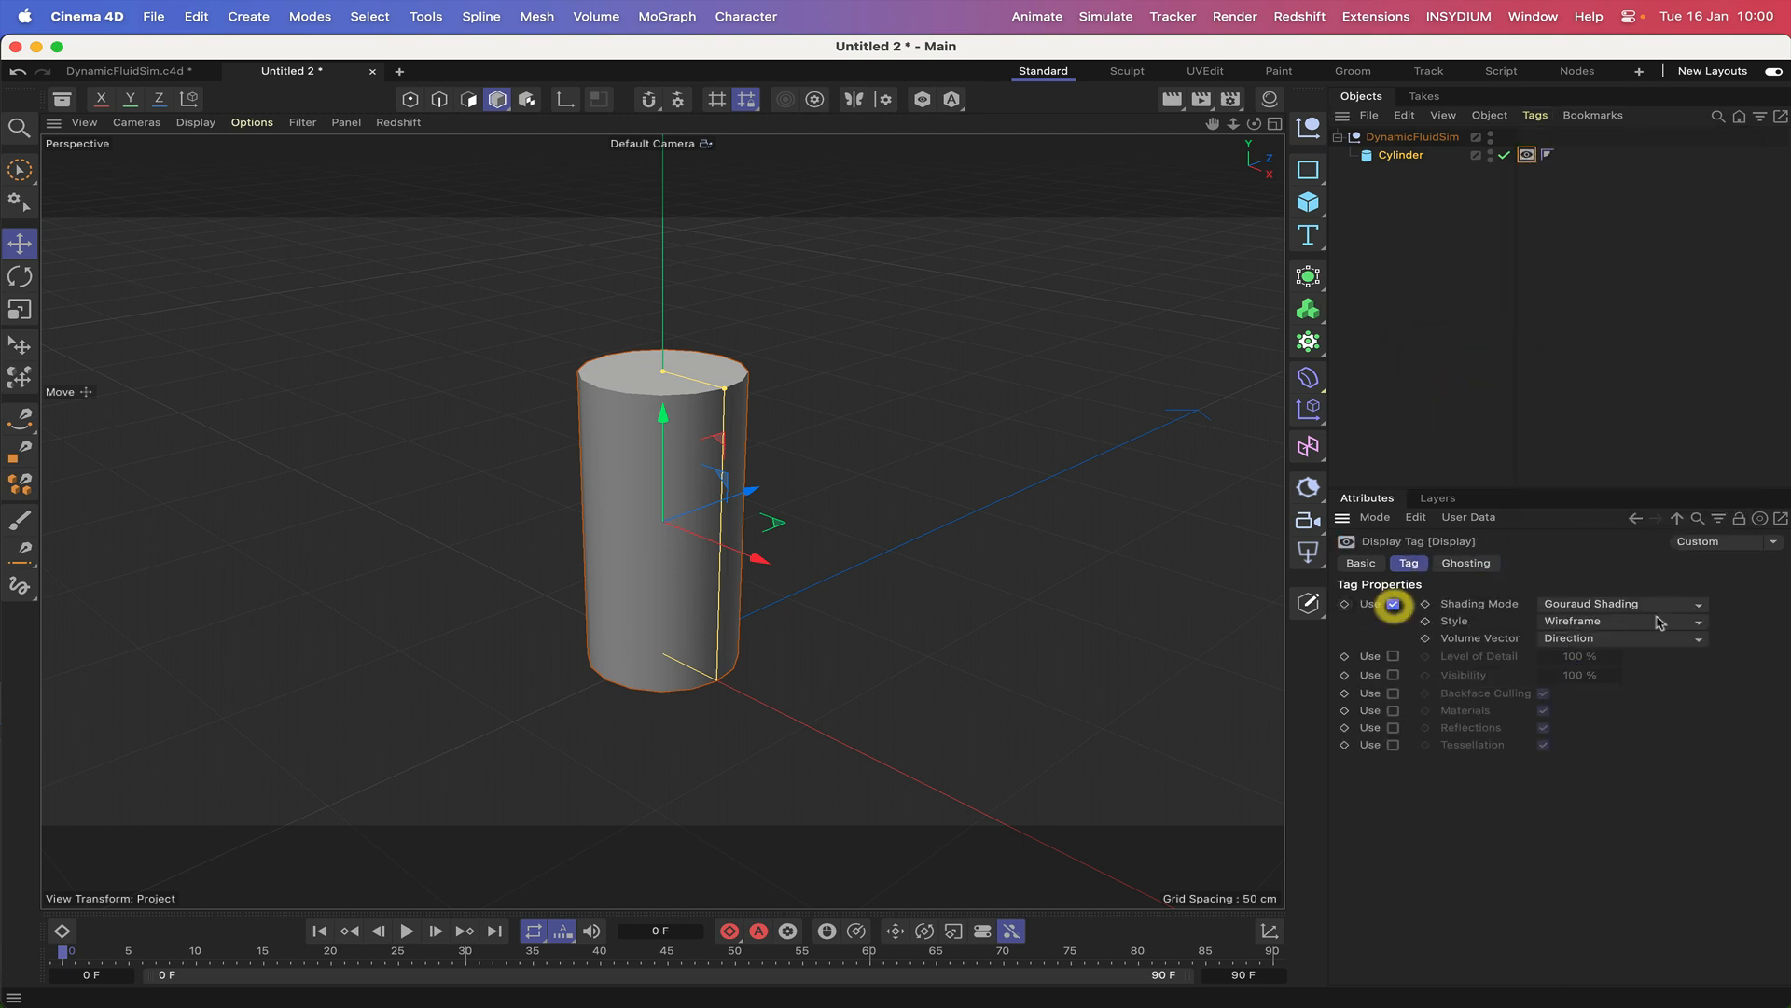
pyautogui.click(1590, 607)
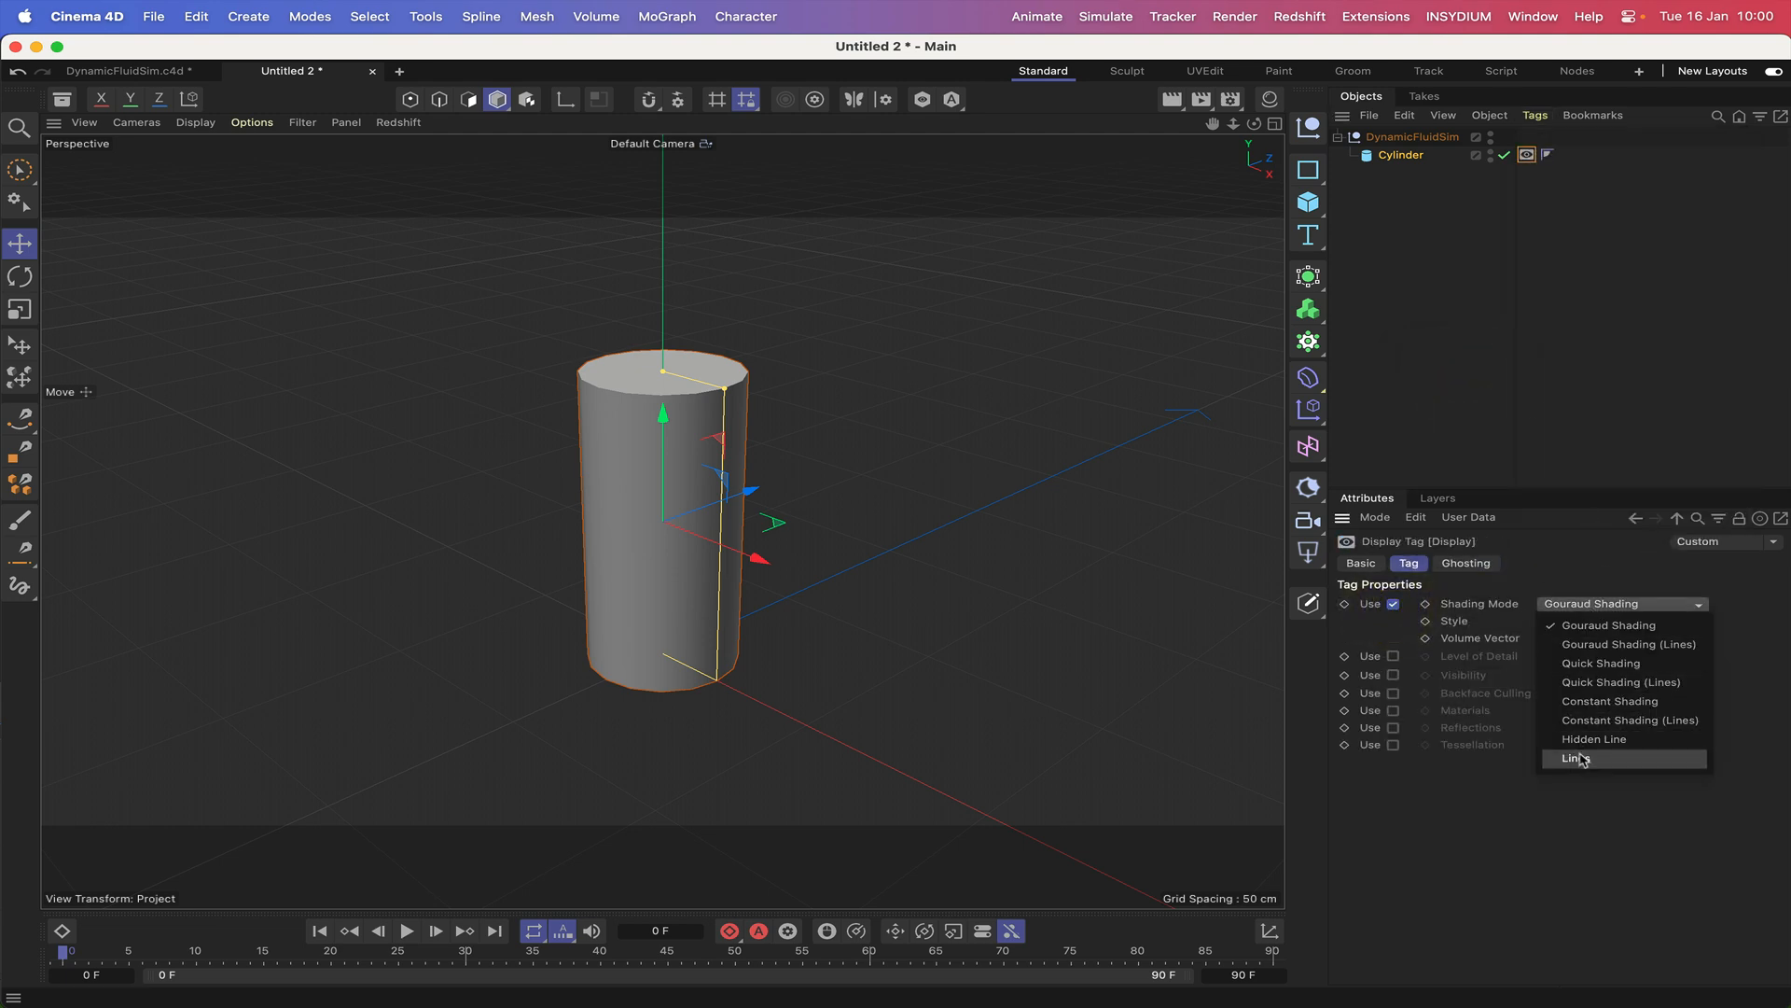
pyautogui.click(1577, 754)
pyautogui.click(1577, 622)
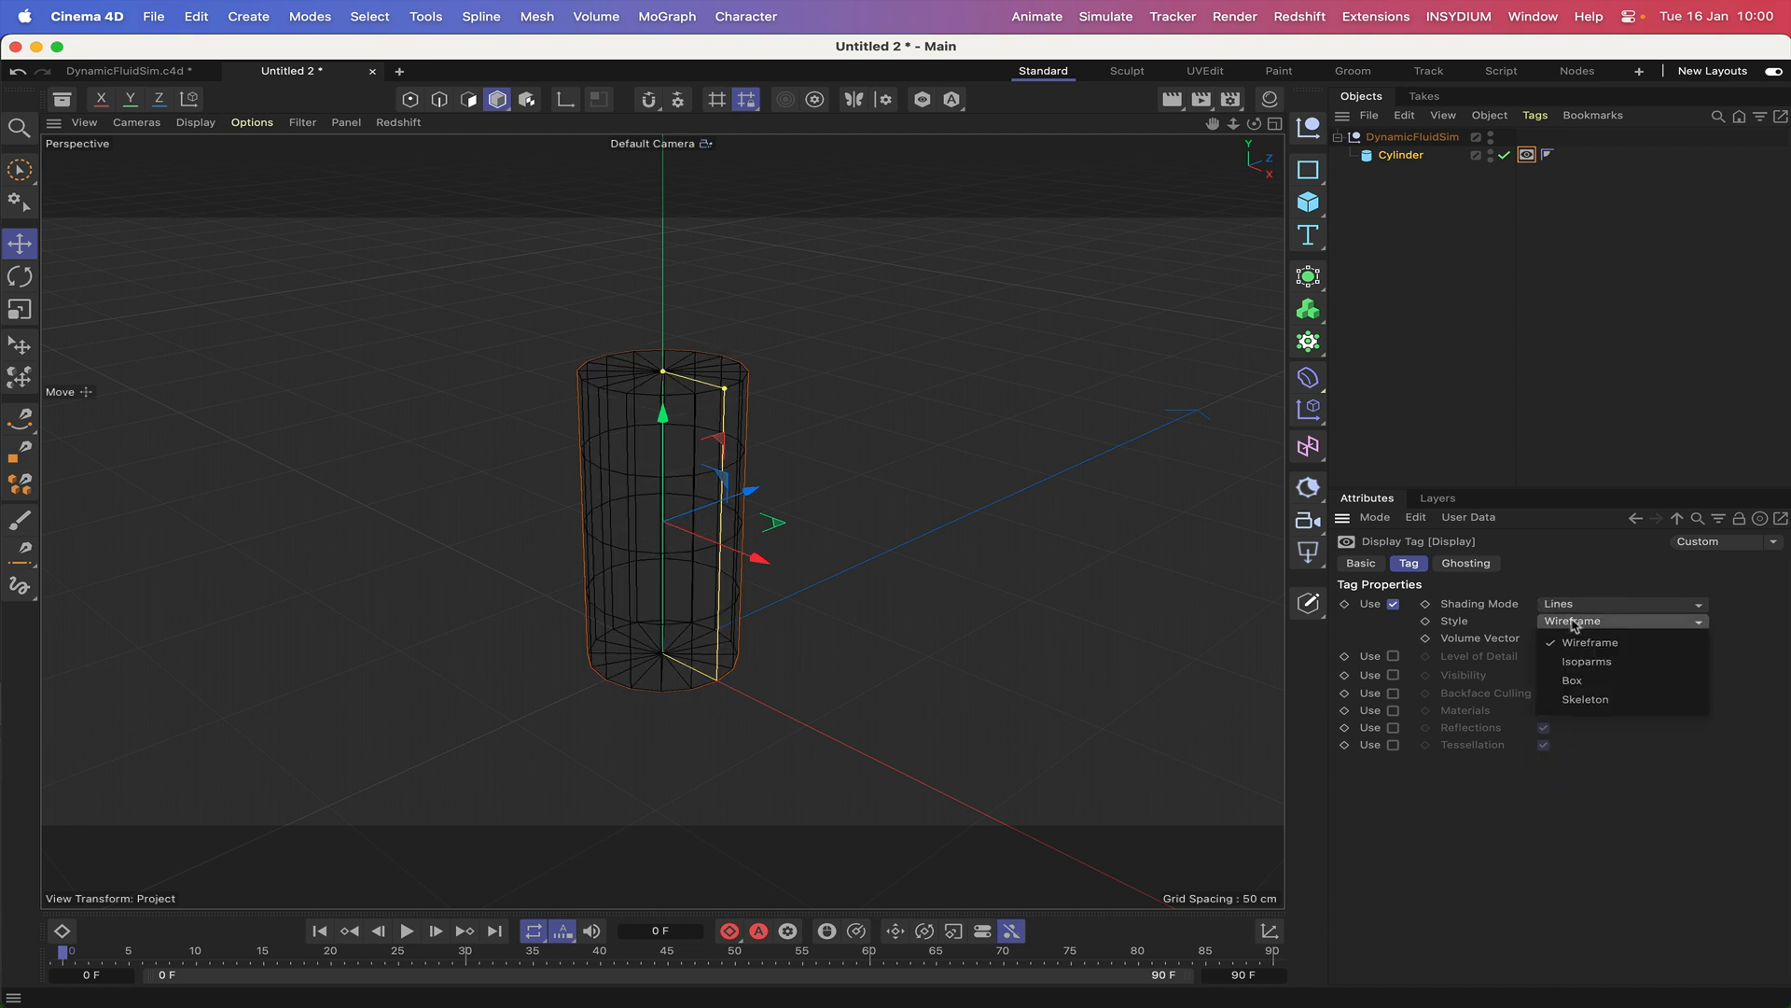
pyautogui.click(1584, 662)
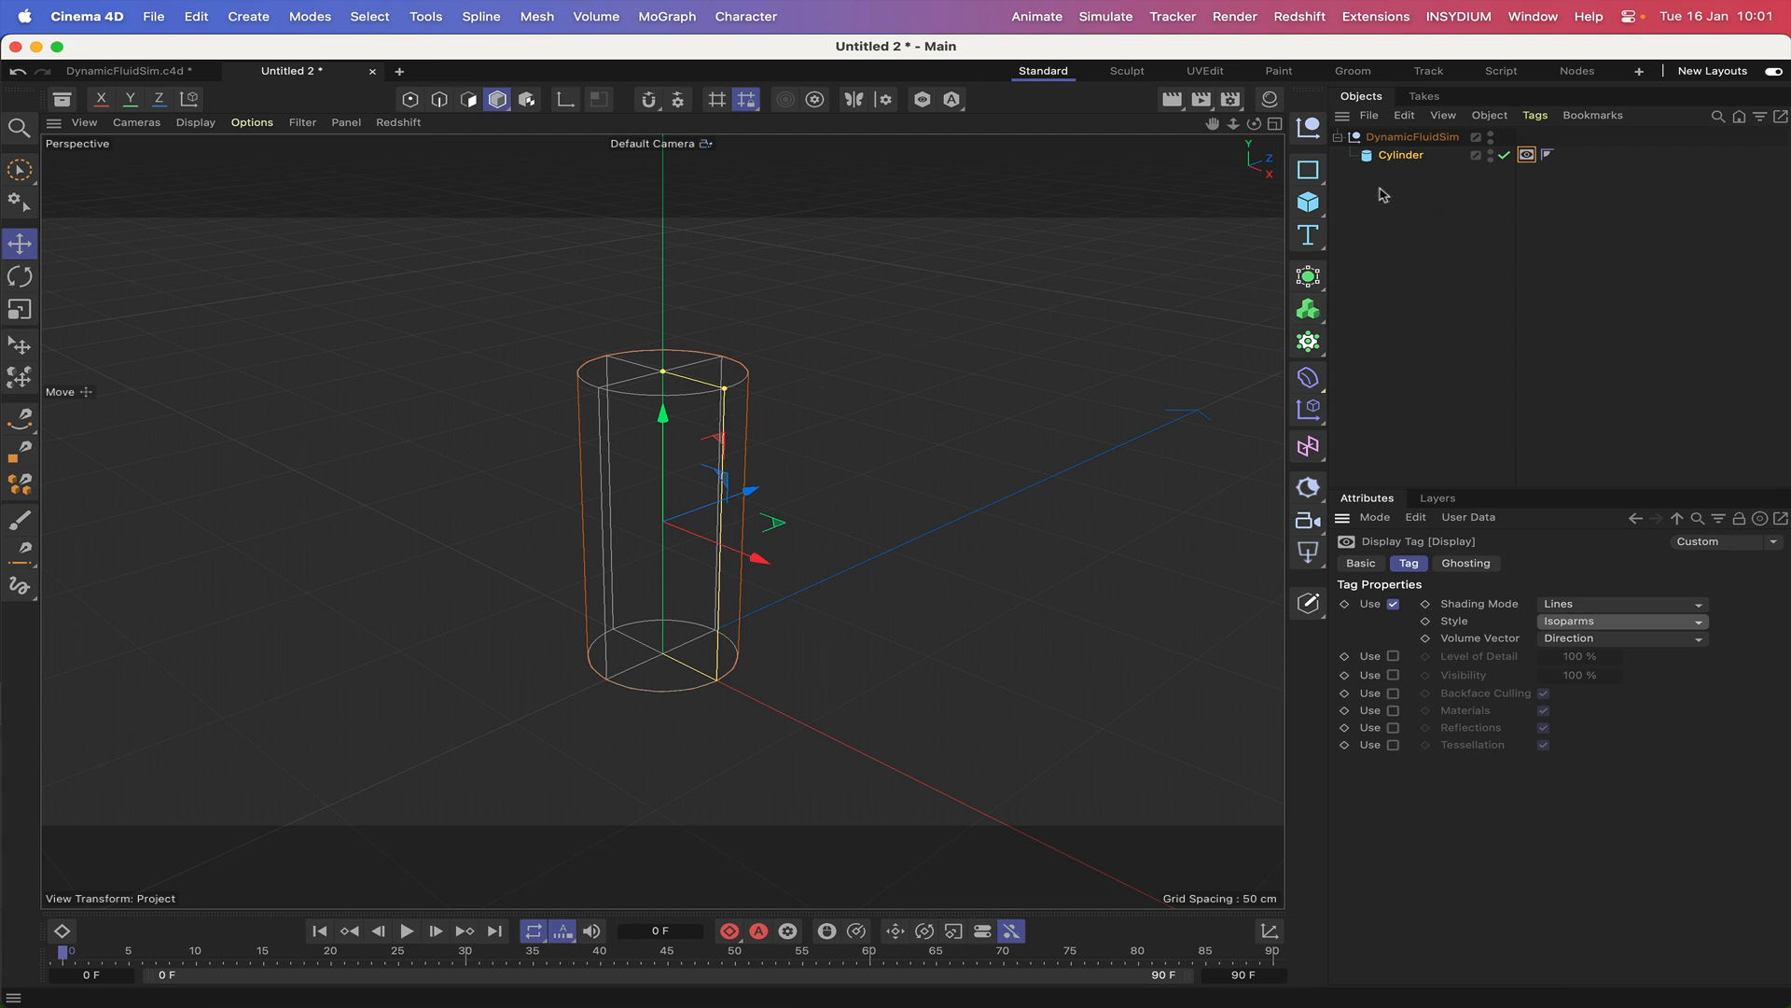
# Add a sphere as a child of the DynamicFluidSim null and set its radius to 5 cm.
pyautogui.click(1311, 206)
pyautogui.click(1490, 287)
pyautogui.moveTo(1403, 138); pyautogui.dragTo(1410, 159)
pyautogui.doubleClick(1491, 604)
pyautogui.write('5')
pyautogui.press('Return')
# Raise the sphere inside the cylinder by setting its Y position to 60 cm.
pyautogui.moveTo(663, 551); pyautogui.dragTo(660, 373)
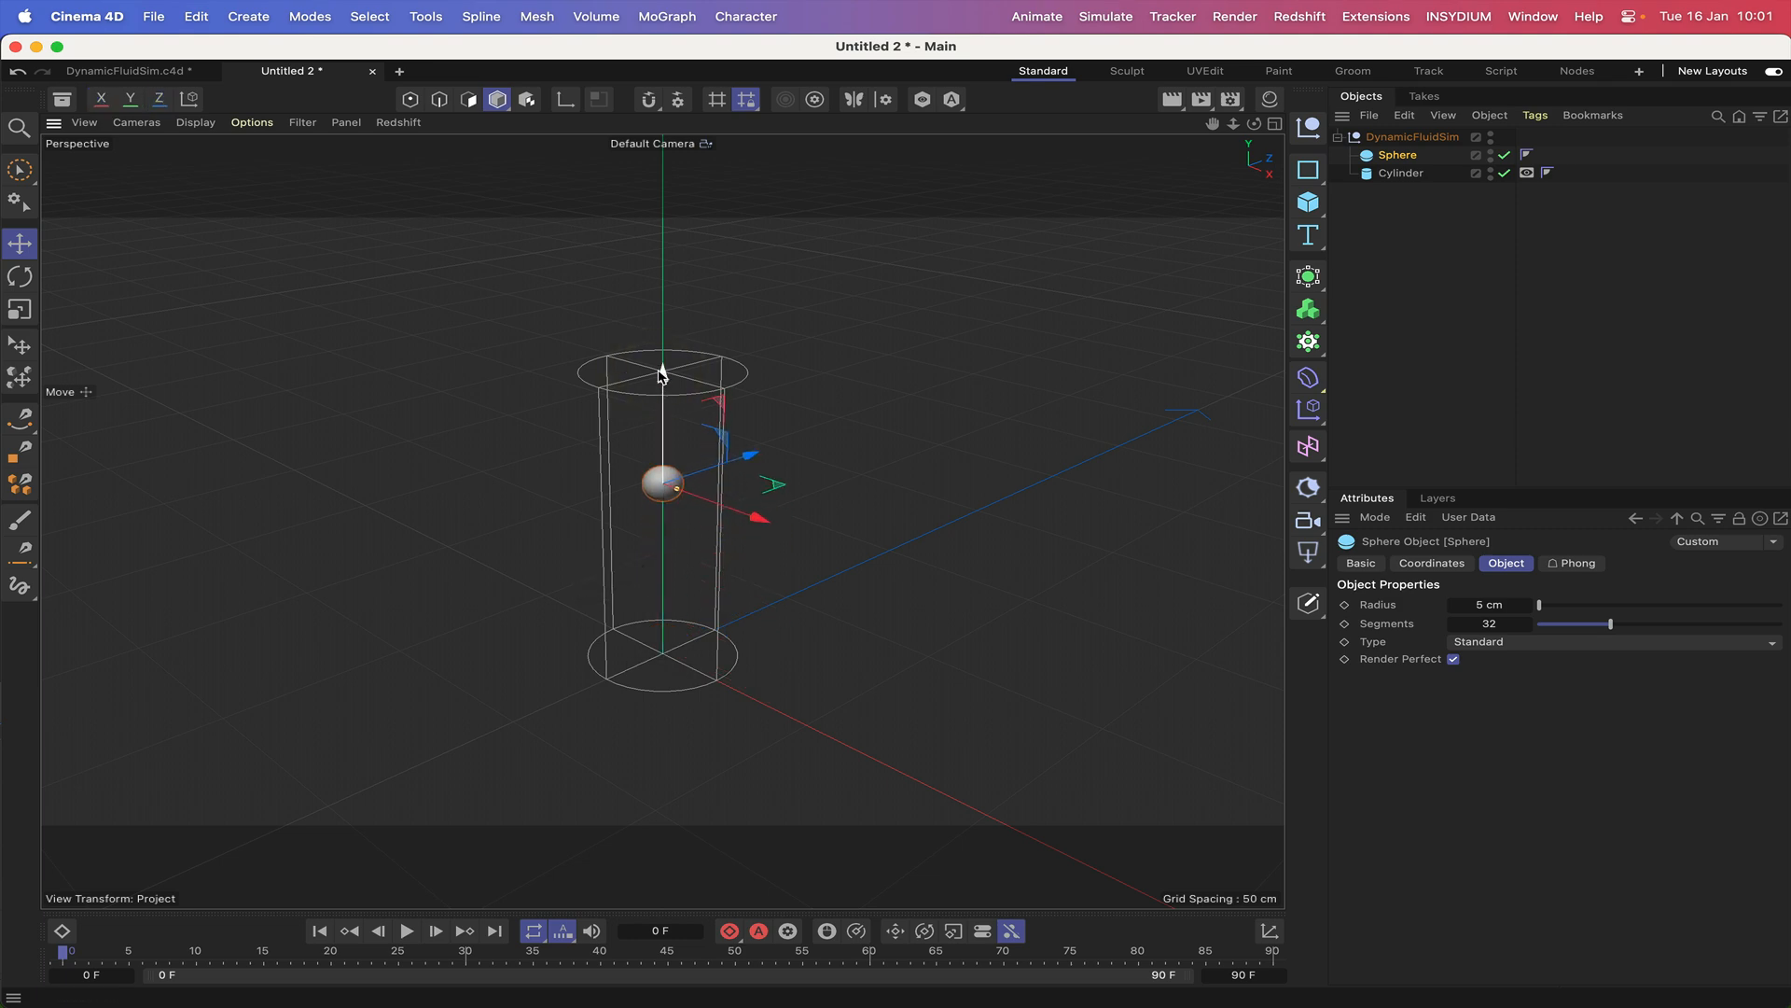
pyautogui.click(1457, 566)
pyautogui.click(1444, 647)
pyautogui.write('60')
pyautogui.press('Return')
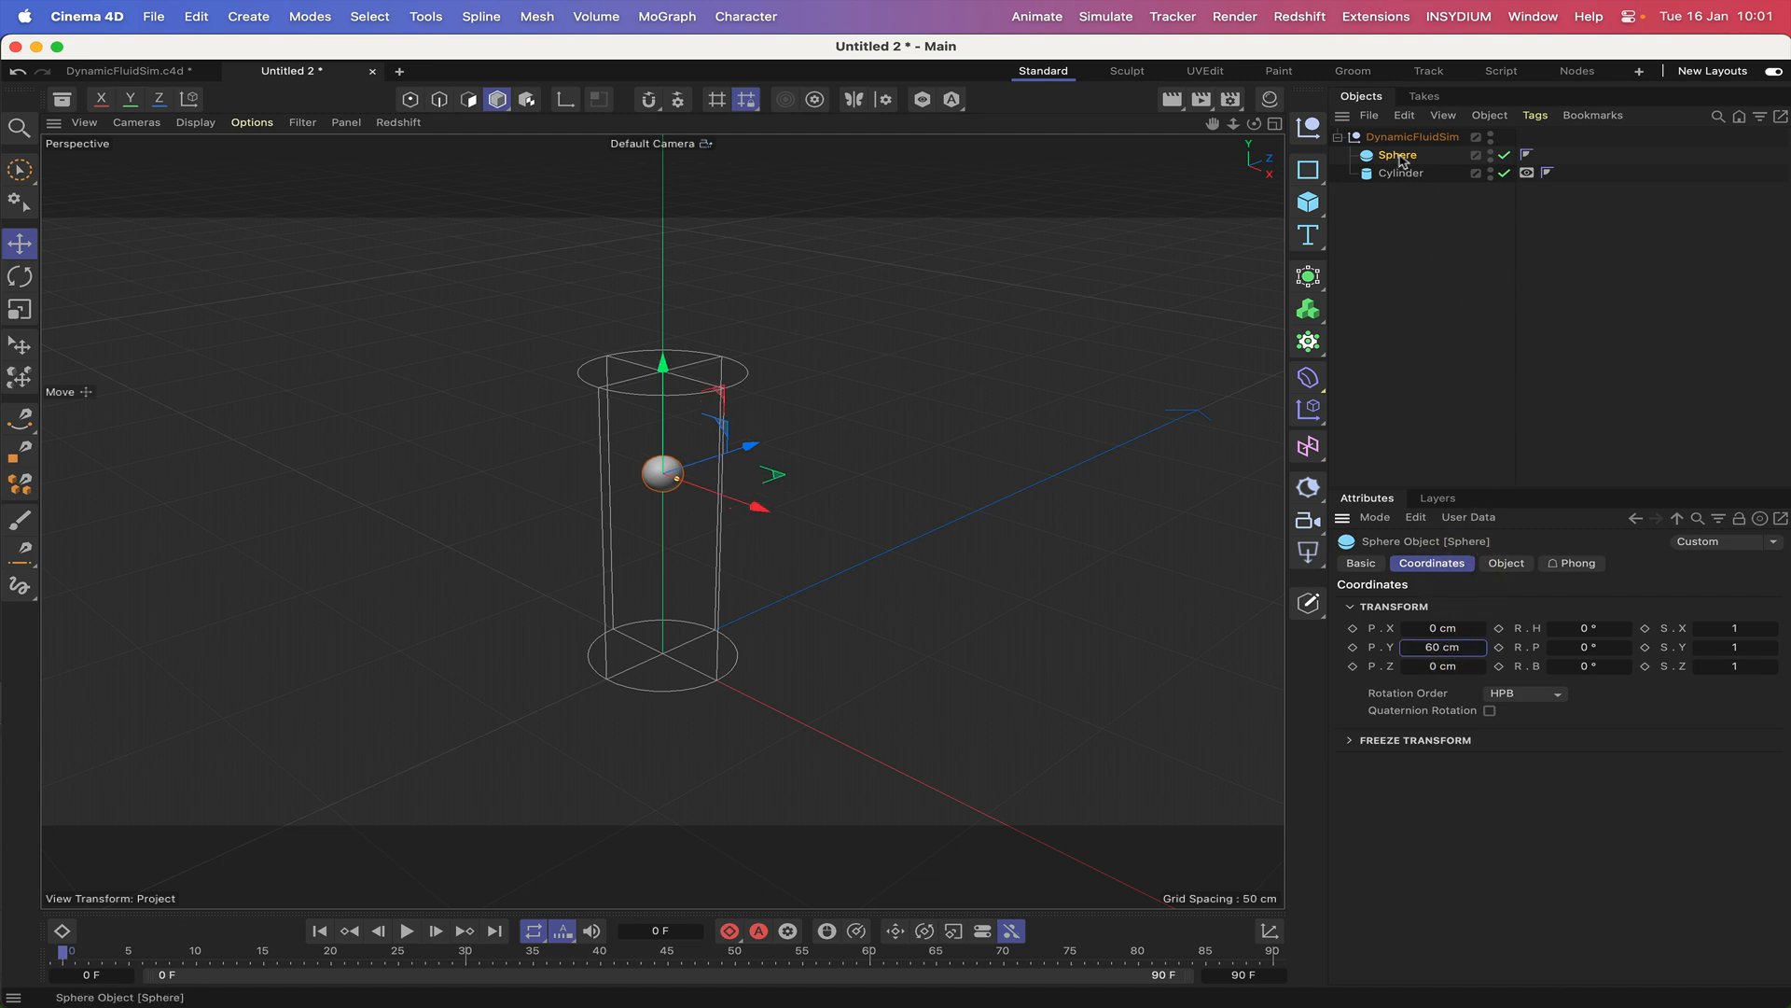
# Duplicate the sphere within the DynamicFluidSim null and set the copy's radius to 10 cm.
pyautogui.keyDown('ctrl'); pyautogui.moveTo(1400, 157); pyautogui.dragTo(1403, 163); pyautogui.keyUp('ctrl')
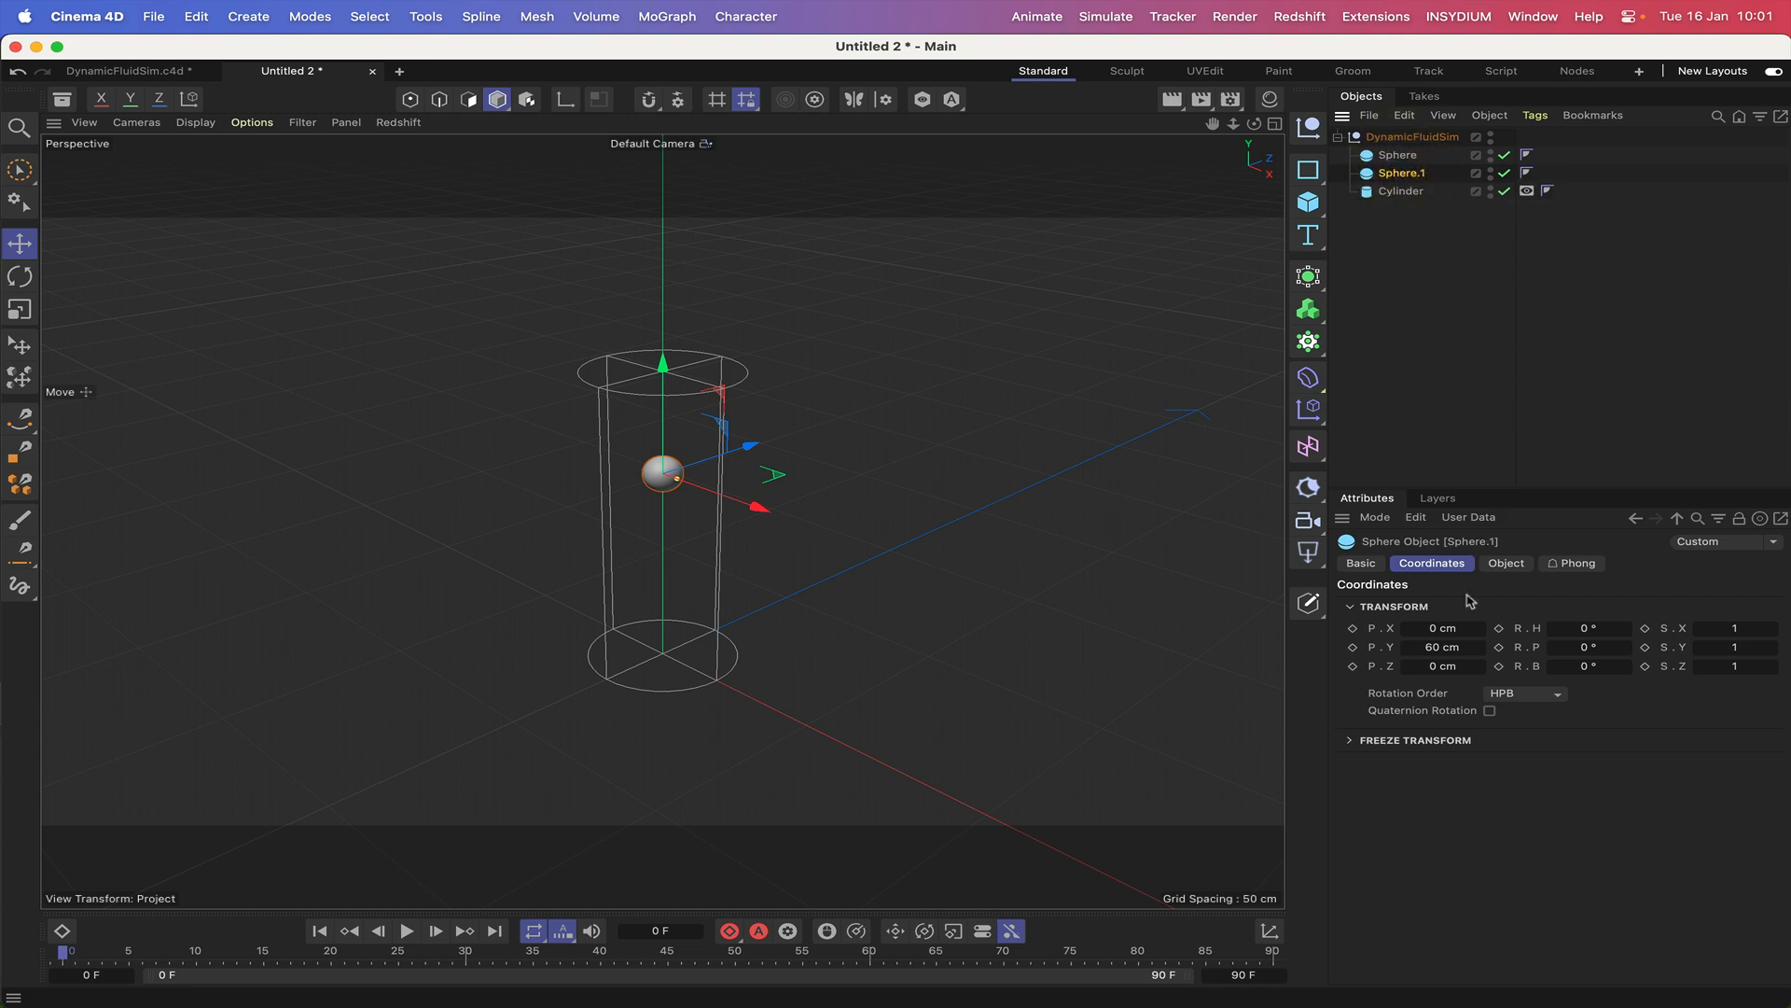
pyautogui.click(1502, 563)
pyautogui.click(1489, 604)
pyautogui.write('10')
pyautogui.press('Return')
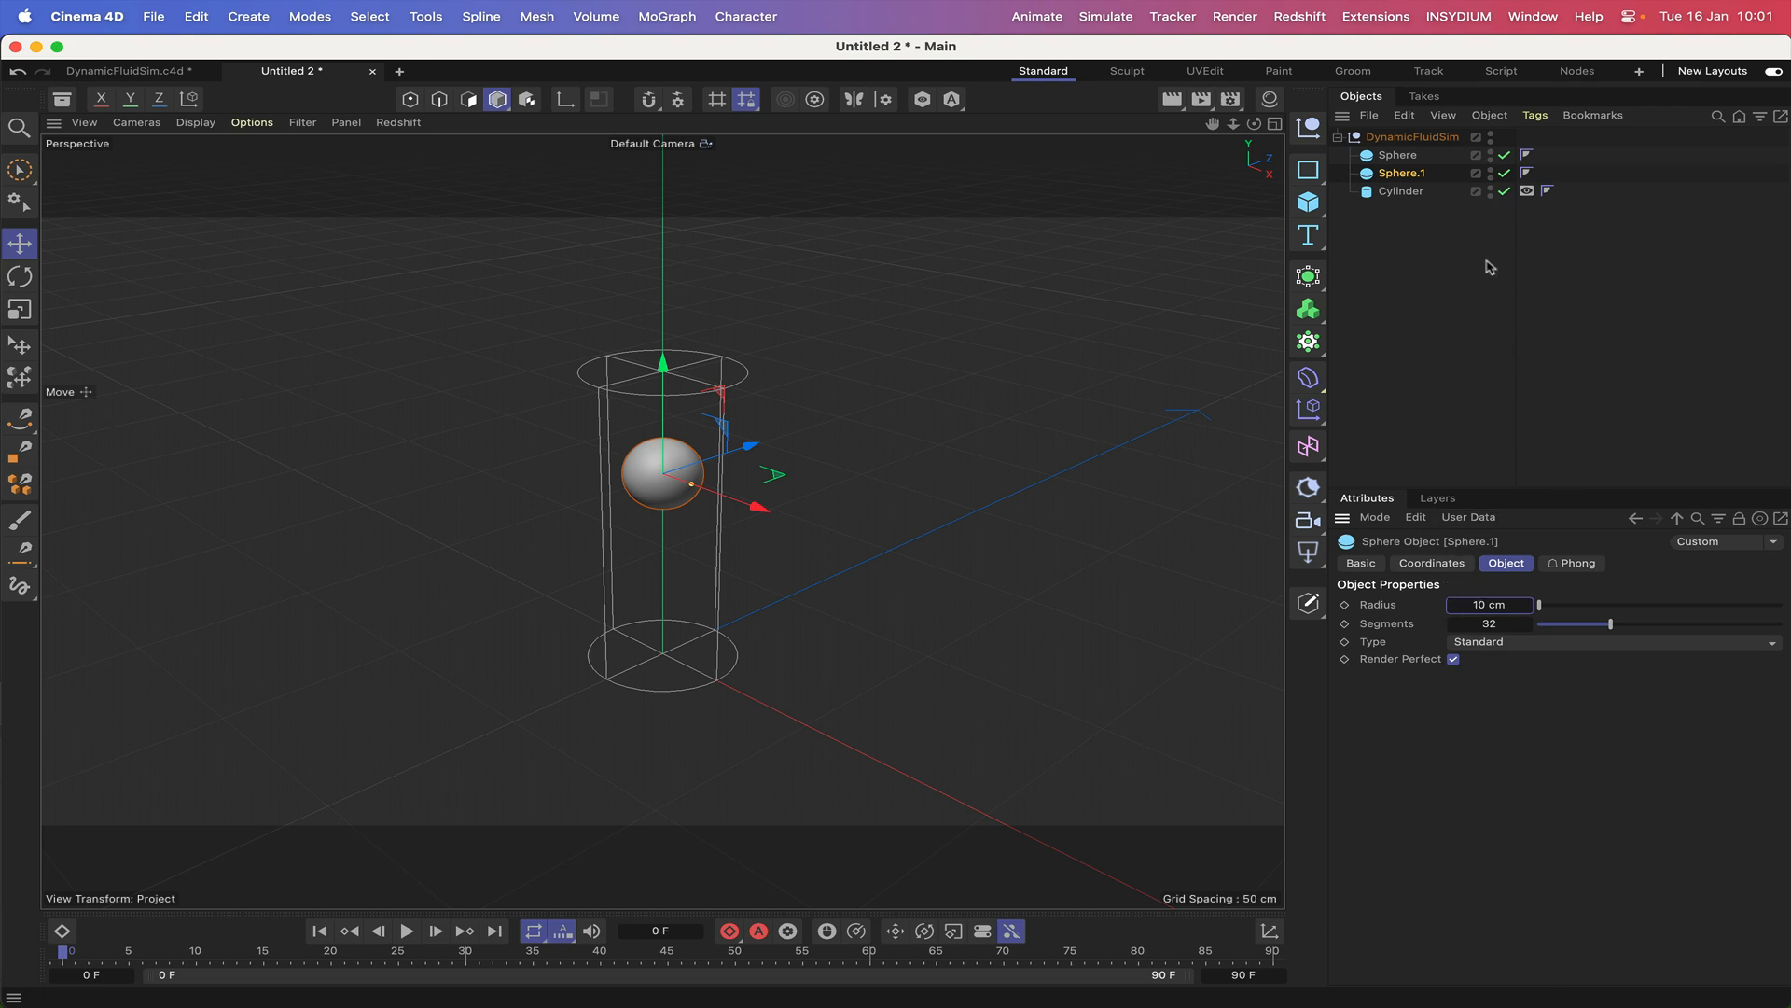
# Add a cube primitive at the top level of the scene.
pyautogui.click(1309, 206)
pyautogui.click(1382, 138)
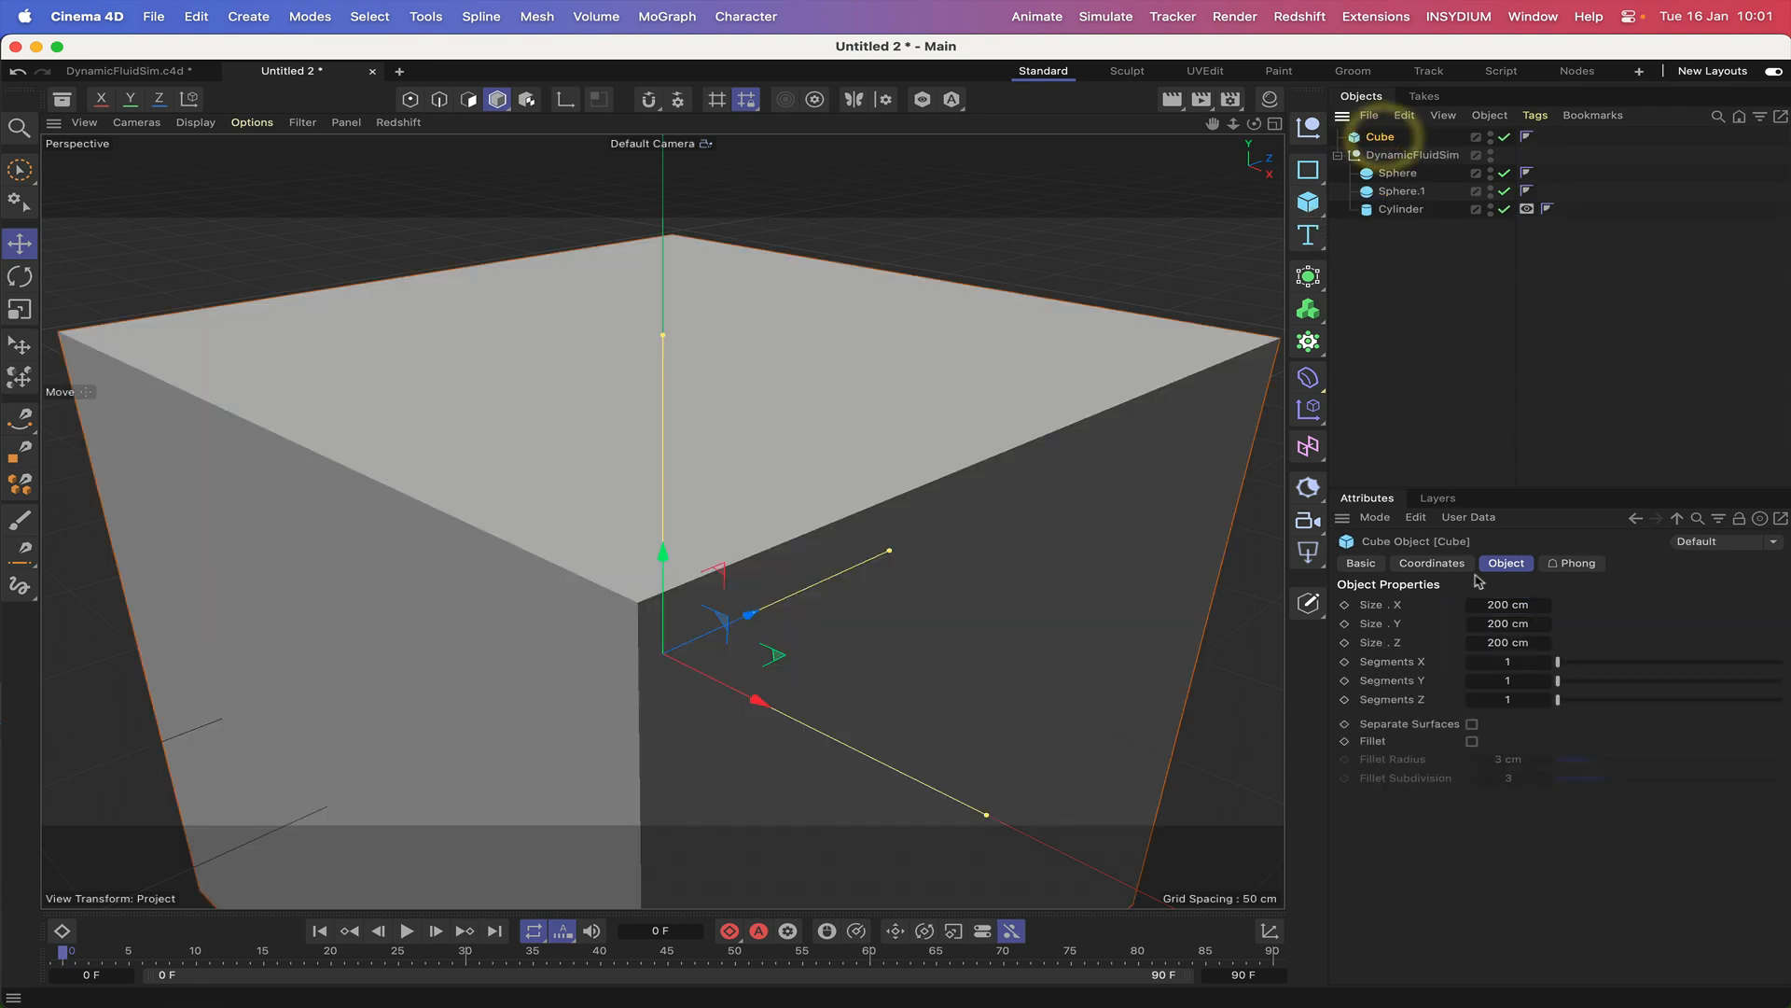
# Set the cube's X and Z sizes to 10 cm.
pyautogui.click(1504, 605)
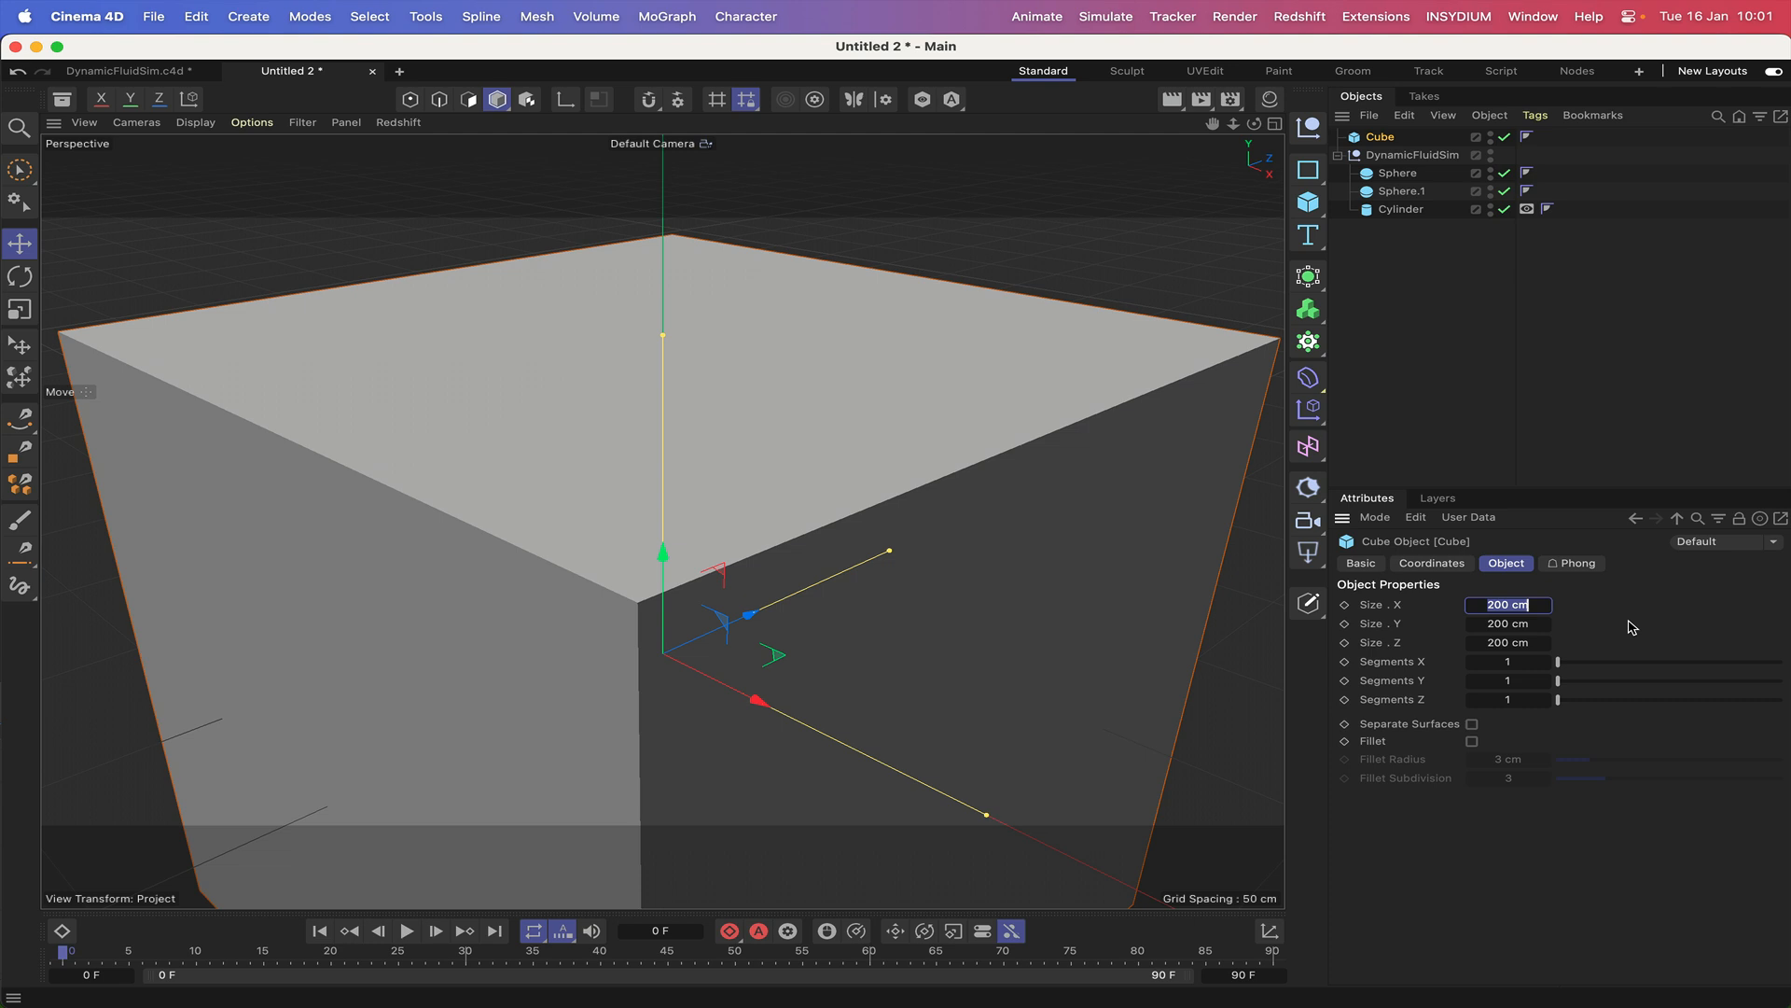
pyautogui.write('10')
pyautogui.press('Return')
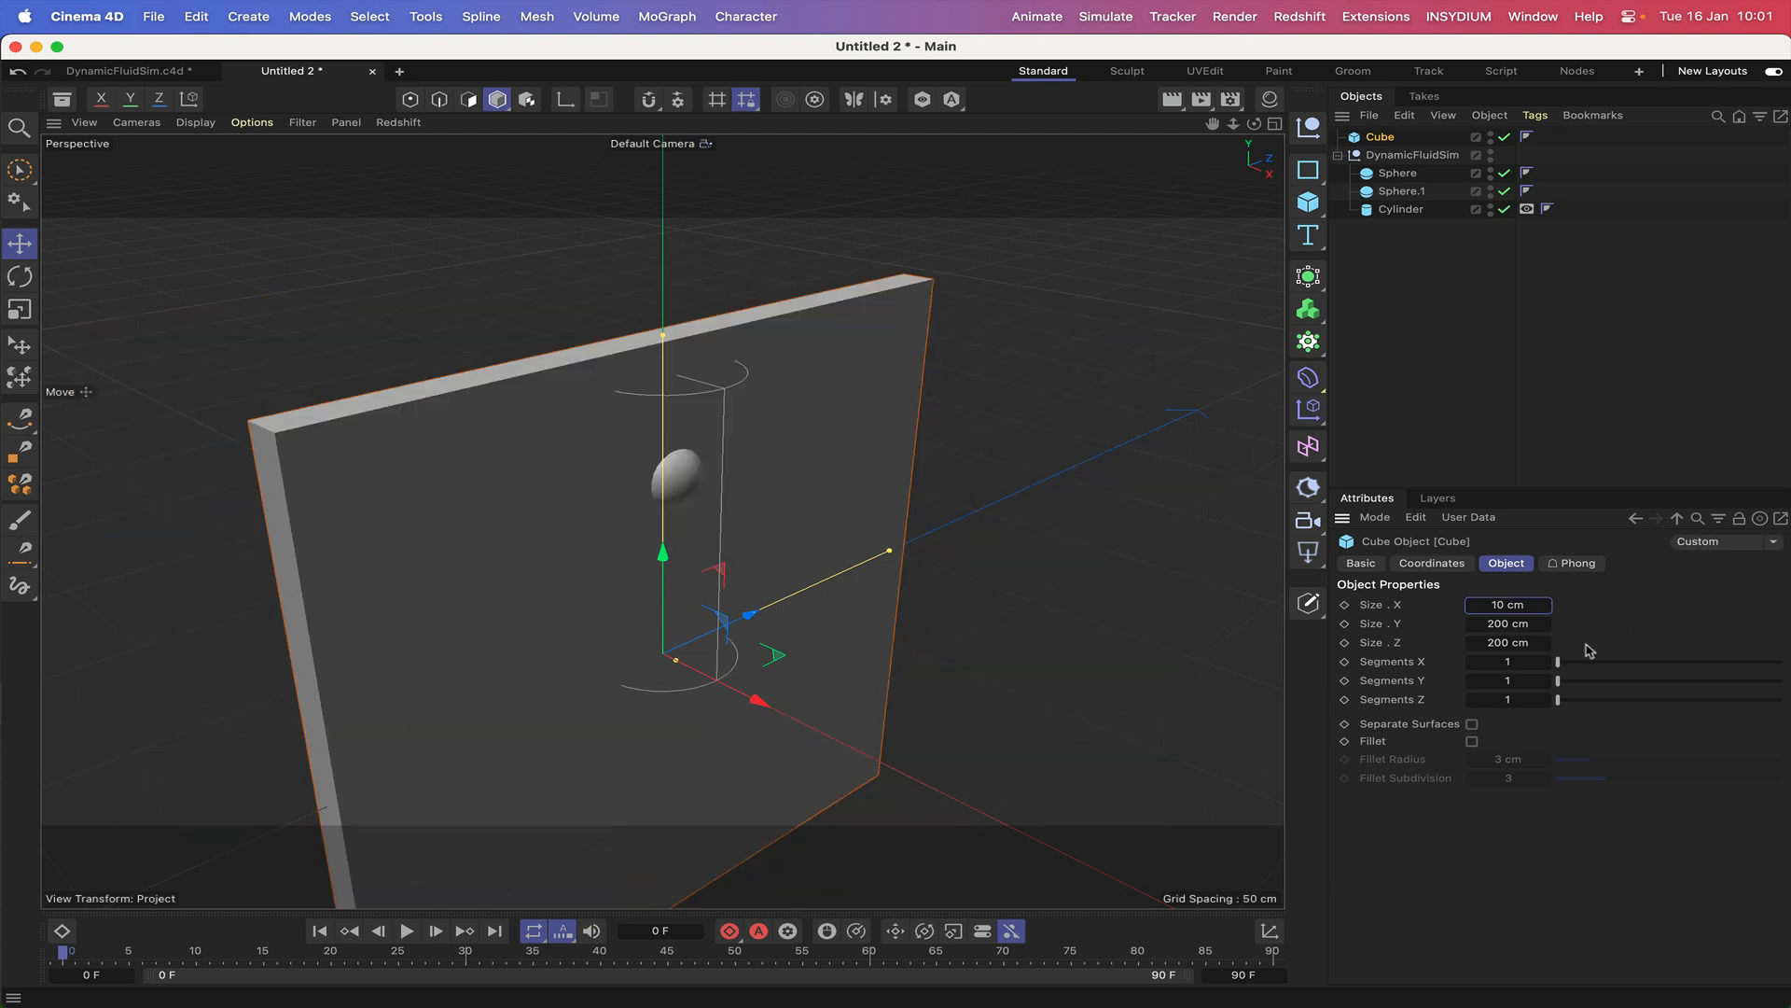
pyautogui.click(1501, 642)
pyautogui.write('10')
pyautogui.press('Return')
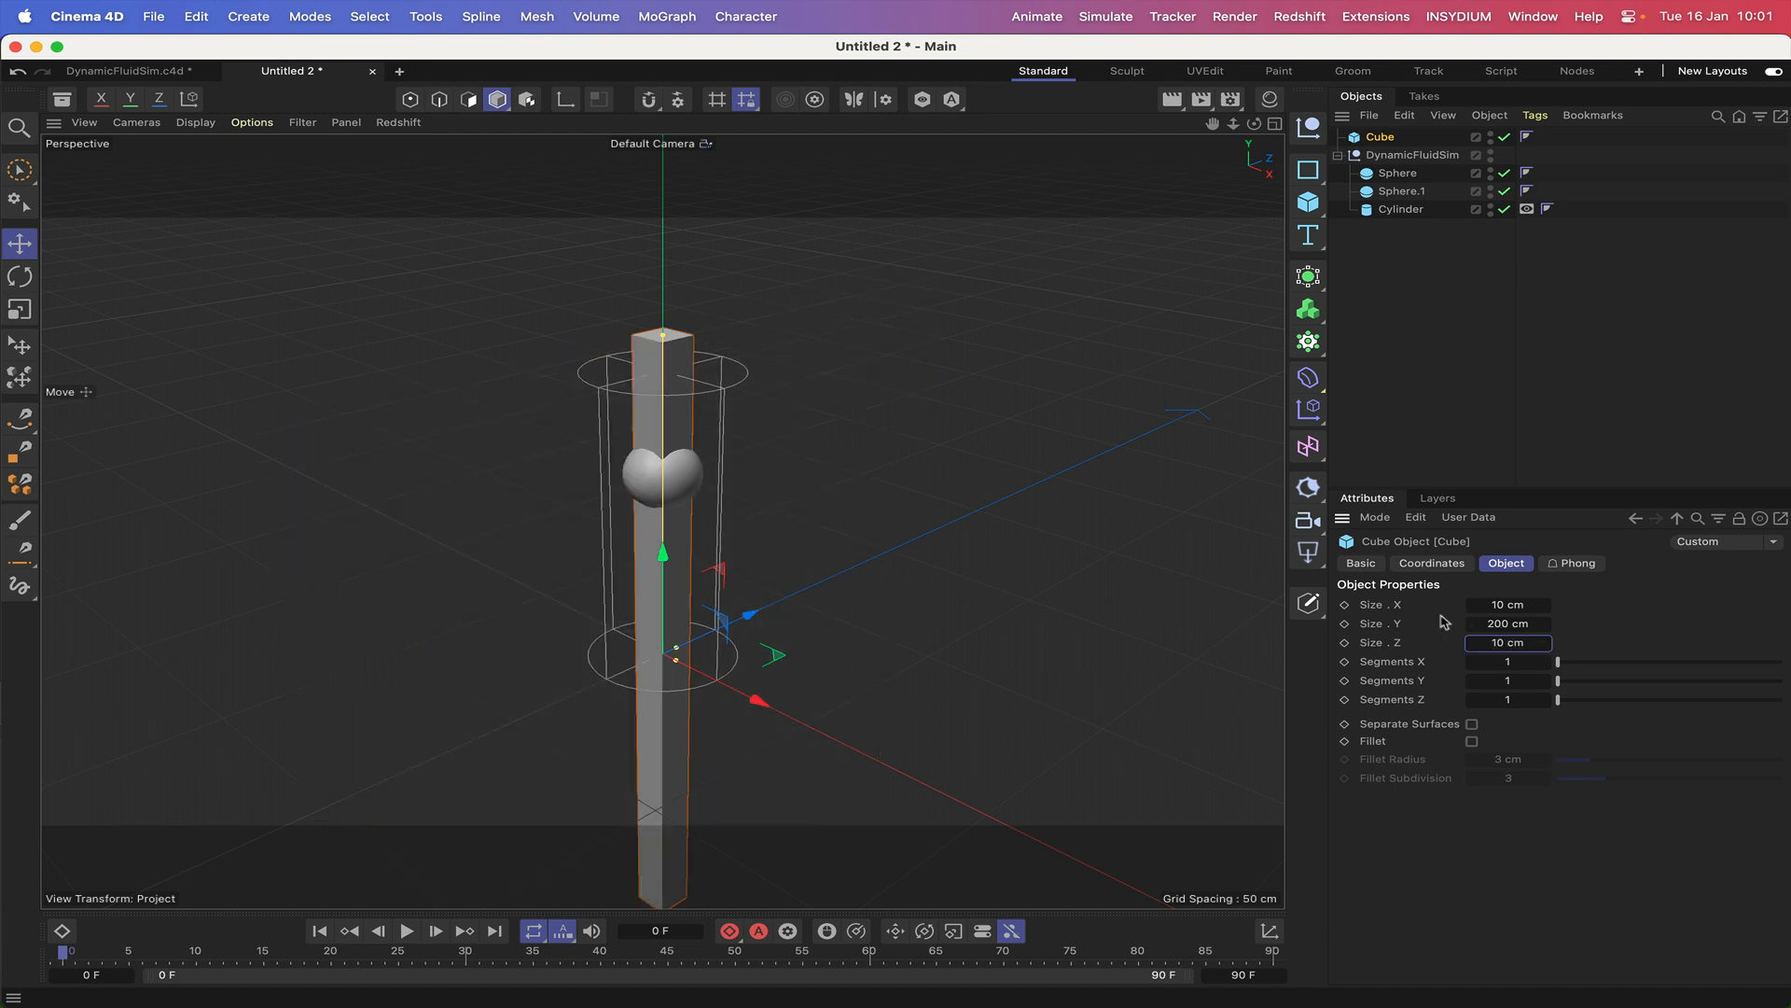
# Set the cube's X and Z sizes to 5 cm.
pyautogui.click(1502, 605)
pyautogui.write('5')
pyautogui.click(1505, 642)
pyautogui.write('5')
pyautogui.press('Return')
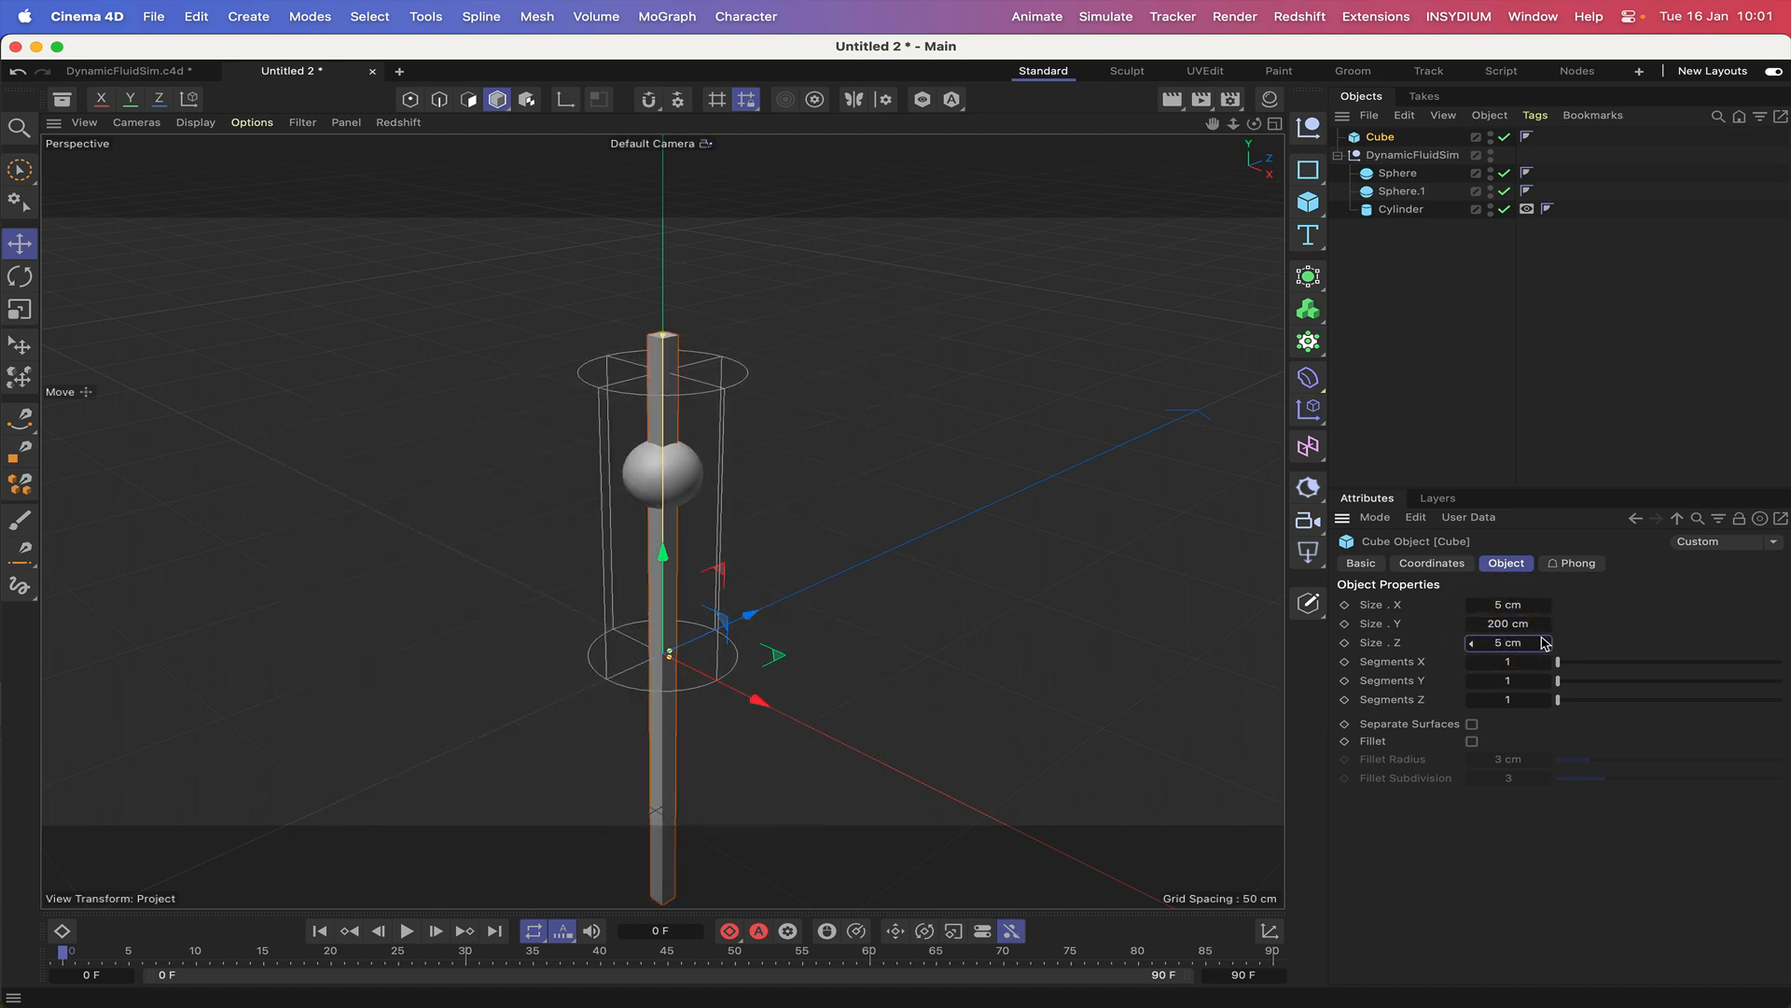
# Set the cube's Y size to 80 cm.
pyautogui.click(1491, 623)
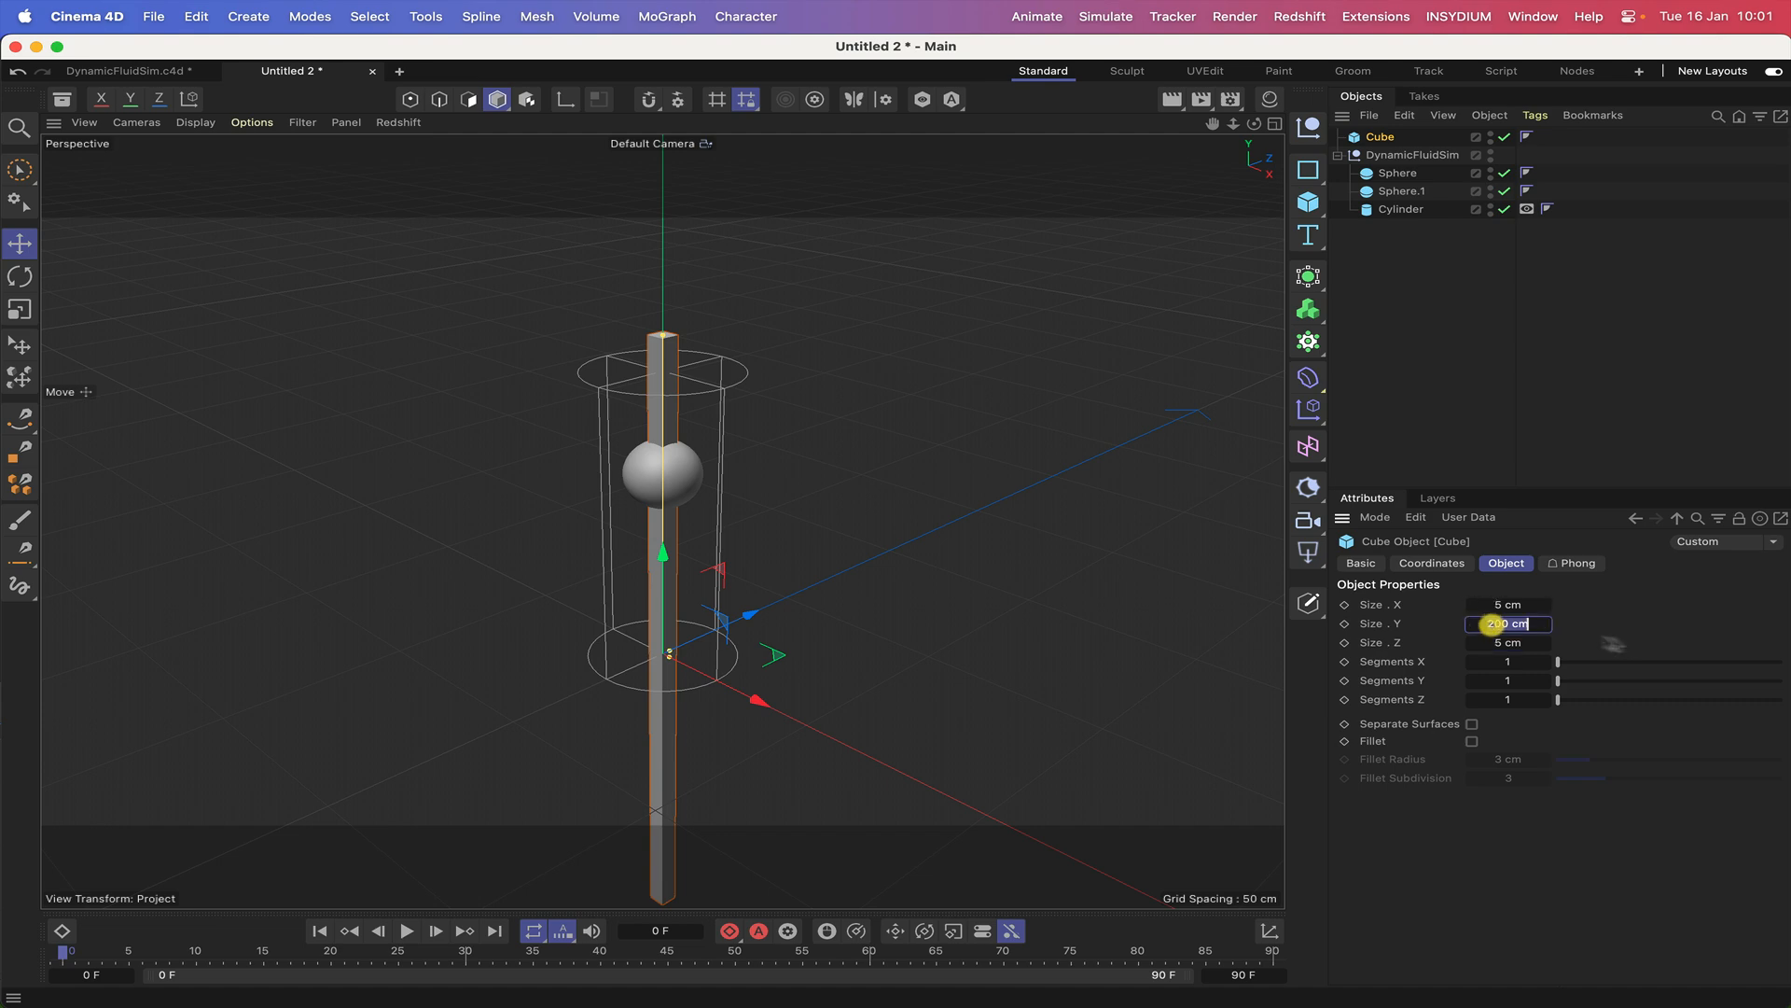
pyautogui.write('80')
pyautogui.press('Return')
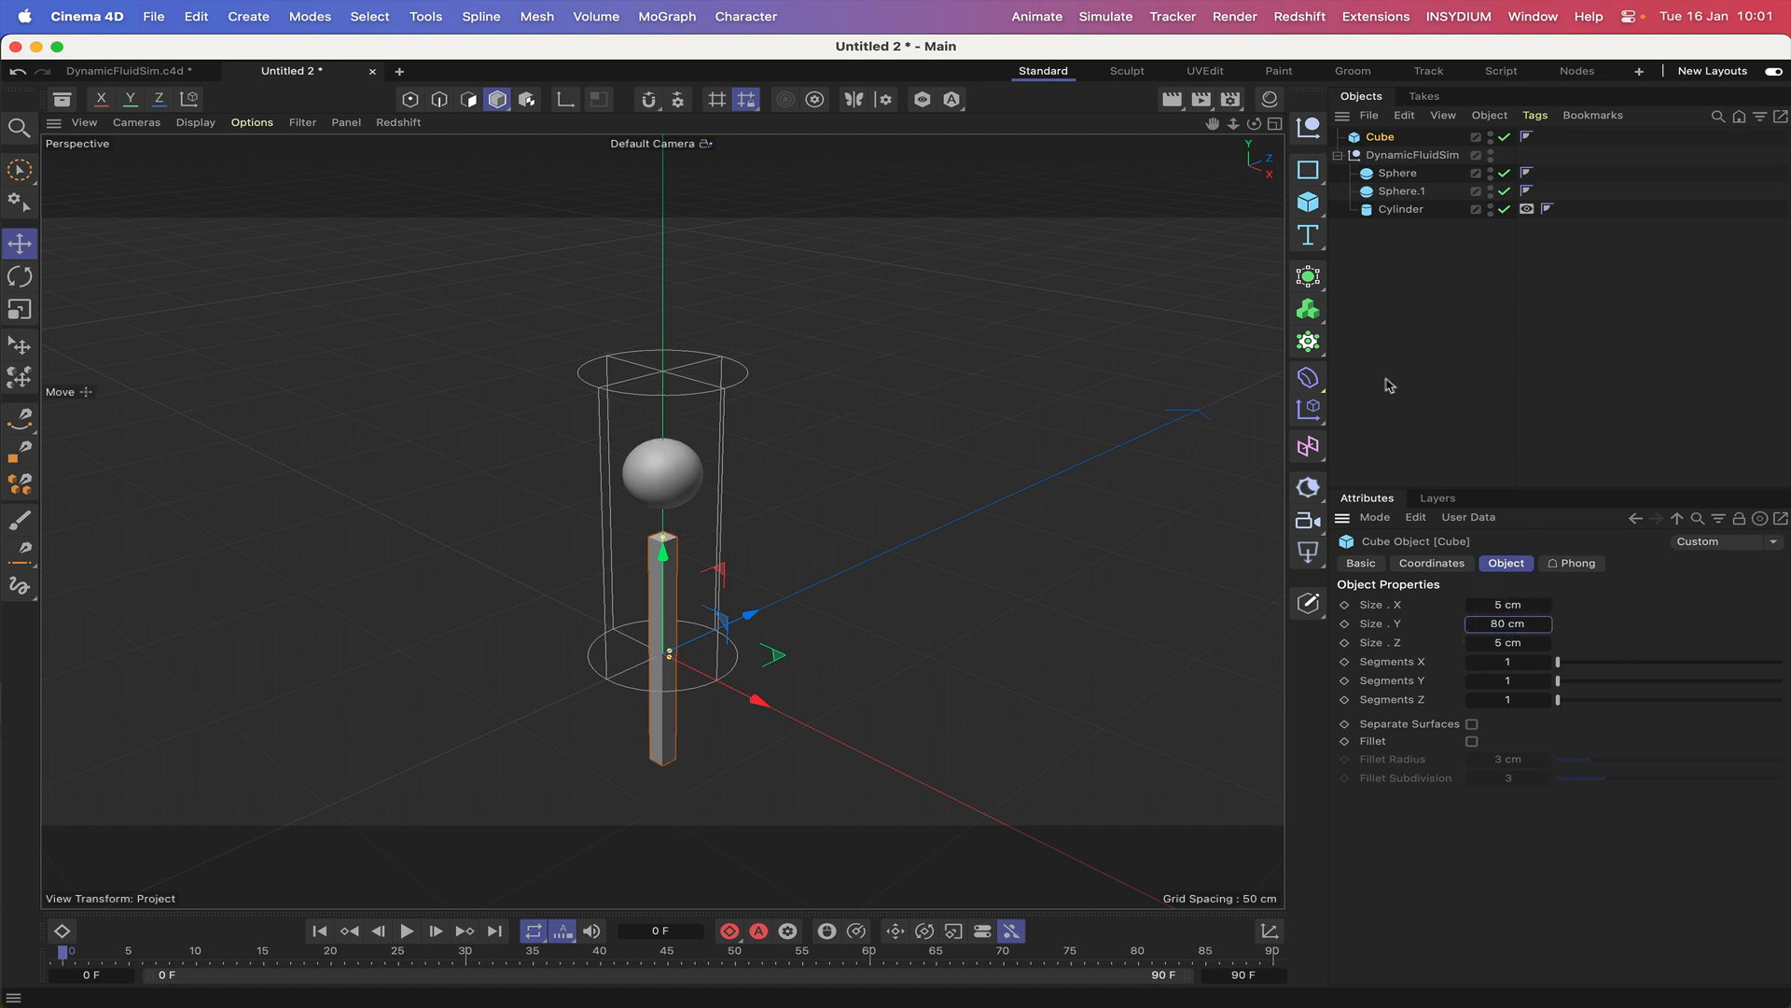
# Set the cube's Y size to 60 cm and raise it along Y so it stands between the cylinder's base and the sphere.
pyautogui.click(1506, 623)
pyautogui.write('60')
pyautogui.press('Return')
pyautogui.moveTo(664, 554); pyautogui.dragTo(663, 465)
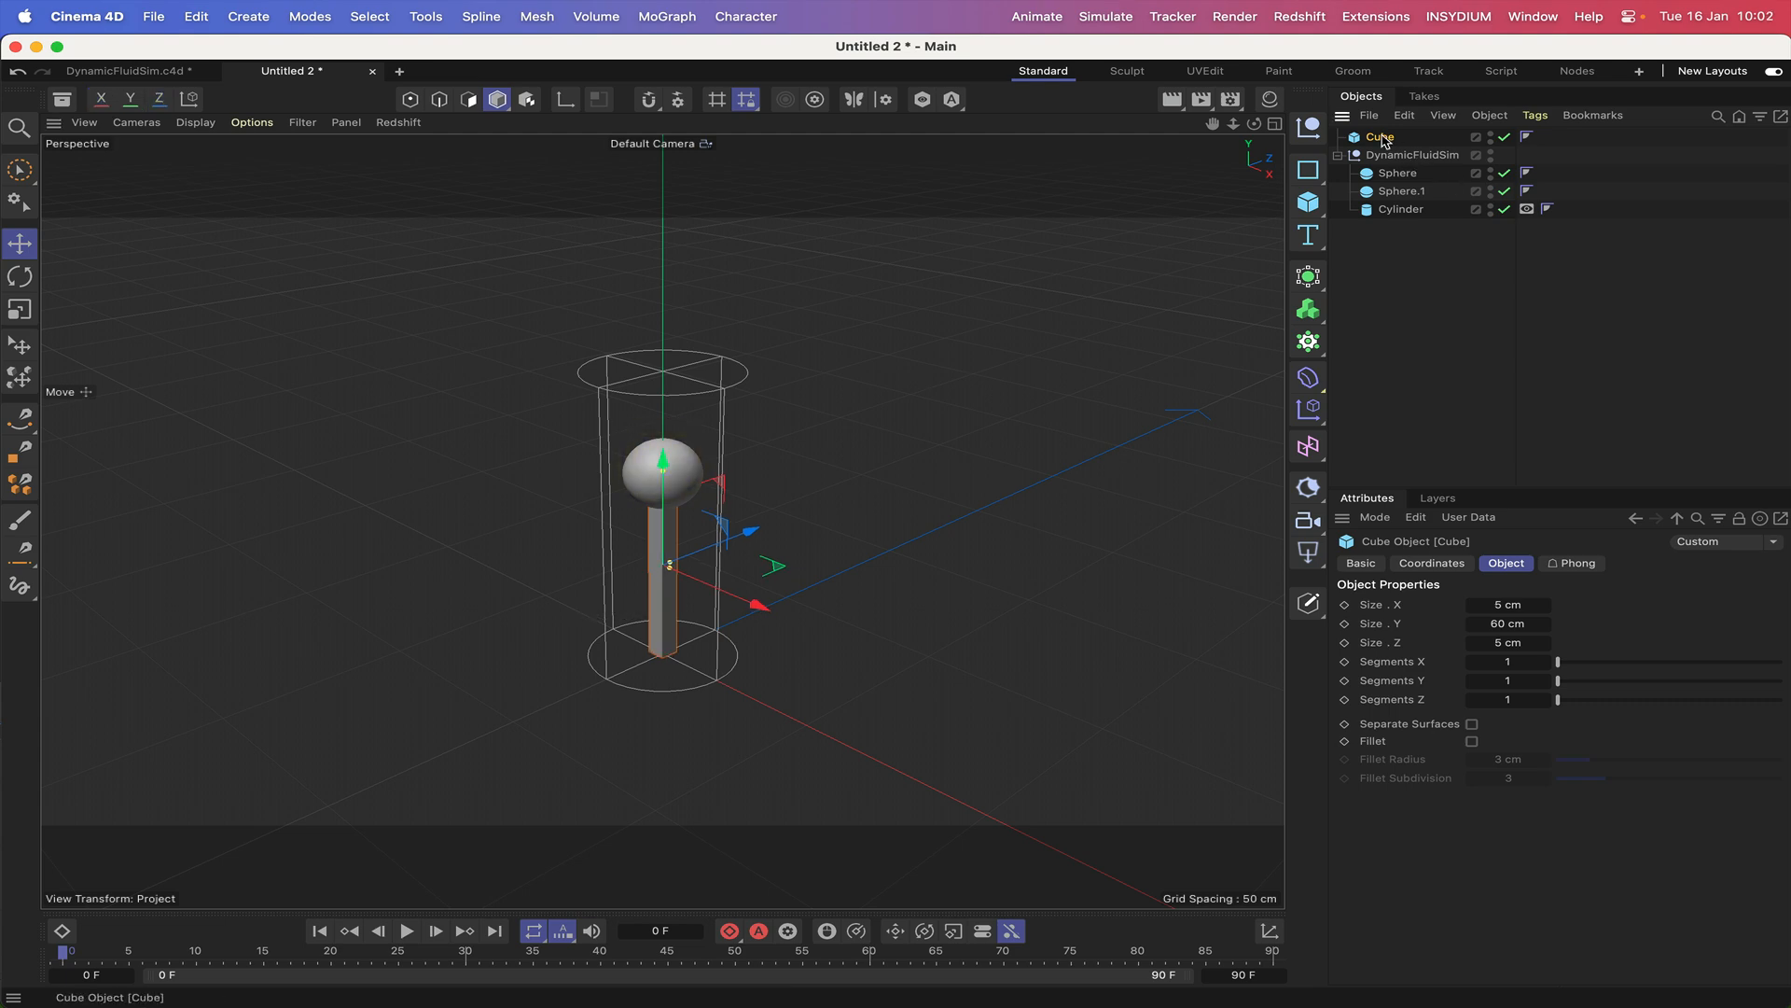
# Make the cube a child of Sphere.1 and rename that sphere Theta.
pyautogui.moveTo(1381, 140); pyautogui.dragTo(1401, 181)
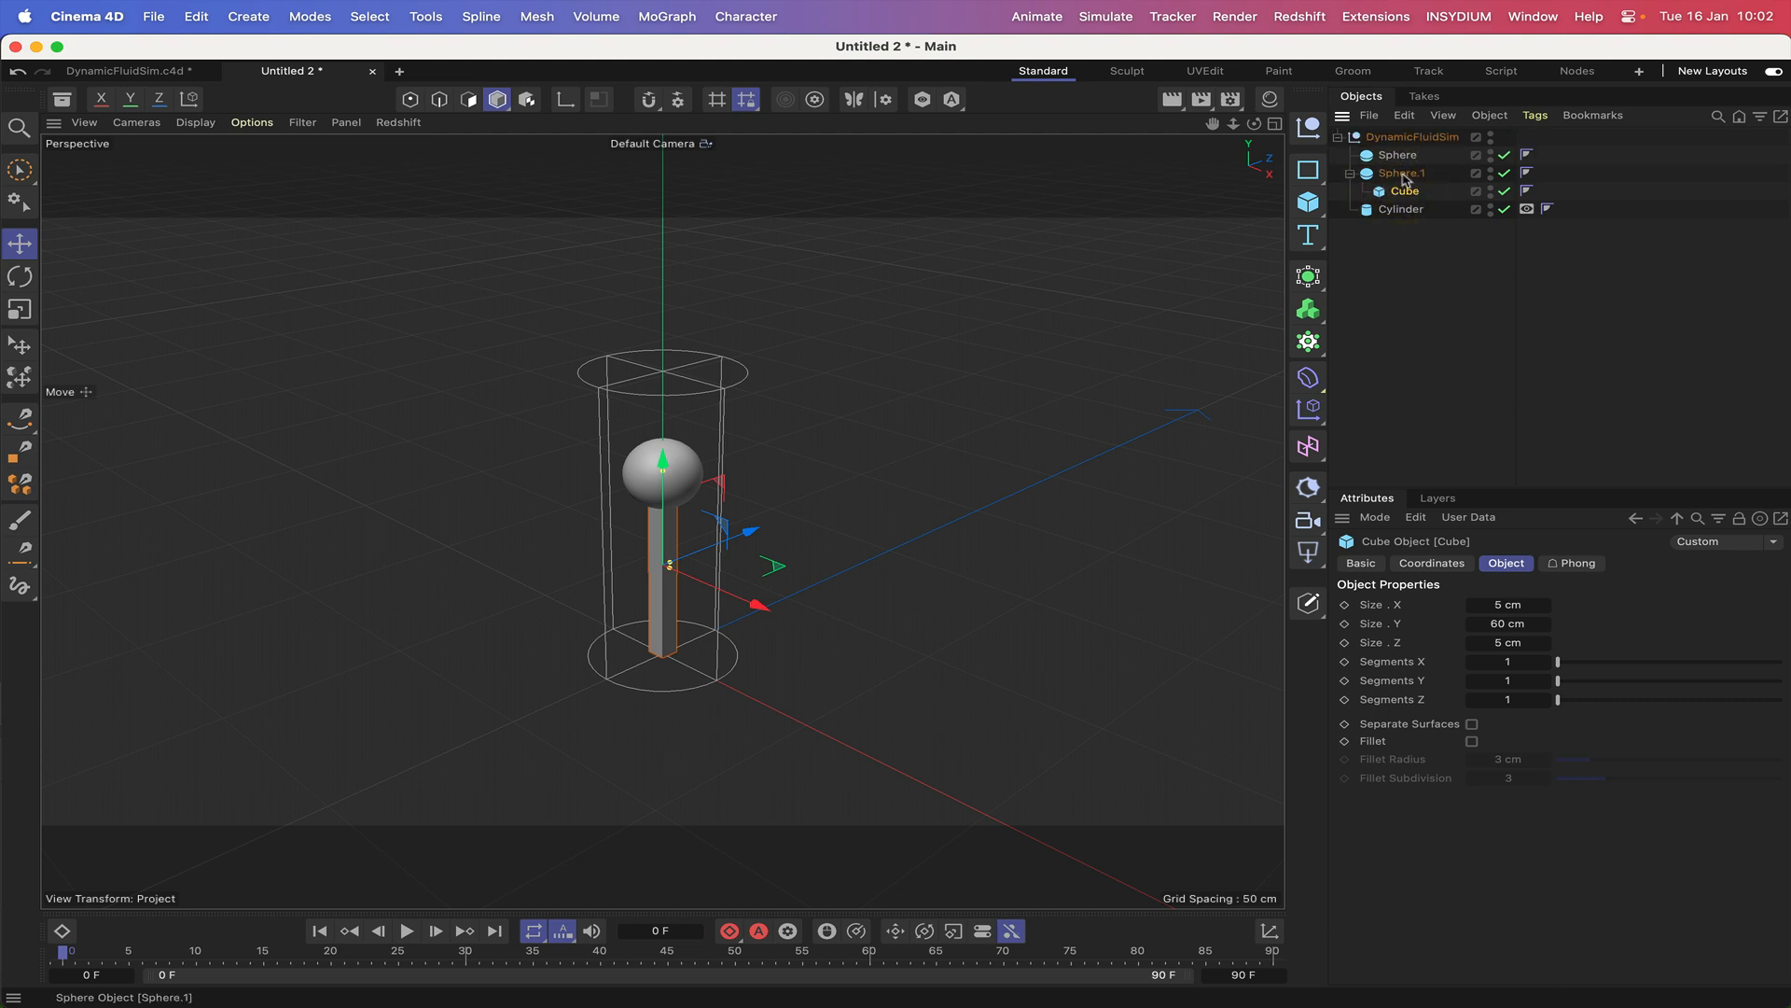
pyautogui.click(1401, 174)
pyautogui.doubleClick(1401, 173)
pyautogui.write('Theta')
pyautogui.press('Return')
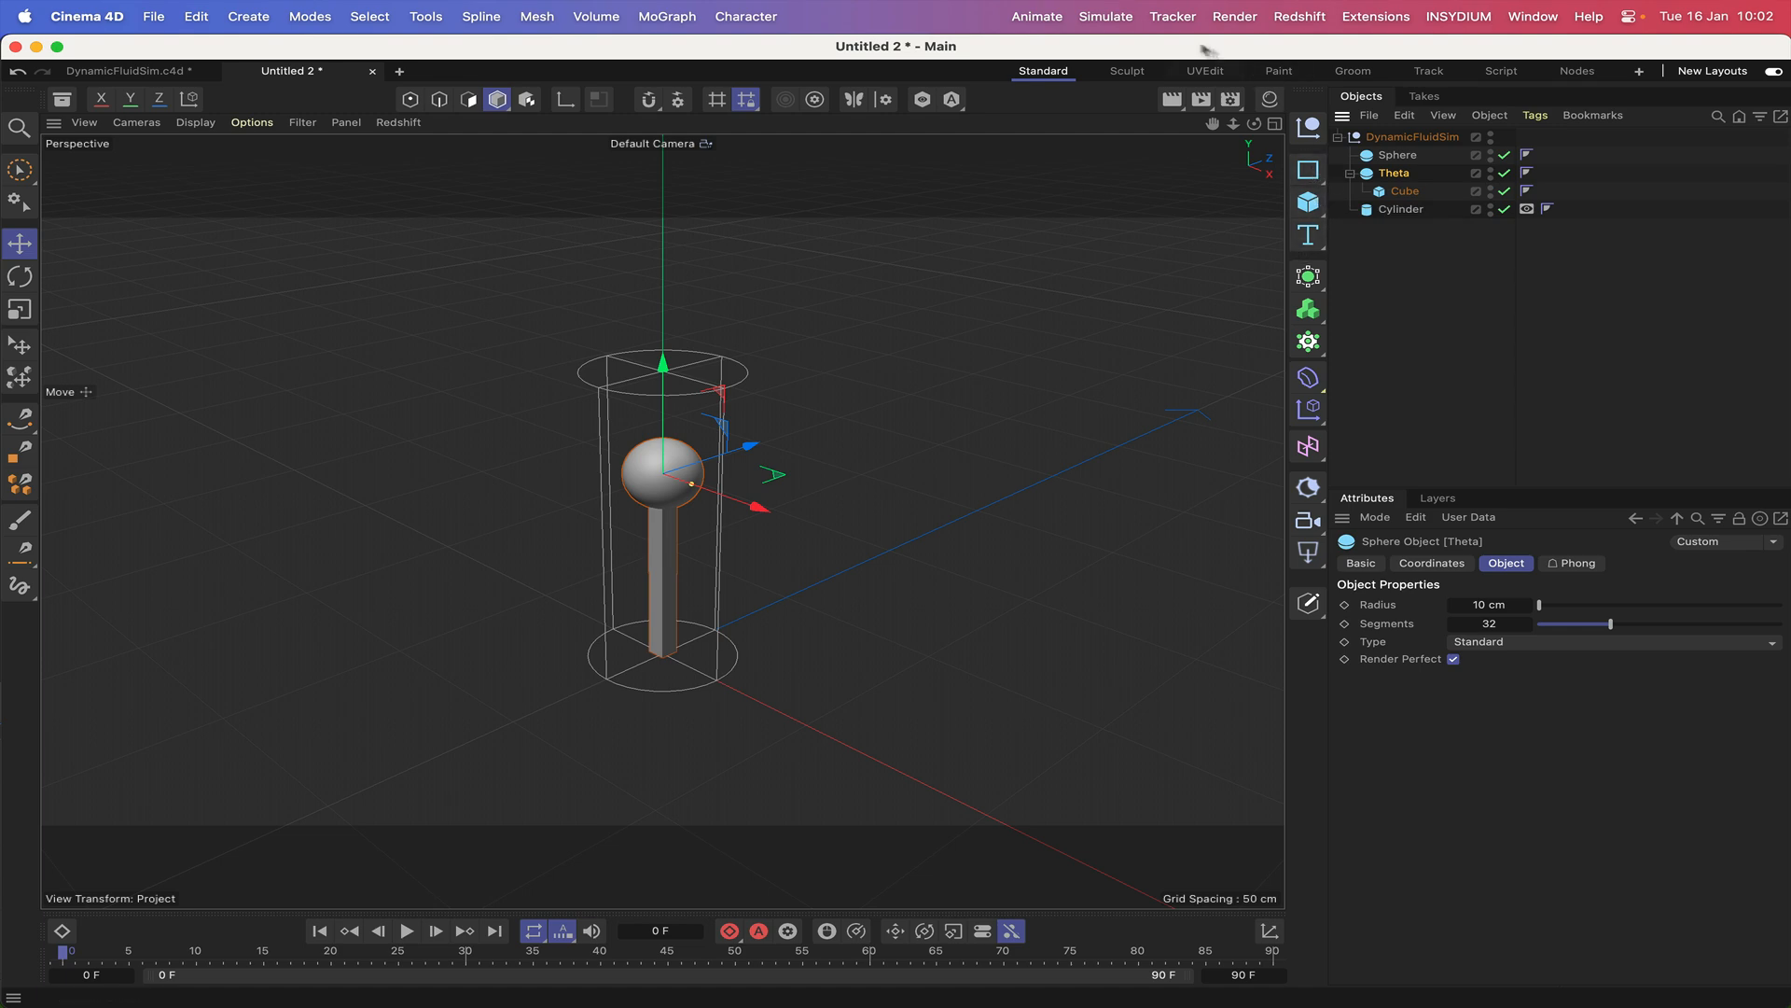
# Add a Bullet Connector, centre it on Sphere by zeroing its Y position as Sphere's child, and unparent it to sit between Sphere and Theta.
pyautogui.click(1116, 17)
pyautogui.moveTo(1148, 156)
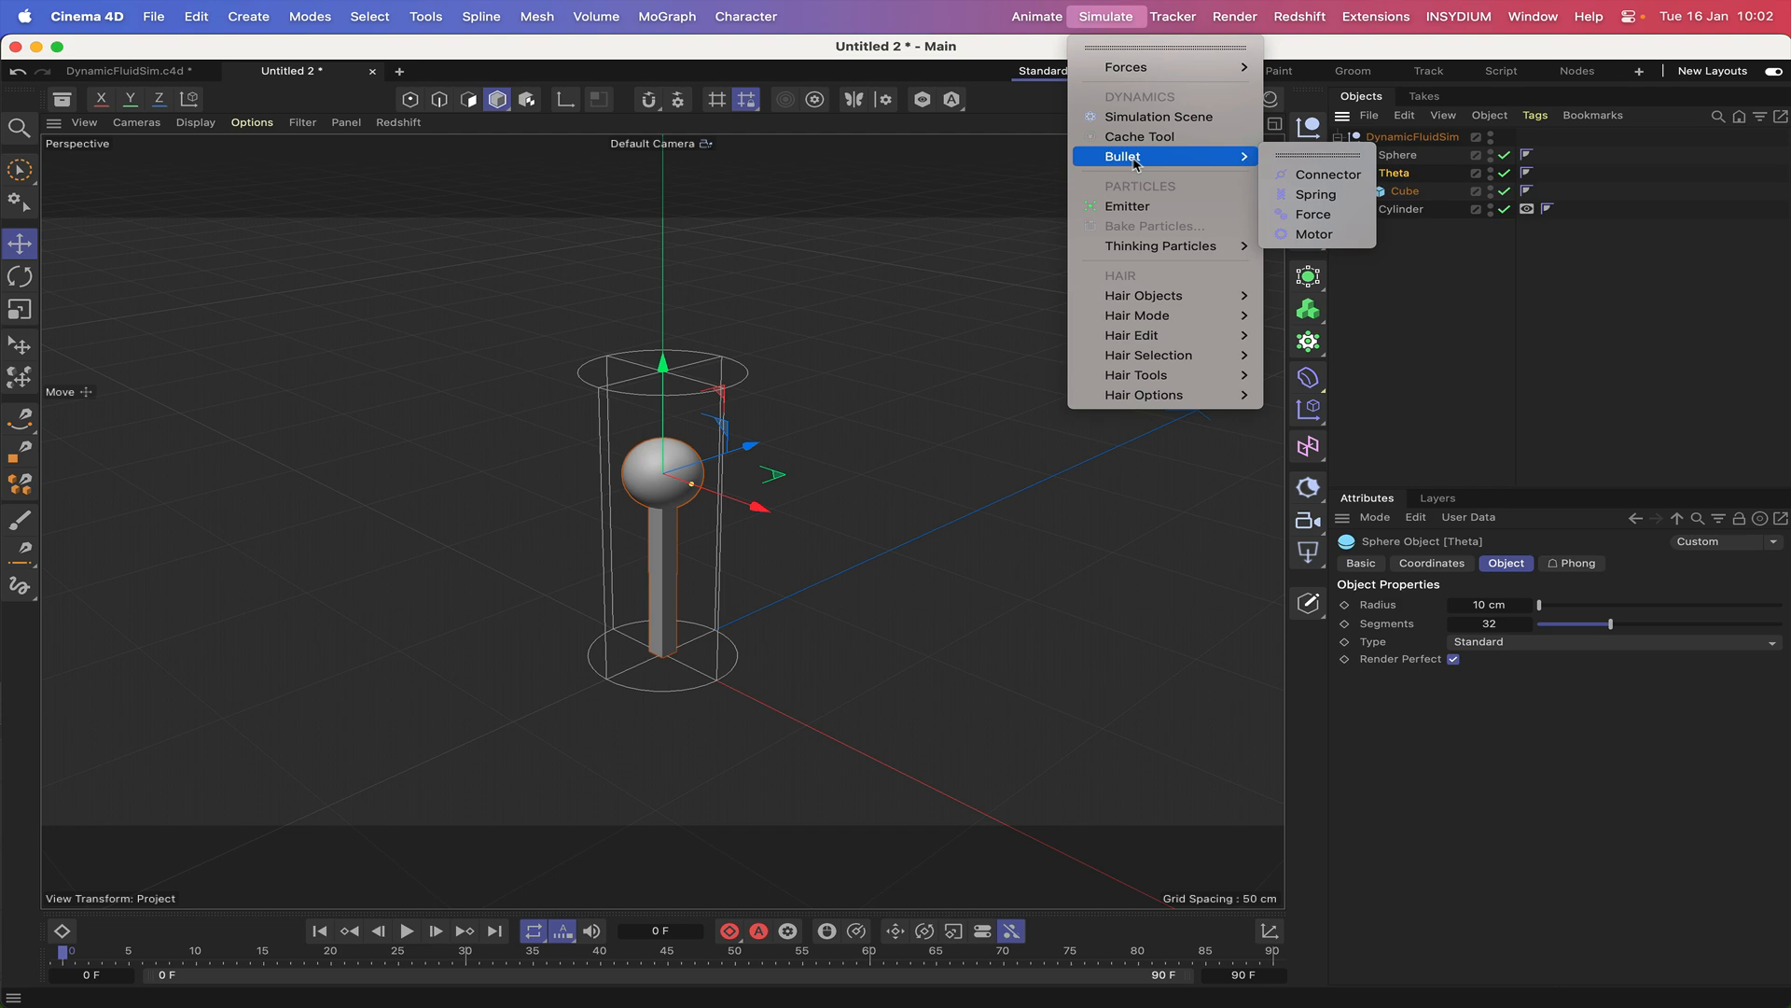
pyautogui.click(1319, 177)
pyautogui.moveTo(1394, 173); pyautogui.dragTo(1399, 155)
pyautogui.click(1432, 563)
pyautogui.click(1432, 648)
pyautogui.press('Return')
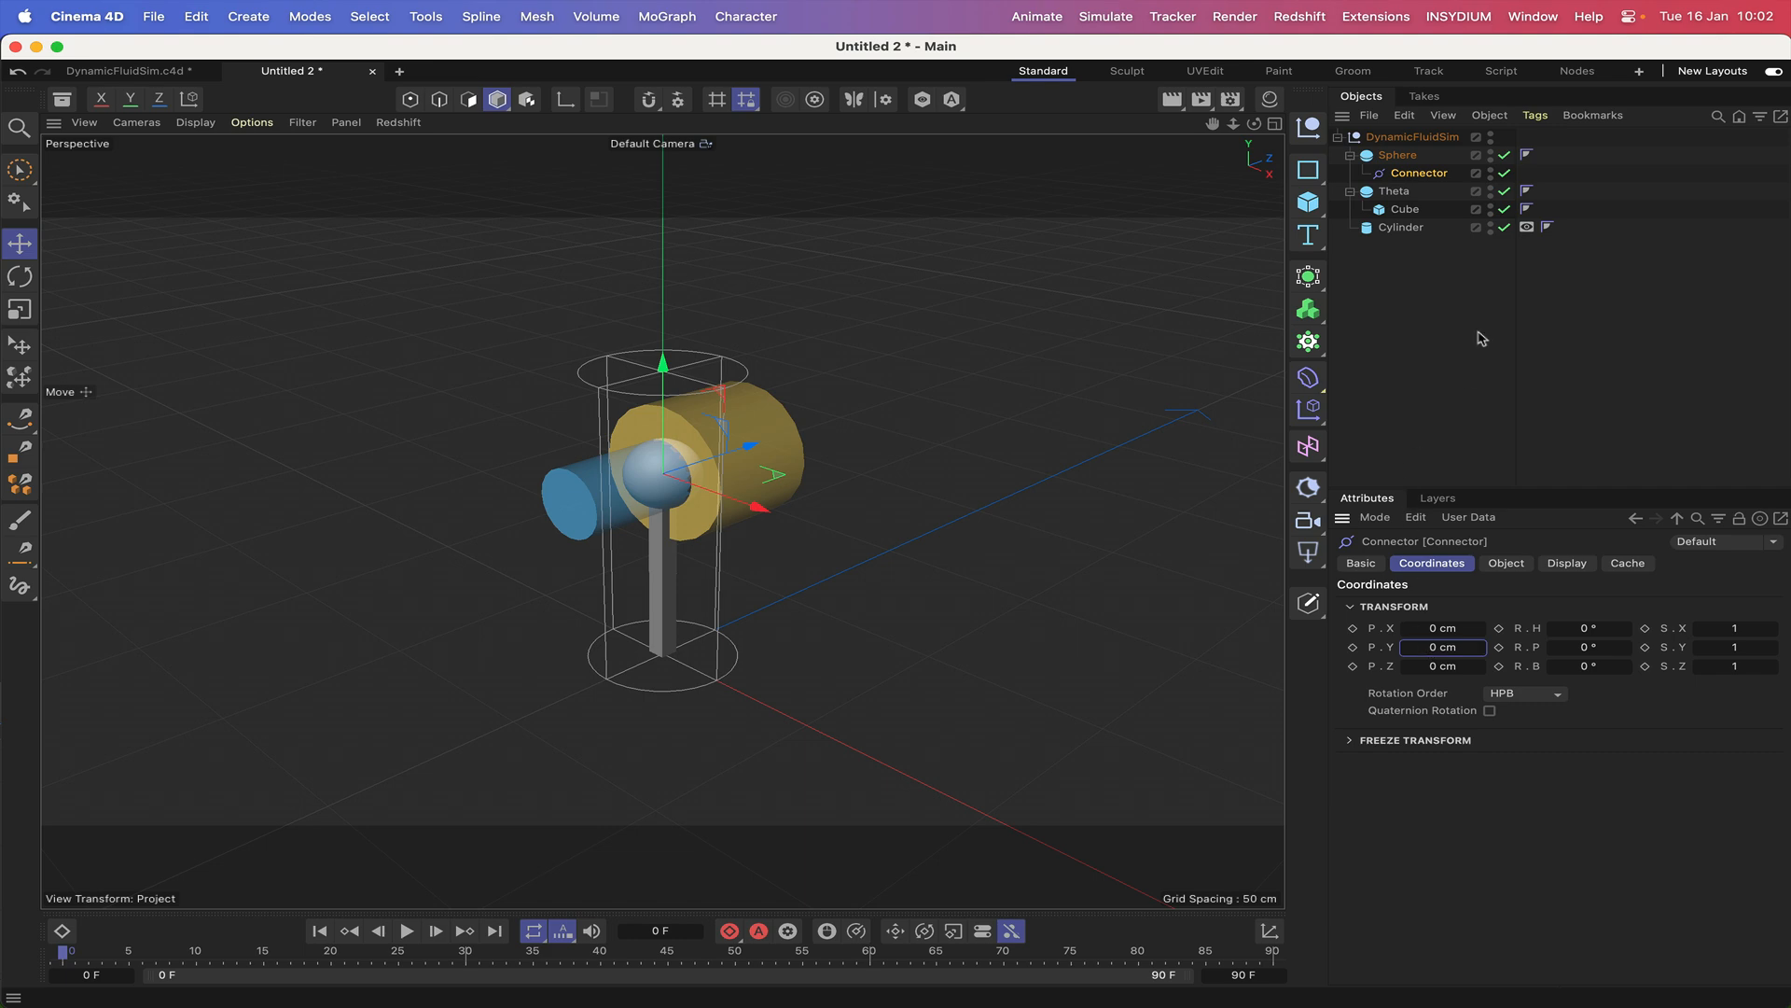
pyautogui.moveTo(1407, 173); pyautogui.dragTo(1401, 182)
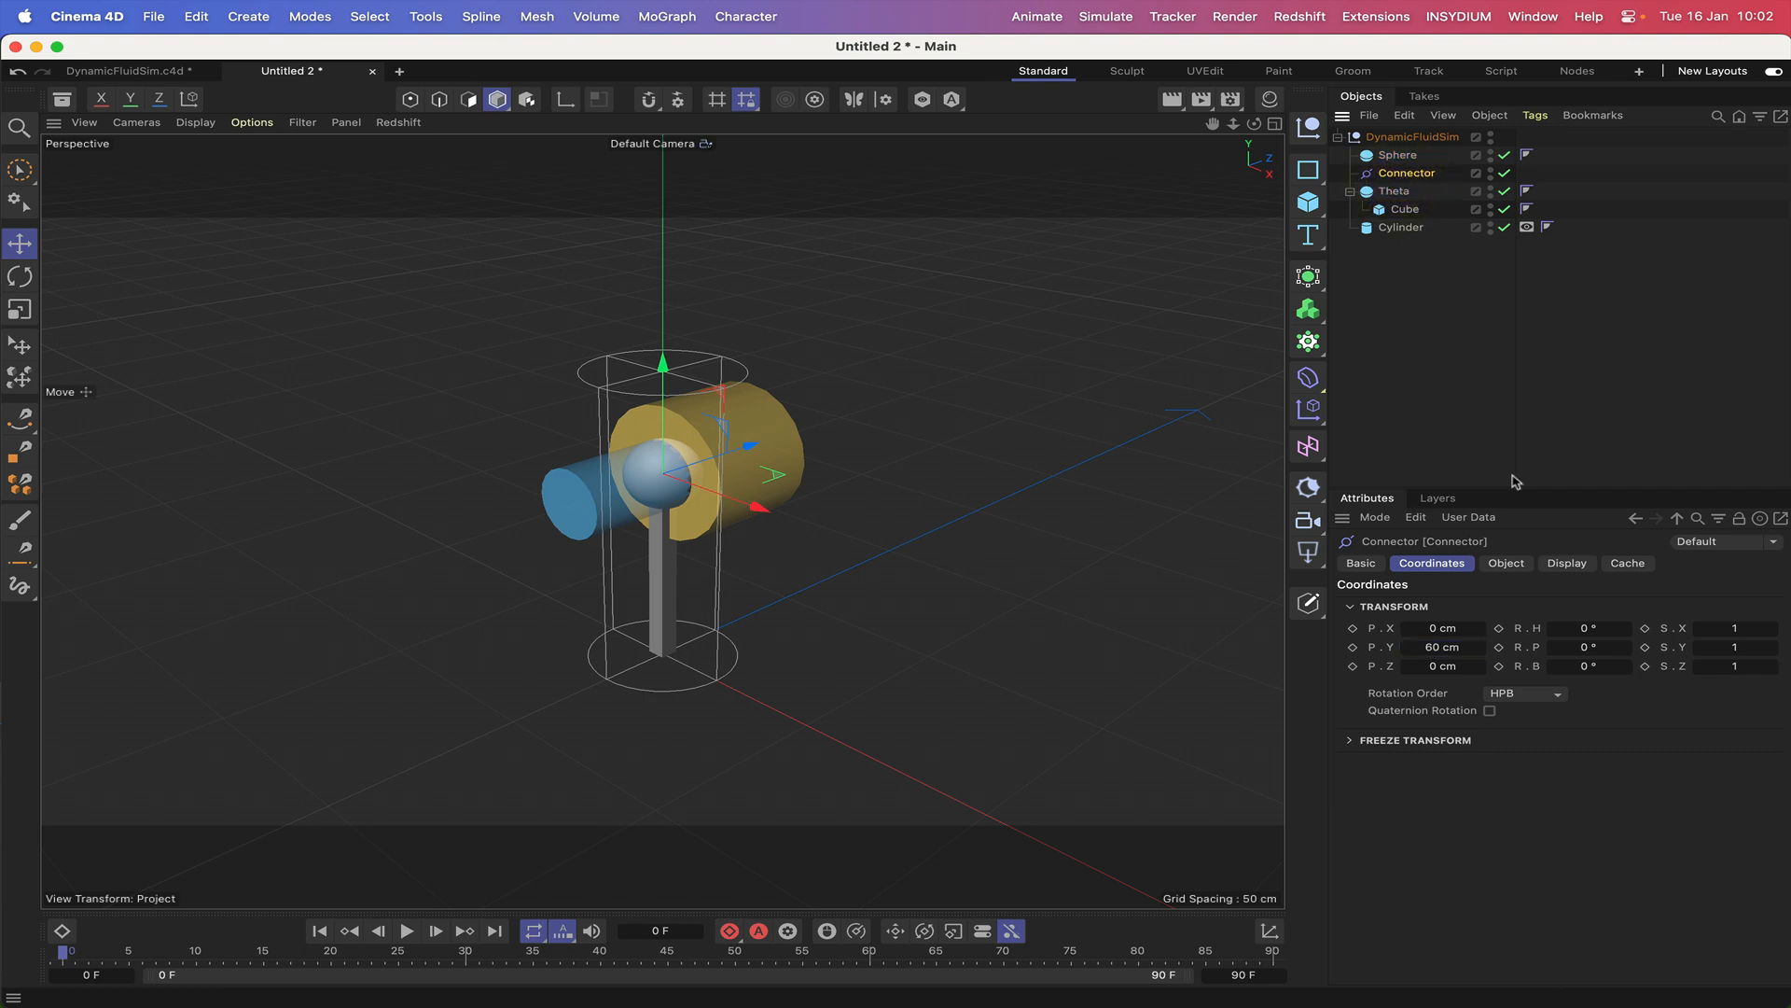
# Set the connector's type to Ball and Socket and its draw size to 10 cm.
pyautogui.click(1505, 563)
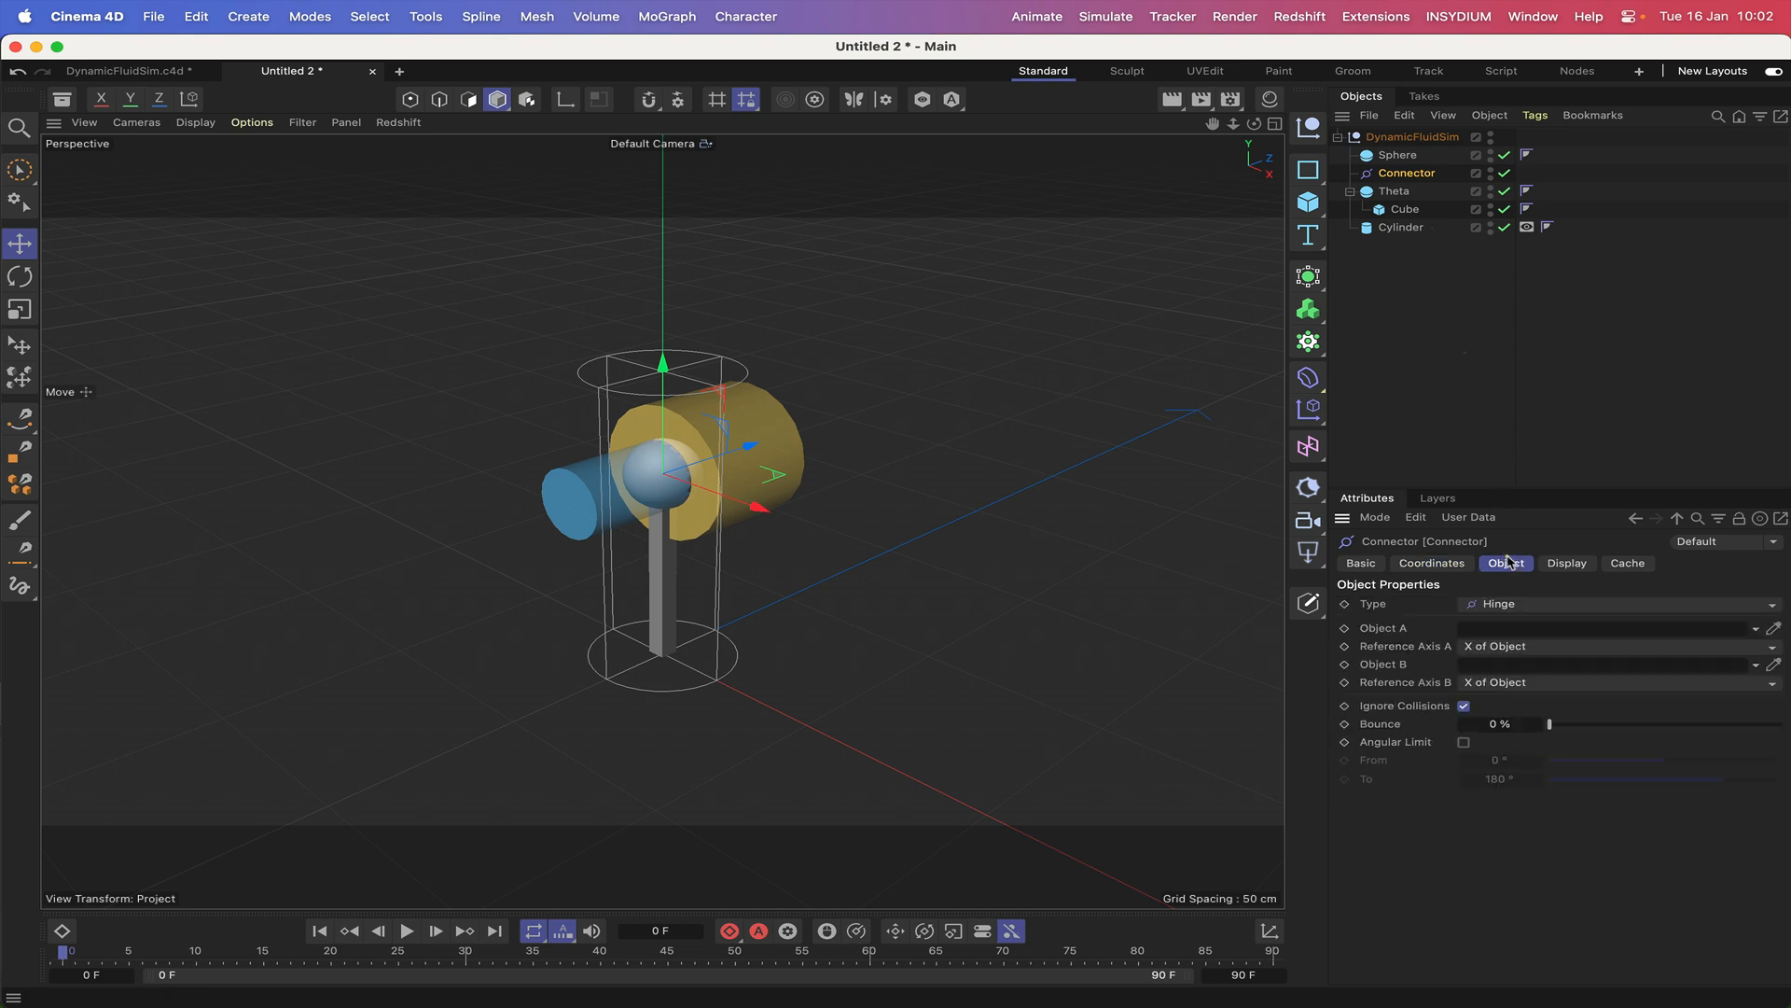
pyautogui.click(1618, 608)
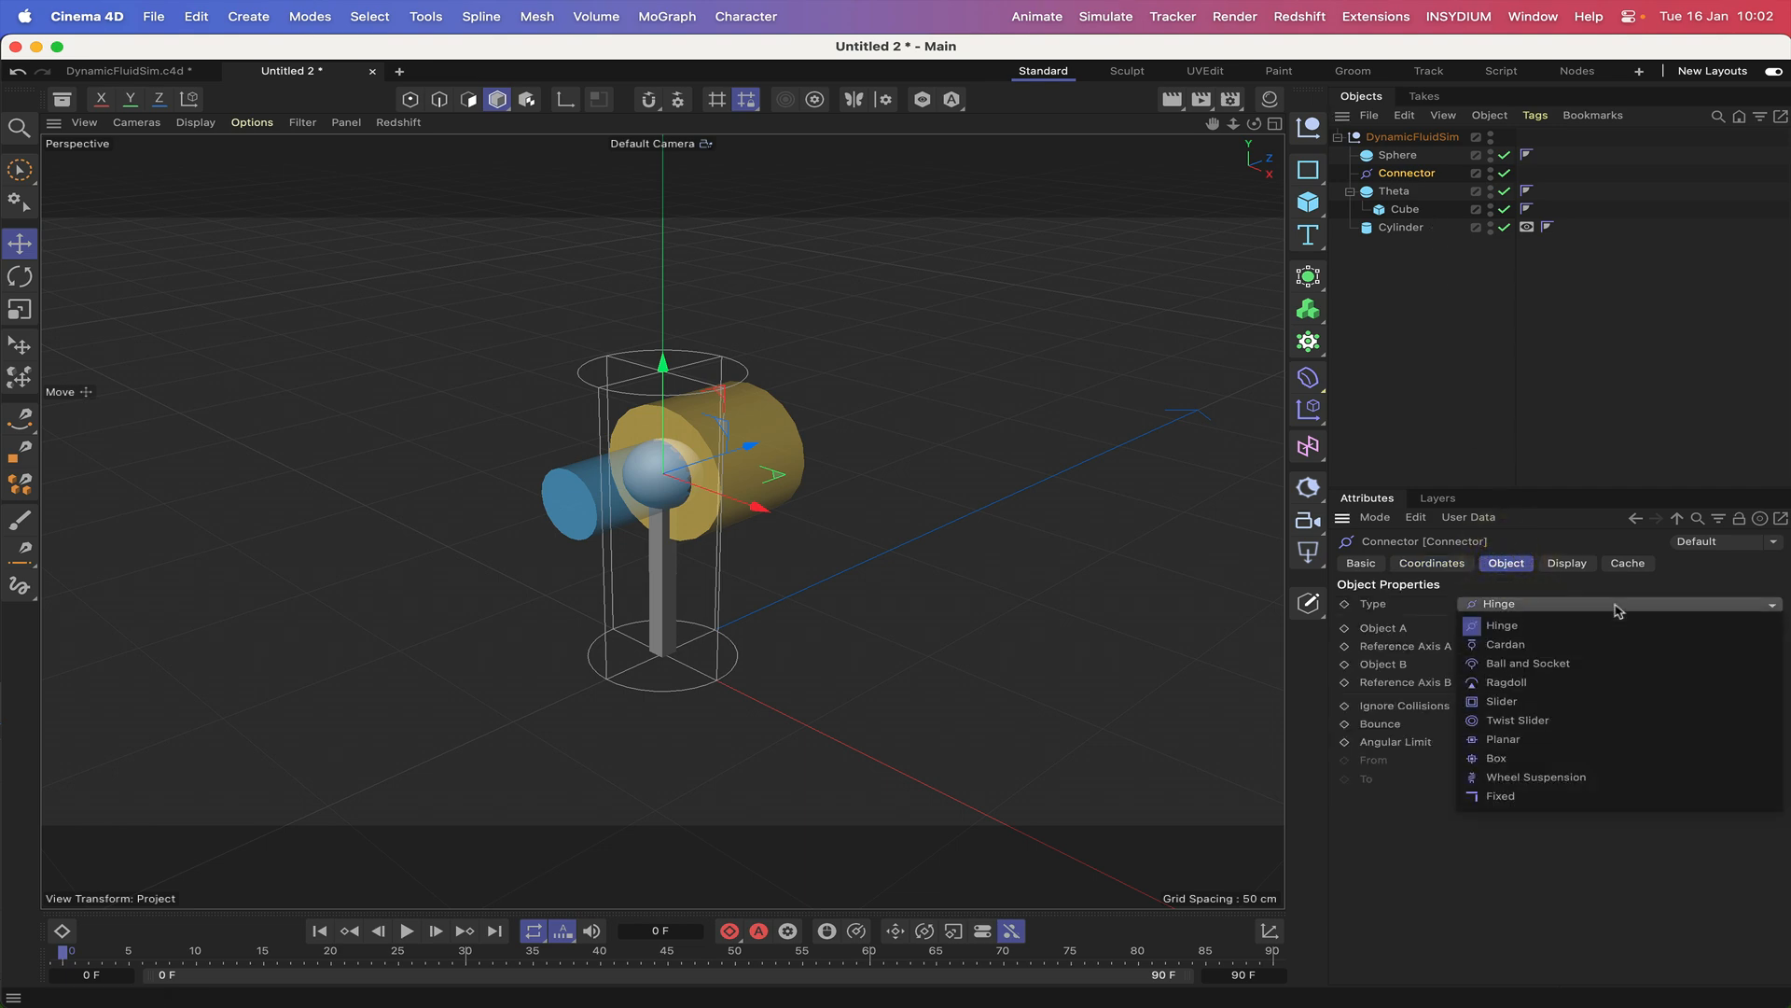
pyautogui.click(1544, 664)
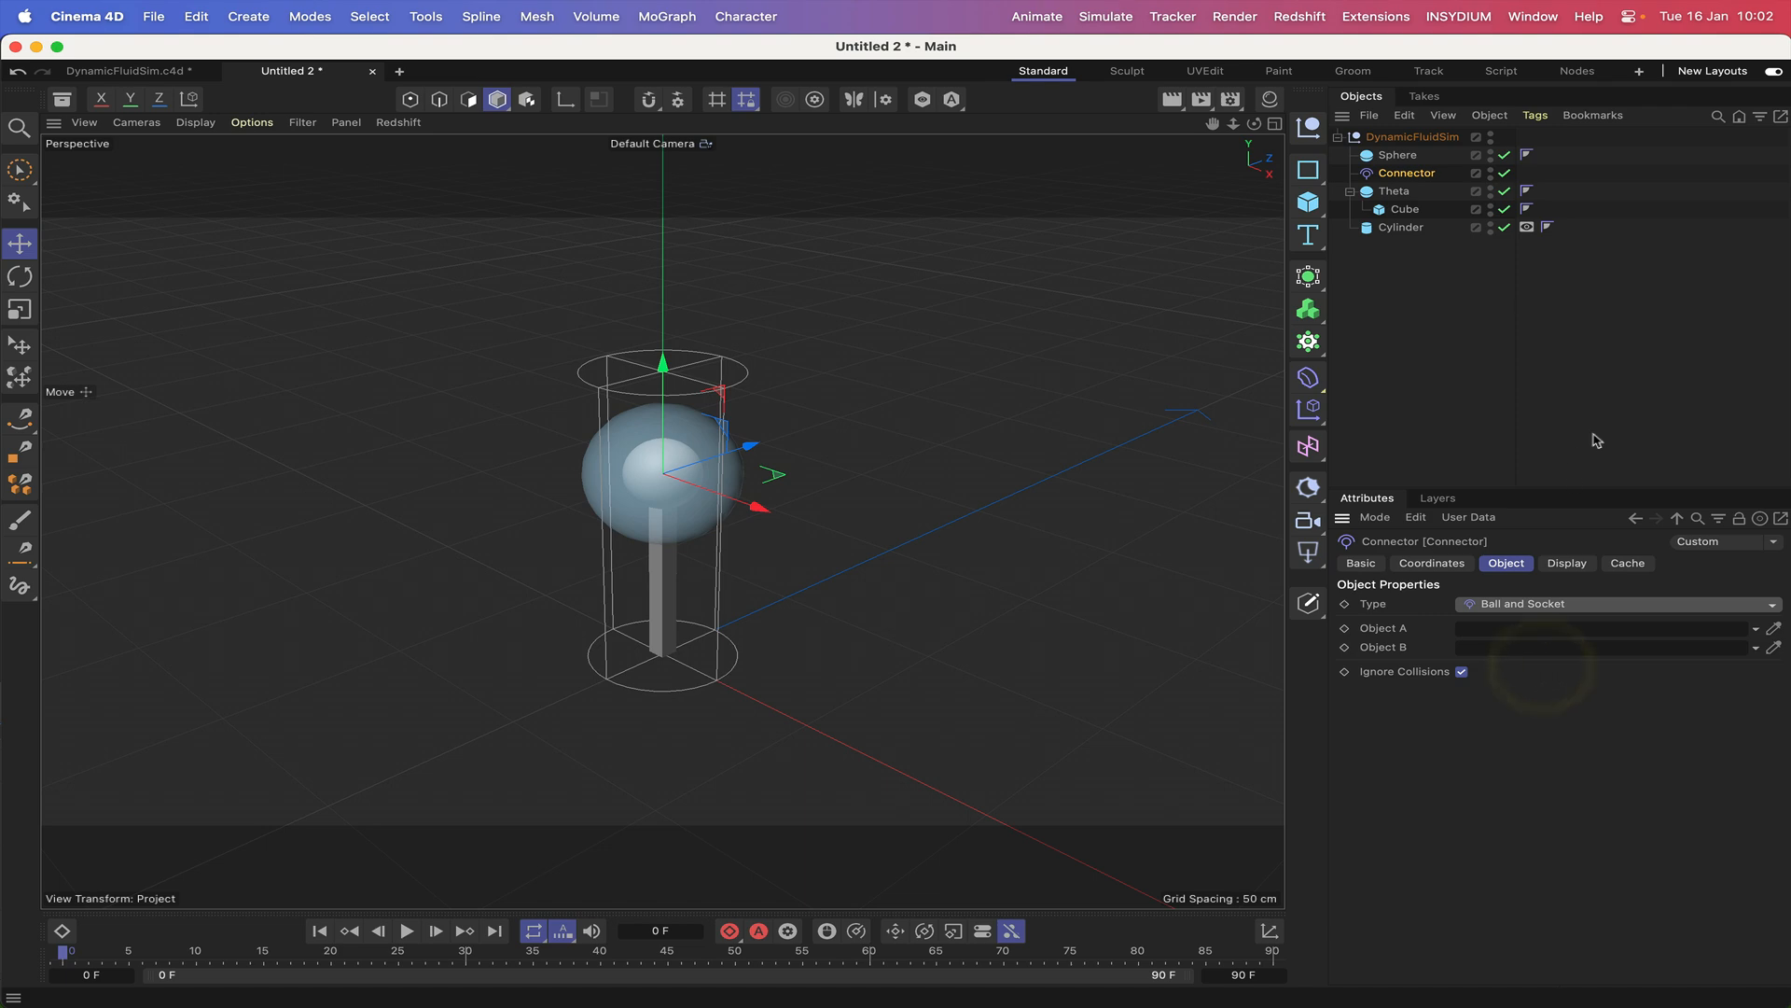
pyautogui.click(1567, 563)
pyautogui.click(1477, 623)
pyautogui.write('10')
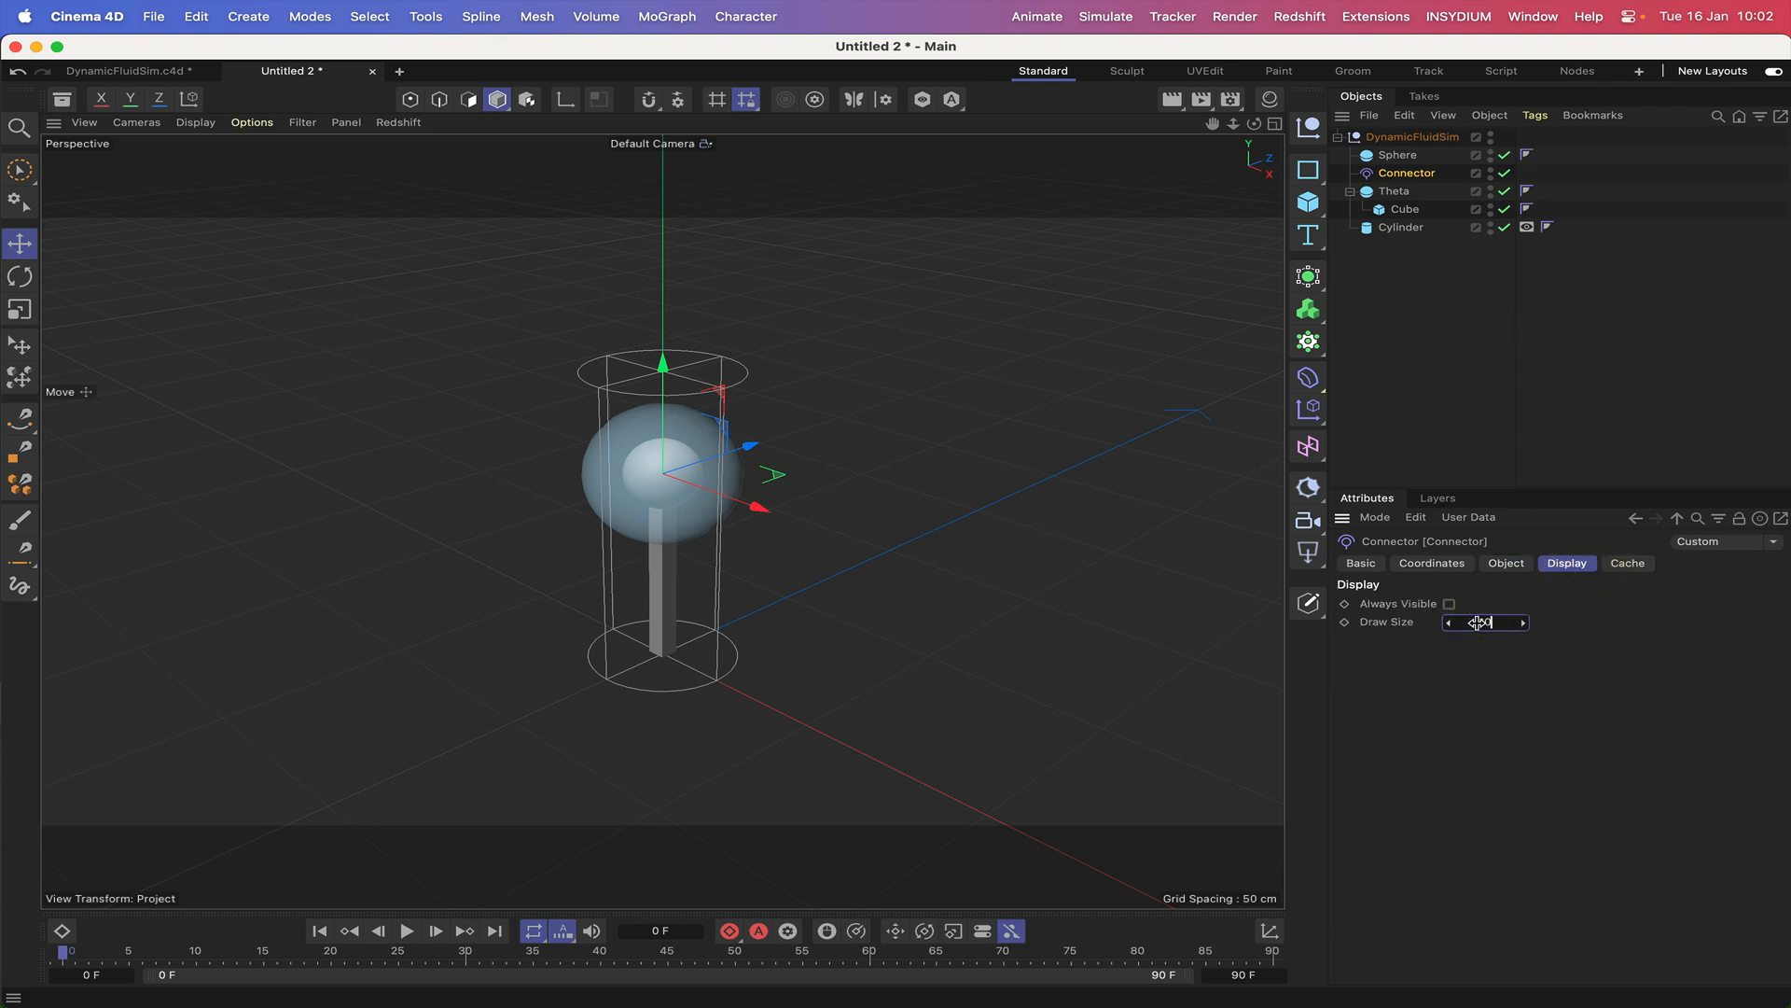
pyautogui.press('Return')
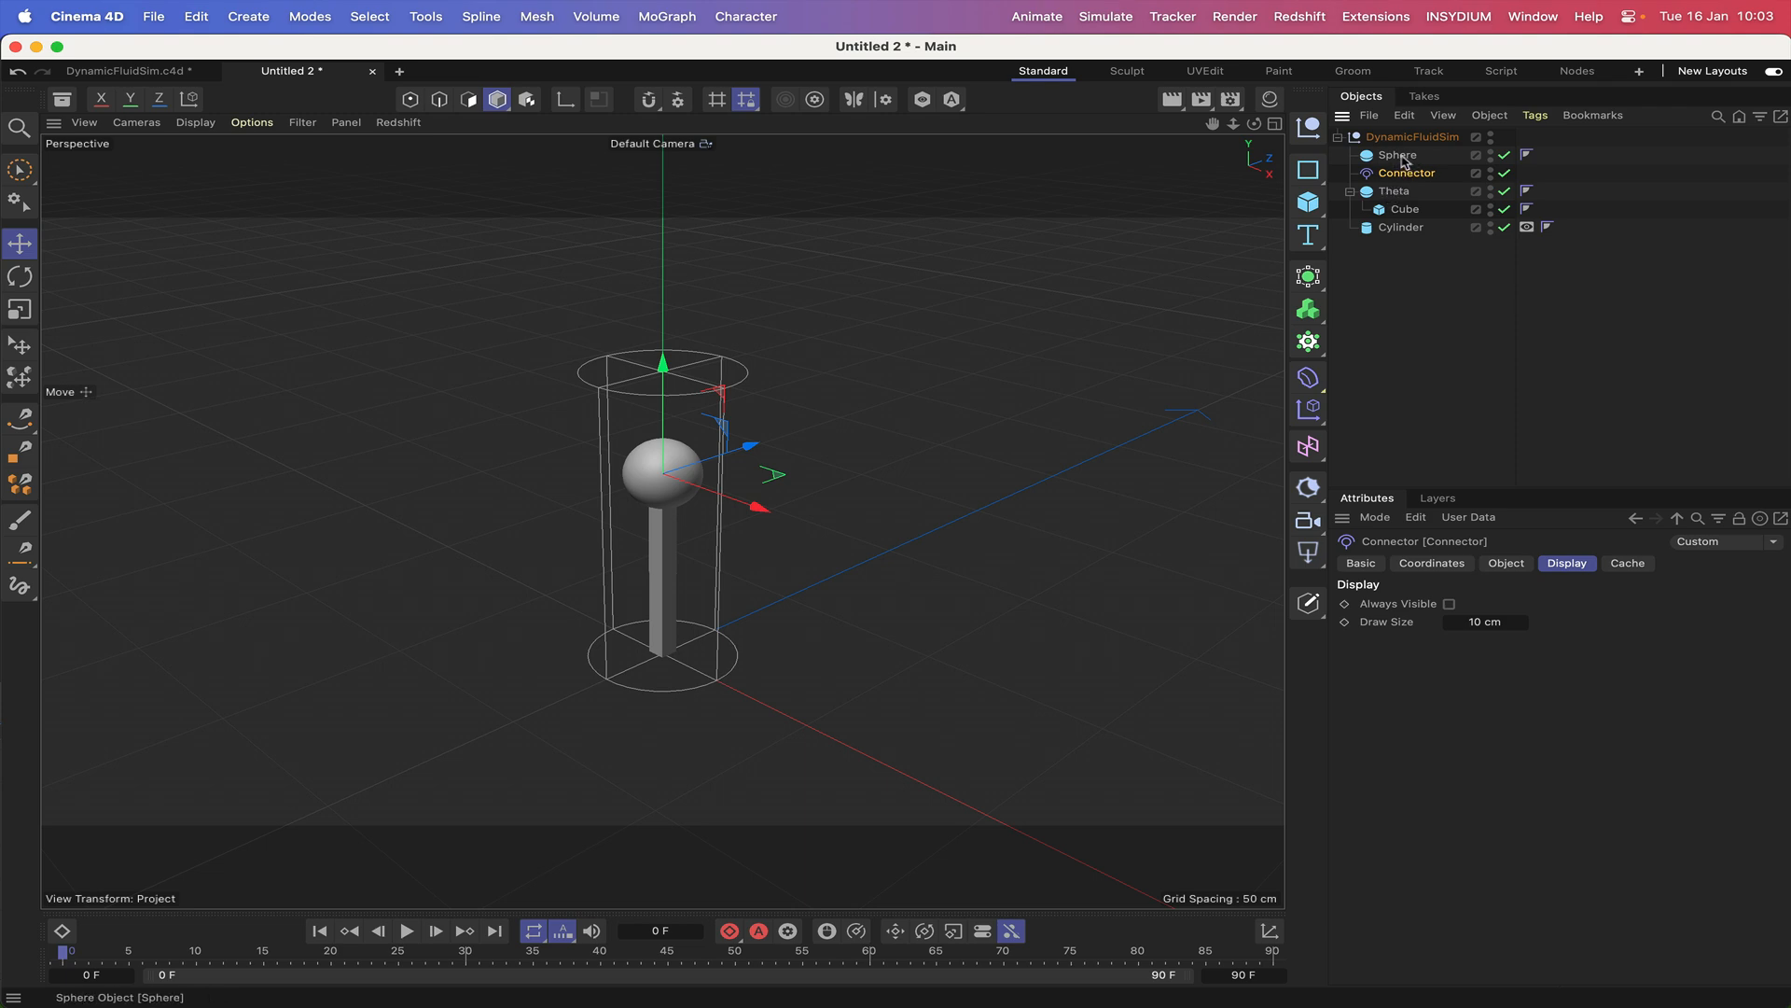
# Give Sphere a Bullet Collider Body tag.
pyautogui.click(1397, 155)
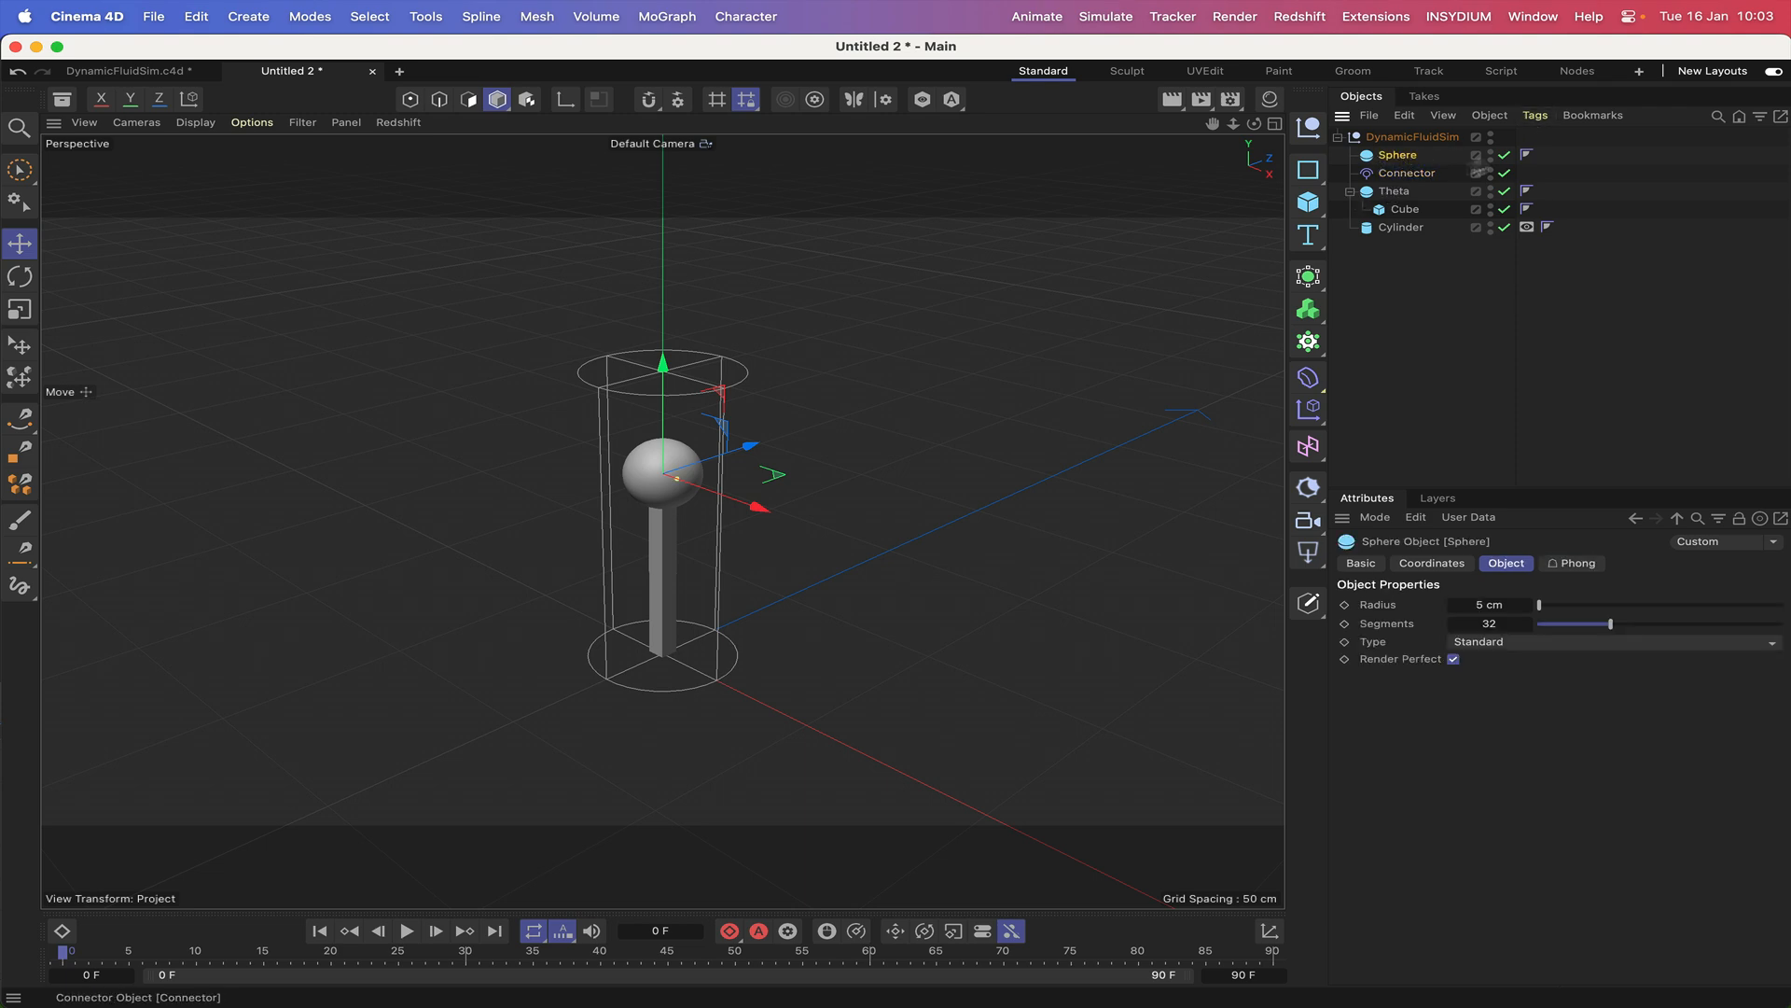
pyautogui.click(1534, 118)
pyautogui.moveTo(1578, 168)
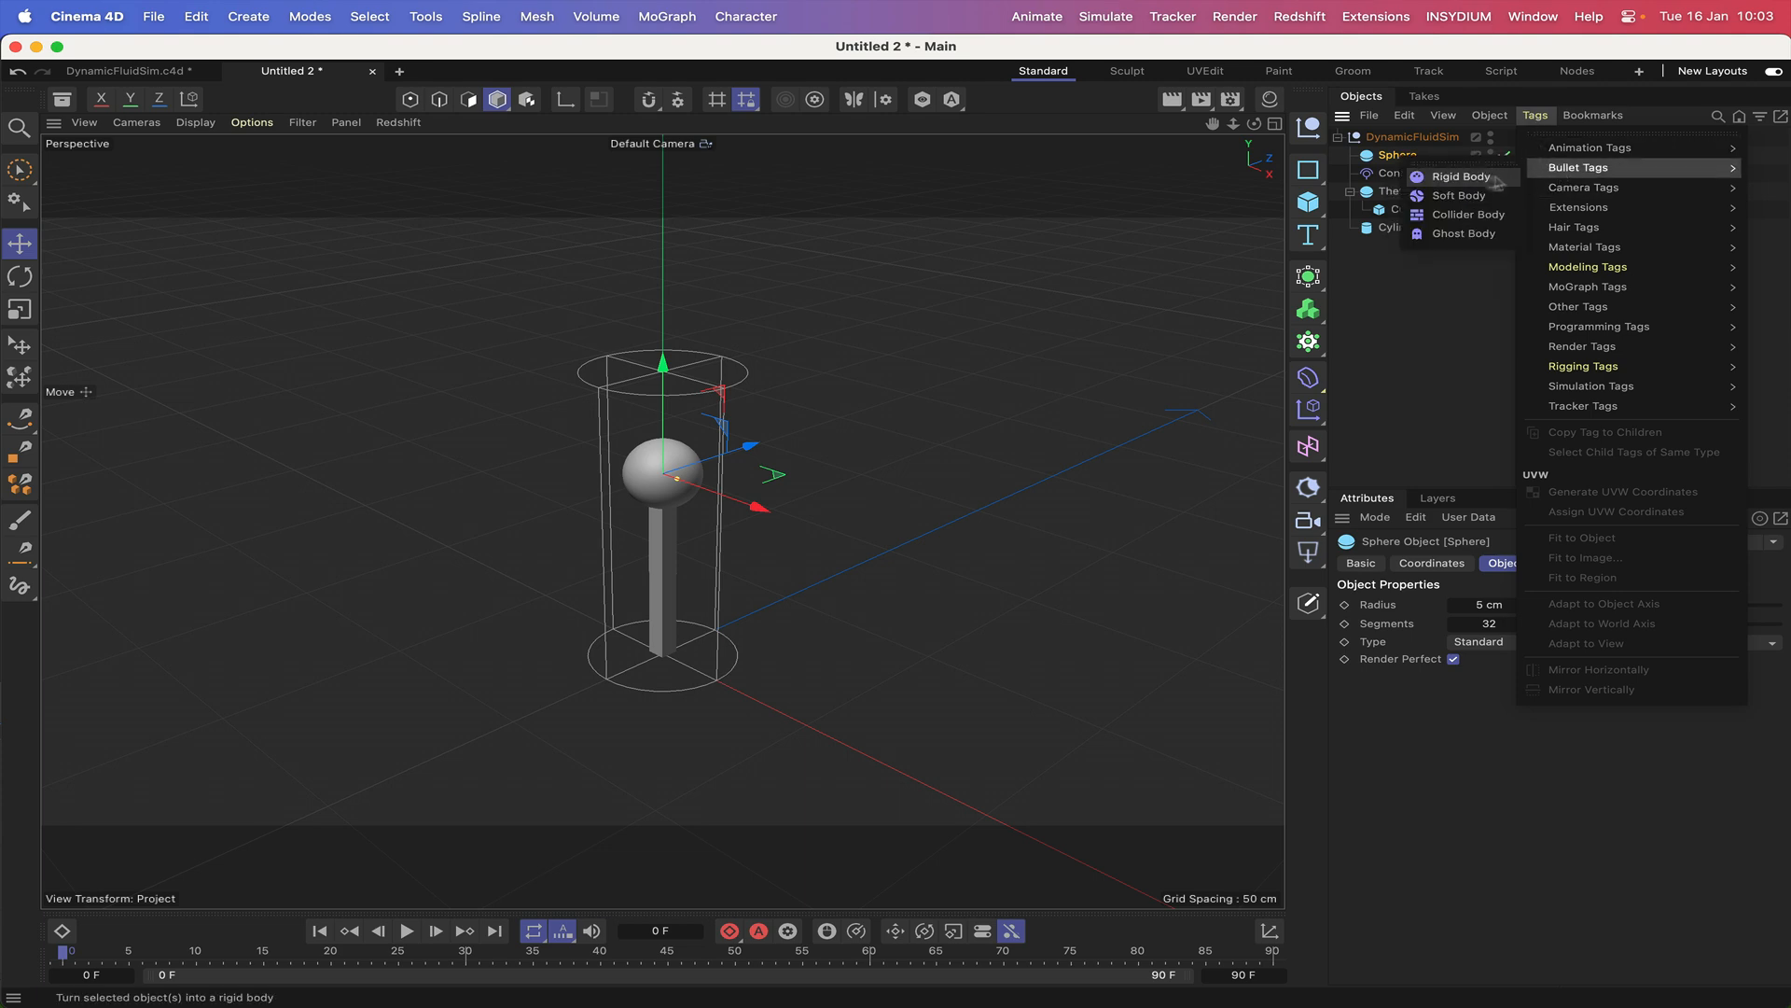
pyautogui.click(1448, 213)
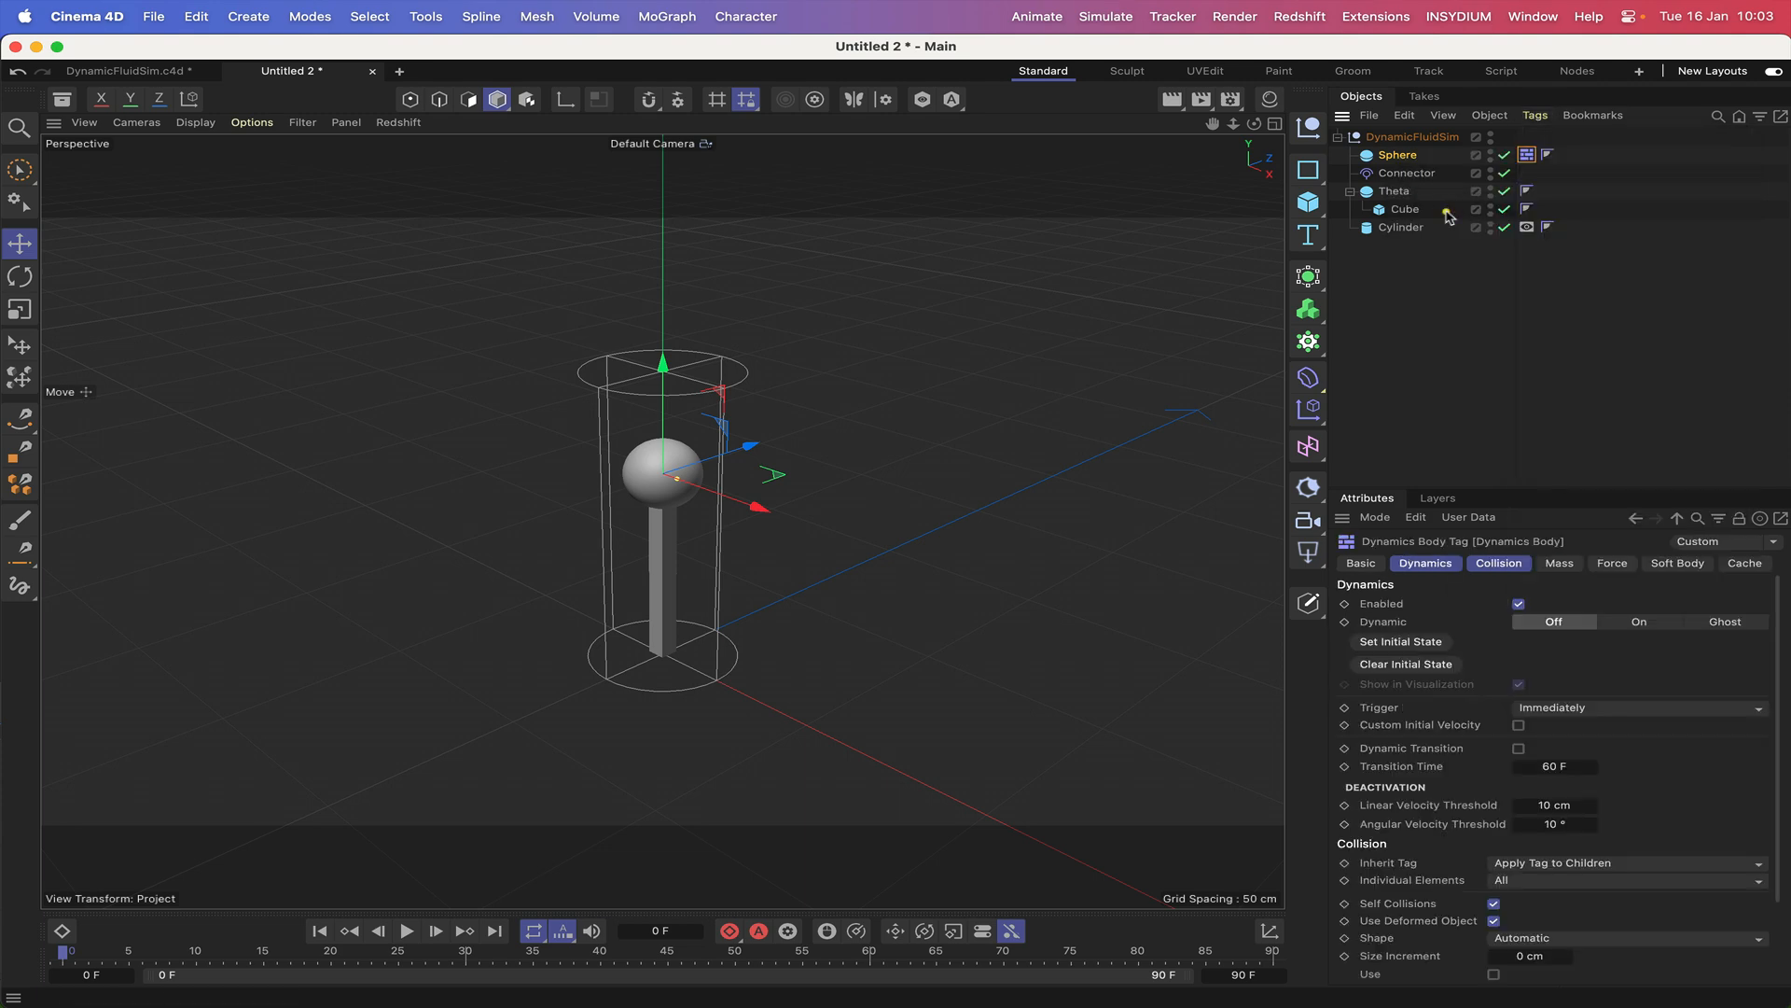
# Give Theta a Bullet Rigid Body tag.
pyautogui.click(1394, 191)
pyautogui.click(1534, 116)
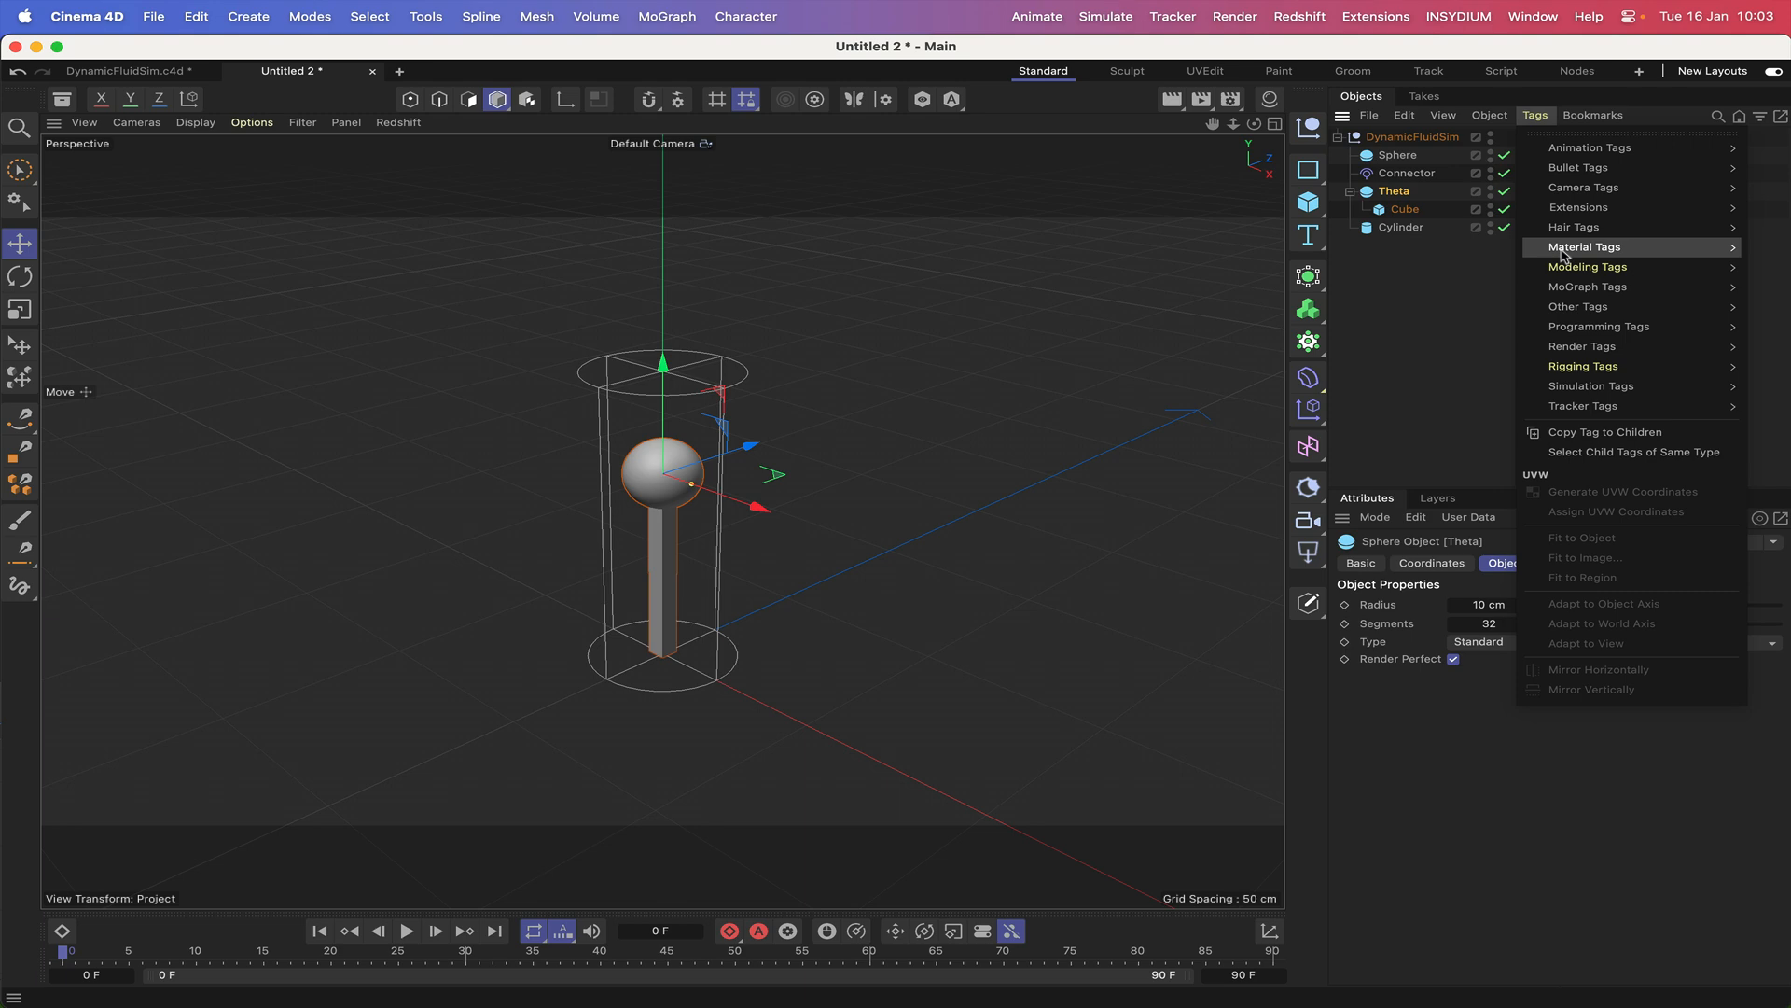
pyautogui.moveTo(1583, 168)
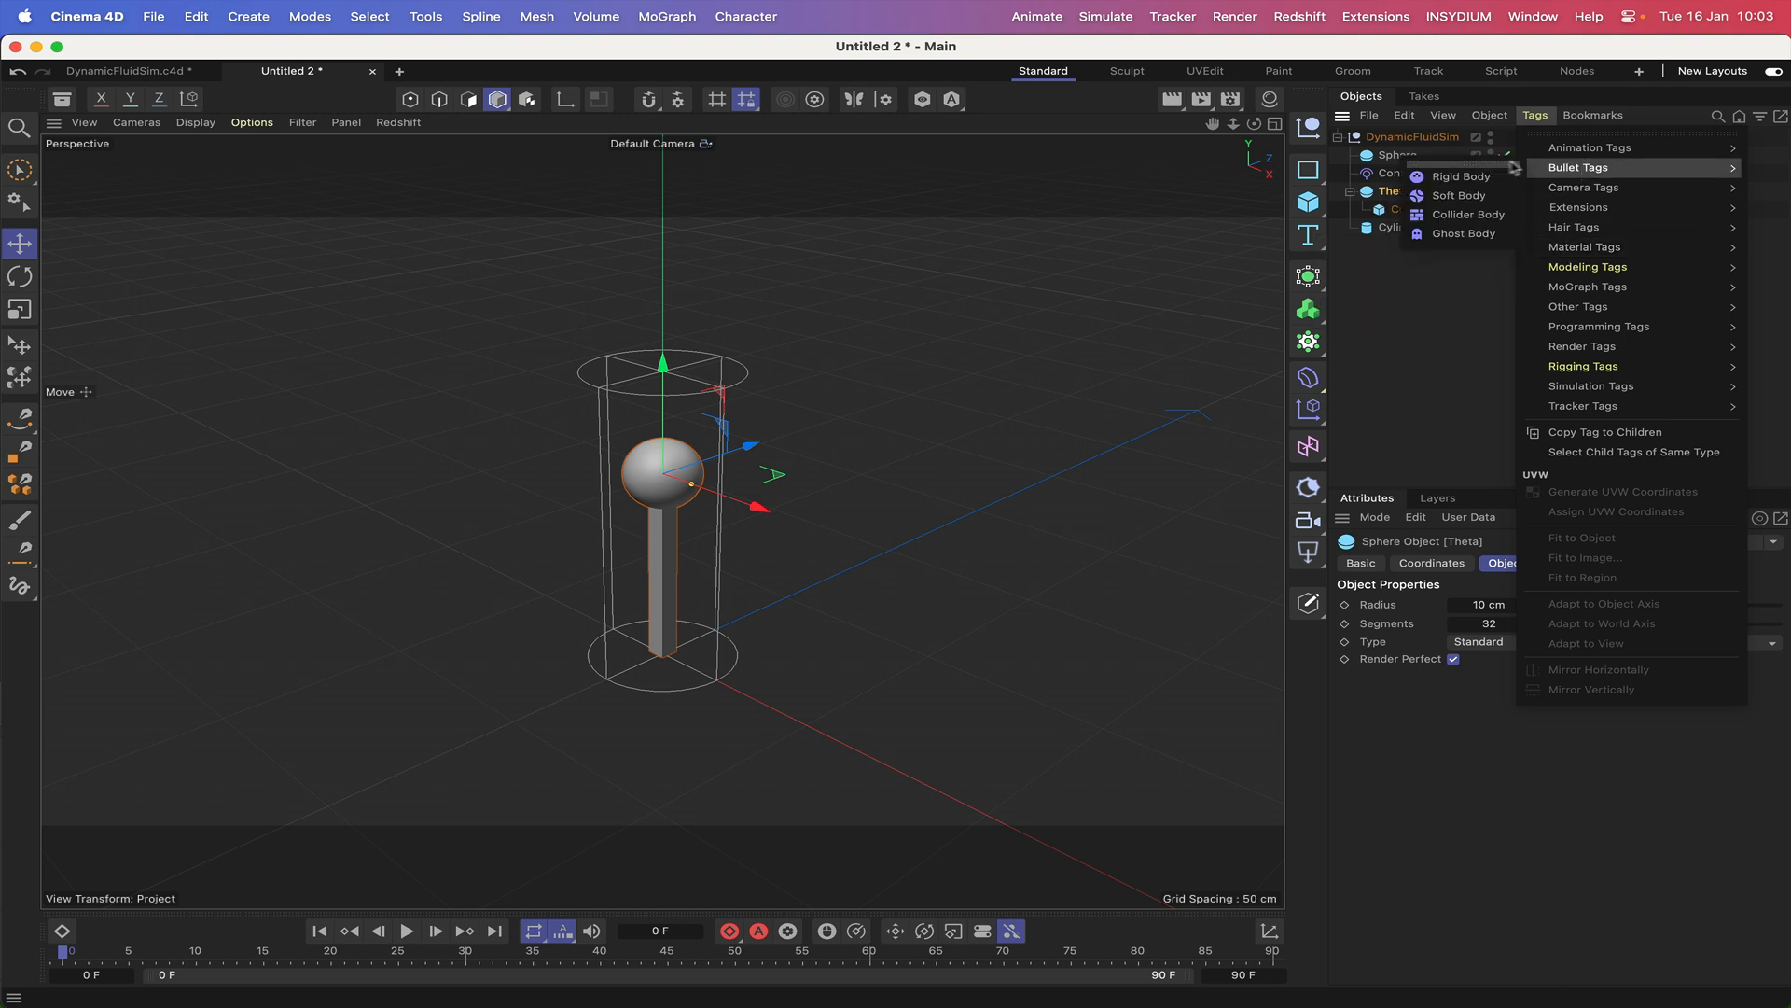
pyautogui.click(1456, 174)
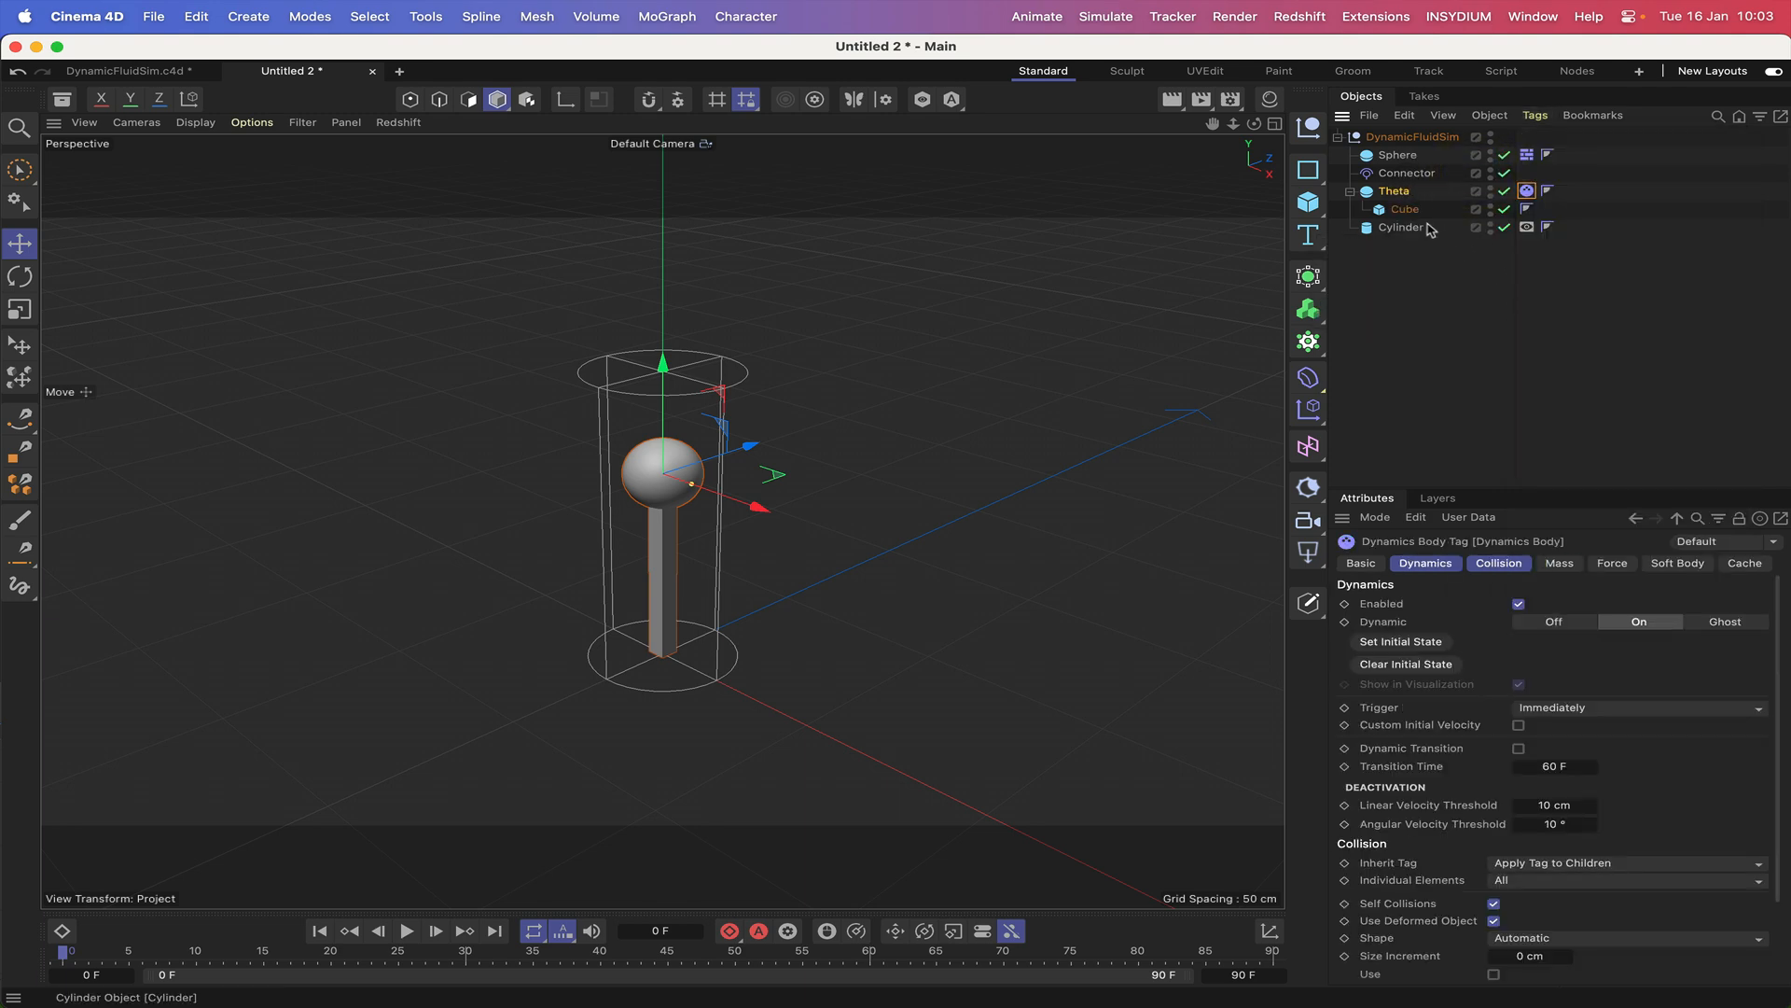
# Assign Sphere as the connector's Object A and Theta as its Object B.
pyautogui.click(1407, 175)
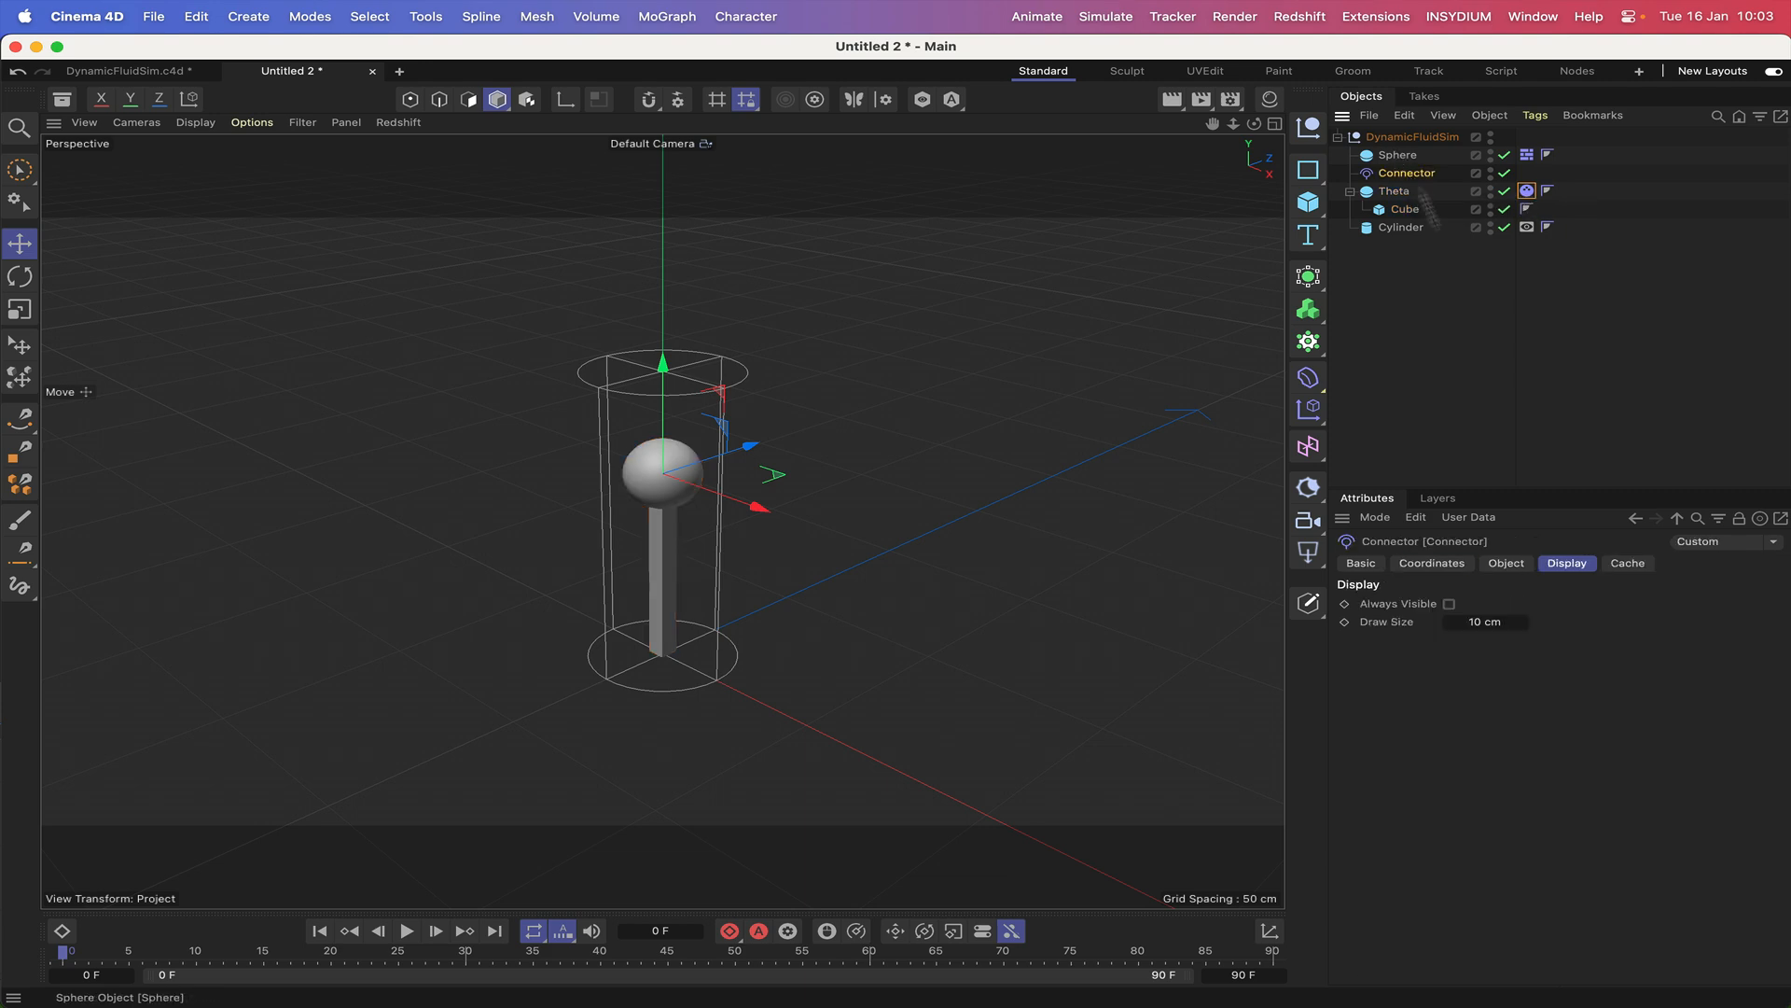
pyautogui.click(1507, 562)
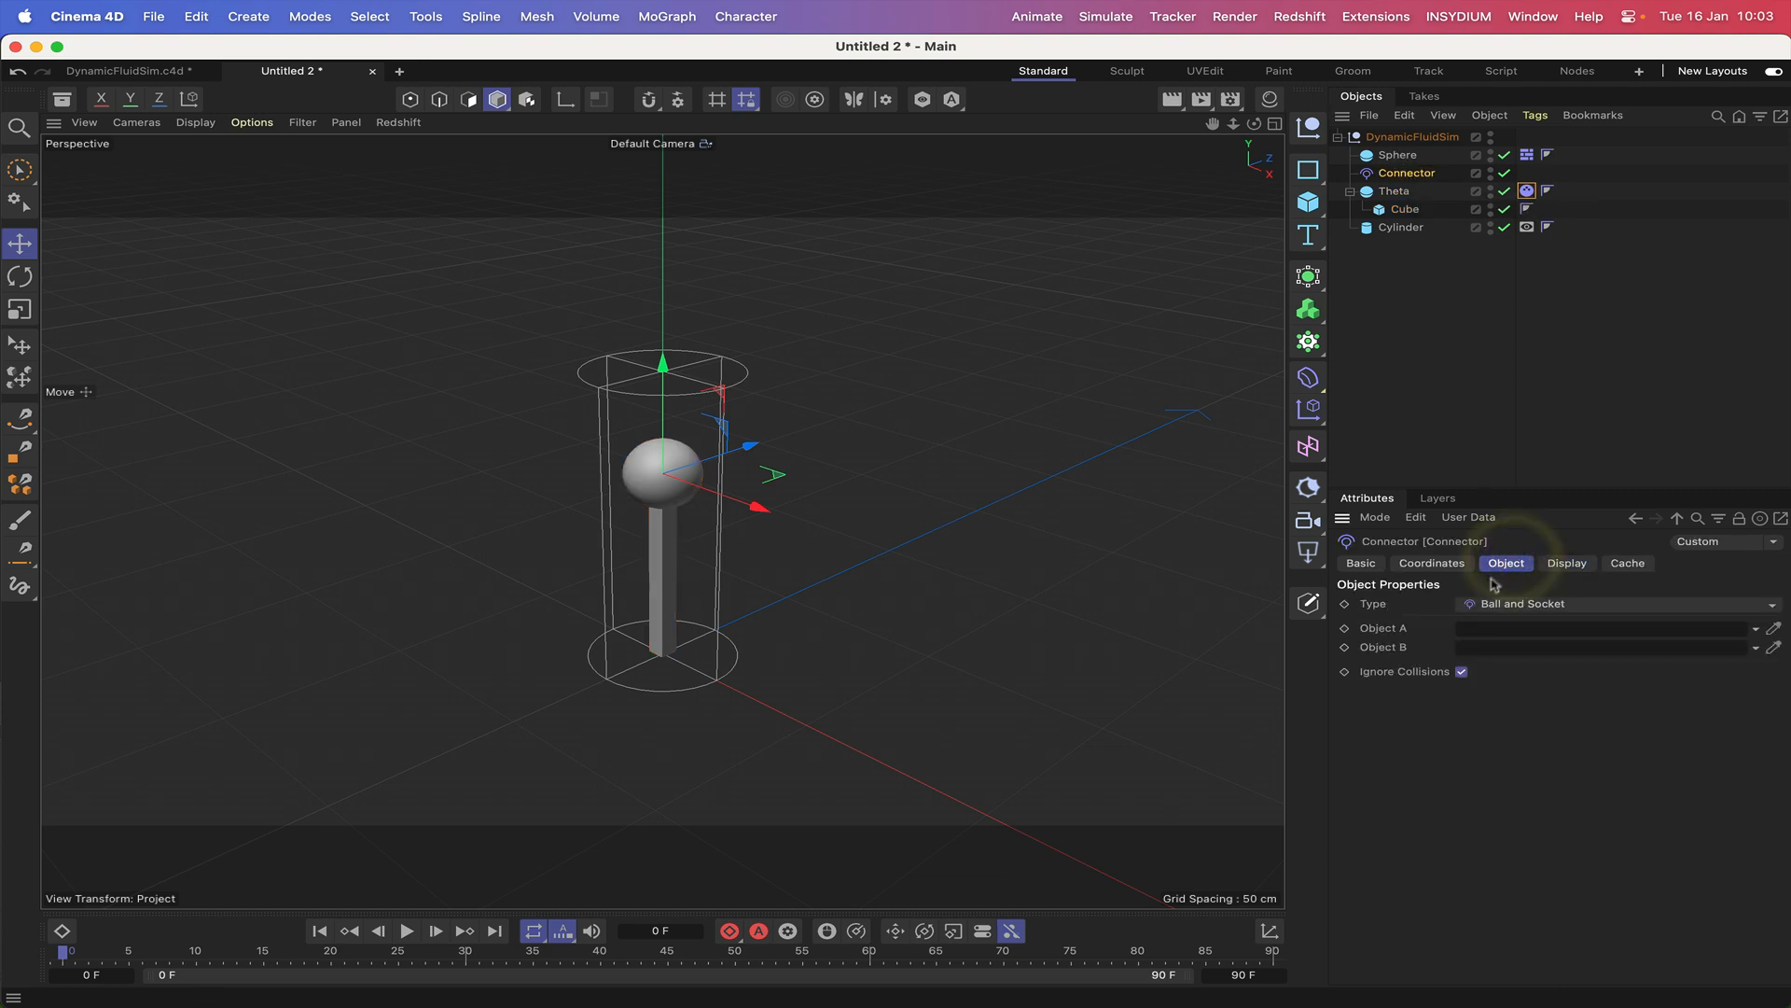
pyautogui.moveTo(1397, 154); pyautogui.dragTo(1497, 611)
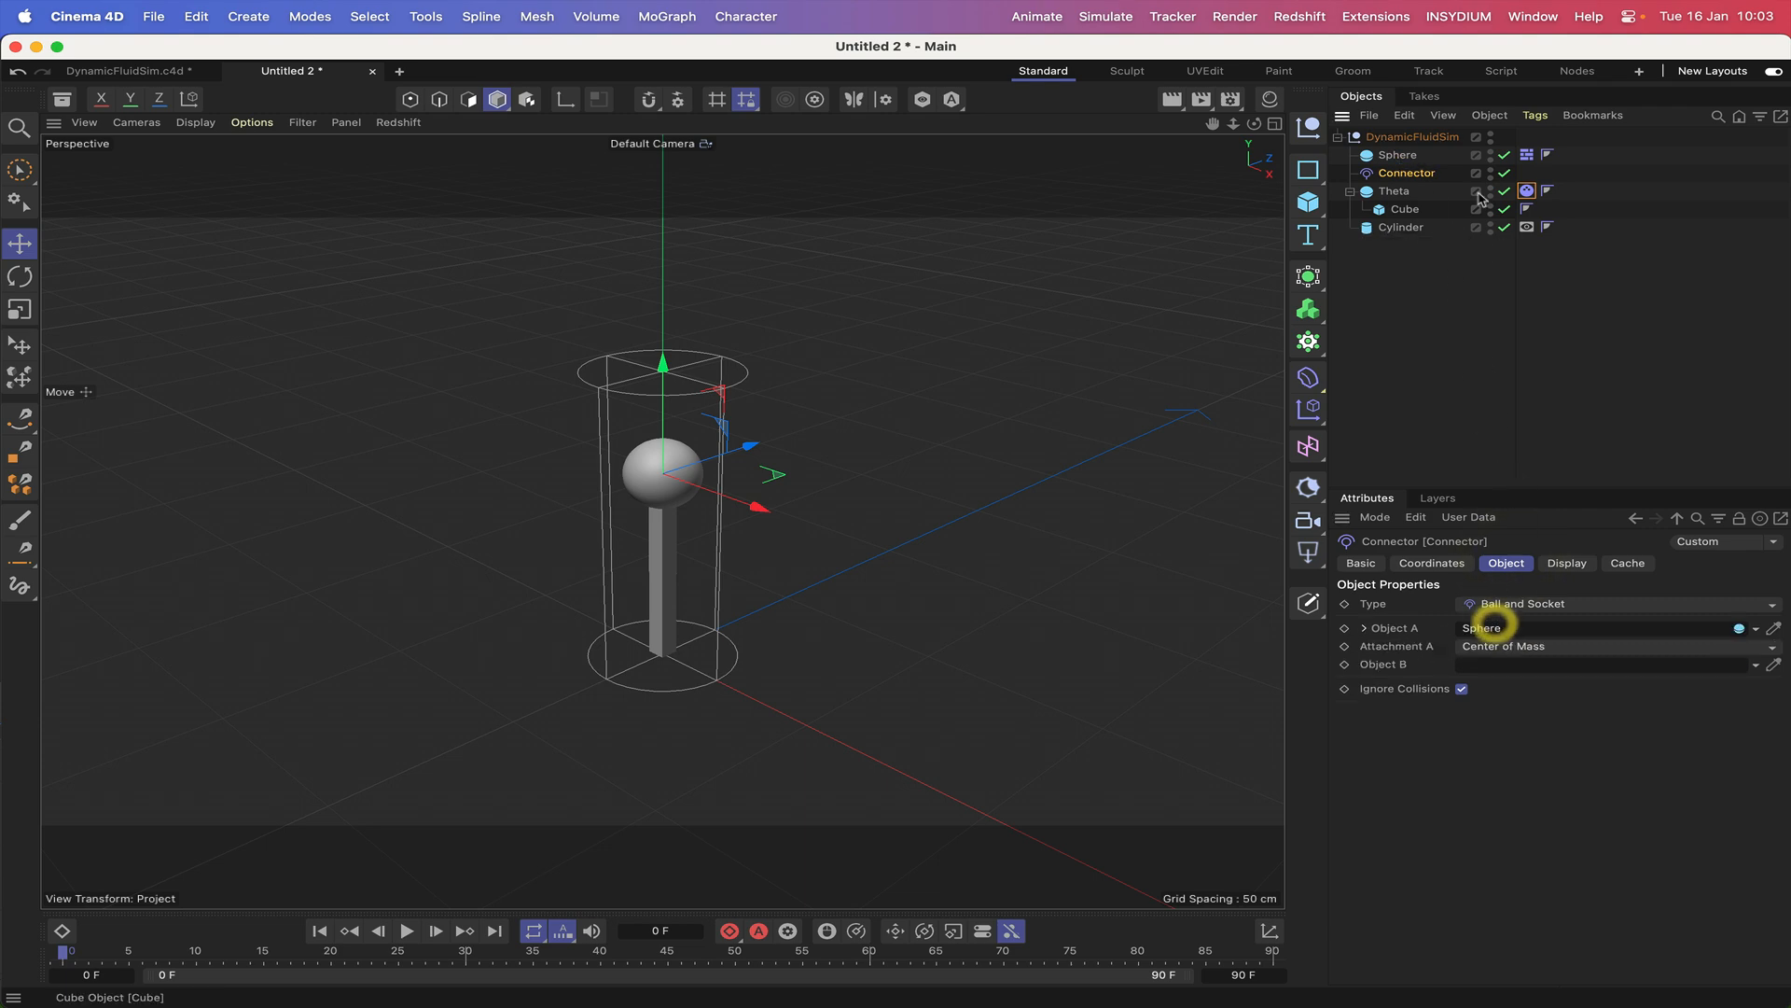
pyautogui.moveTo(1393, 191); pyautogui.dragTo(1411, 247)
pyautogui.moveTo(1566, 674); pyautogui.dragTo(1562, 670)
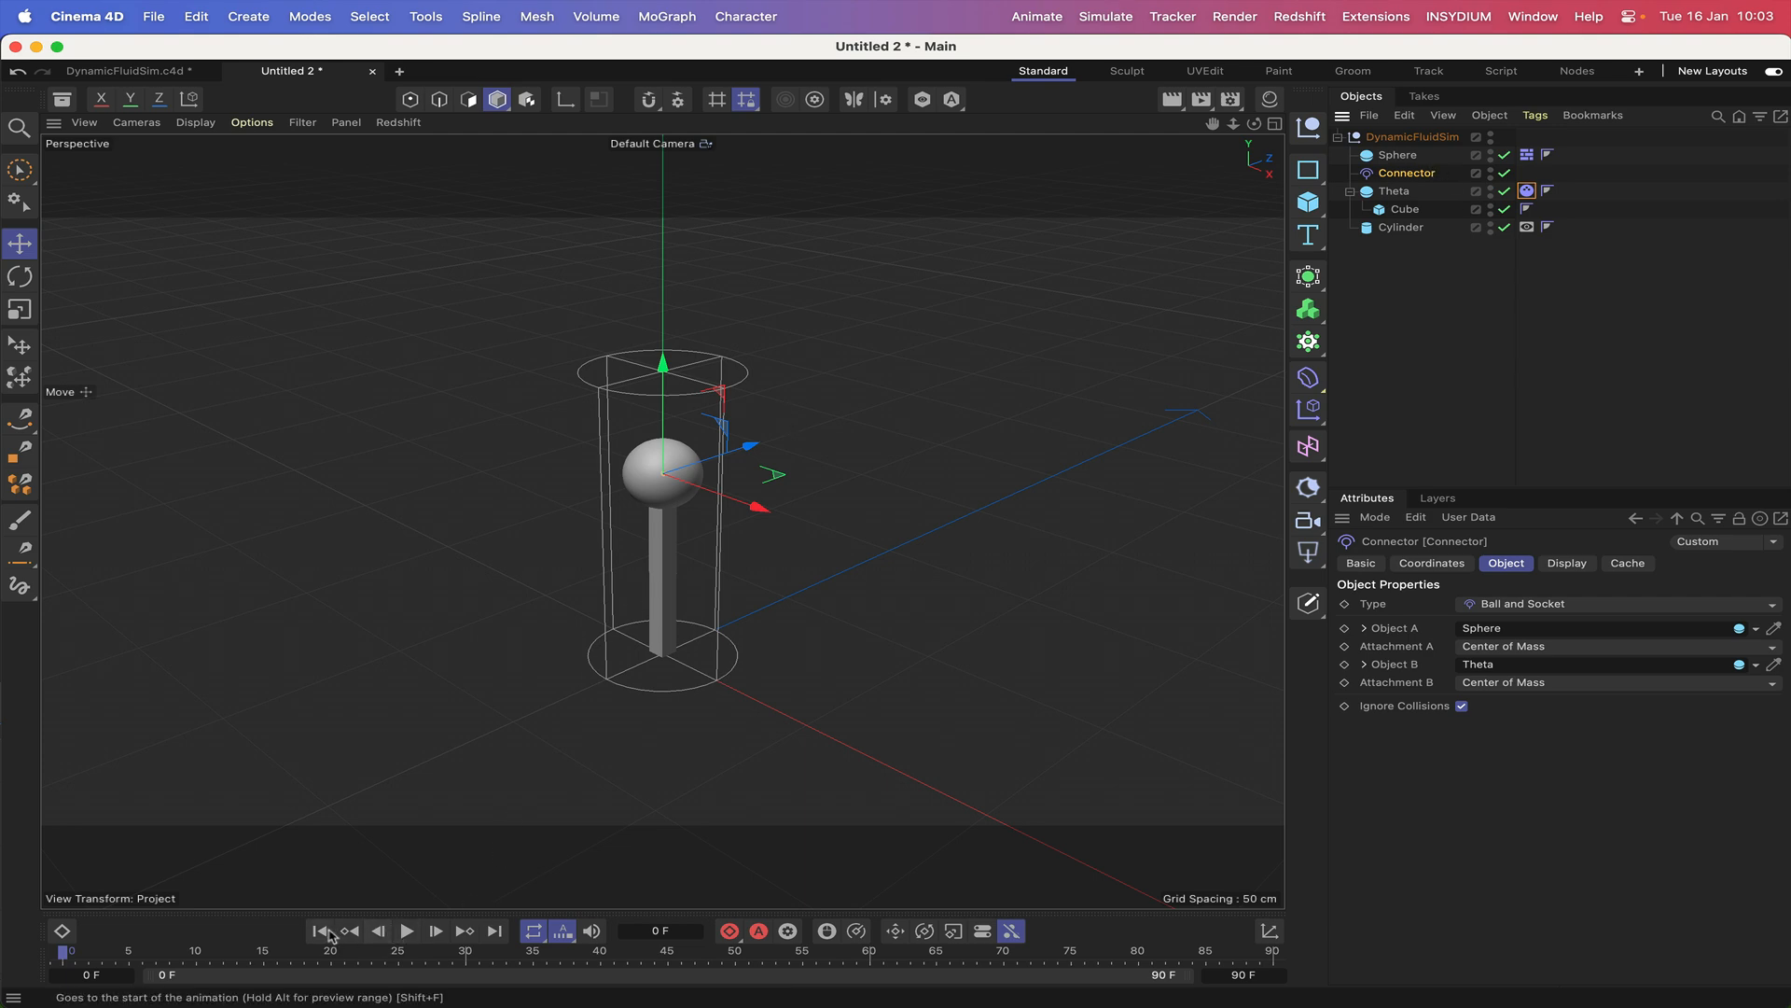
# Play the simulation from the first frame to check the connector, and rewind it to the start.
pyautogui.click(319, 930)
pyautogui.click(407, 930)
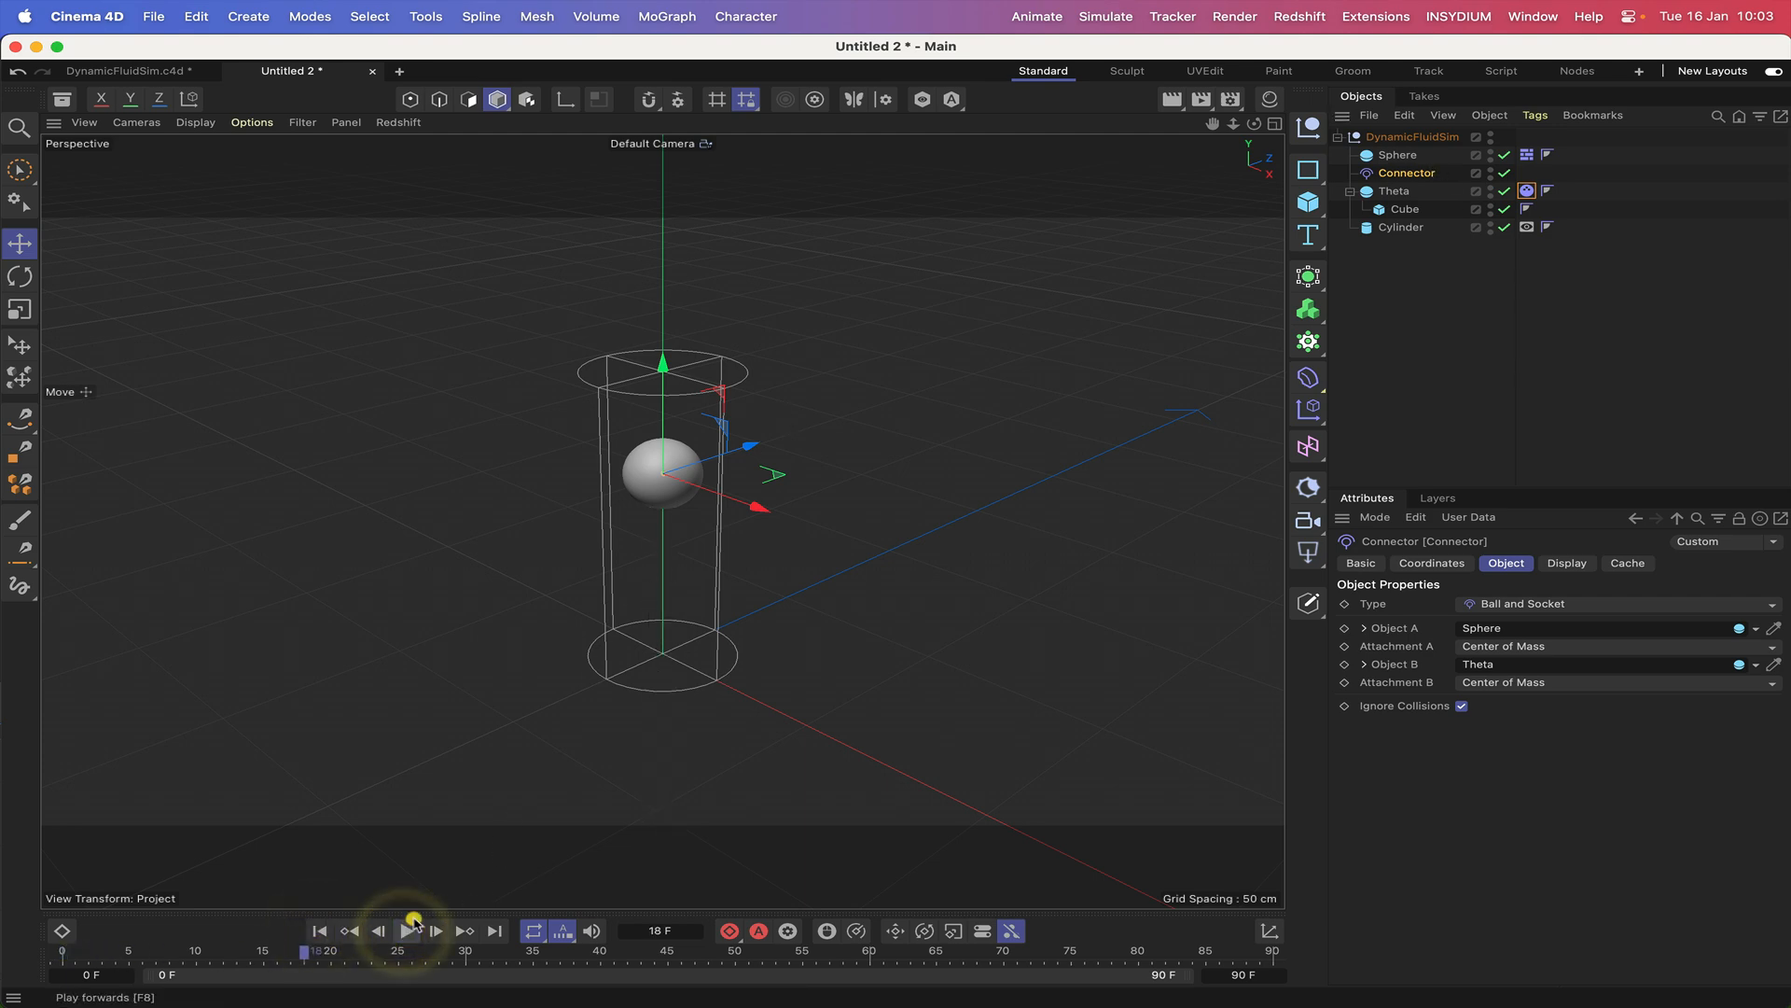
pyautogui.click(319, 930)
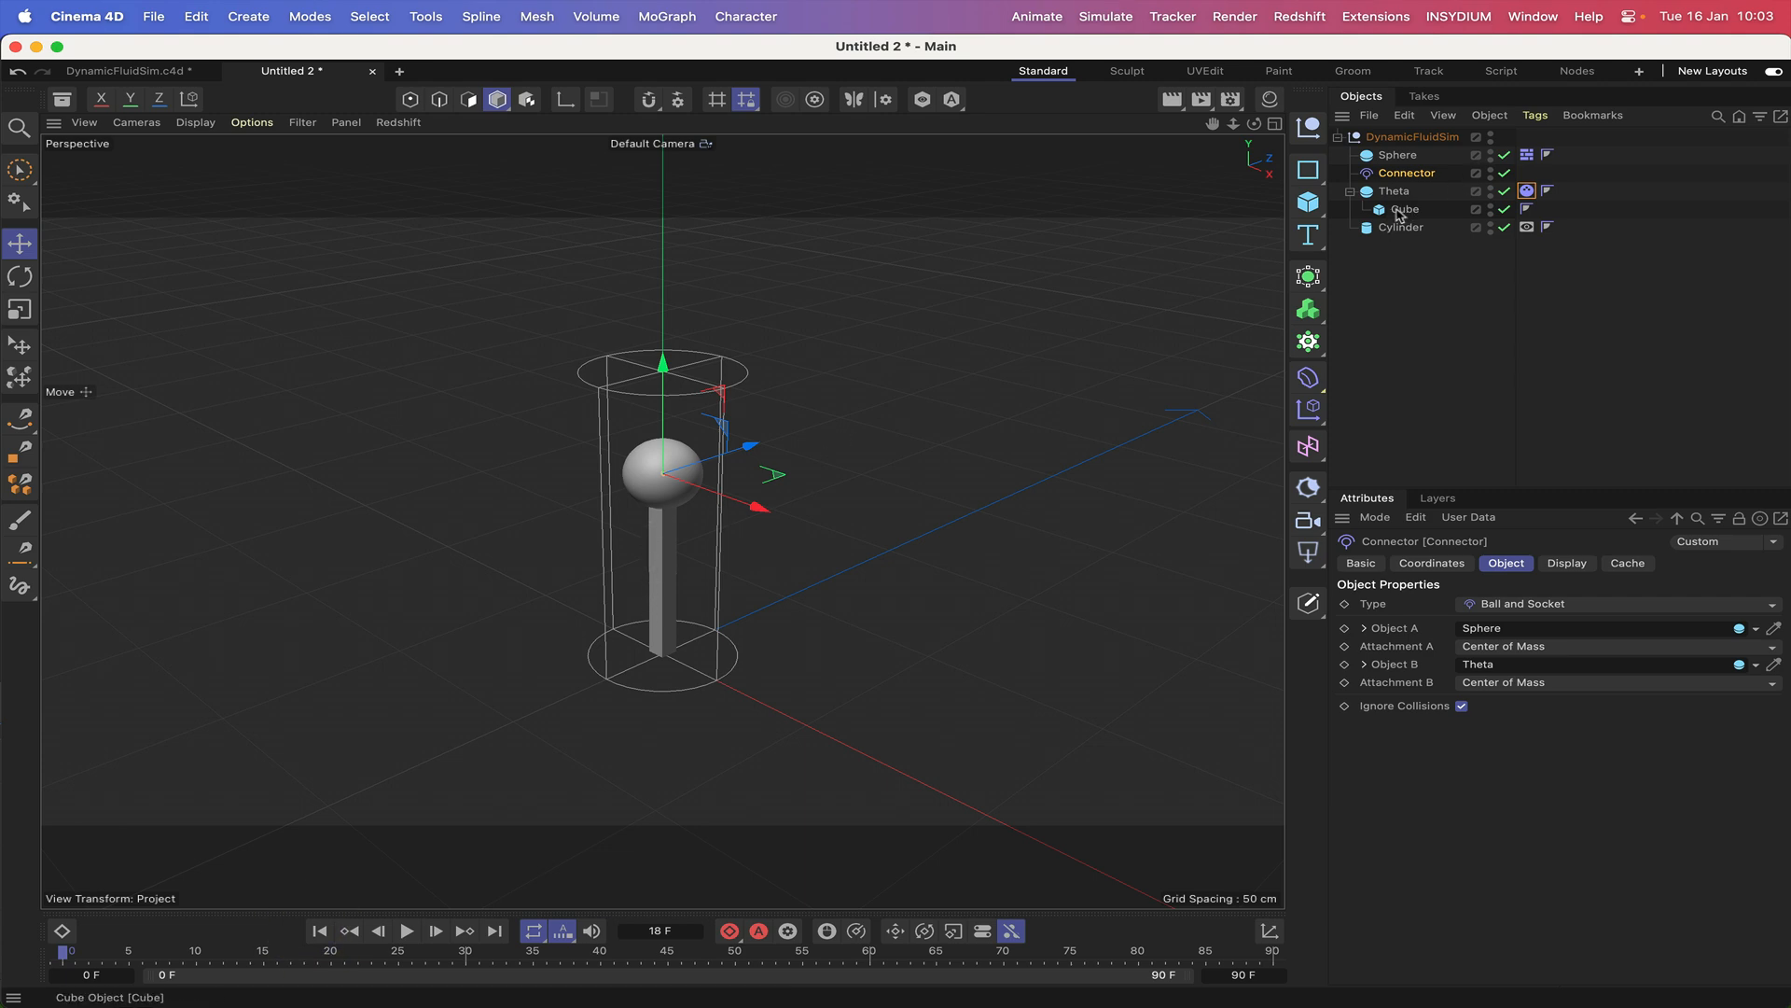
# Set Inherit Tag on Theta's rigid body tag to Compound Collision Shape.
pyautogui.click(1526, 191)
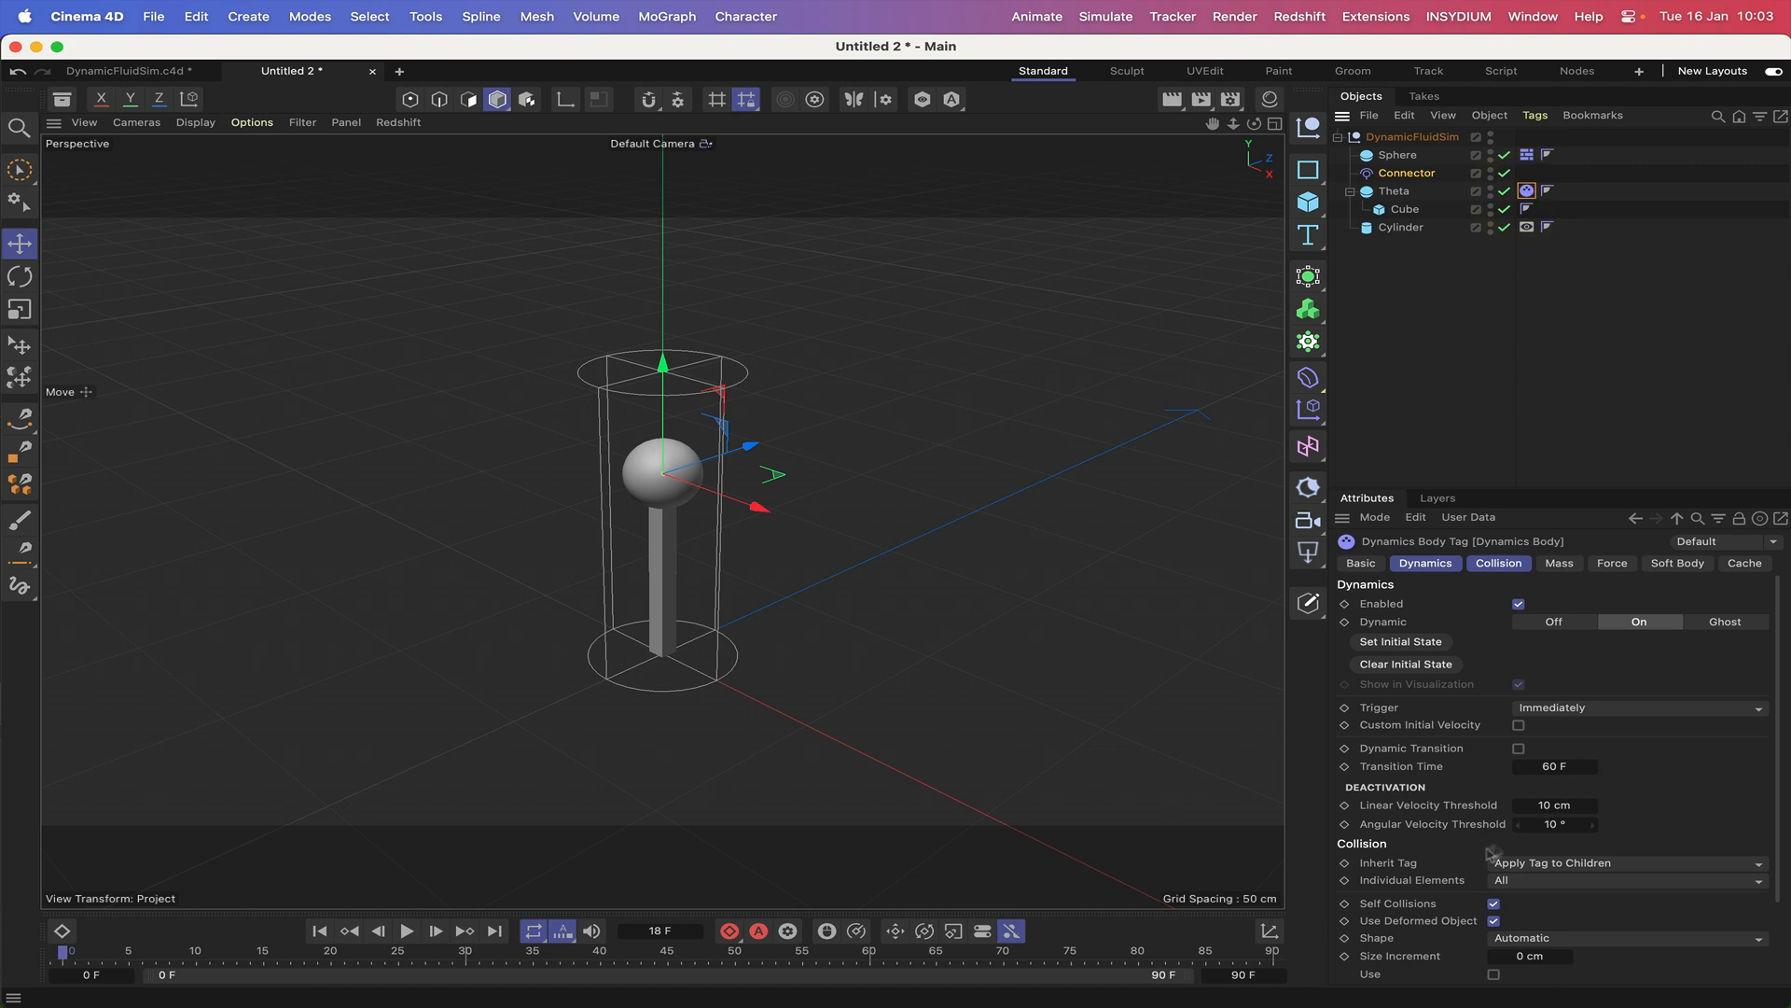
pyautogui.click(1513, 866)
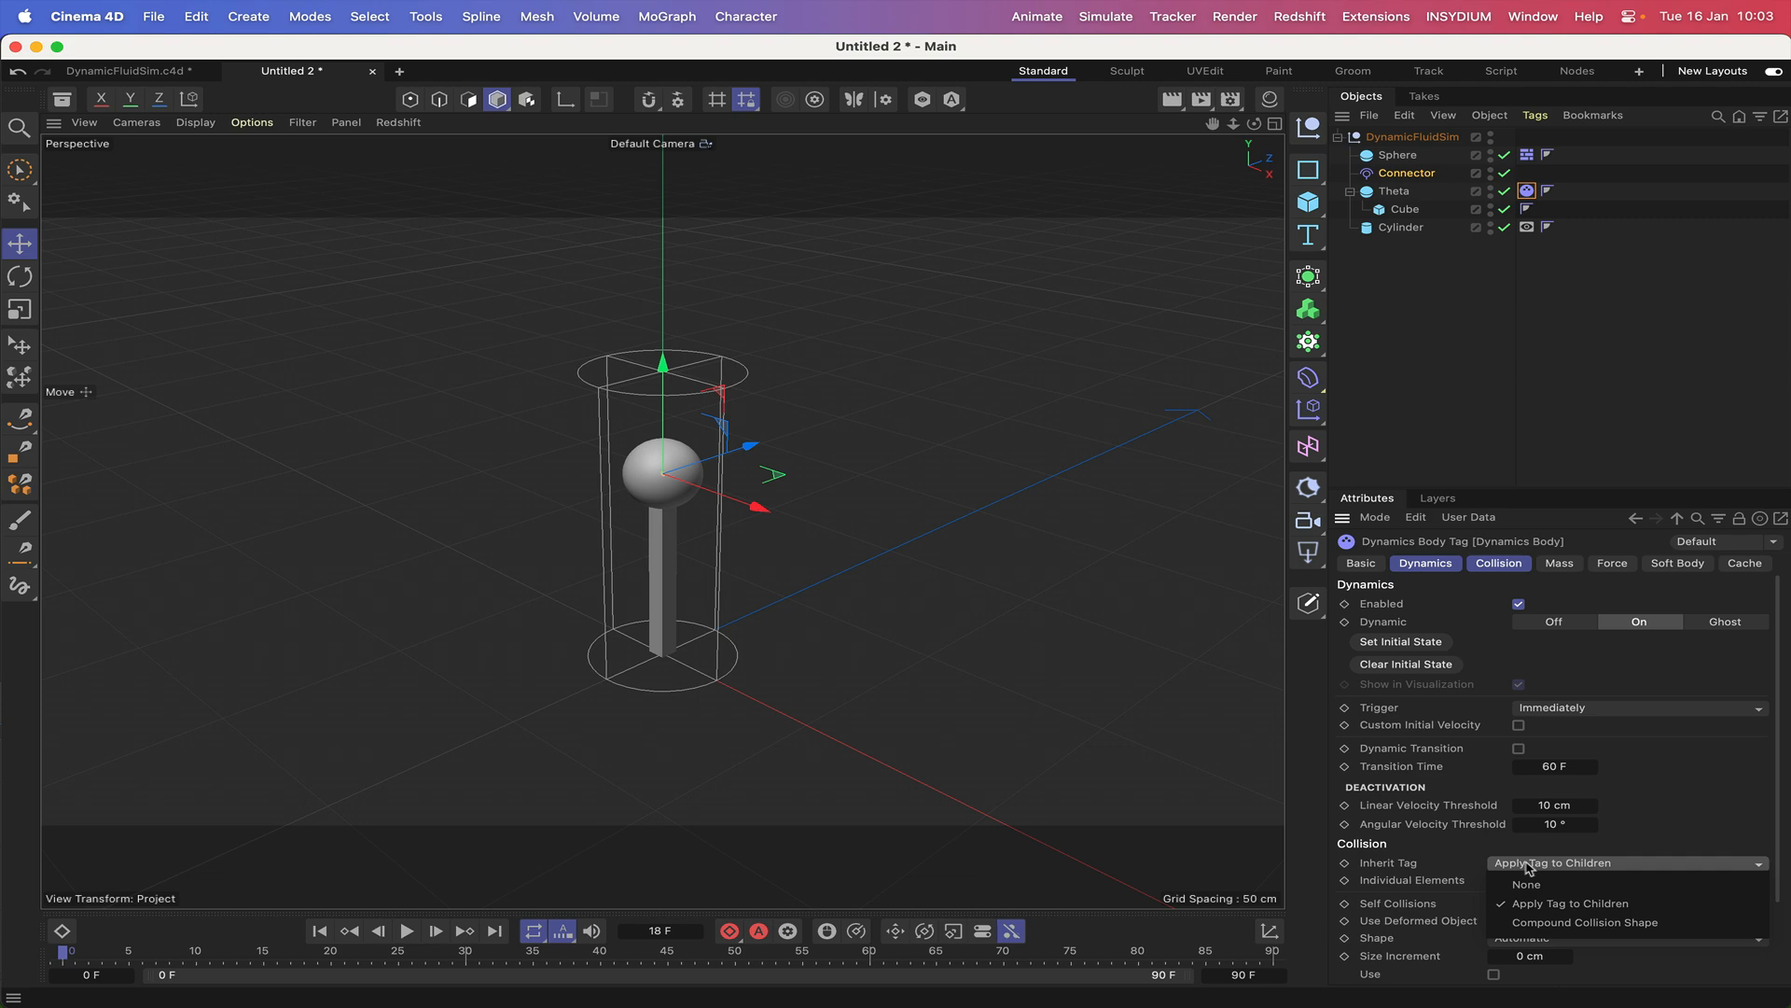
pyautogui.click(1541, 924)
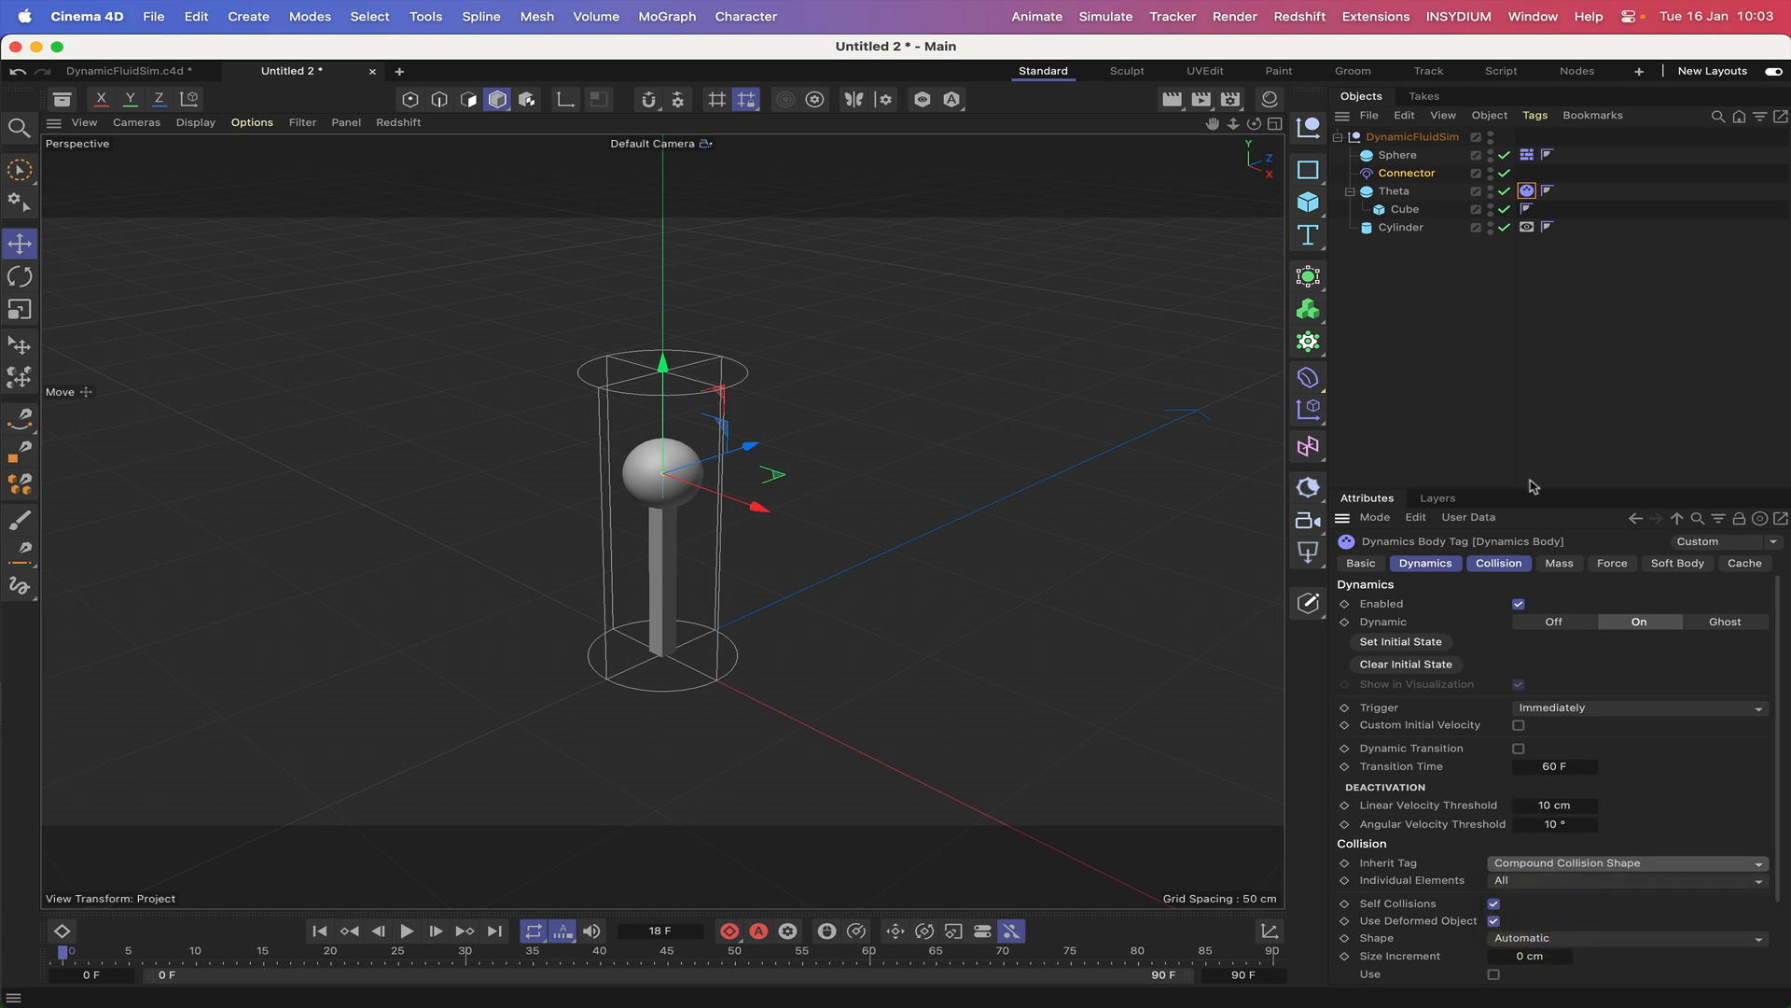
# Test the simulation by moving the DynamicFluidSim null around during playback, and stop and rewind to the first frame.
pyautogui.click(410, 930)
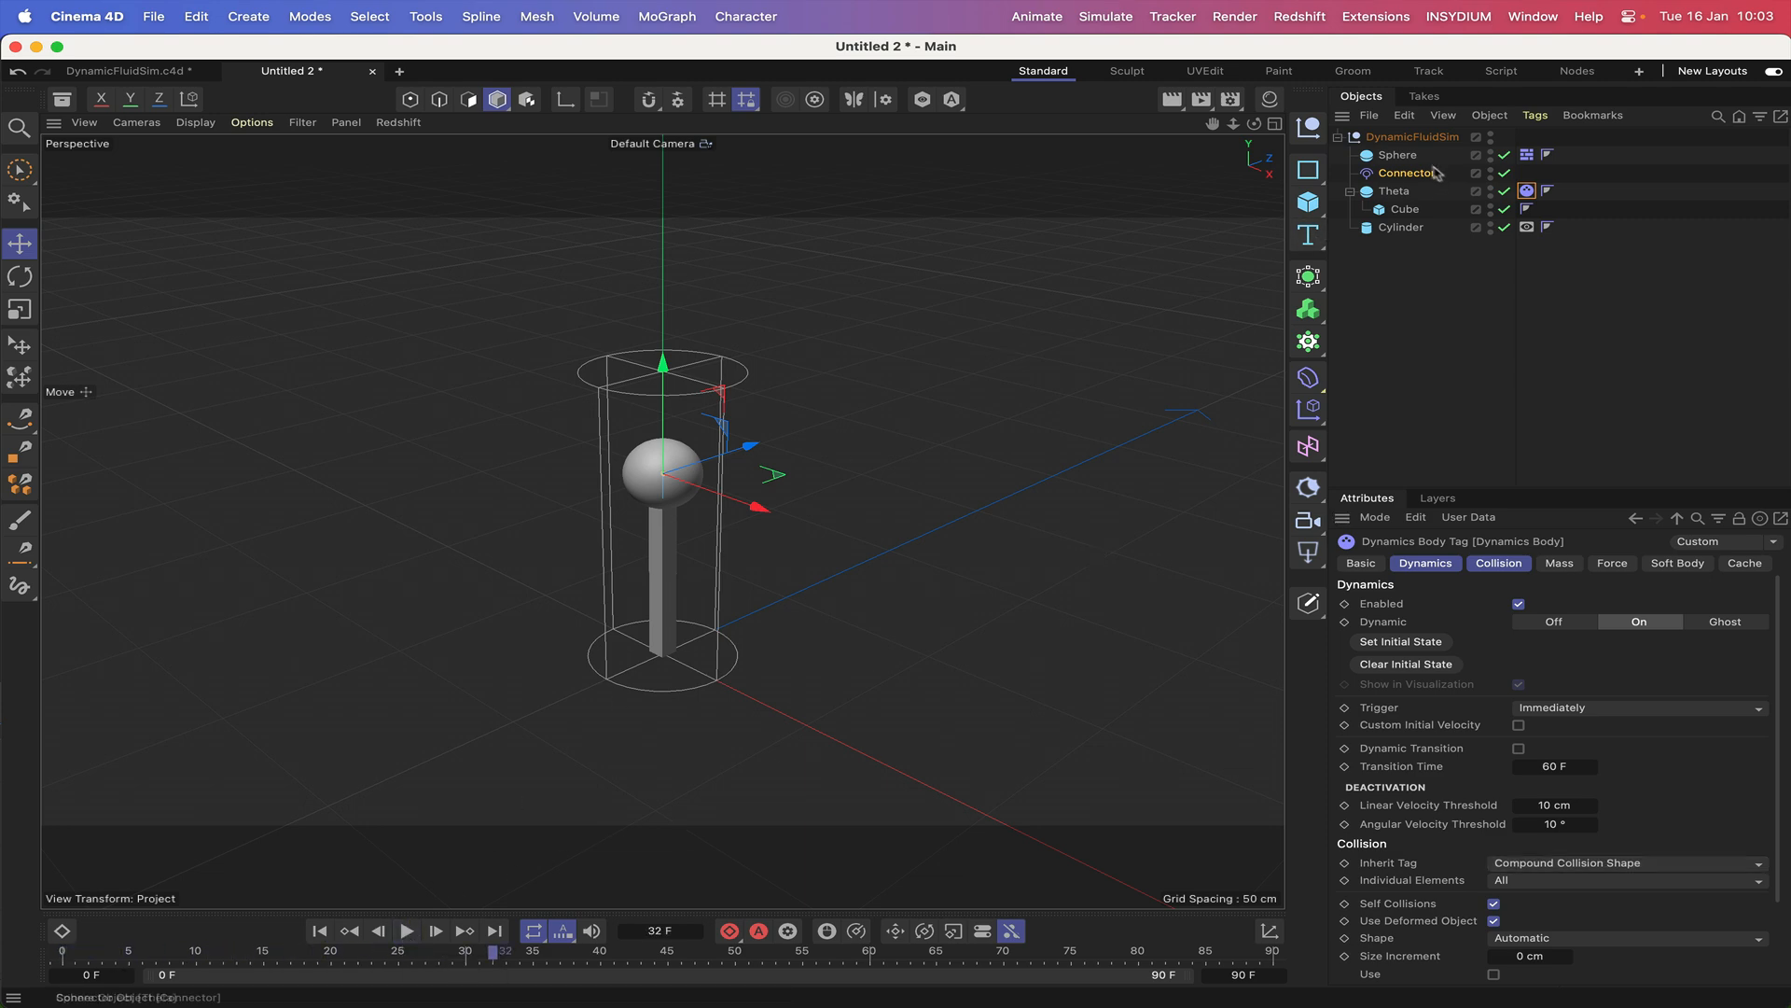
pyautogui.click(1411, 138)
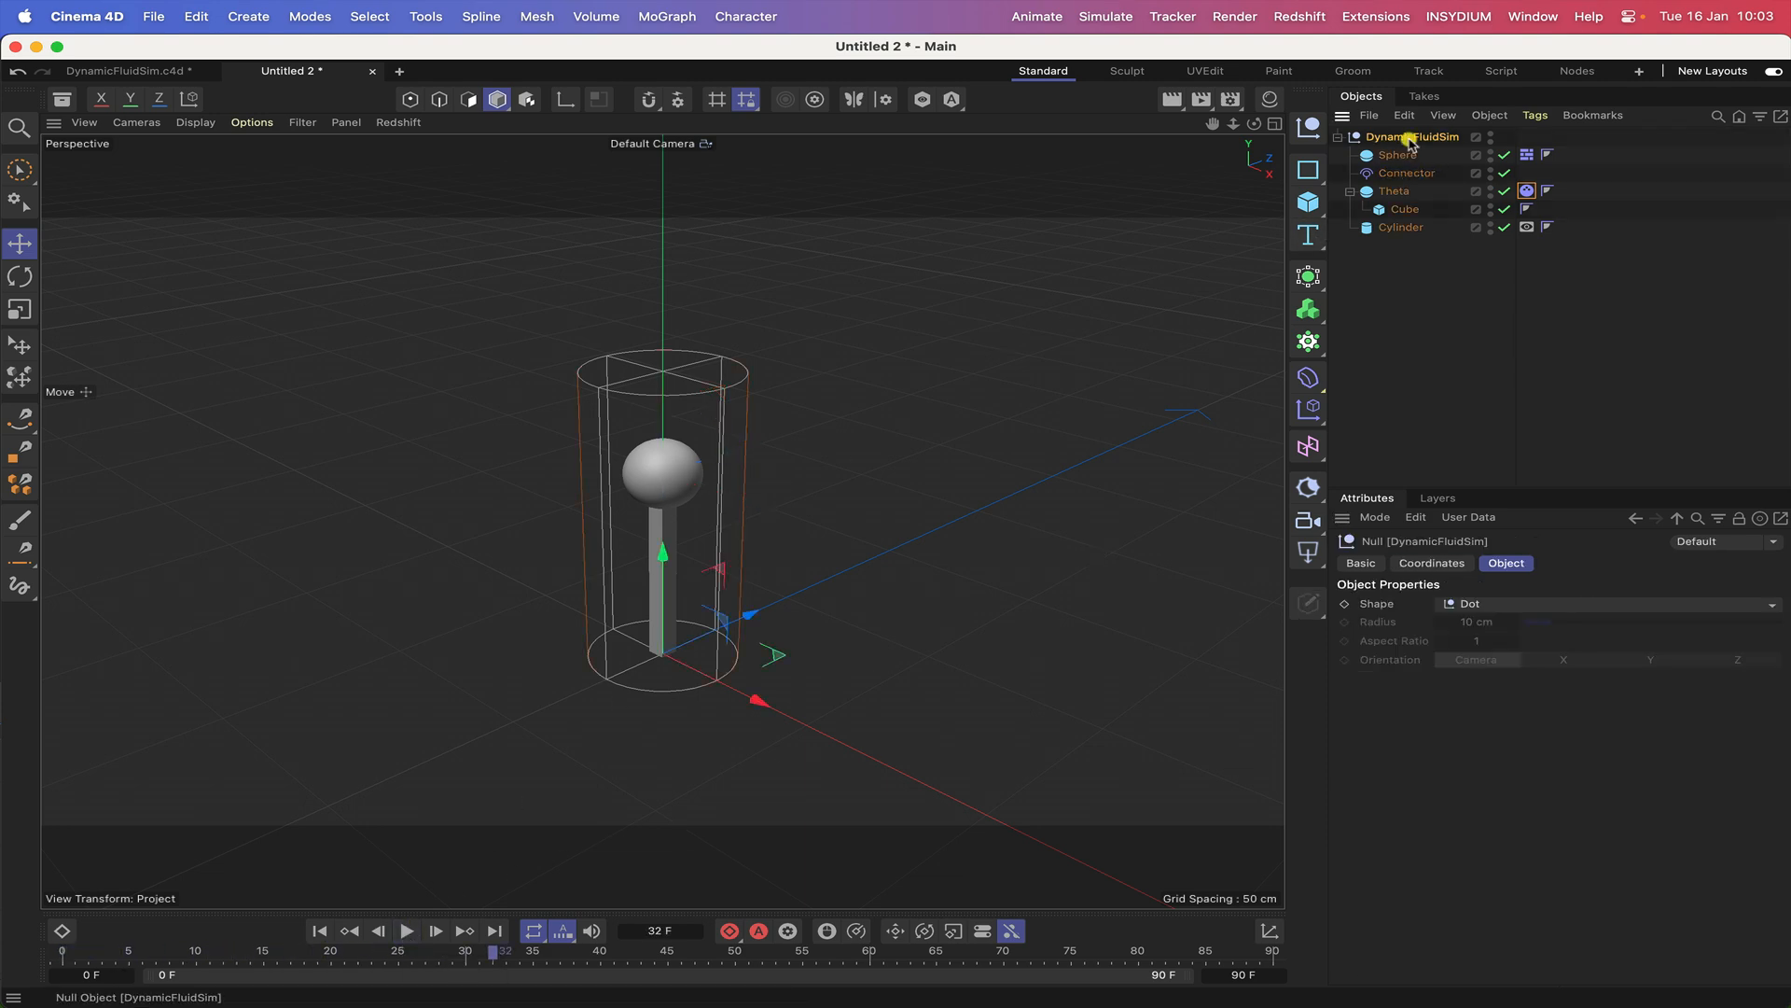
pyautogui.click(320, 930)
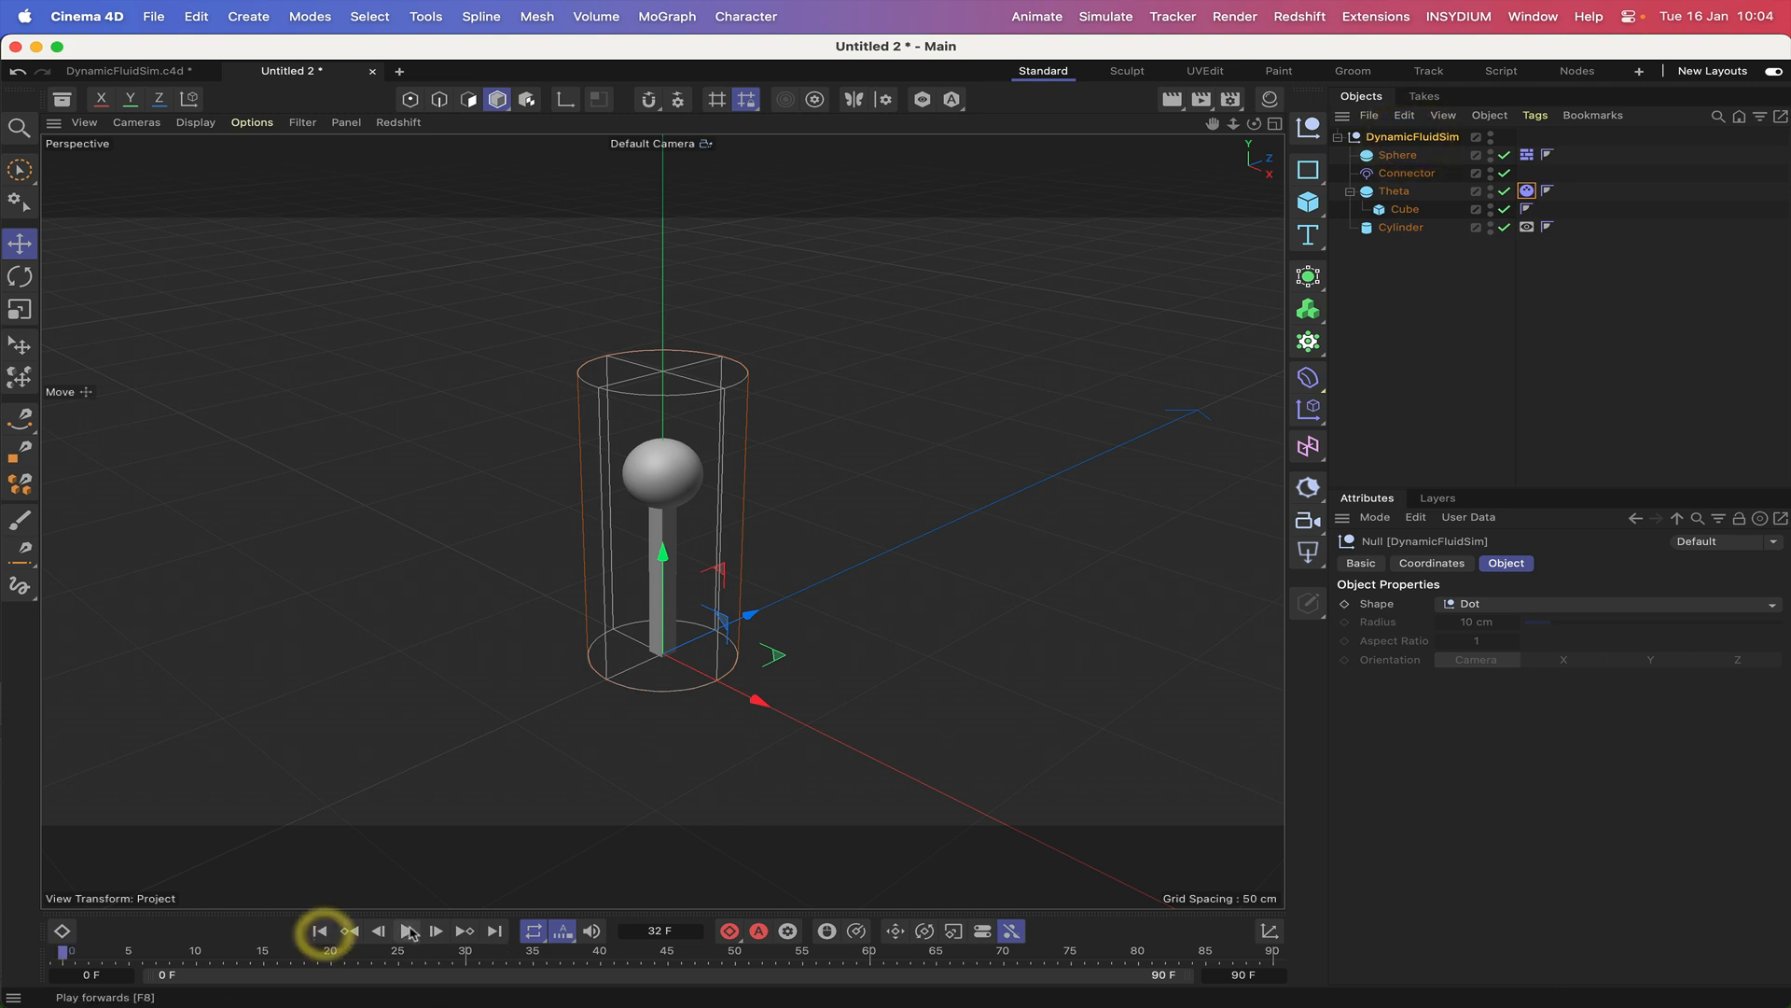
pyautogui.click(407, 930)
pyautogui.moveTo(760, 617); pyautogui.dragTo(748, 624)
pyautogui.moveTo(750, 687)
pyautogui.mouseDown()
pyautogui.moveTo(767, 693)
pyautogui.moveTo(741, 681)
pyautogui.moveTo(759, 690)
pyautogui.moveTo(770, 661)
pyautogui.mouseUp()
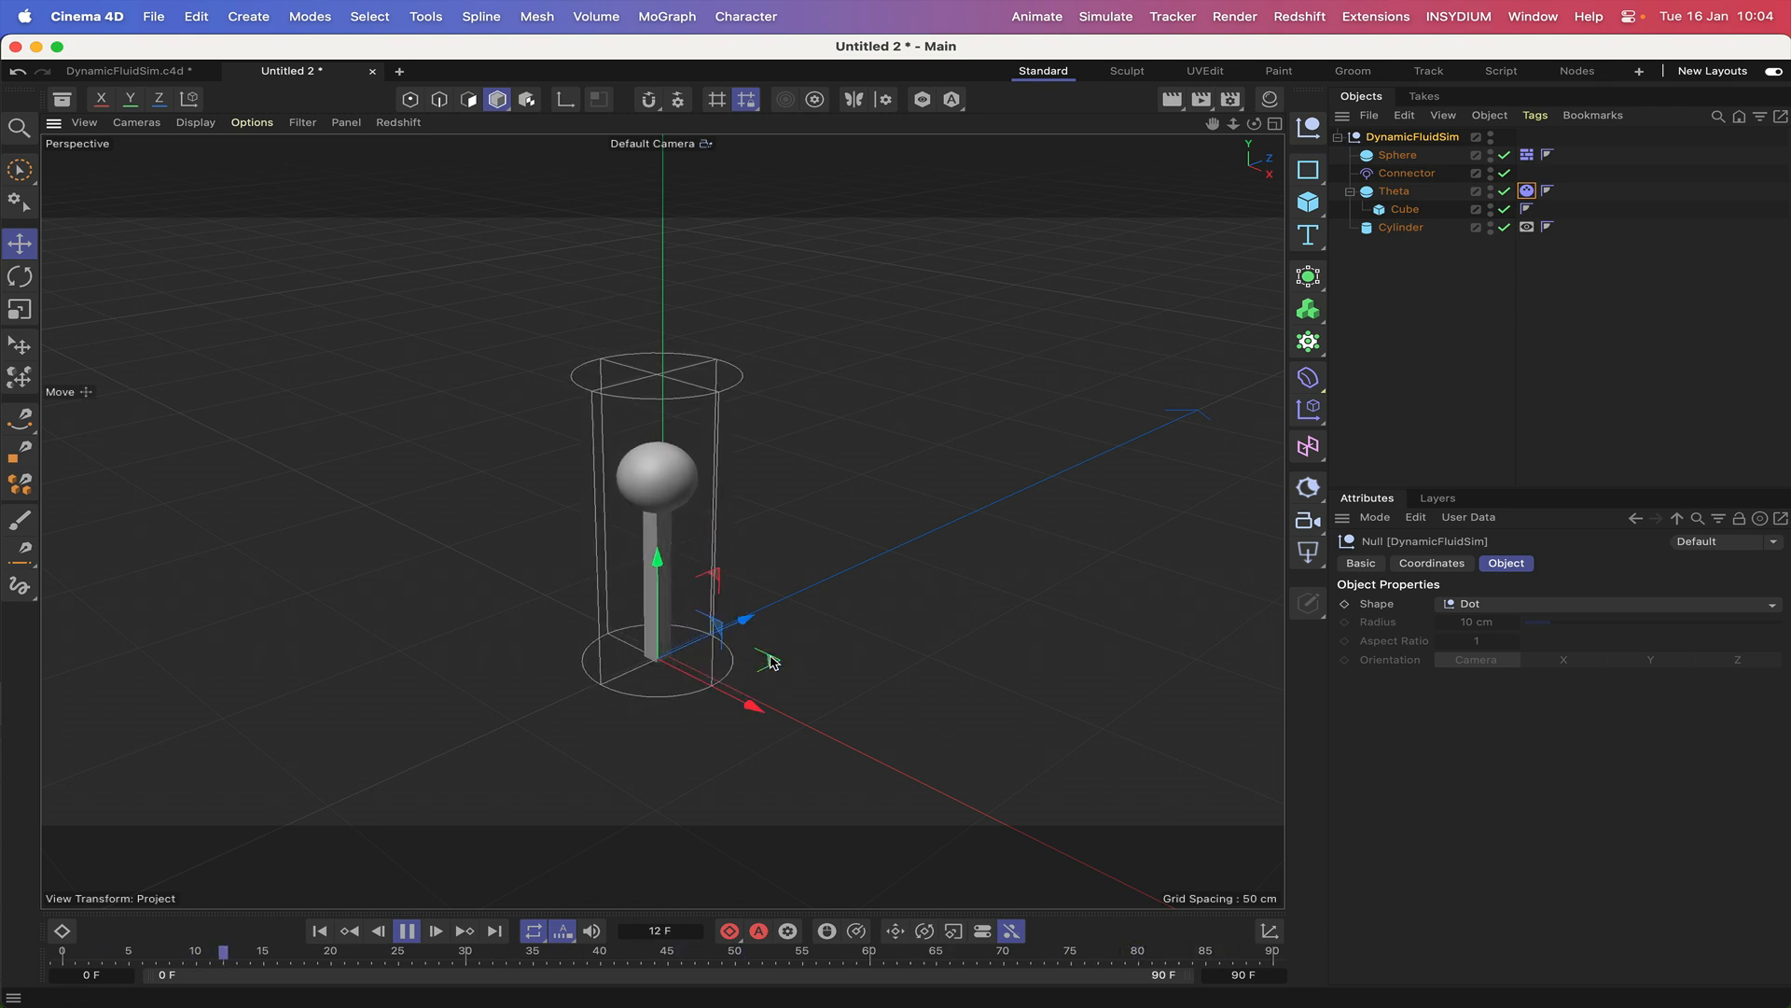
pyautogui.click(407, 931)
pyautogui.click(320, 931)
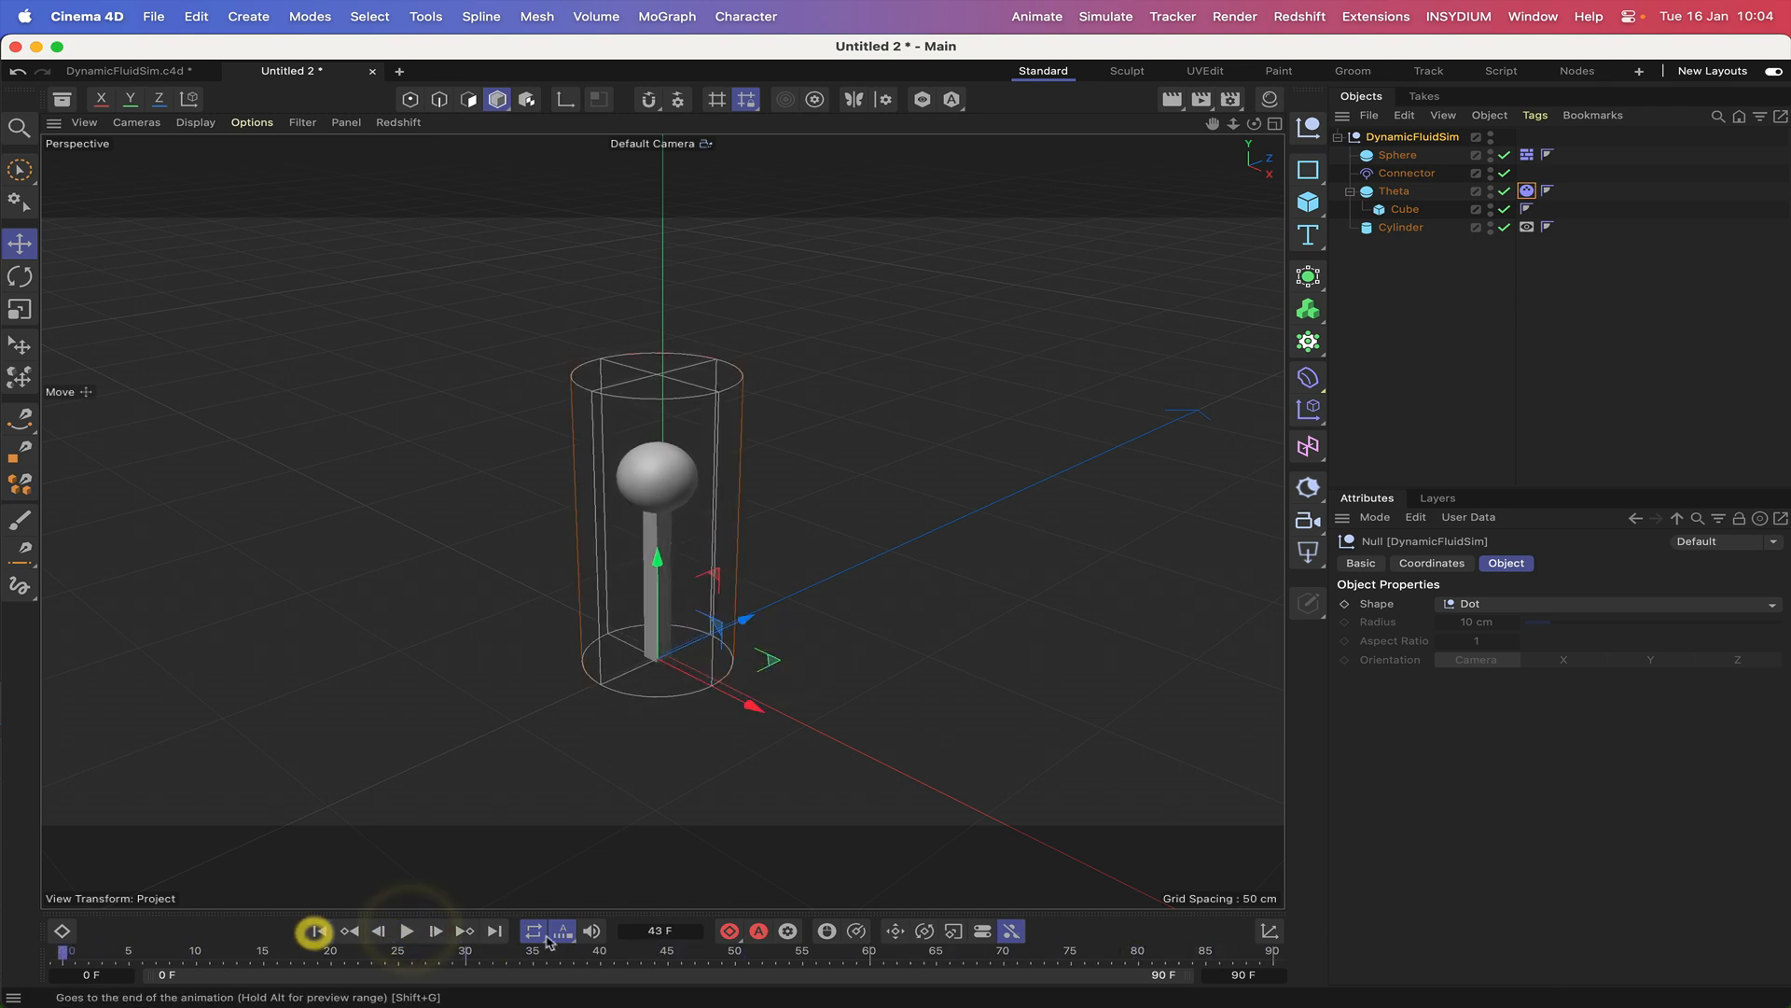
# Extend the animation's length to 1000 frames.
pyautogui.doubleClick(1231, 974)
pyautogui.write('10')
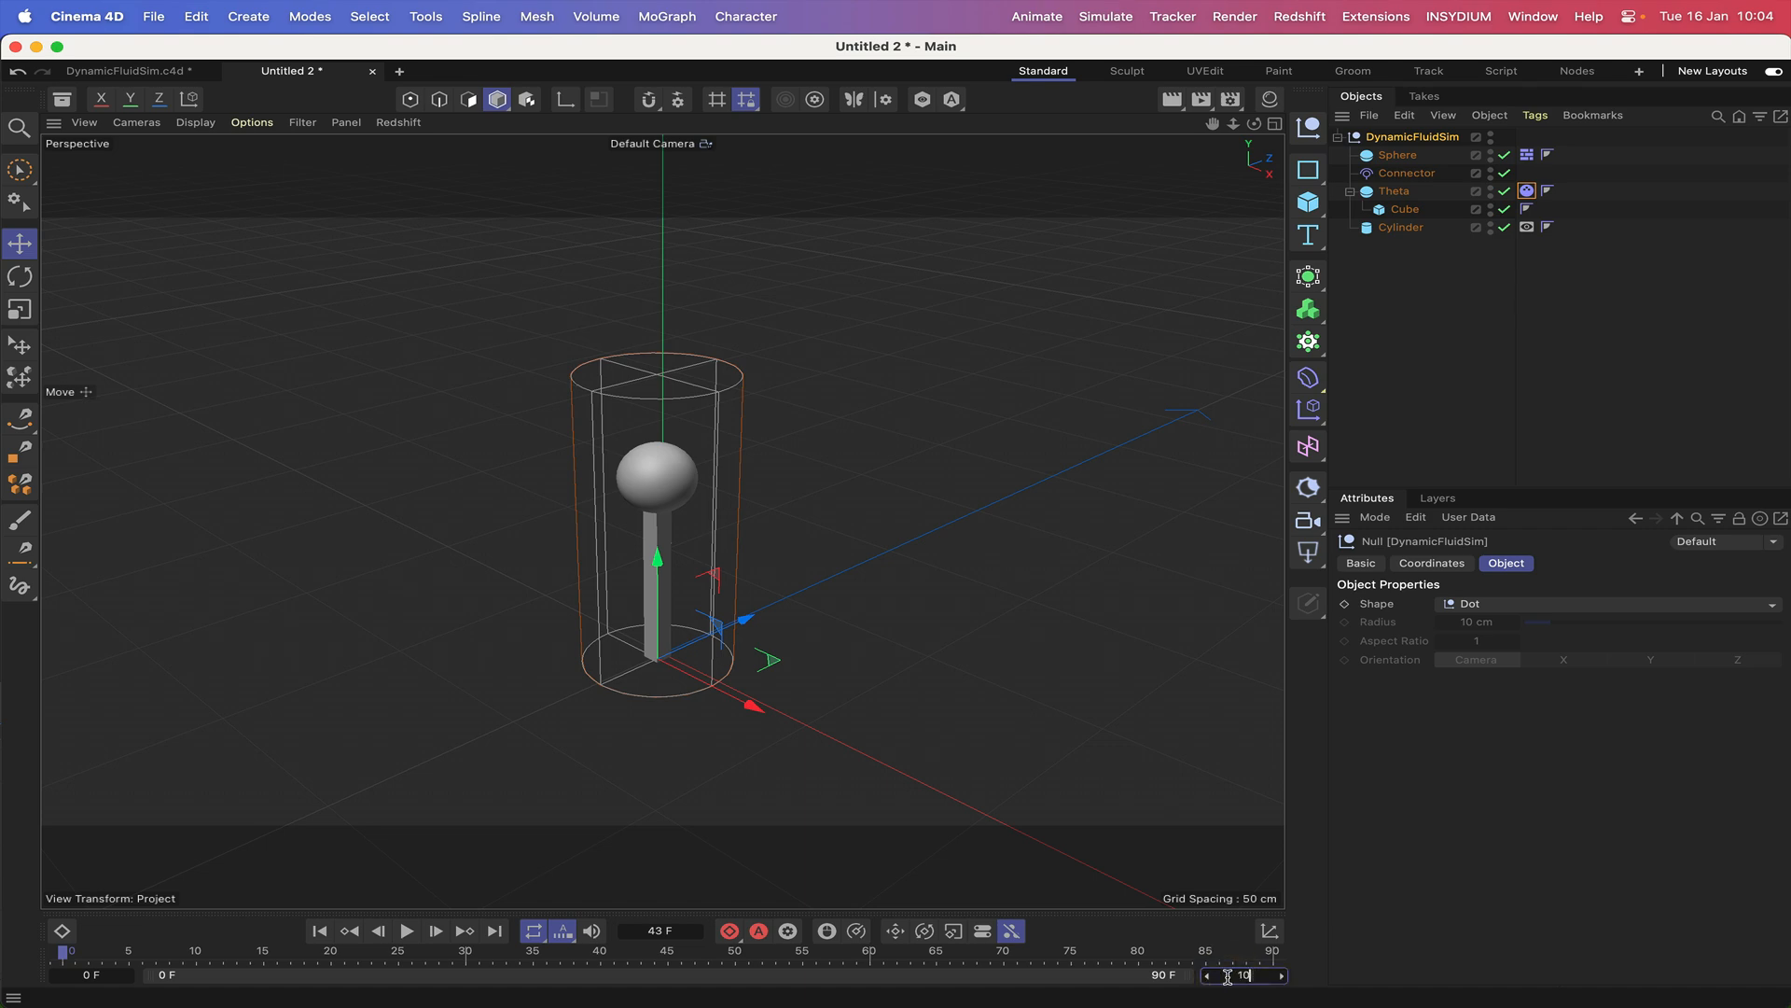
pyautogui.write('00')
pyautogui.press('Return')
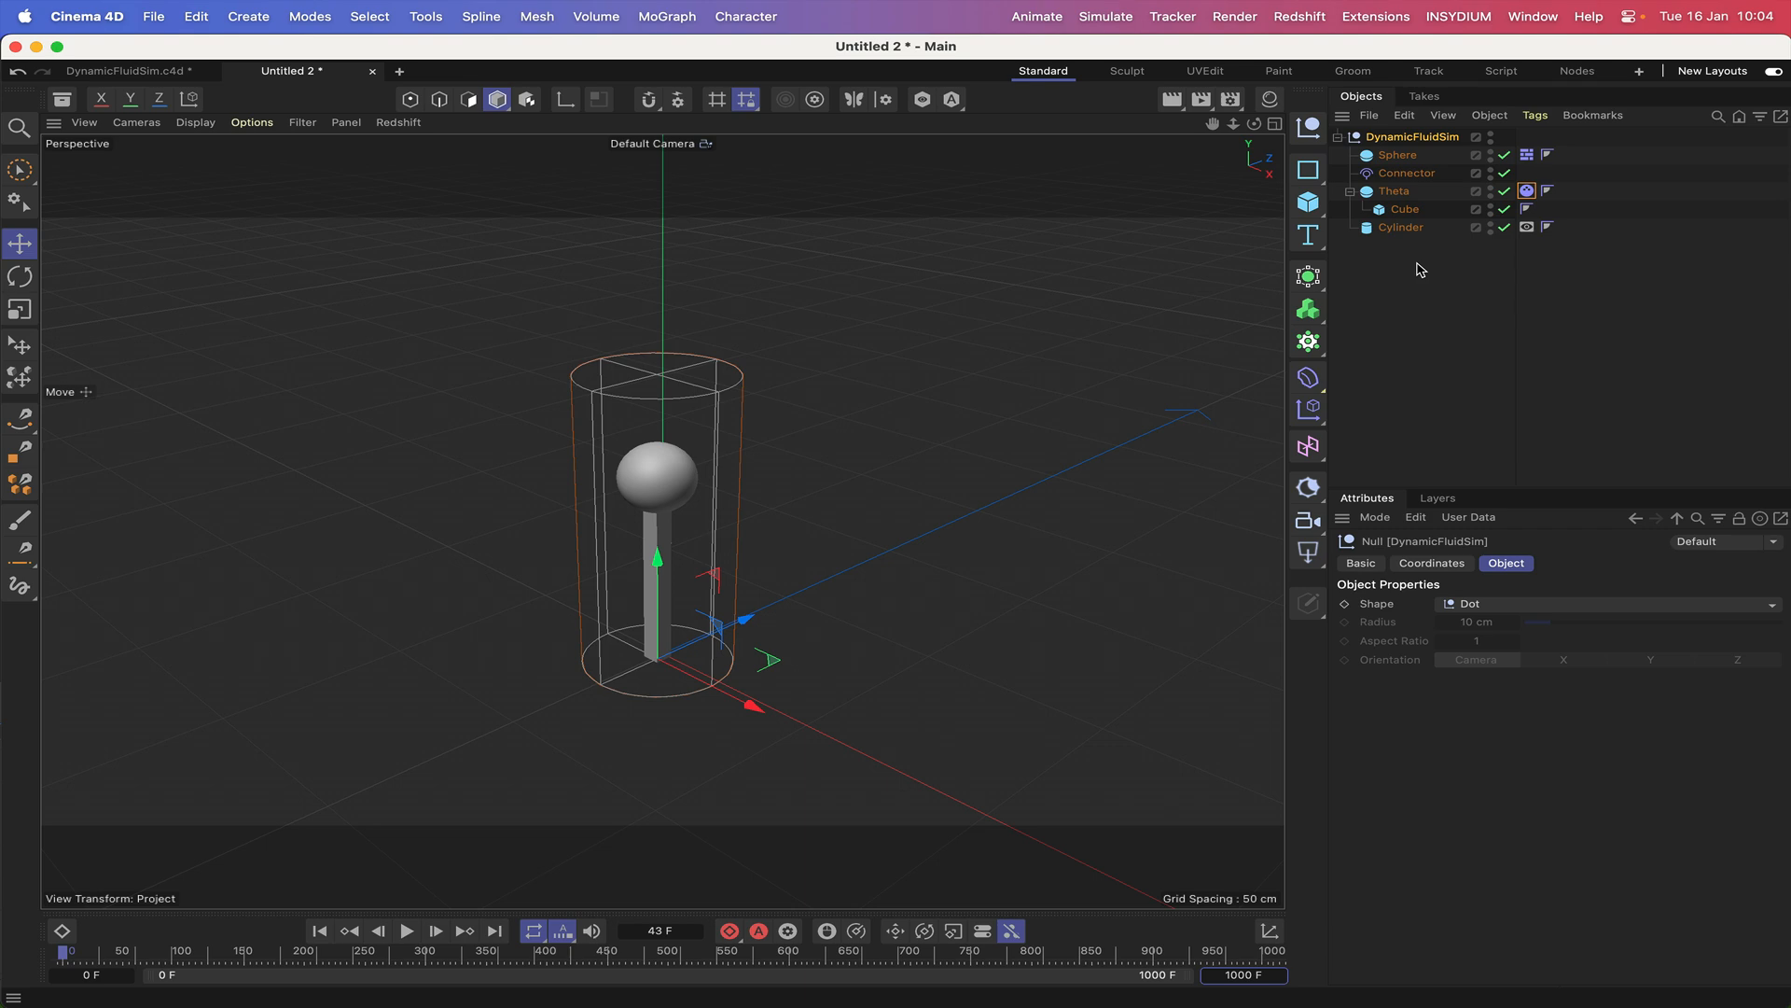
# Hide Theta and the Sphere in both the viewport and the render.
pyautogui.click(1490, 188)
pyautogui.click(1491, 197)
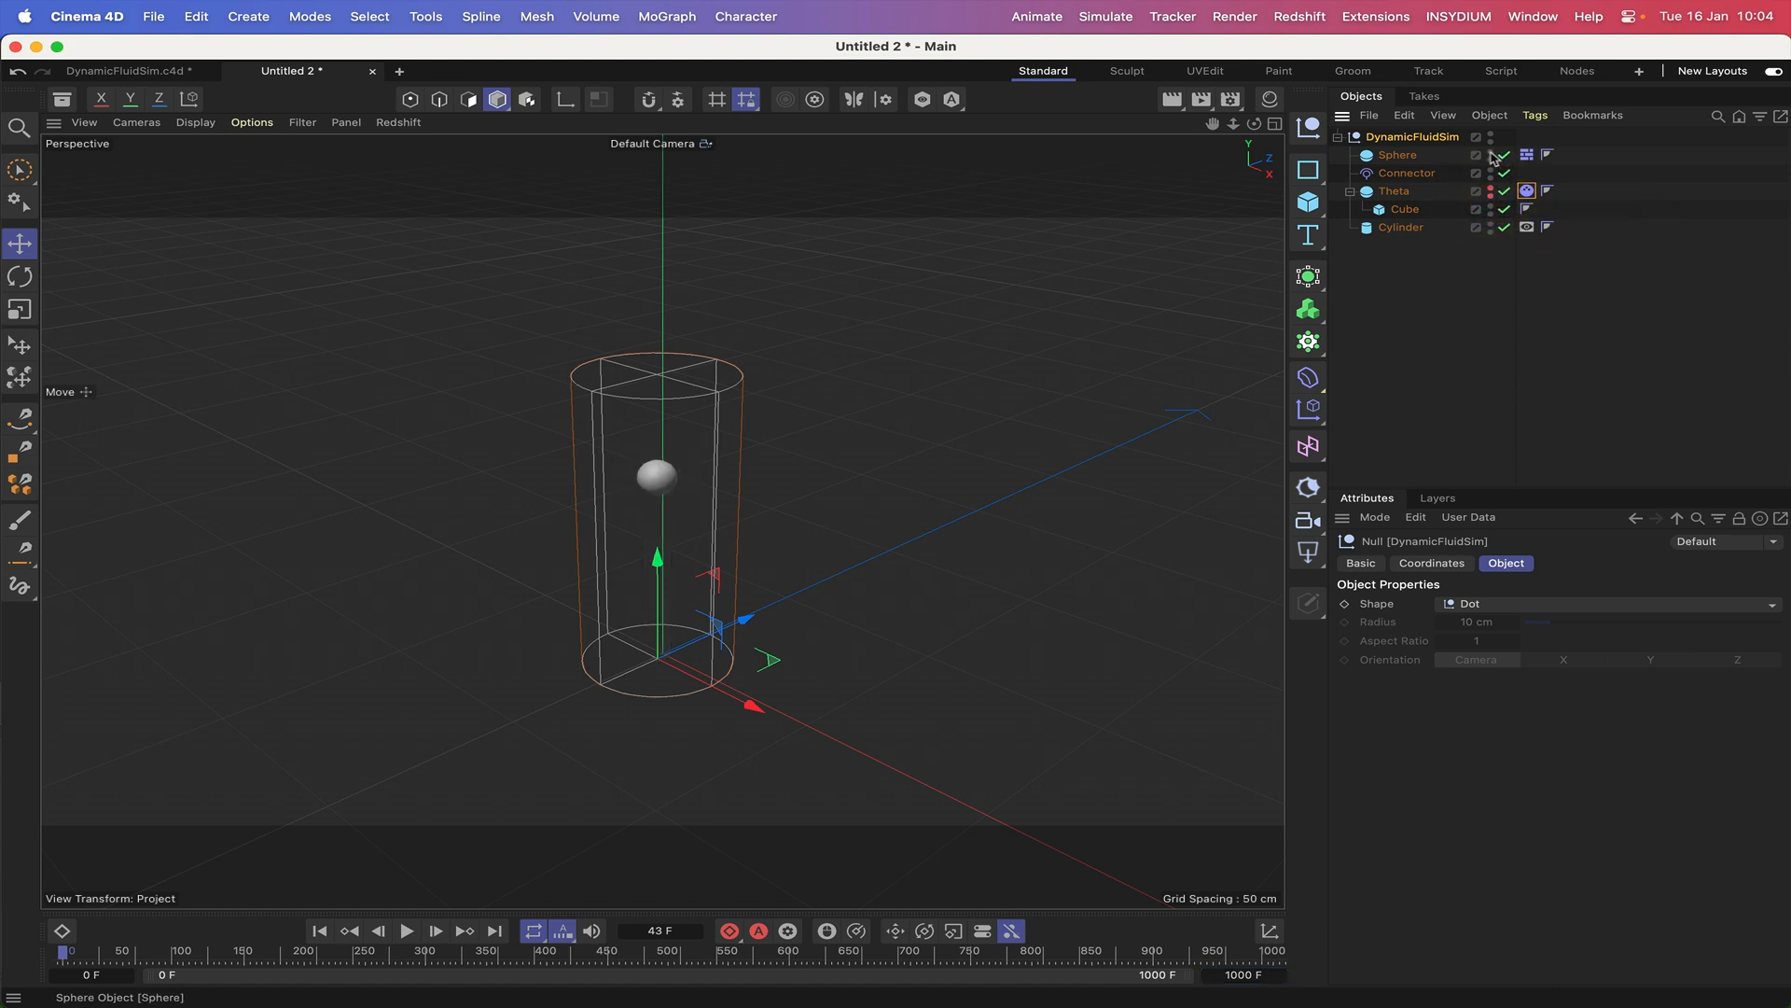
pyautogui.click(1491, 151)
pyautogui.click(1491, 159)
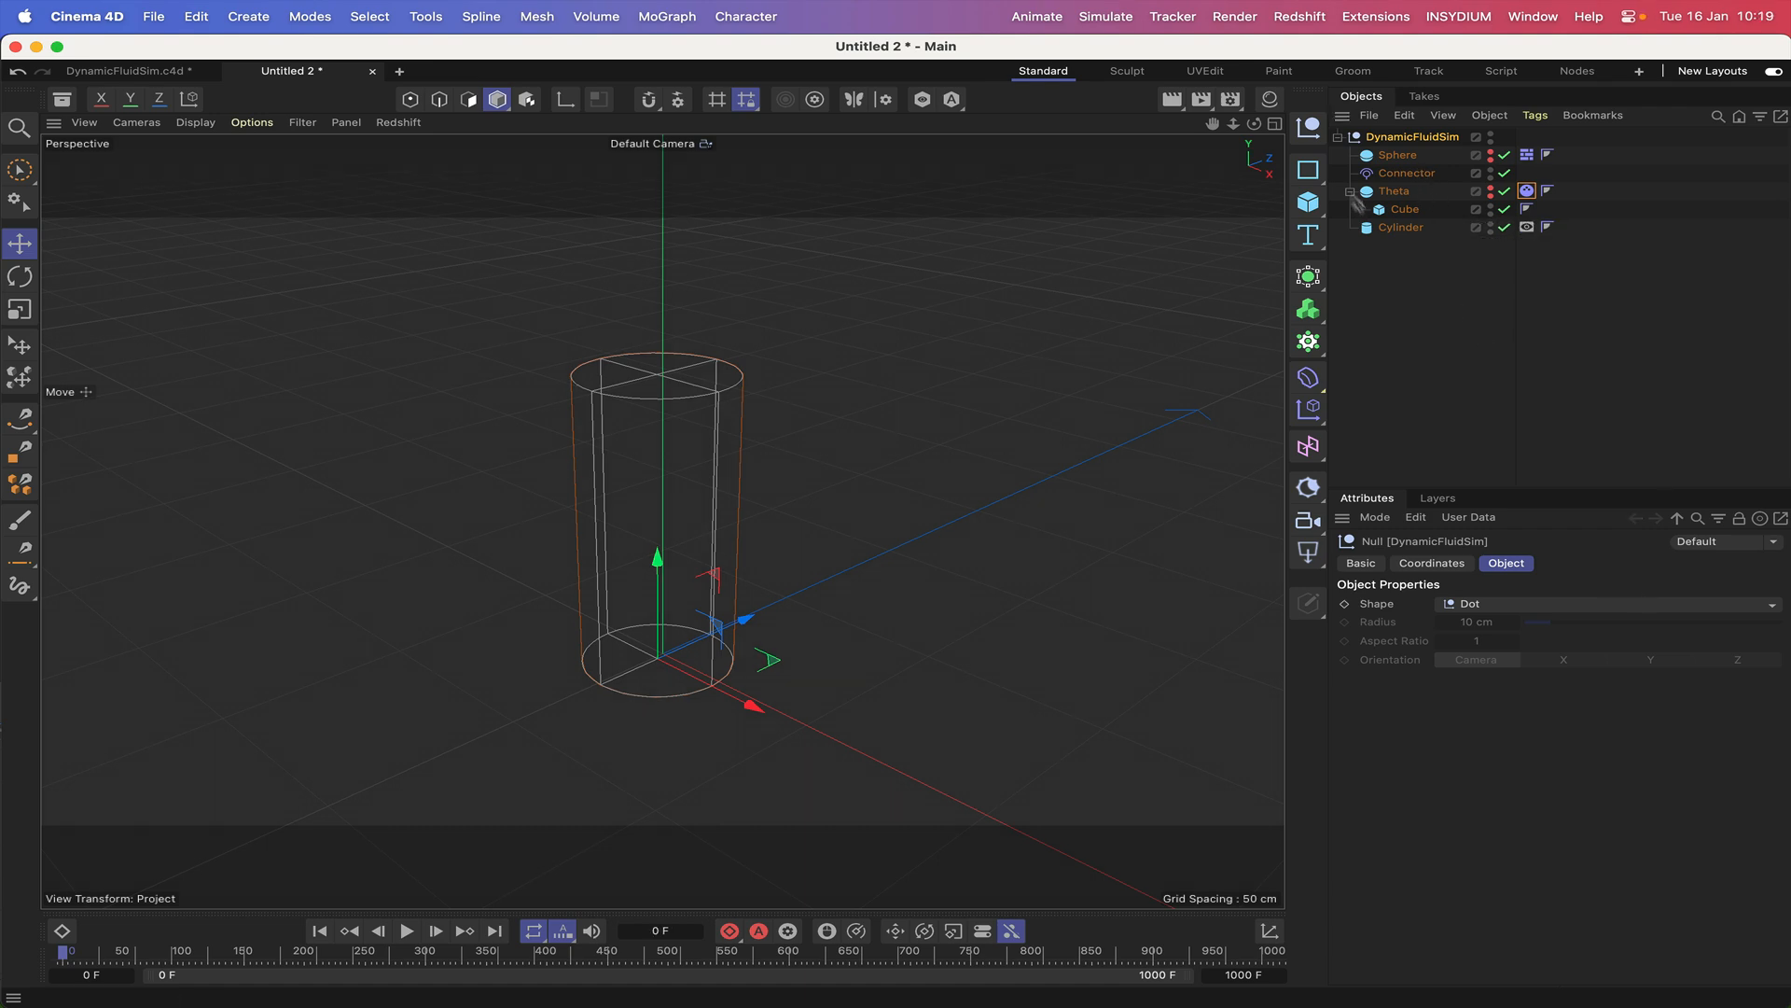
# Add a circle spline on the XZ plane with a radius of 20 cm.
pyautogui.click(1308, 169)
pyautogui.click(1493, 193)
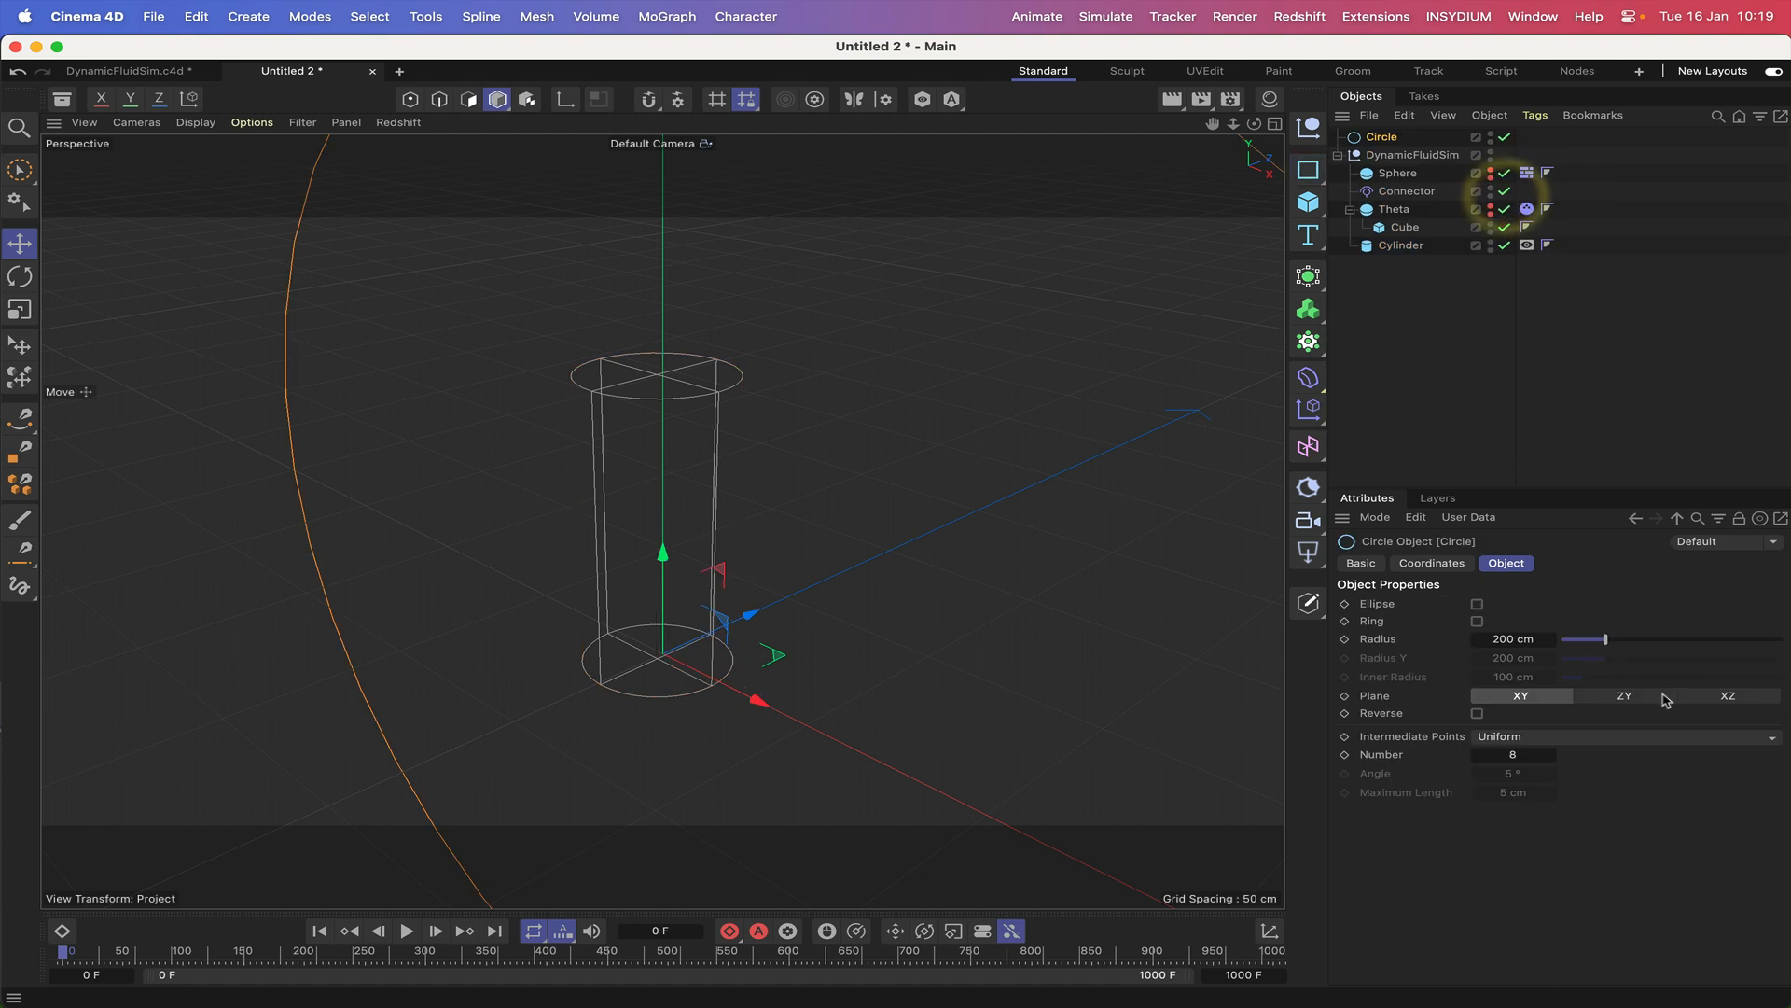
pyautogui.click(1731, 696)
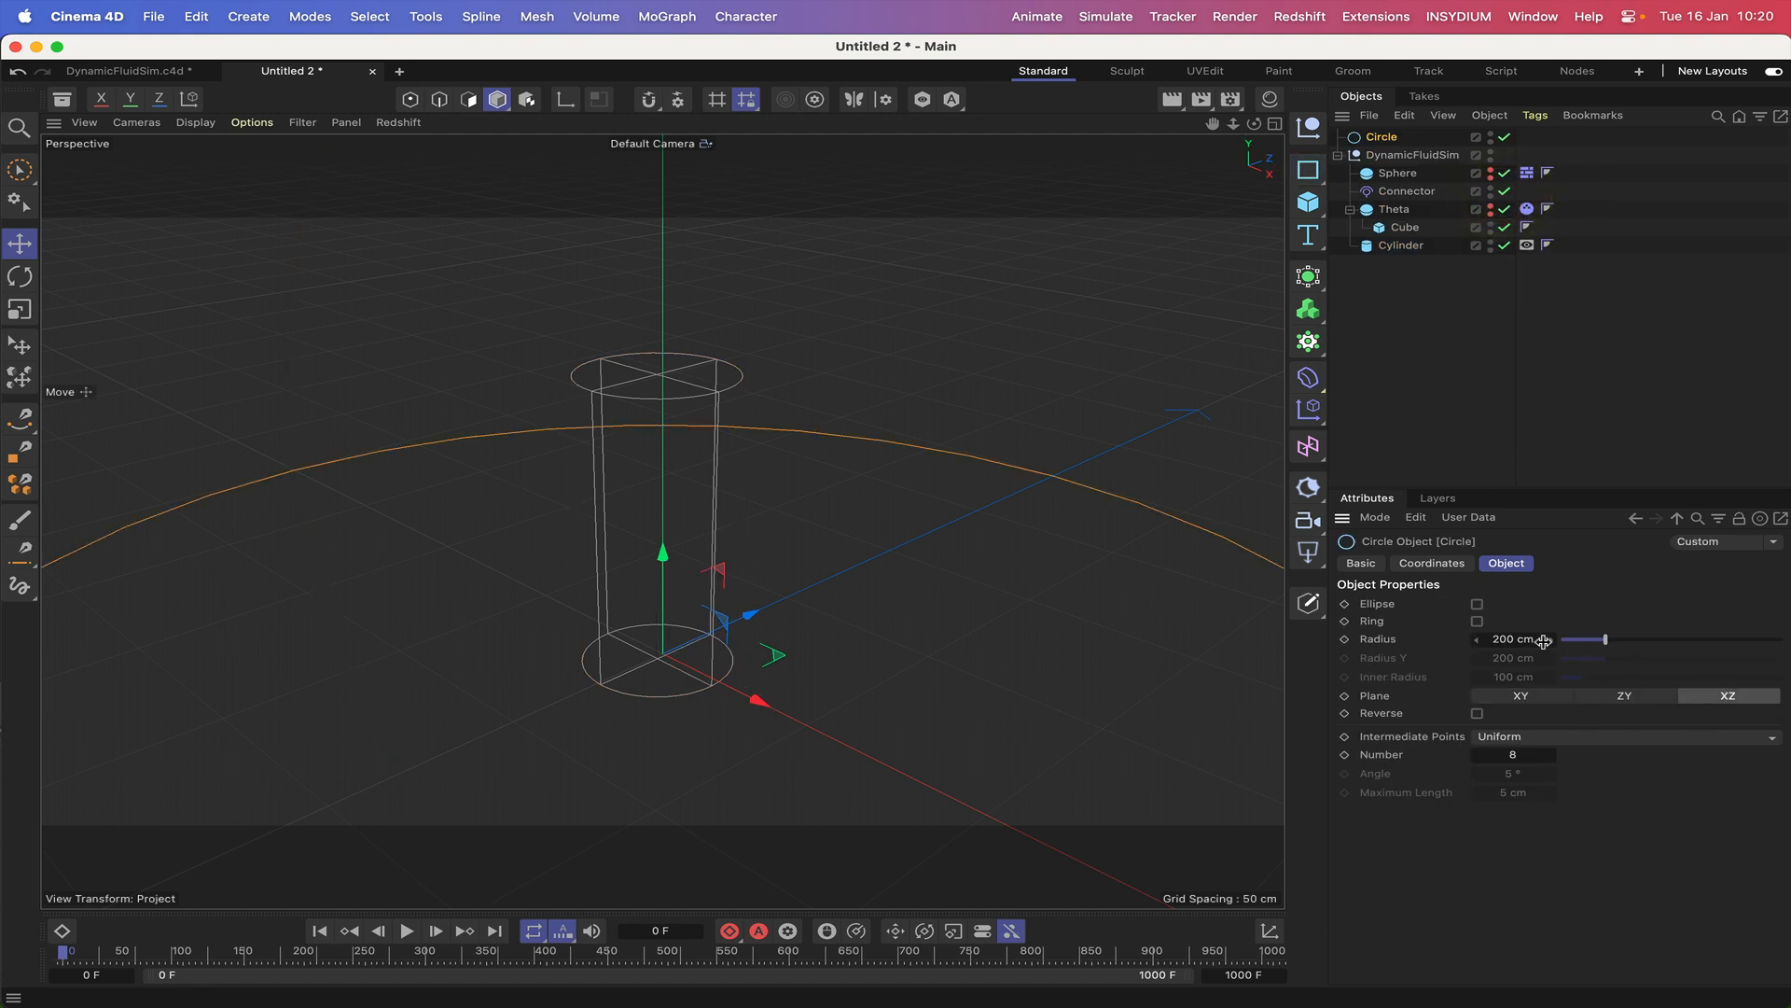
pyautogui.click(1506, 640)
pyautogui.write('20')
pyautogui.press('Return')
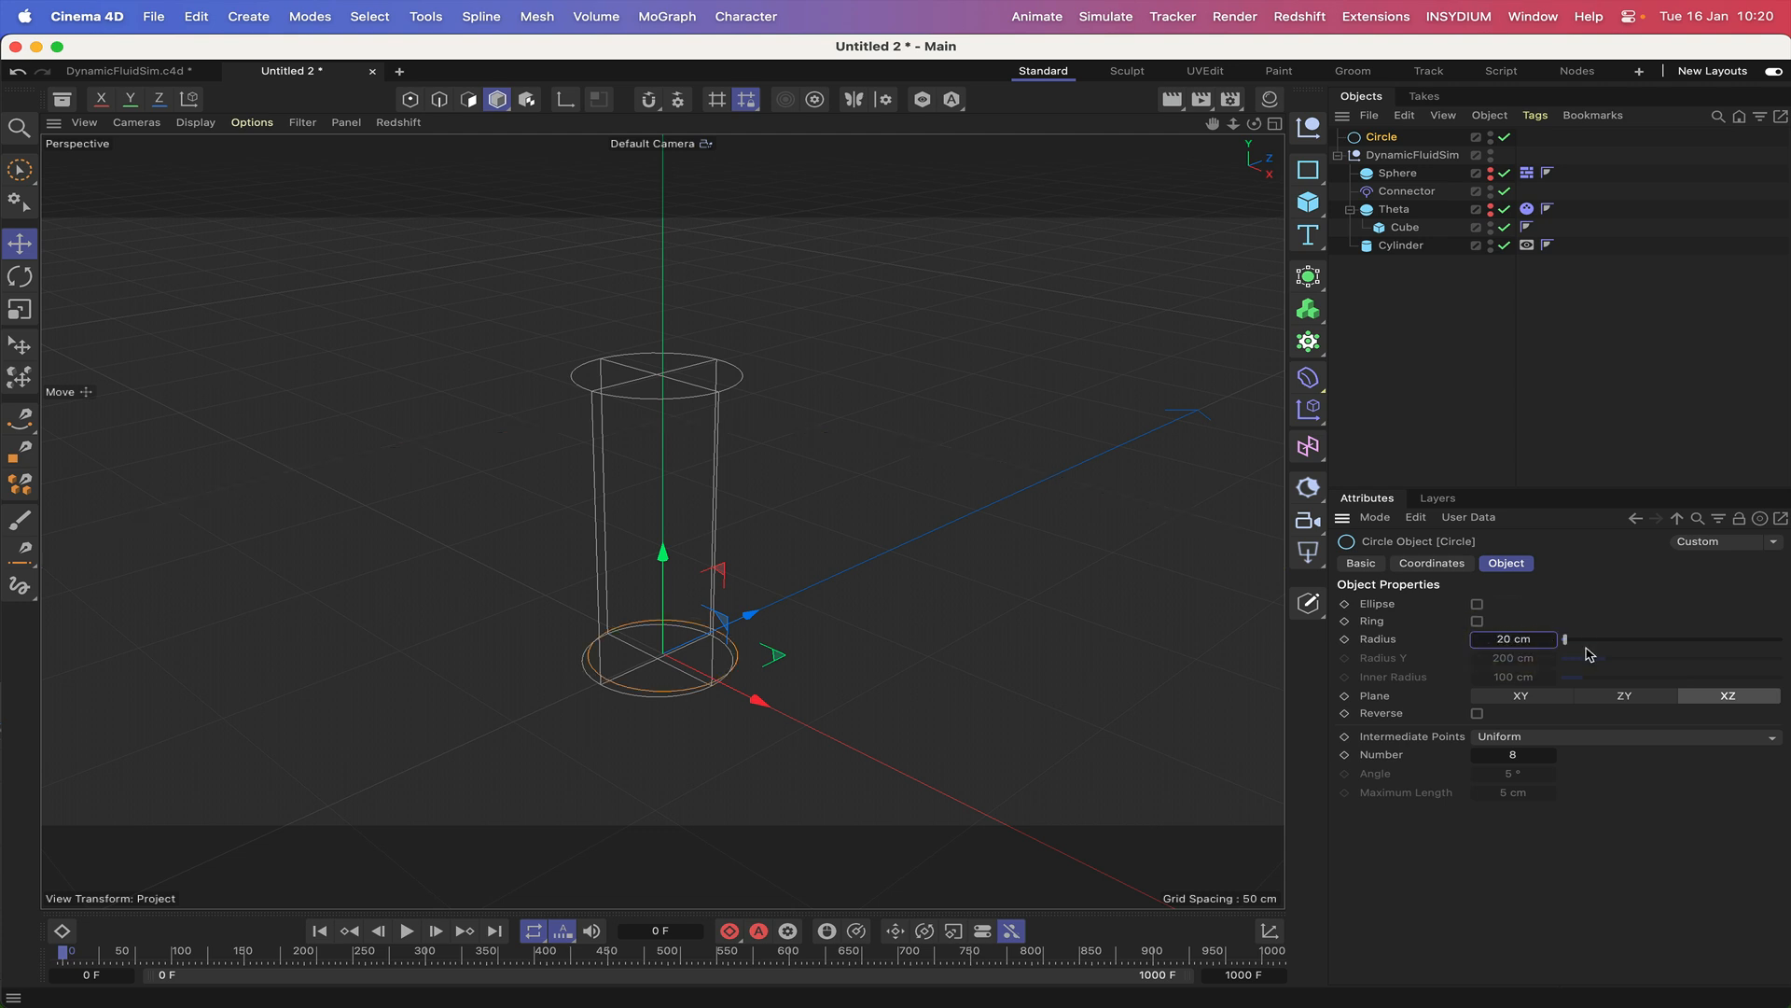
# Turn on Ellipse for the circle and set its Radius Y to 20 cm.
pyautogui.click(1477, 604)
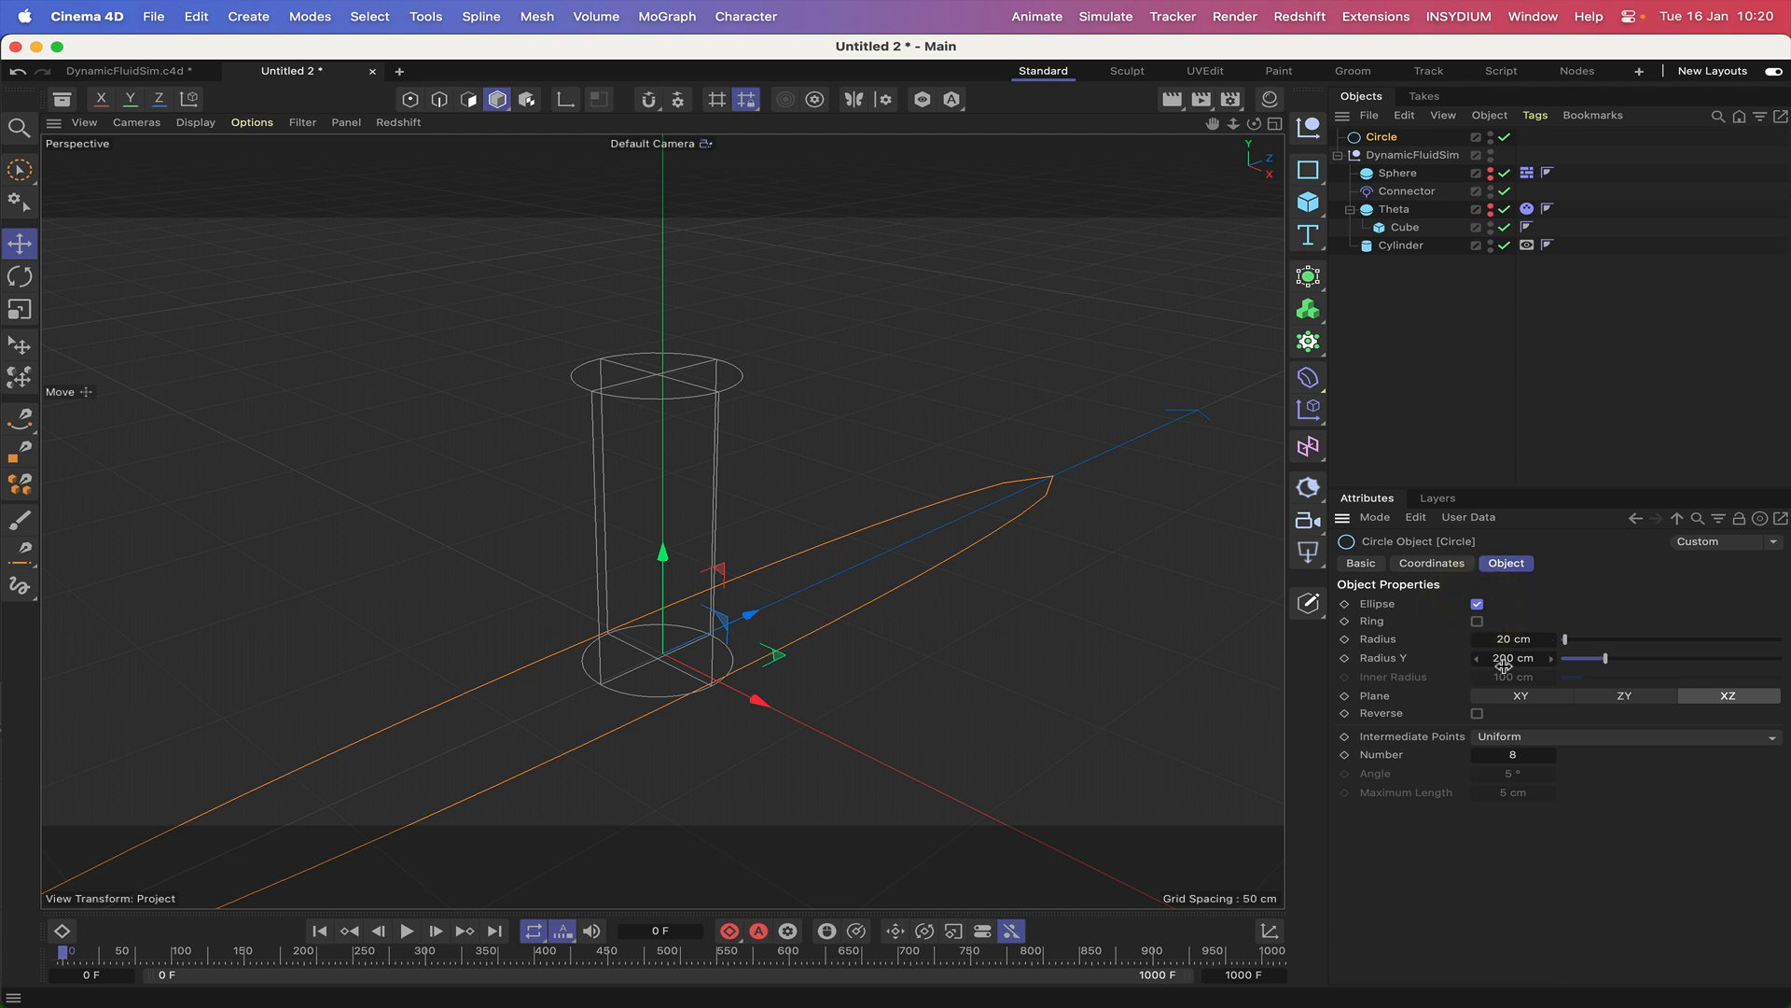
pyautogui.write('20')
pyautogui.press('Return')
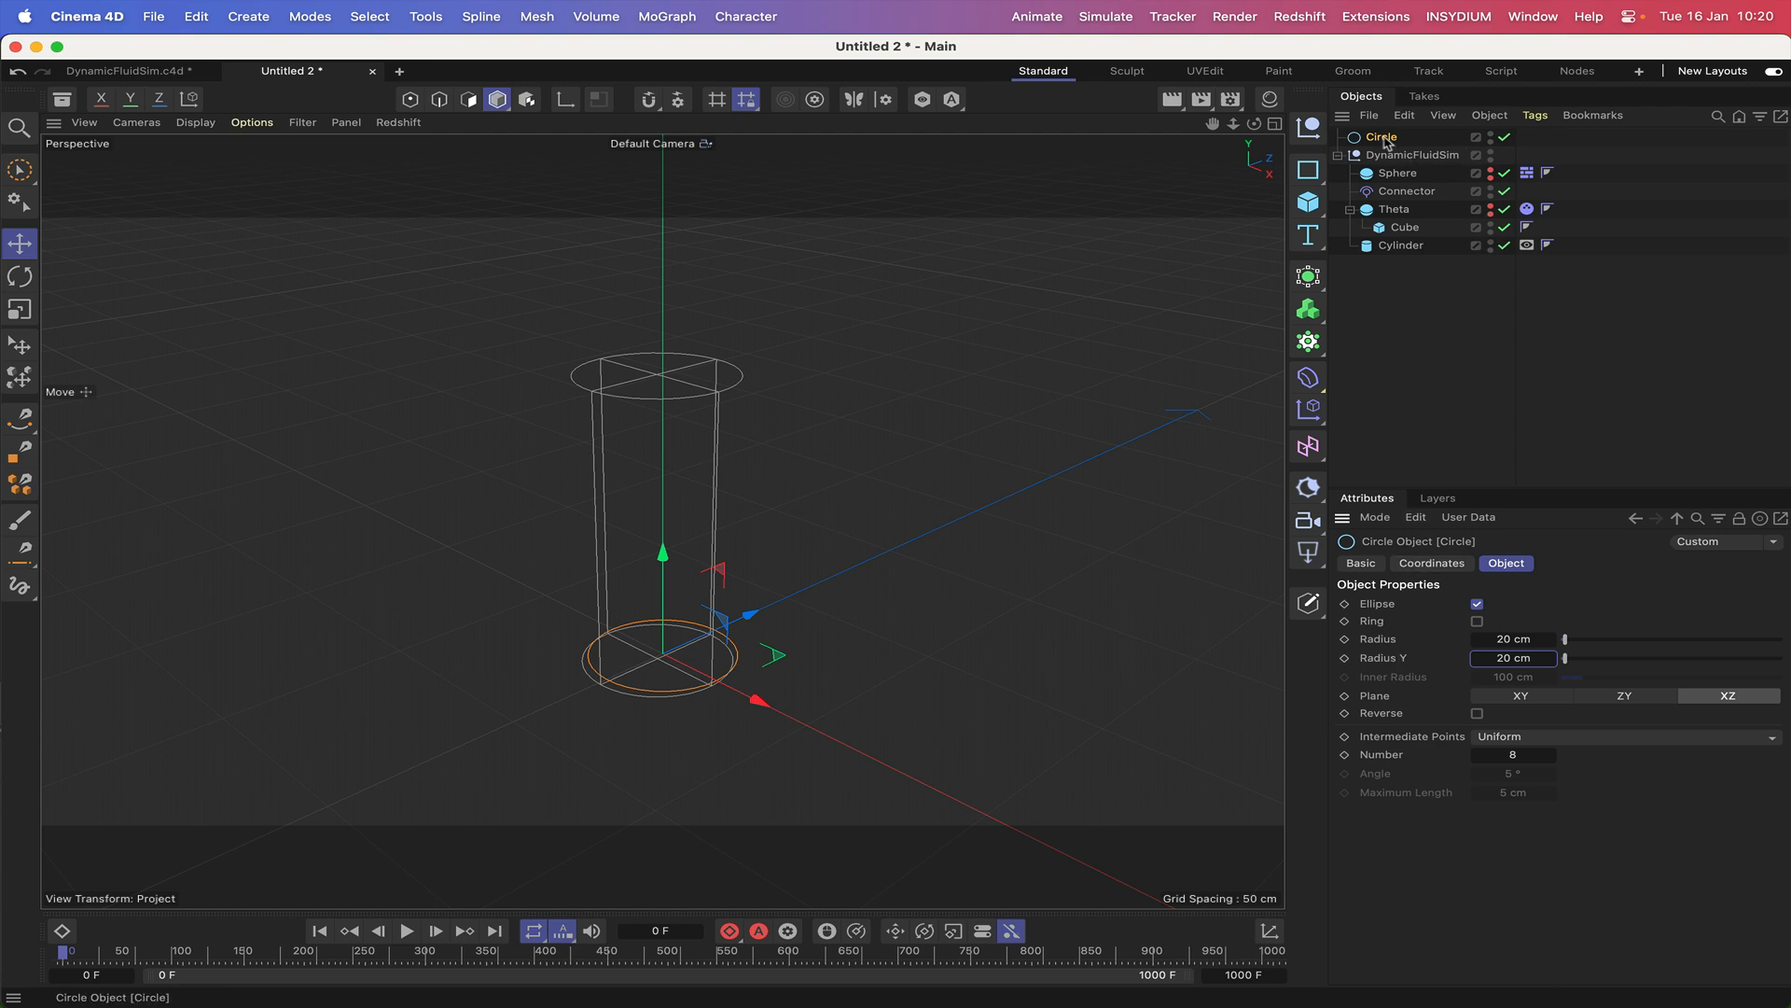
# Nest the circle under DynamicFluidSim and set its X and Z positions to 0 cm.
pyautogui.moveTo(1381, 140); pyautogui.dragTo(1399, 171)
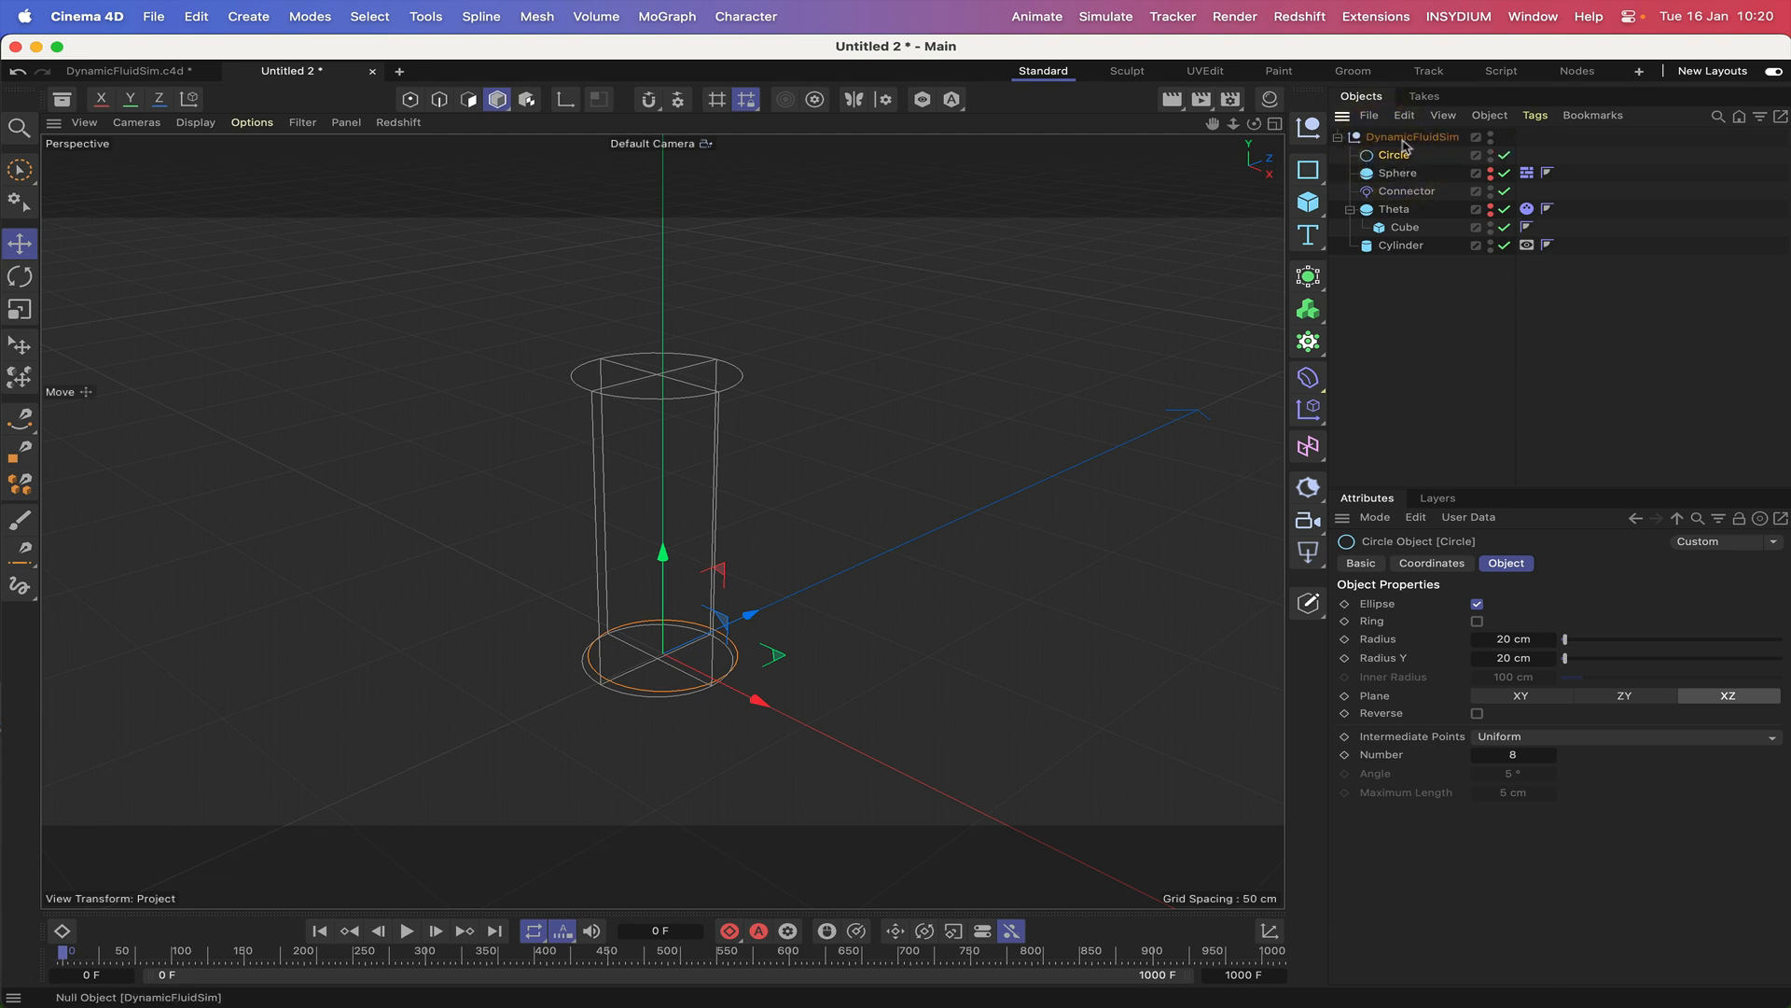
pyautogui.click(1430, 562)
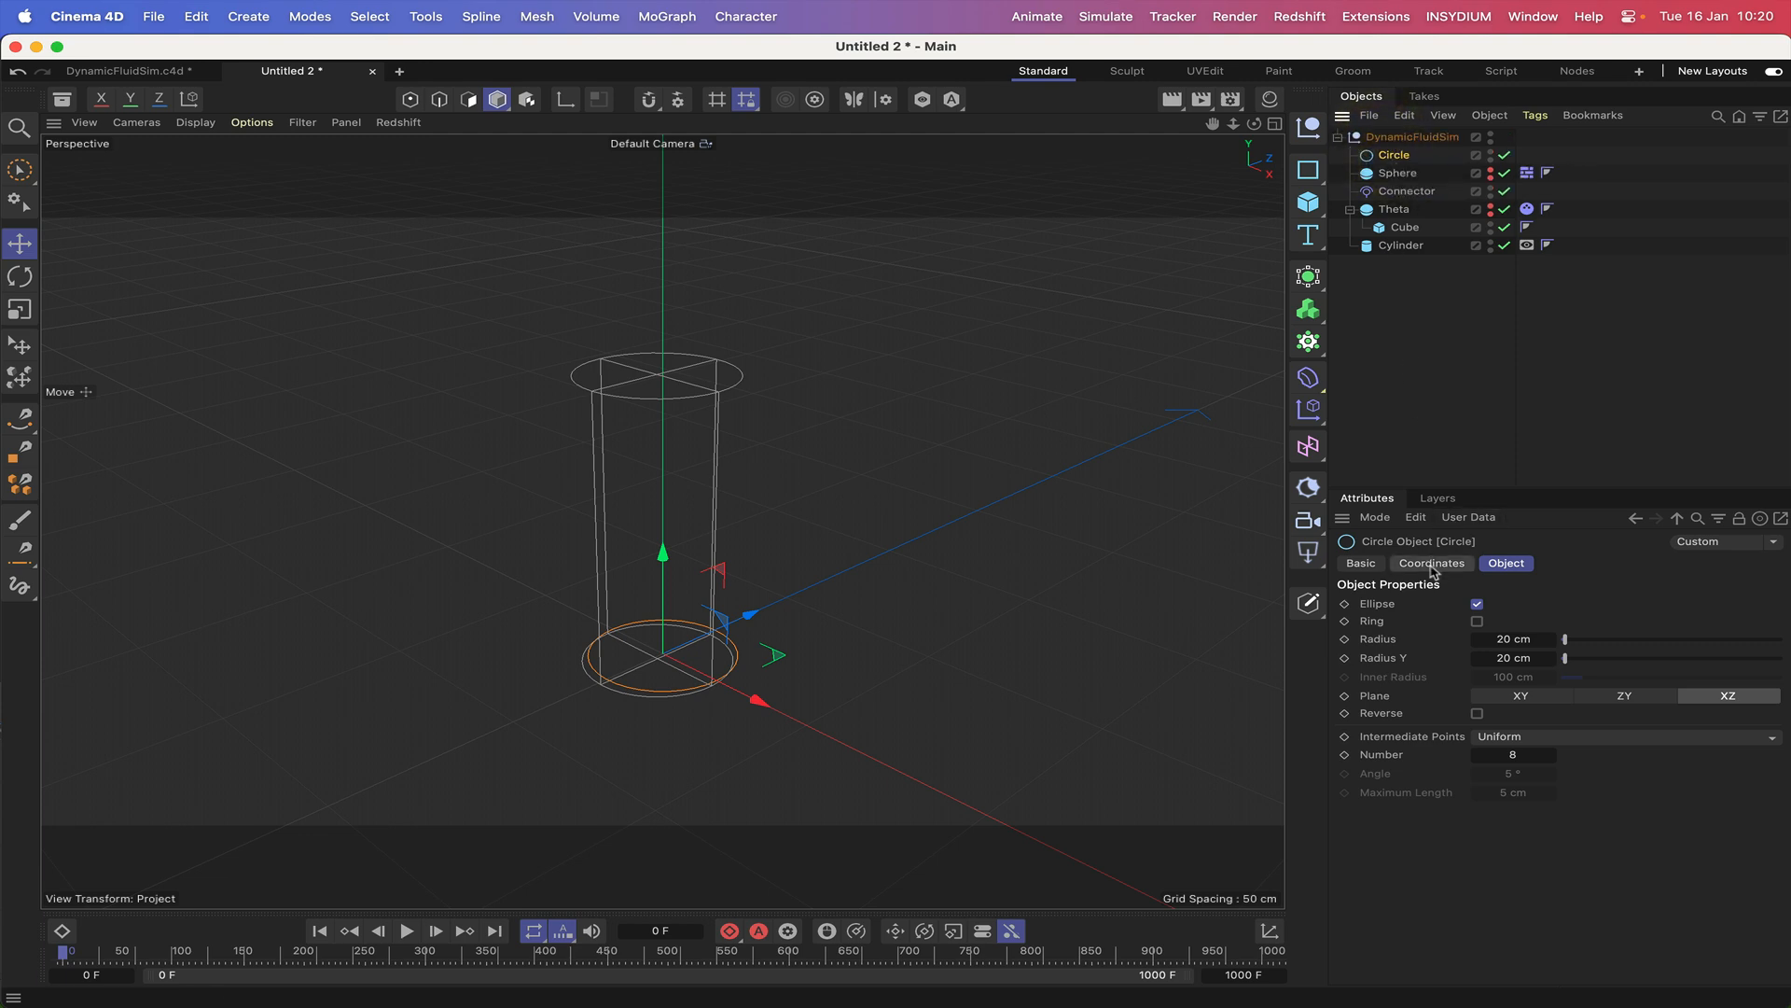
pyautogui.doubleClick(1442, 628)
pyautogui.write('0')
pyautogui.press('Return')
pyautogui.doubleClick(1442, 665)
pyautogui.write('0')
pyautogui.press('Return')
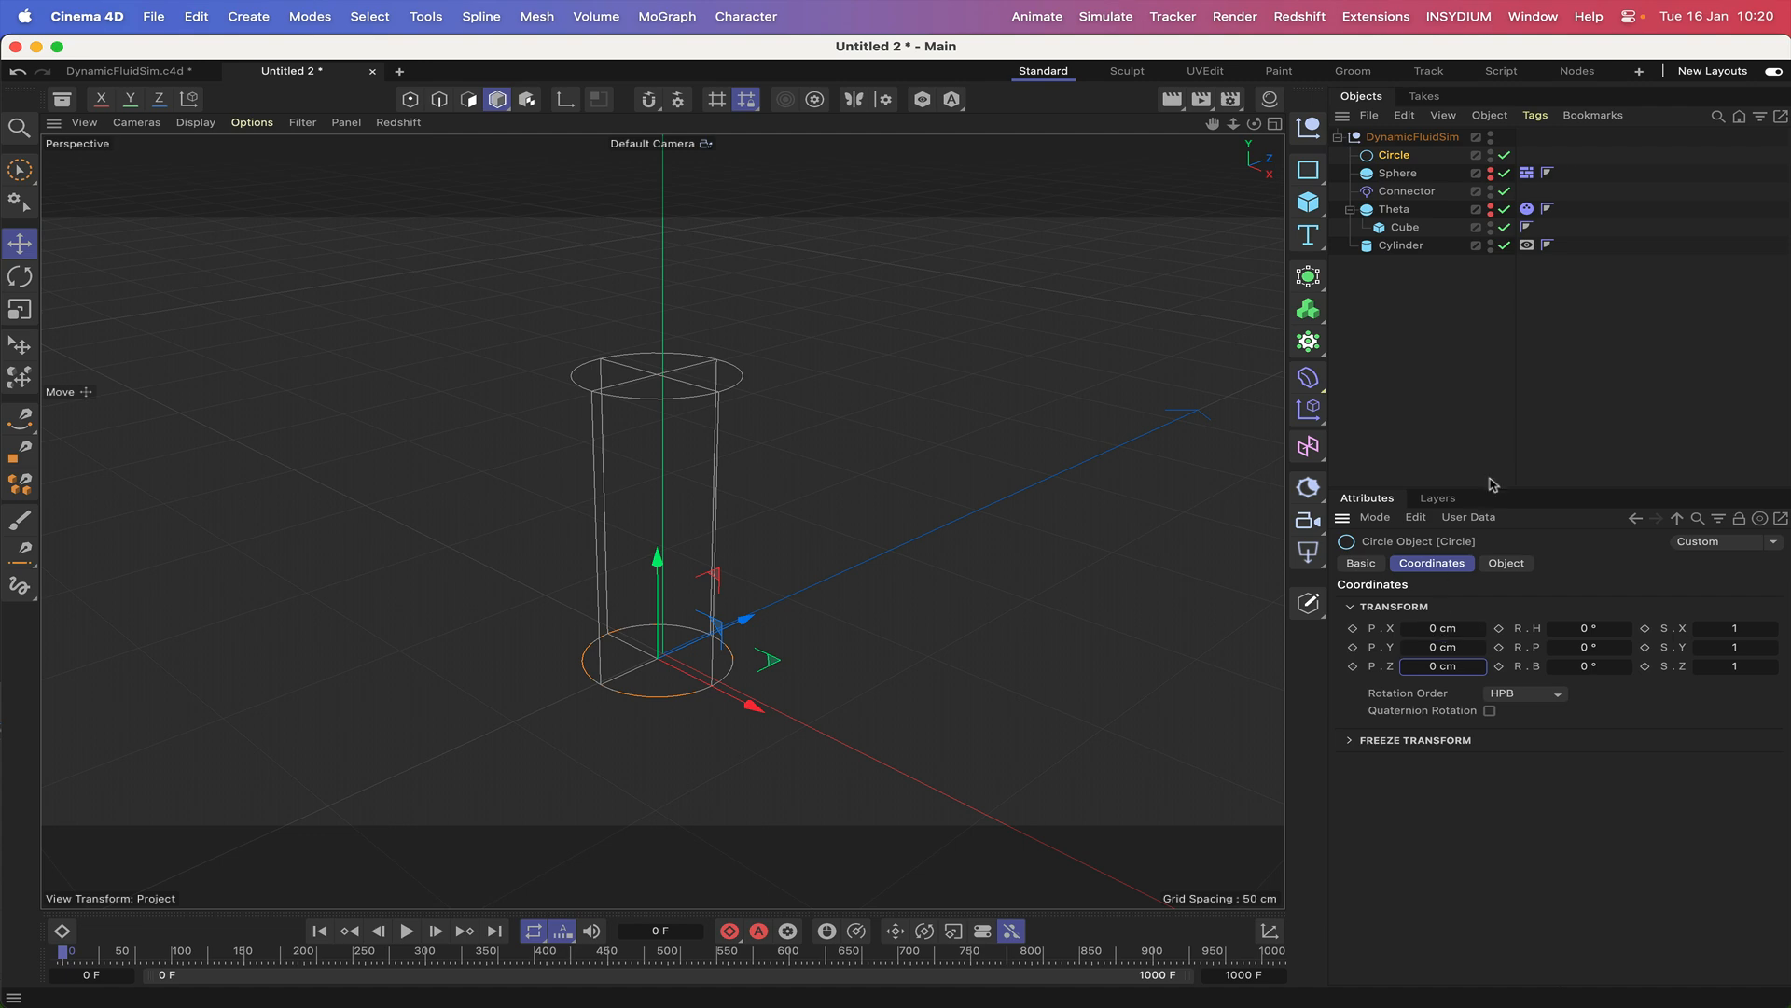
# Set the X and Z positions of the DynamicFluidSim null to 0 cm.
pyautogui.click(1395, 136)
pyautogui.click(1437, 628)
pyautogui.press('0')
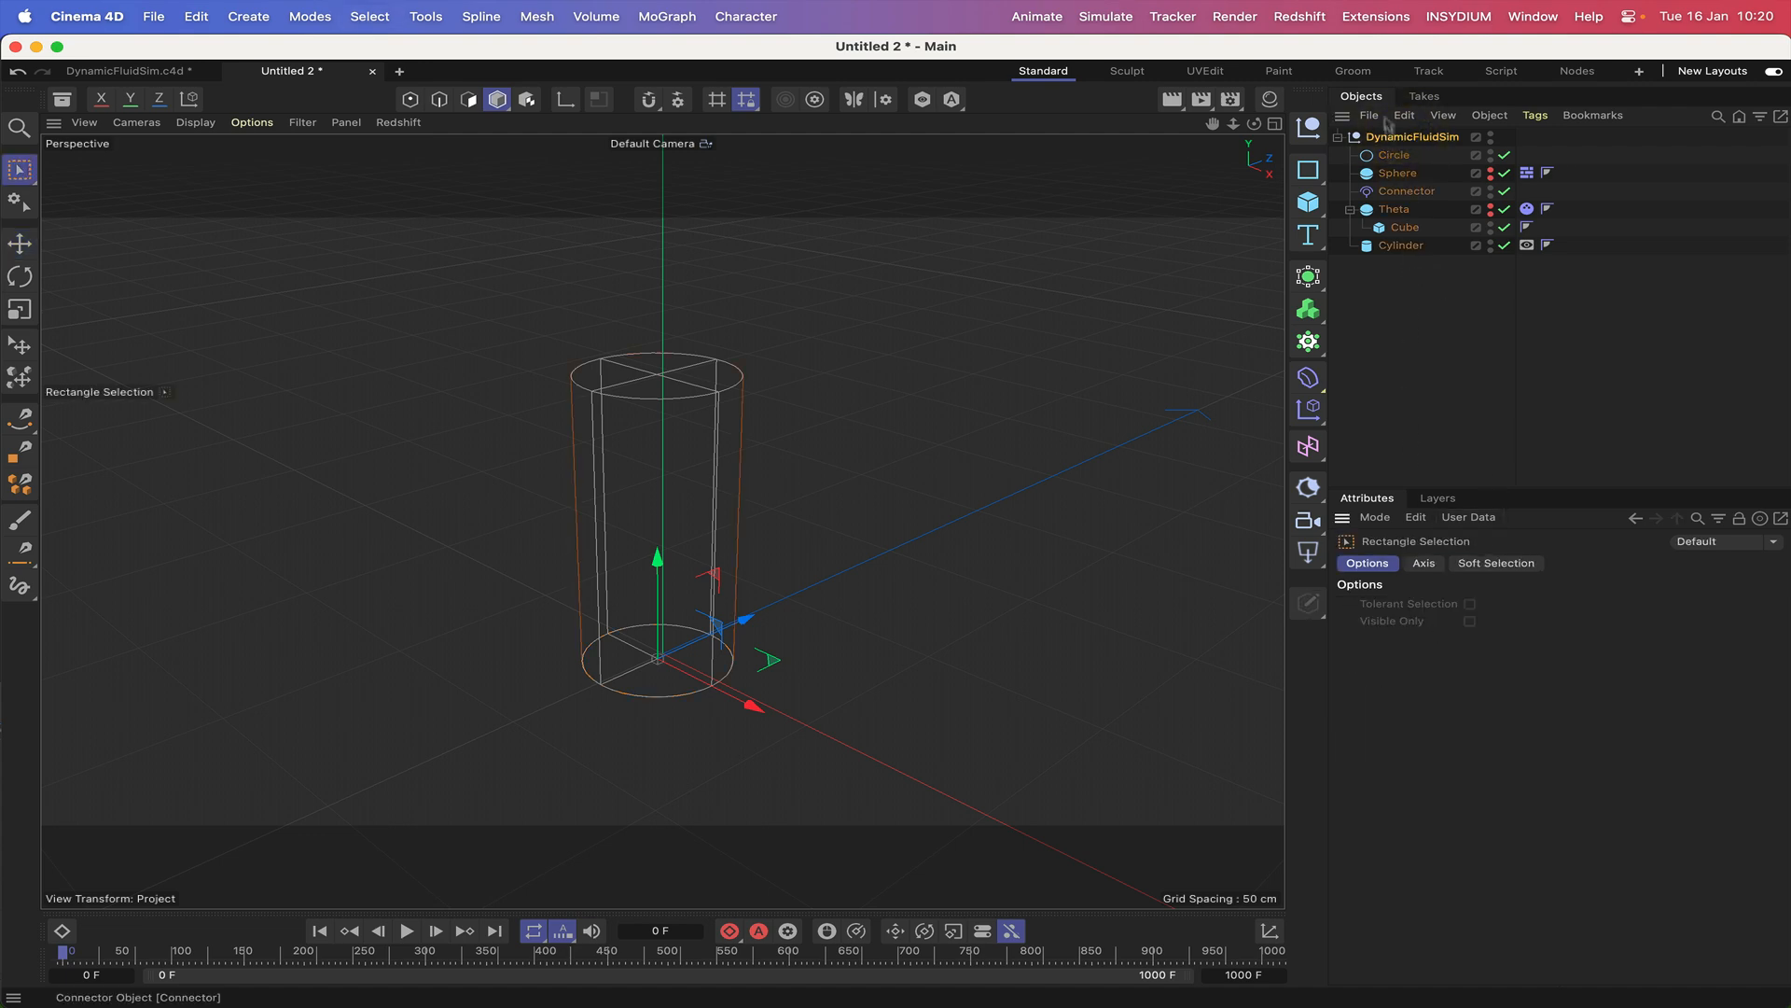
pyautogui.click(1390, 139)
pyautogui.click(1437, 630)
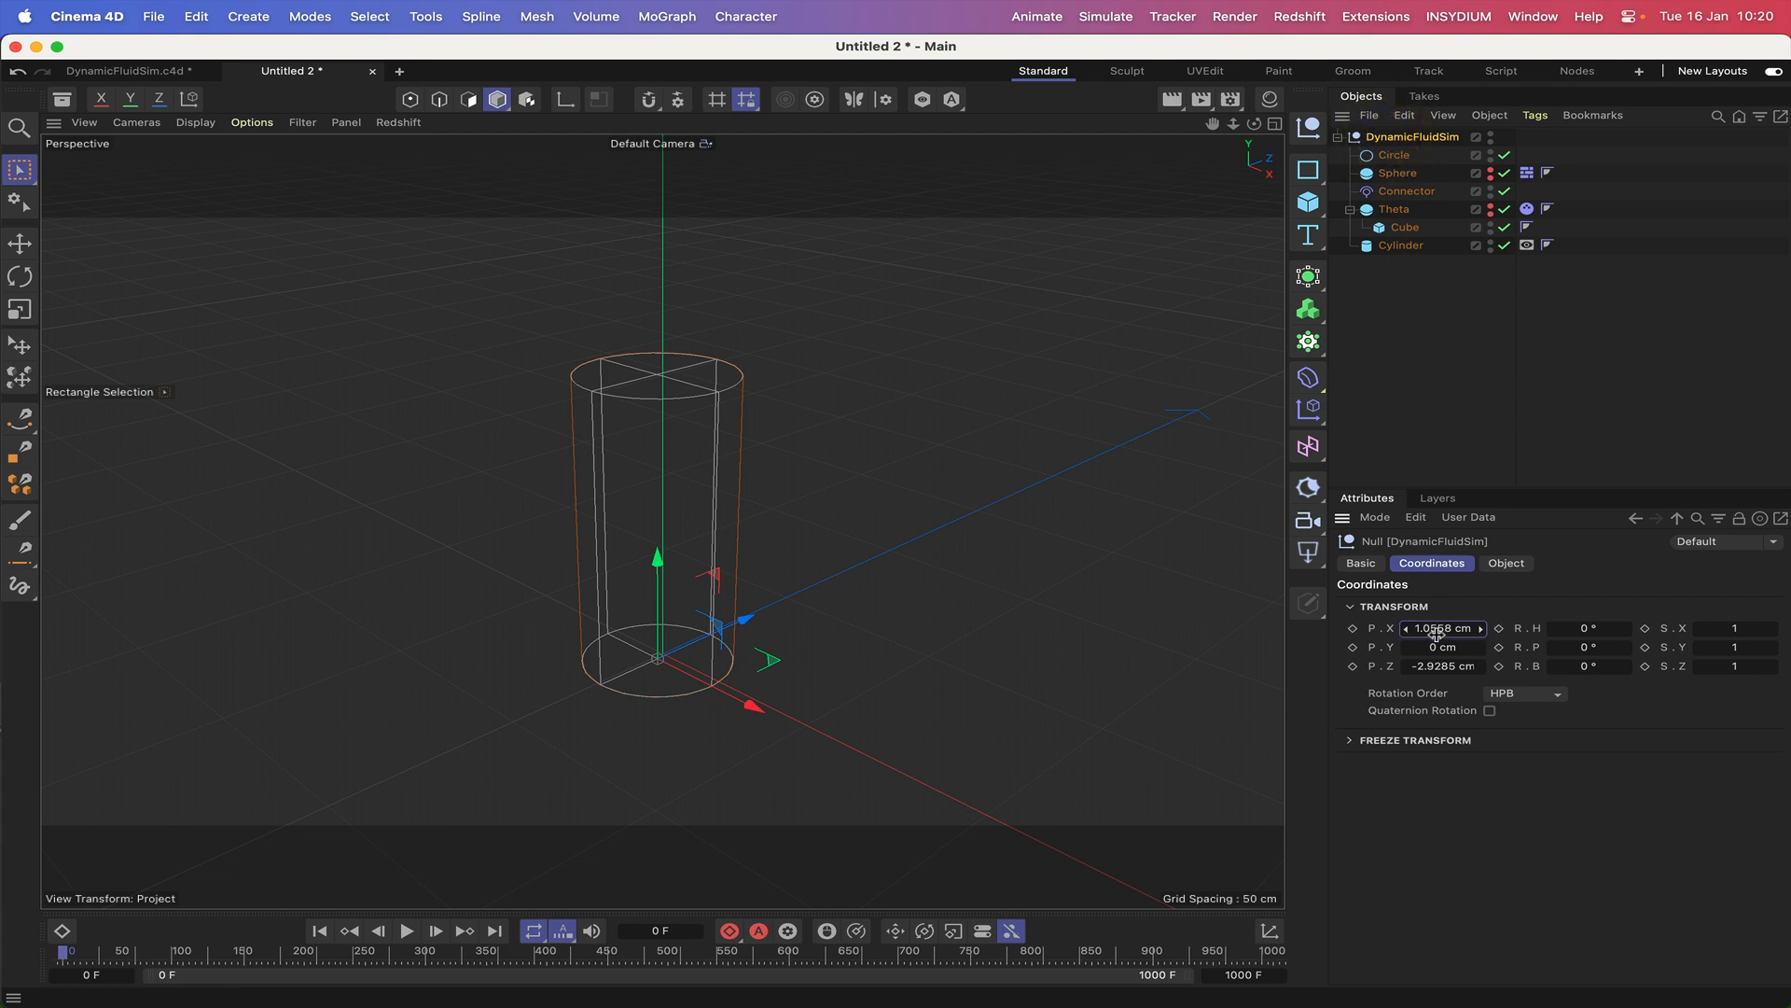
pyautogui.write('0')
pyautogui.press('Return')
pyautogui.click(1436, 668)
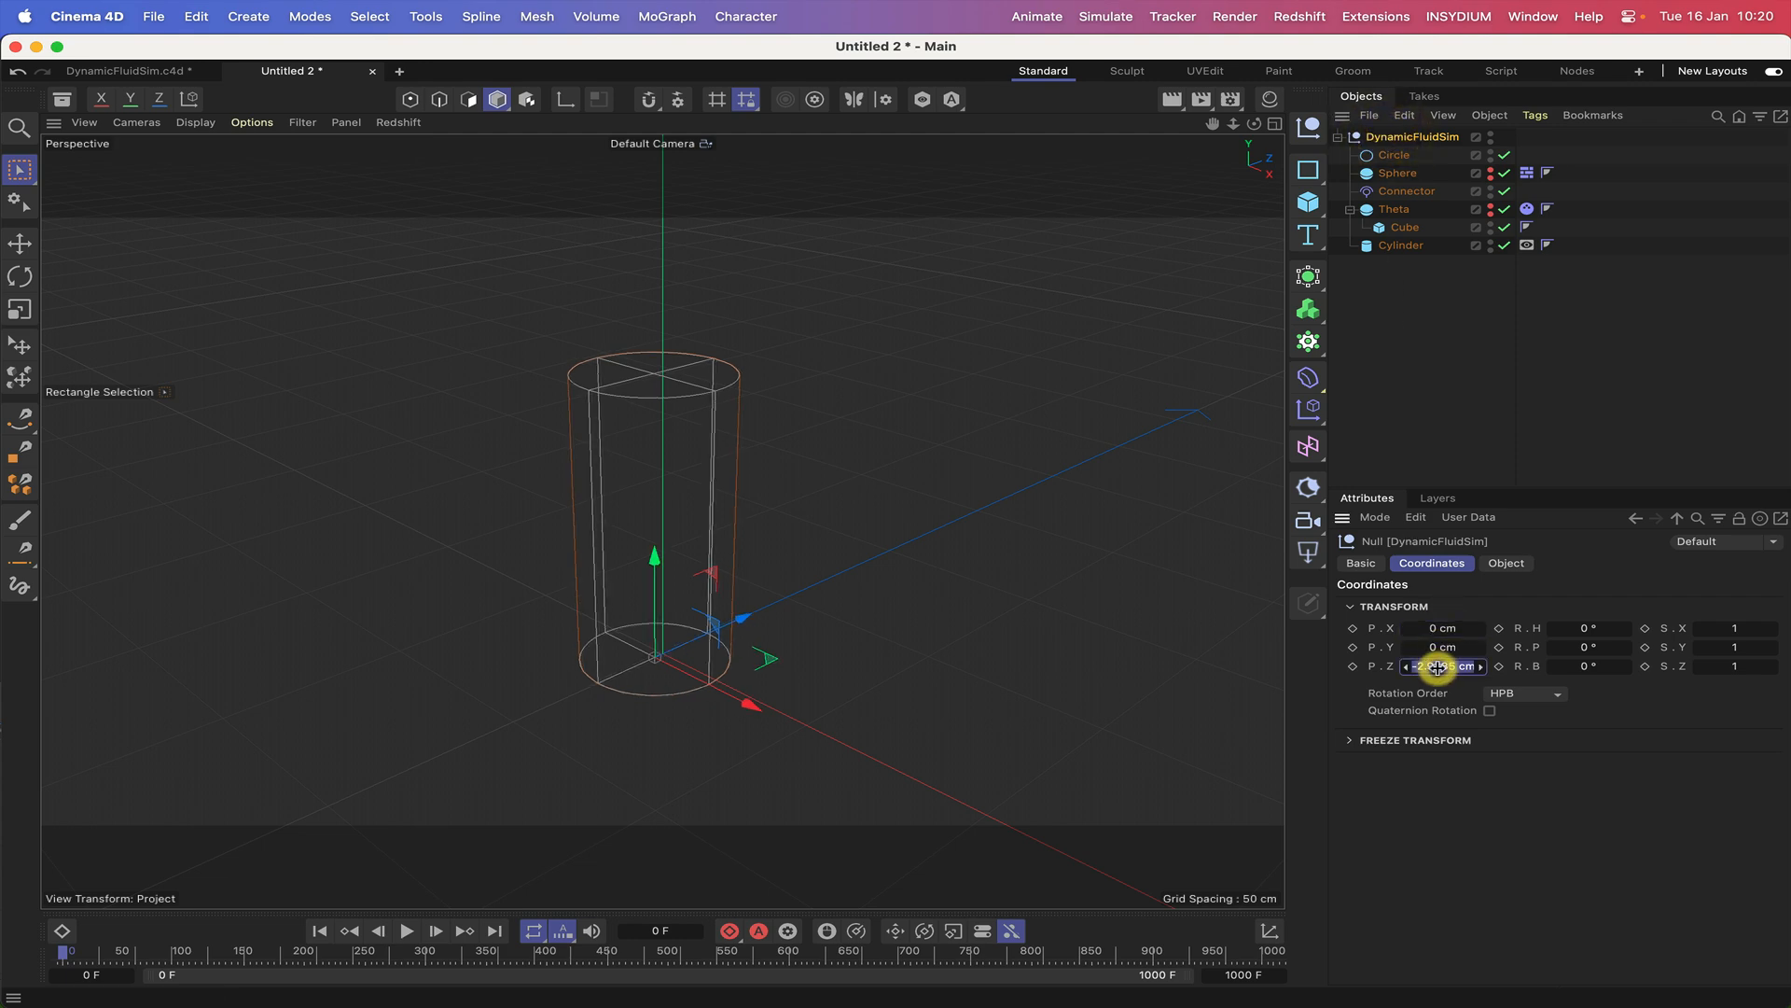
pyautogui.write('0')
pyautogui.press('Return')
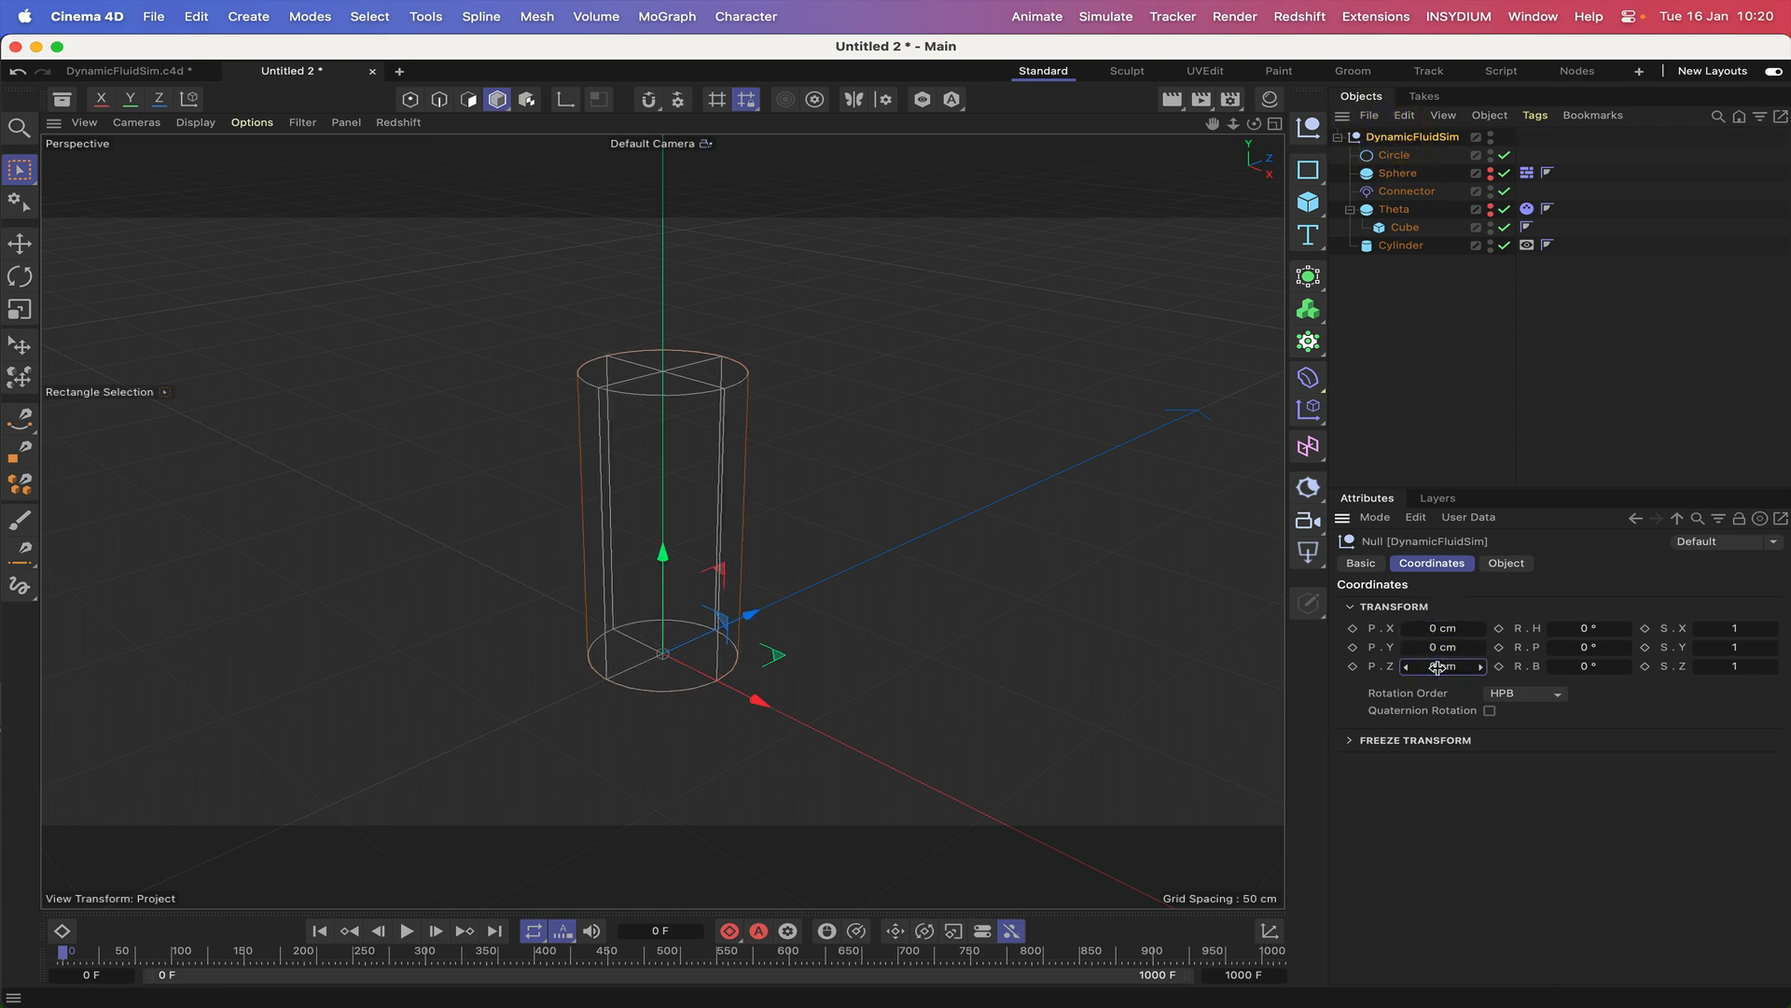
# Raise the circle inside the cylinder by setting its Y position to 60 cm.
pyautogui.click(1393, 159)
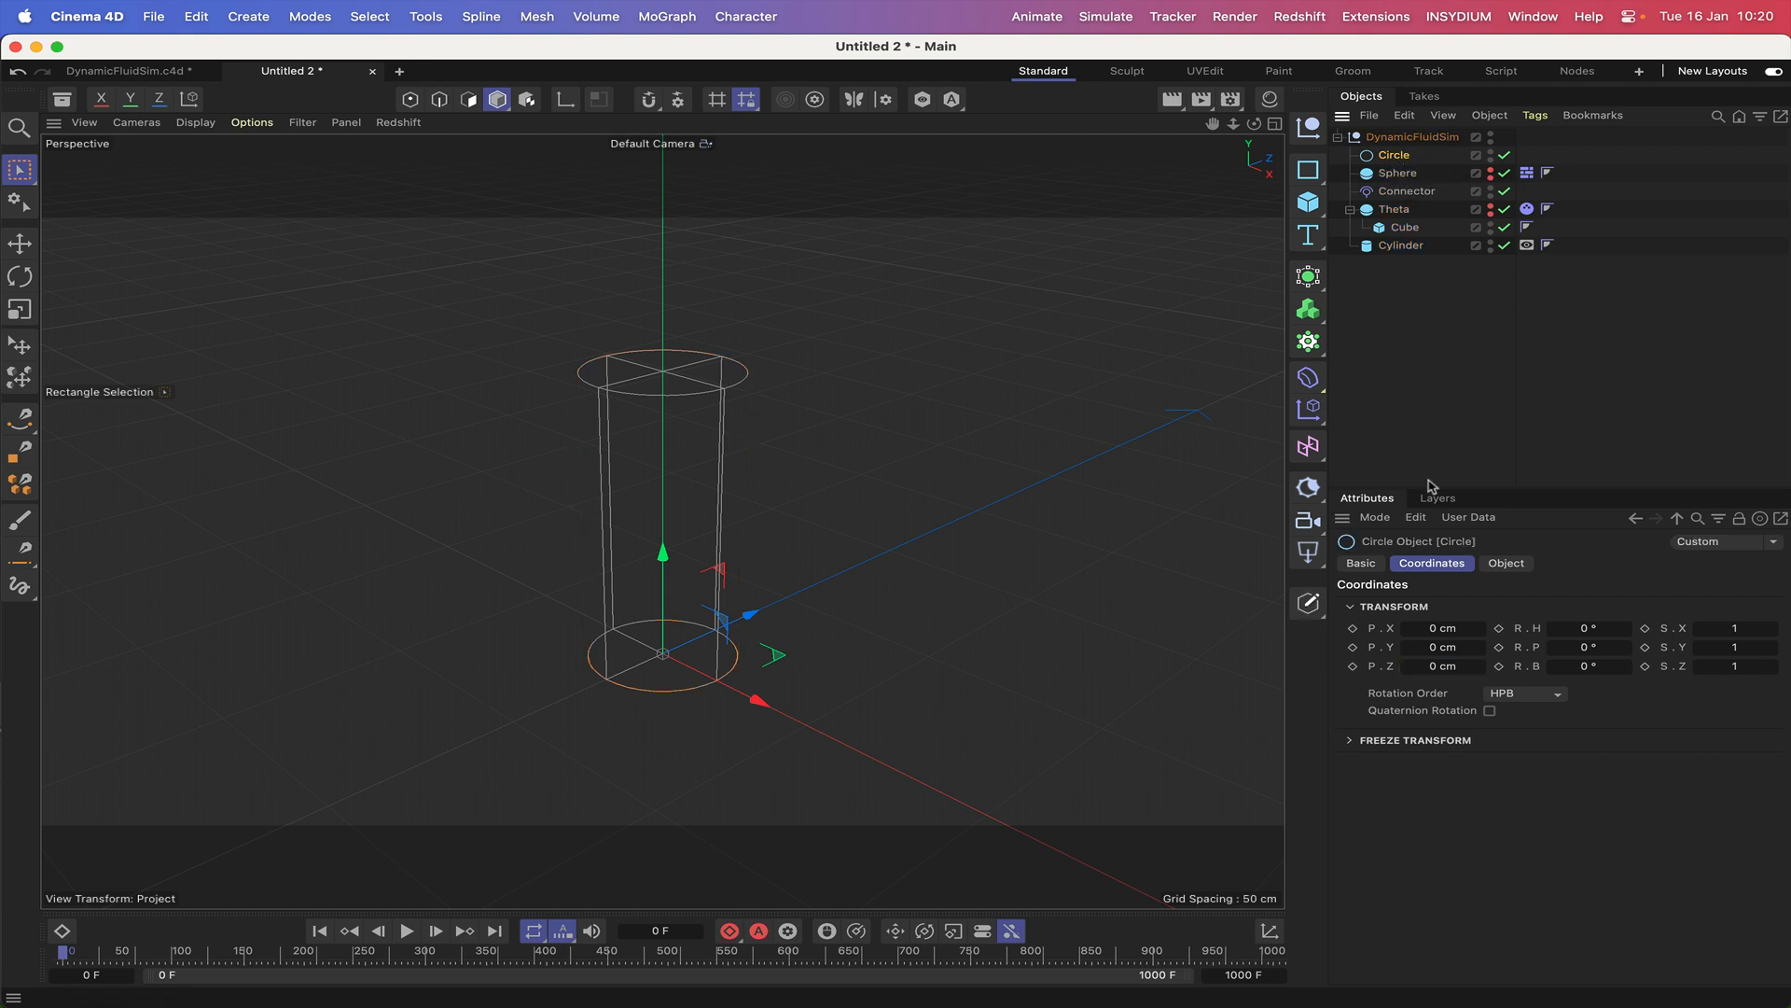
pyautogui.click(1434, 648)
pyautogui.write('60')
pyautogui.press('Return')
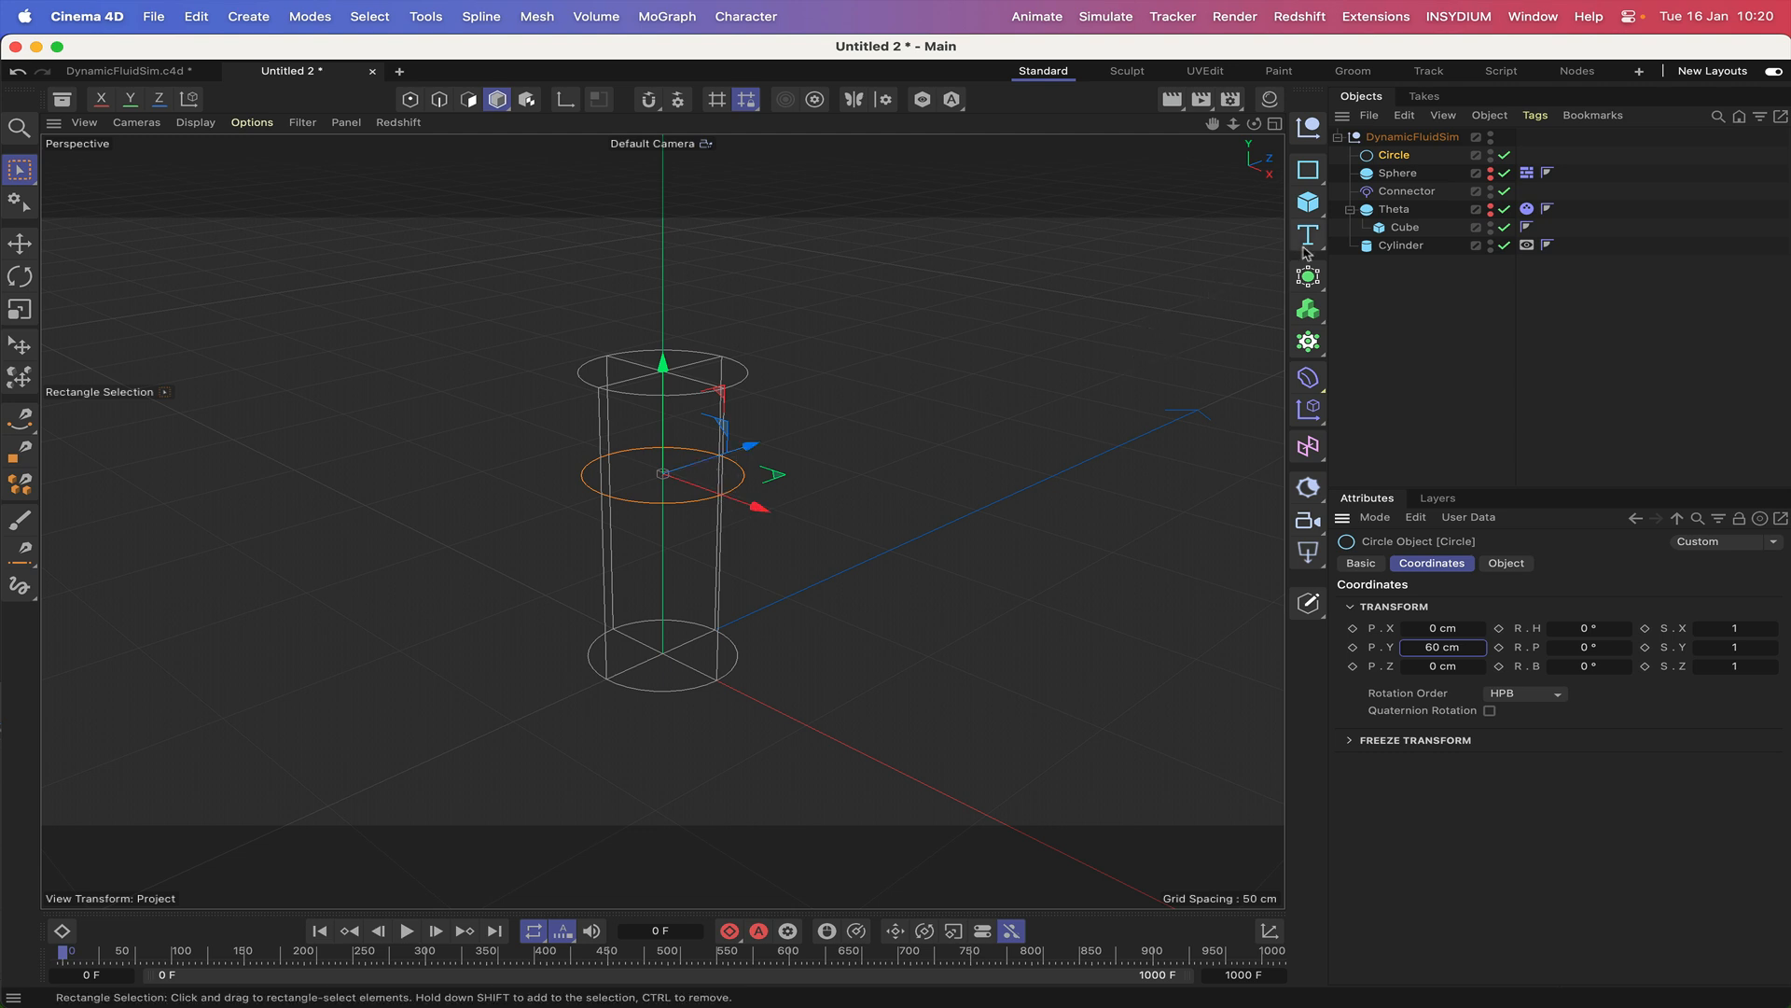
# Duplicate the circle within DynamicFluidSim and set the copy's Y position to 0 cm.
pyautogui.keyDown('ctrl'); pyautogui.moveTo(1395, 158); pyautogui.dragTo(1396, 165); pyautogui.keyUp('ctrl')
pyautogui.click(1442, 647)
pyautogui.write('0')
pyautogui.press('Return')
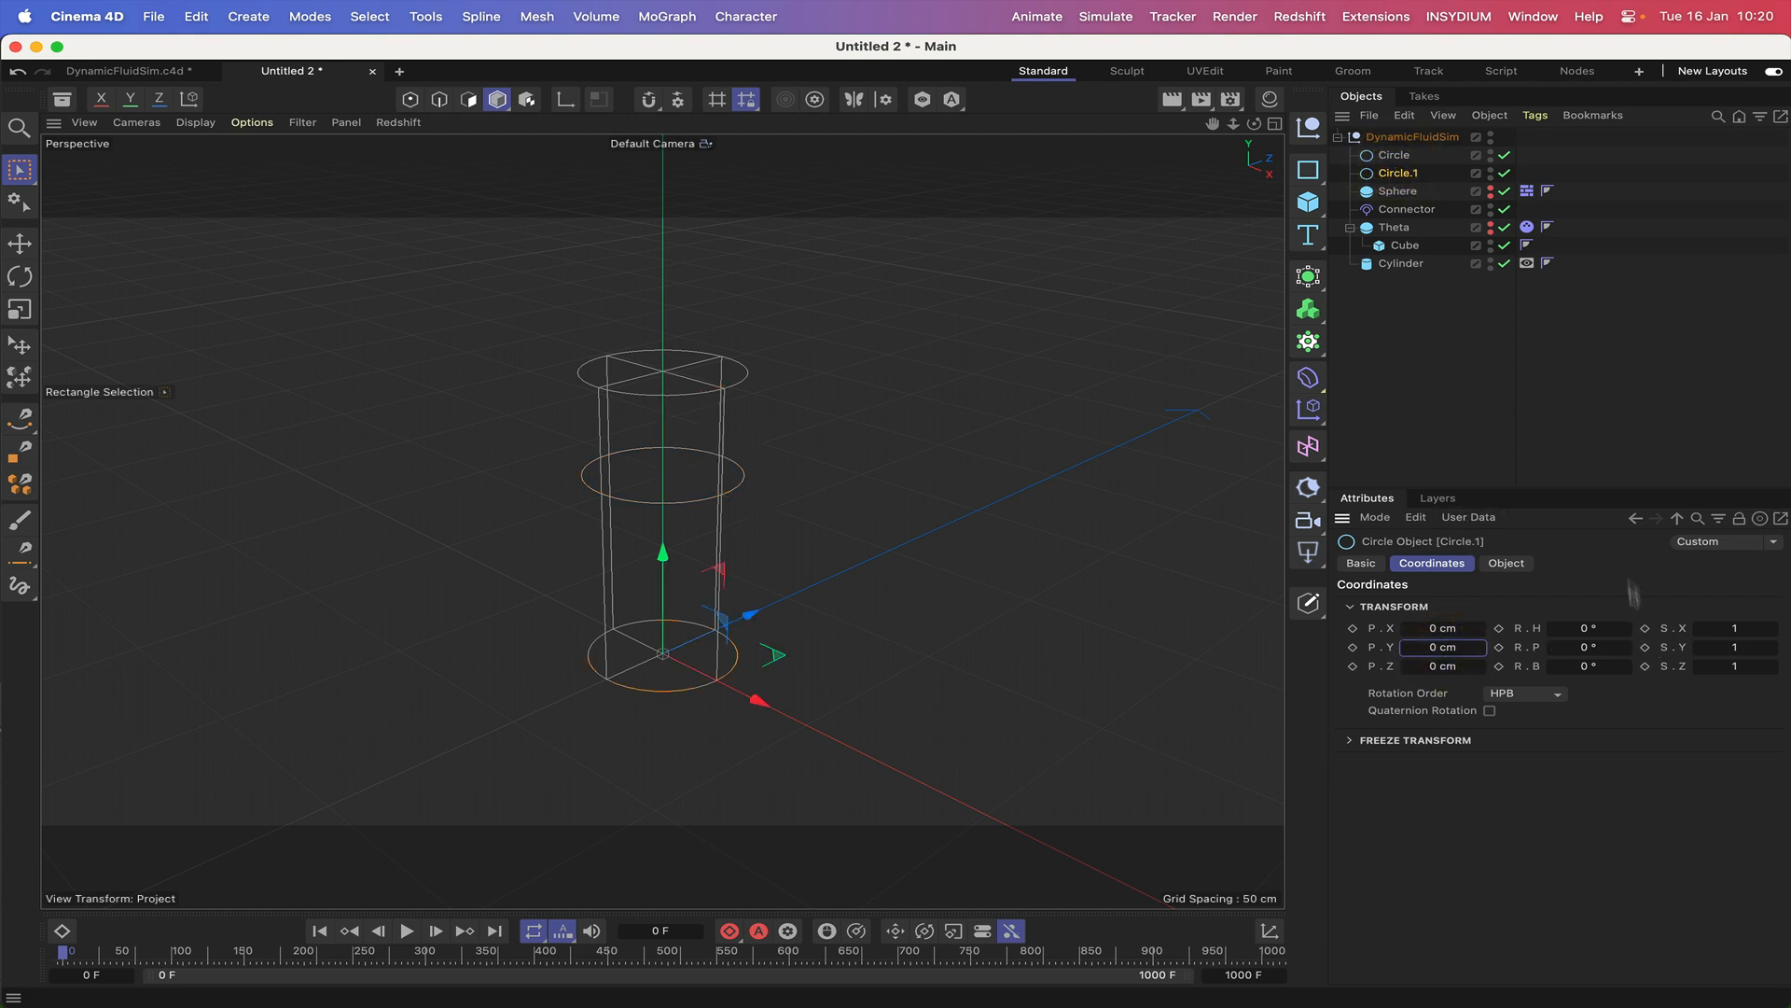
# Loft the two circles together and turn off the loft's start cap.
pyautogui.moveTo(1428, 156); pyautogui.dragTo(1398, 174)
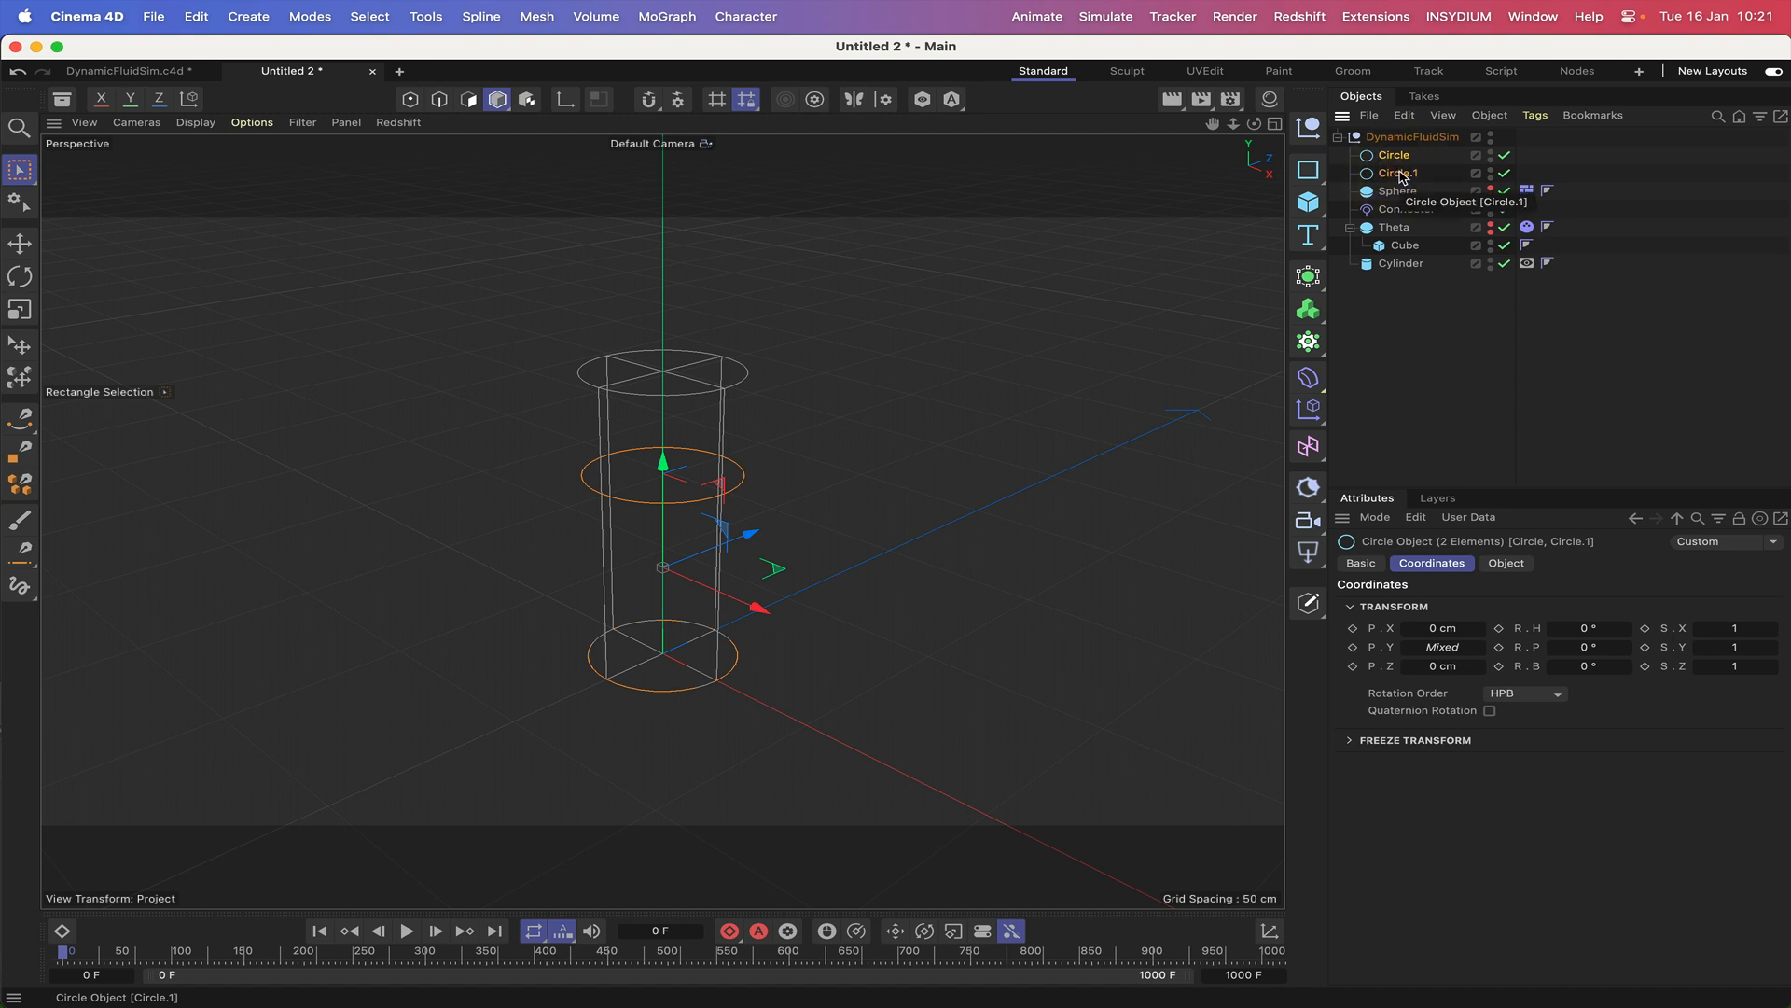
pyautogui.click(1308, 275)
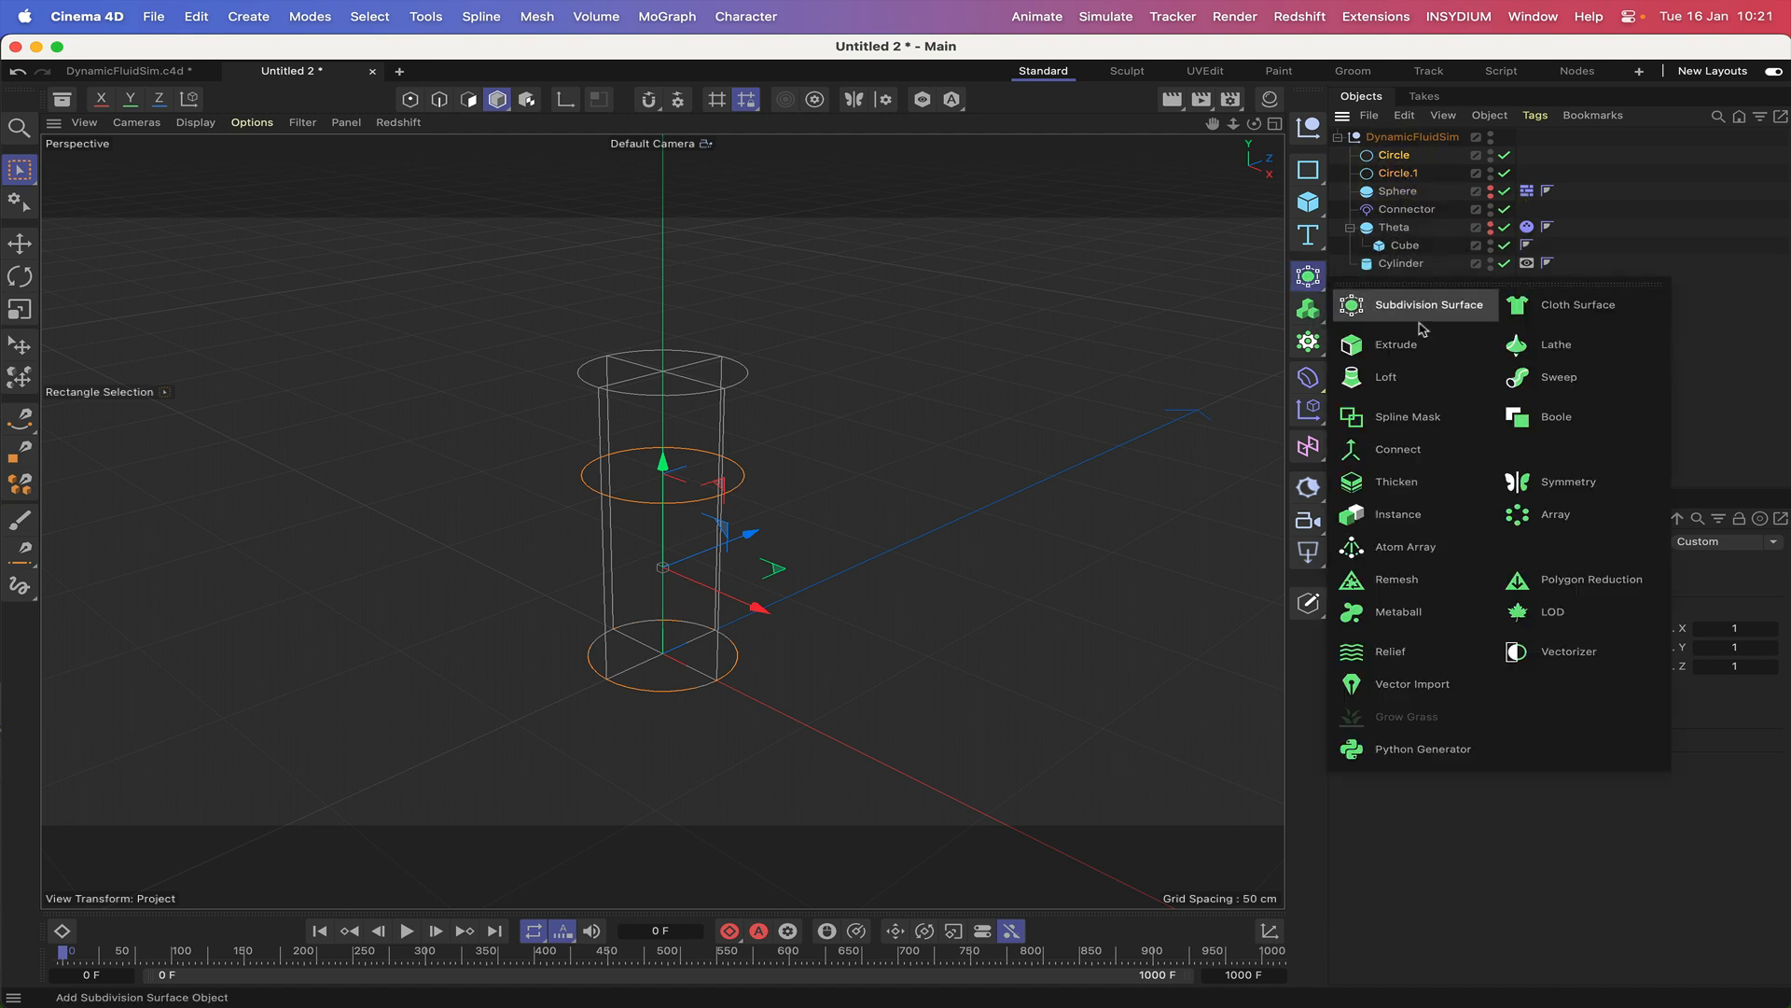
pyautogui.keyDown('alt'); pyautogui.click(1388, 377); pyautogui.keyUp('alt')
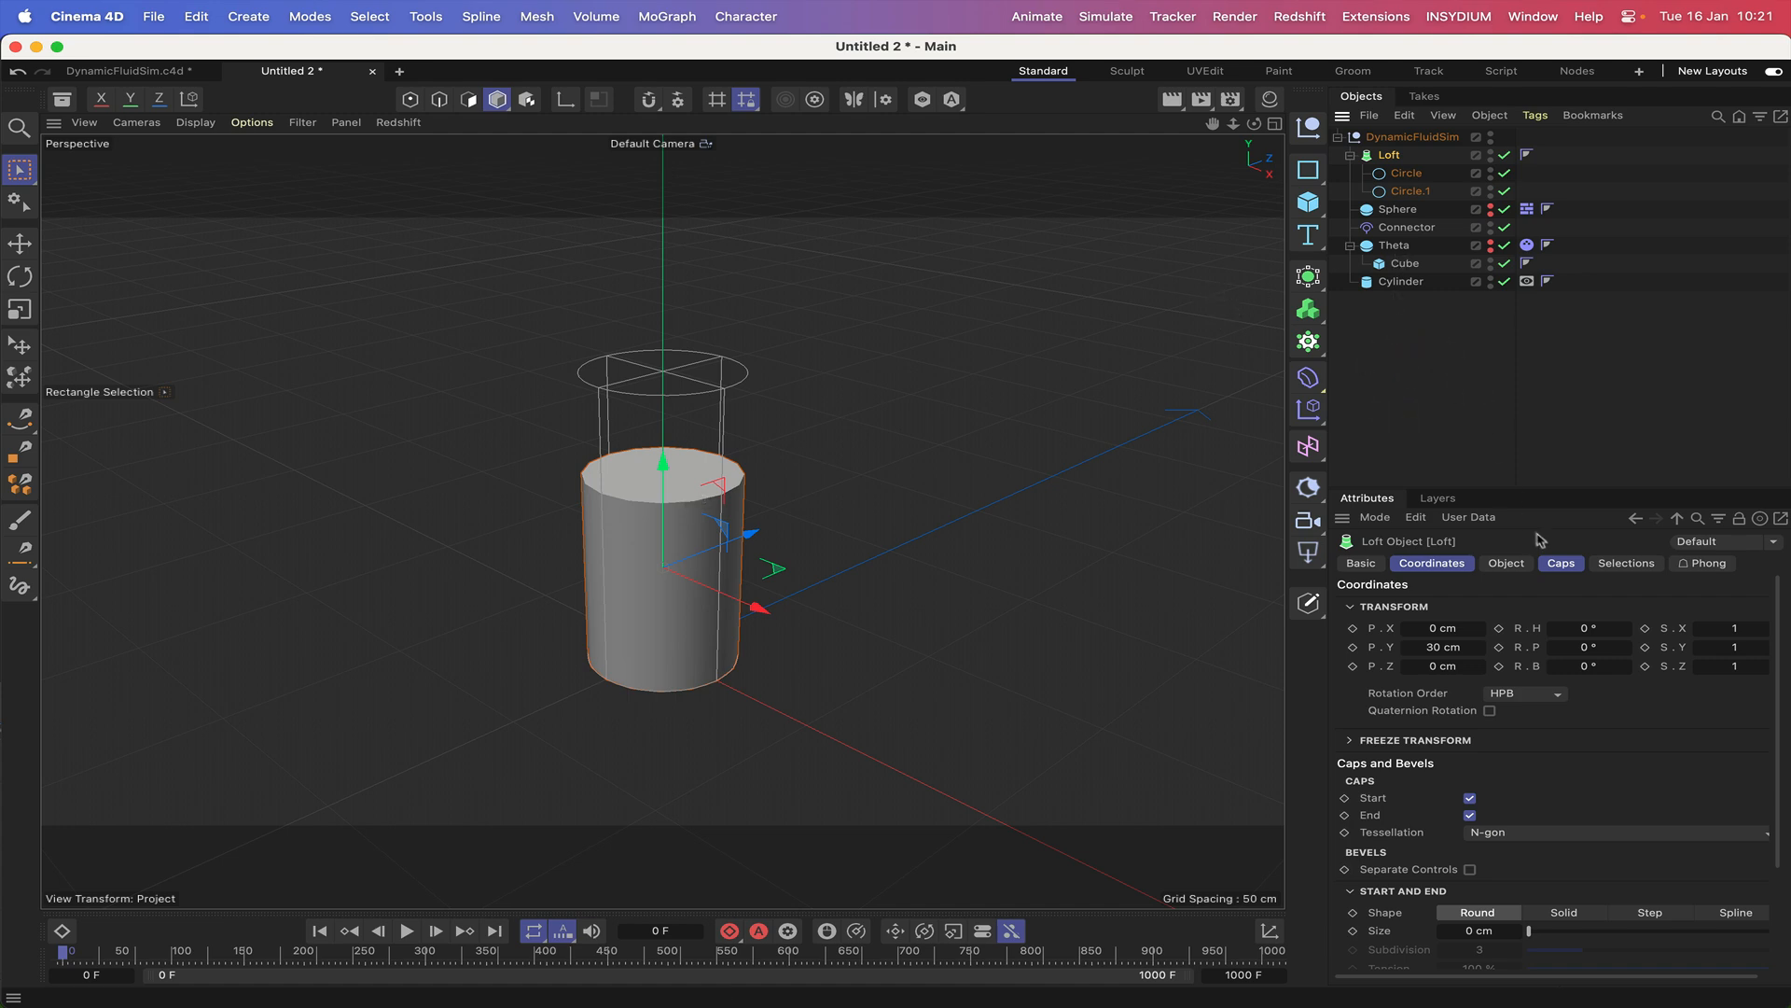
pyautogui.click(1563, 563)
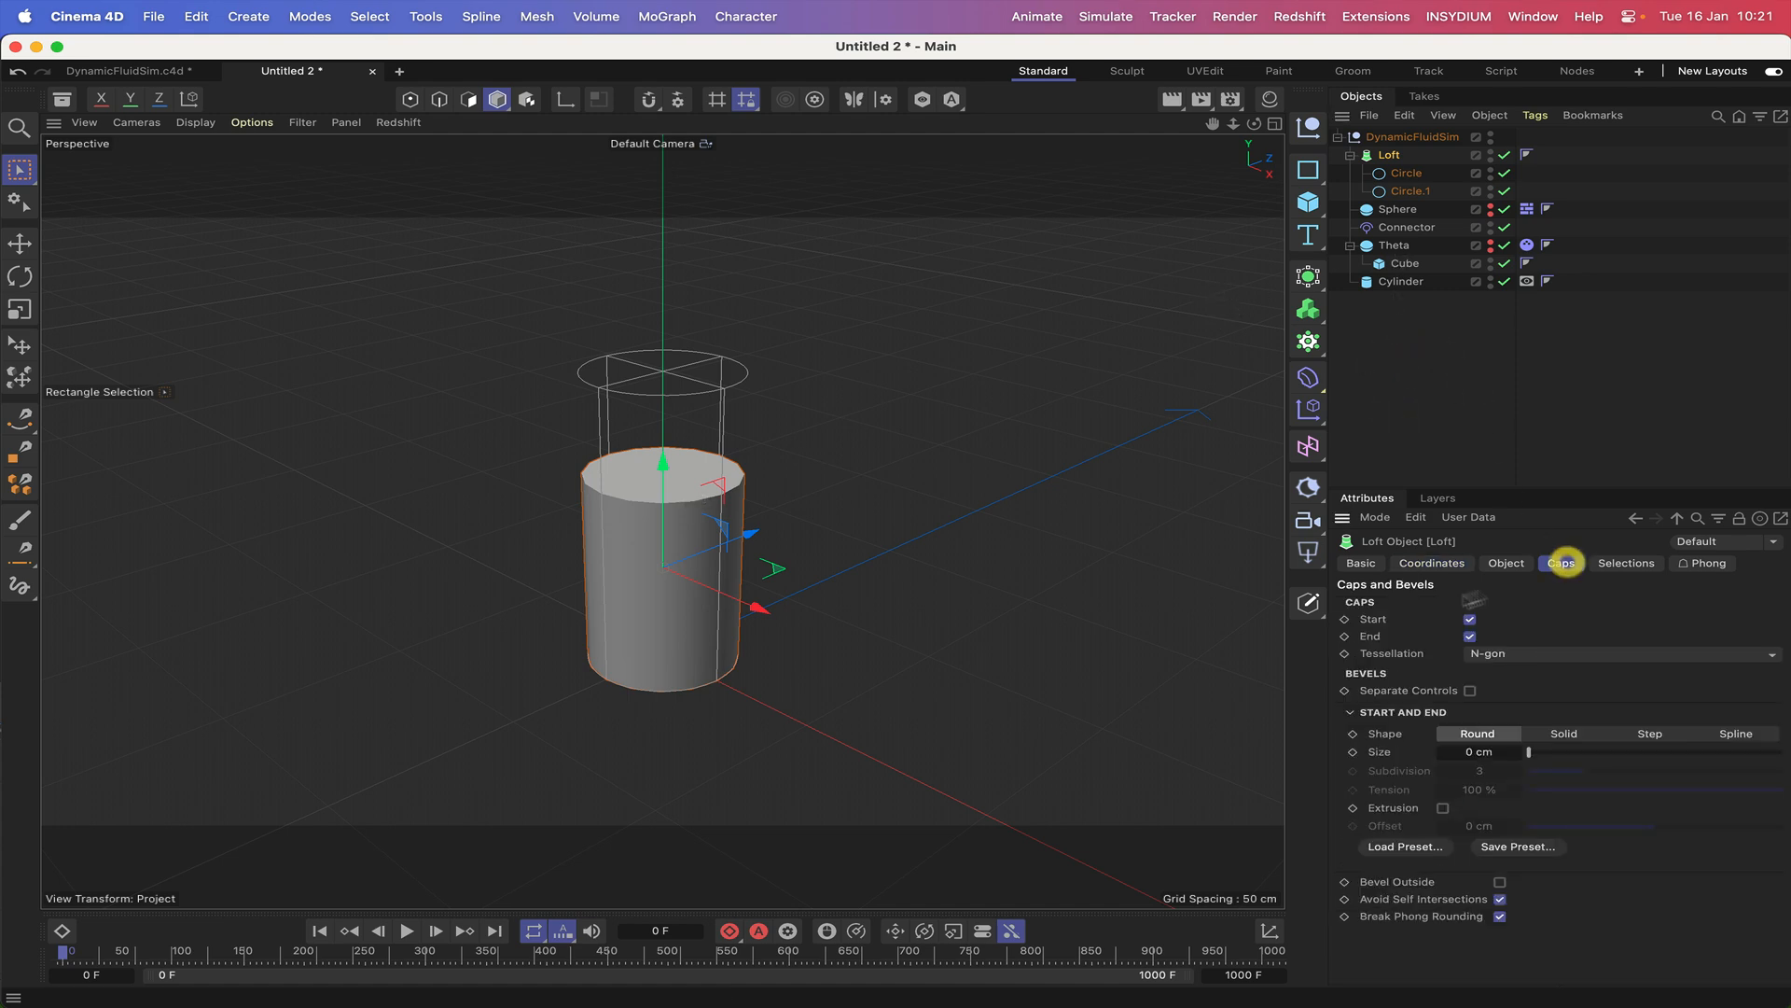
pyautogui.click(1470, 620)
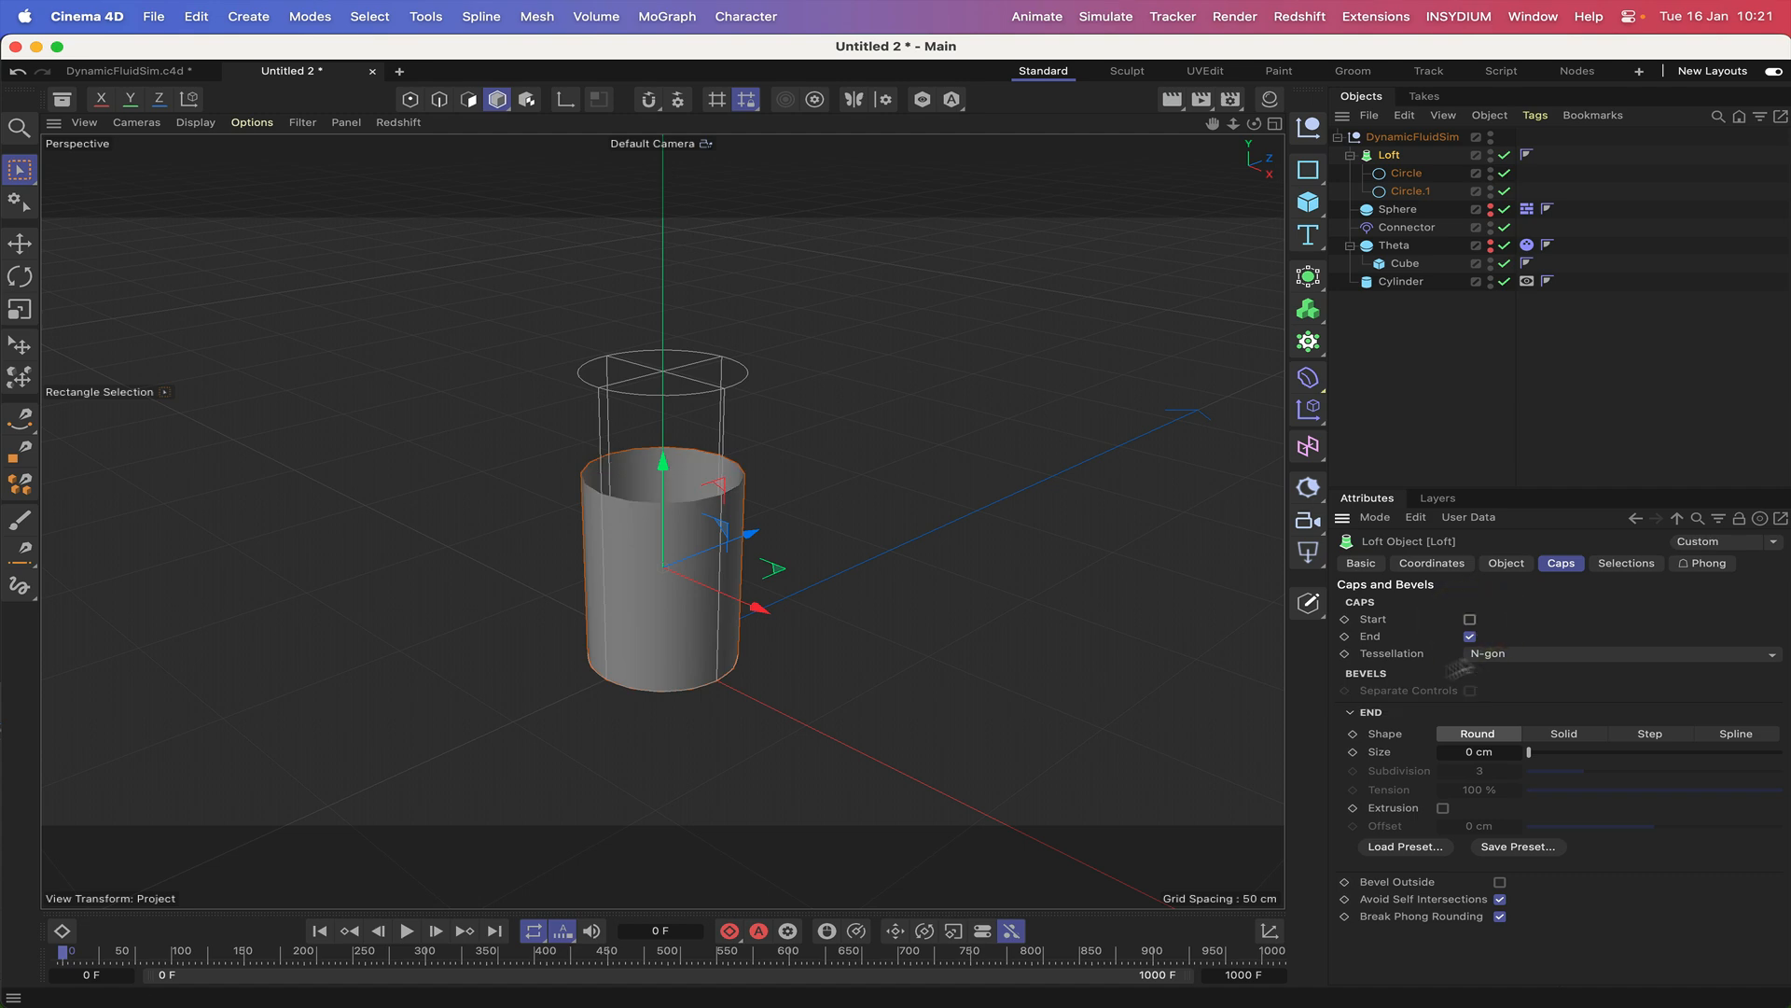
# Open the loft's object properties and display the viewport with Gouraud Shading (Lines).
pyautogui.click(1506, 564)
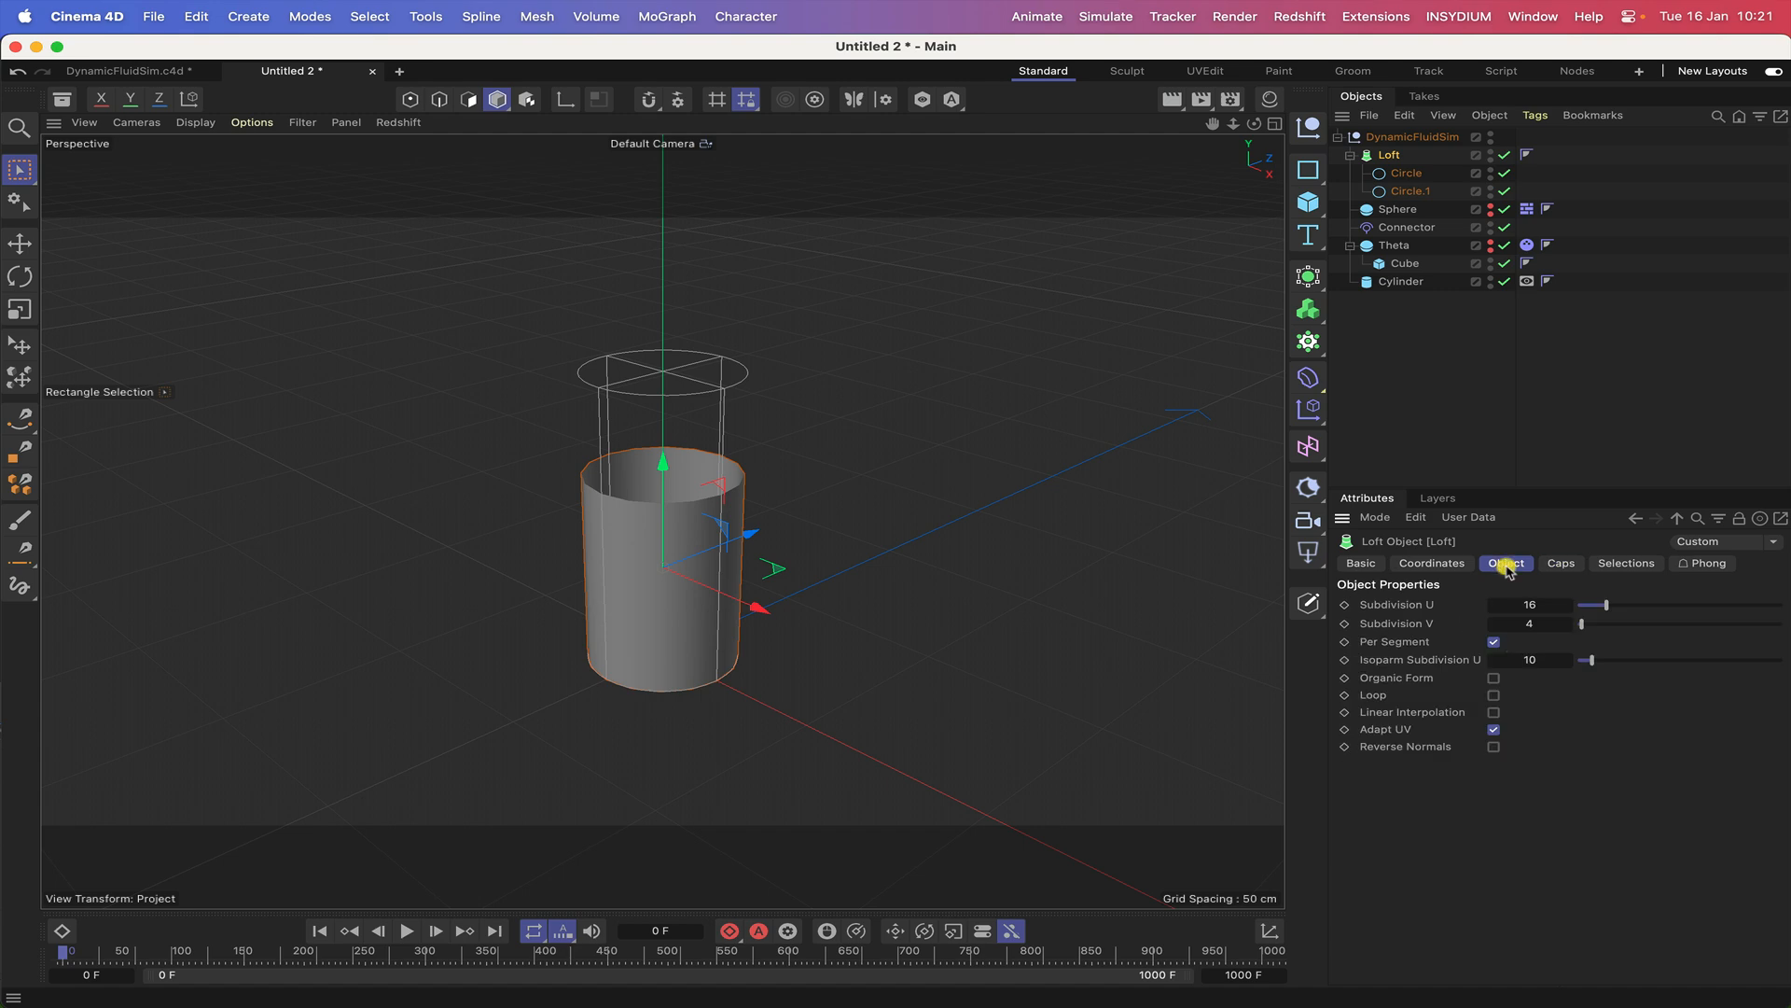
pyautogui.doubleClick(1528, 605)
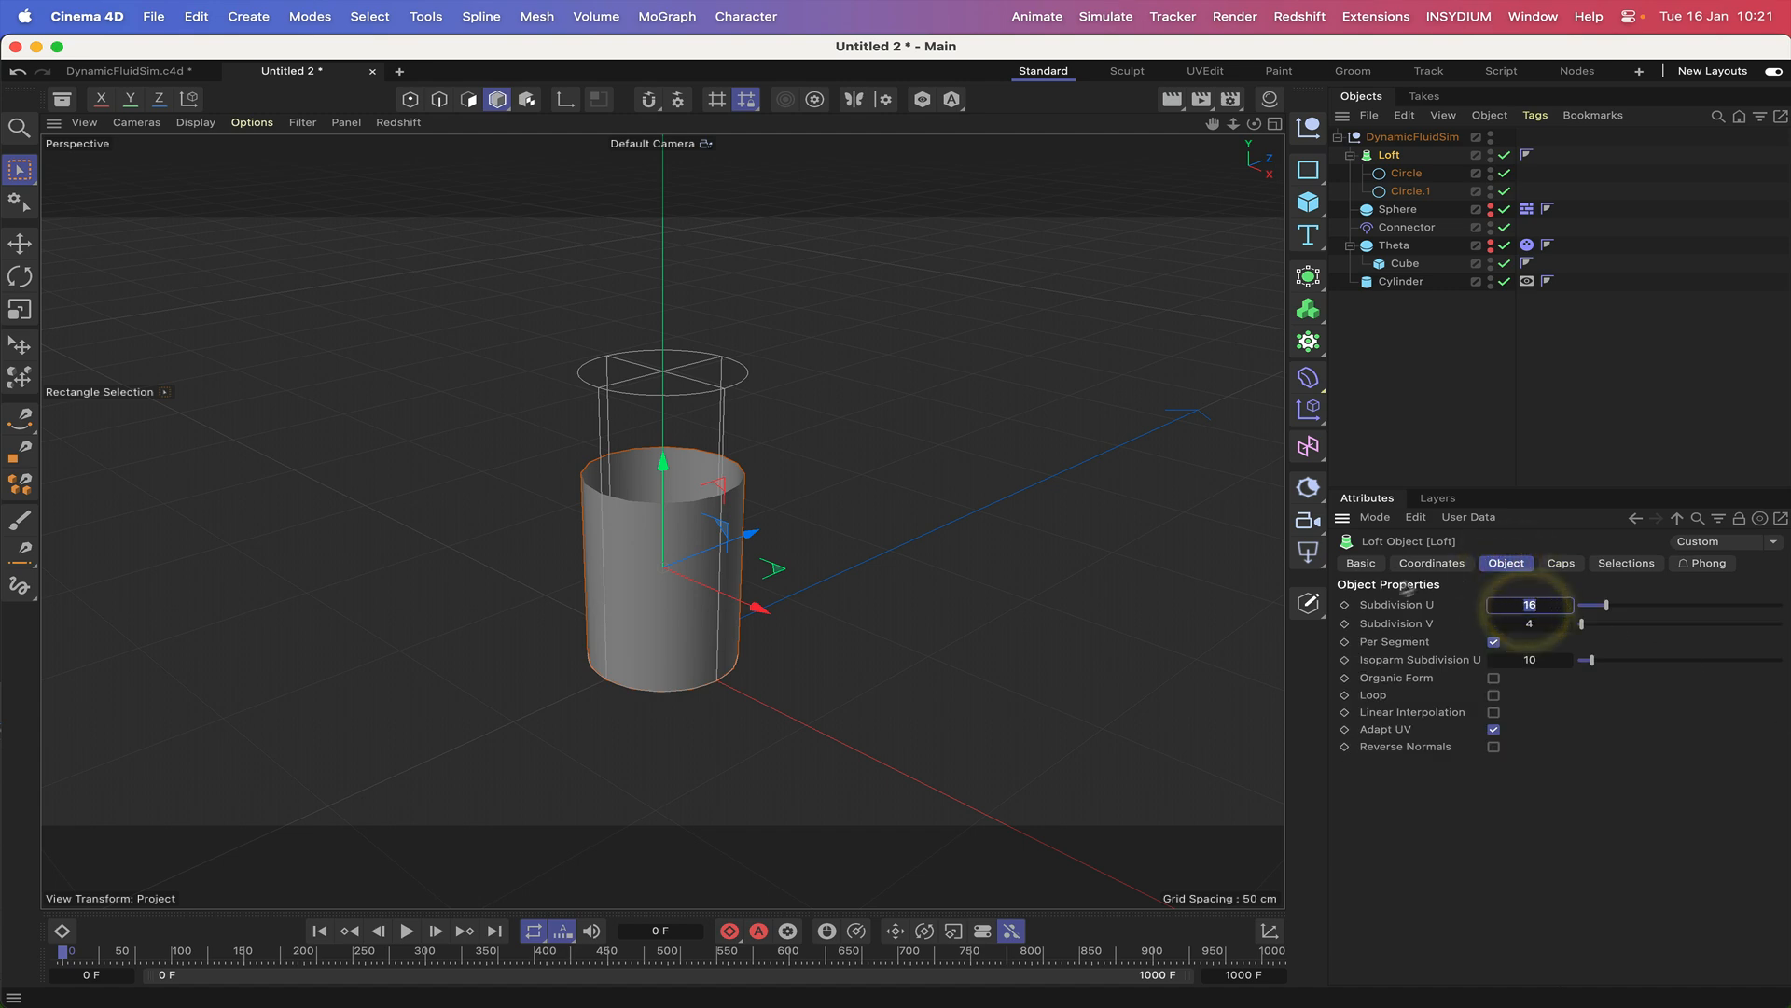
pyautogui.click(195, 122)
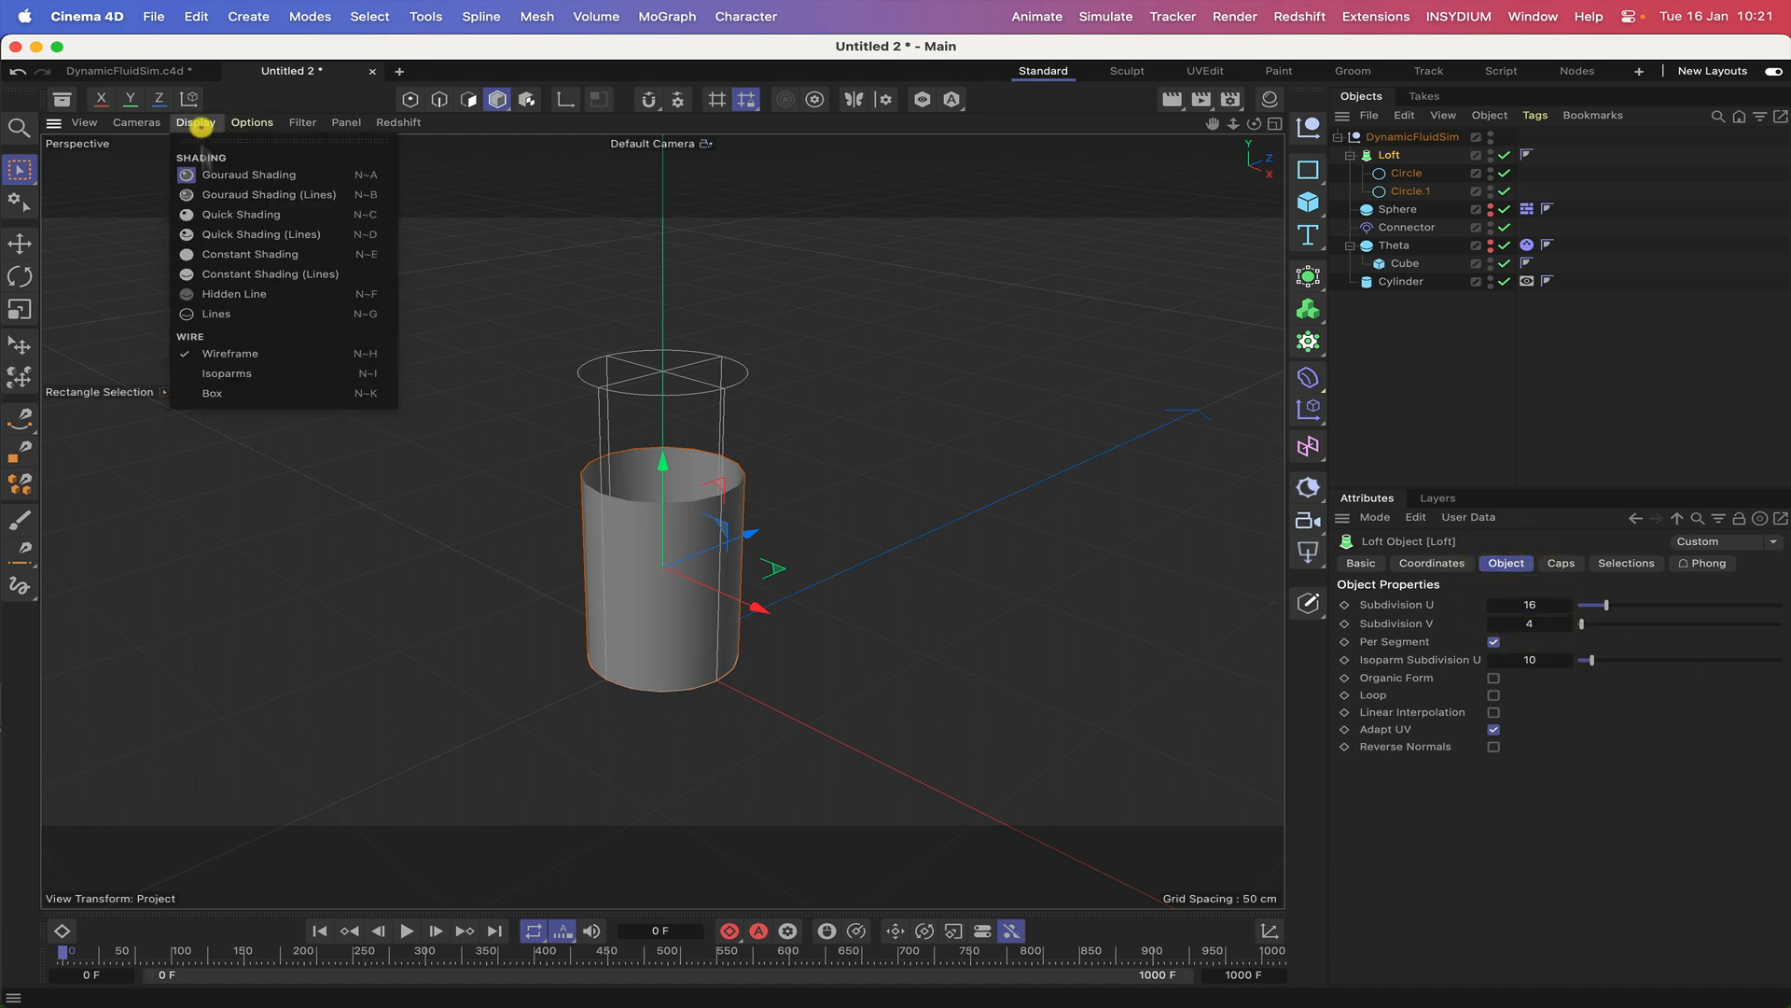
pyautogui.click(214, 197)
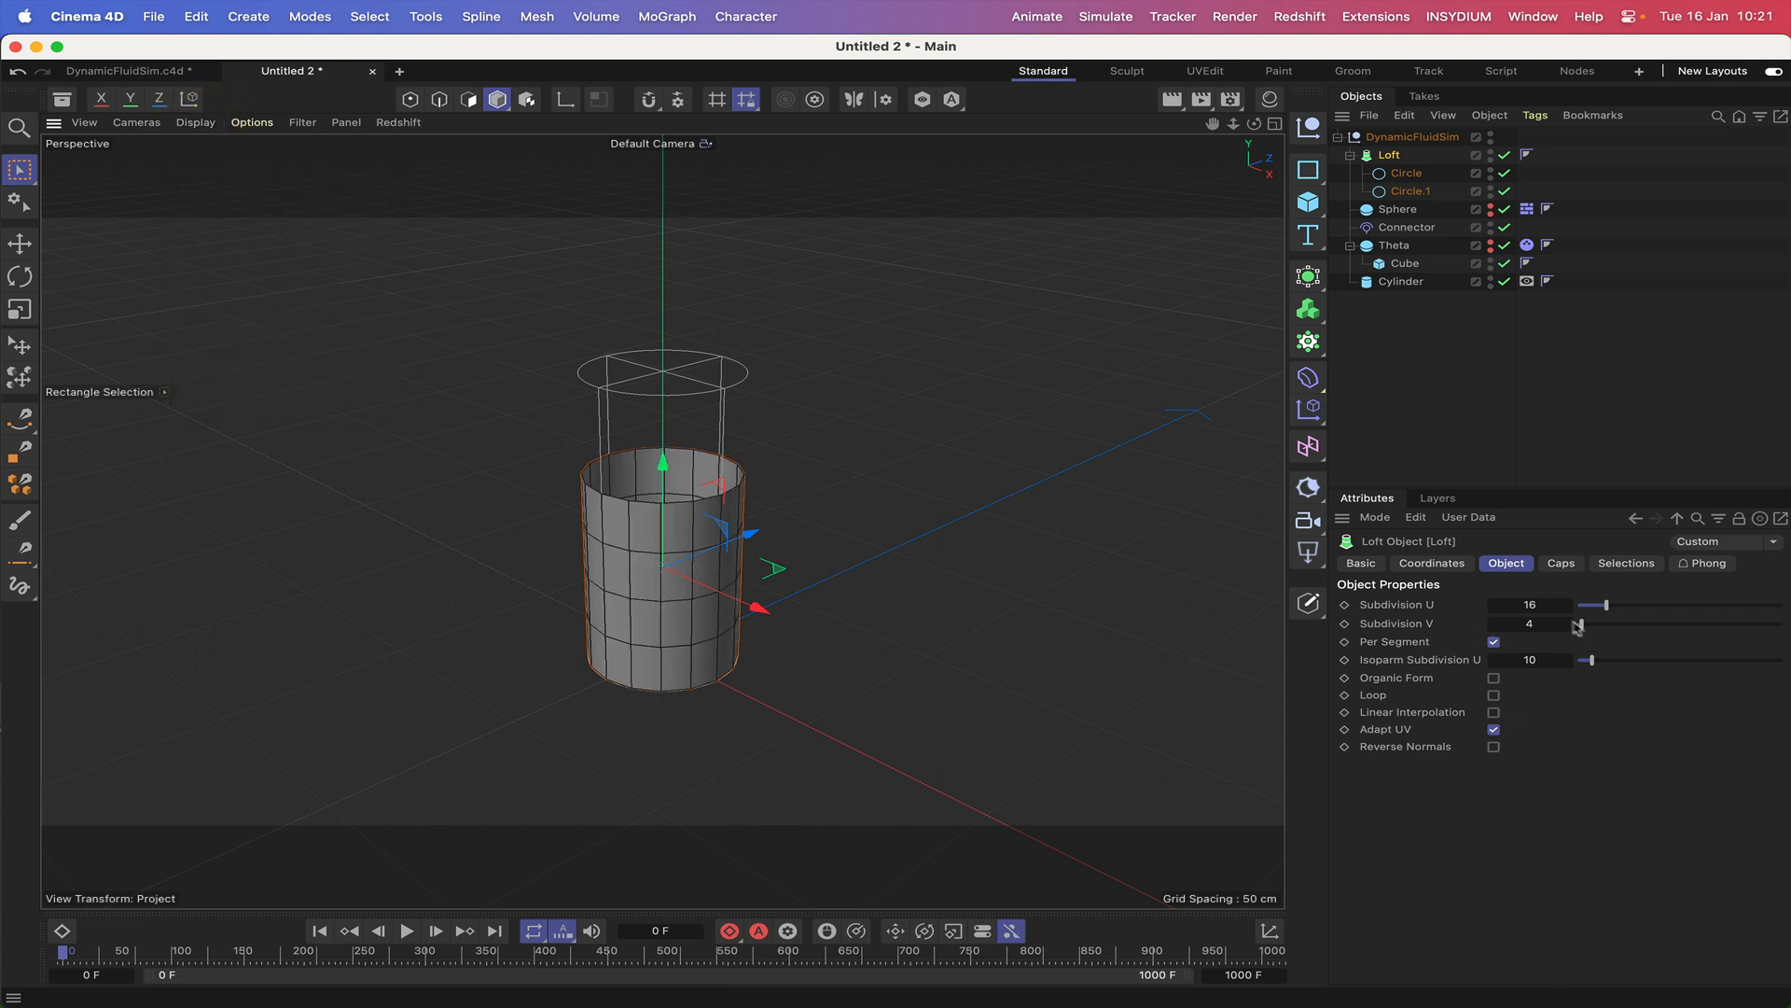
# Set the loft's Subdivision V to 2 and Subdivision U to 60, and switch the viewport wires to Isoparms.
pyautogui.doubleClick(1541, 623)
pyautogui.write('2')
pyautogui.press('Return')
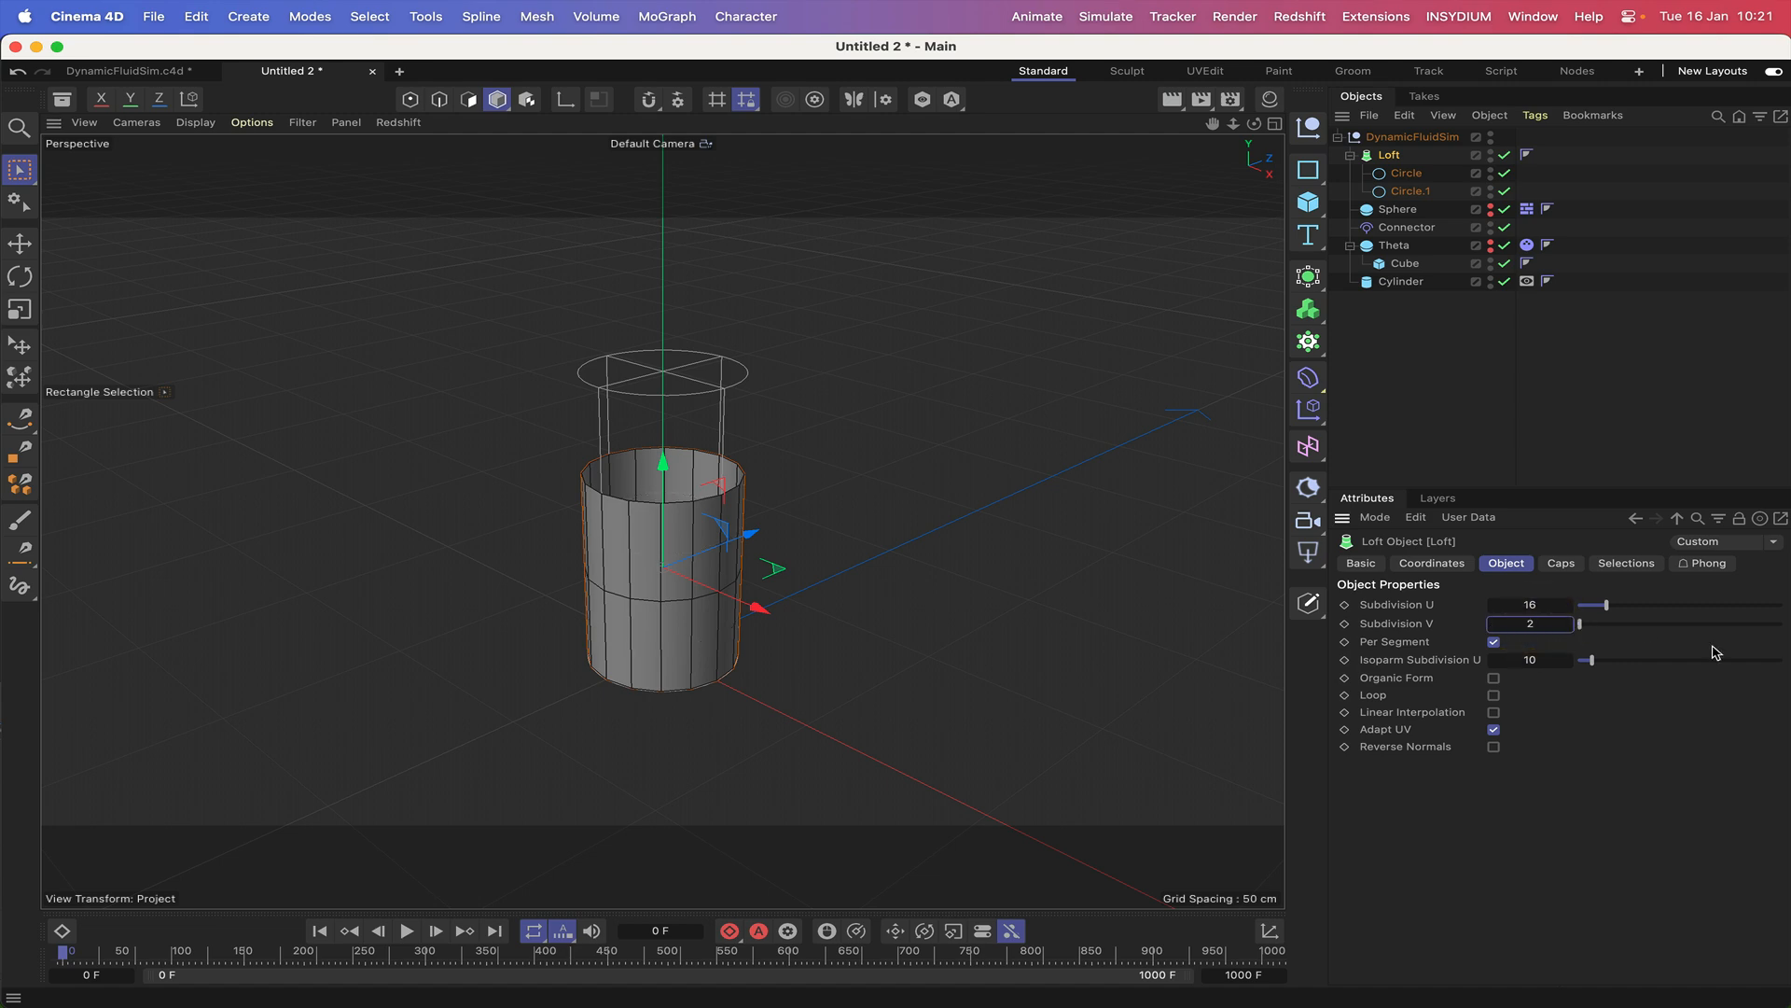
pyautogui.doubleClick(1534, 605)
pyautogui.write('60')
pyautogui.press('Return')
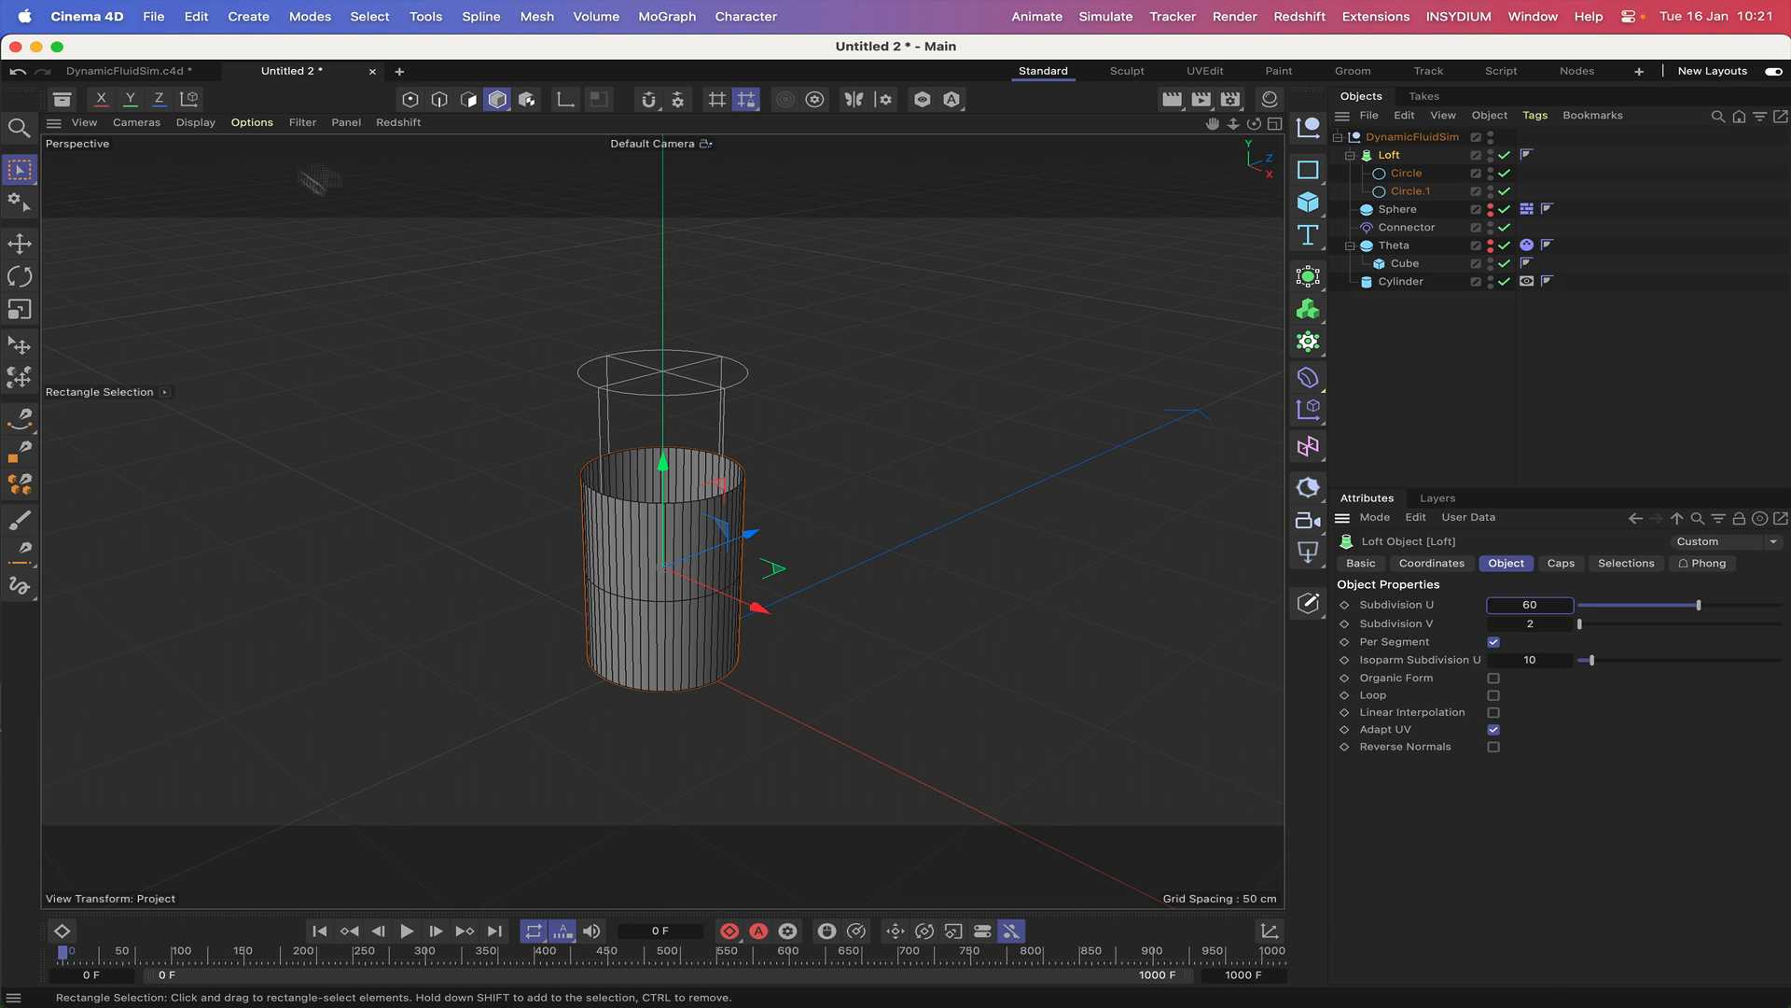
pyautogui.click(195, 124)
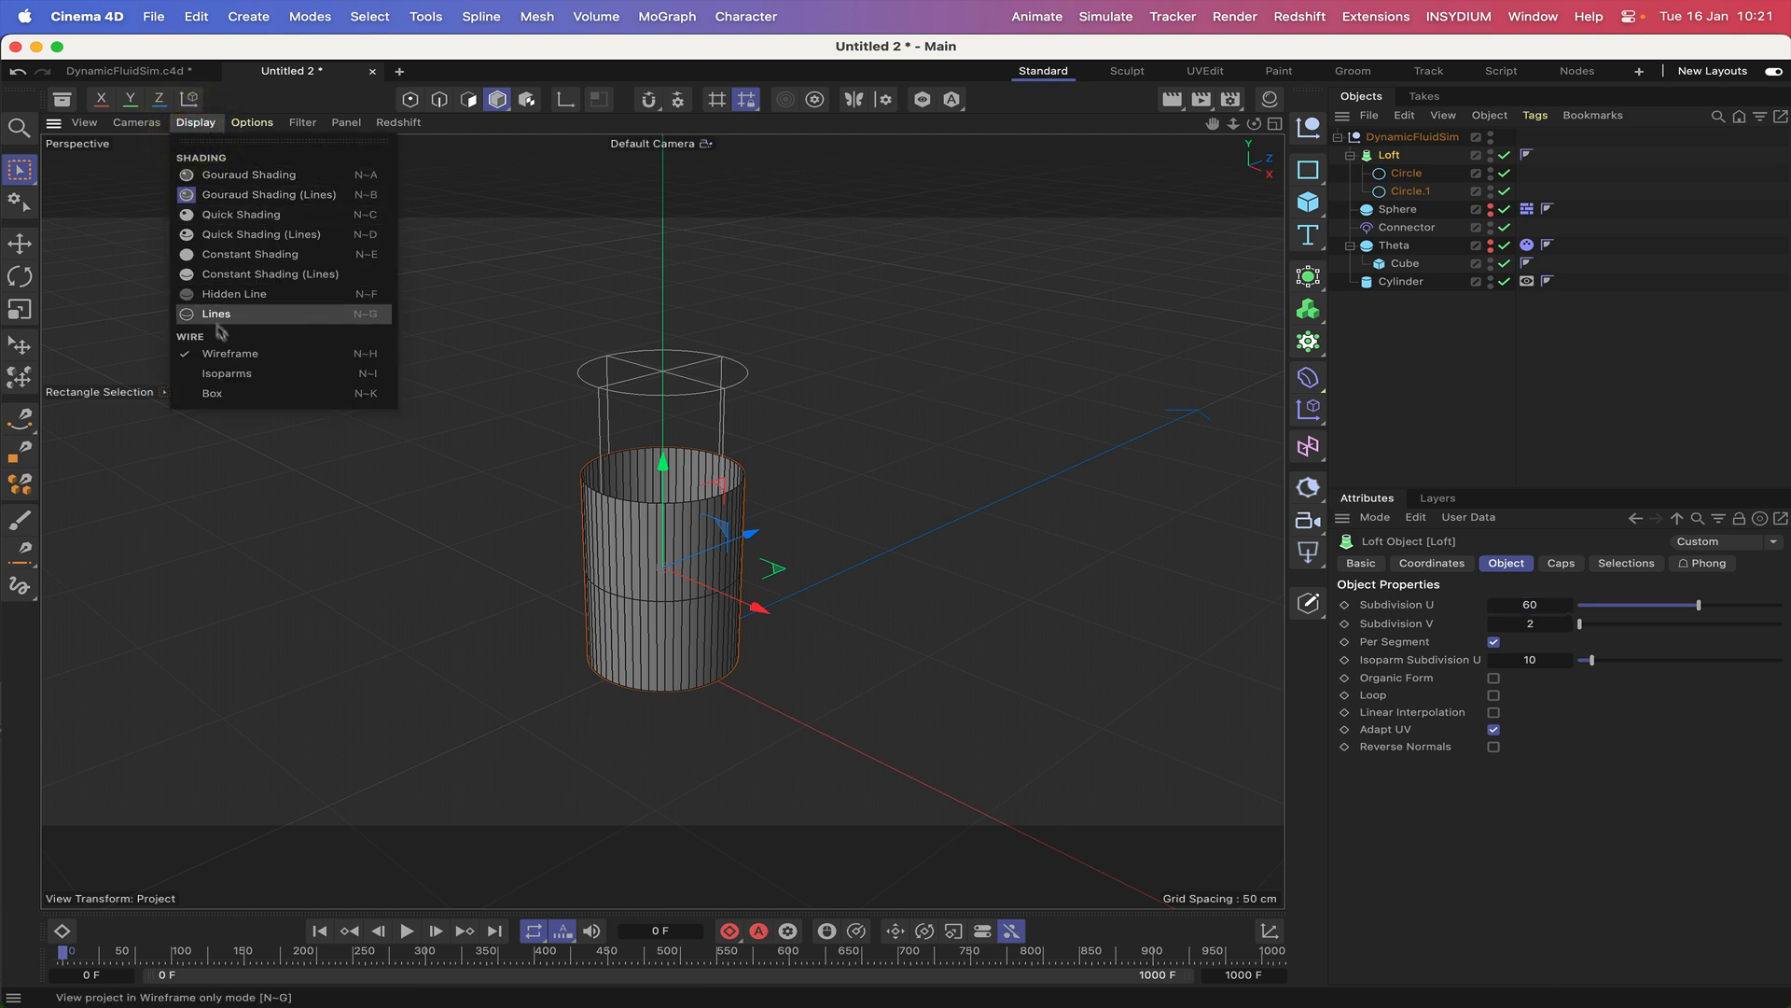
pyautogui.click(230, 375)
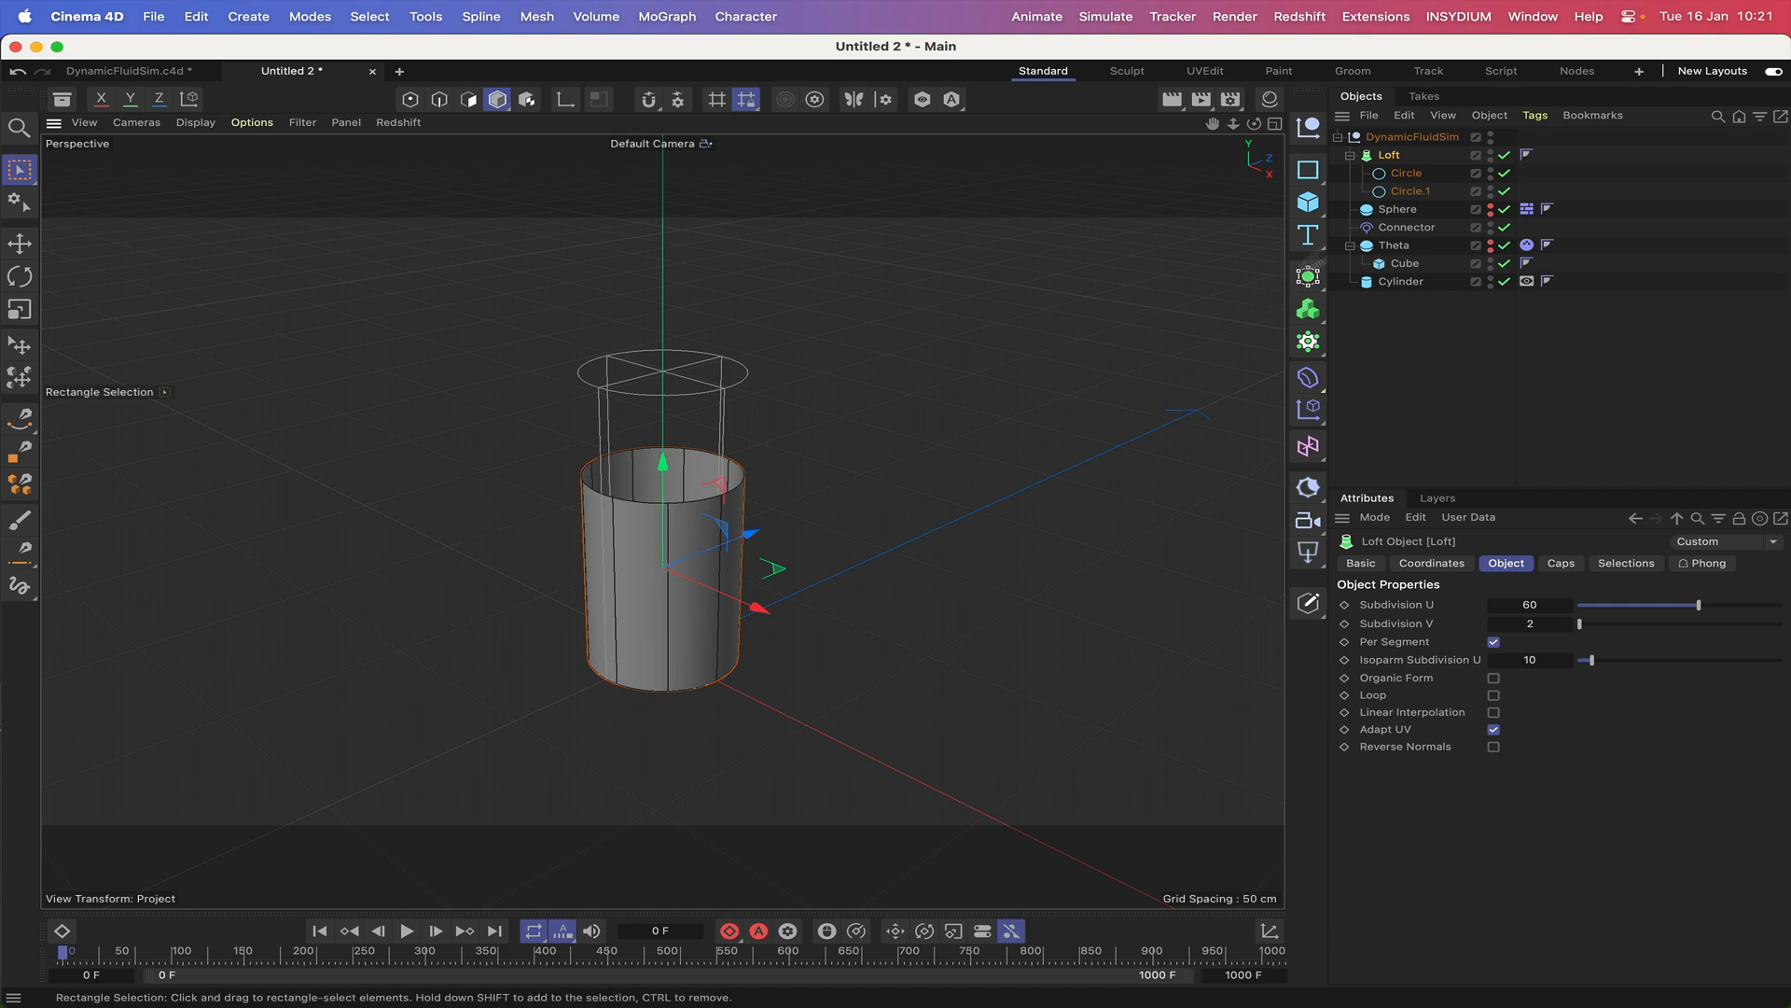
# Set the upper circle's intermediate points number to 60 and put a copy of it, outside the loft, into an Extrude.
pyautogui.click(1406, 176)
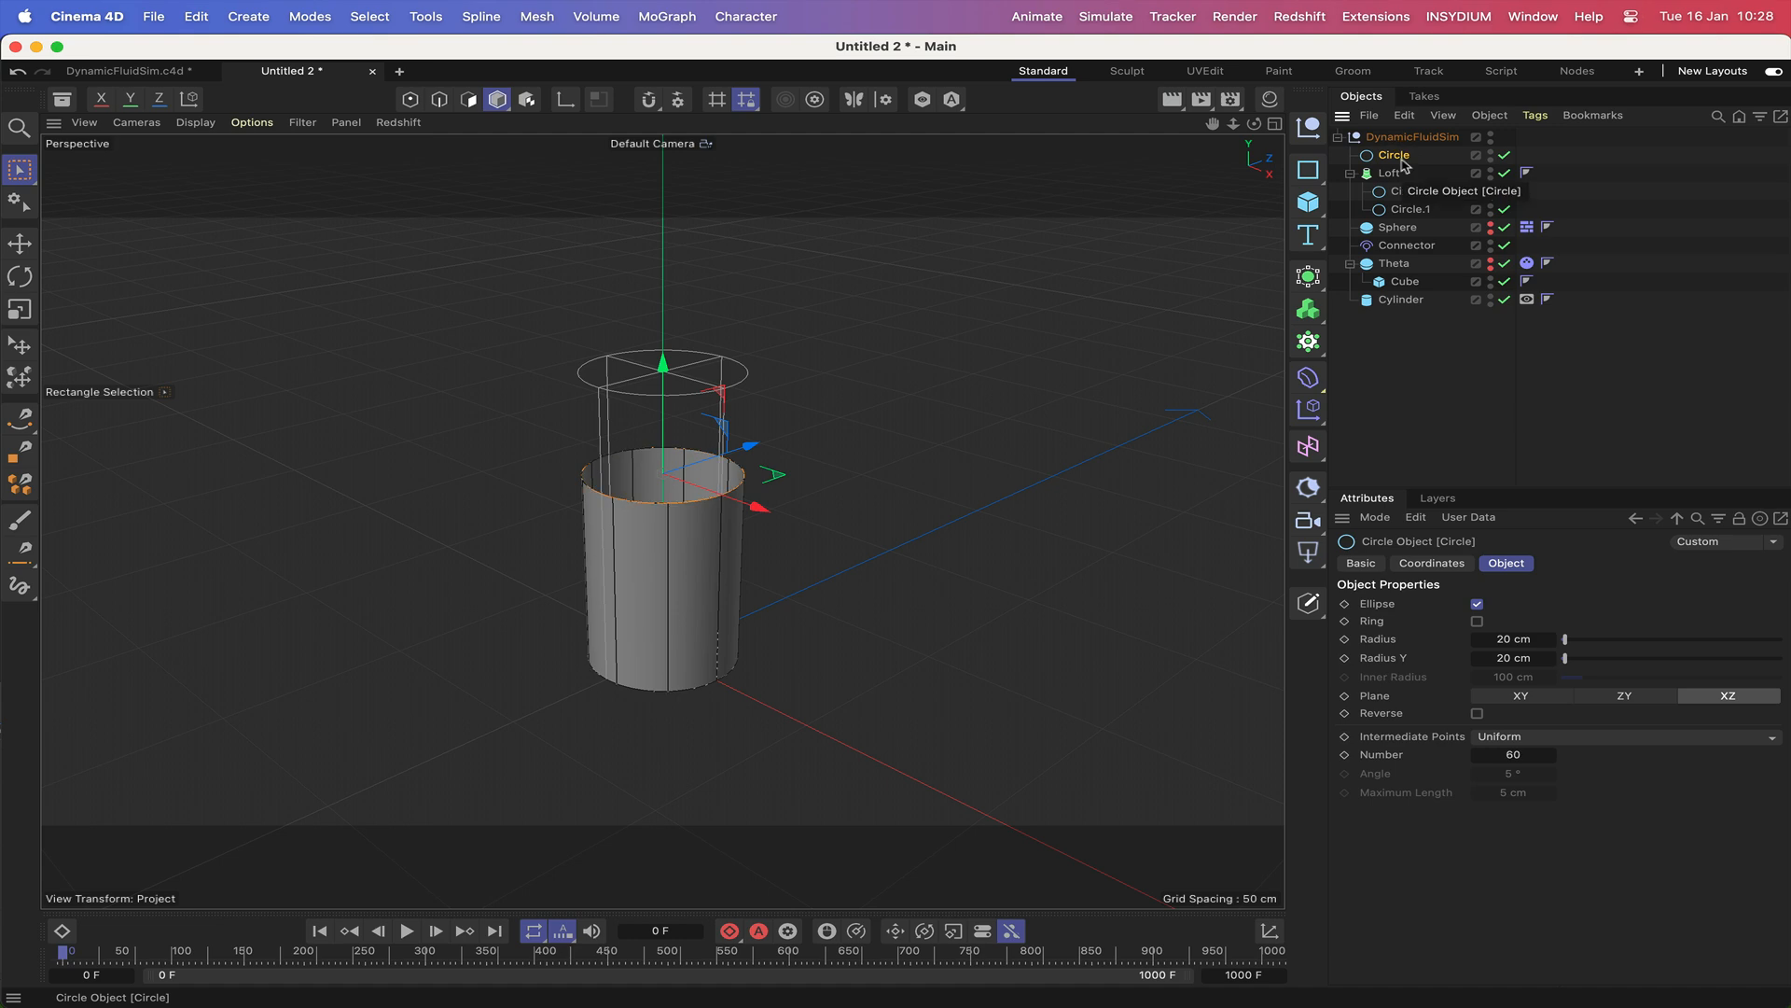
pyautogui.click(1311, 285)
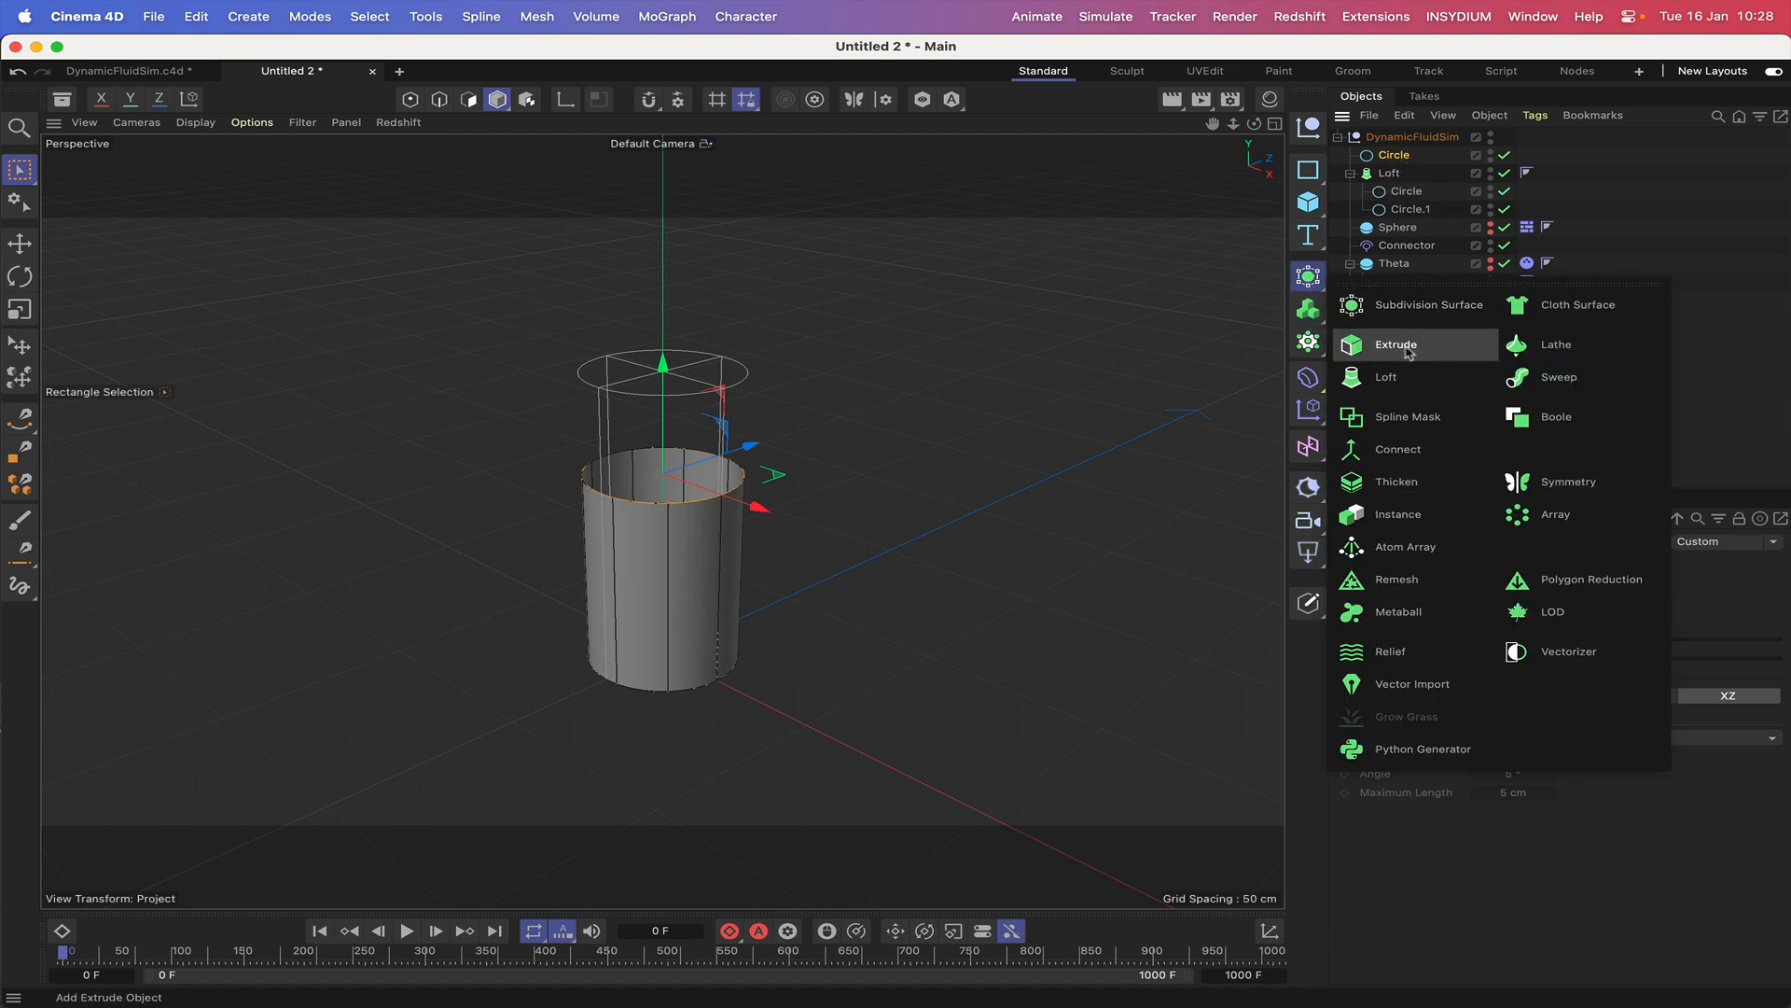
pyautogui.keyDown('alt'); pyautogui.click(1409, 348); pyautogui.keyUp('alt')
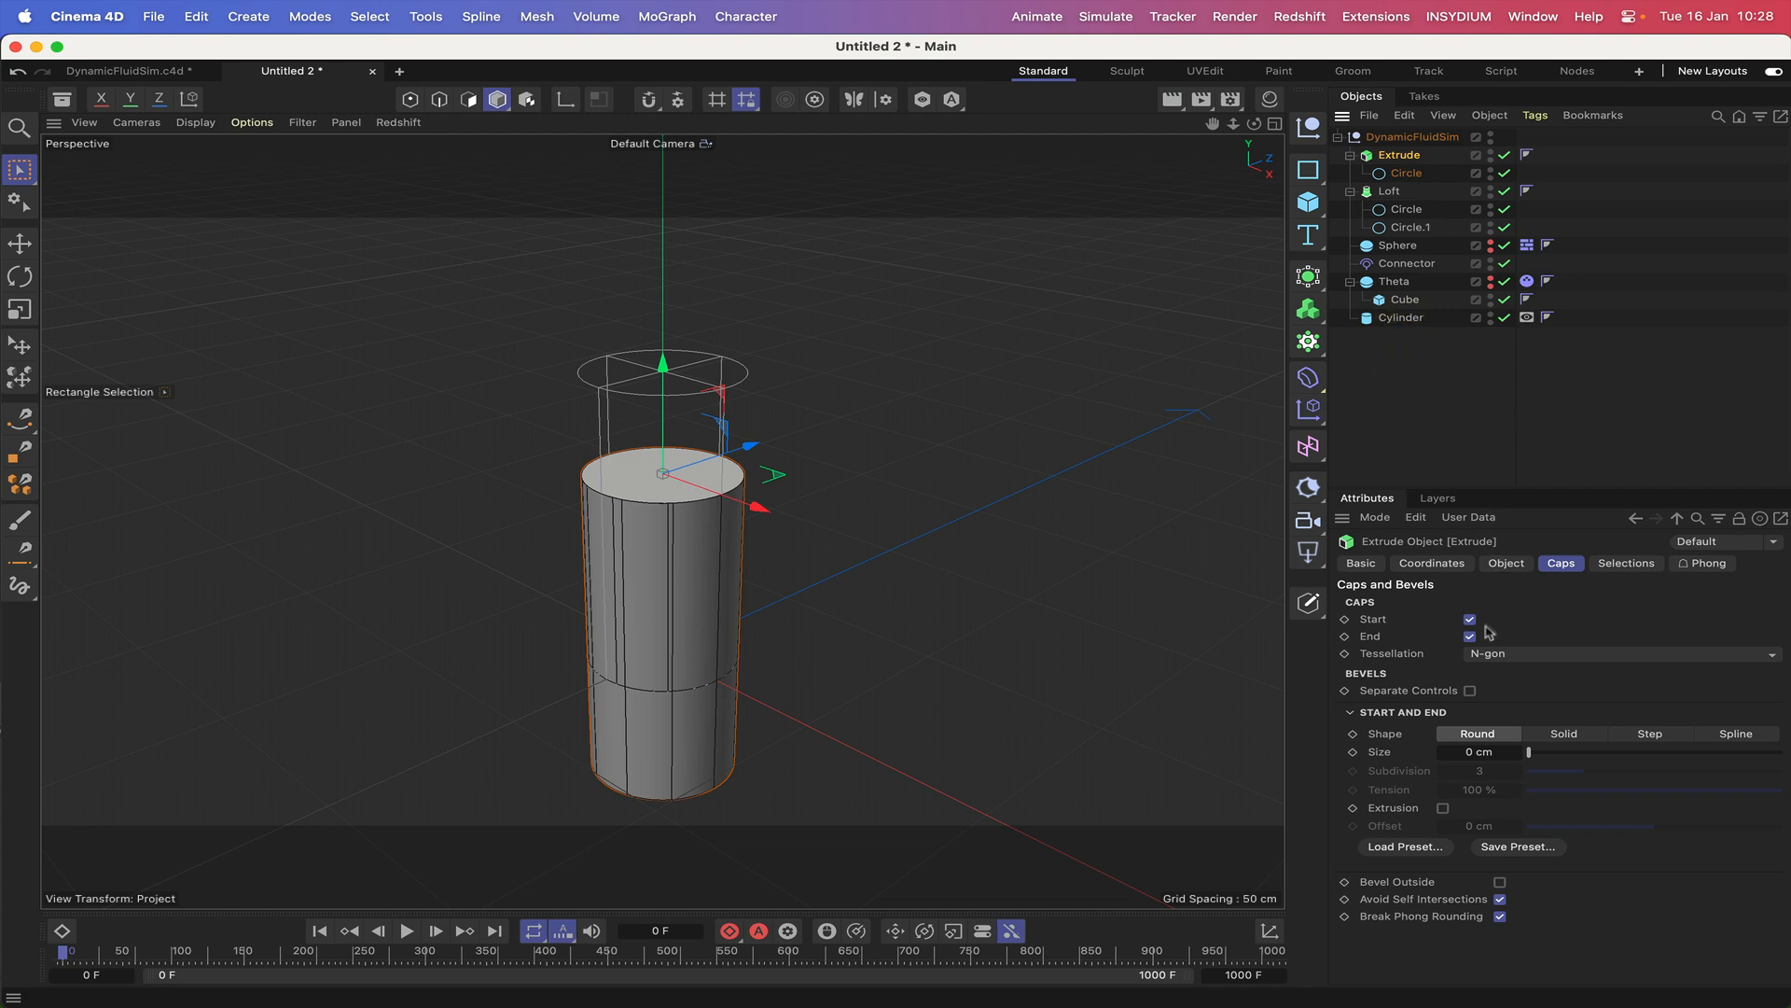
# Set the Extrude's offset to 0.5 cm to form a thin liquid surface.
pyautogui.click(1505, 563)
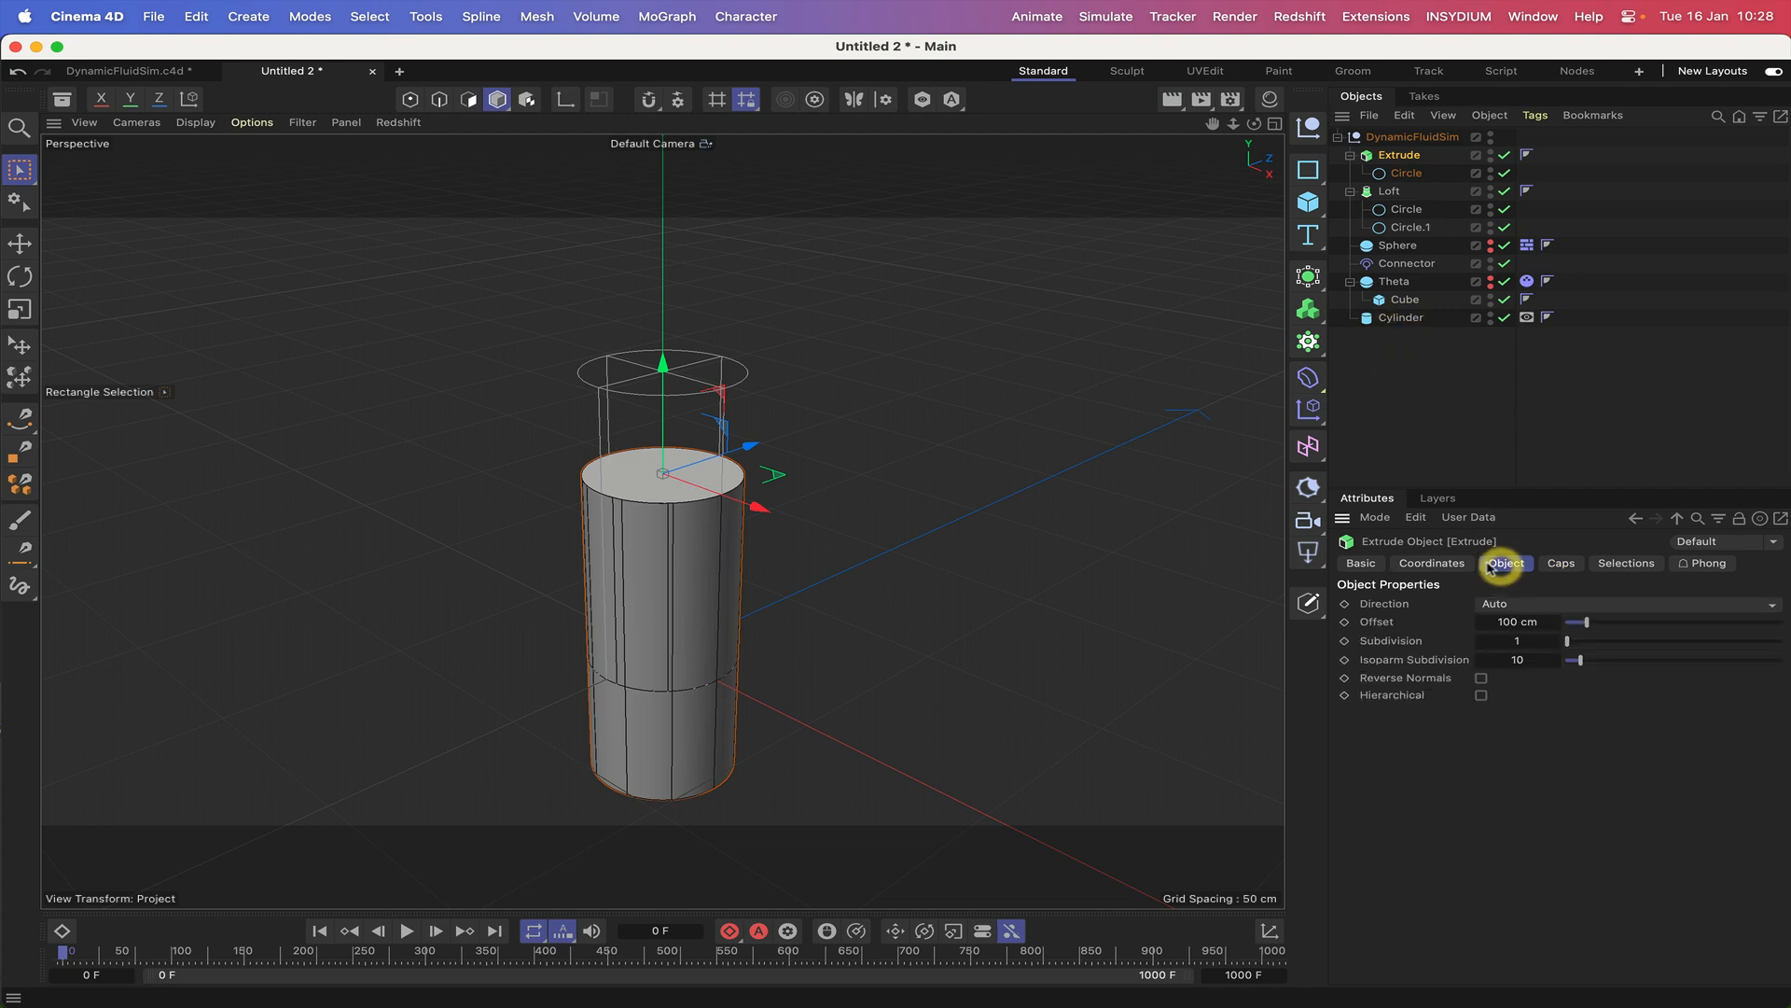
pyautogui.click(1500, 619)
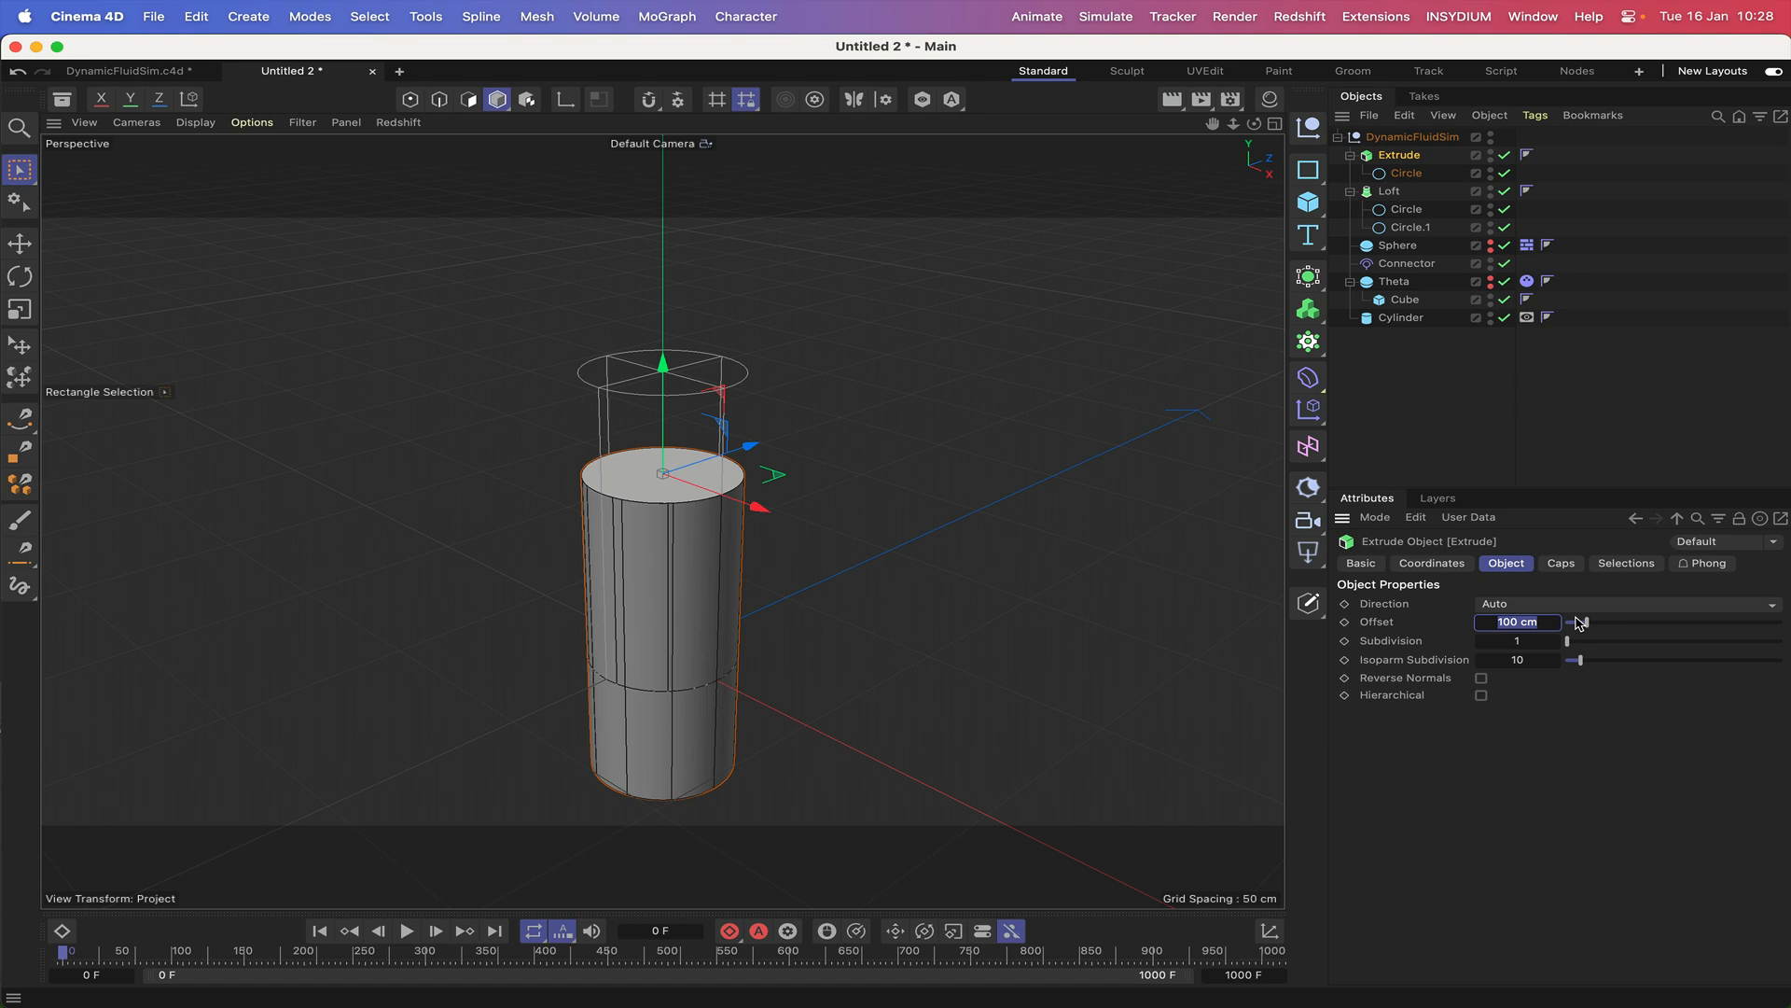
pyautogui.write('.5')
pyautogui.press('Return')
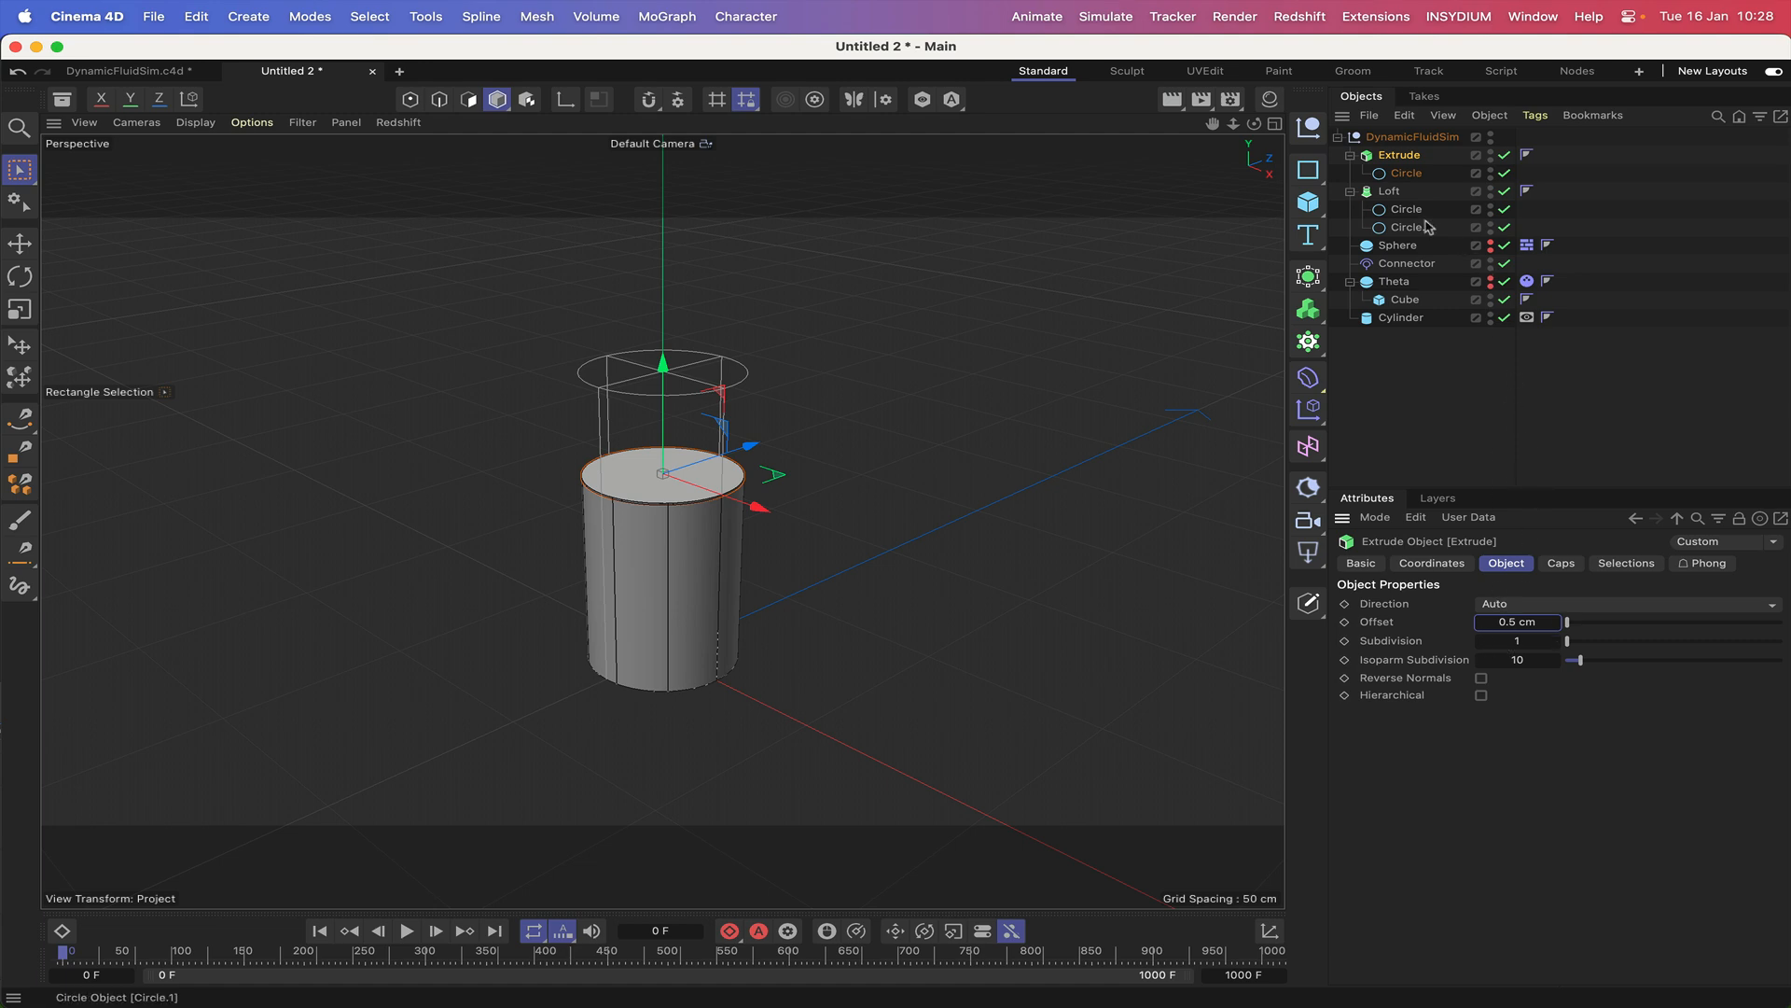
# Turn off the Extrude's end cap and set its cap tessellation to Regular Grid with a size of 1 cm.
pyautogui.click(1558, 563)
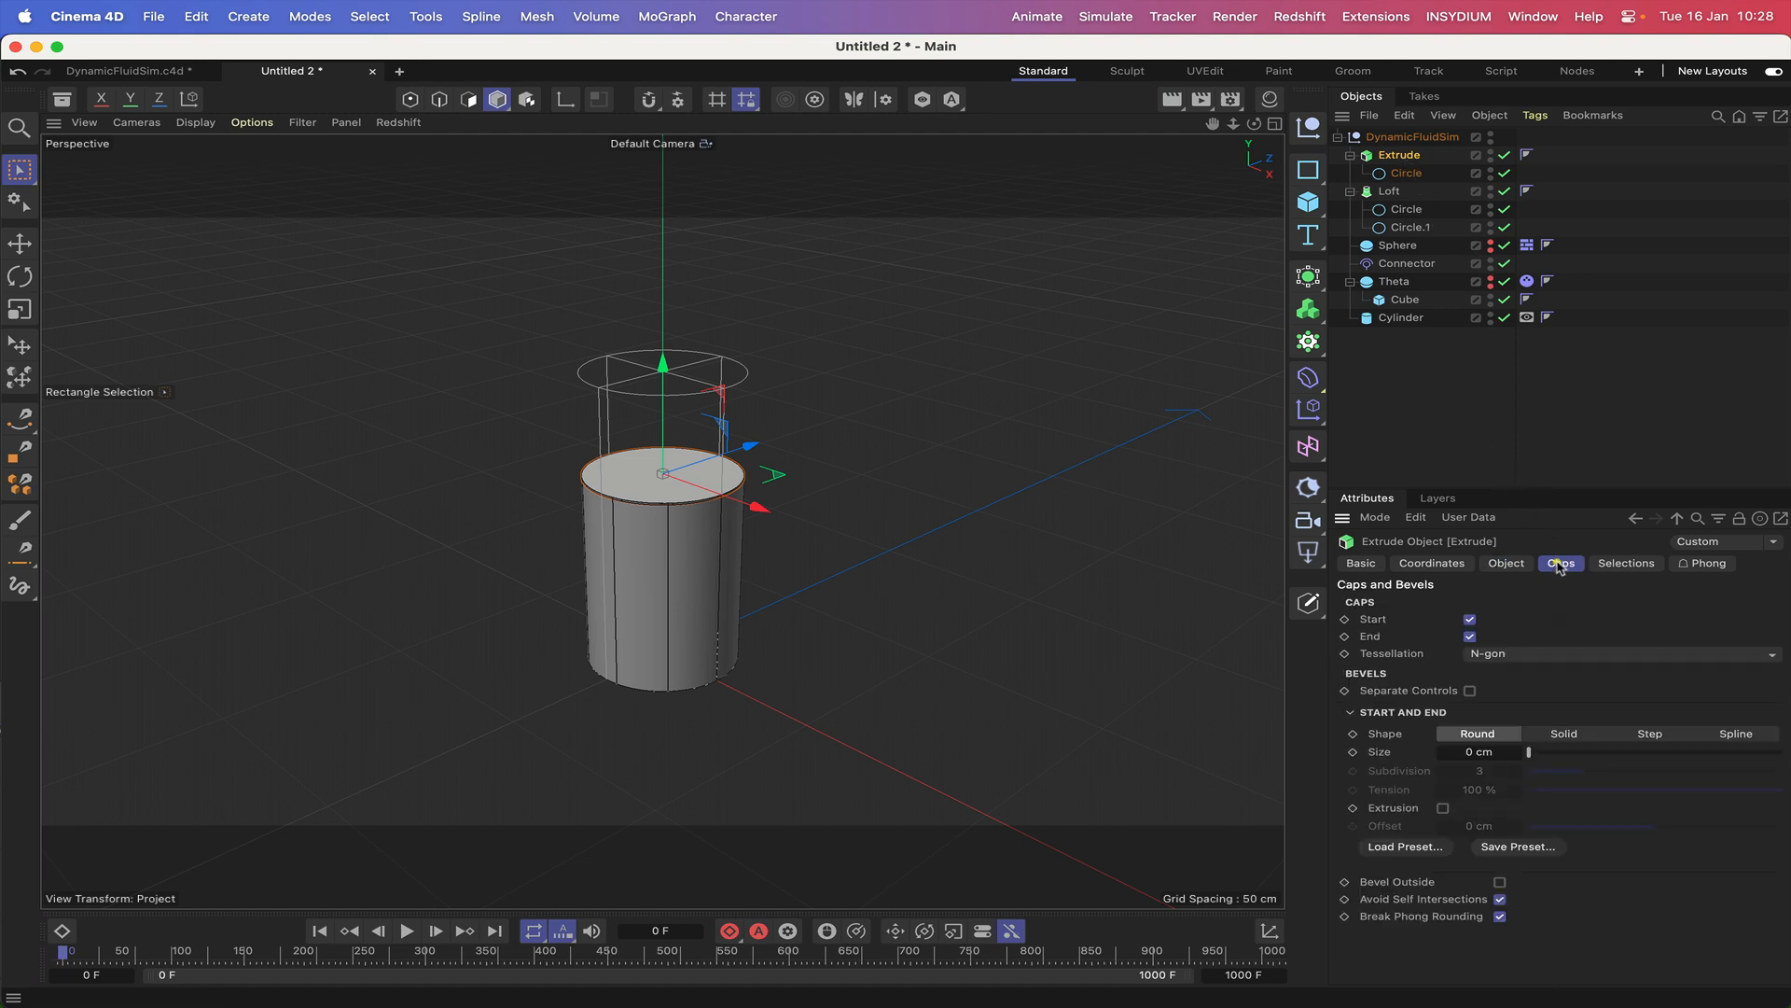
pyautogui.click(1471, 638)
pyautogui.click(1492, 656)
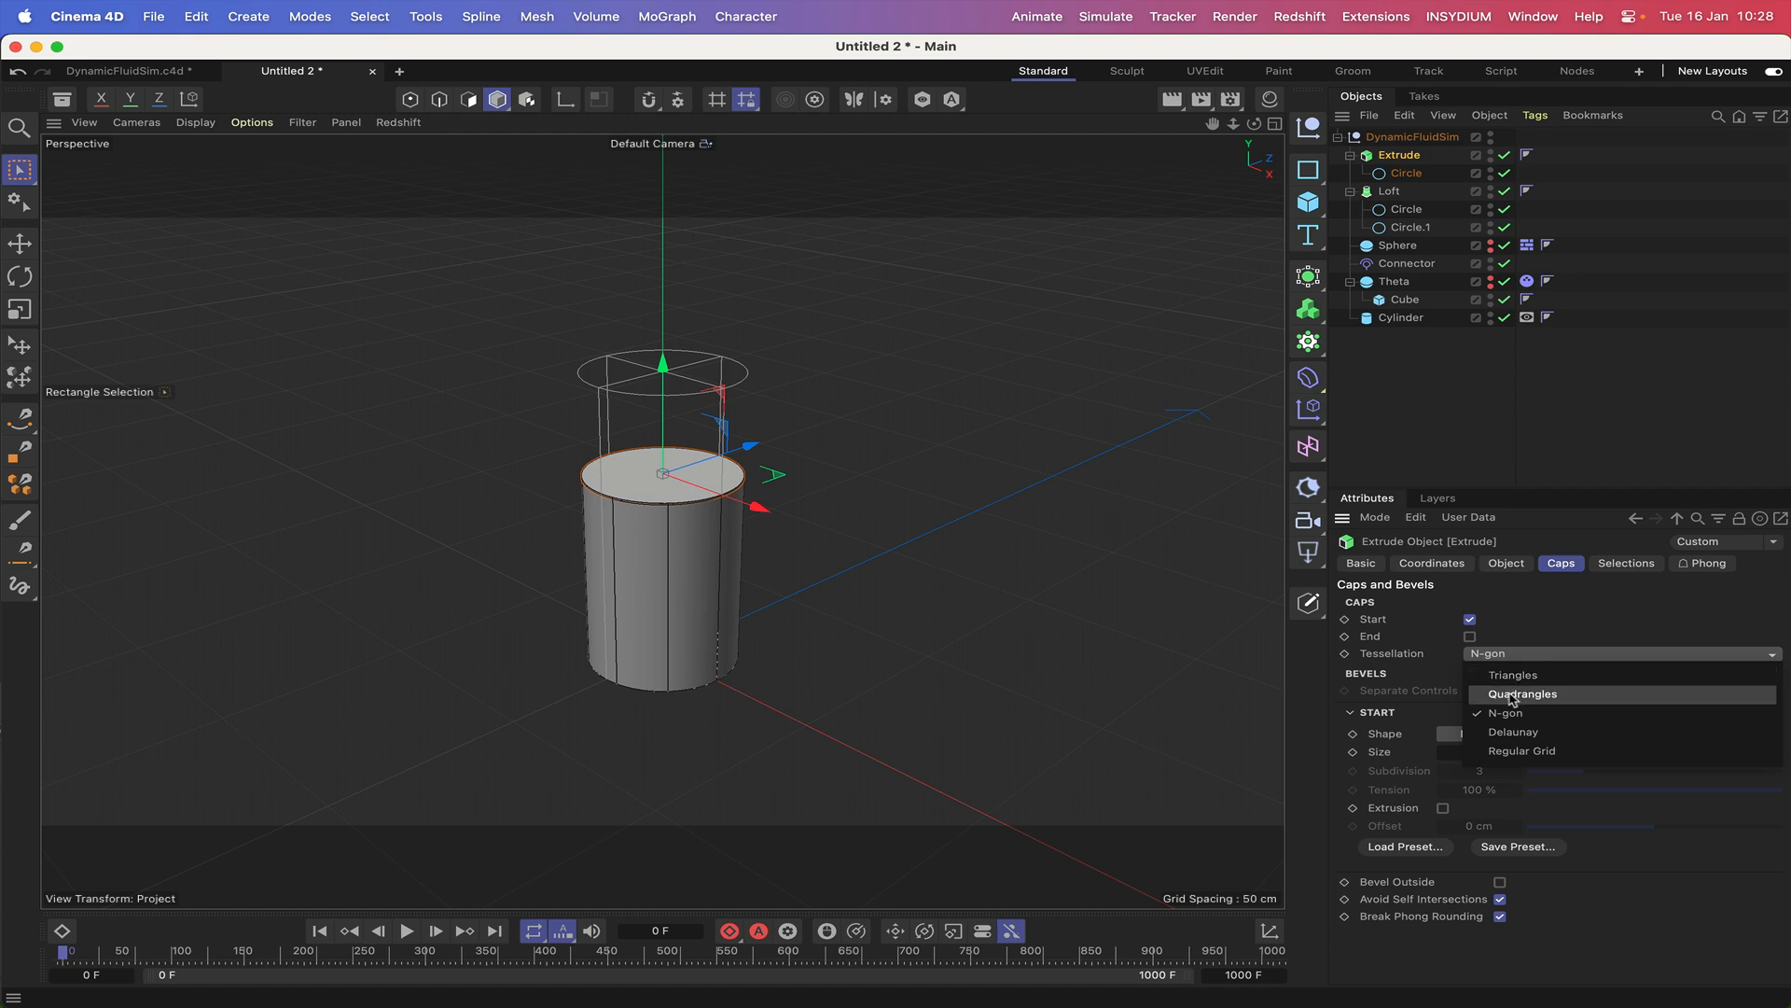
pyautogui.click(1511, 696)
pyautogui.click(1497, 656)
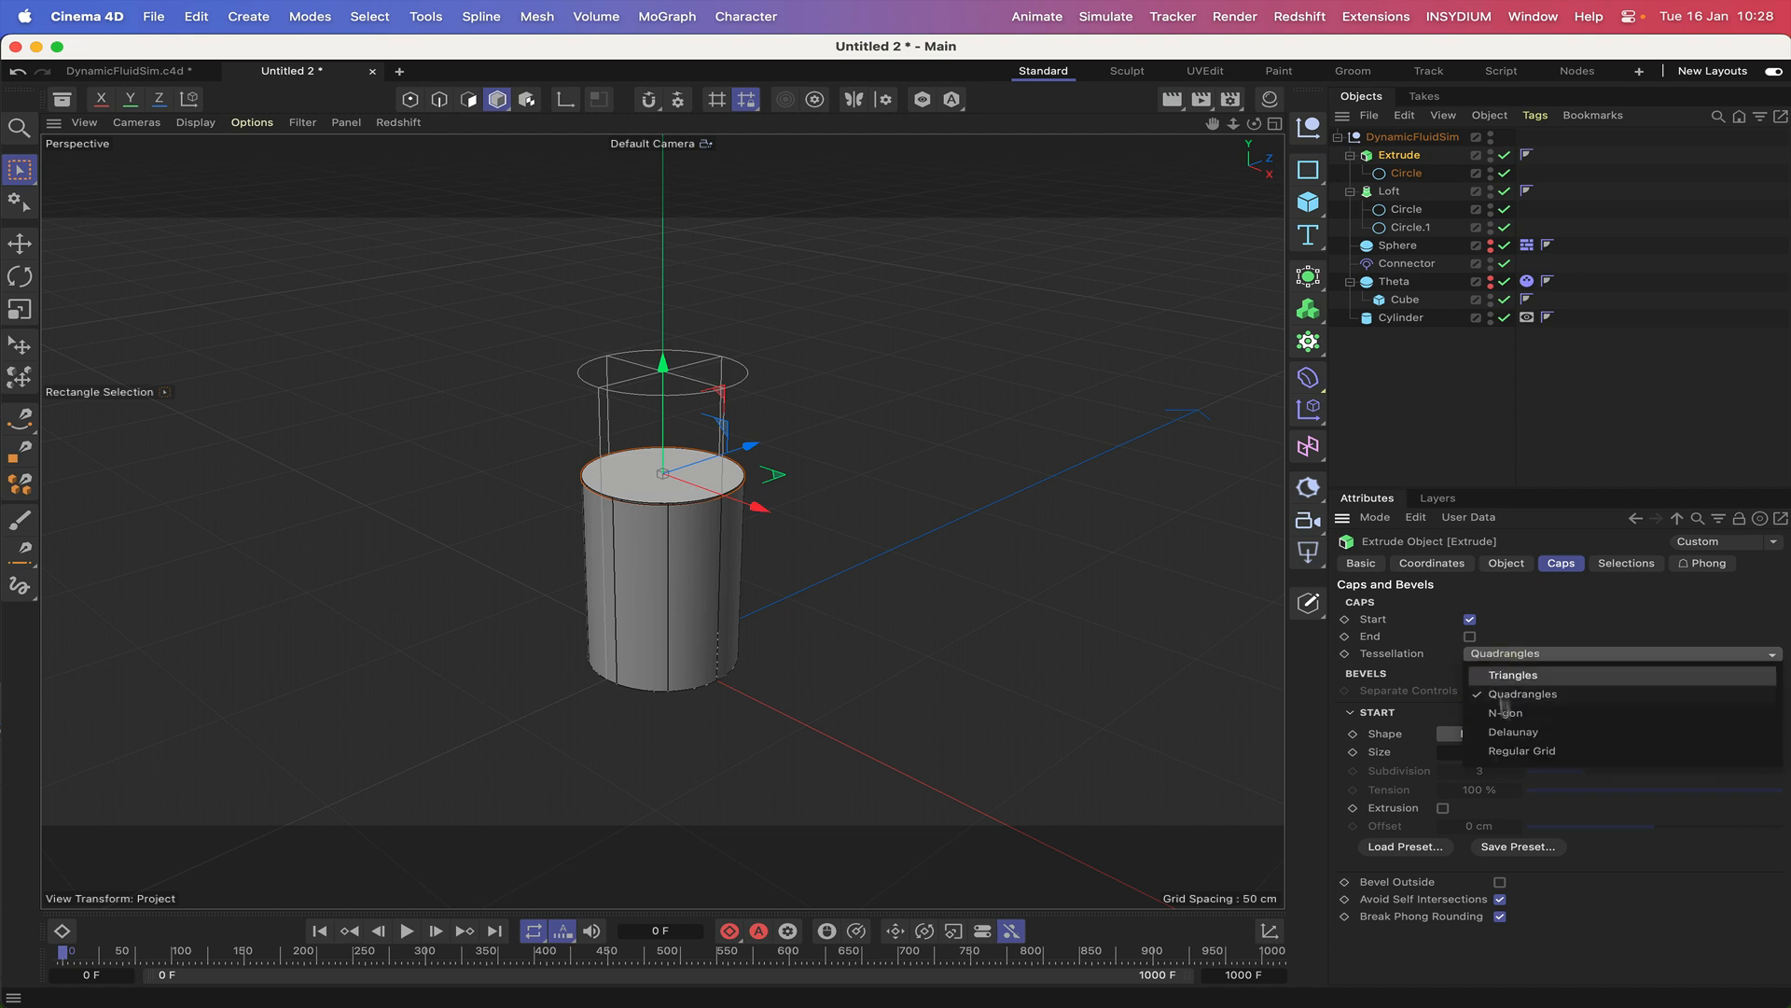
pyautogui.click(1518, 751)
pyautogui.click(1497, 672)
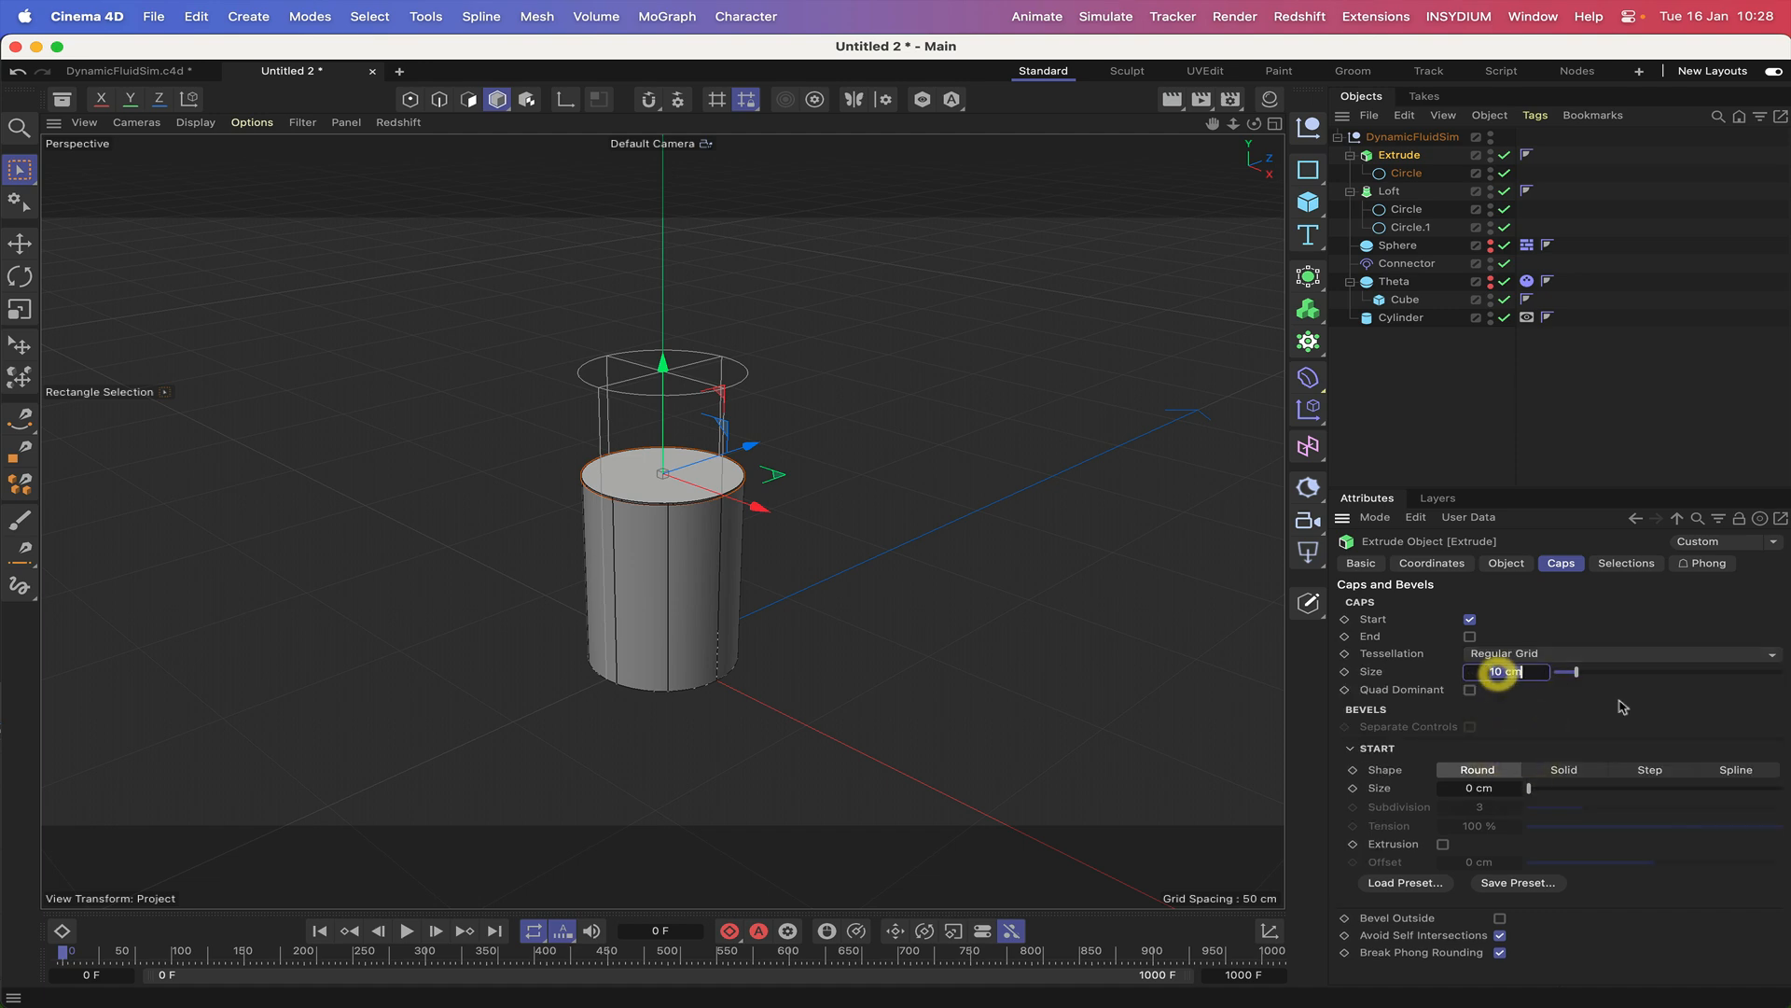
pyautogui.write('1')
# Check the surface mesh with Wireframe display, return the viewport wires to Isoparms, and show the Extrude's object properties.
pyautogui.click(195, 122)
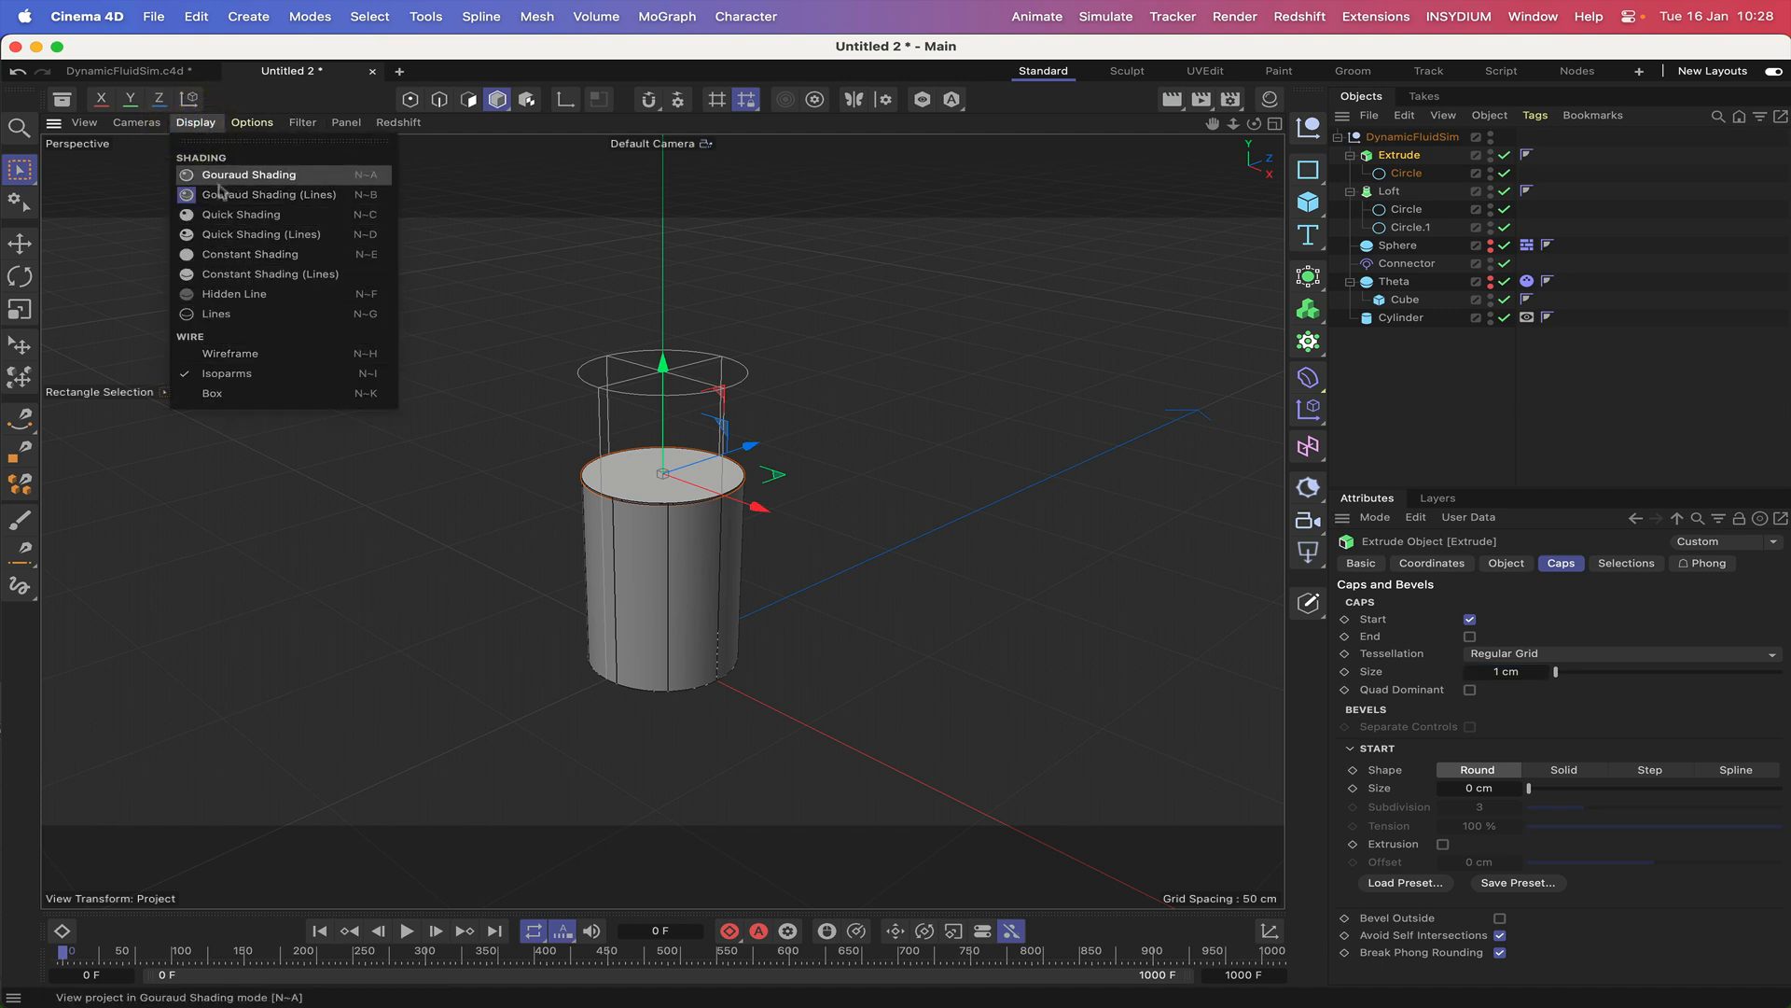
pyautogui.click(222, 352)
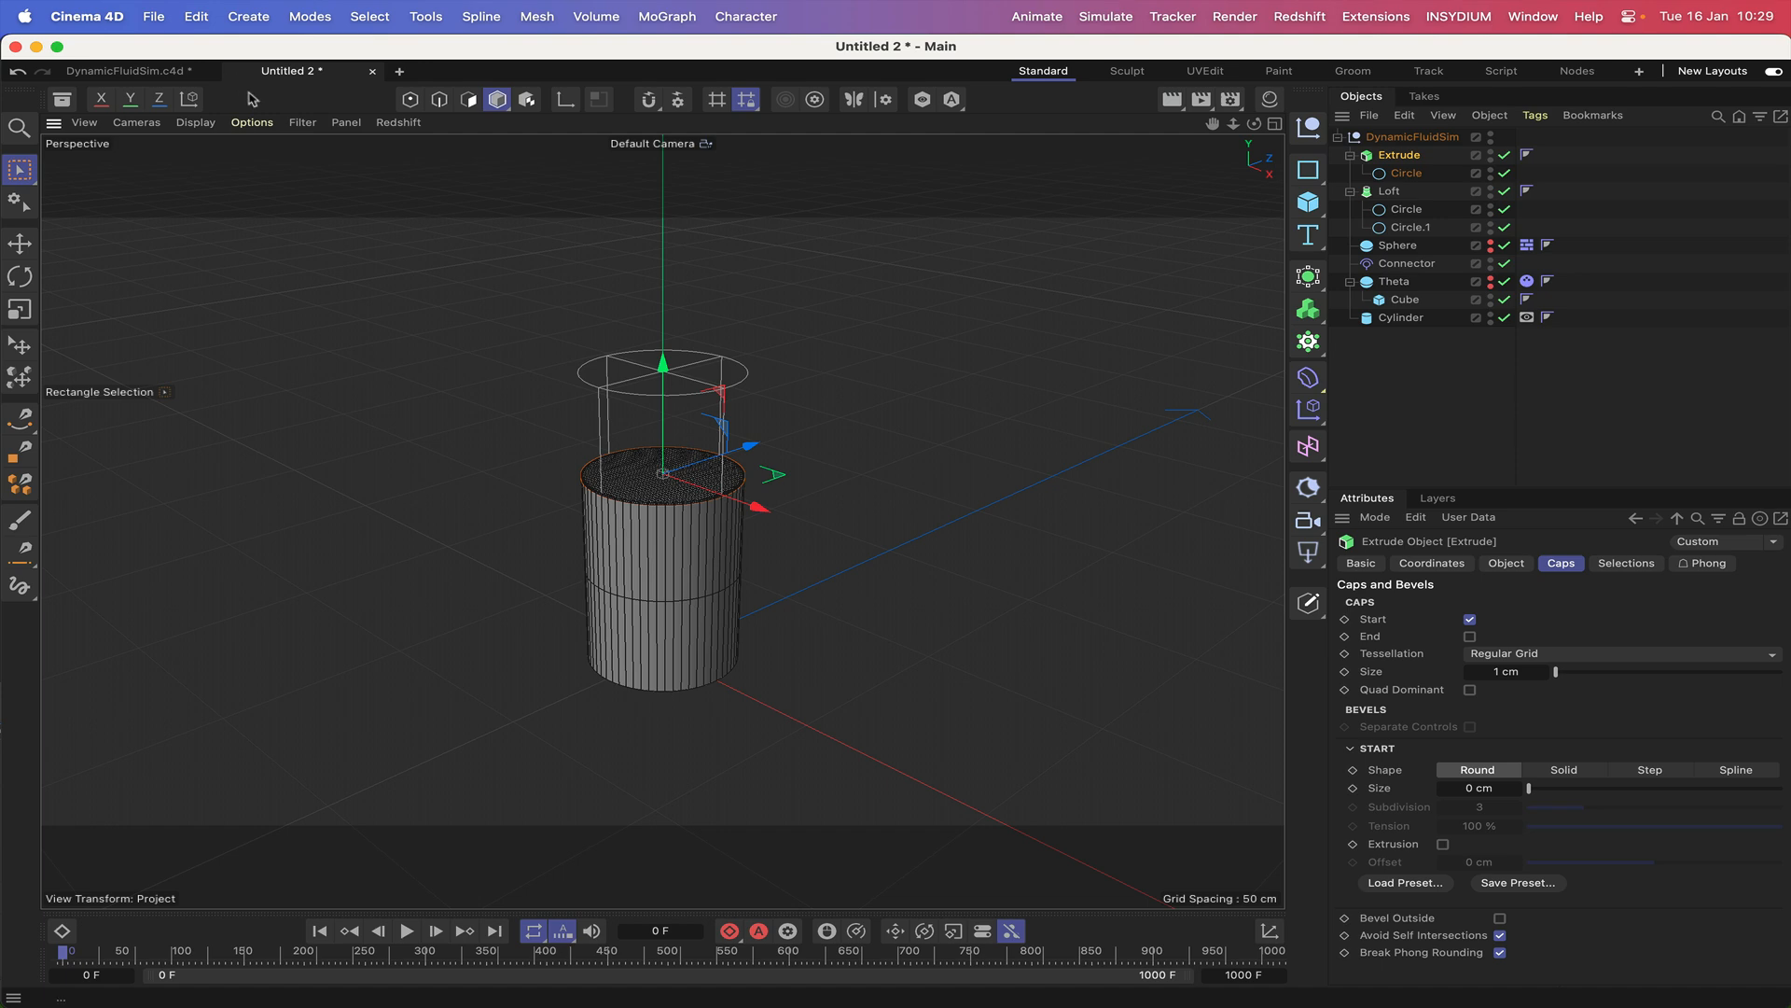
pyautogui.click(196, 123)
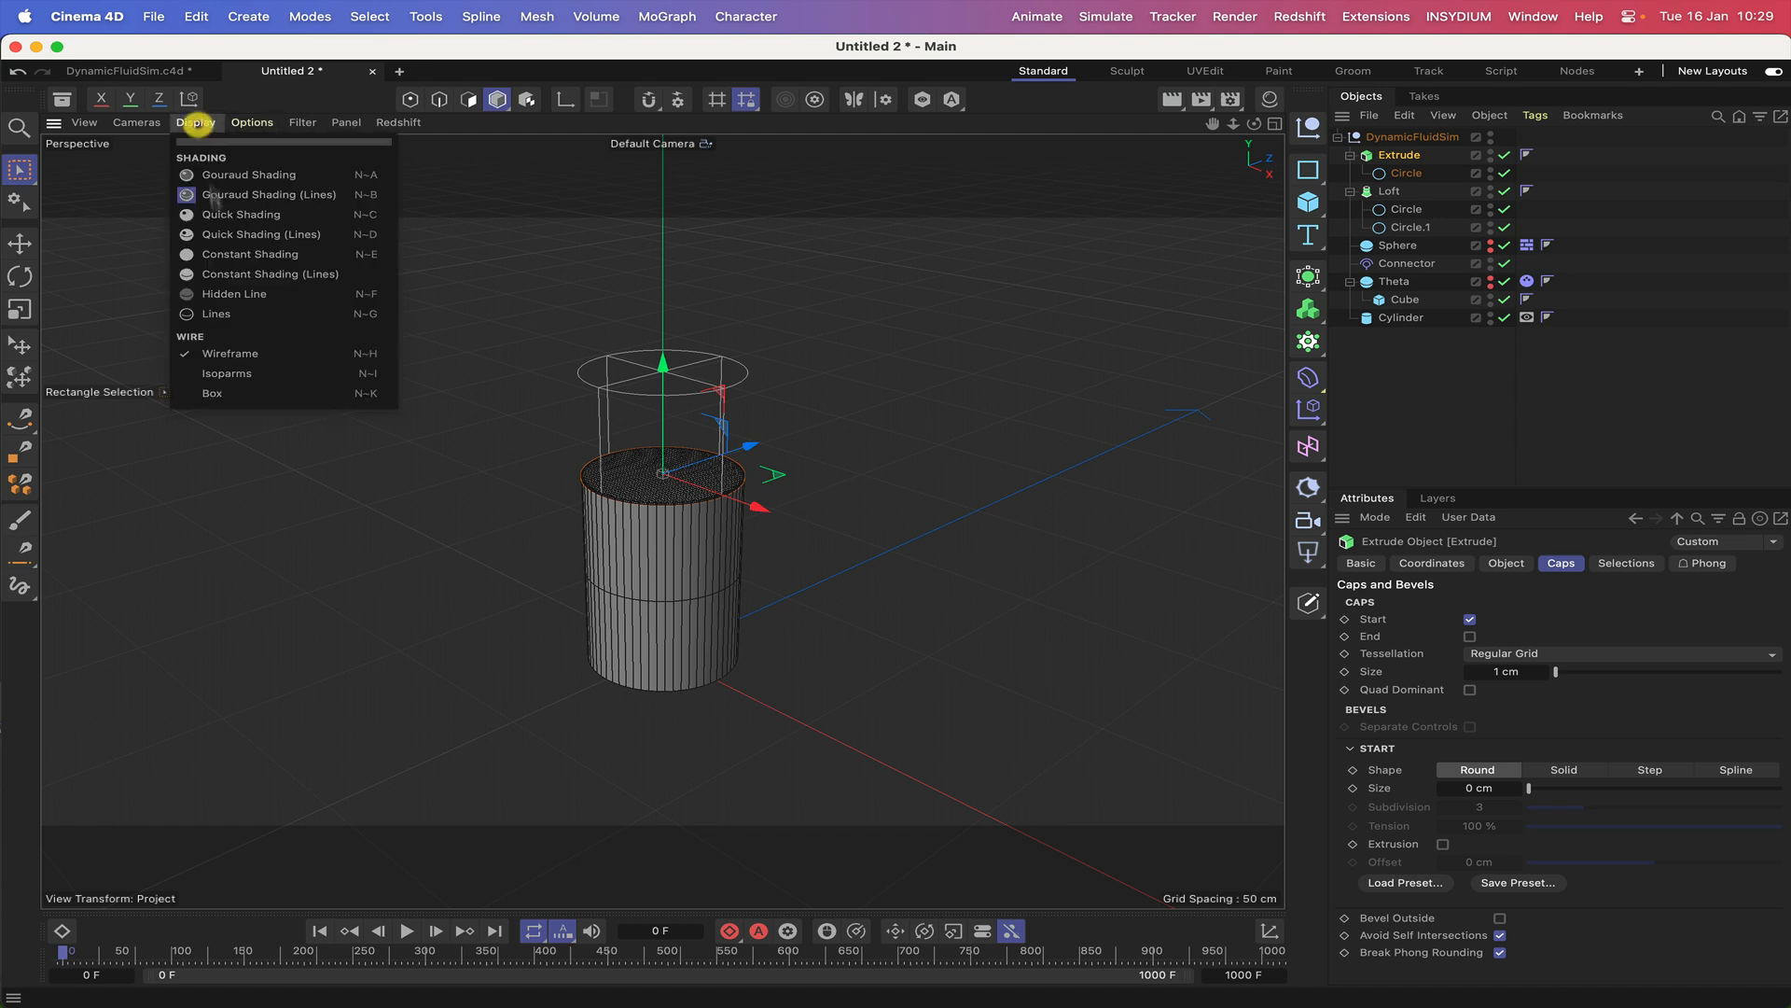
pyautogui.click(227, 373)
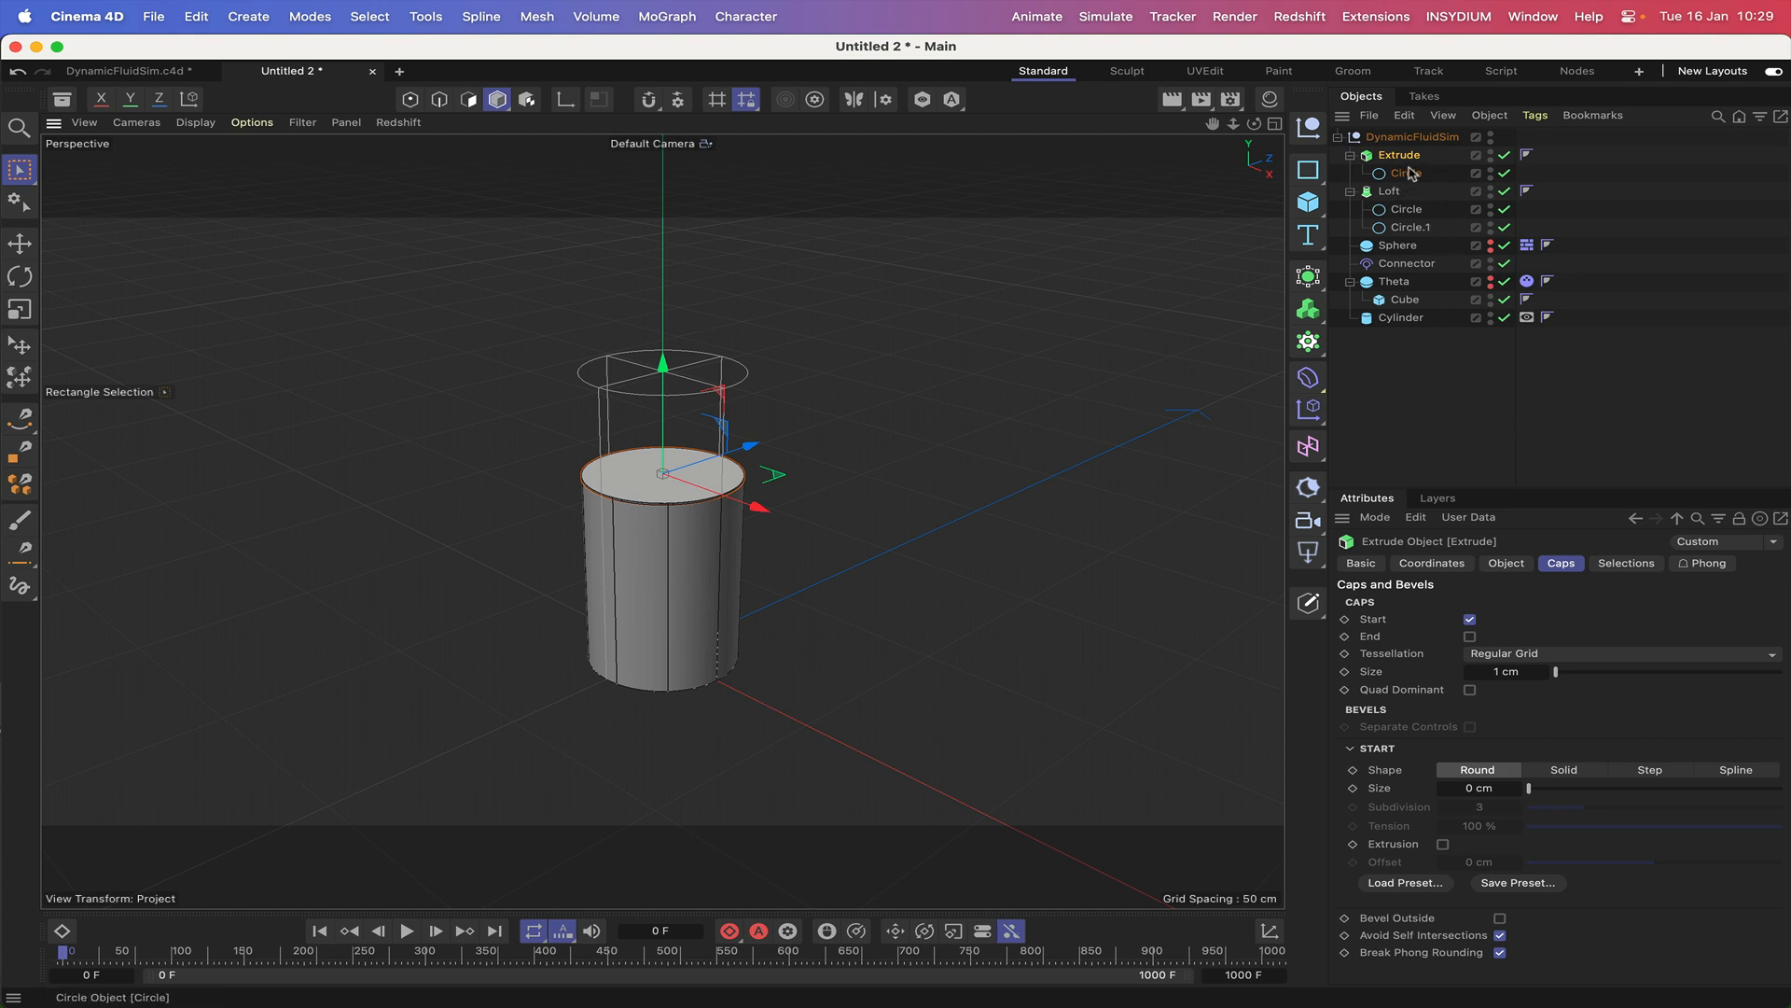
pyautogui.click(1505, 562)
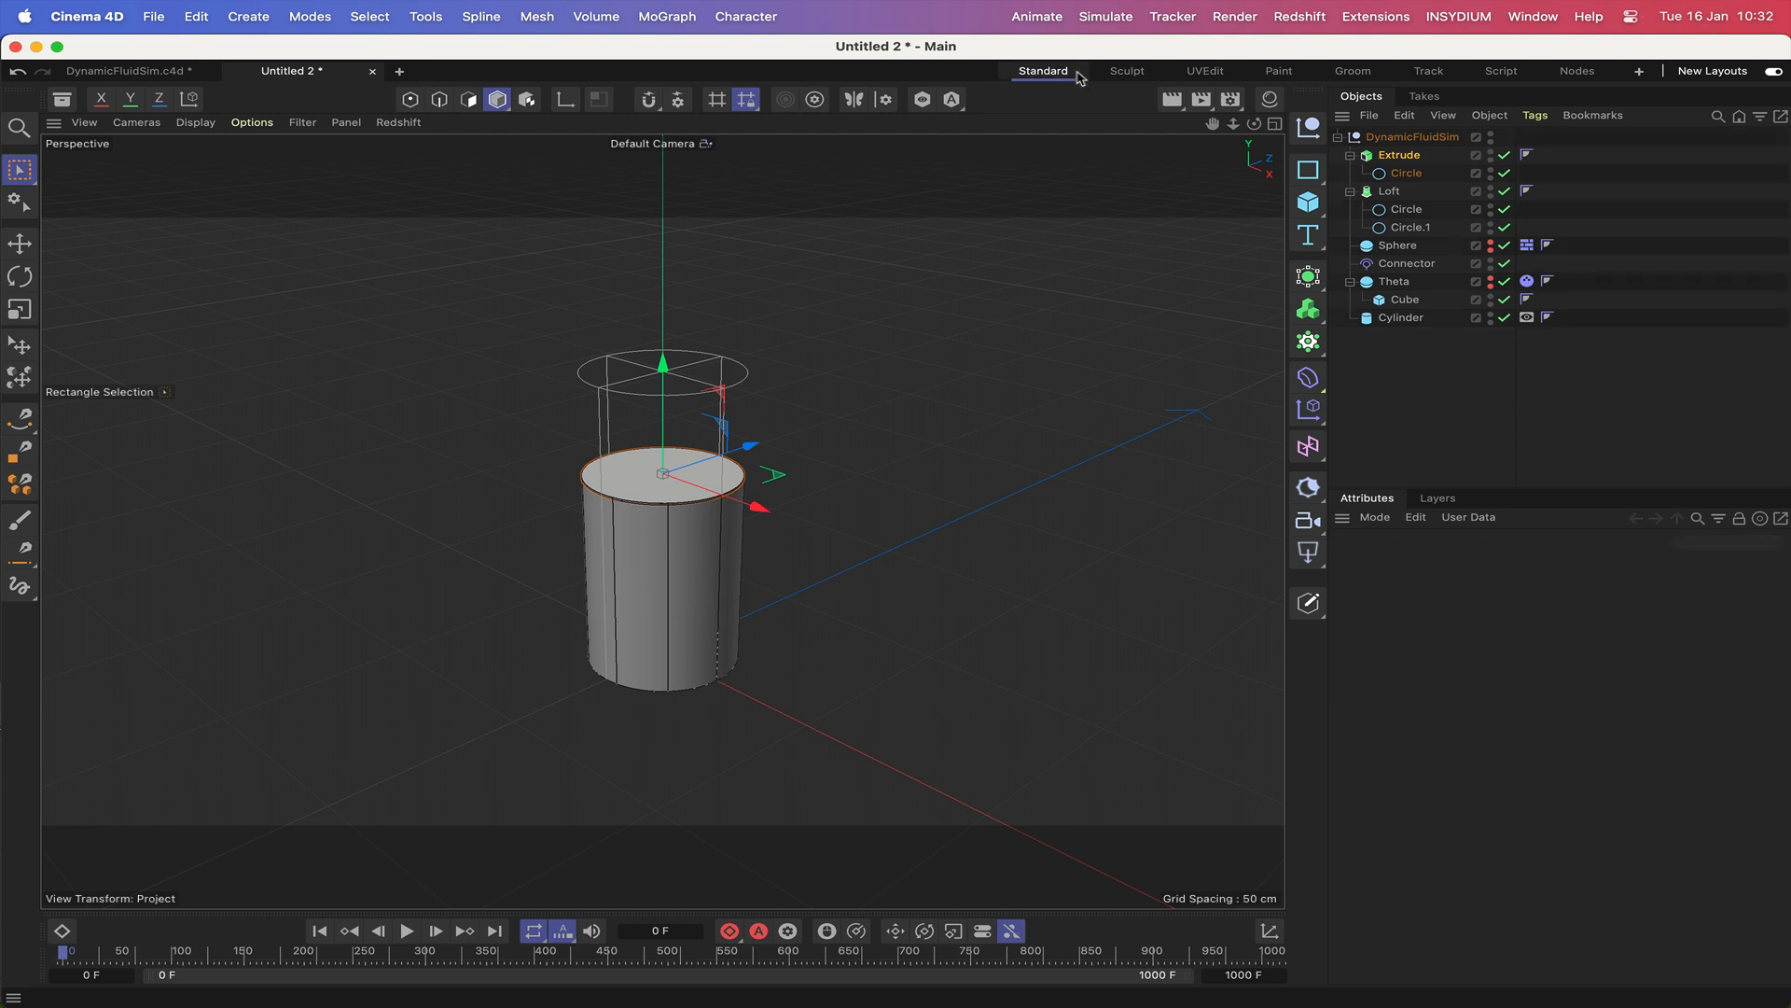
# Add a null object and rename it Xpresso.
pyautogui.click(1308, 127)
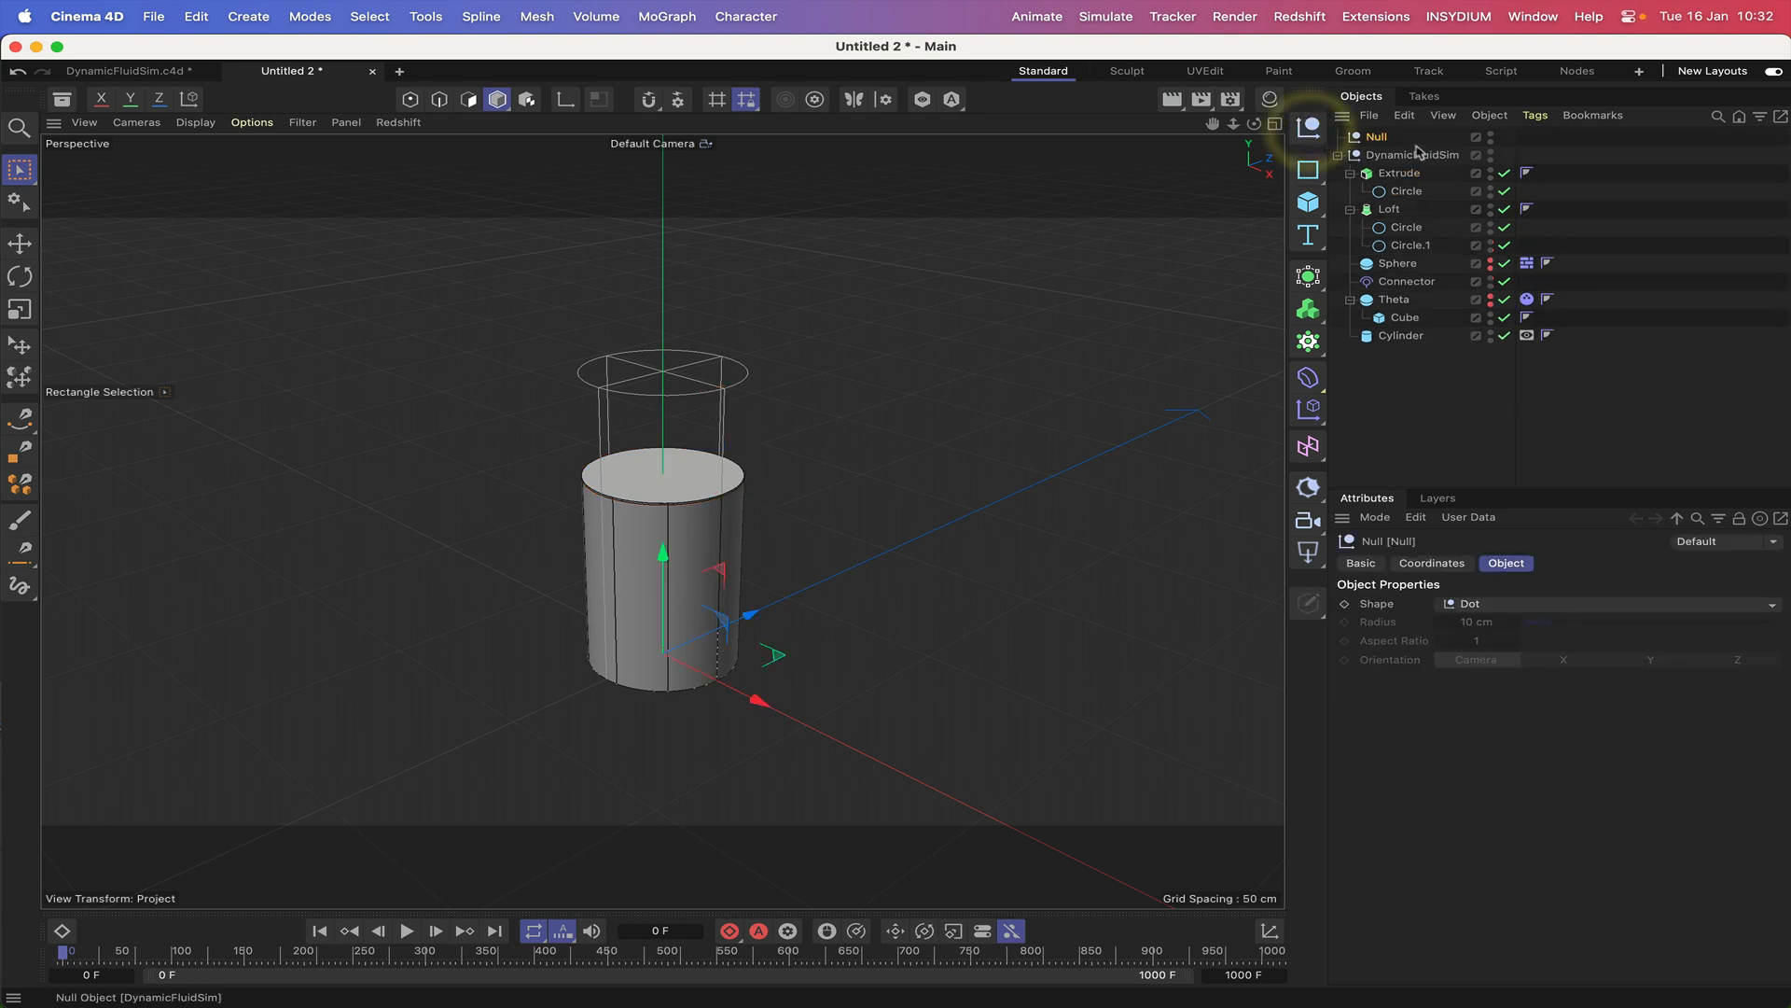
pyautogui.doubleClick(1377, 137)
pyautogui.press('BackSpace')
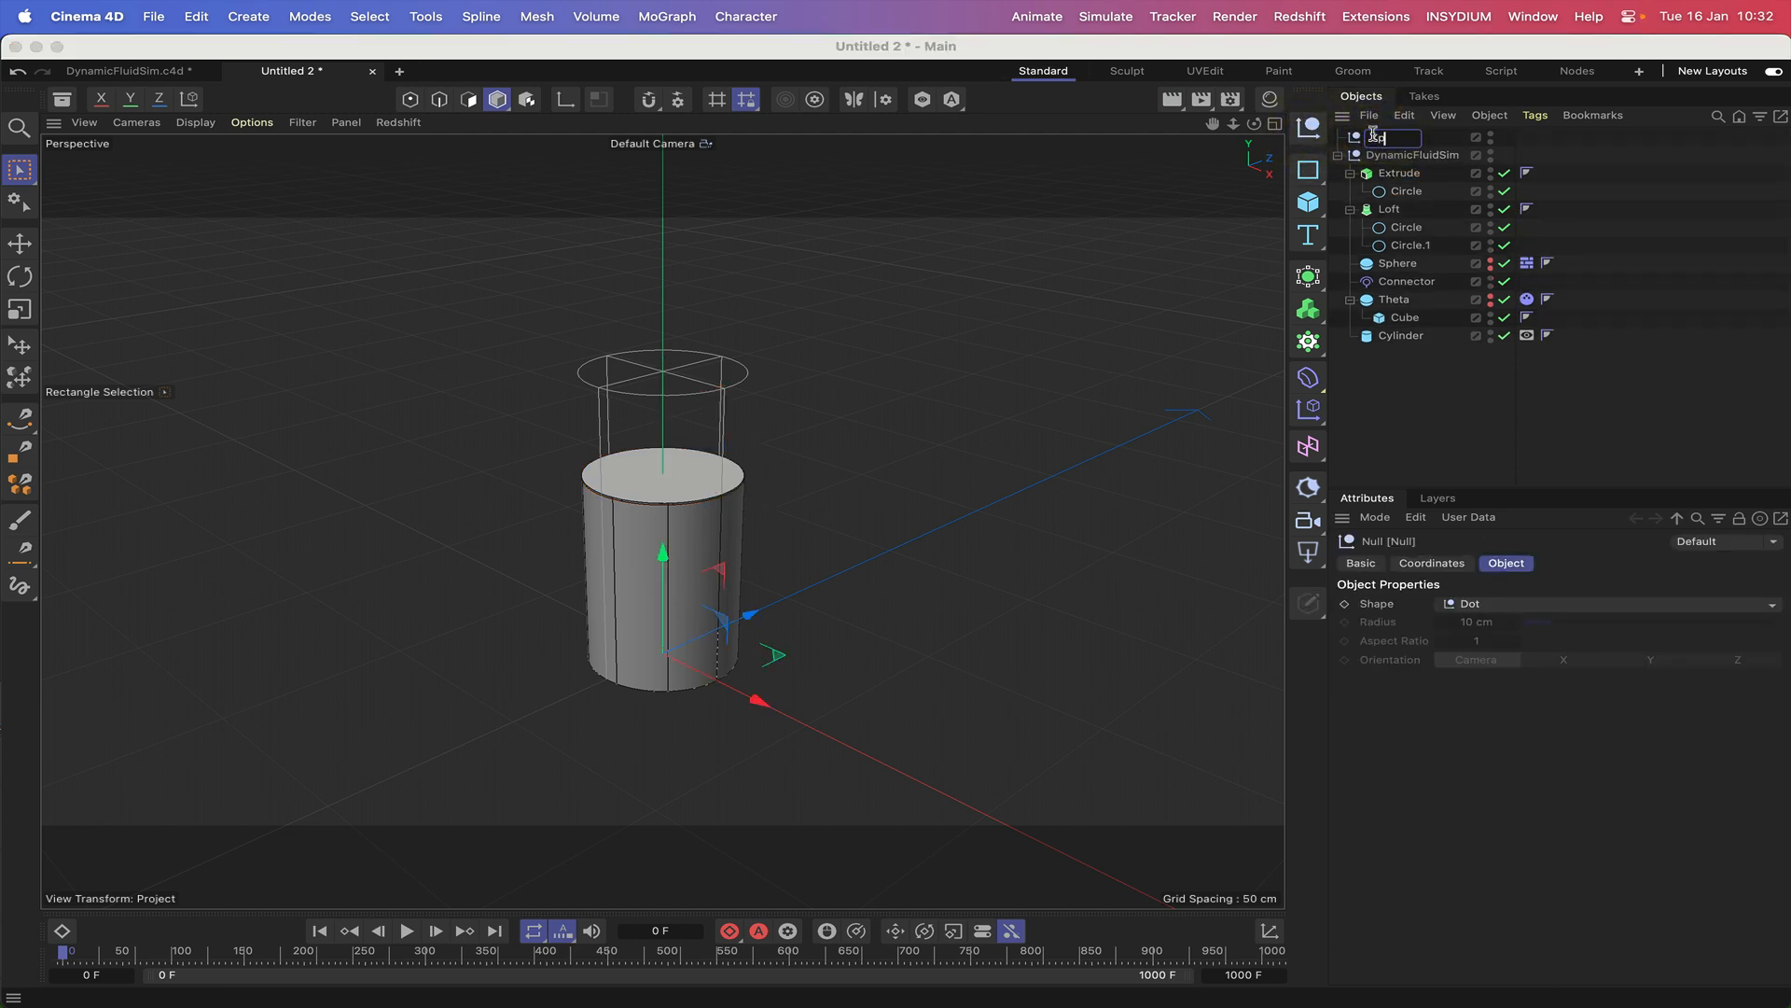
pyautogui.write('Xpresso')
pyautogui.press('Return')
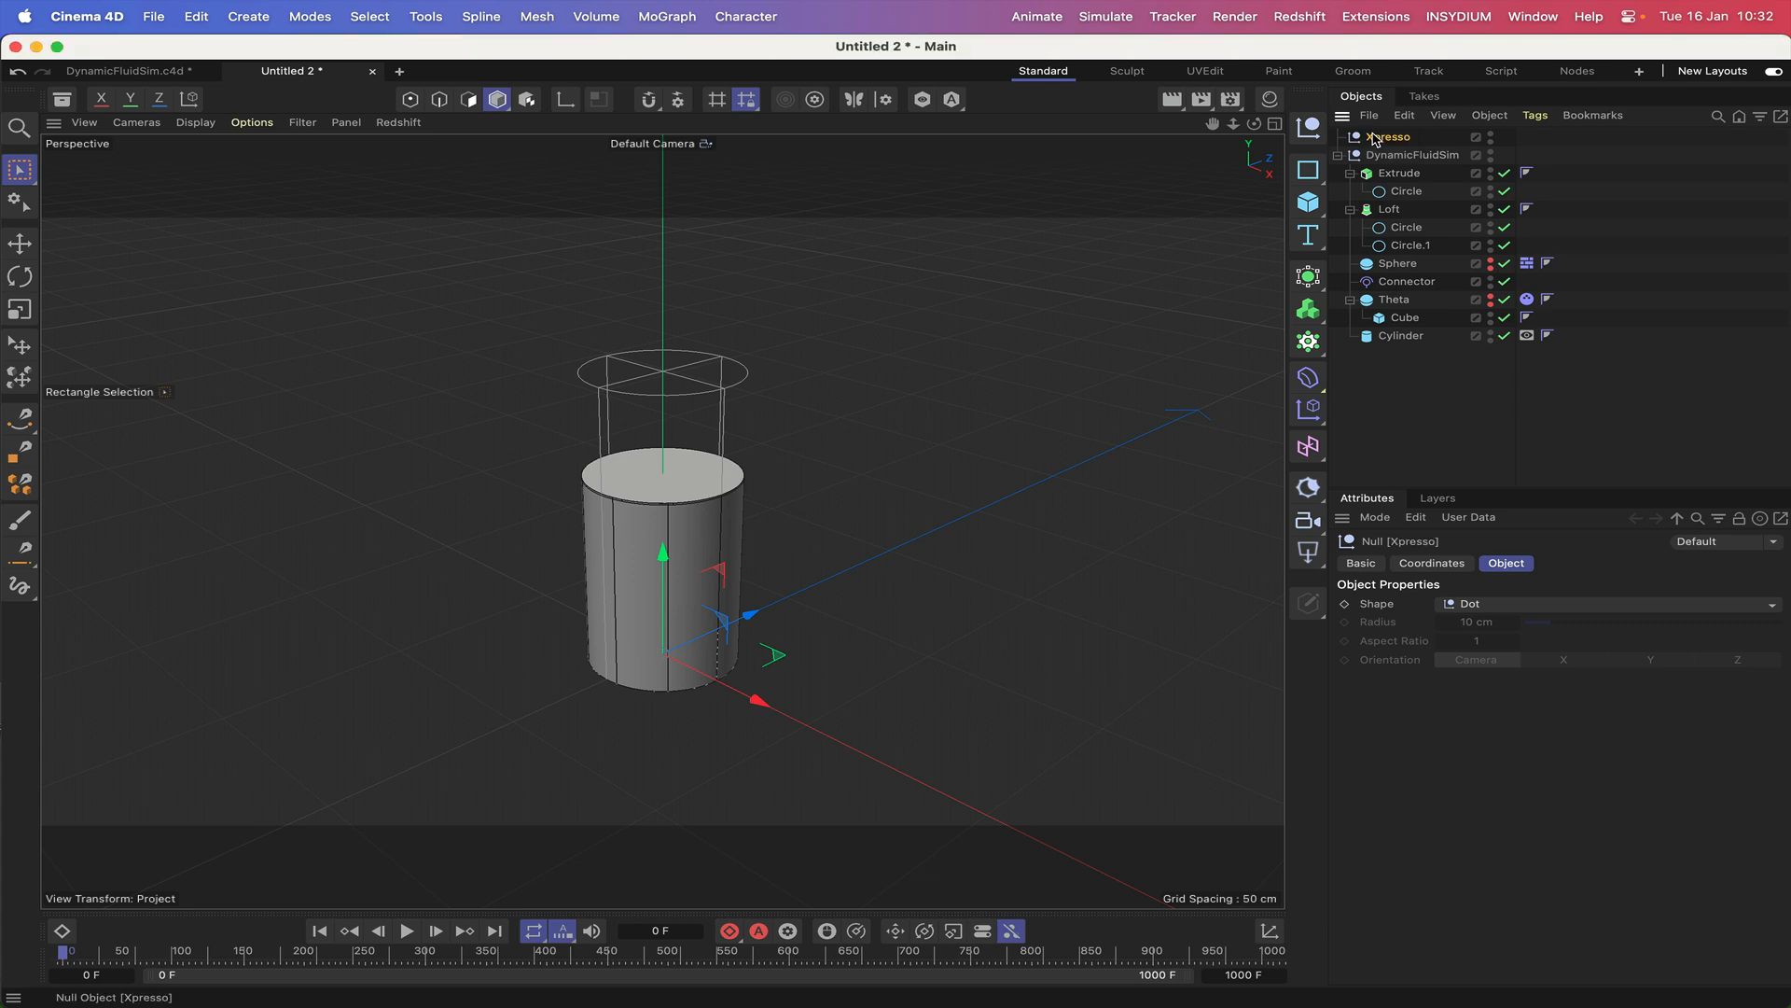
# Give the Xpresso null an XPresso tag, and shrink its editor window above the glass.
pyautogui.click(1535, 115)
pyautogui.moveTo(1601, 330)
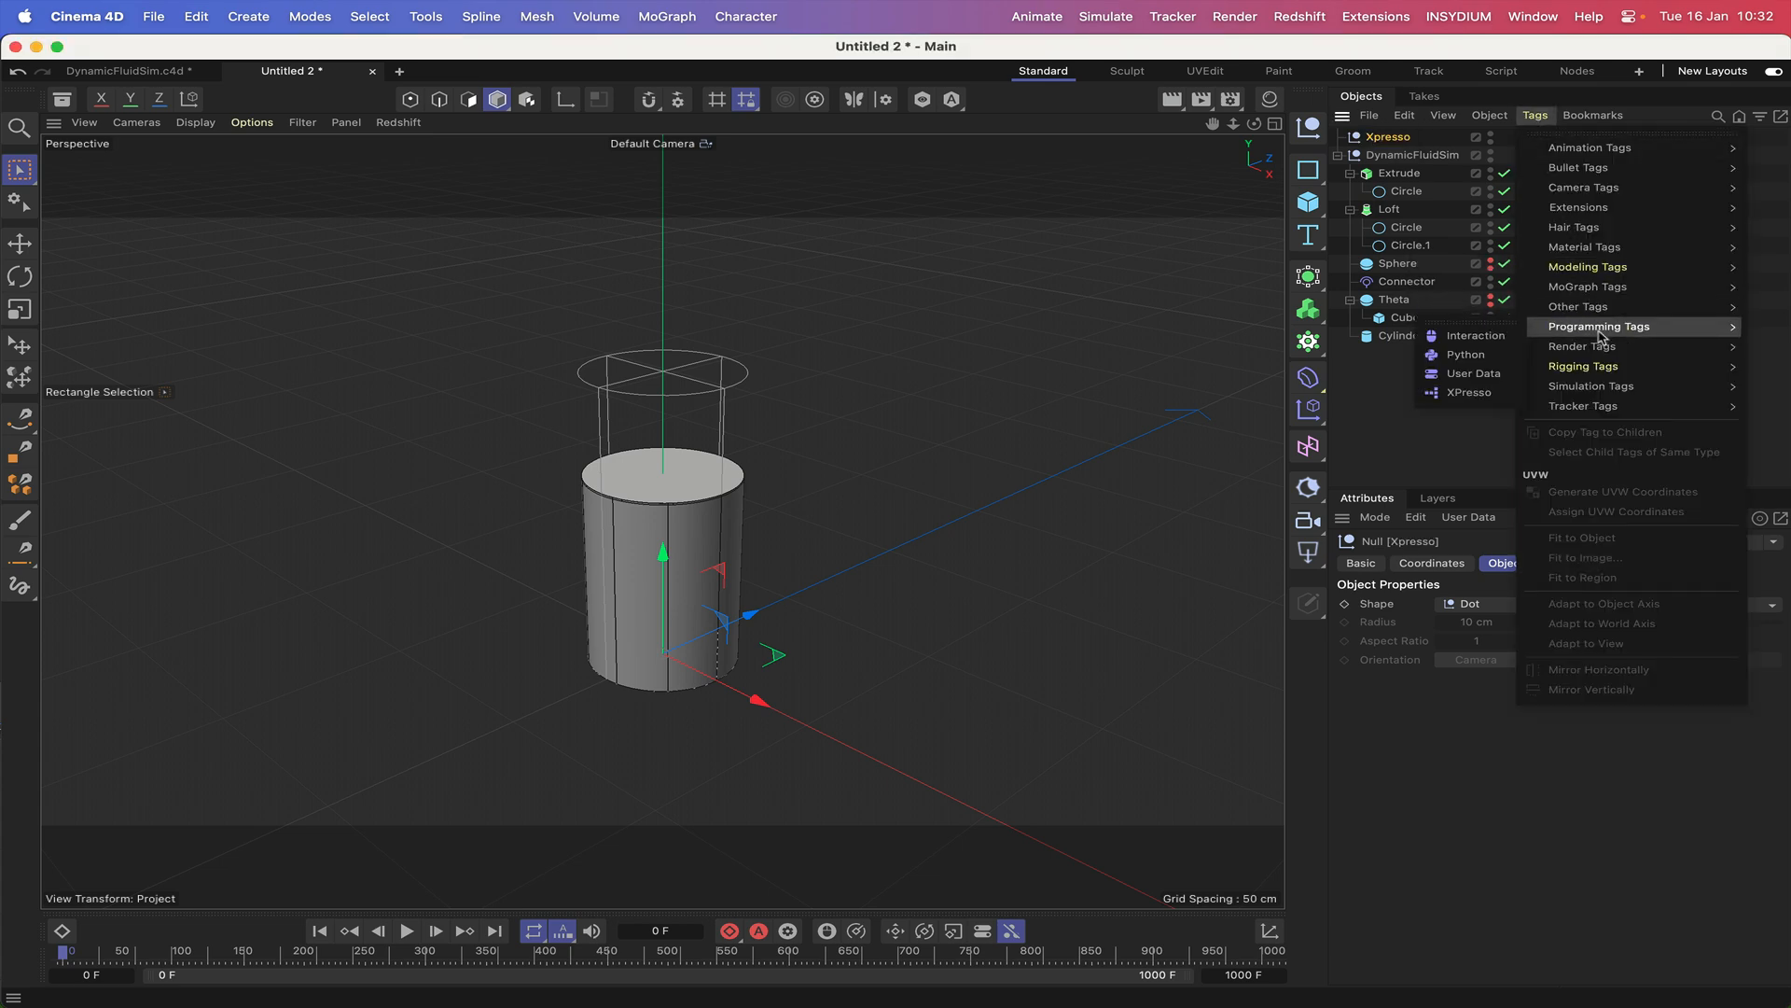
pyautogui.click(1468, 392)
pyautogui.moveTo(1359, 369); pyautogui.dragTo(807, 49)
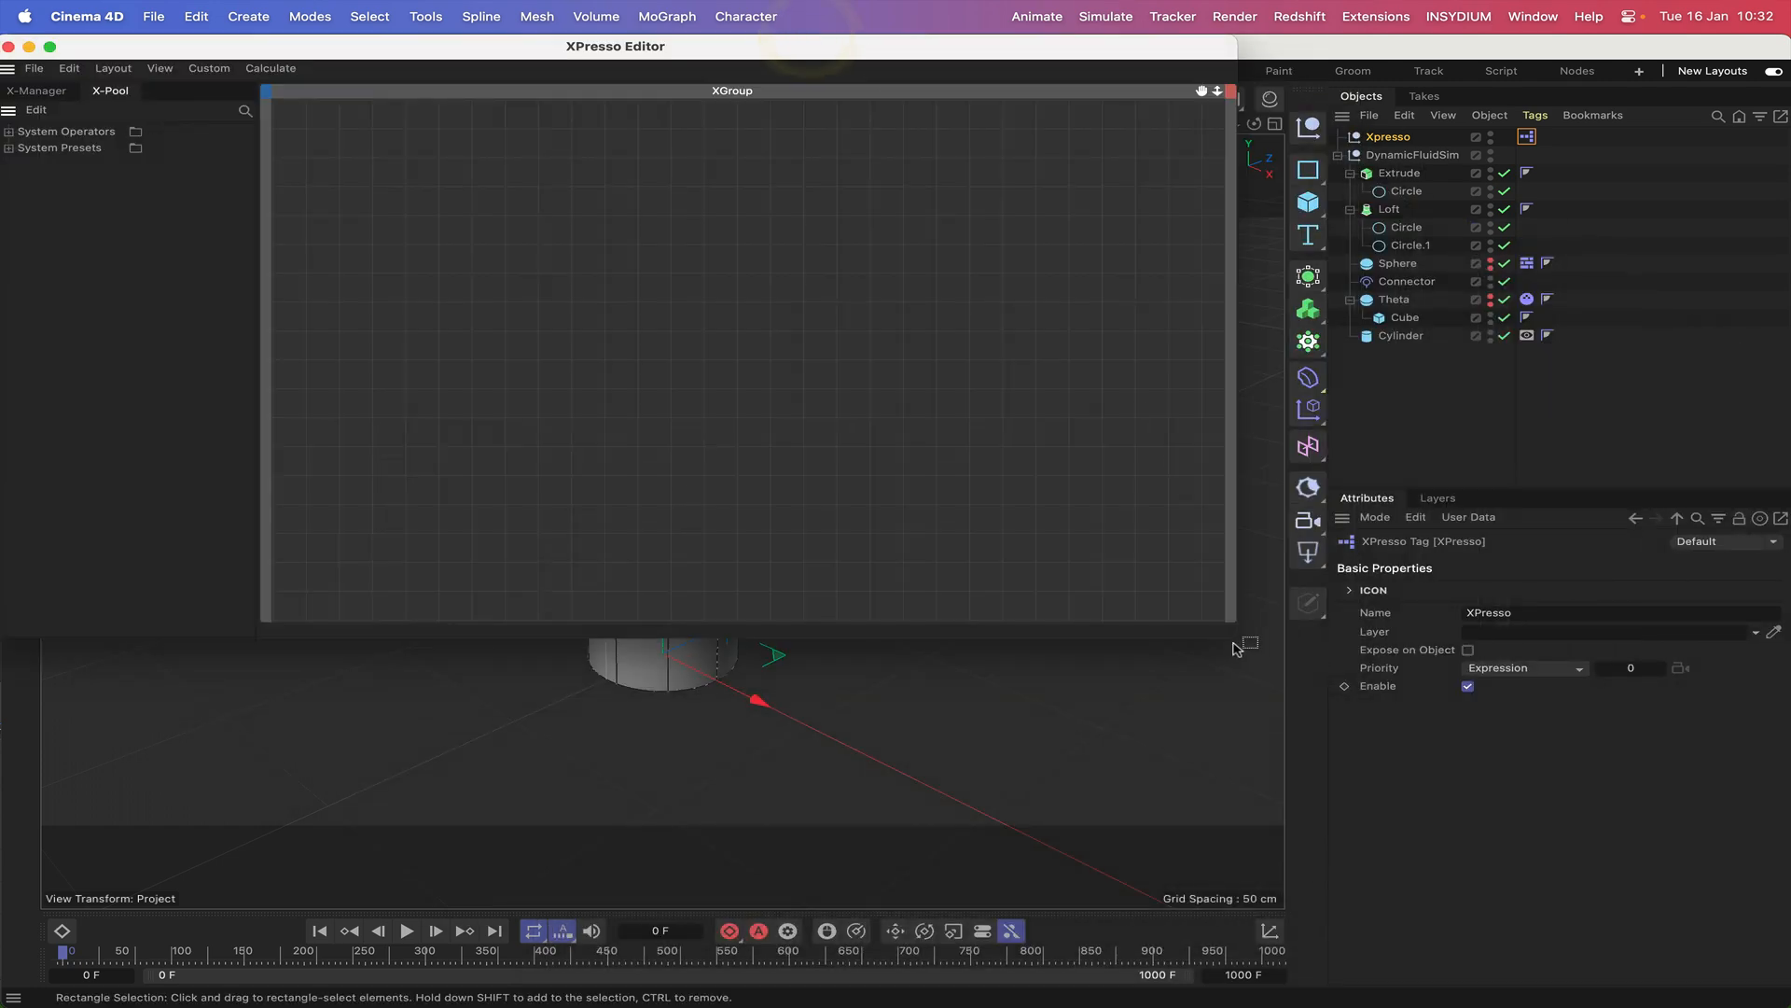
pyautogui.moveTo(1228, 637); pyautogui.dragTo(1216, 415)
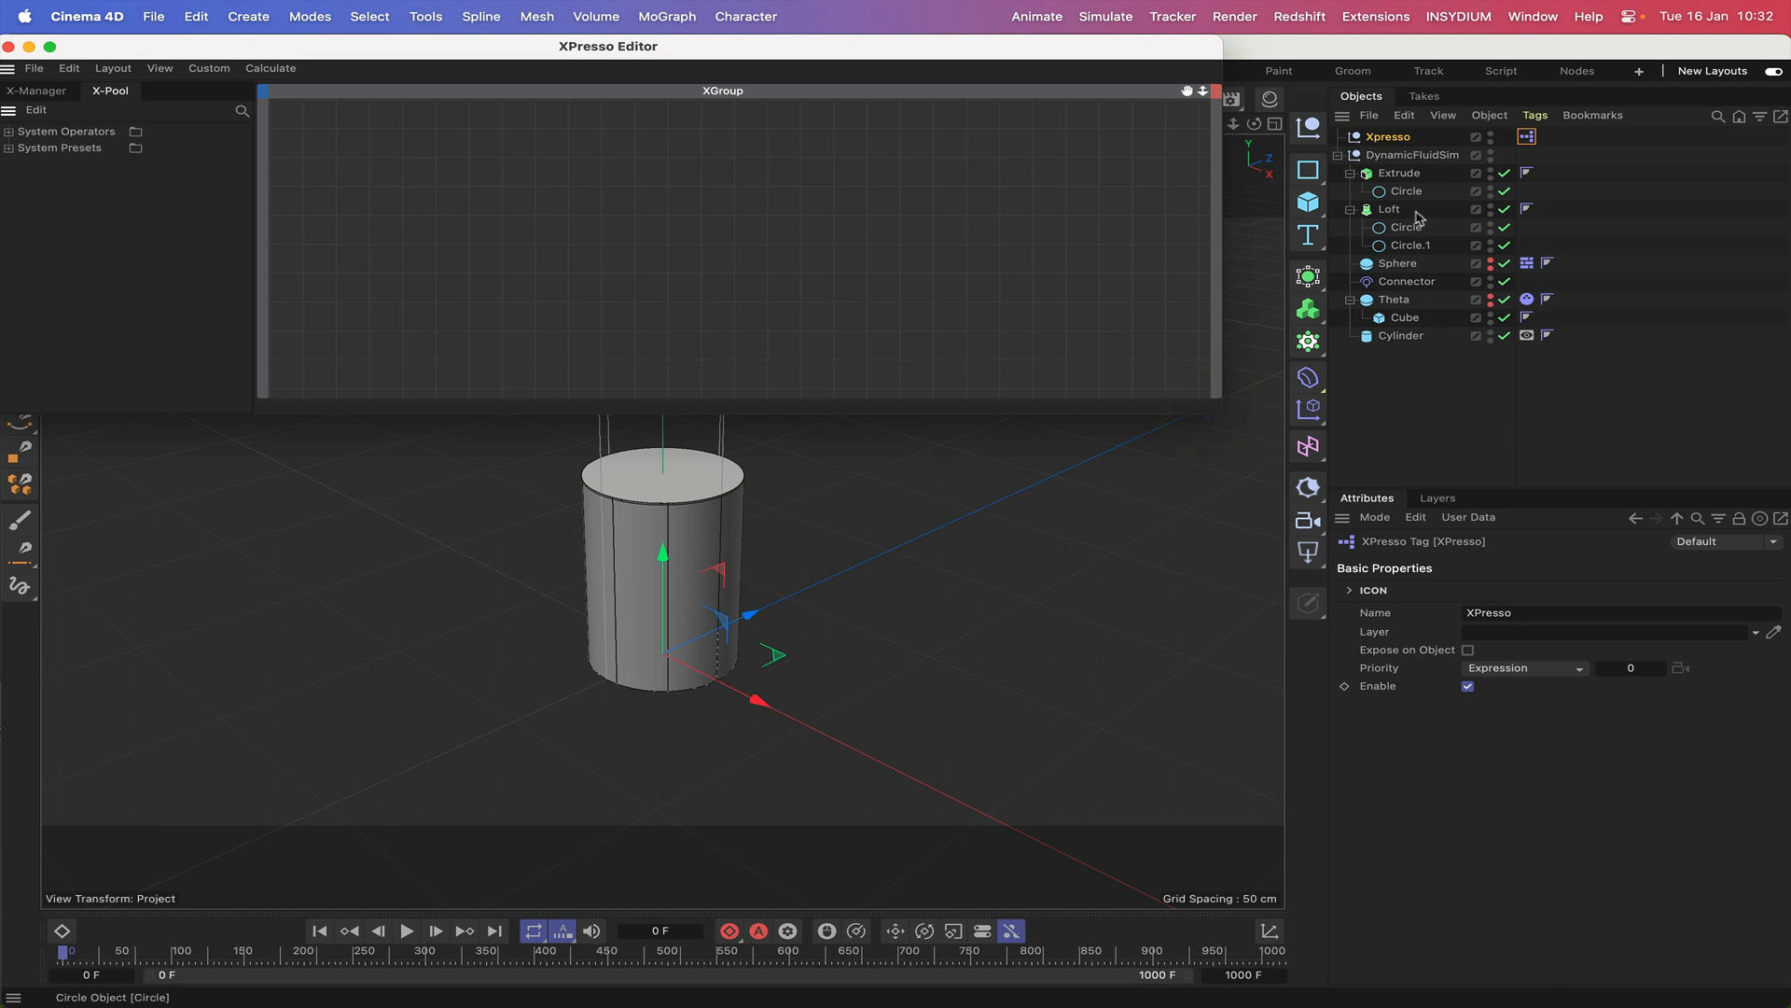
# Bring the Theta object into the XPresso graph as a node and give it a Rotation.B output.
pyautogui.click(1394, 301)
pyautogui.moveTo(1397, 304); pyautogui.dragTo(383, 210)
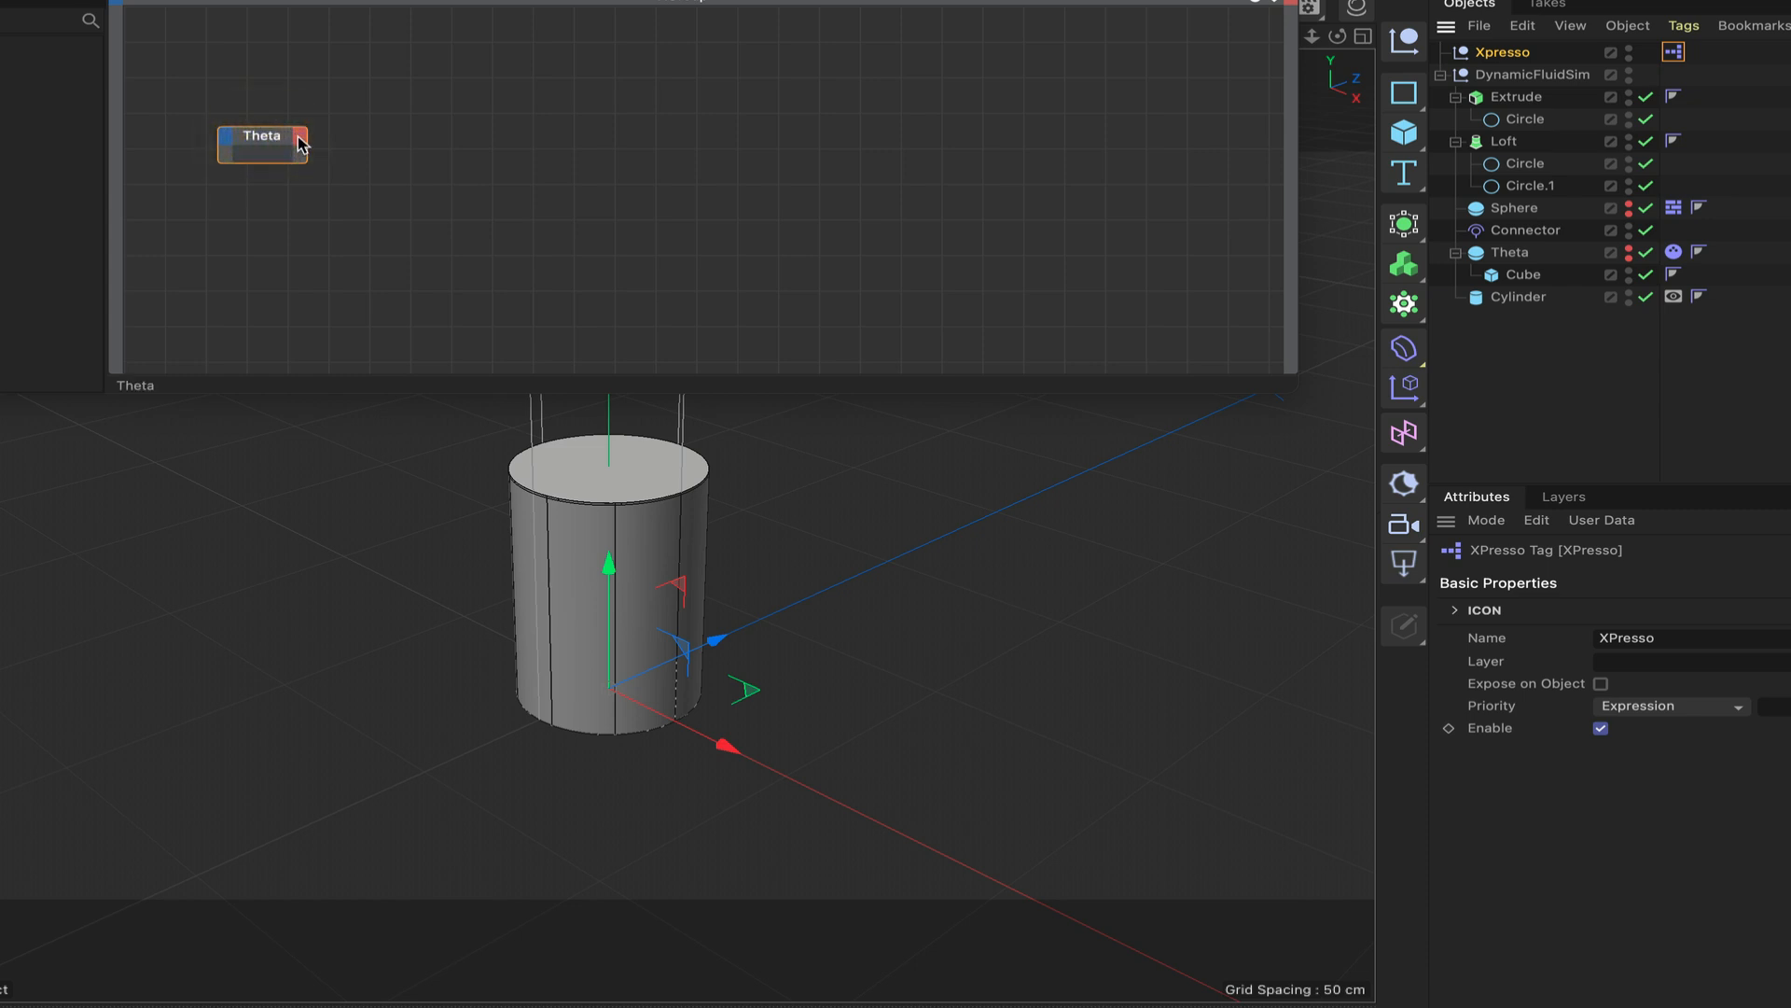
pyautogui.click(299, 142)
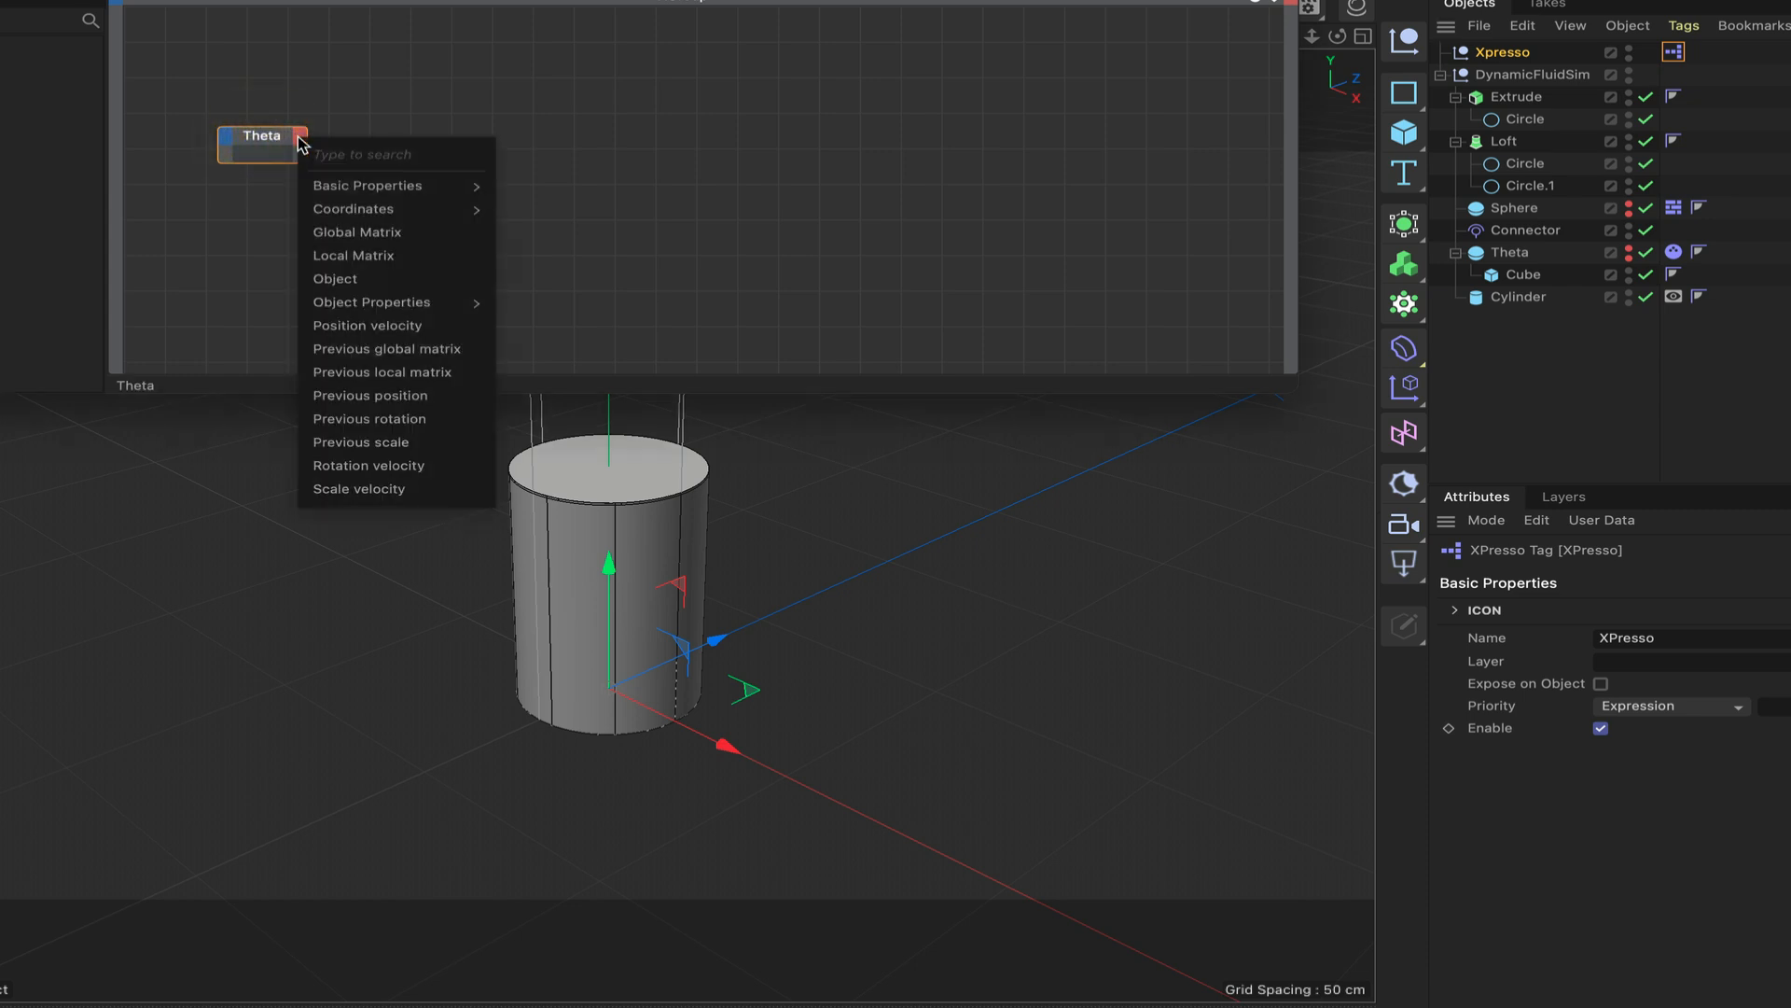
pyautogui.moveTo(355, 209)
pyautogui.moveTo(550, 305)
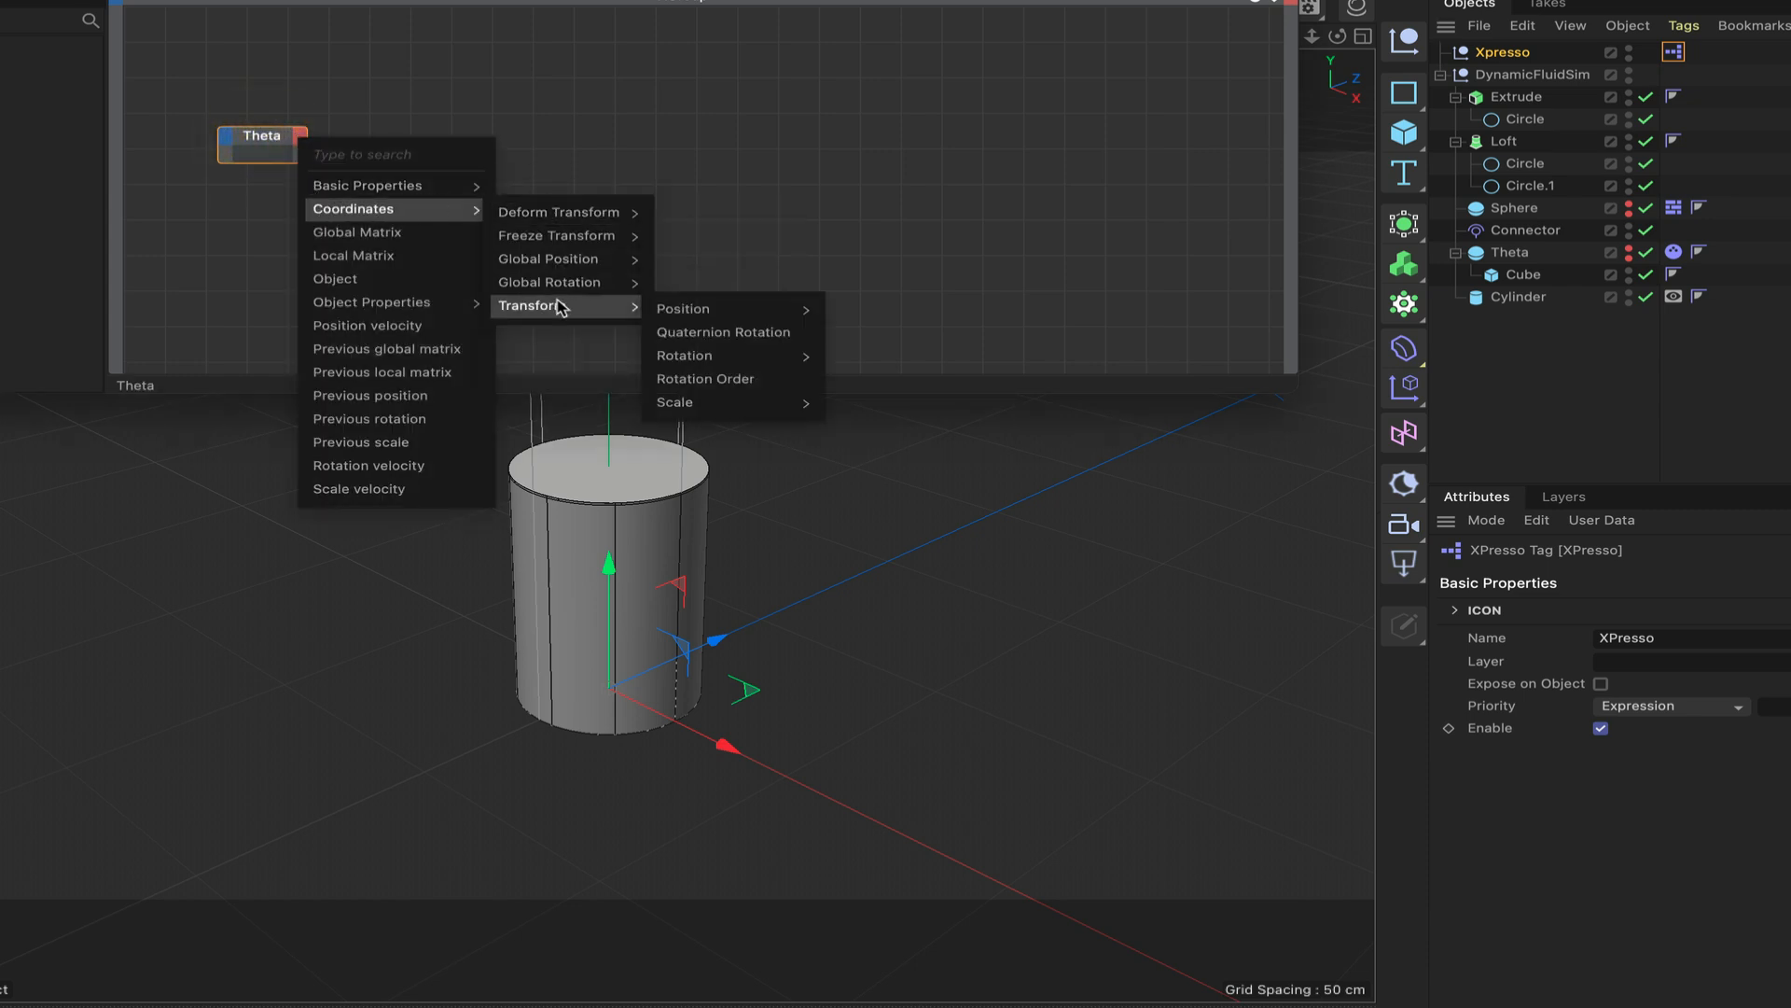
pyautogui.moveTo(727, 357)
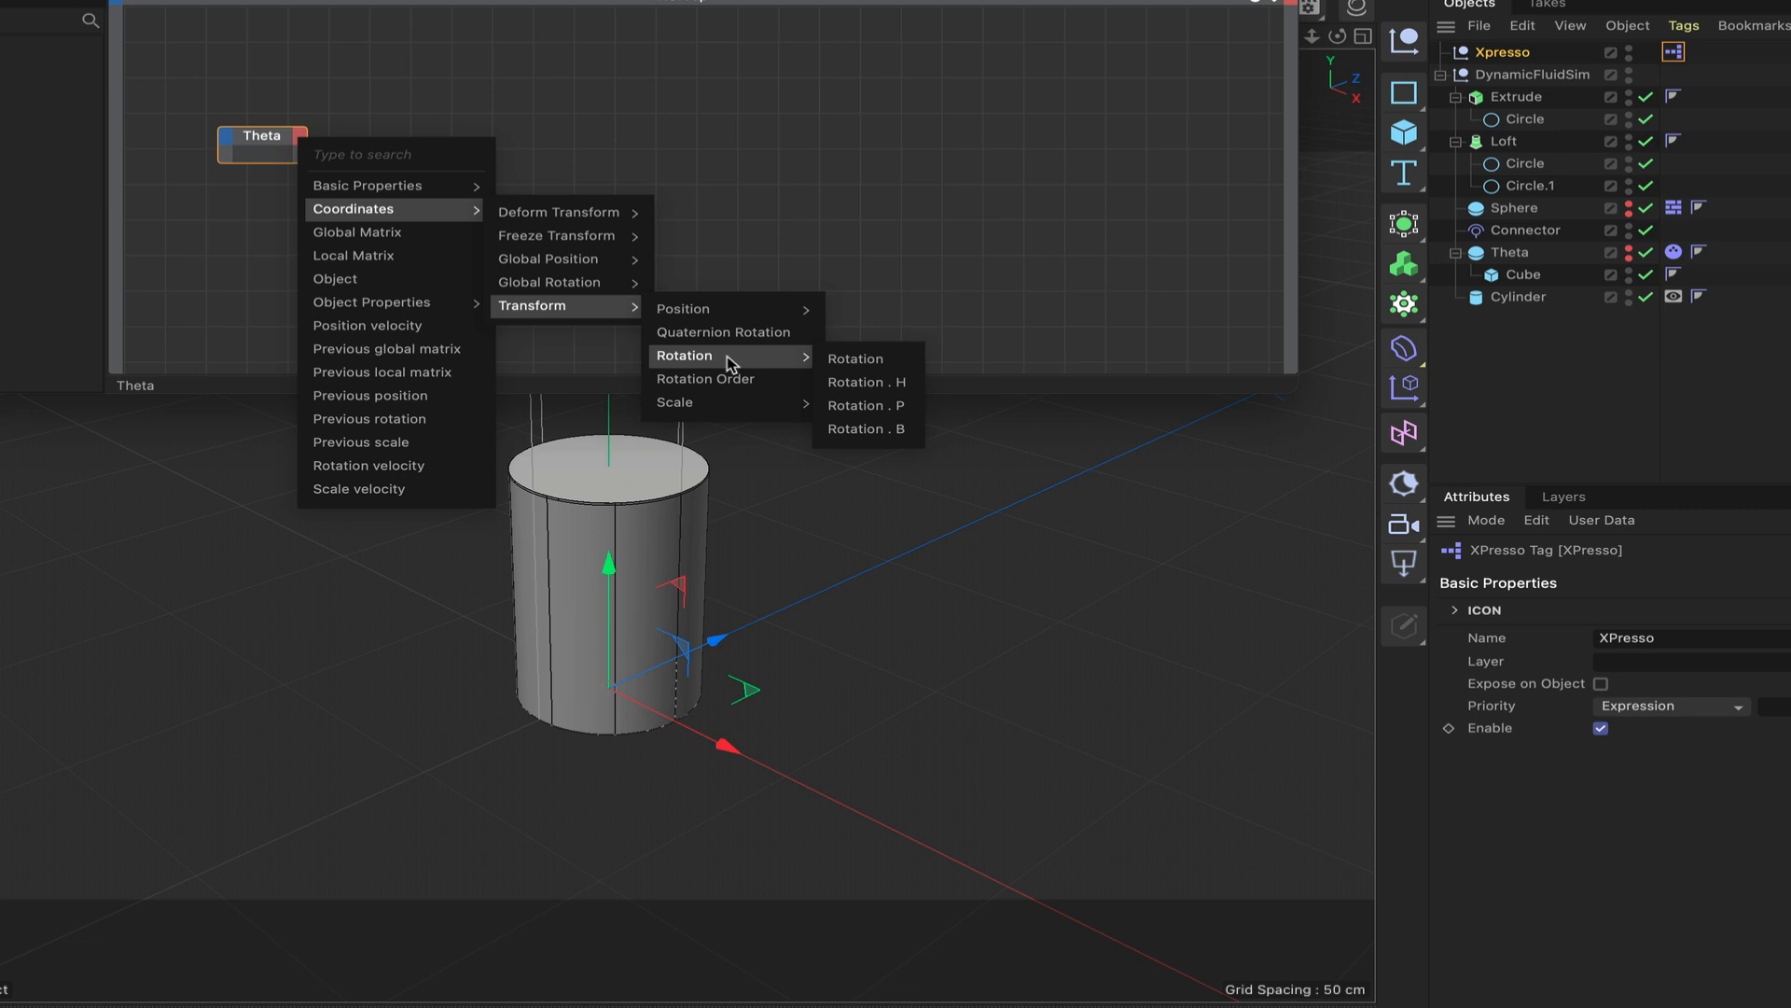
pyautogui.click(867, 430)
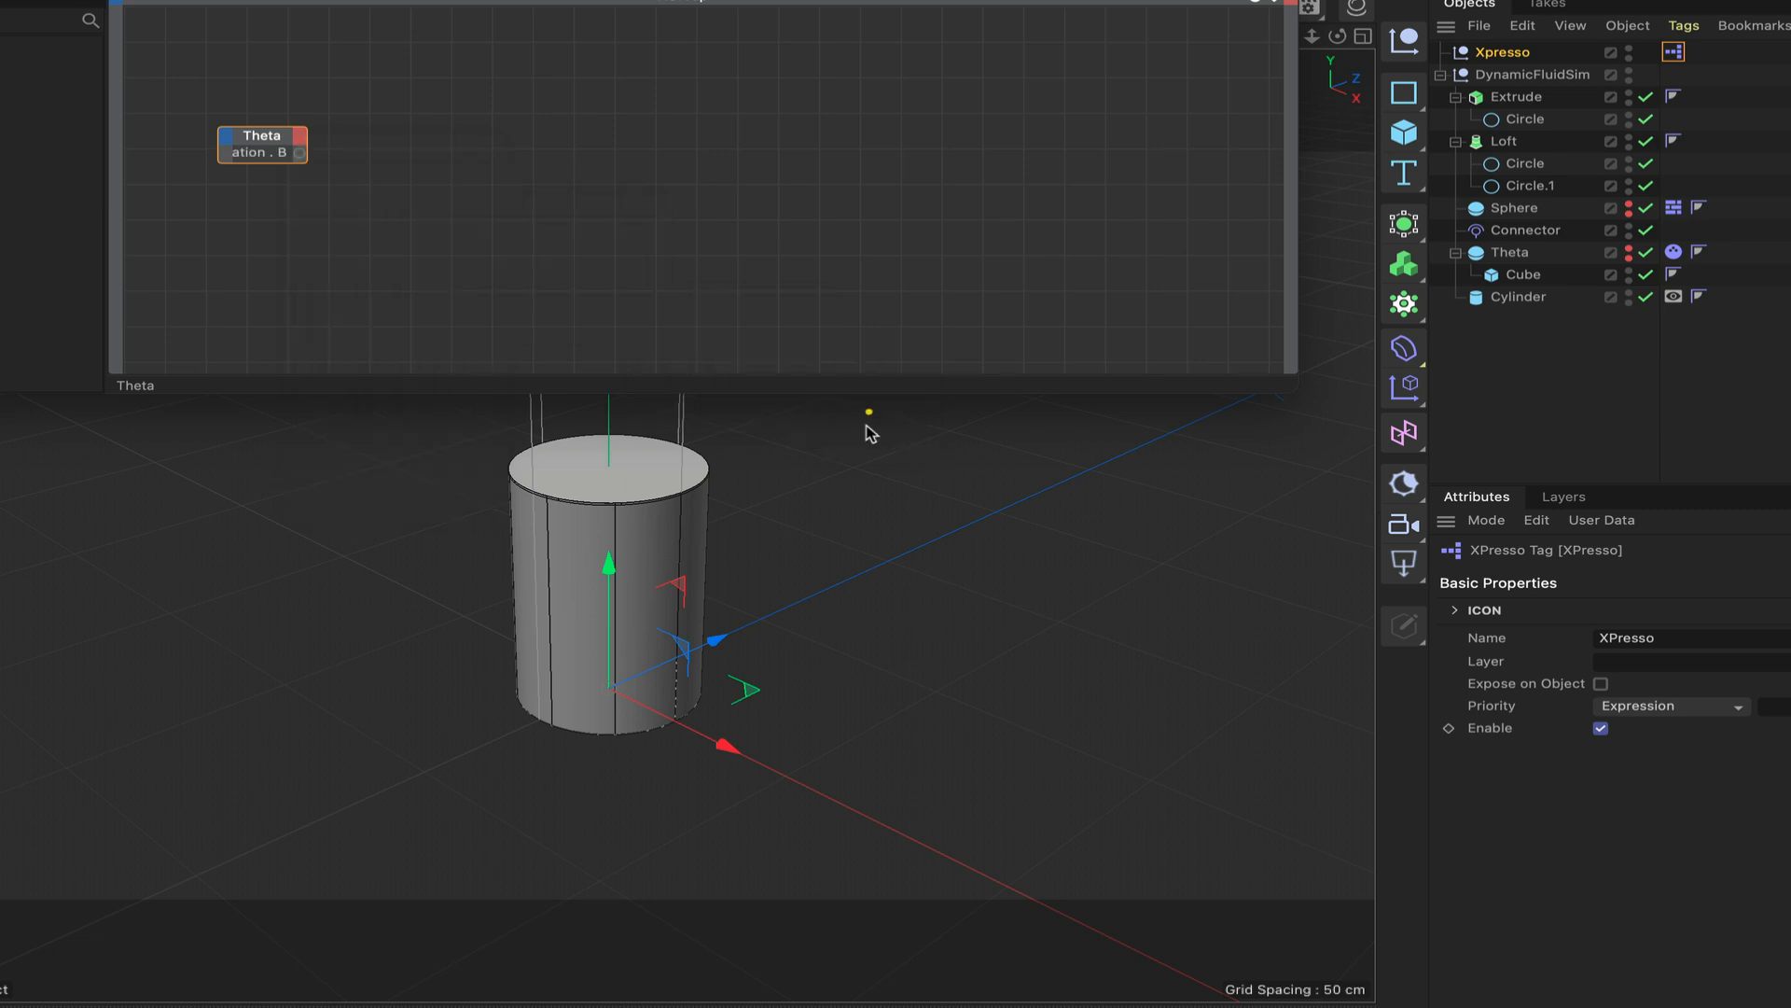
# Add a Rotation.P output to the Theta node and enlarge the node so both port names are readable.
pyautogui.click(300, 140)
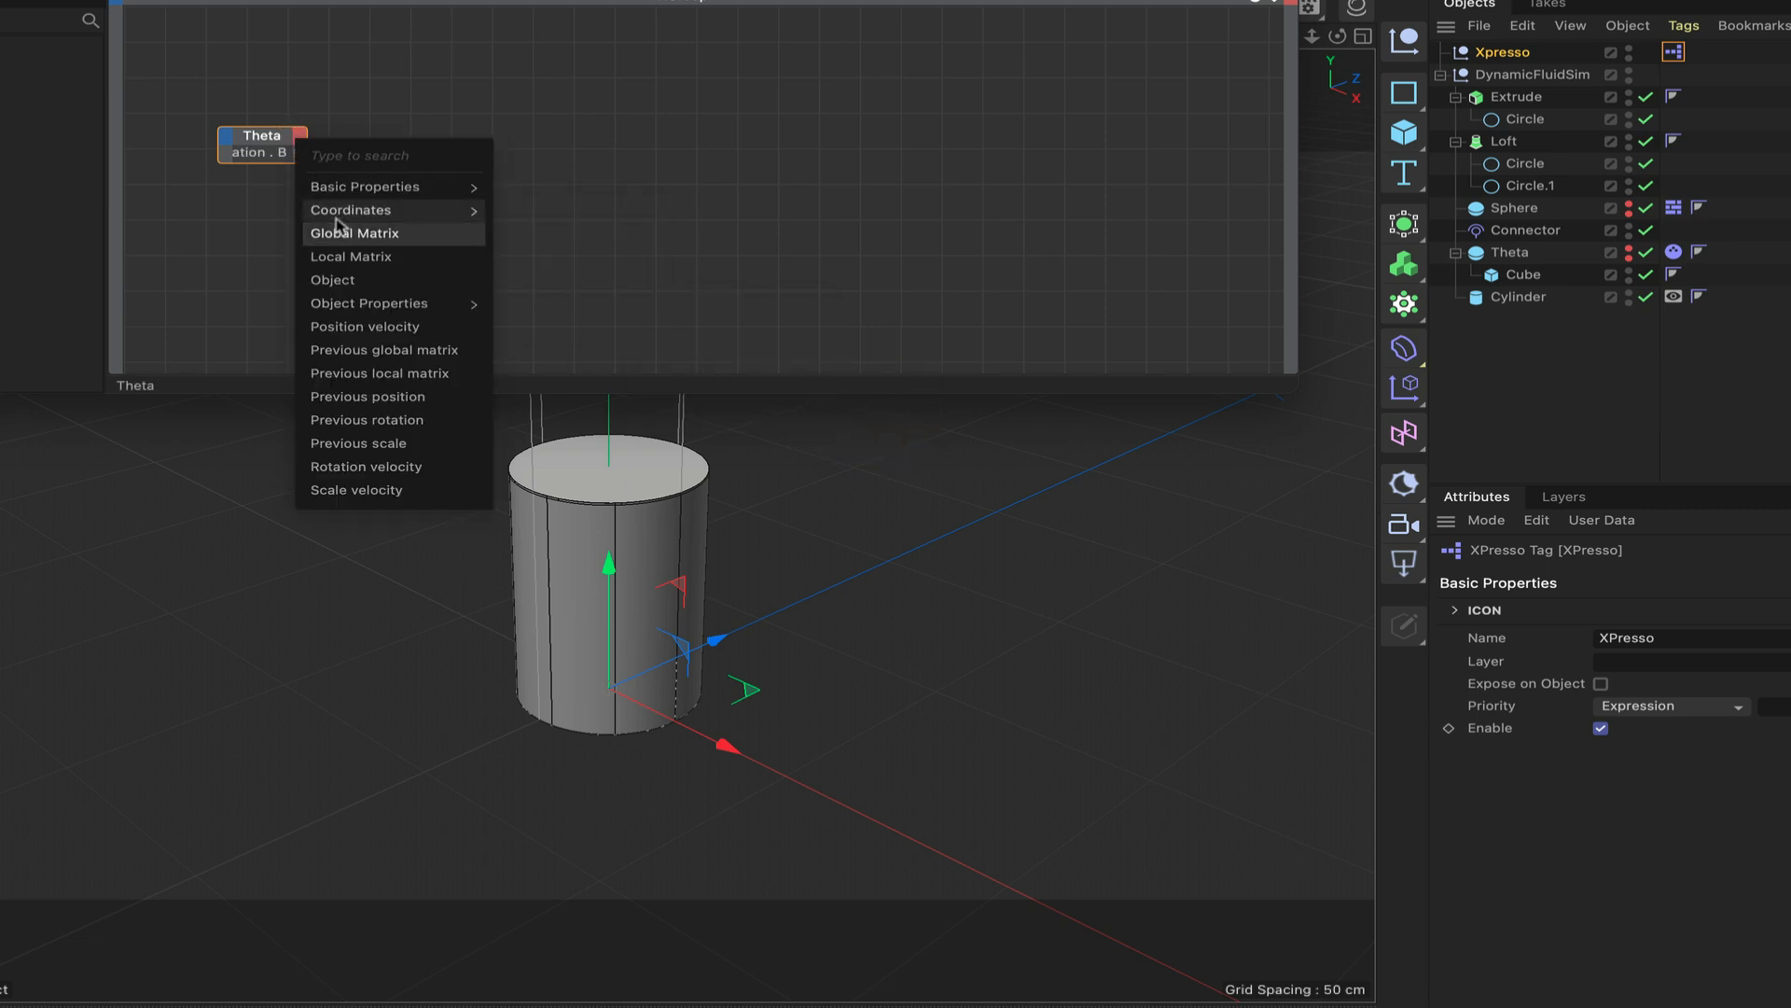
pyautogui.moveTo(439, 211)
pyautogui.moveTo(572, 306)
pyautogui.moveTo(727, 316)
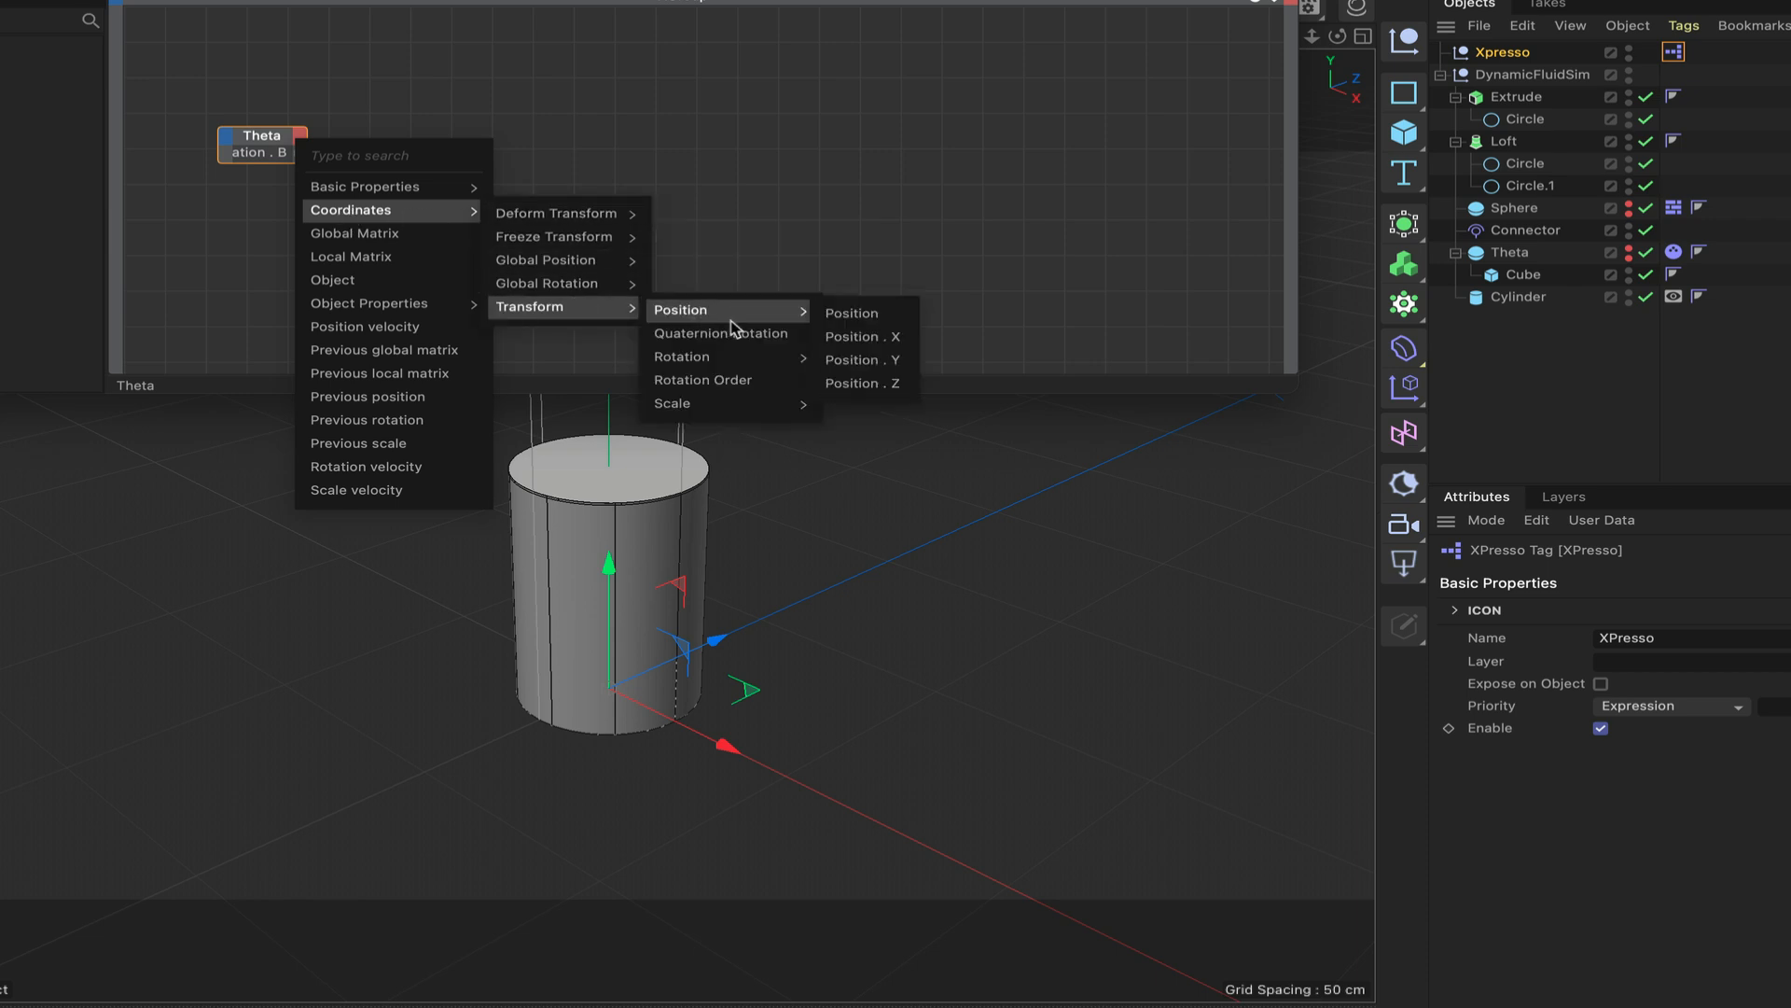
pyautogui.click(868, 406)
pyautogui.click(360, 197)
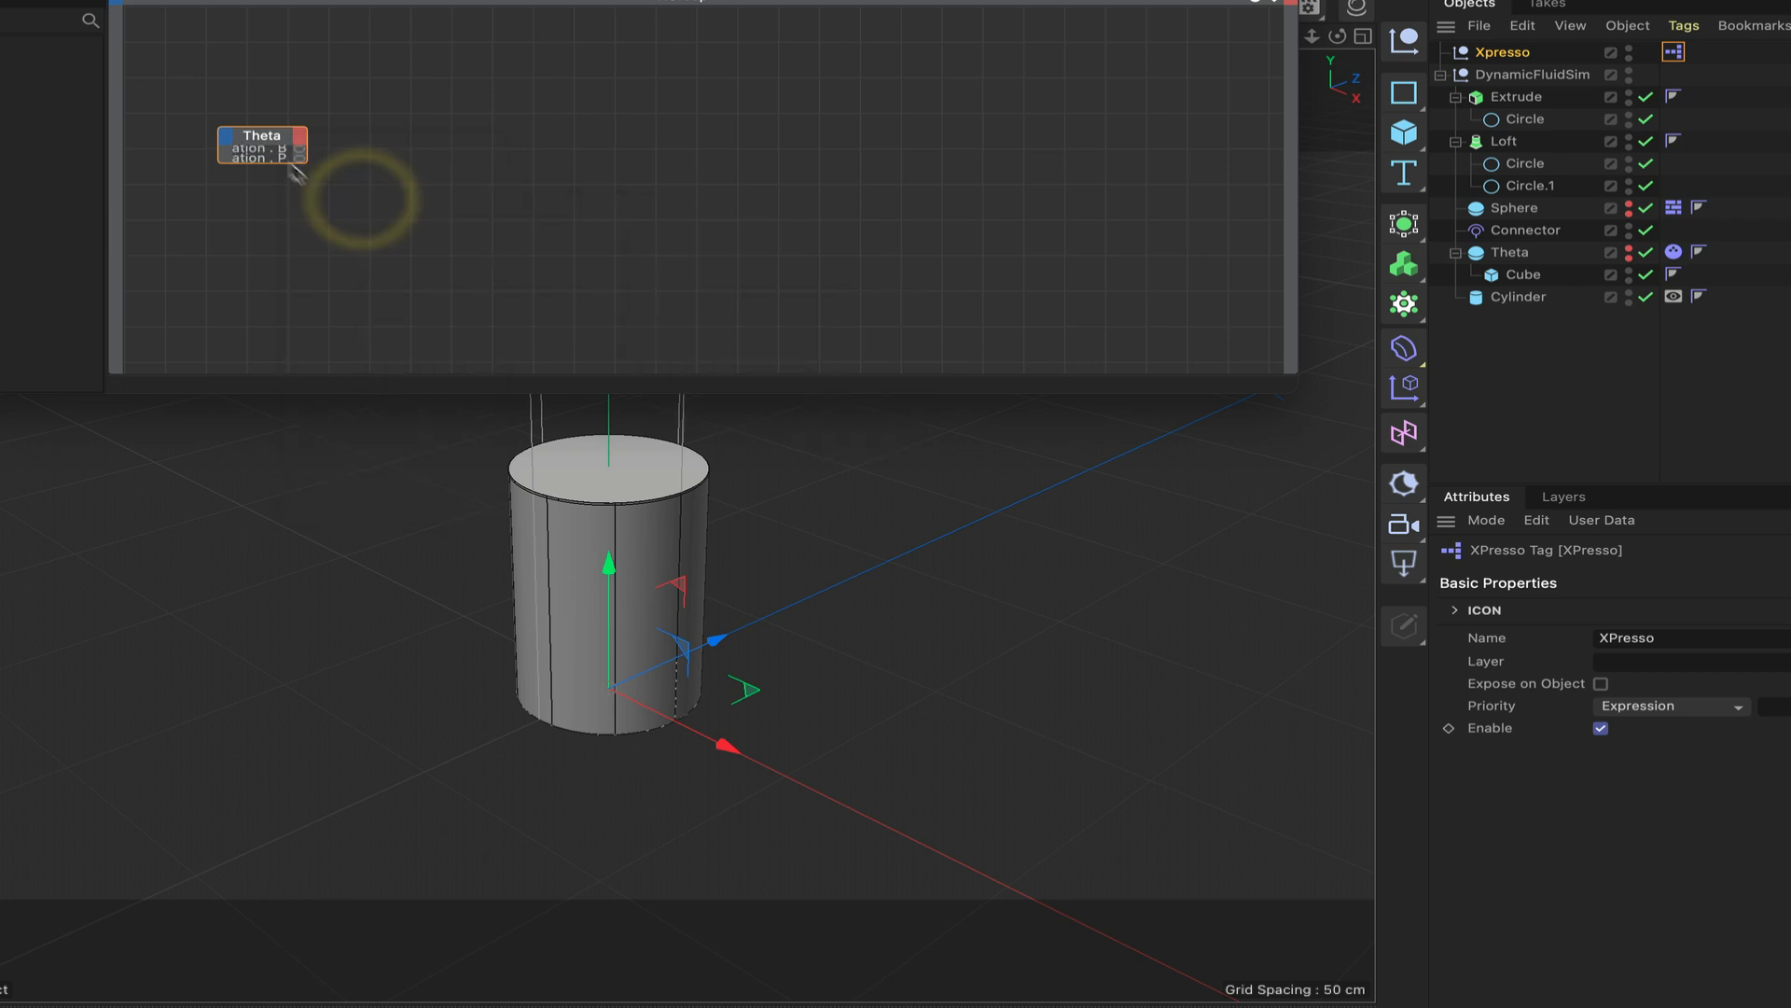
pyautogui.doubleClick(268, 138)
pyautogui.moveTo(309, 140); pyautogui.dragTo(287, 140)
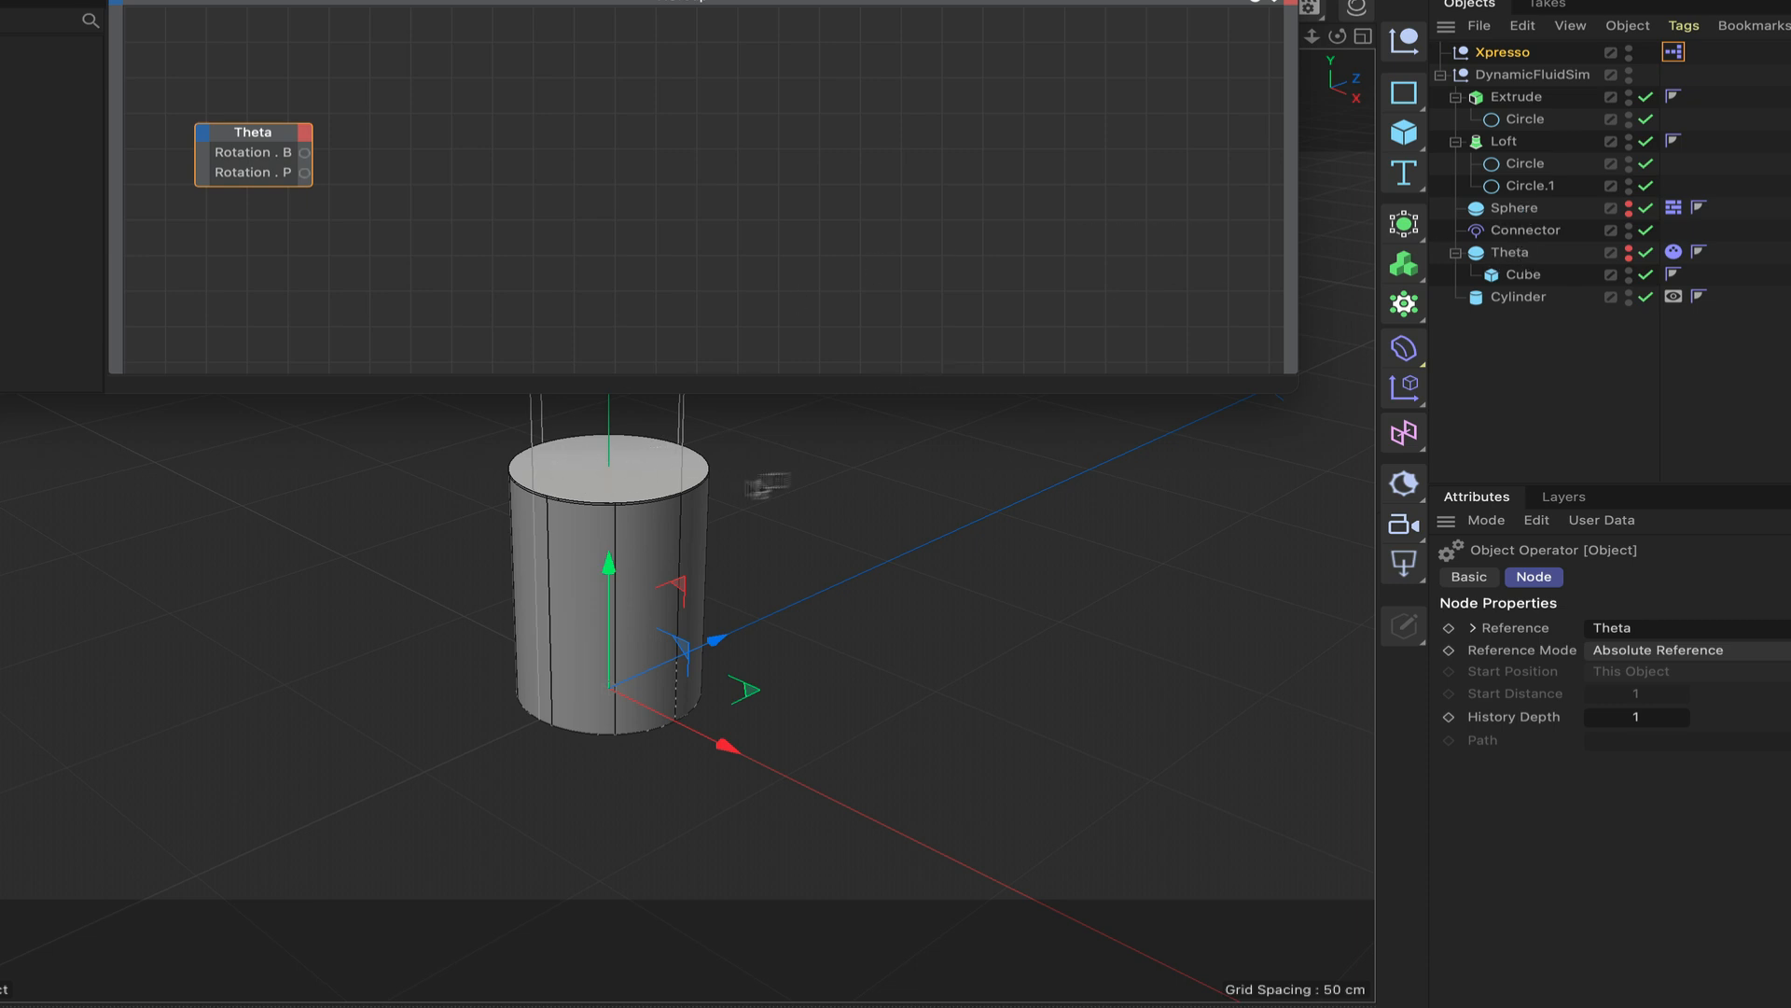
# Examine the Theta object's rotation coordinates, R.P and R.B.
pyautogui.click(1511, 252)
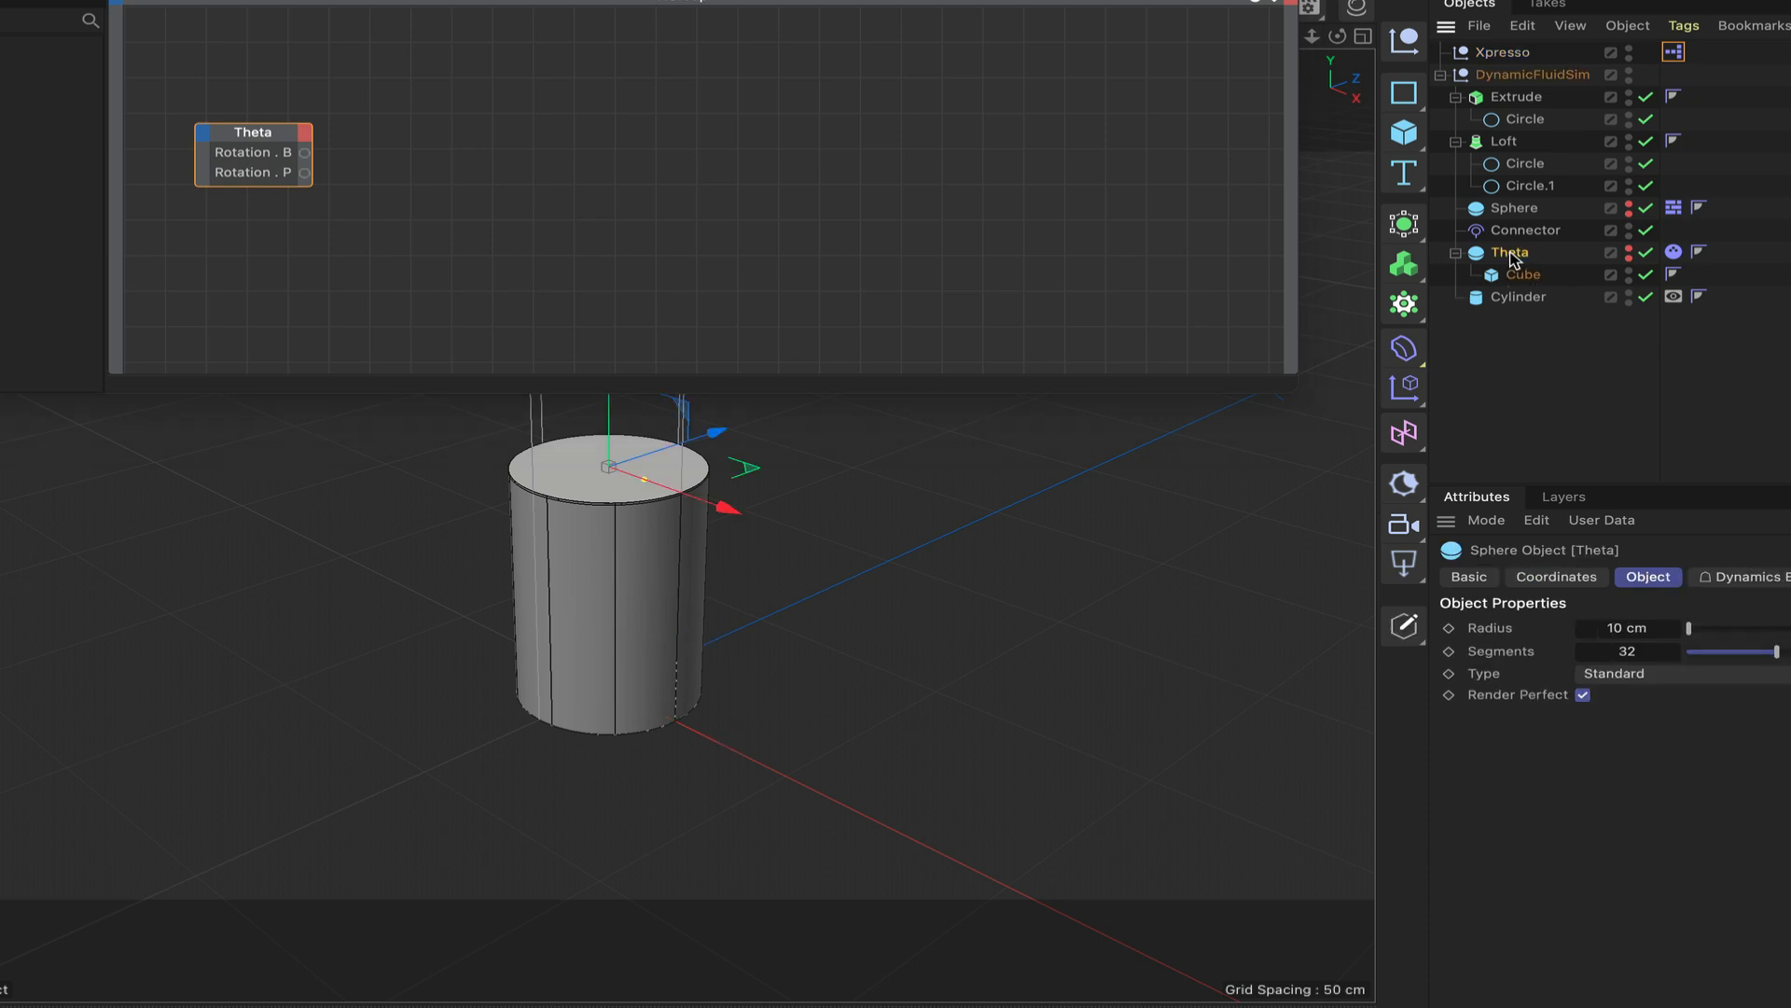
pyautogui.click(1556, 576)
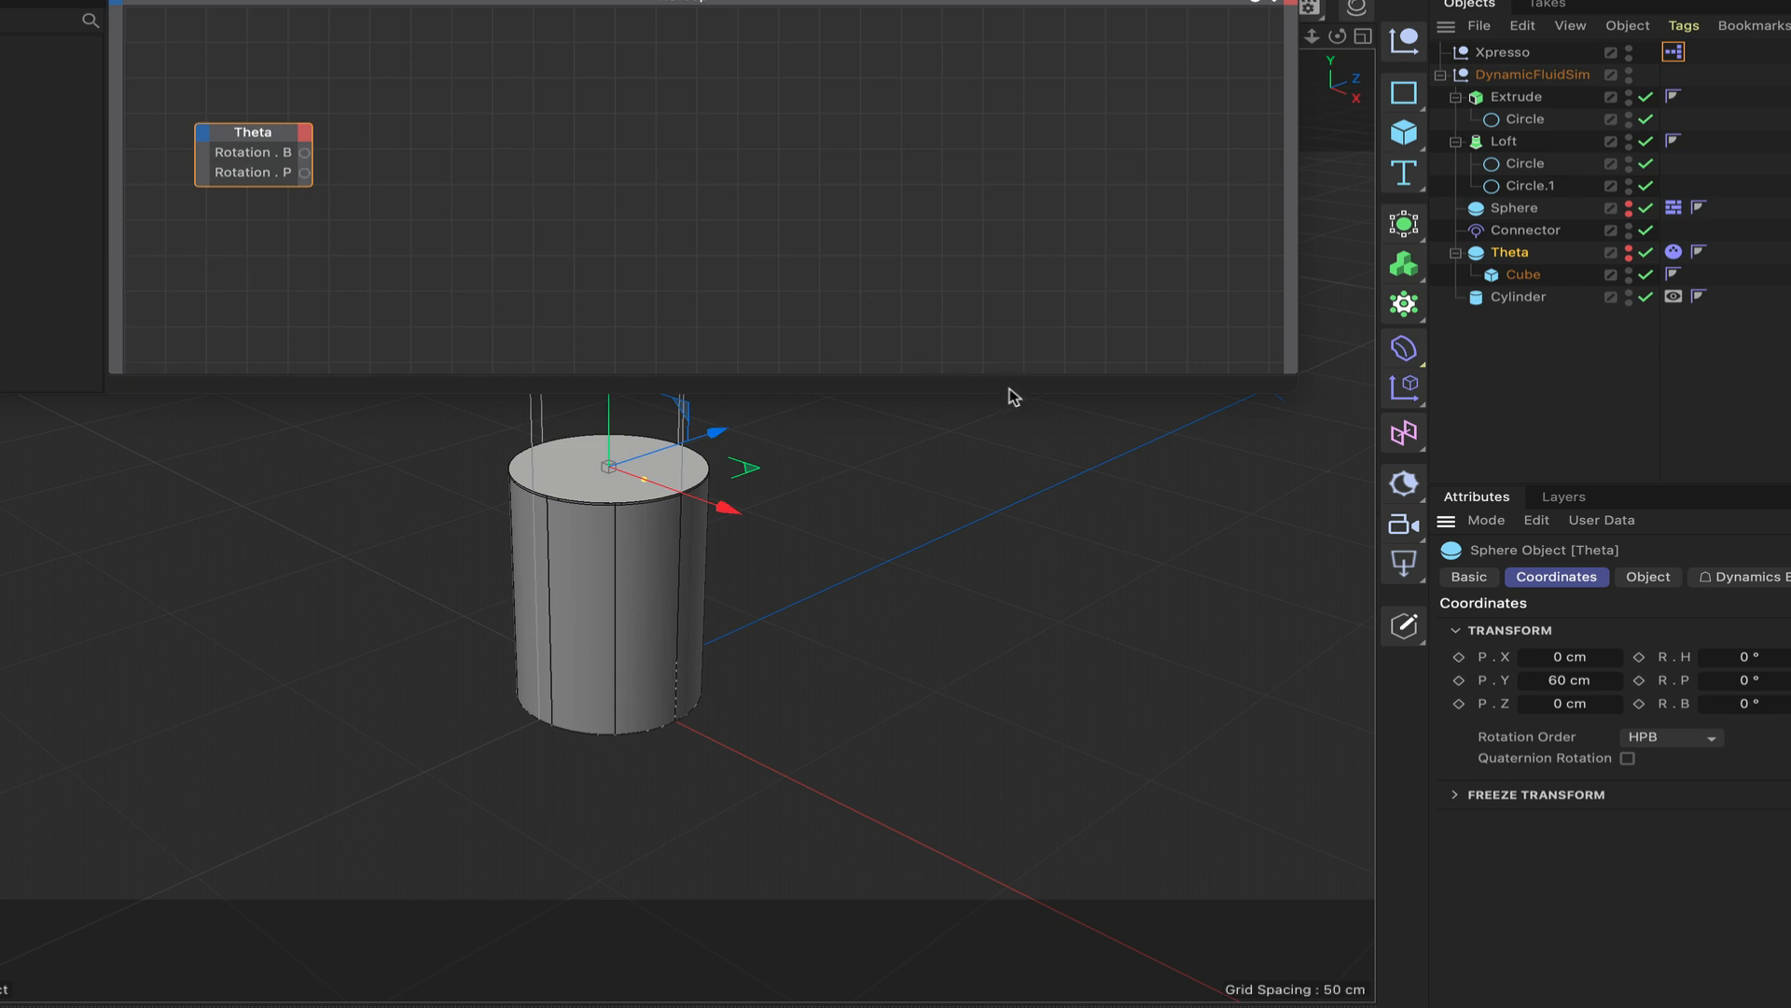
pyautogui.click(1008, 364)
# Add a Trigonometric node to the XPresso graph and set its function to Cos.
pyautogui.rightClick(446, 128)
pyautogui.moveTo(523, 174)
pyautogui.moveTo(686, 177)
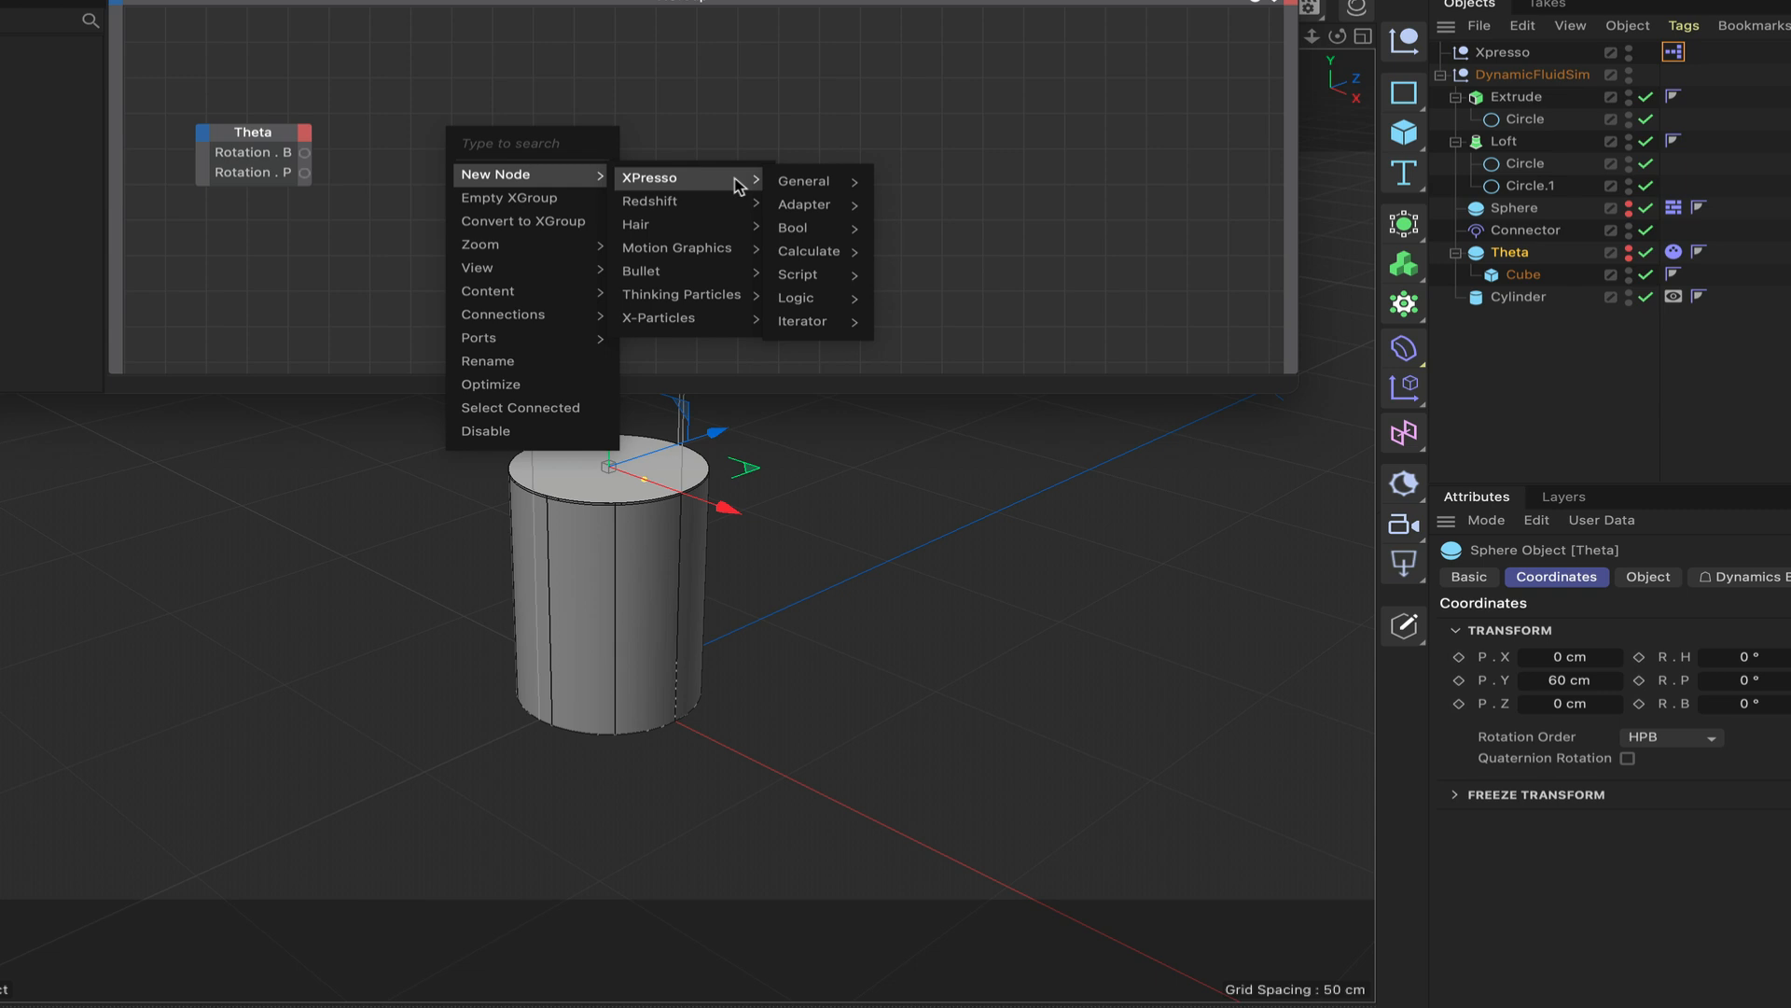
pyautogui.moveTo(810, 251)
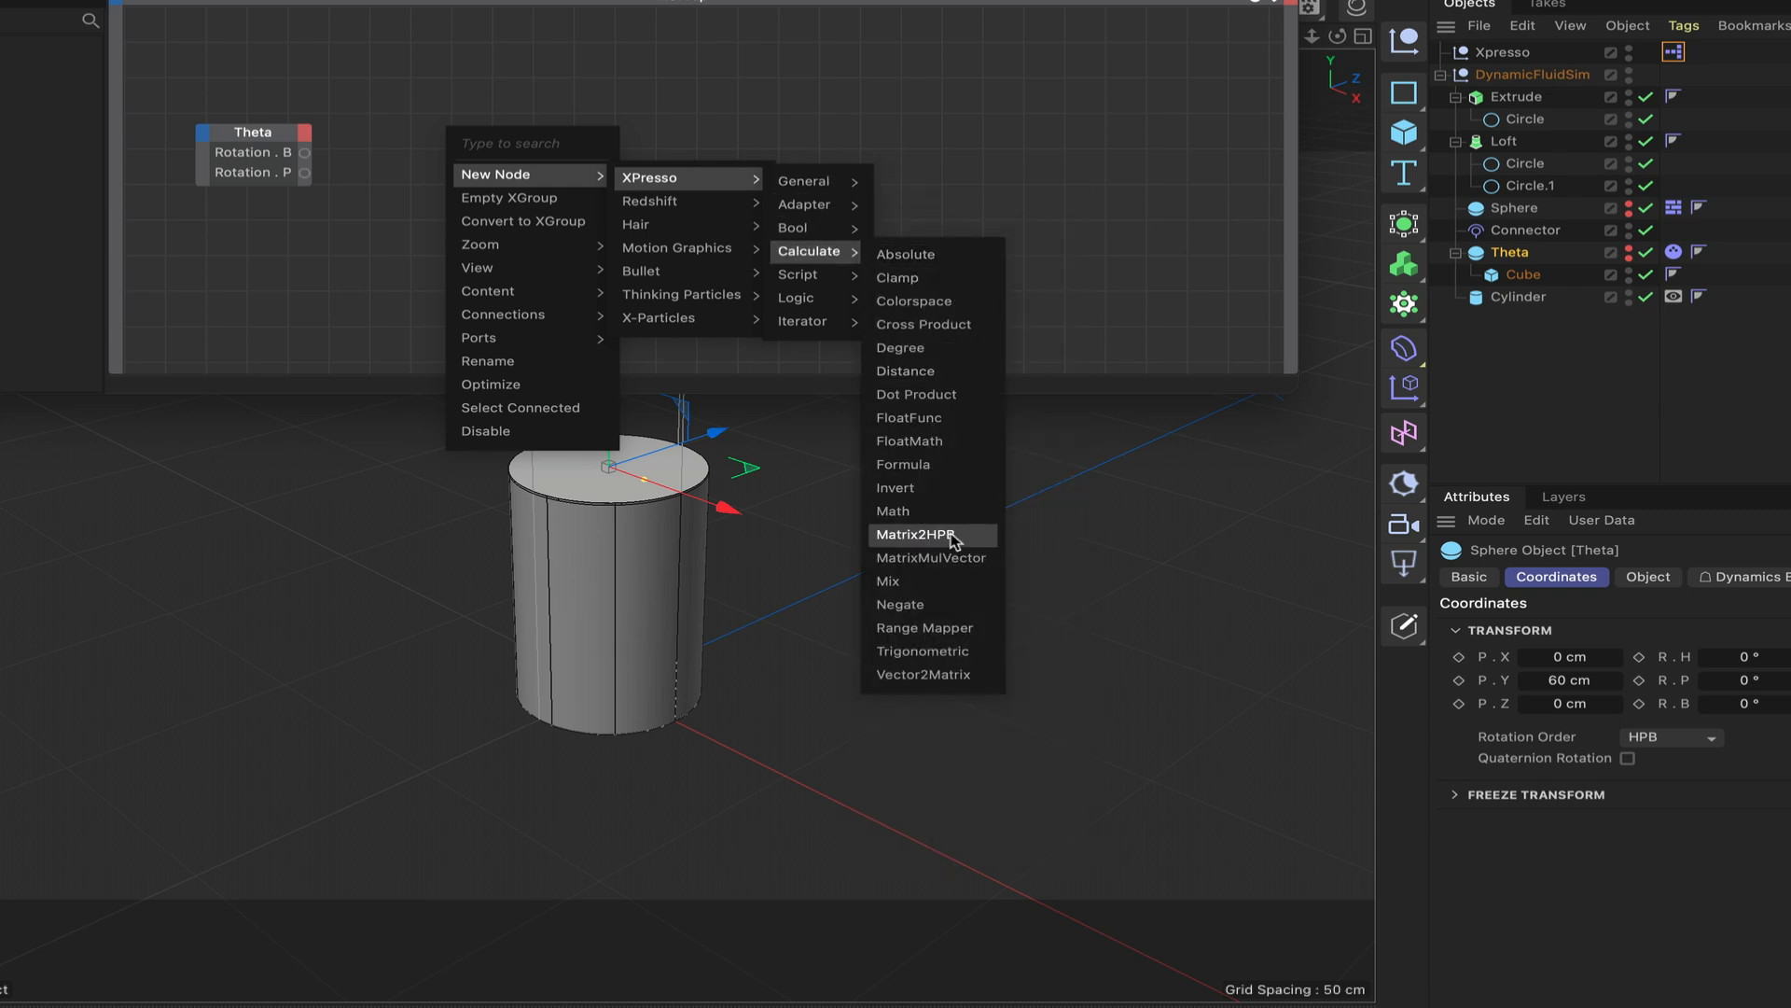
pyautogui.click(957, 652)
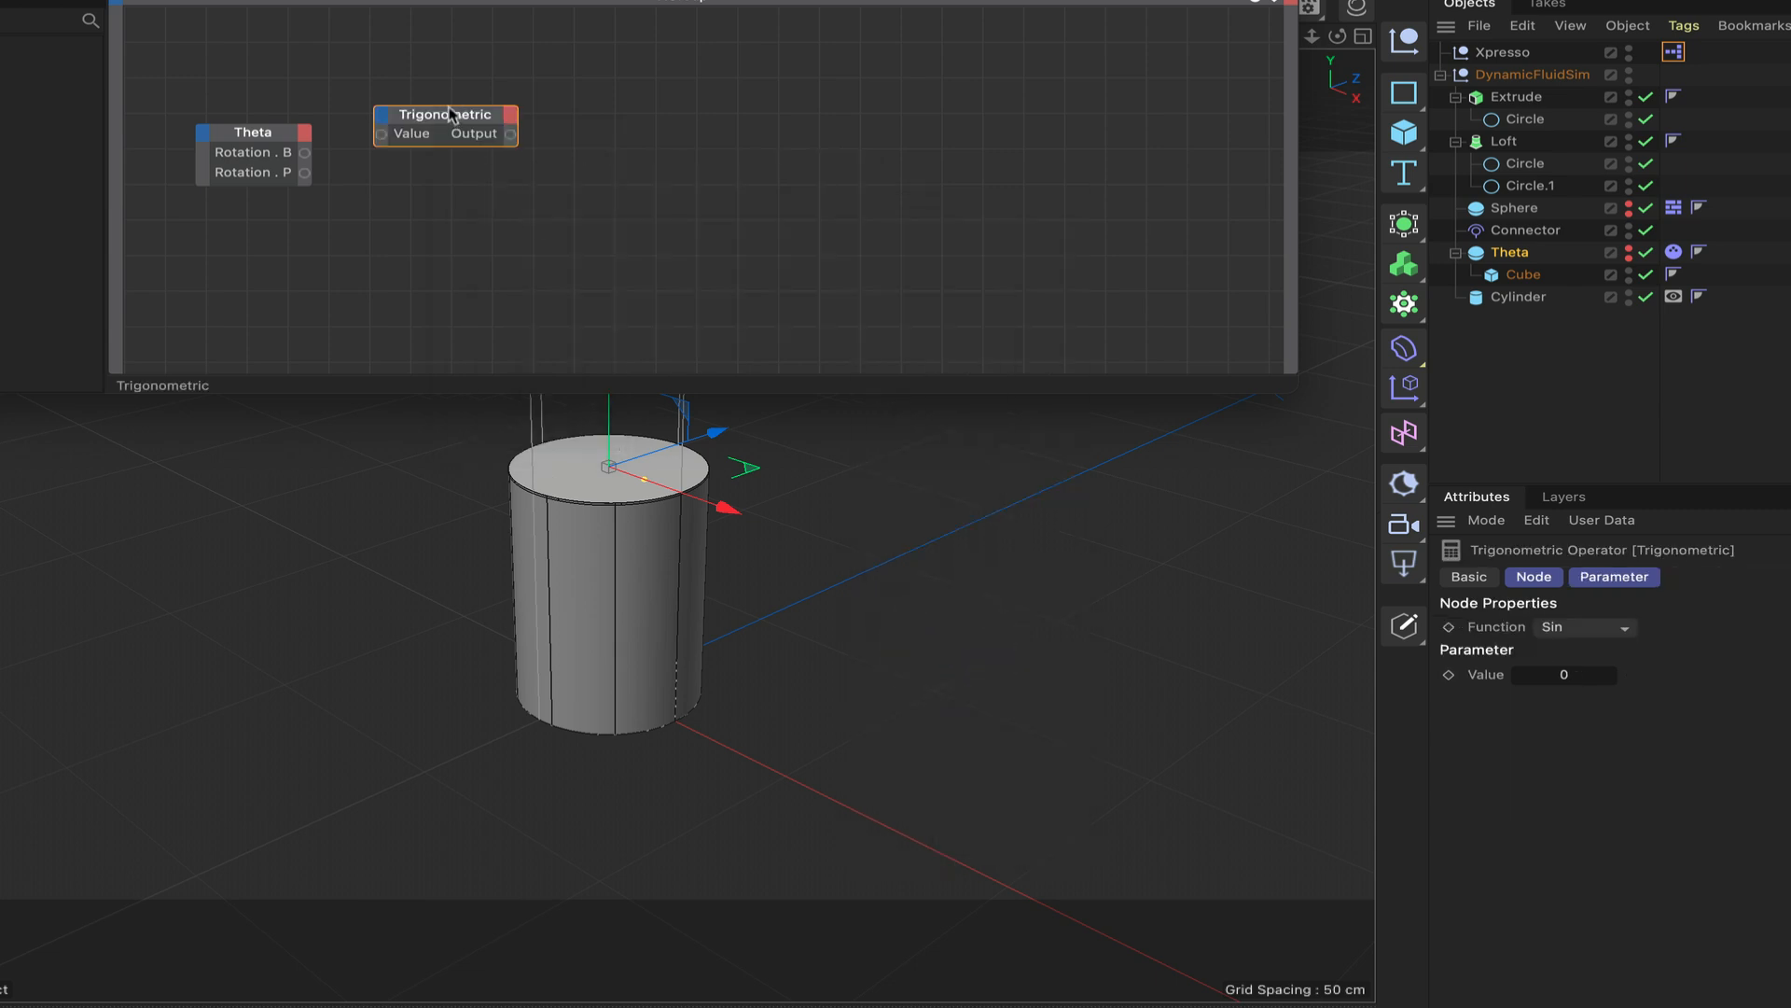
pyautogui.click(1580, 627)
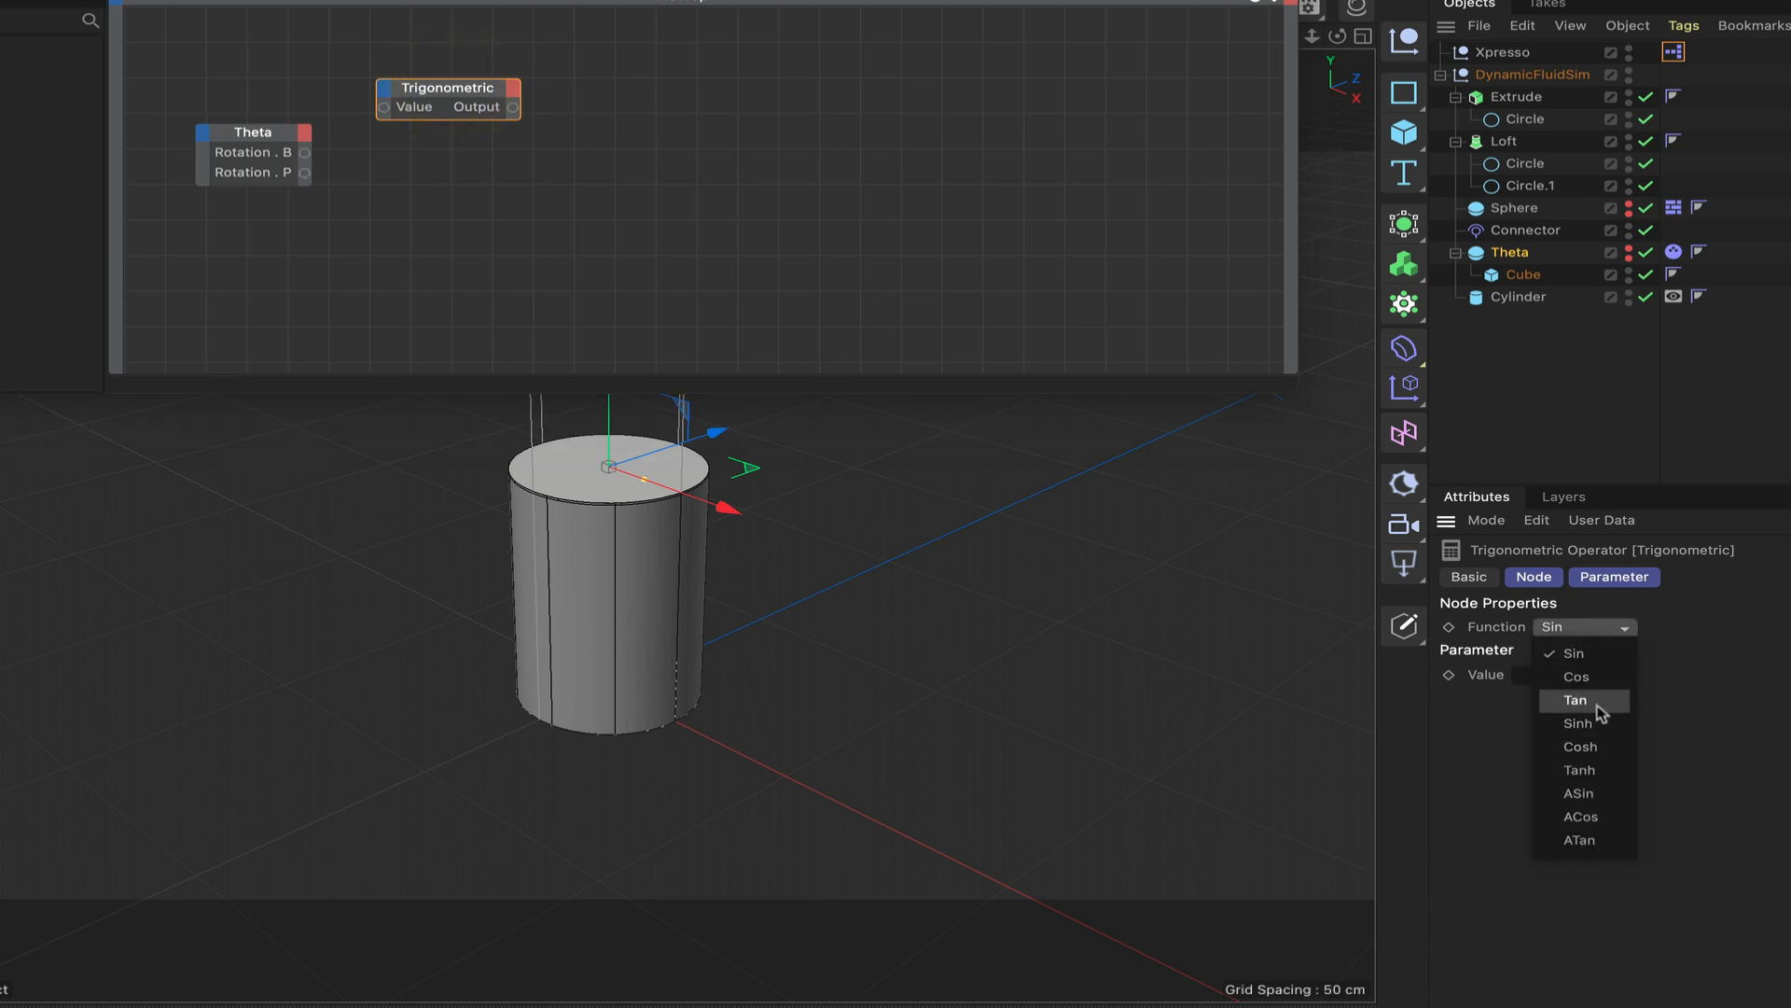
pyautogui.click(1597, 677)
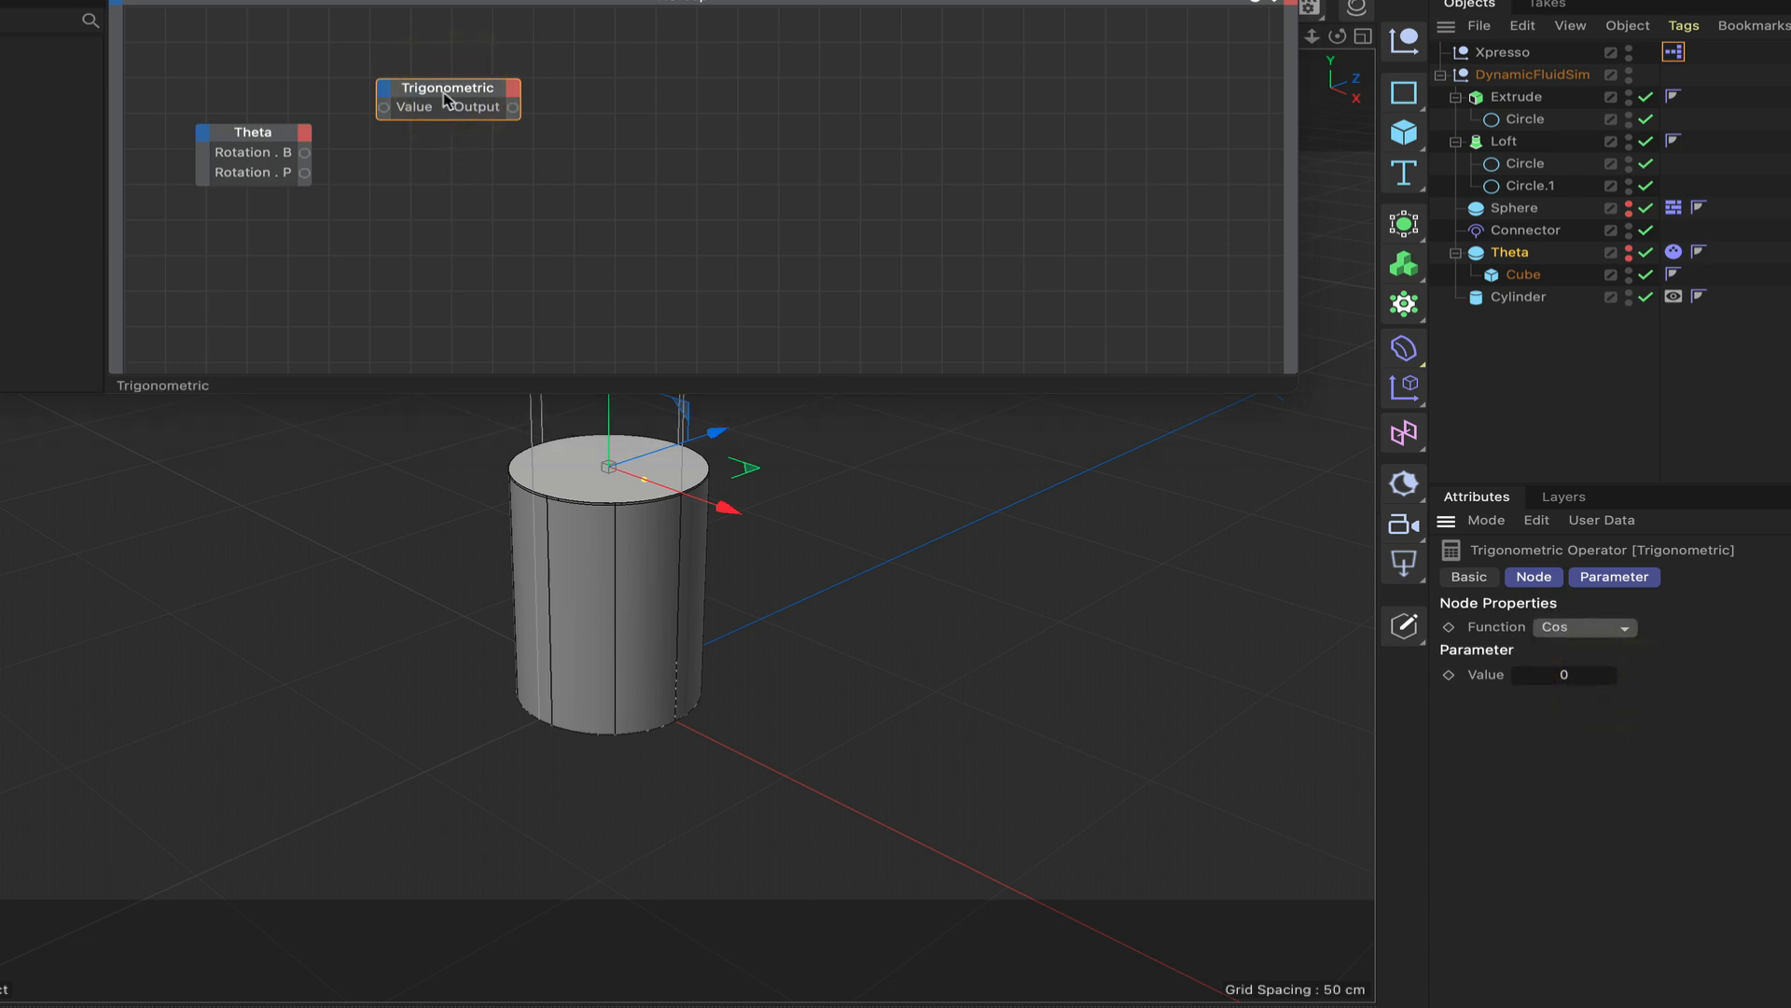
# Duplicate the Cos node below the original, and connect Theta's Rotation.B to the upper node and Rotation.P to the lower one.
pyautogui.keyDown('ctrl'); pyautogui.moveTo(446, 97); pyautogui.dragTo(463, 207); pyautogui.keyUp('ctrl')
pyautogui.click(443, 201)
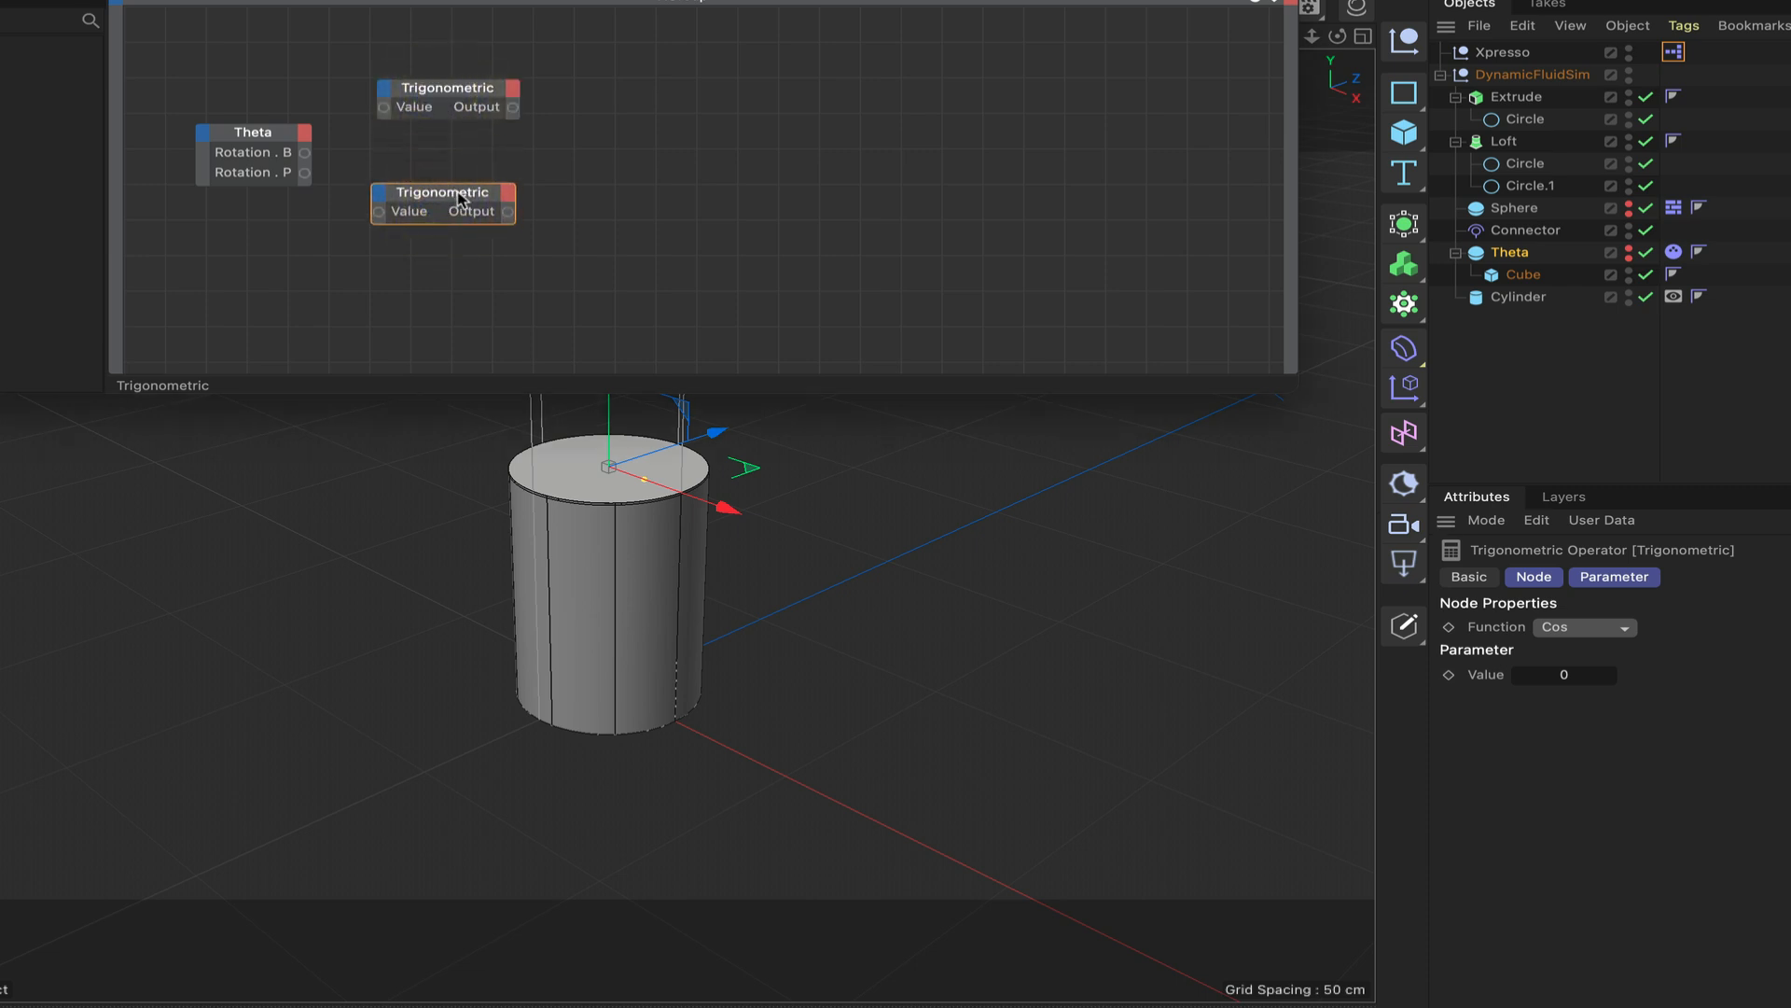
pyautogui.moveTo(305, 152); pyautogui.dragTo(383, 107)
pyautogui.moveTo(305, 172); pyautogui.dragTo(384, 221)
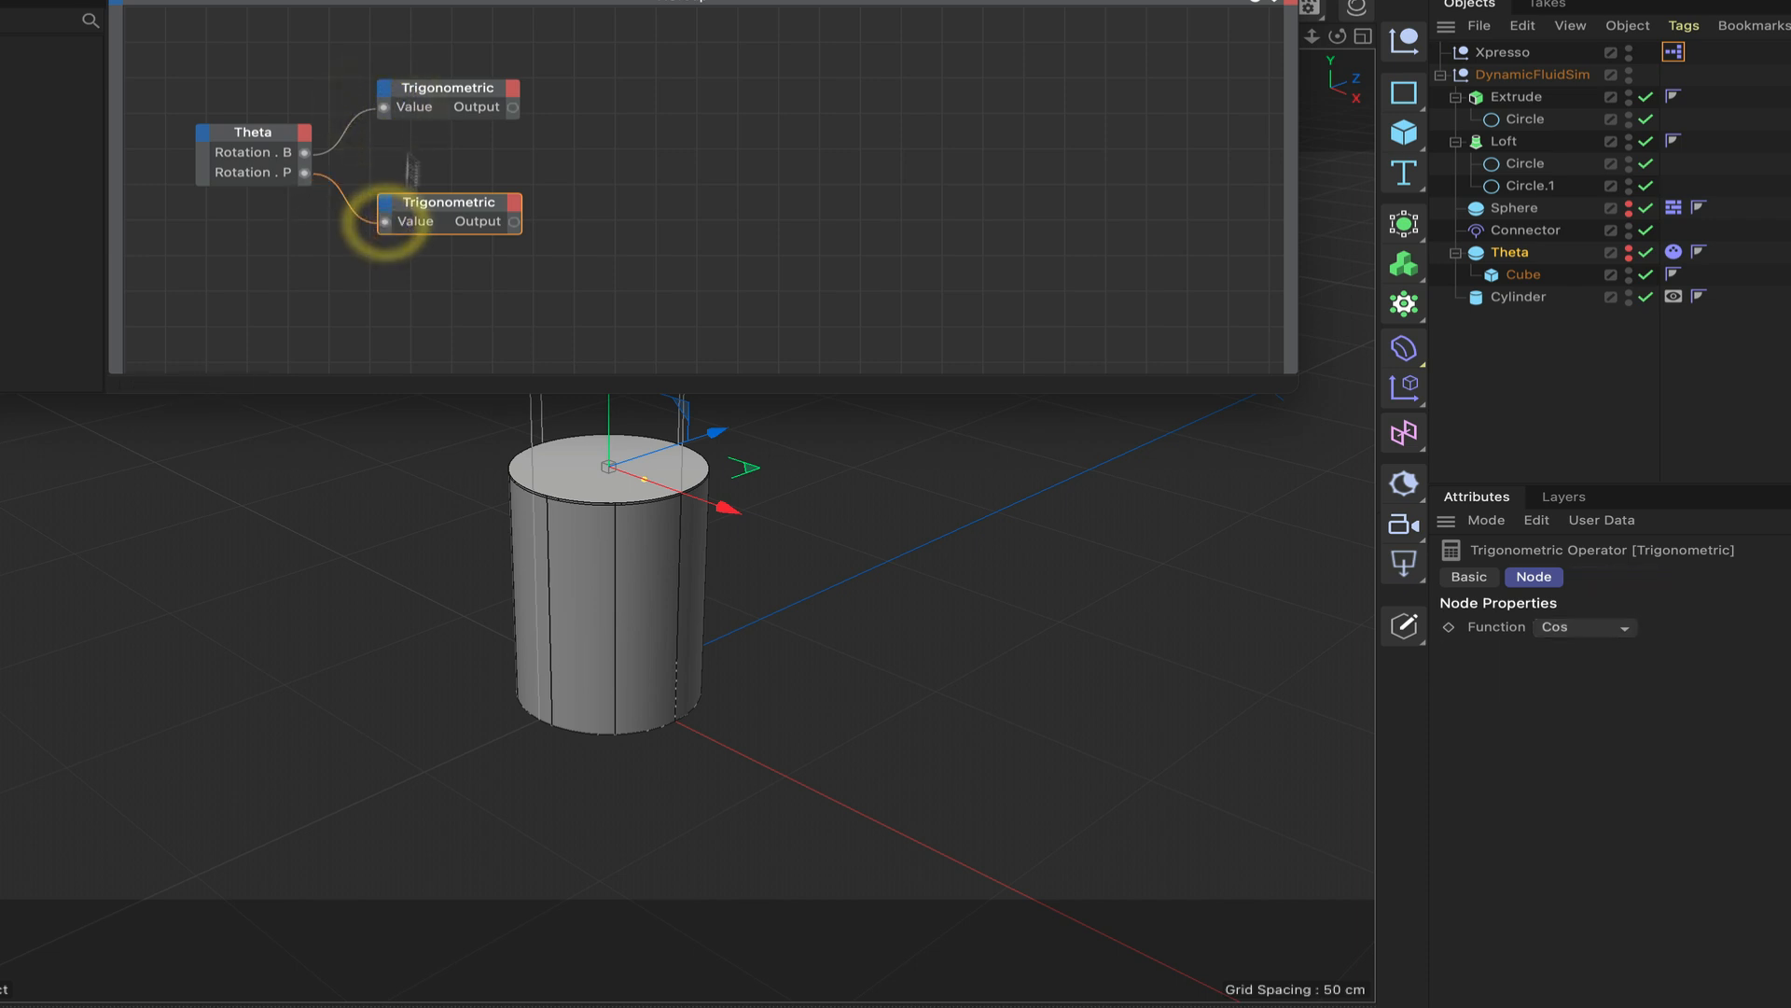
# Close the XPresso editor and switch the viewport to the side view facing along the X axis.
pyautogui.moveTo(373, 0); pyautogui.dragTo(482, 0)
pyautogui.click(2, 0)
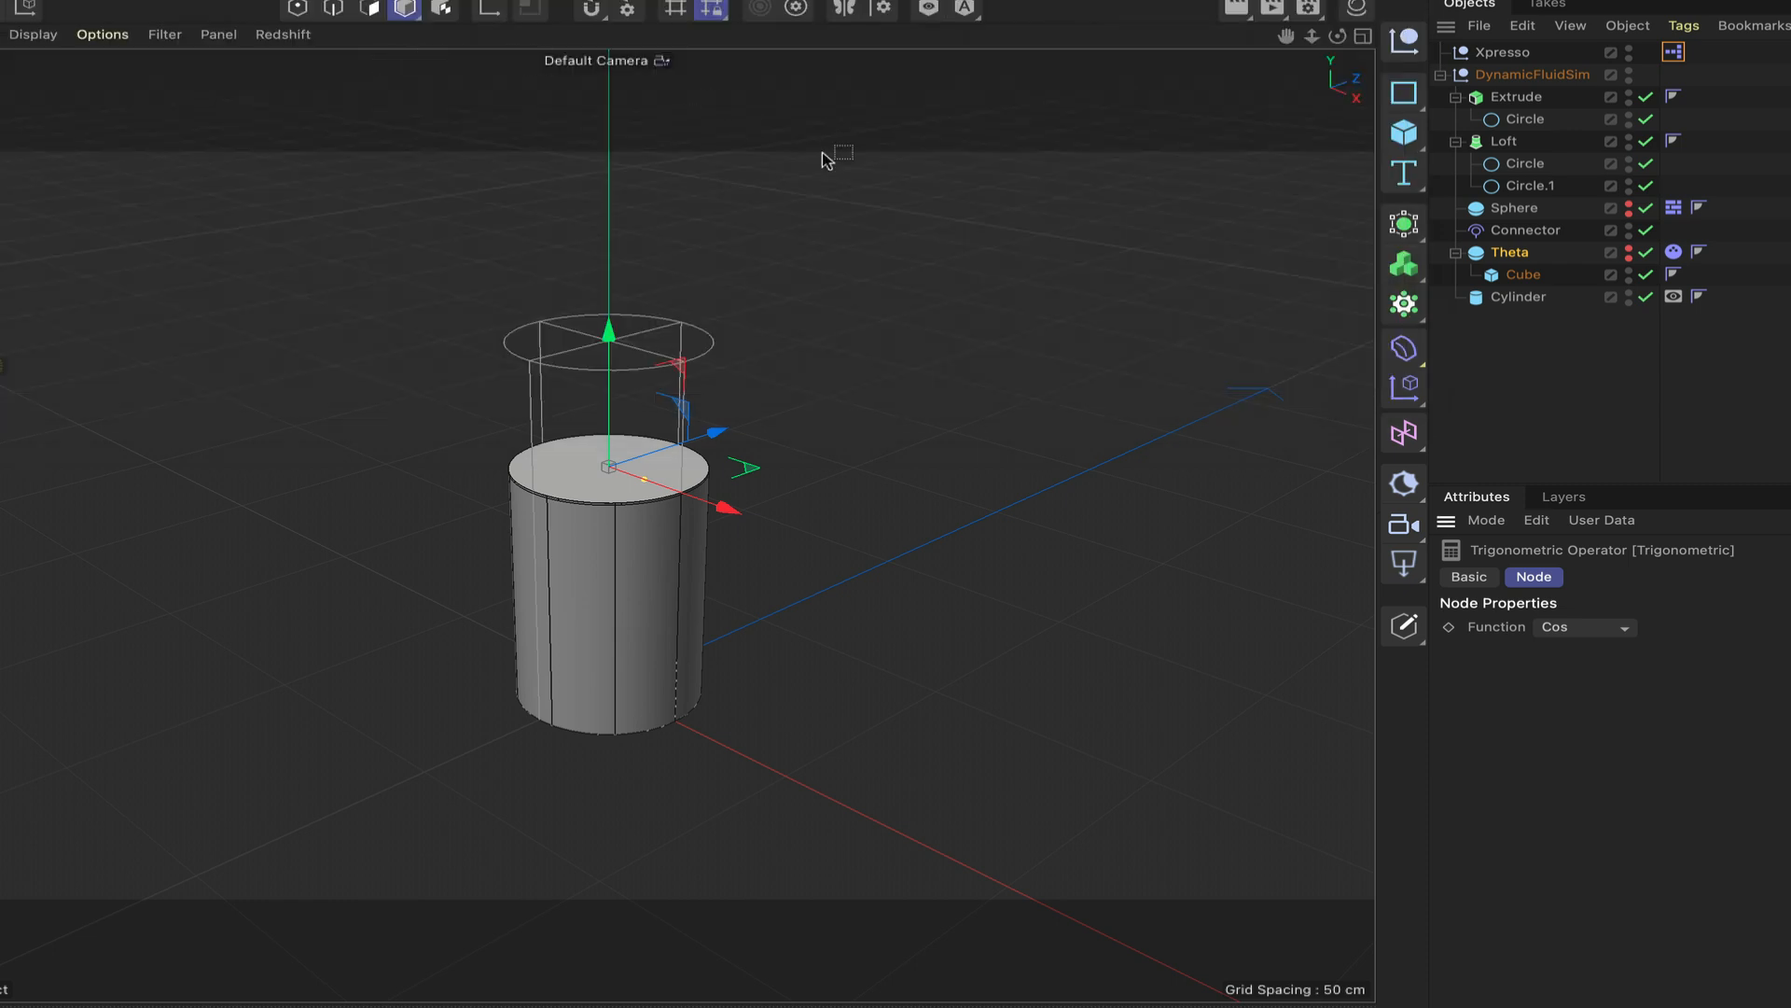
pyautogui.press('F3')
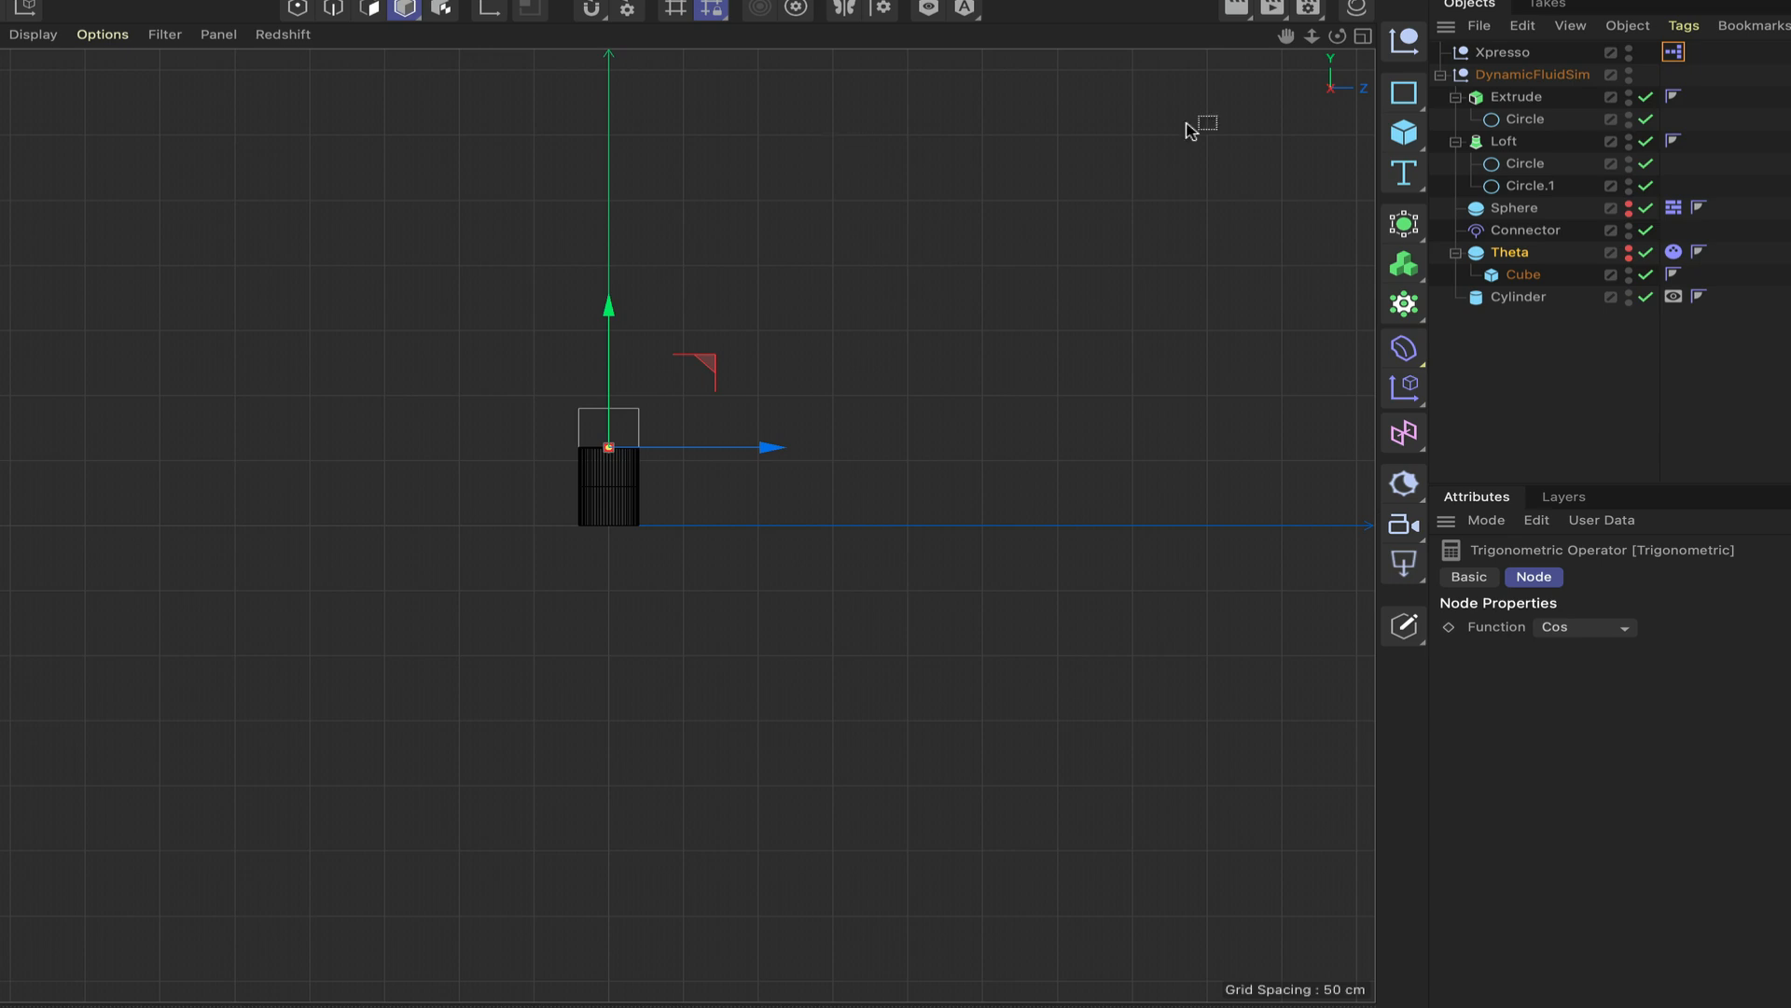
# Return the viewport to the perspective view and reopen the XPresso editor, positioned above the glass.
pyautogui.press('h')
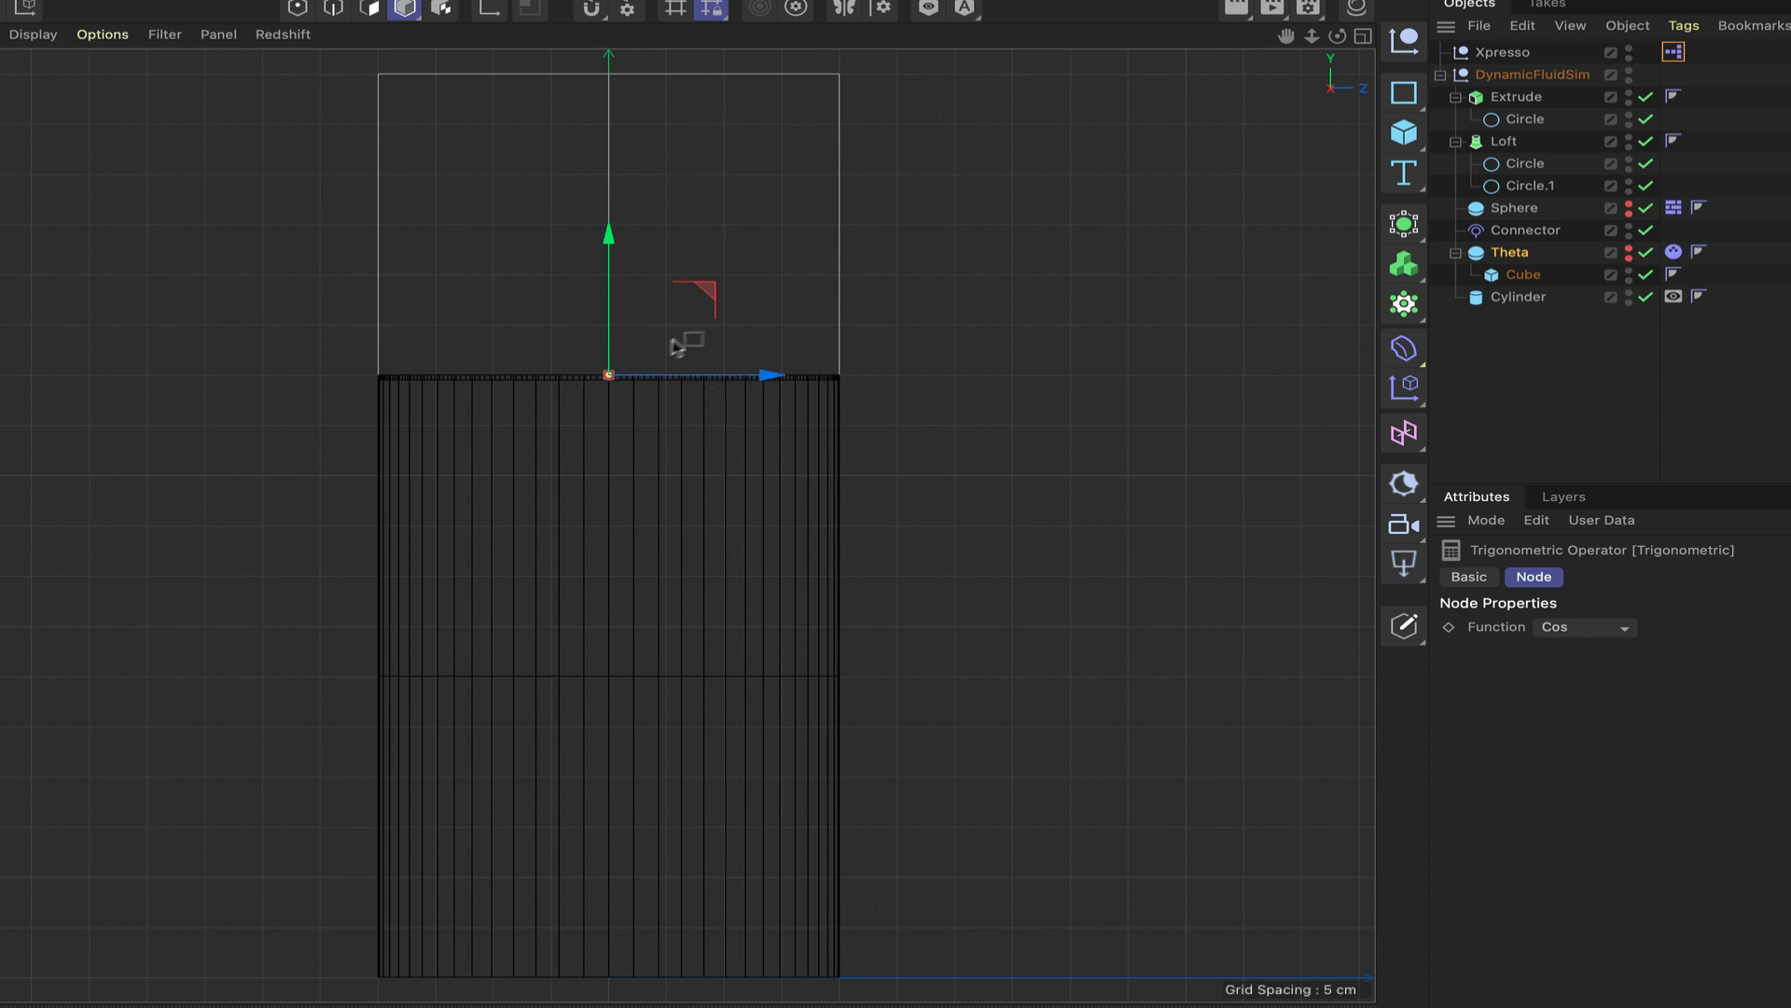
pyautogui.moveTo(608, 375); pyautogui.dragTo(842, 227)
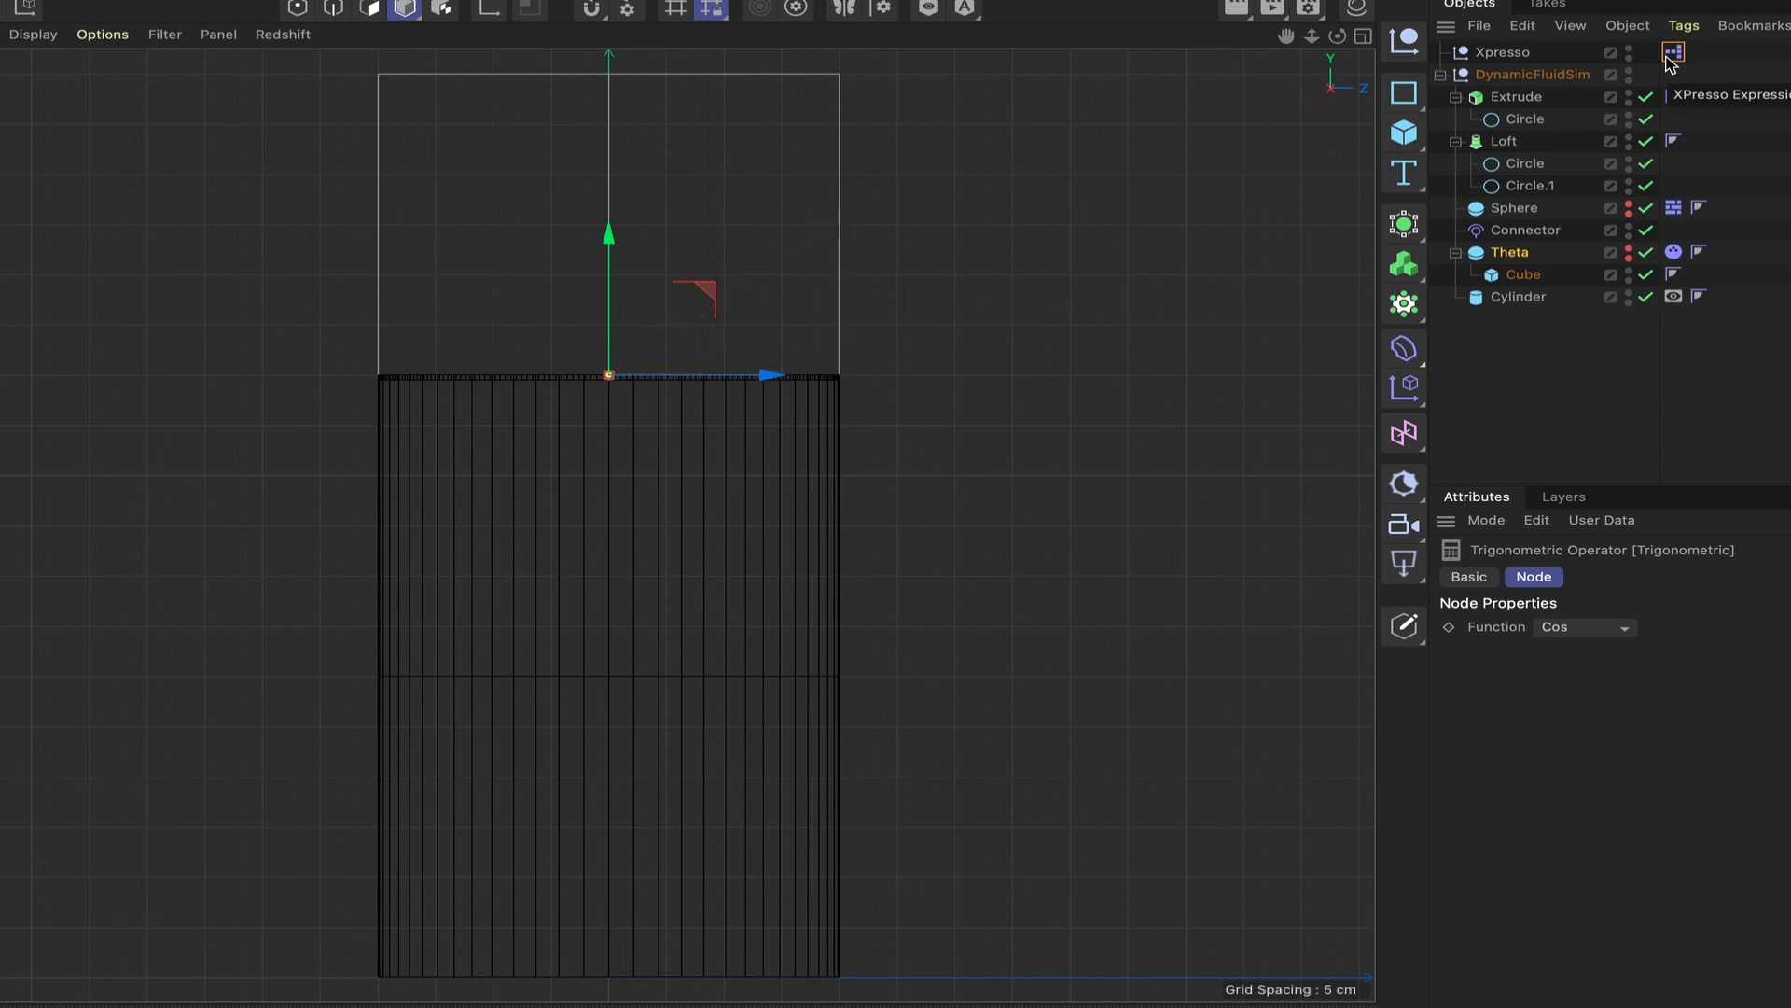
pyautogui.press('F1')
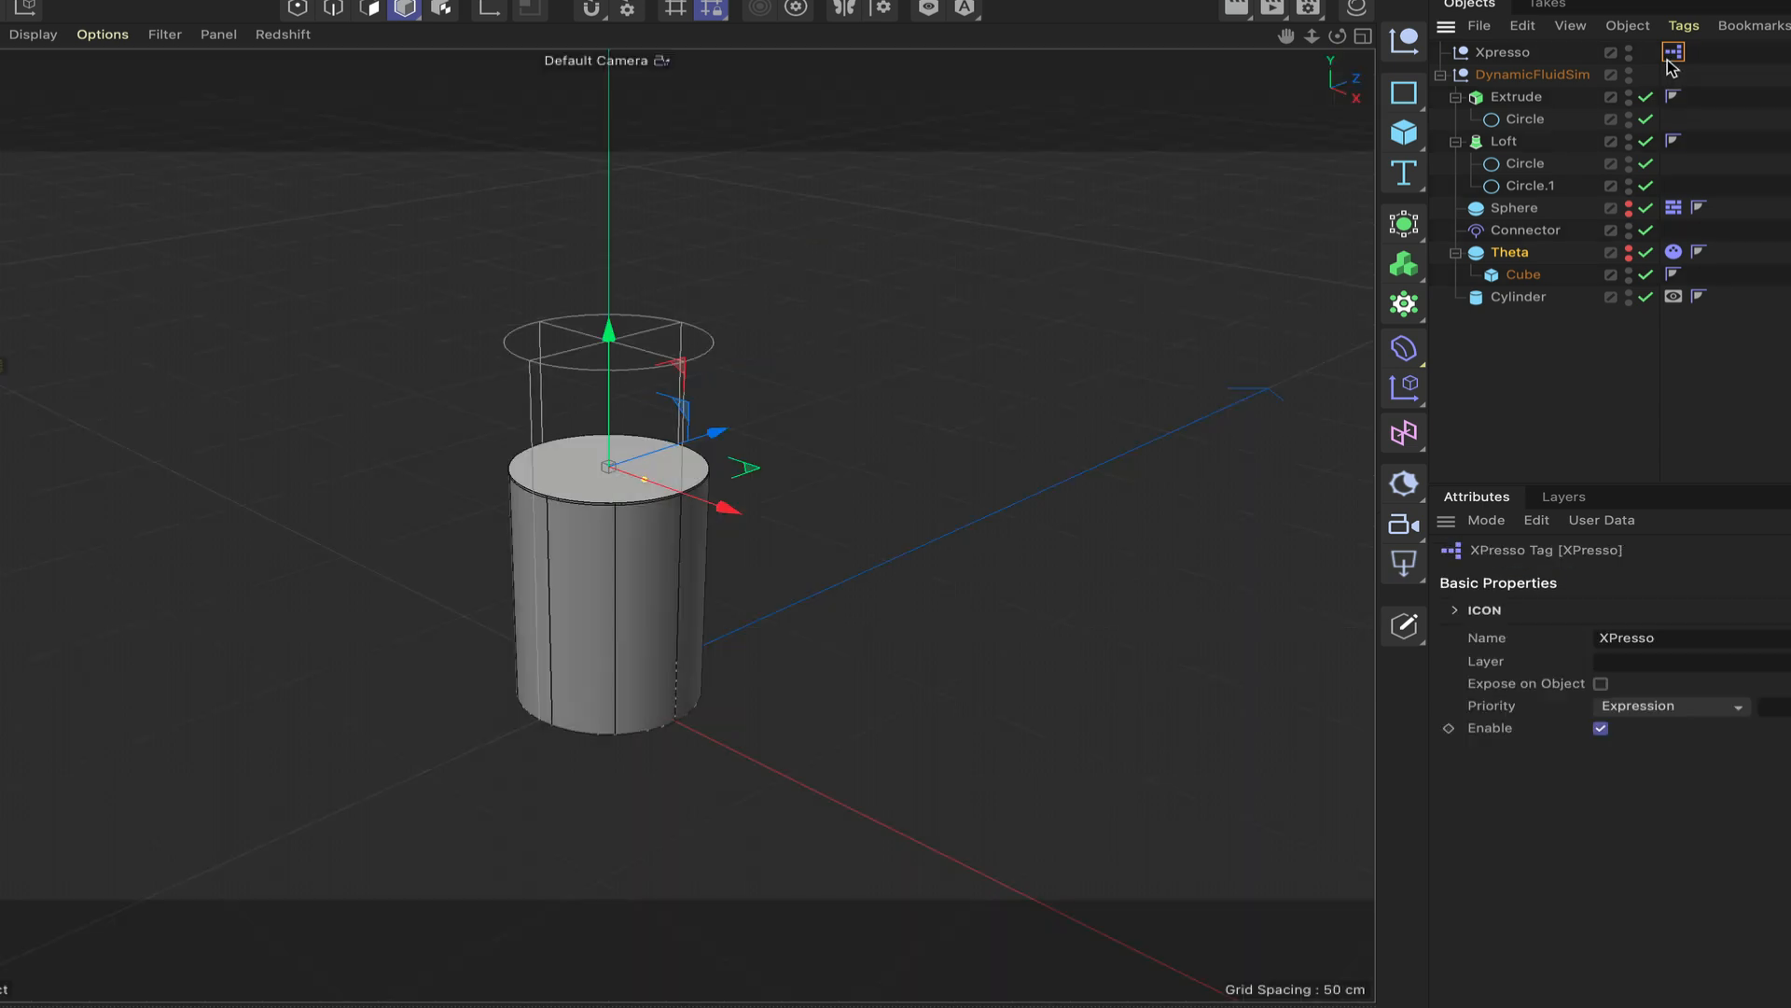
pyautogui.doubleClick(1670, 56)
pyautogui.moveTo(1357, 44); pyautogui.dragTo(697, 0)
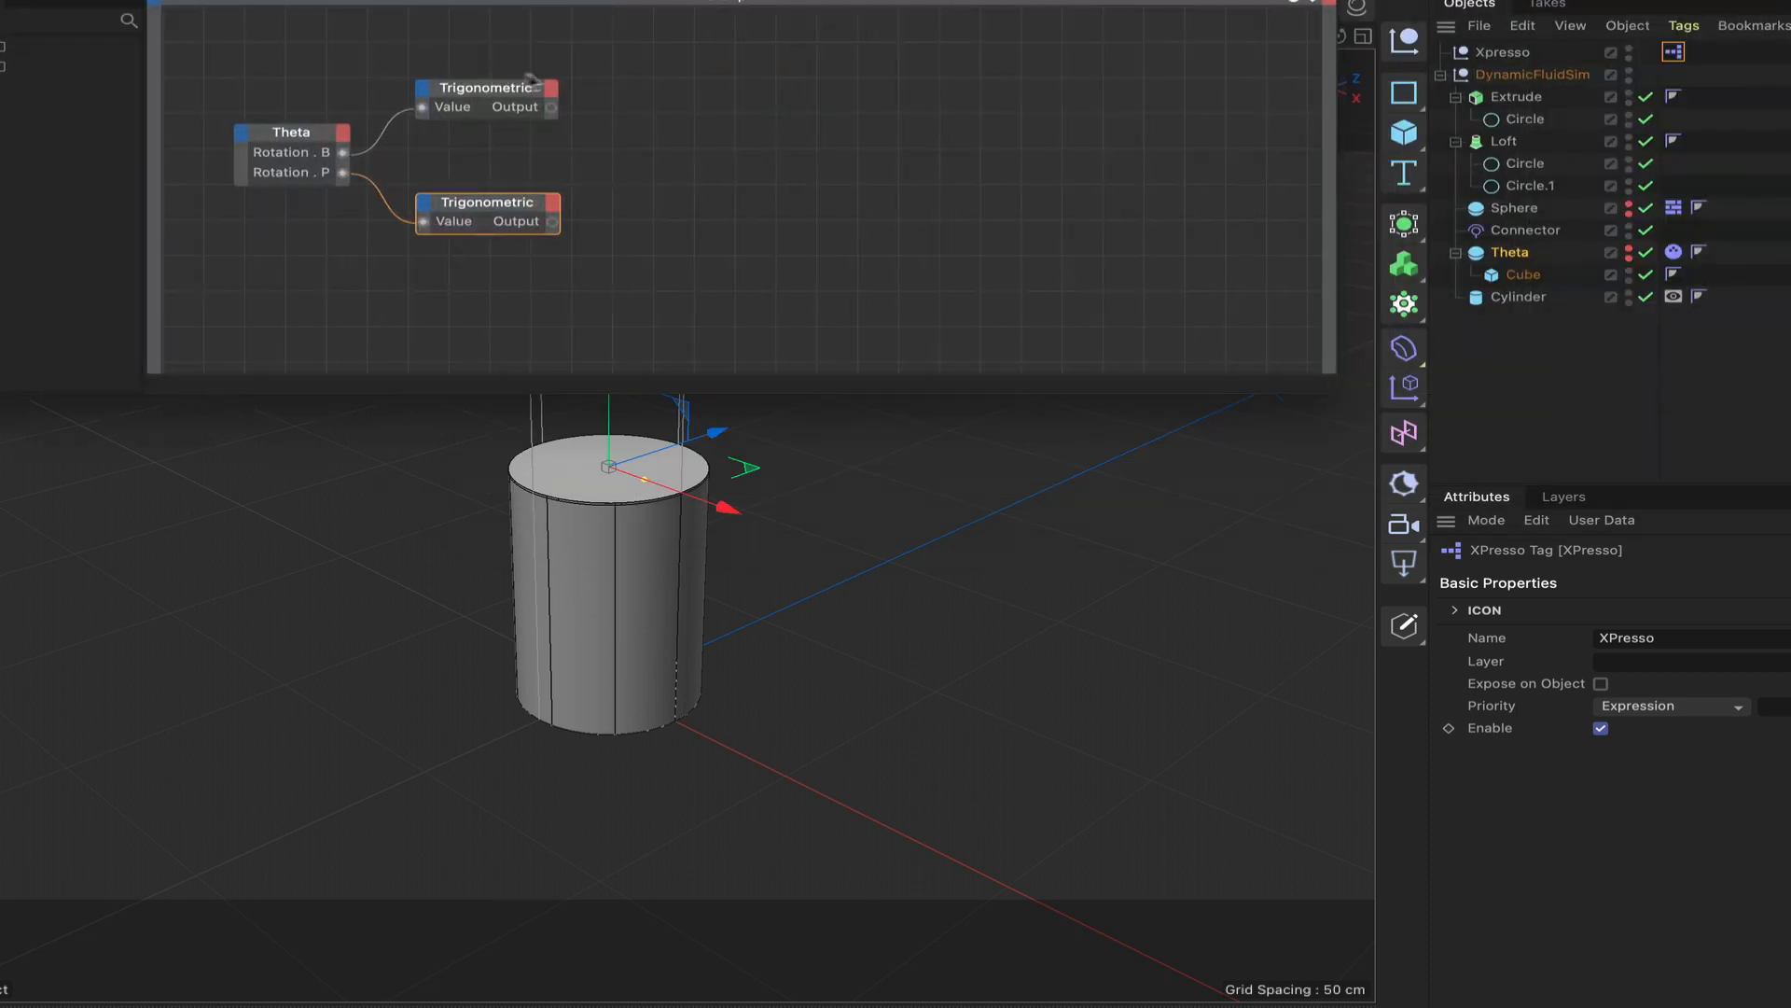
# Add two Absolute nodes, one above the other, and feed each from the output of its neighbouring Trigonometric node.
pyautogui.rightClick(616, 167)
pyautogui.moveTo(691, 217)
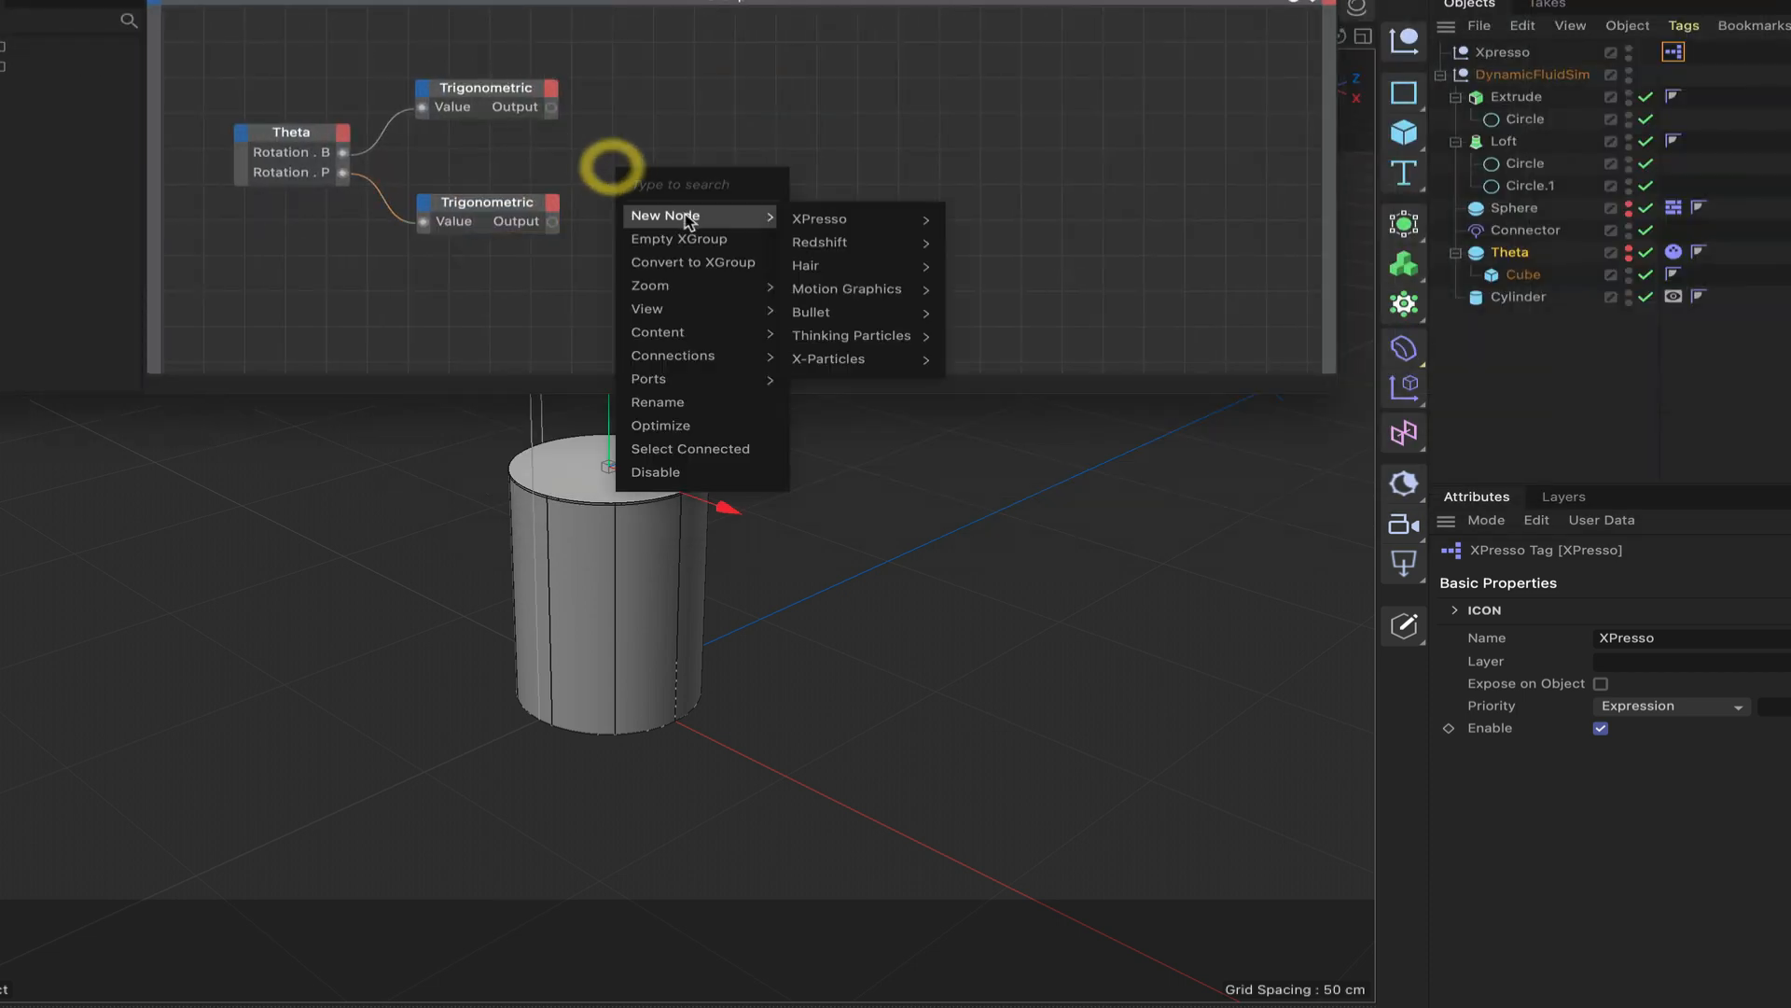
pyautogui.moveTo(844, 219)
pyautogui.moveTo(979, 224)
pyautogui.moveTo(1016, 292)
pyautogui.click(1096, 294)
pyautogui.moveTo(664, 172); pyautogui.dragTo(706, 205)
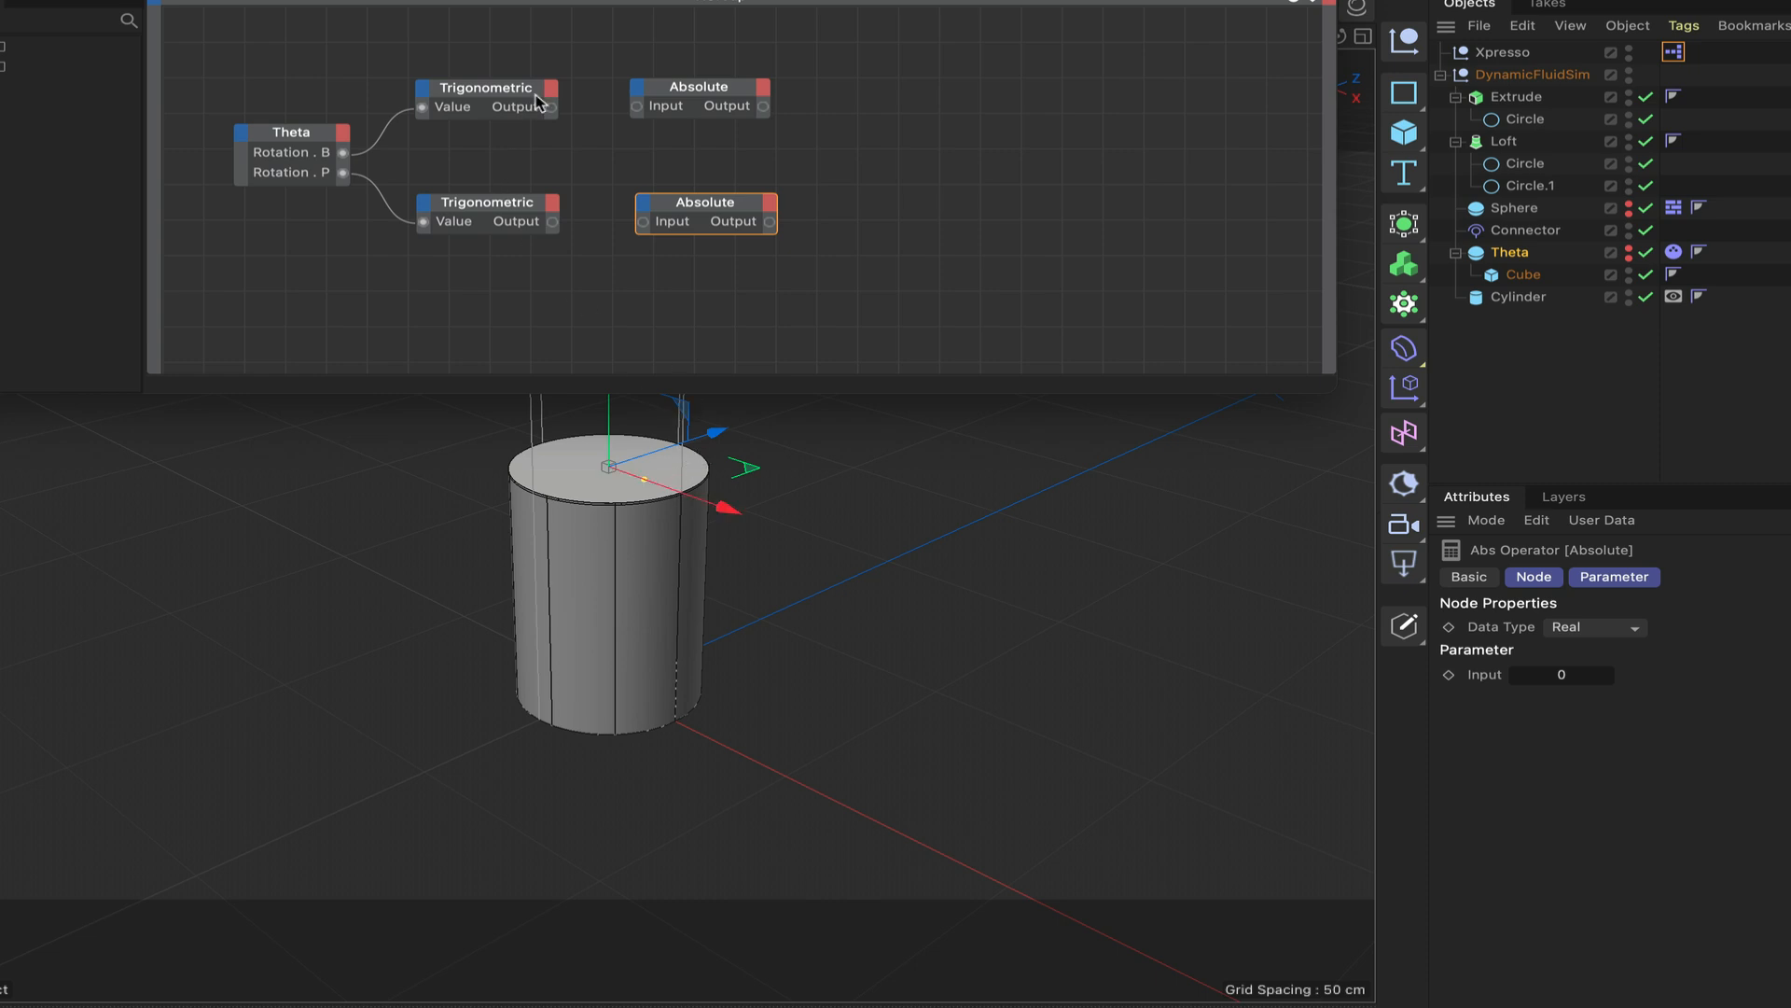
pyautogui.moveTo(640, 112); pyautogui.dragTo(638, 108)
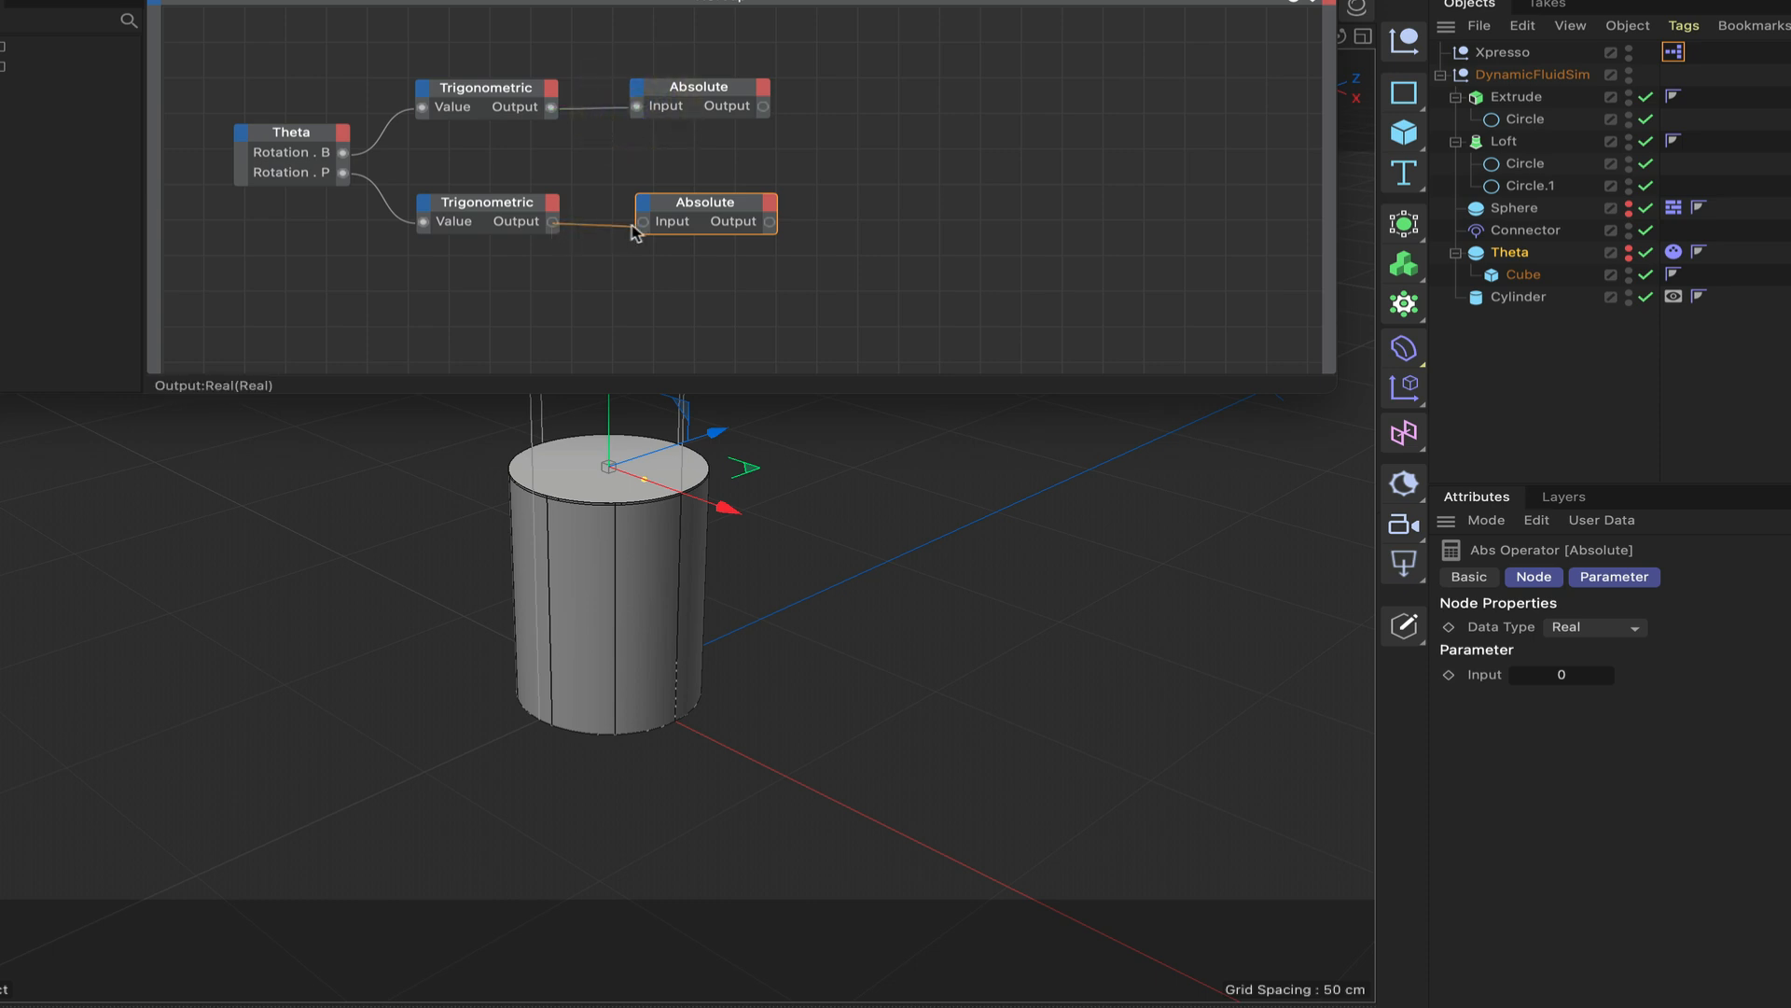
pyautogui.moveTo(643, 228); pyautogui.dragTo(718, 207)
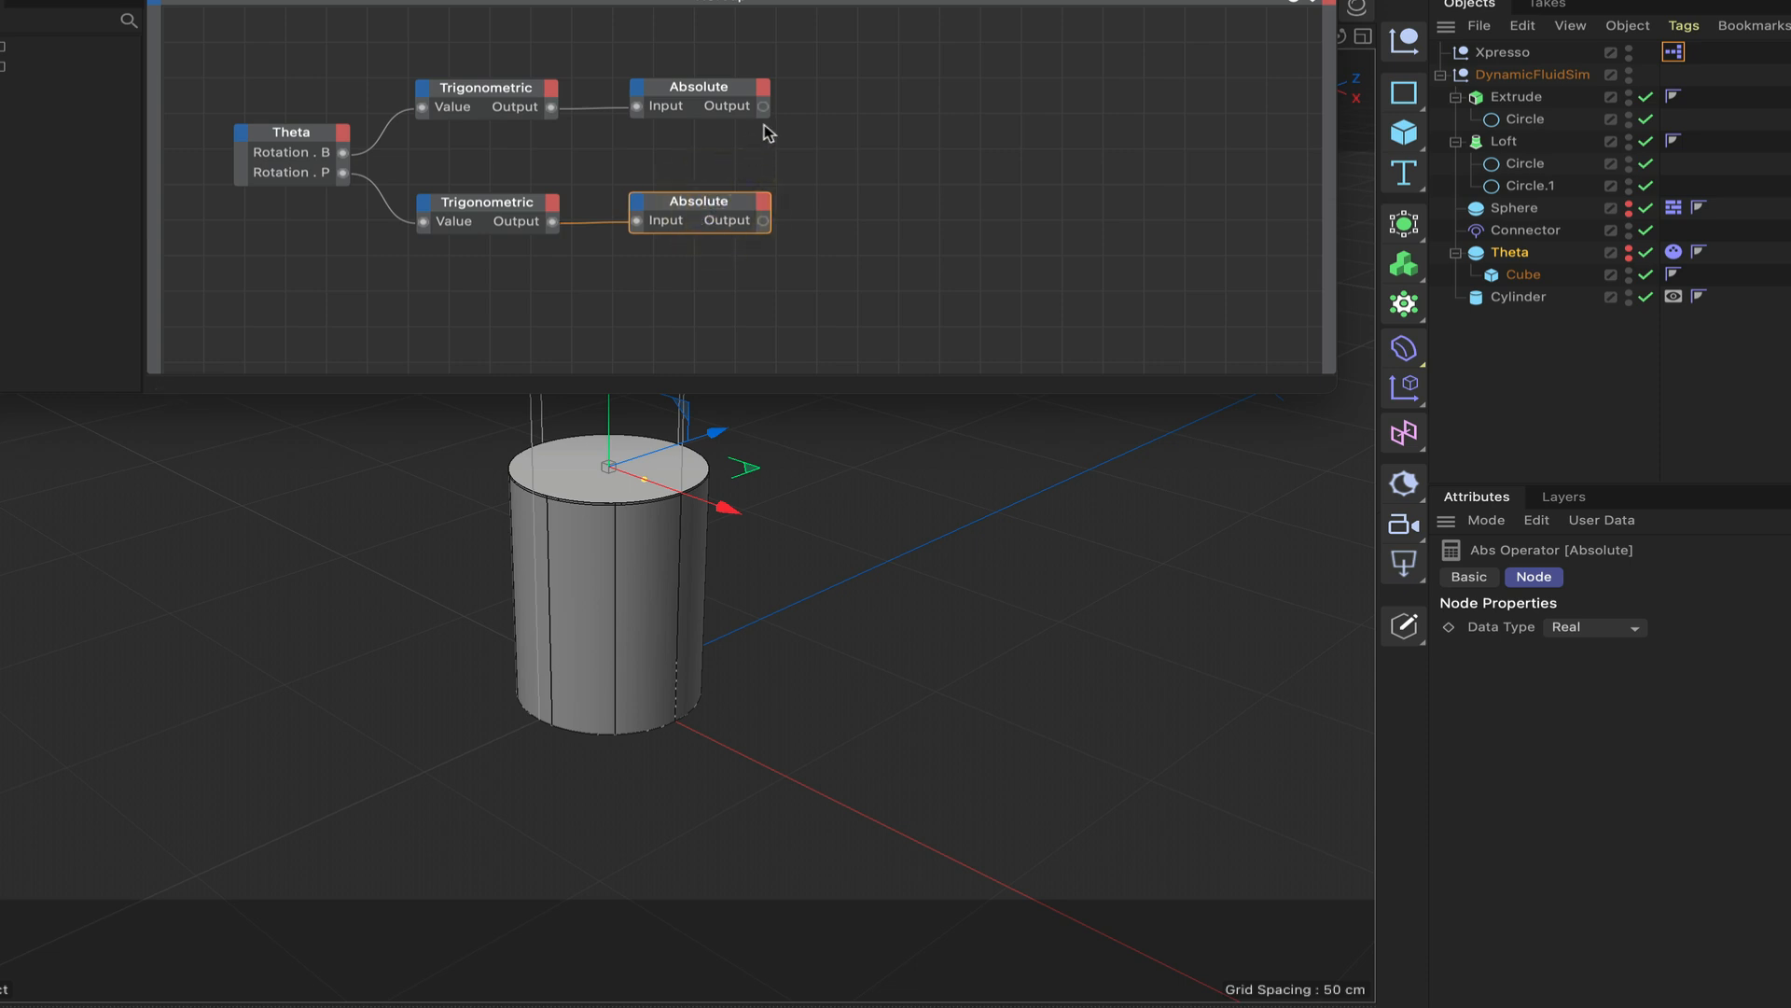
# Add a Math node with its function set to Divide, and duplicate it below the original.
pyautogui.rightClick(851, 124)
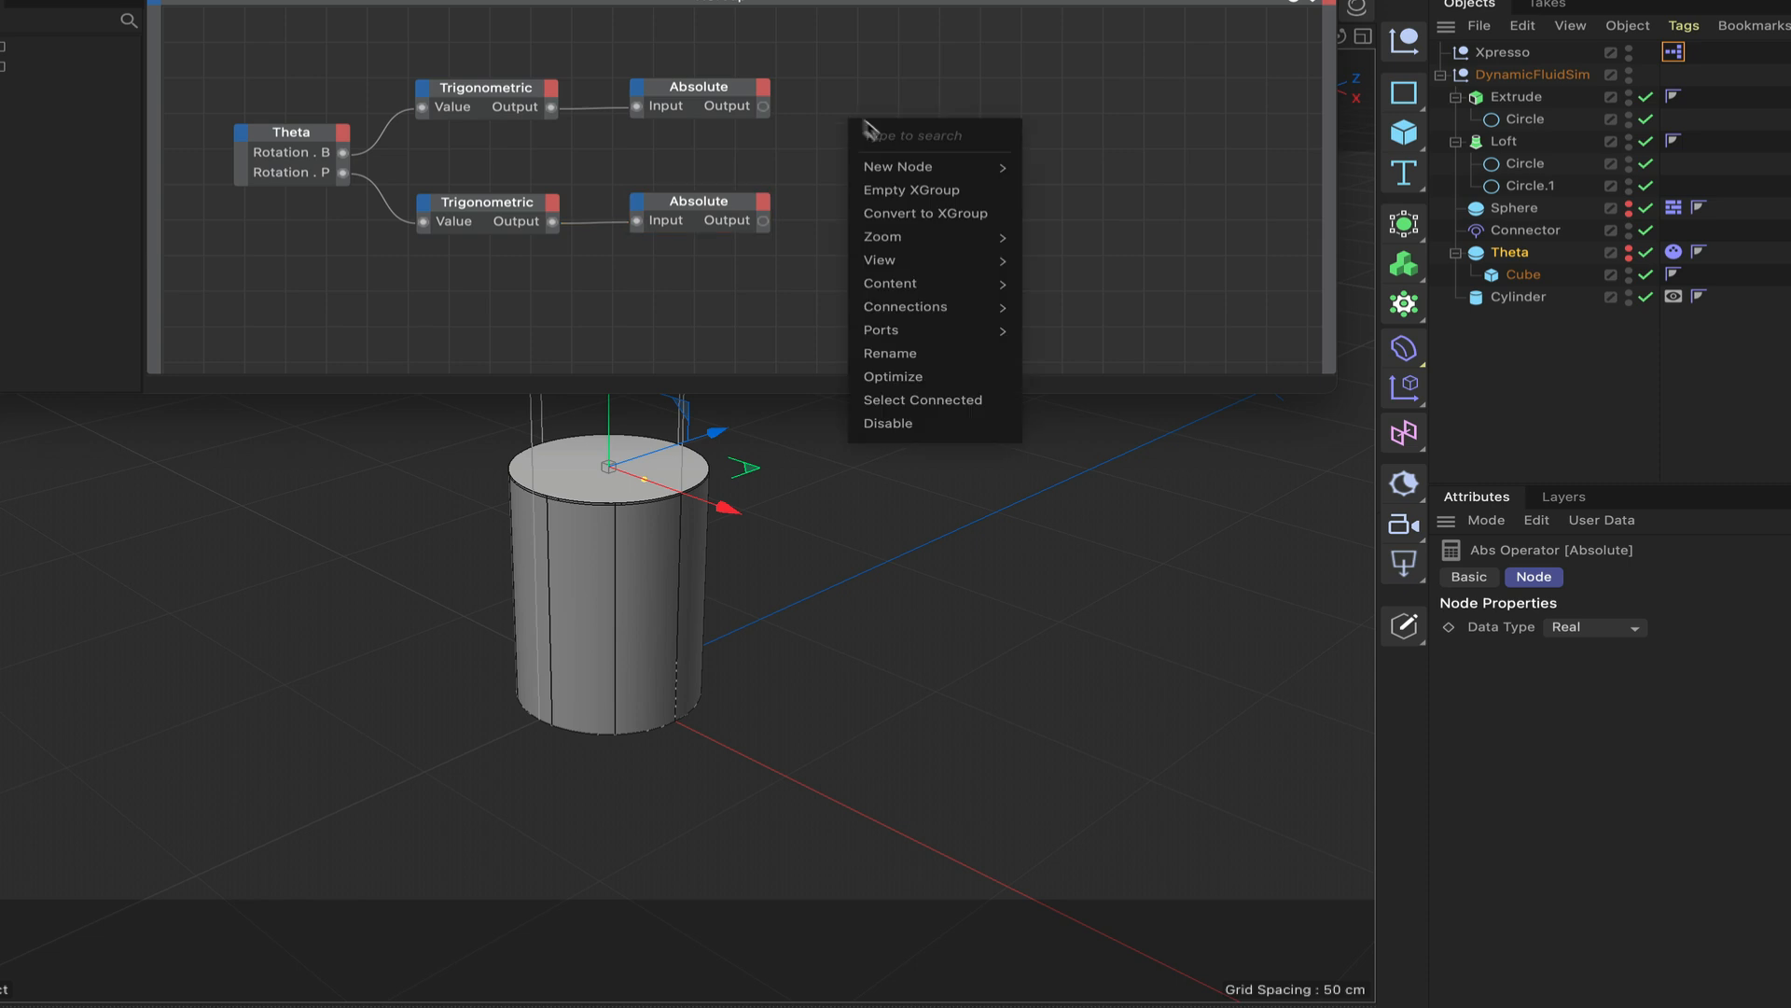
pyautogui.moveTo(898, 166)
pyautogui.moveTo(1125, 172)
pyautogui.moveTo(1213, 244)
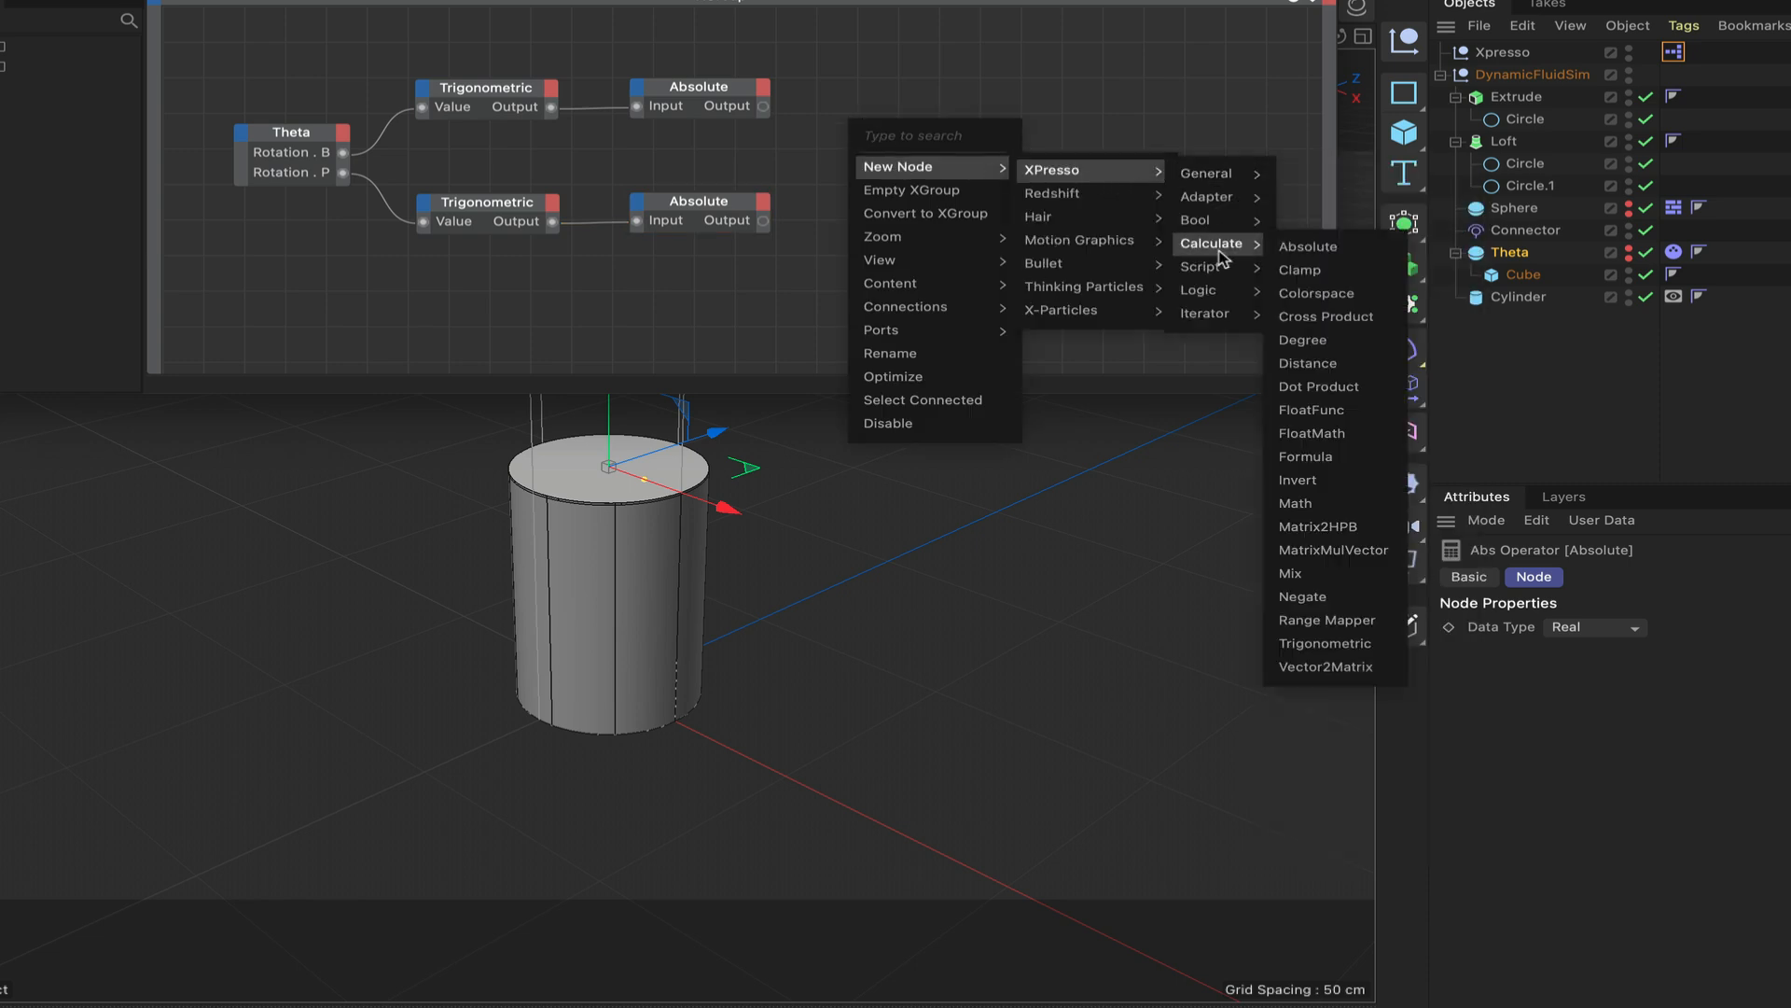
pyautogui.click(1321, 503)
pyautogui.moveTo(893, 105); pyautogui.dragTo(933, 84)
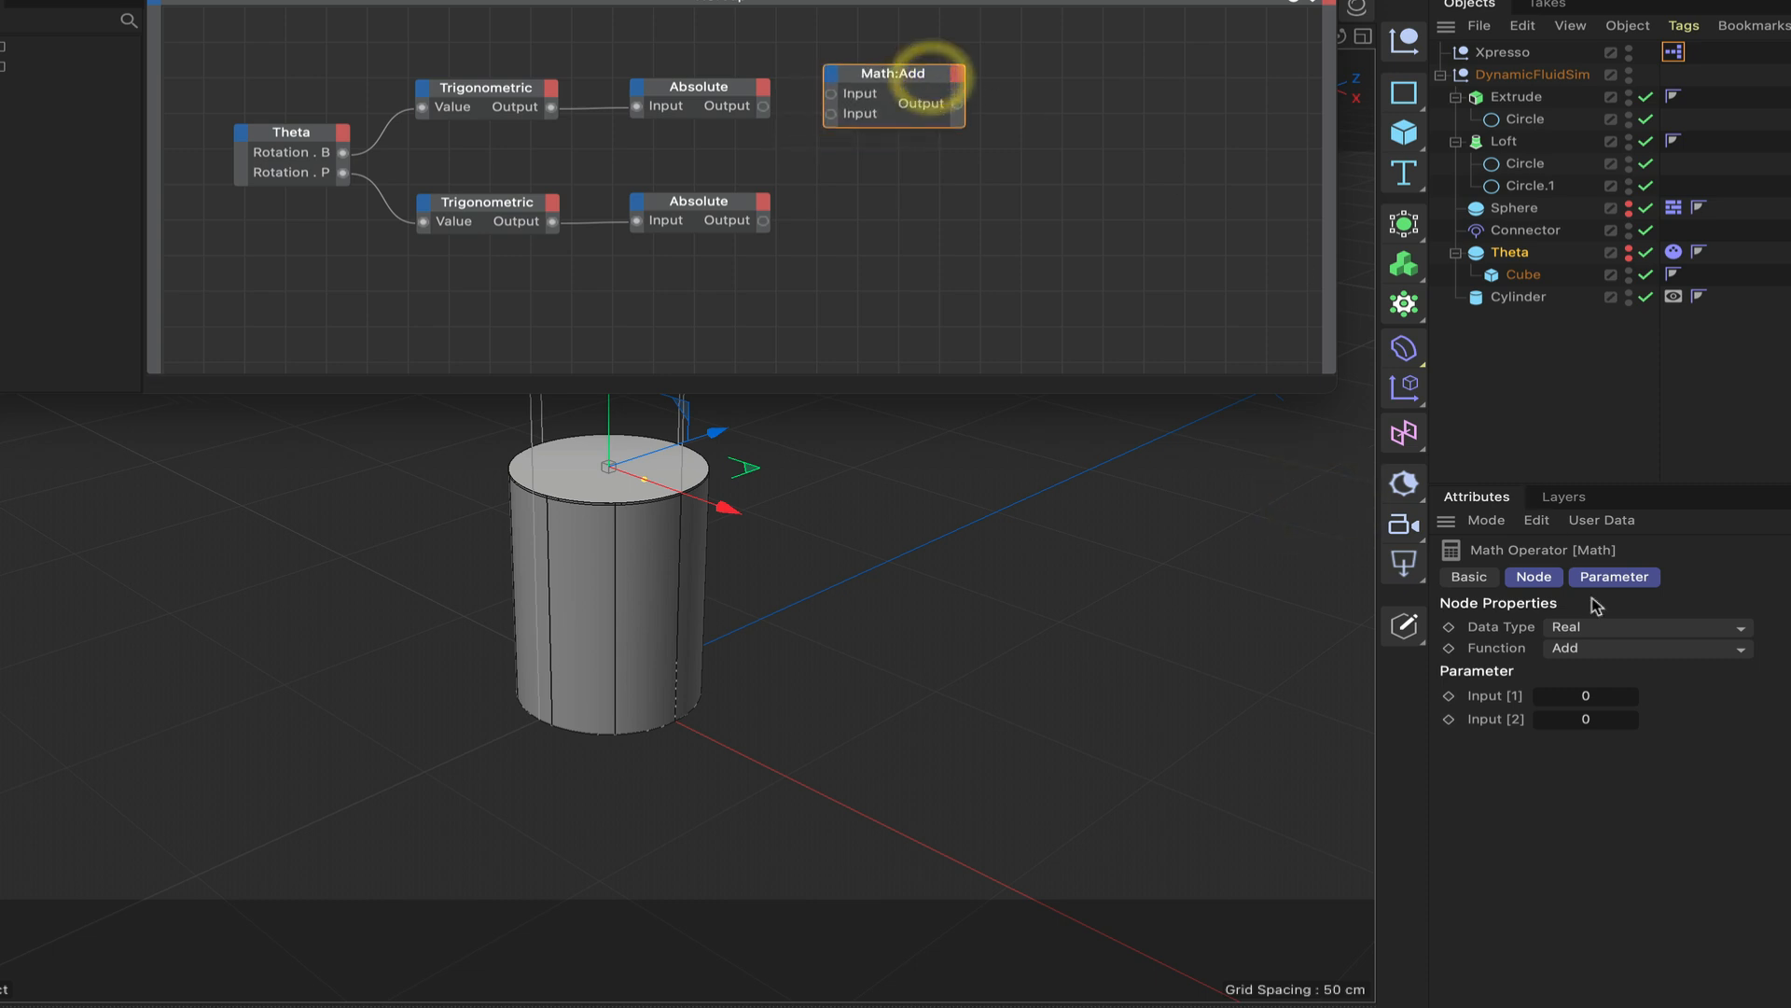
pyautogui.click(1605, 648)
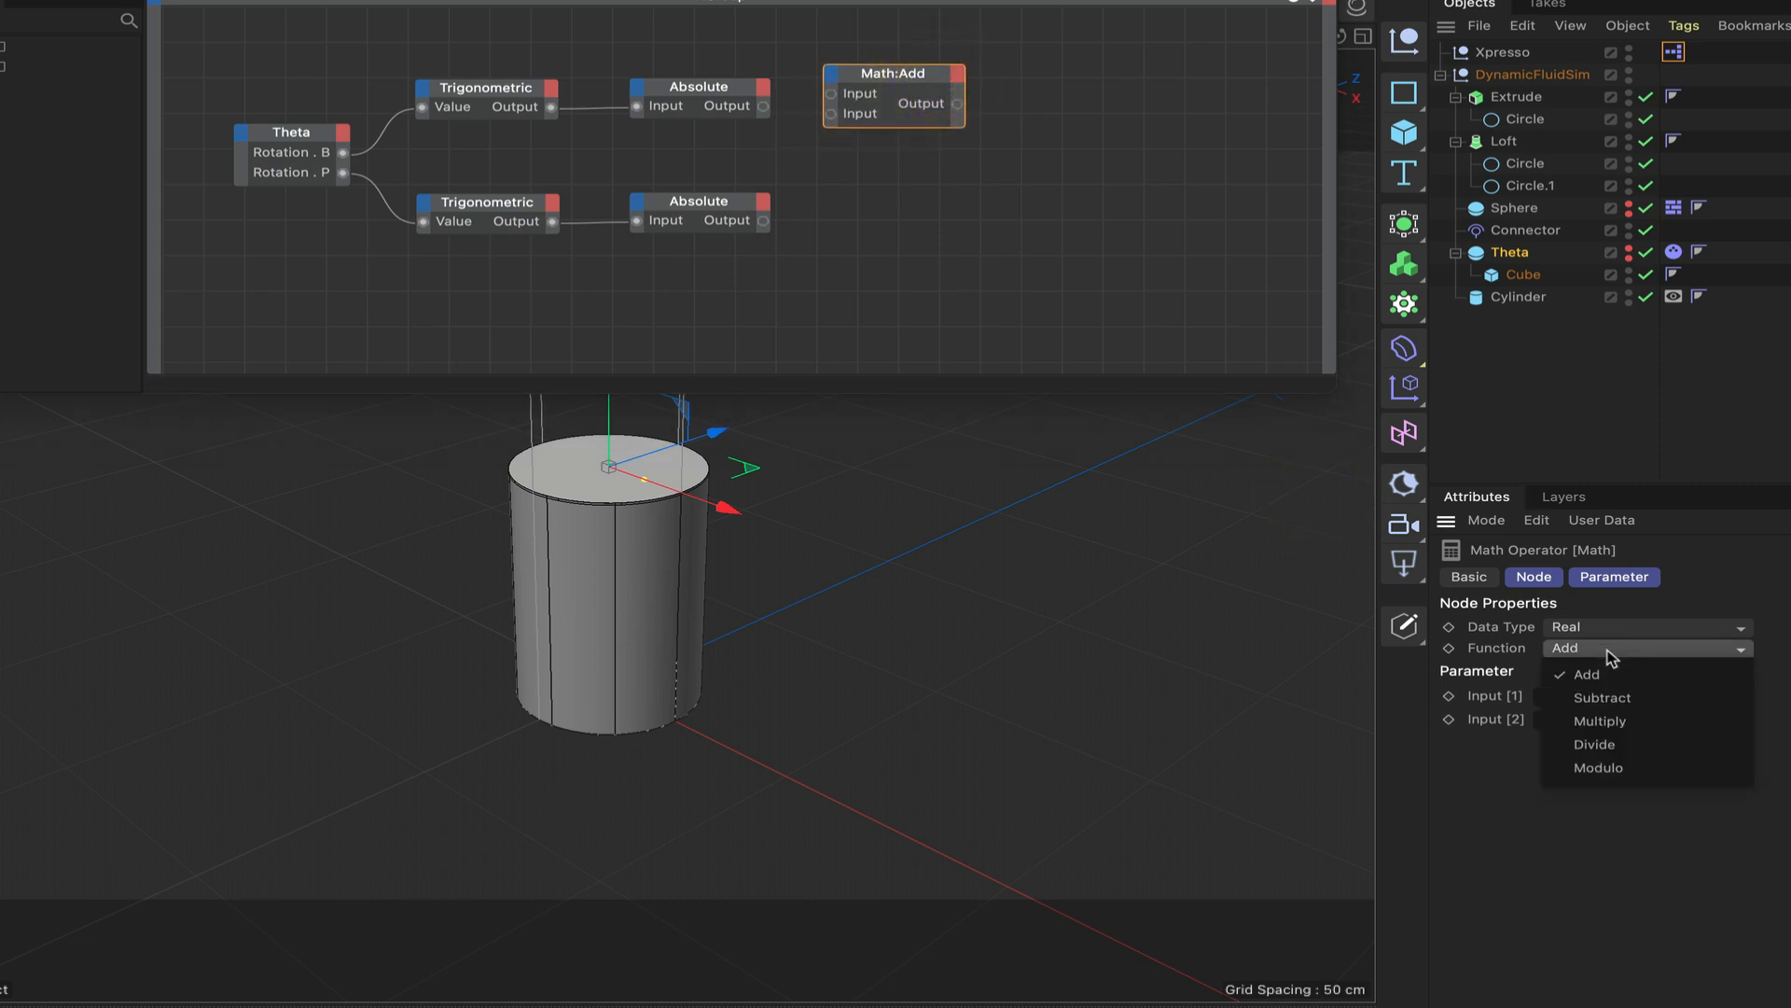
pyautogui.click(1623, 742)
pyautogui.keyDown('ctrl'); pyautogui.moveTo(919, 84); pyautogui.dragTo(903, 200); pyautogui.keyUp('ctrl')
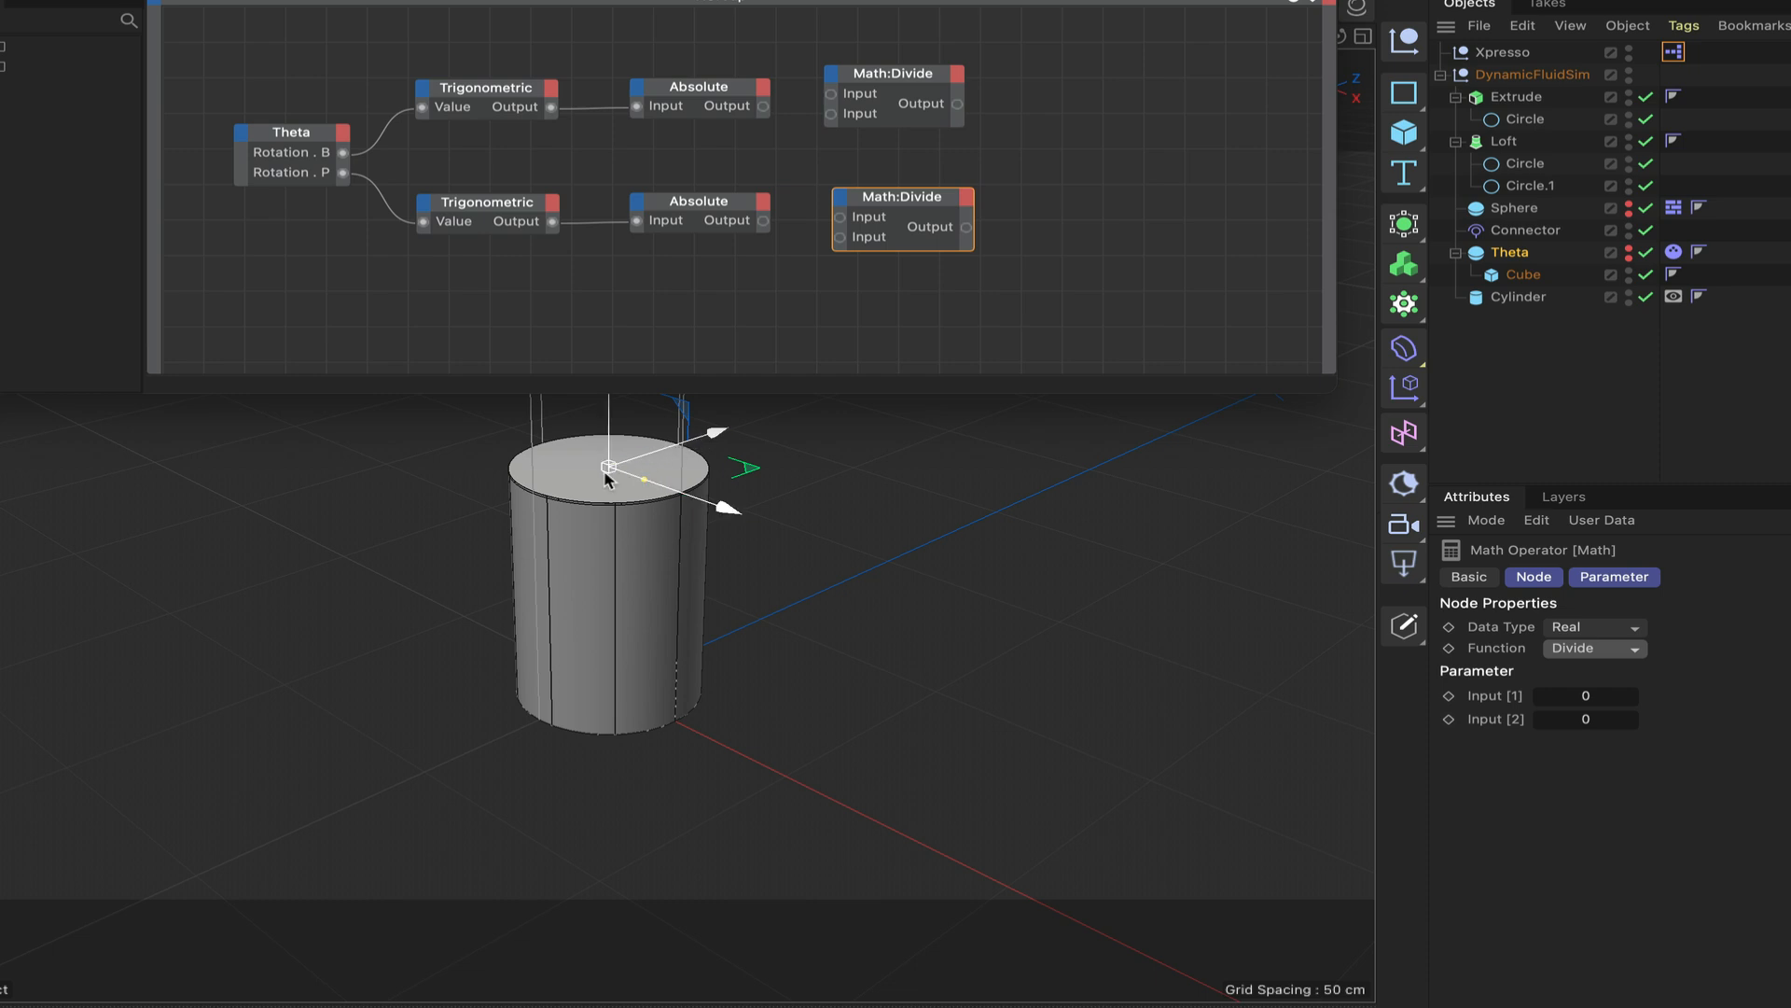
# Set Input [1] of both Divide nodes to 20 and connect each Absolute output to the second input of its Divide node.
pyautogui.moveTo(908, 47); pyautogui.dragTo(926, 229)
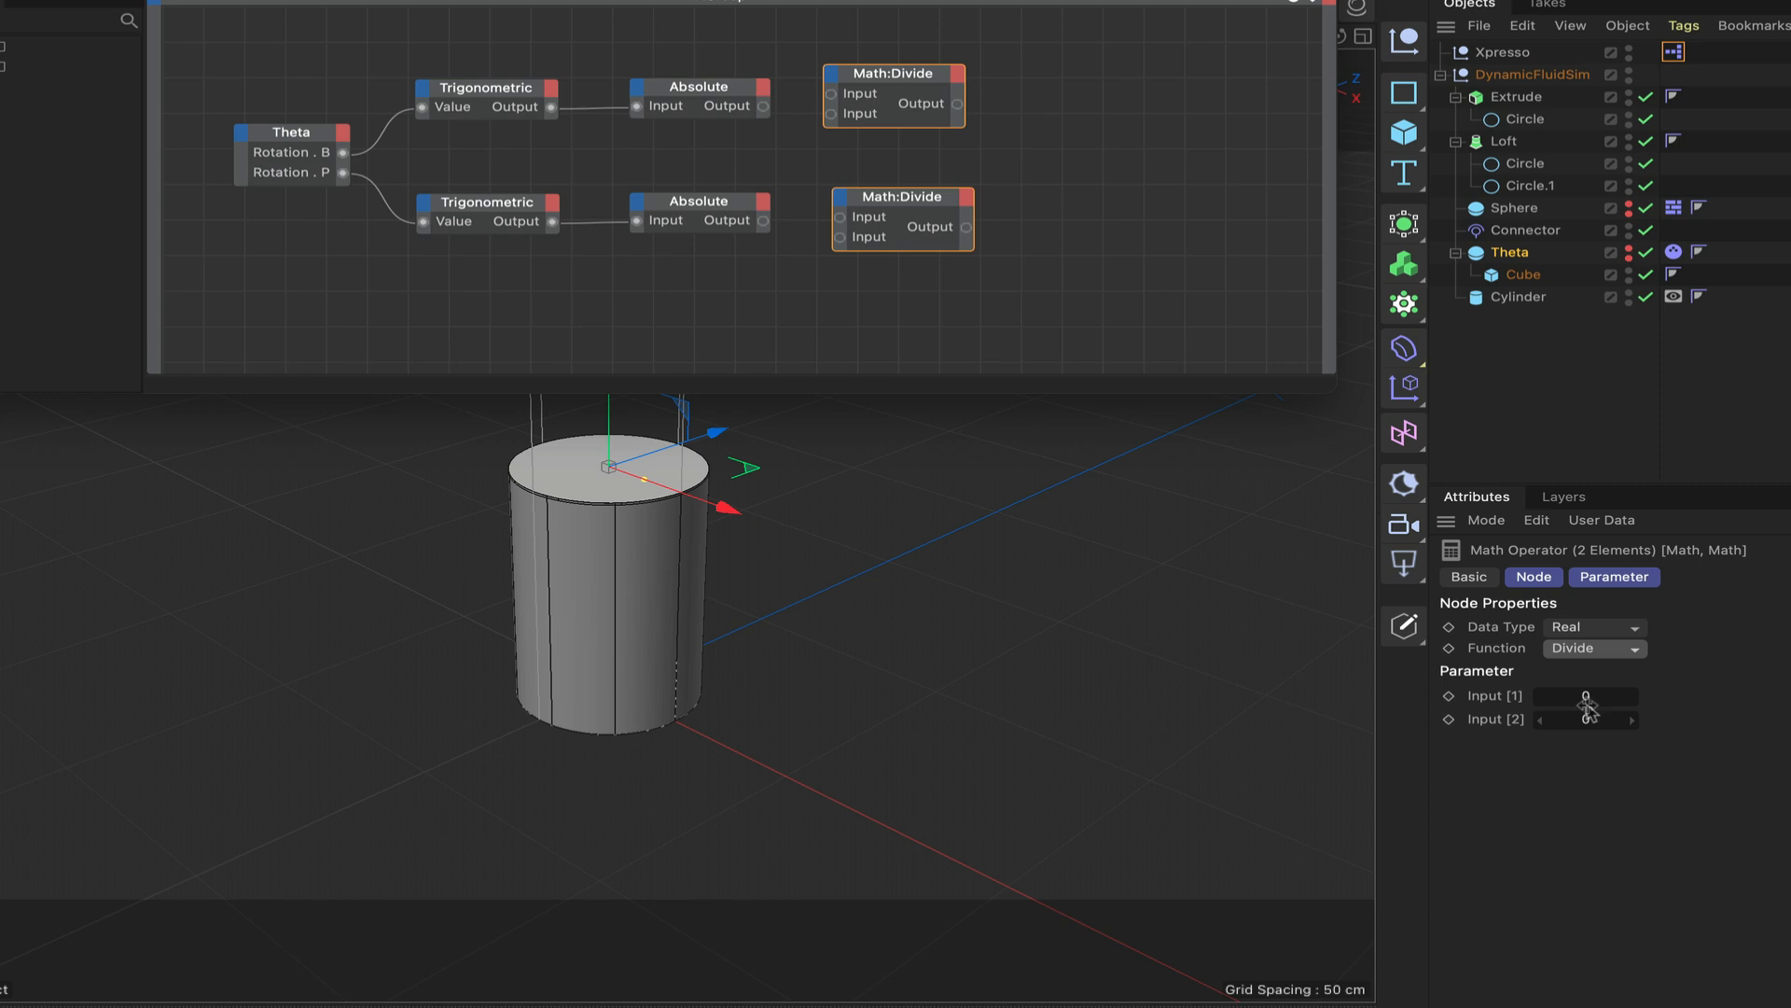
pyautogui.click(1586, 696)
pyautogui.write('20')
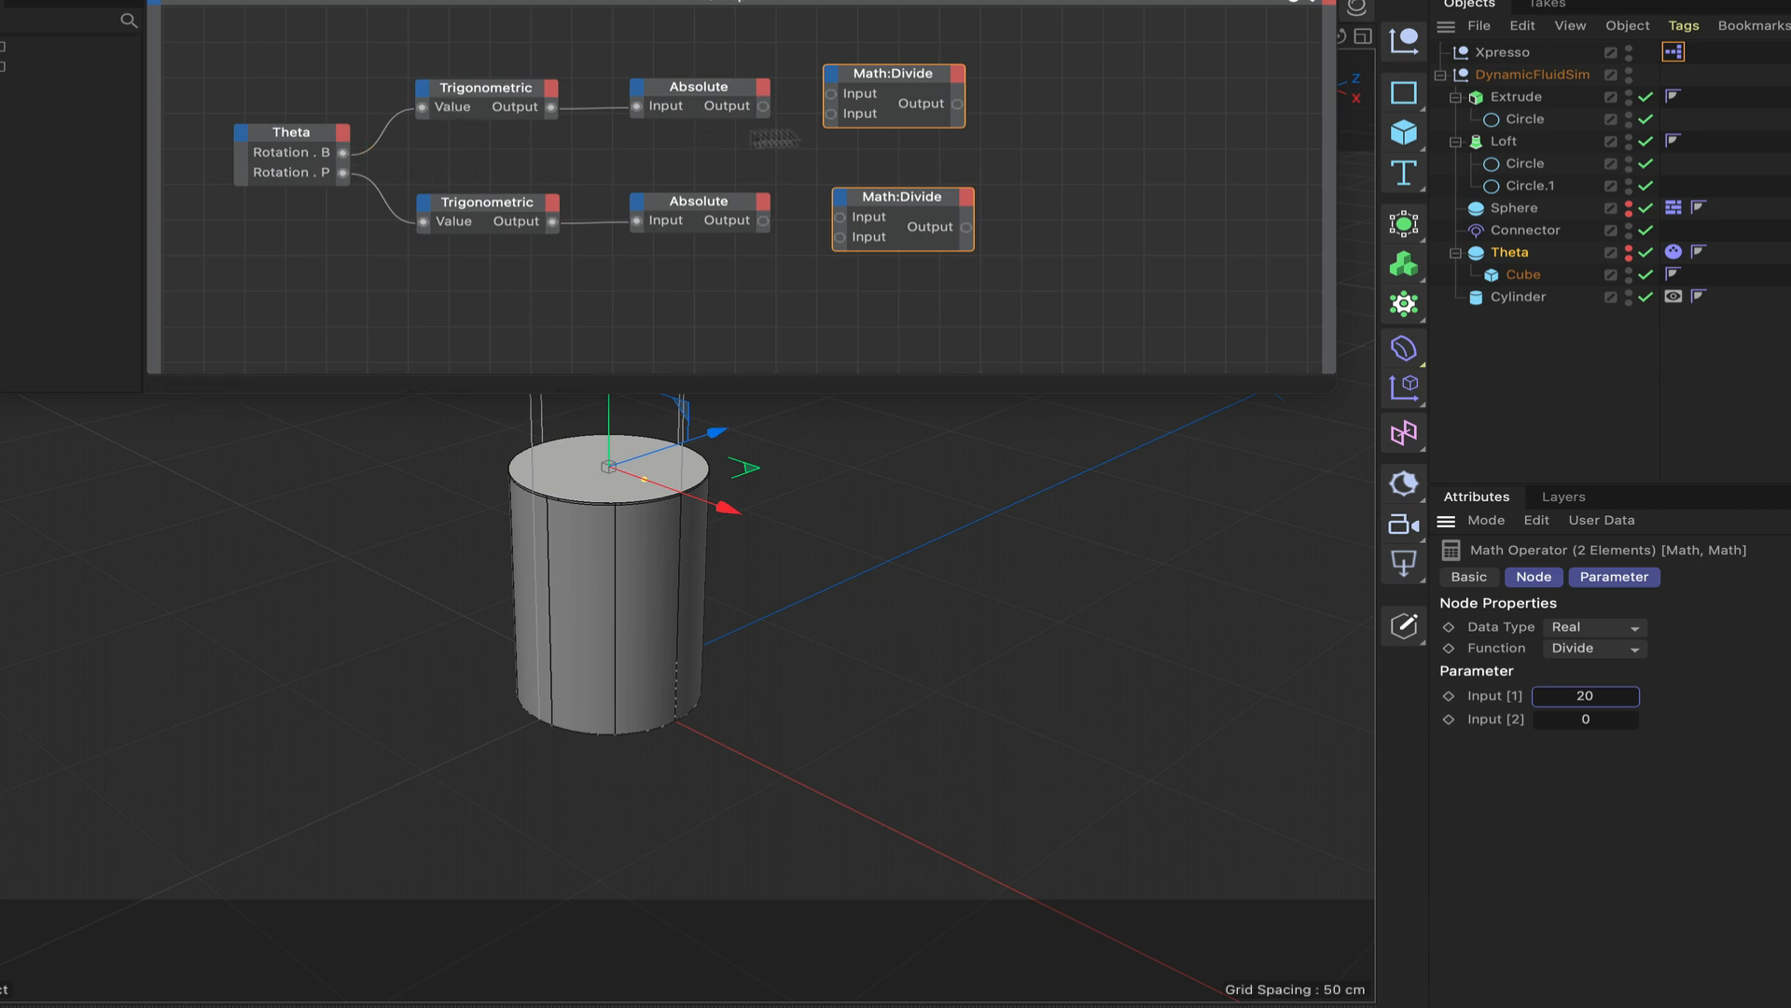
pyautogui.moveTo(831, 121); pyautogui.dragTo(831, 115)
pyautogui.moveTo(763, 221); pyautogui.dragTo(840, 237)
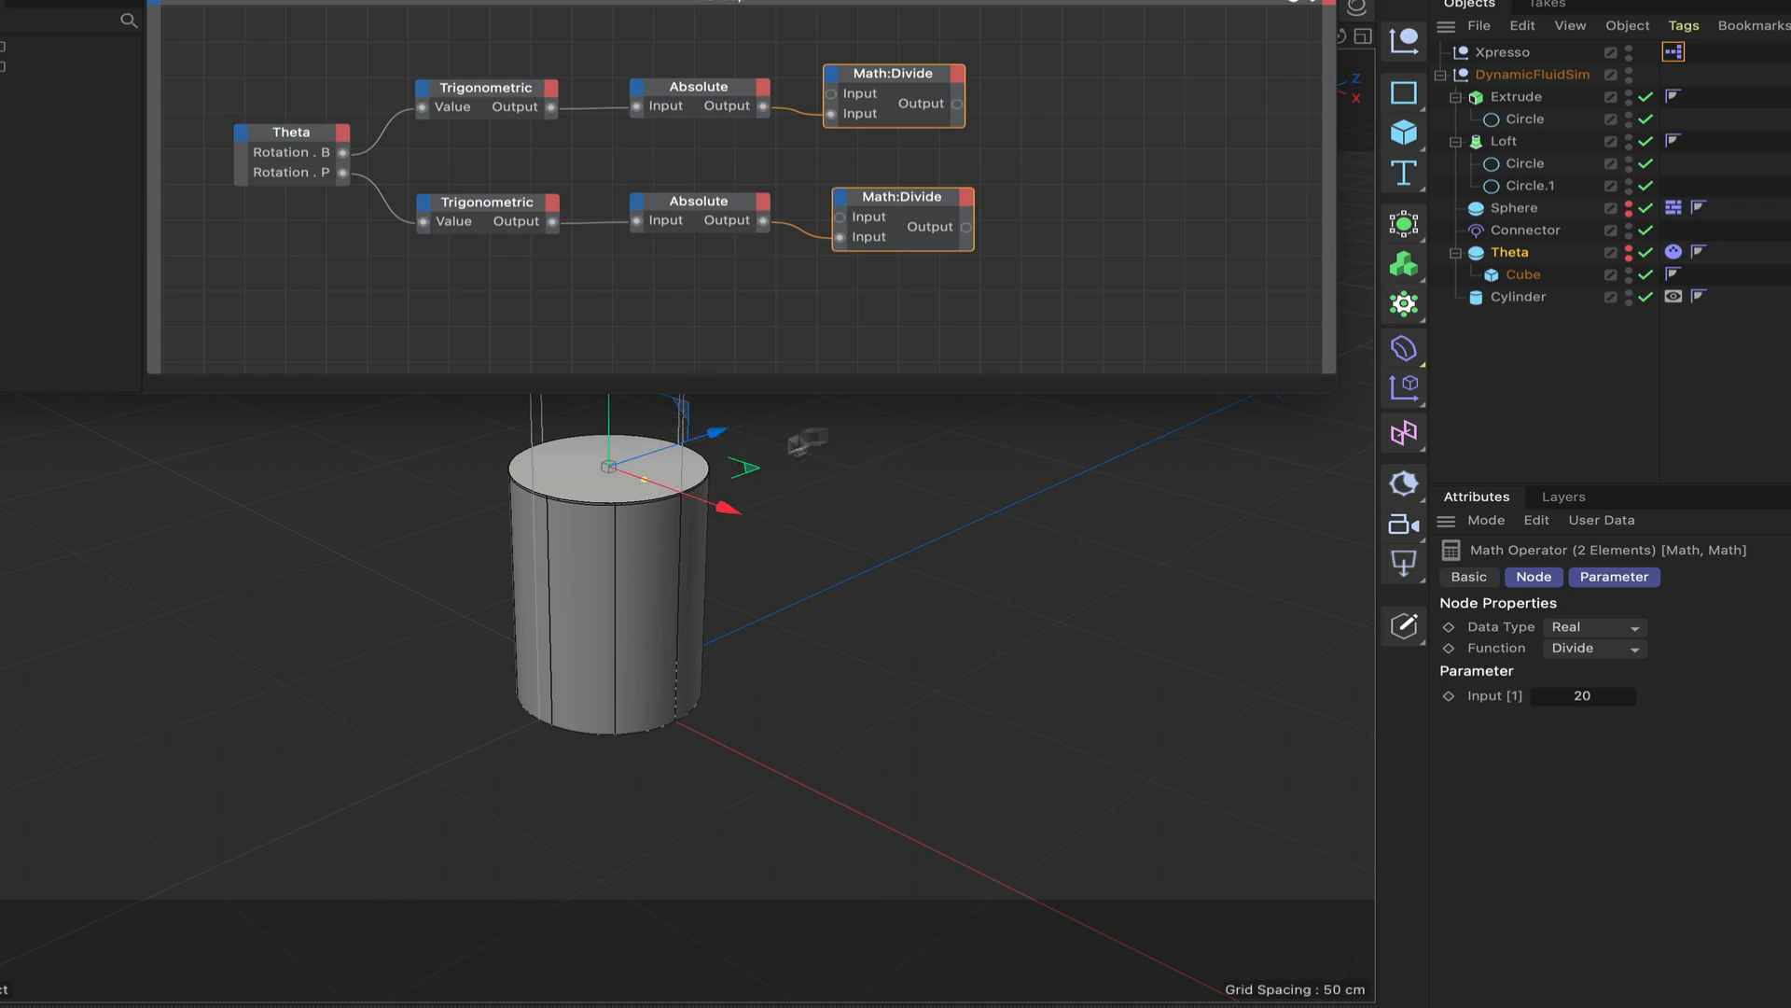
# Check the object properties of the circle splines and rename the circle under Extrude as Circle3.
pyautogui.click(1528, 120)
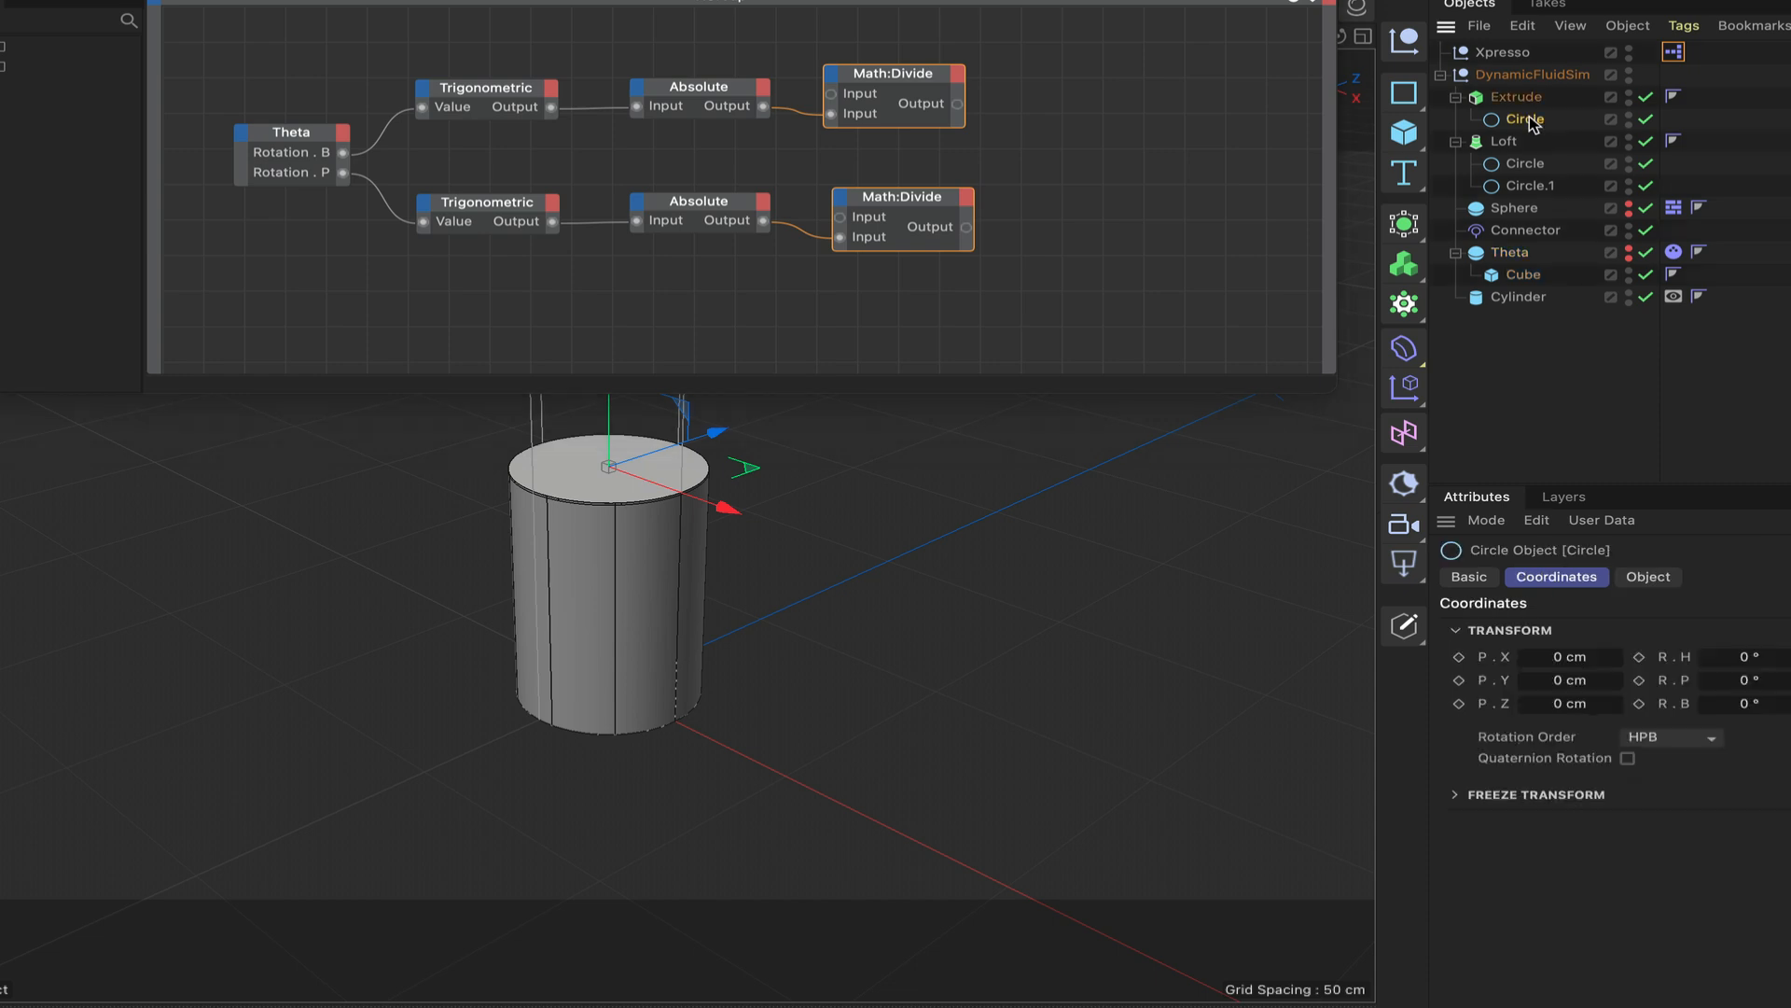
pyautogui.click(1640, 577)
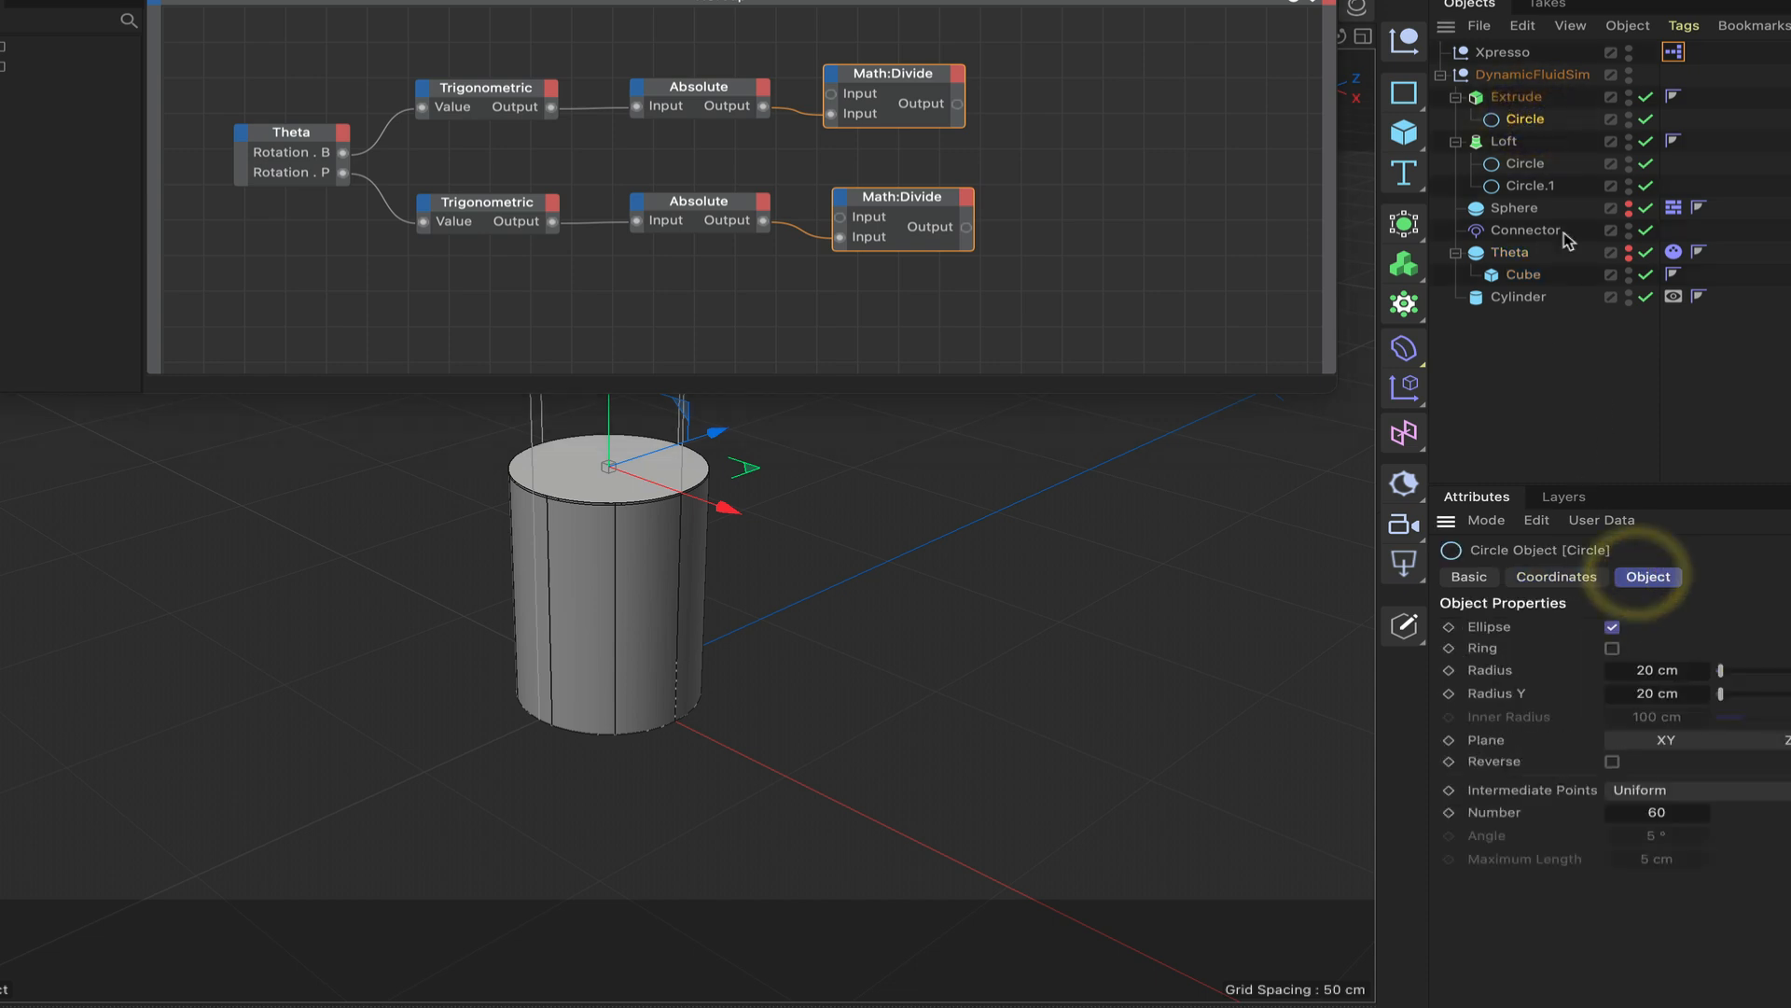
pyautogui.click(1525, 166)
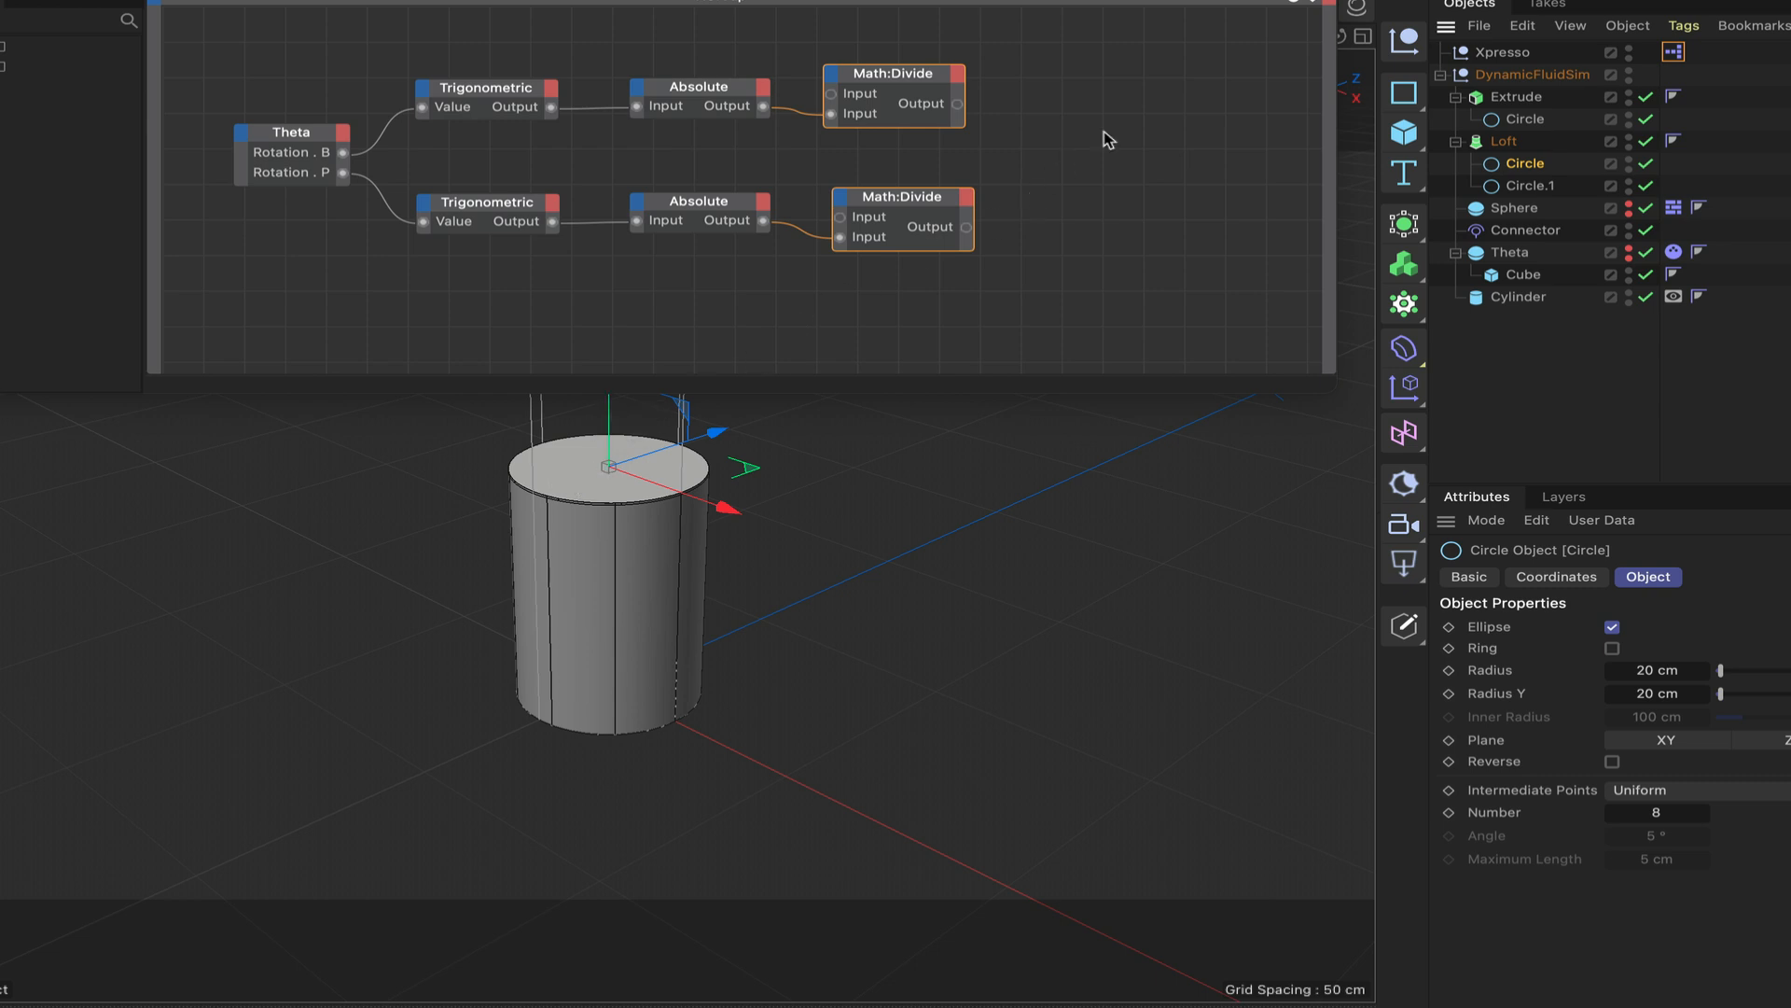
pyautogui.doubleClick(1528, 122)
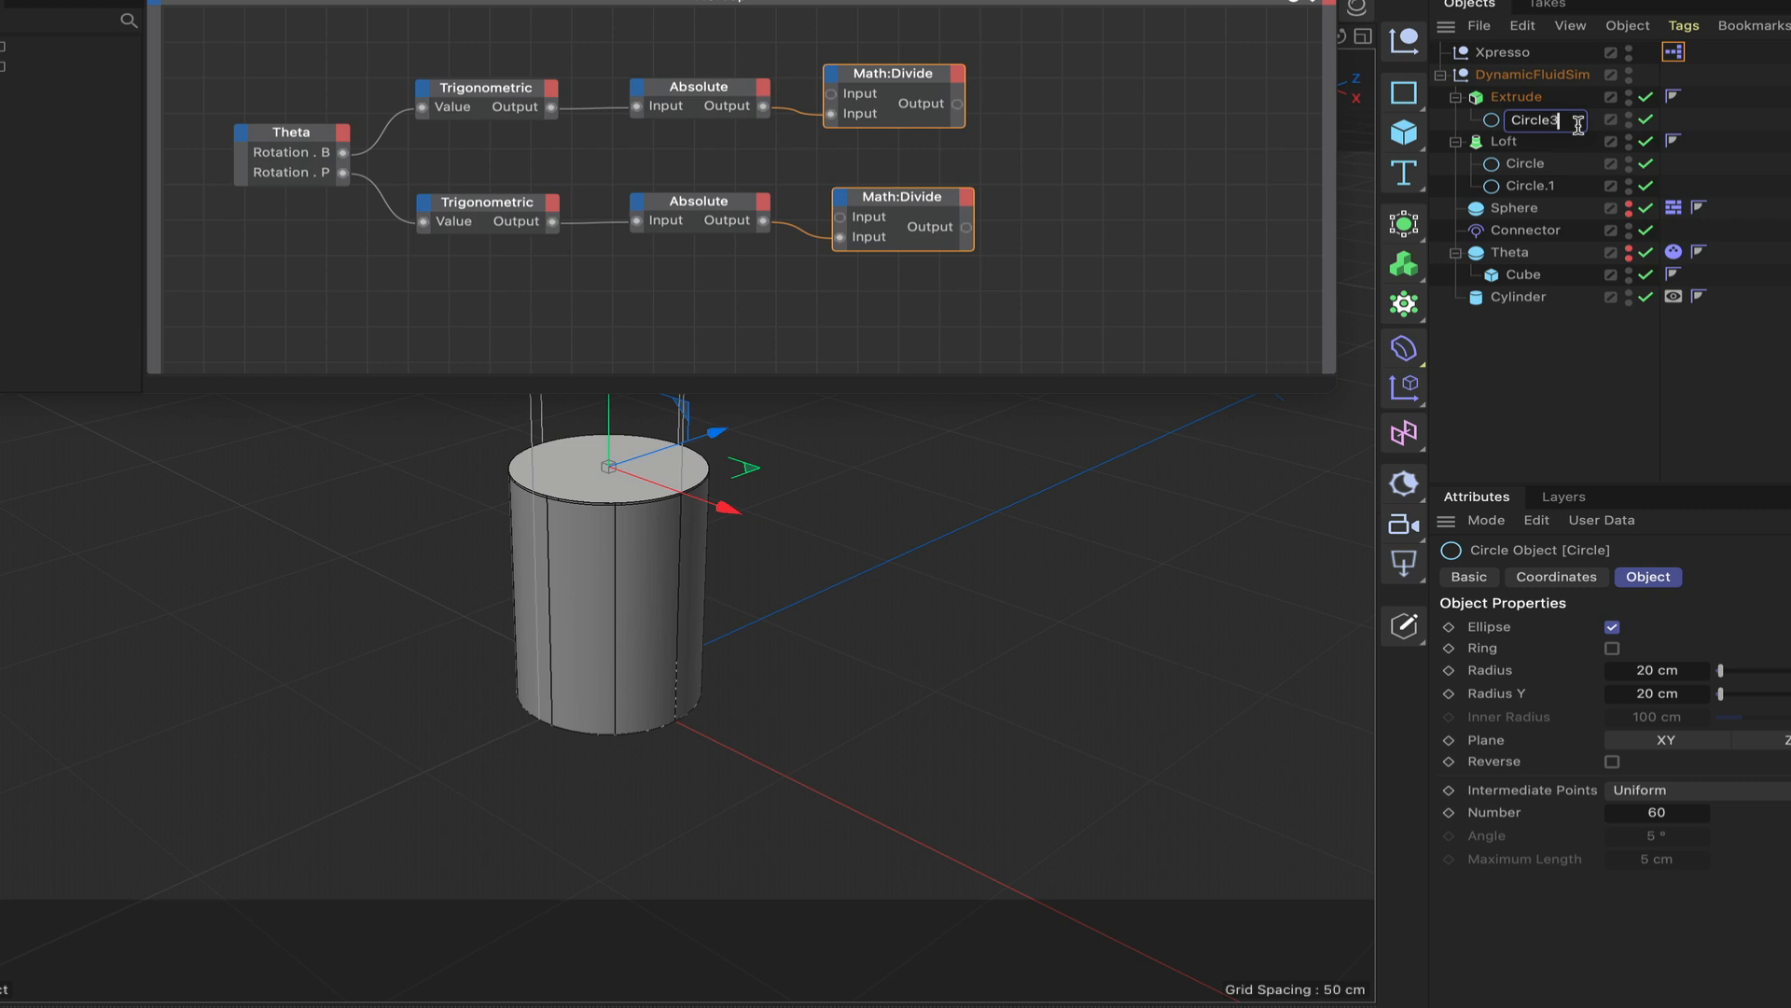
pyautogui.press('Return')
# Rename the two circles under Loft as Circle1 and Circle2.
pyautogui.doubleClick(1543, 165)
pyautogui.click(1565, 164)
pyautogui.write('1')
pyautogui.doubleClick(1543, 187)
pyautogui.click(1577, 186)
pyautogui.press('BackSpace')
pyautogui.press('BackSpace')
pyautogui.write('2')
pyautogui.press('Return')
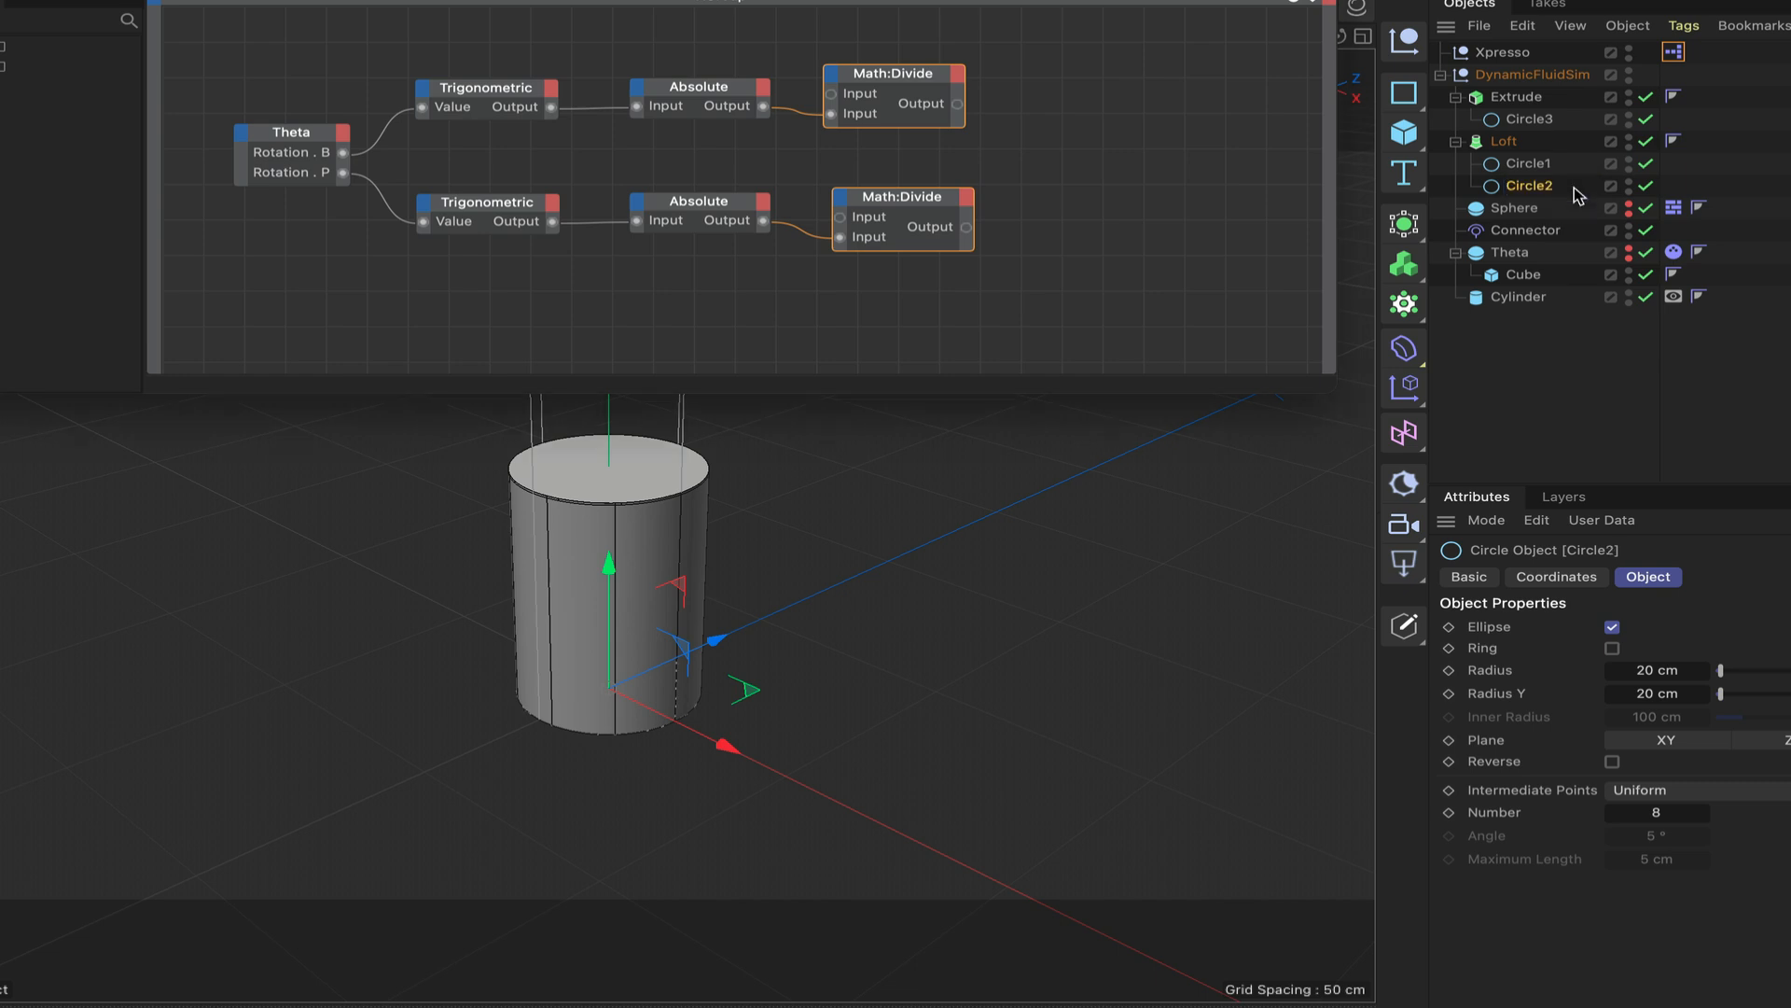
# Bring Circle1 and Circle3 into the XPresso graph as nodes, with Circle3 below Circle1.
pyautogui.click(1528, 168)
pyautogui.moveTo(1069, 217); pyautogui.dragTo(1071, 220)
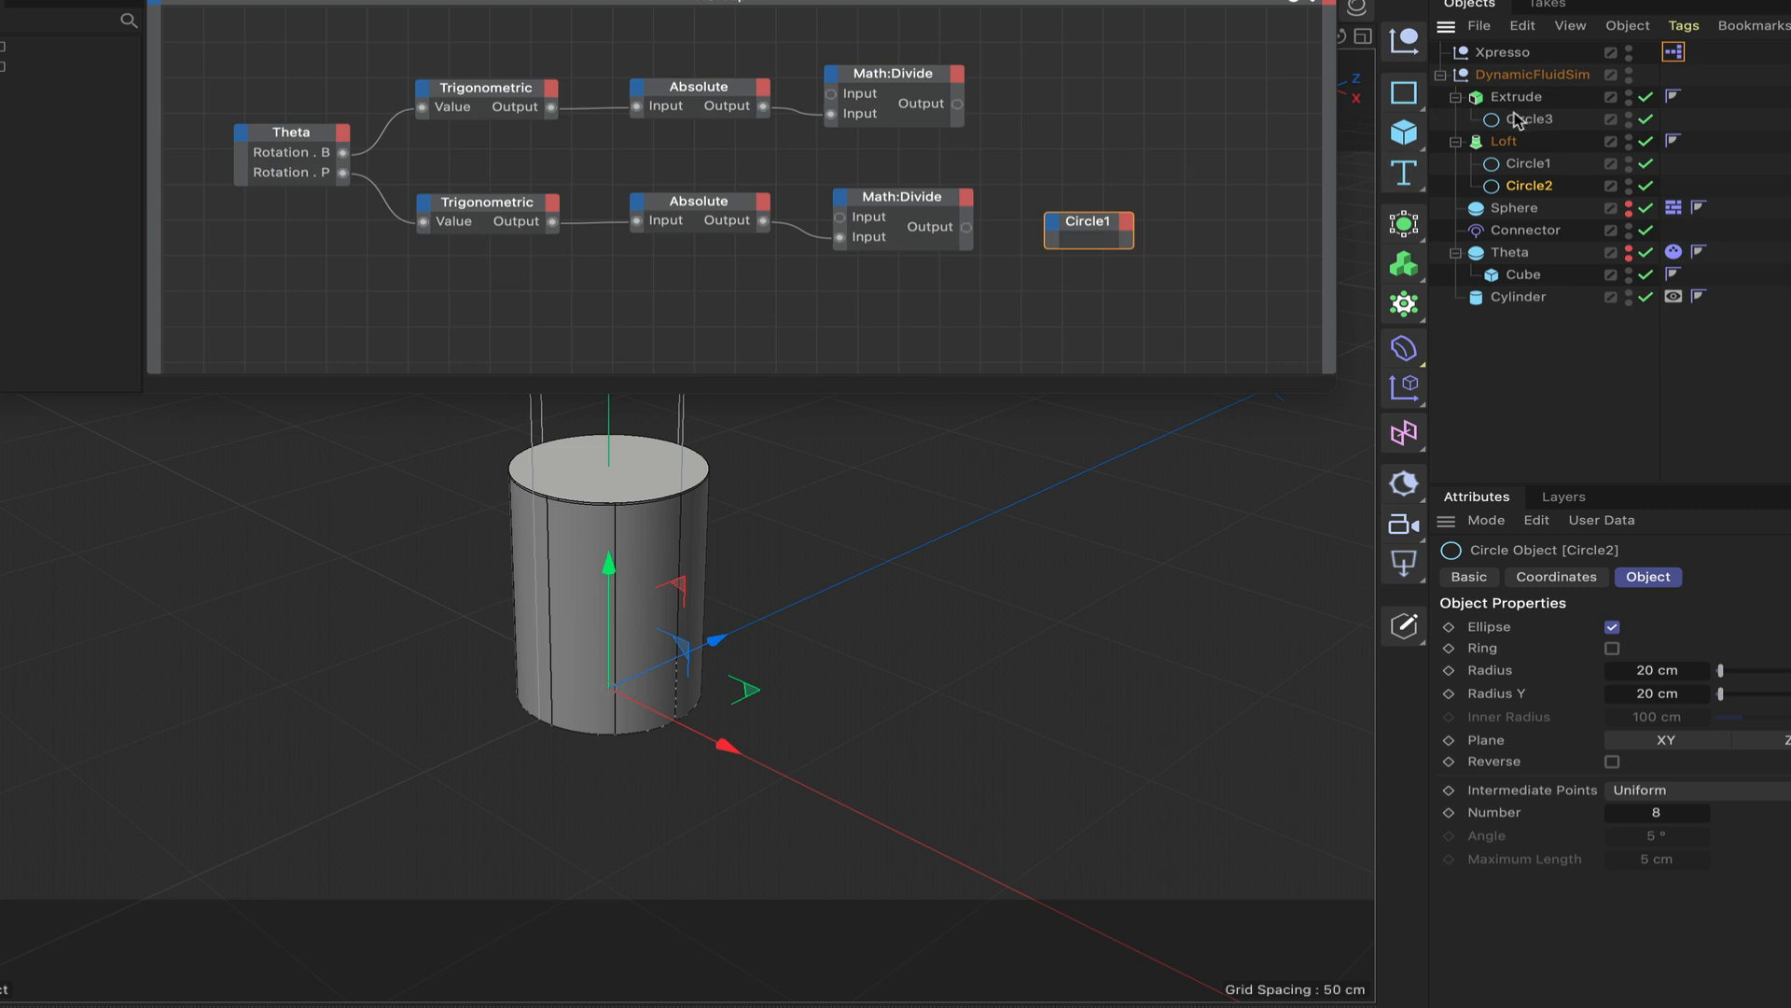
pyautogui.moveTo(1530, 121); pyautogui.dragTo(1088, 326)
# Add Radius and Radius Y input ports to the Circle1 node.
pyautogui.click(1056, 224)
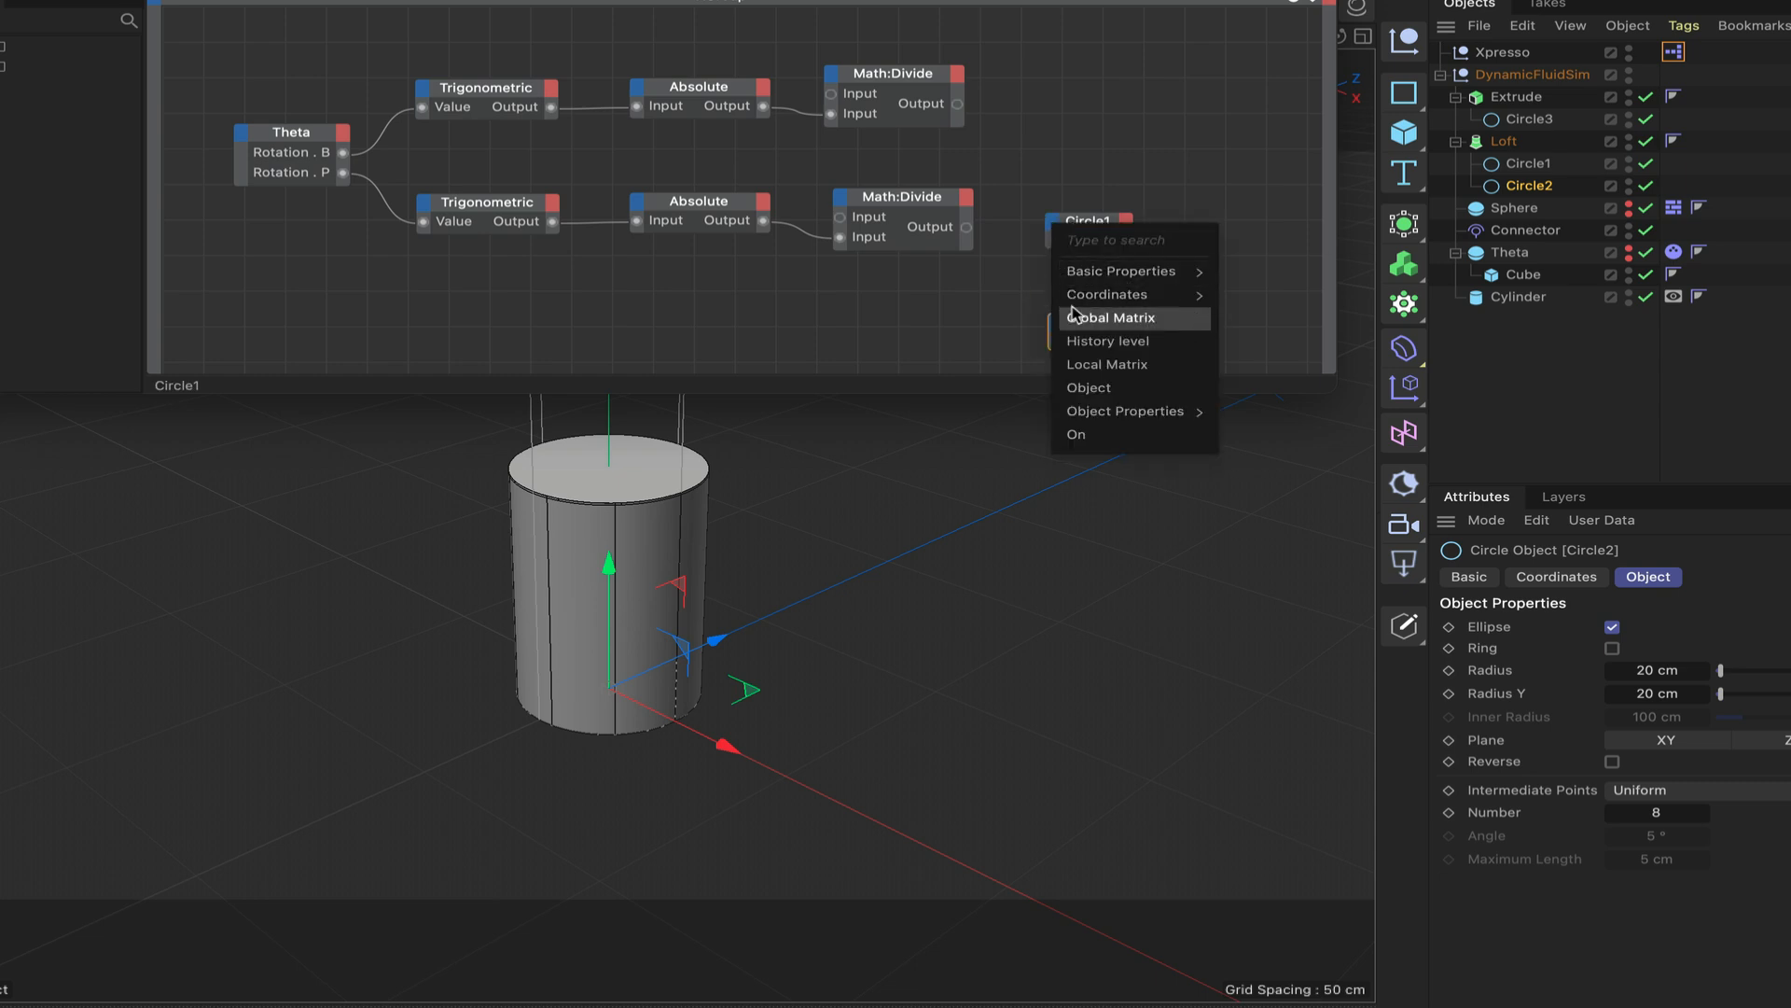
pyautogui.moveTo(1119, 412)
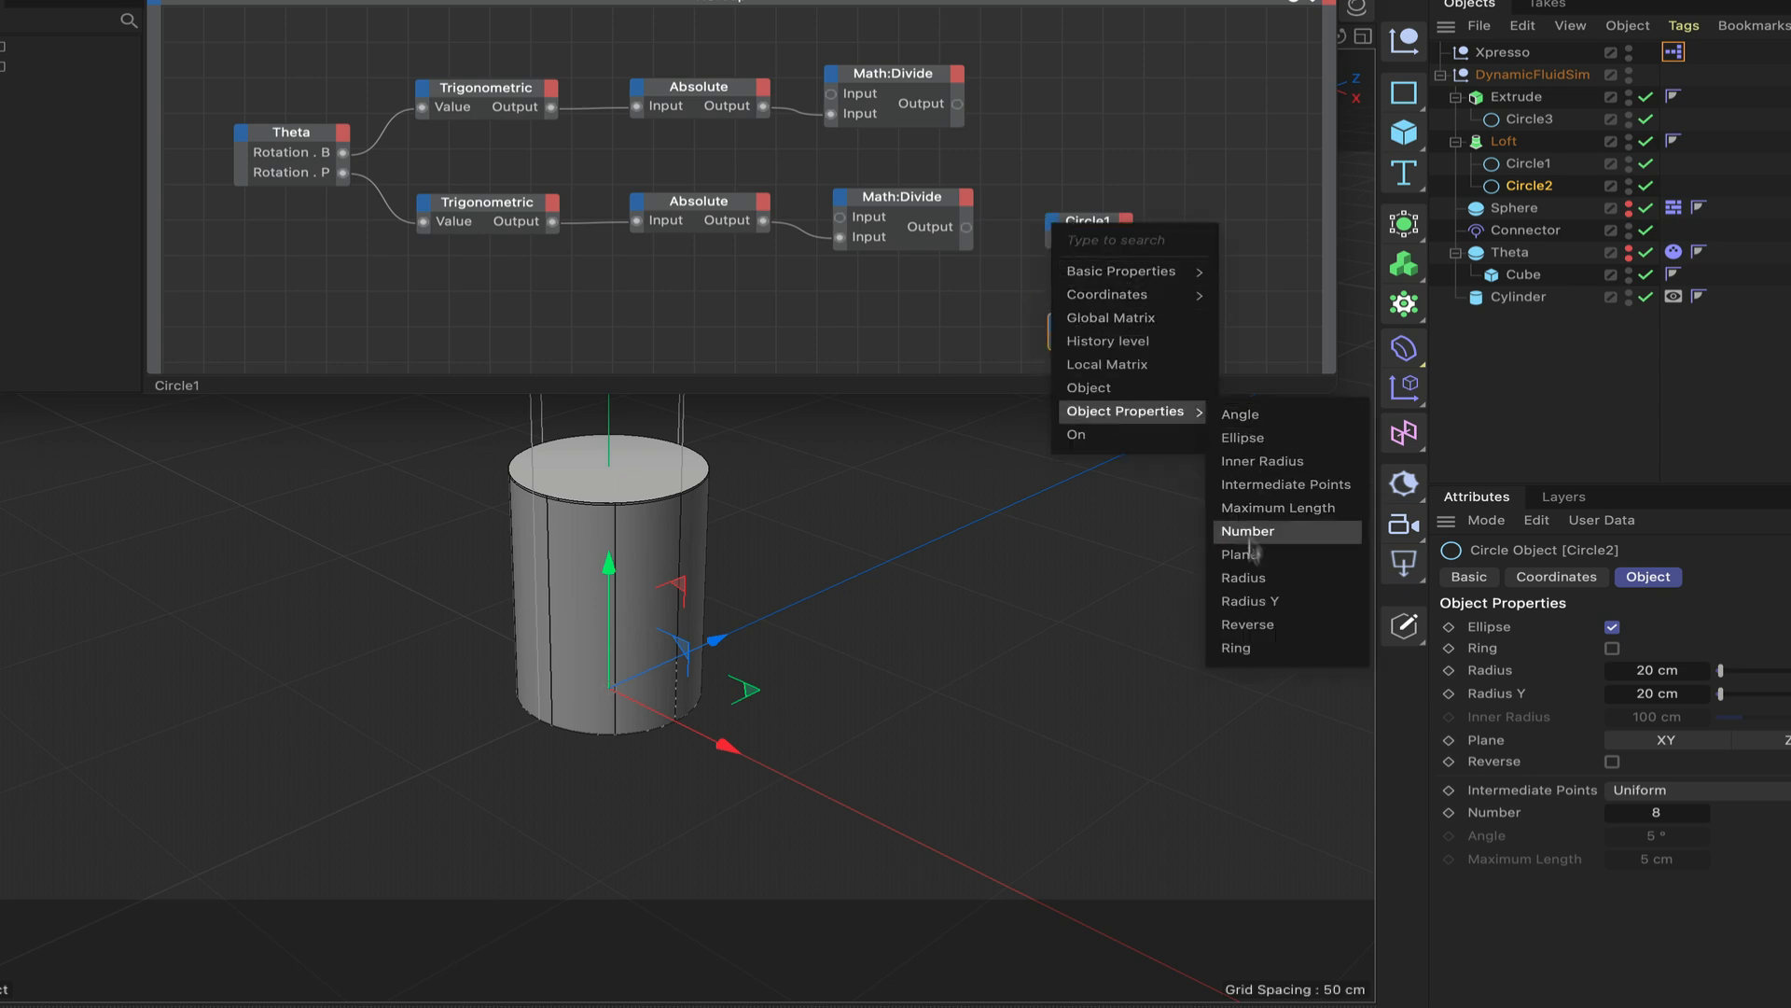
pyautogui.click(1250, 579)
pyautogui.click(1077, 286)
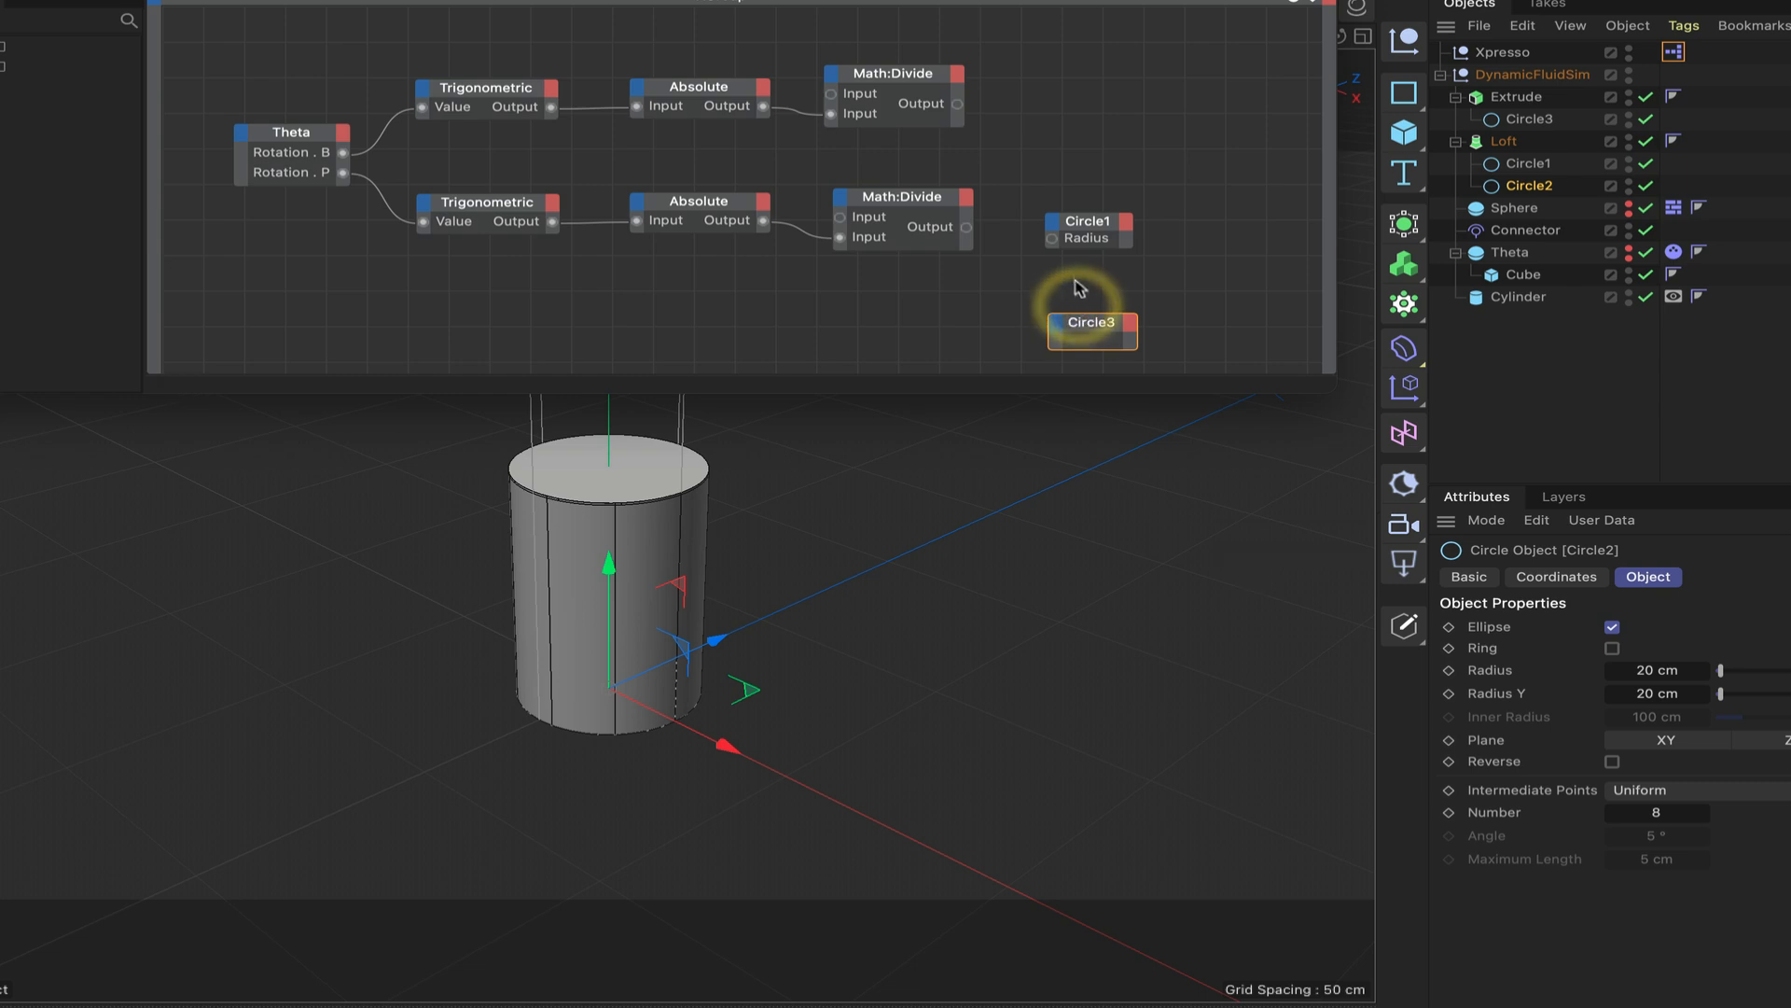
pyautogui.click(1054, 226)
pyautogui.moveTo(1082, 415)
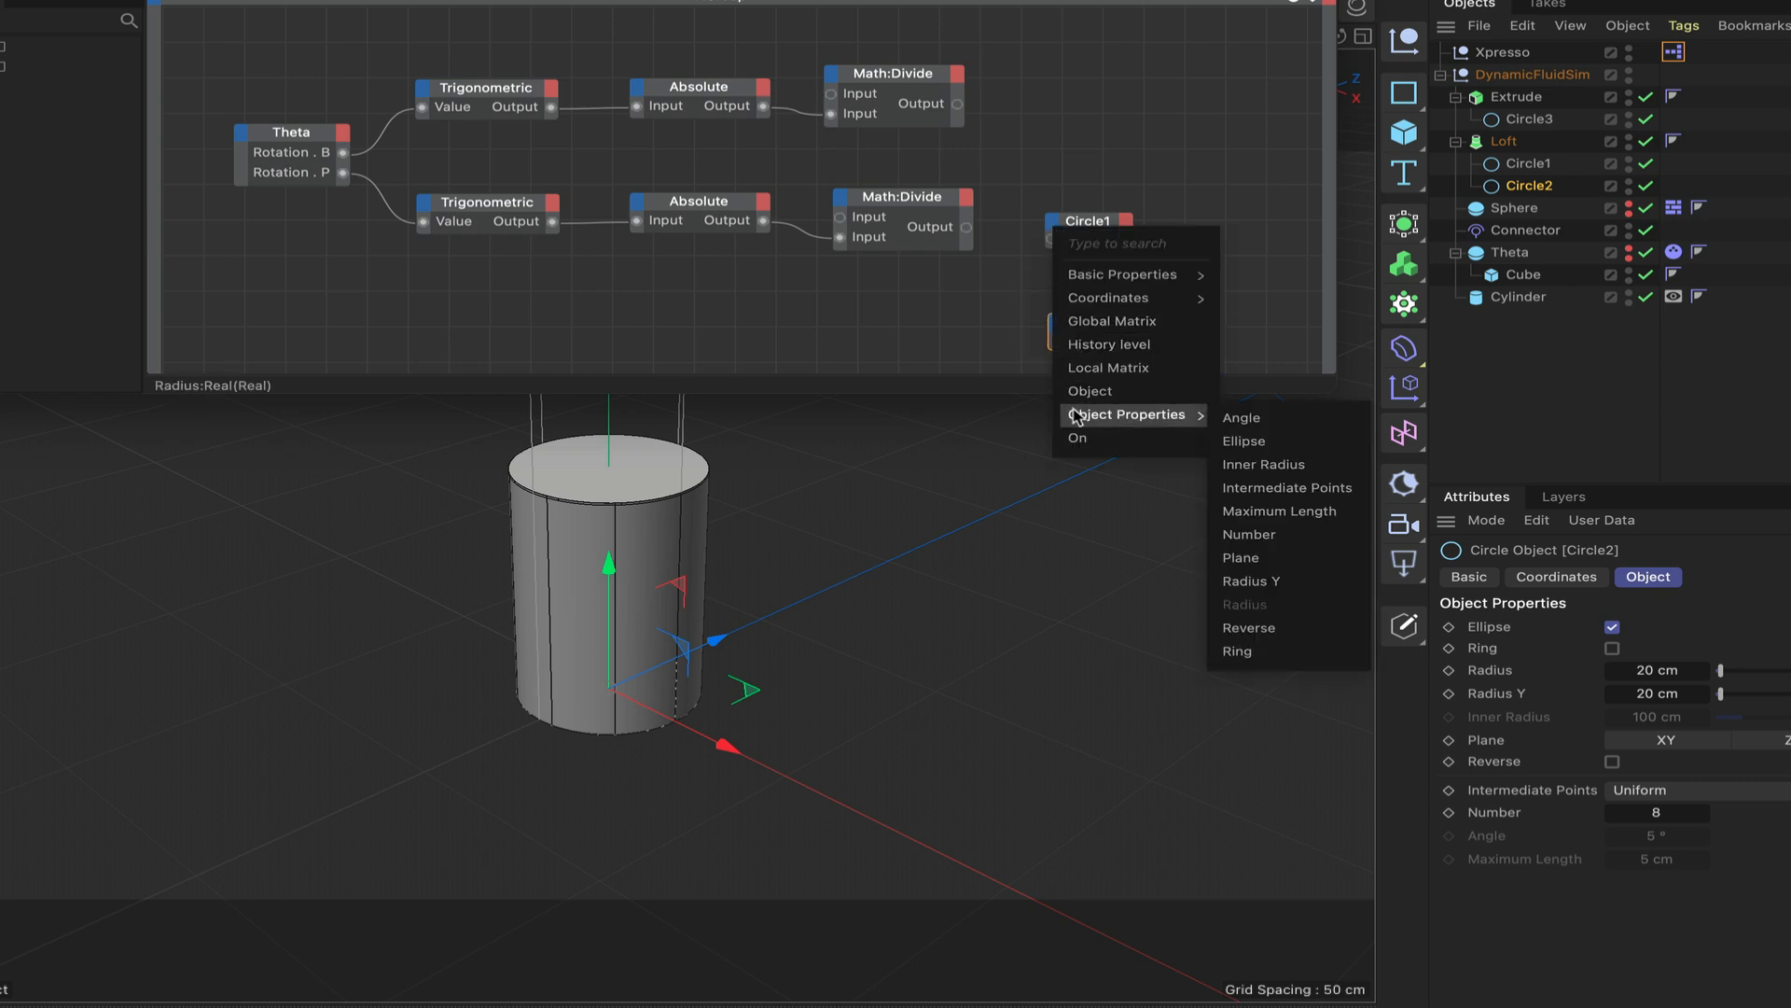
pyautogui.click(1270, 582)
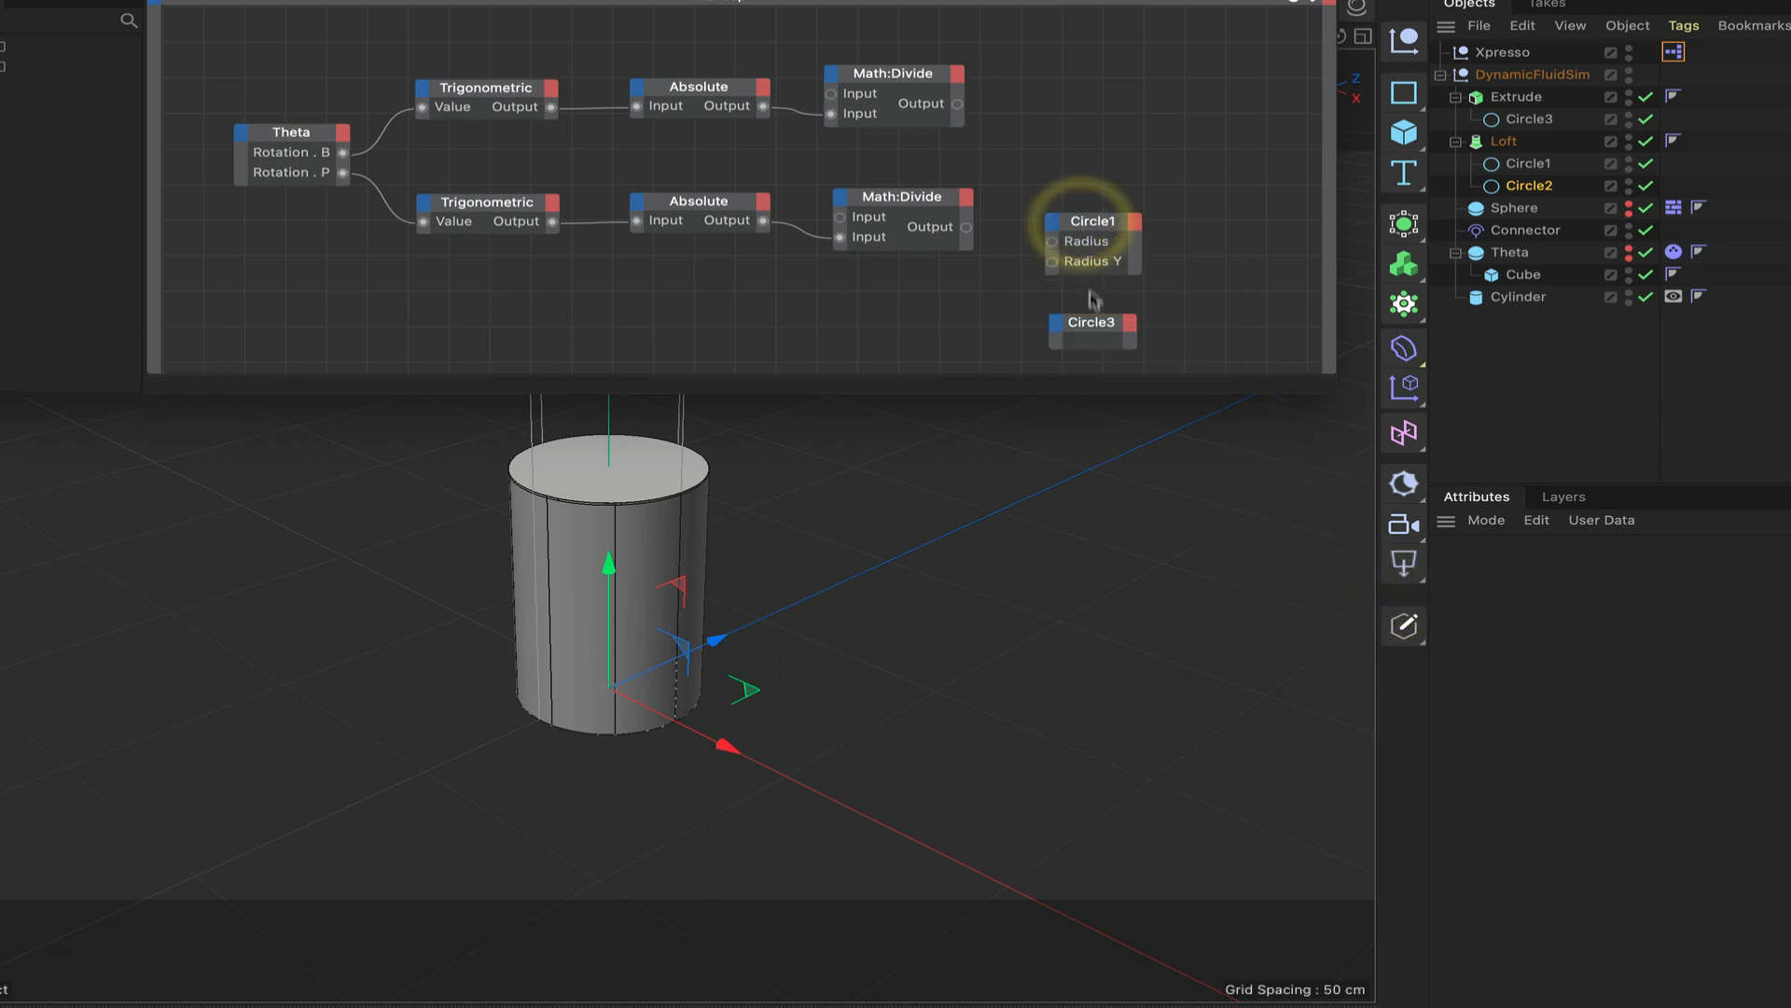
# Add Radius and Radius Y input ports to the Circle3 node.
pyautogui.click(1057, 325)
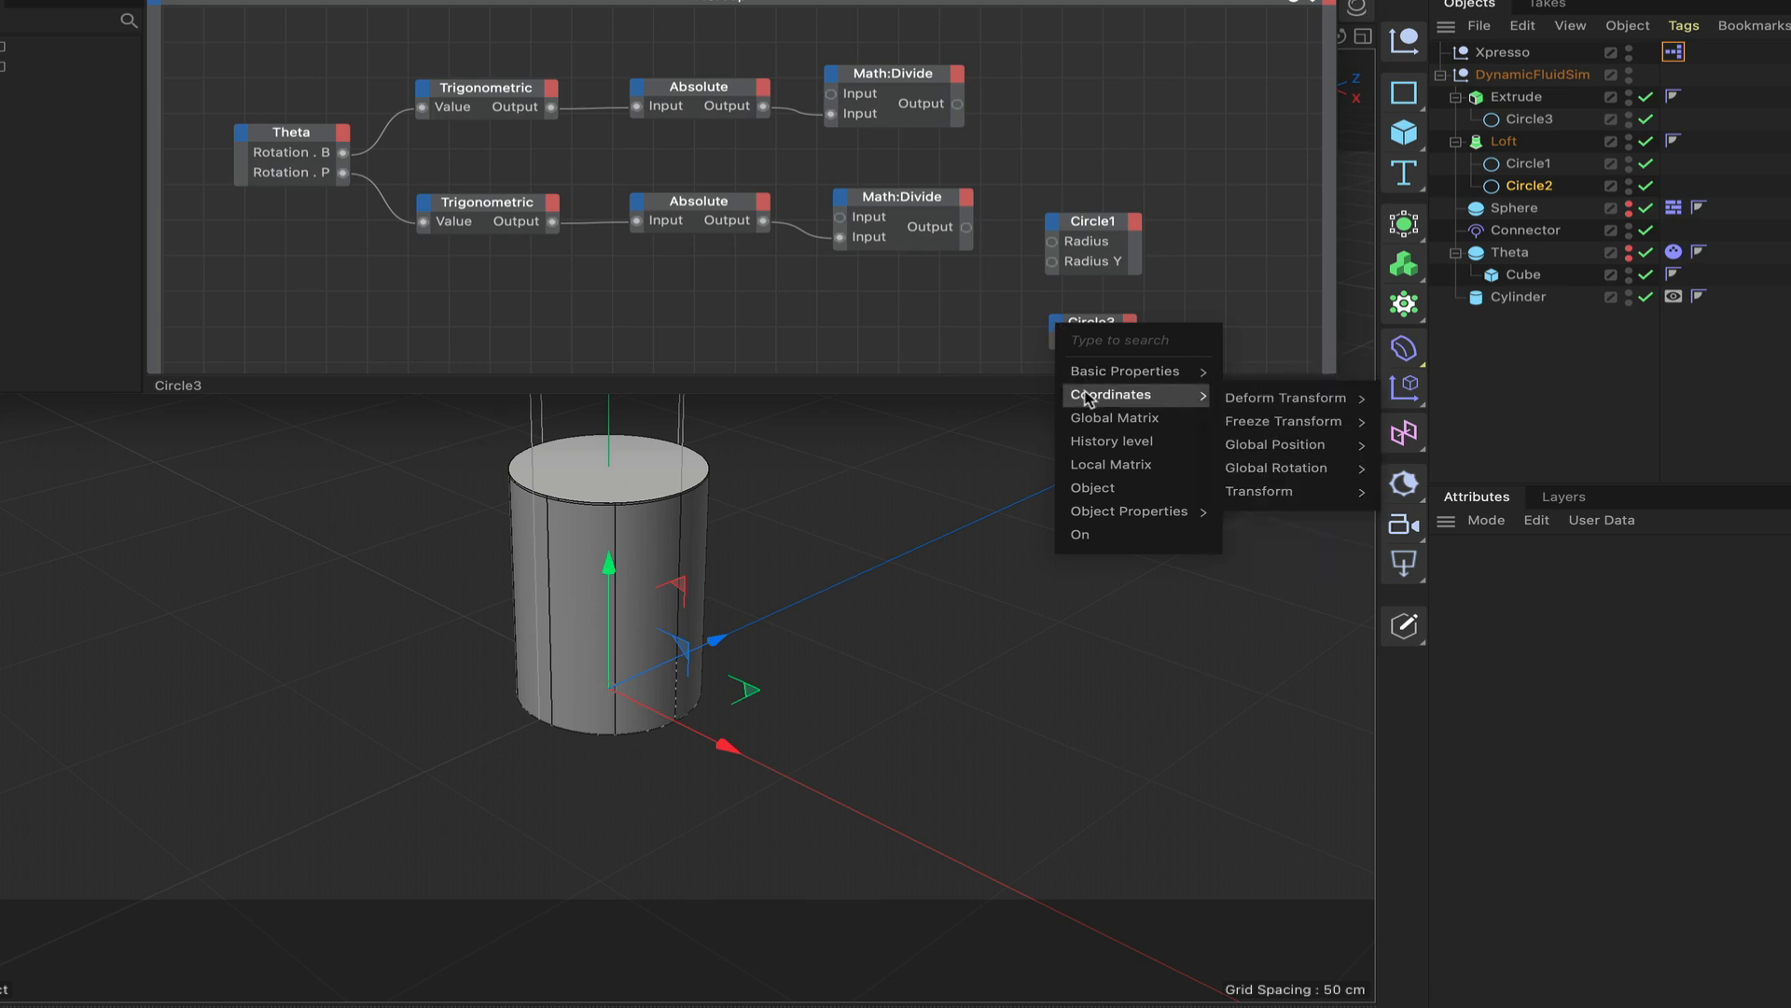
pyautogui.moveTo(1101, 511)
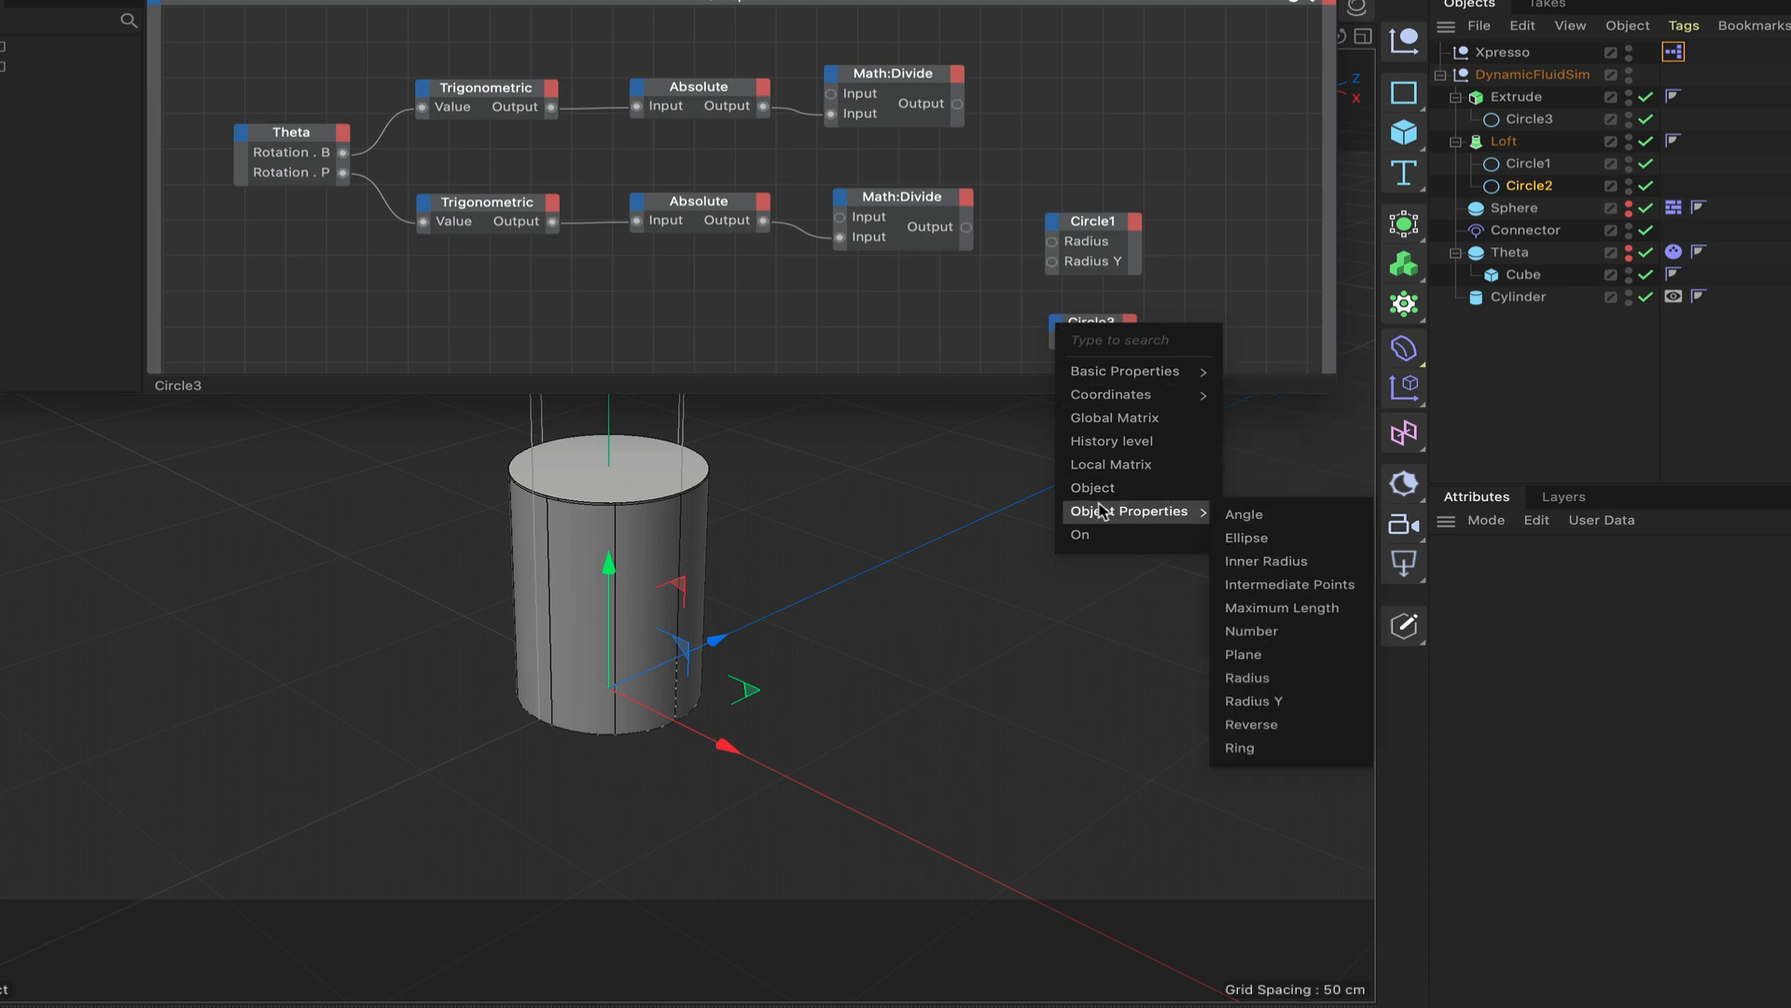
pyautogui.click(1300, 681)
pyautogui.click(1055, 322)
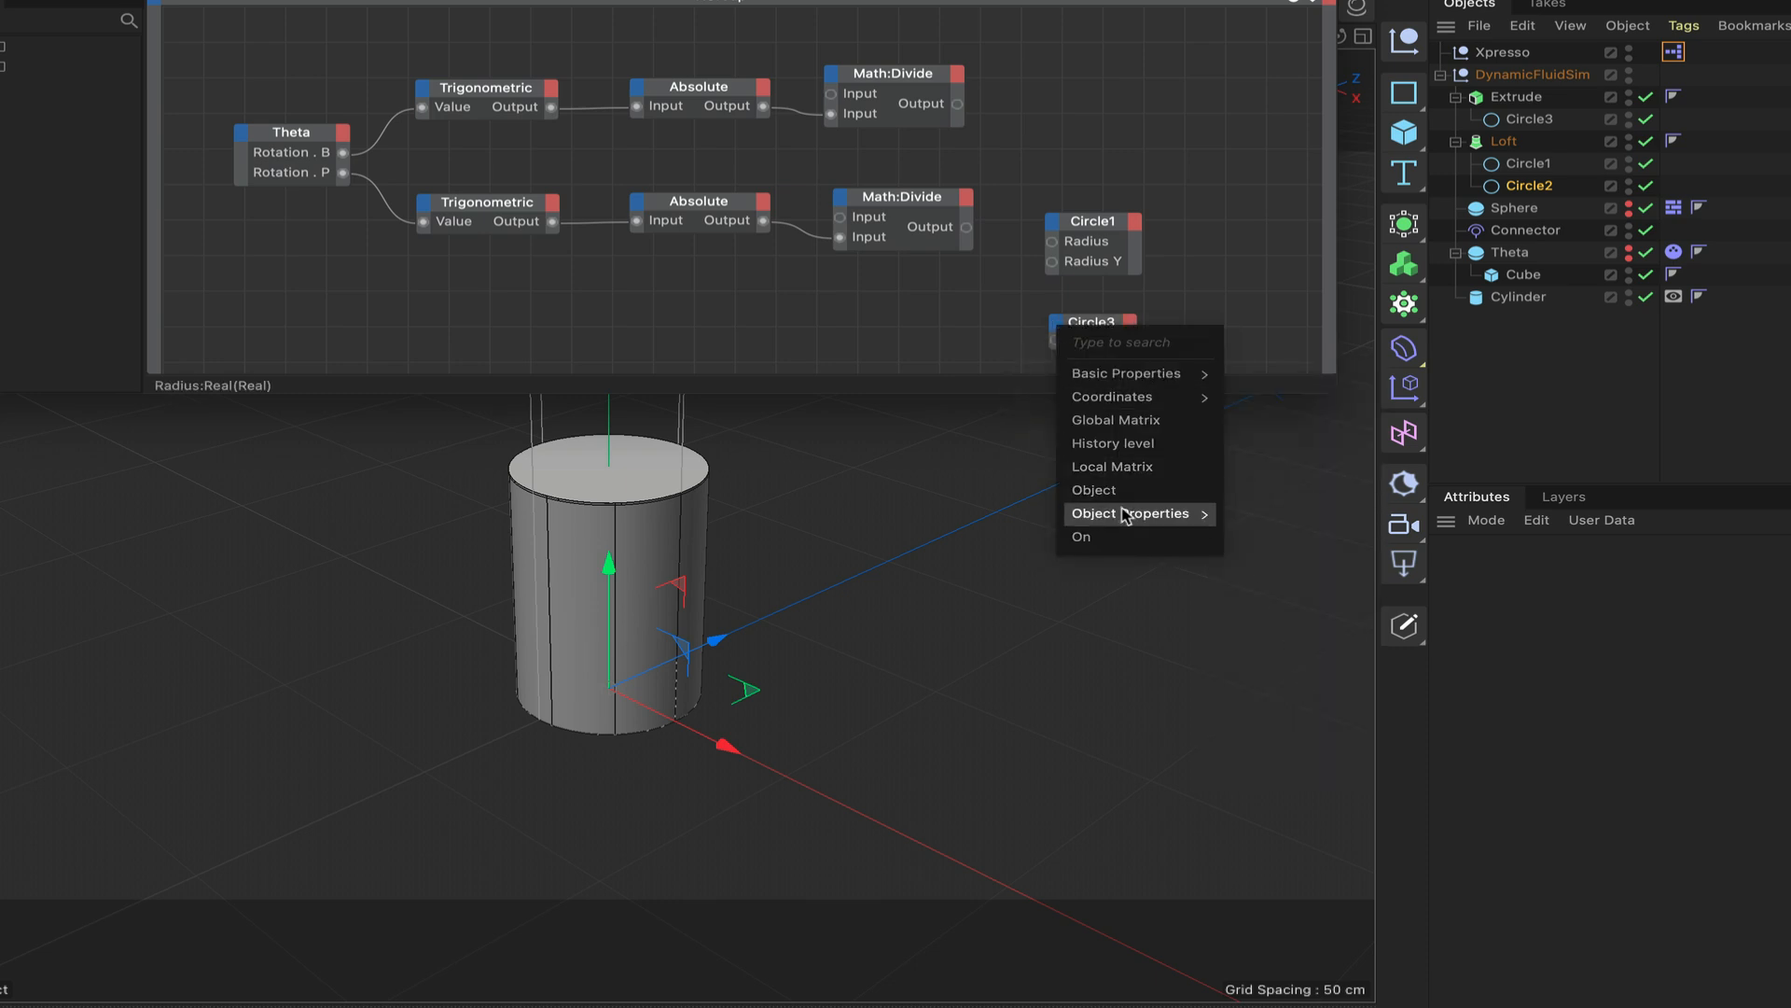
pyautogui.moveTo(1123, 510)
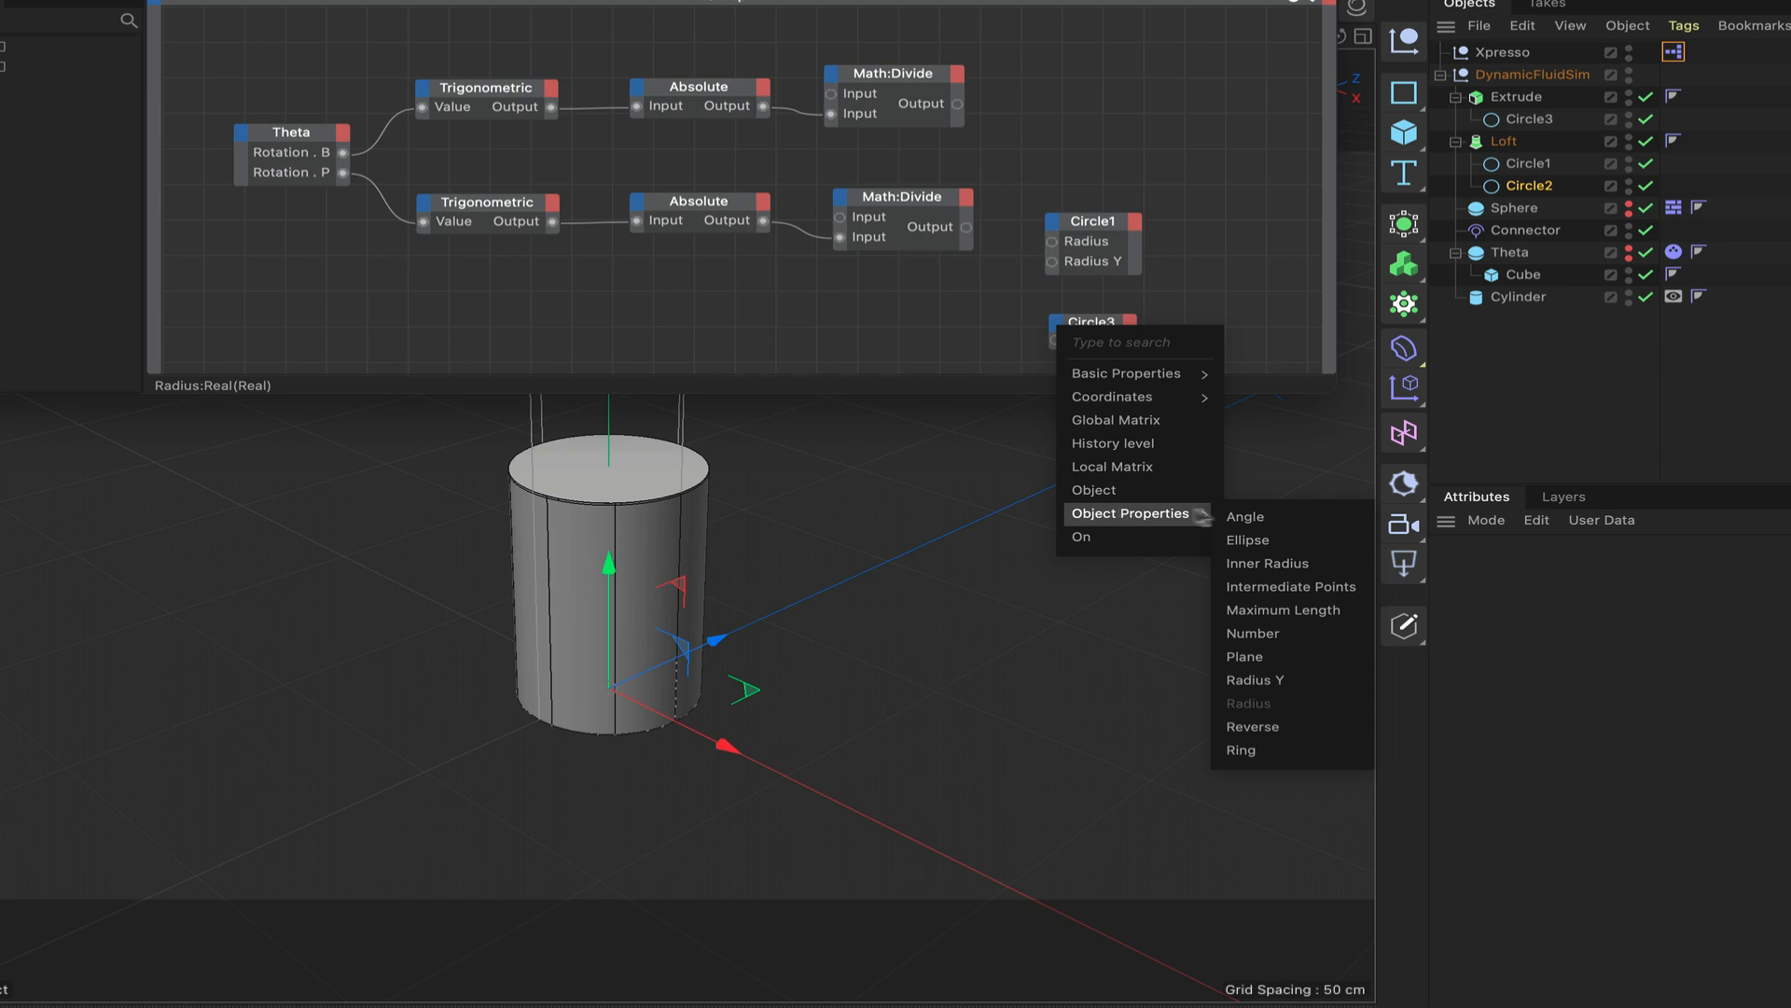
pyautogui.click(1269, 680)
pyautogui.click(1194, 425)
pyautogui.click(1088, 327)
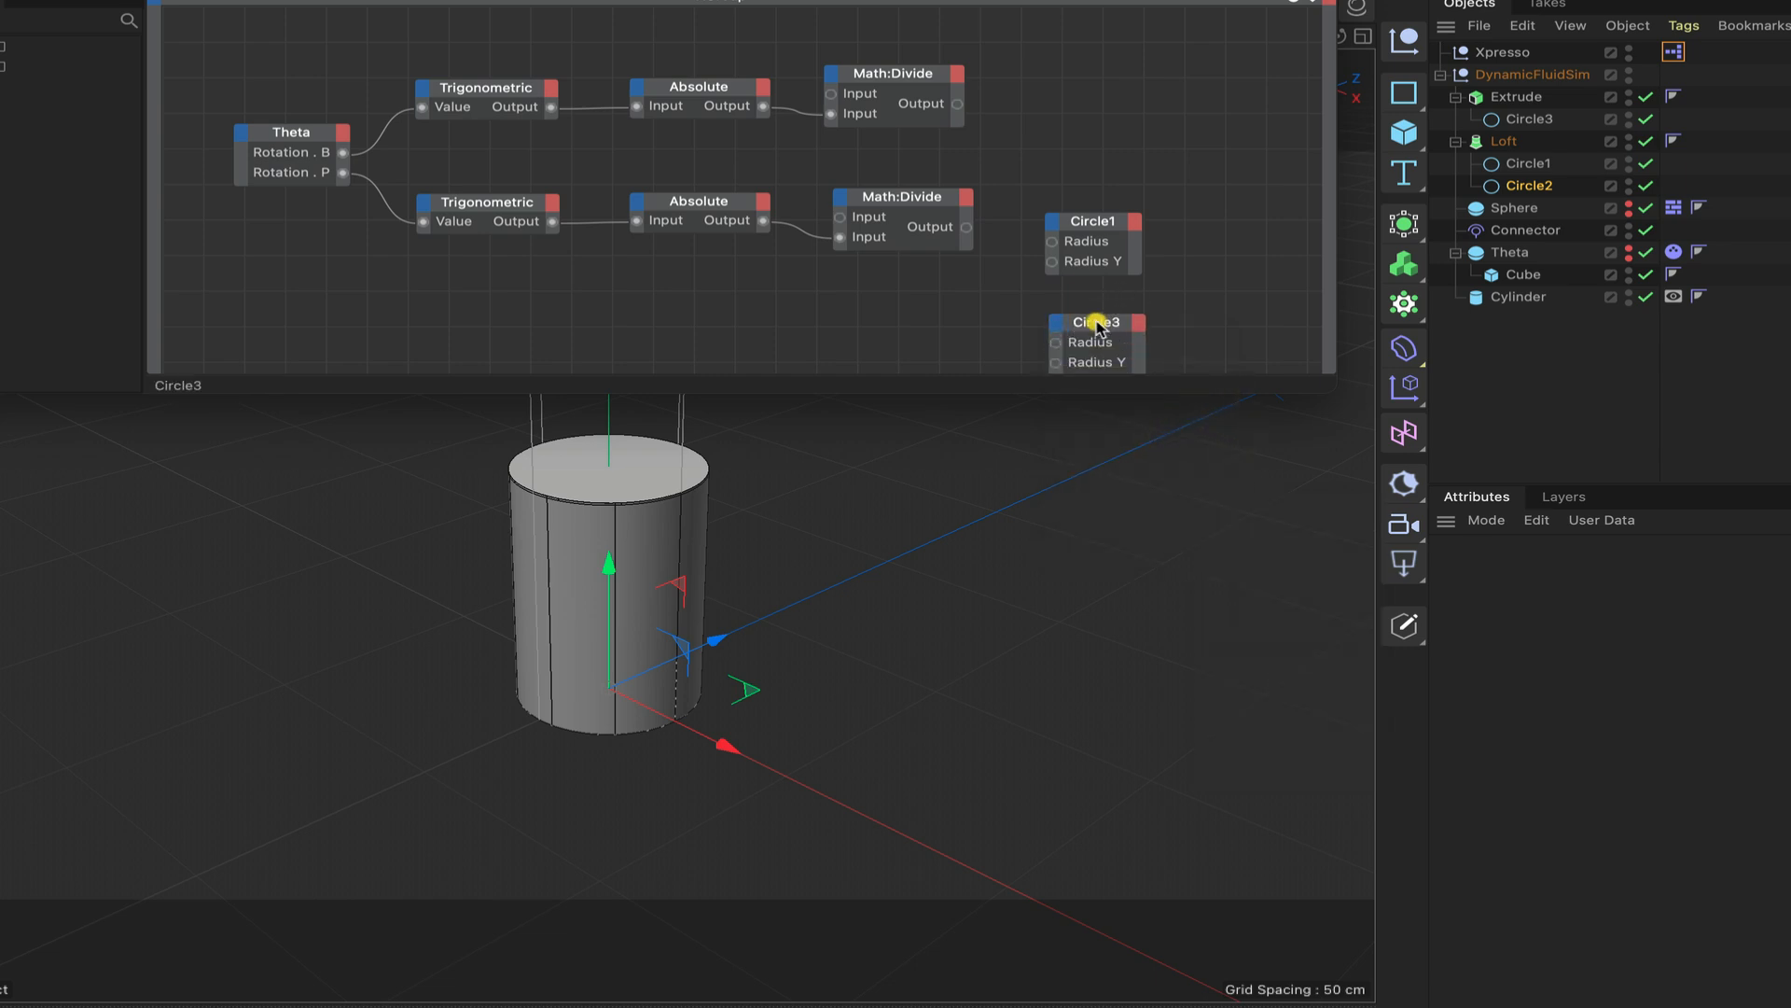
# Enlarge the XPresso editor and connect the upper Divide output to both circles' Radius and the lower one to both Radius Y ports.
pyautogui.moveTo(1329, 392); pyautogui.dragTo(1352, 518)
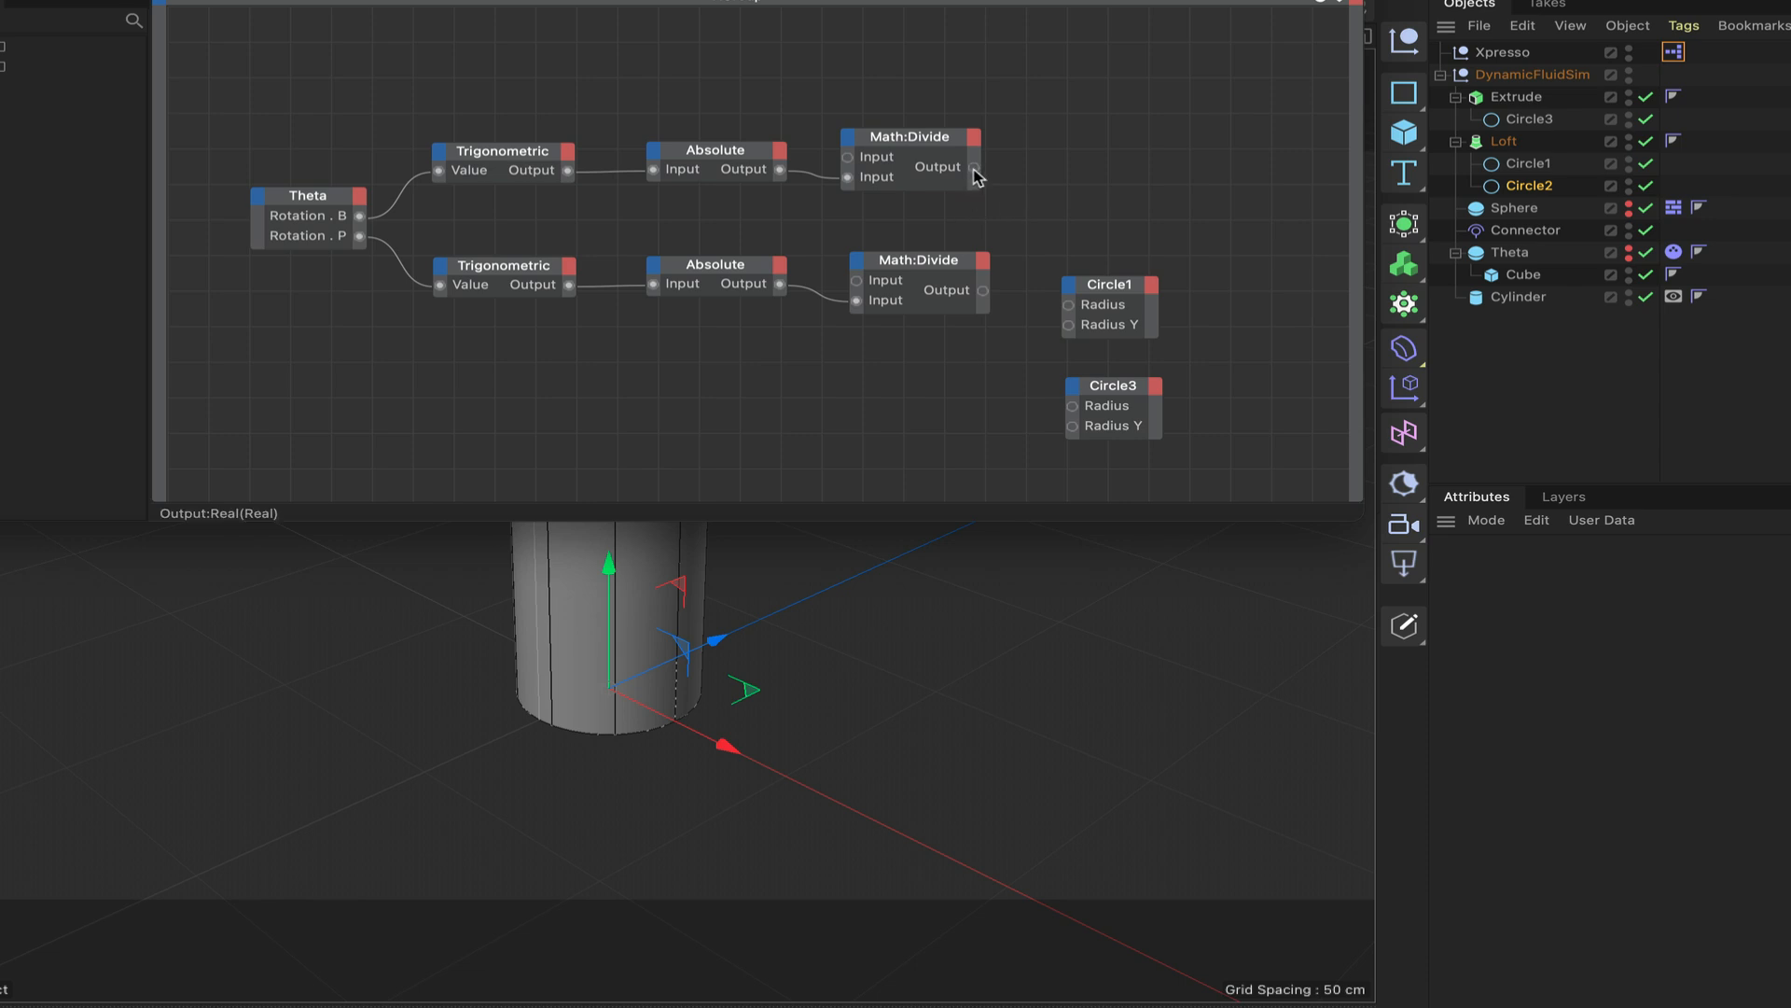
pyautogui.moveTo(974, 167); pyautogui.dragTo(1071, 325)
pyautogui.moveTo(974, 168); pyautogui.dragTo(1072, 405)
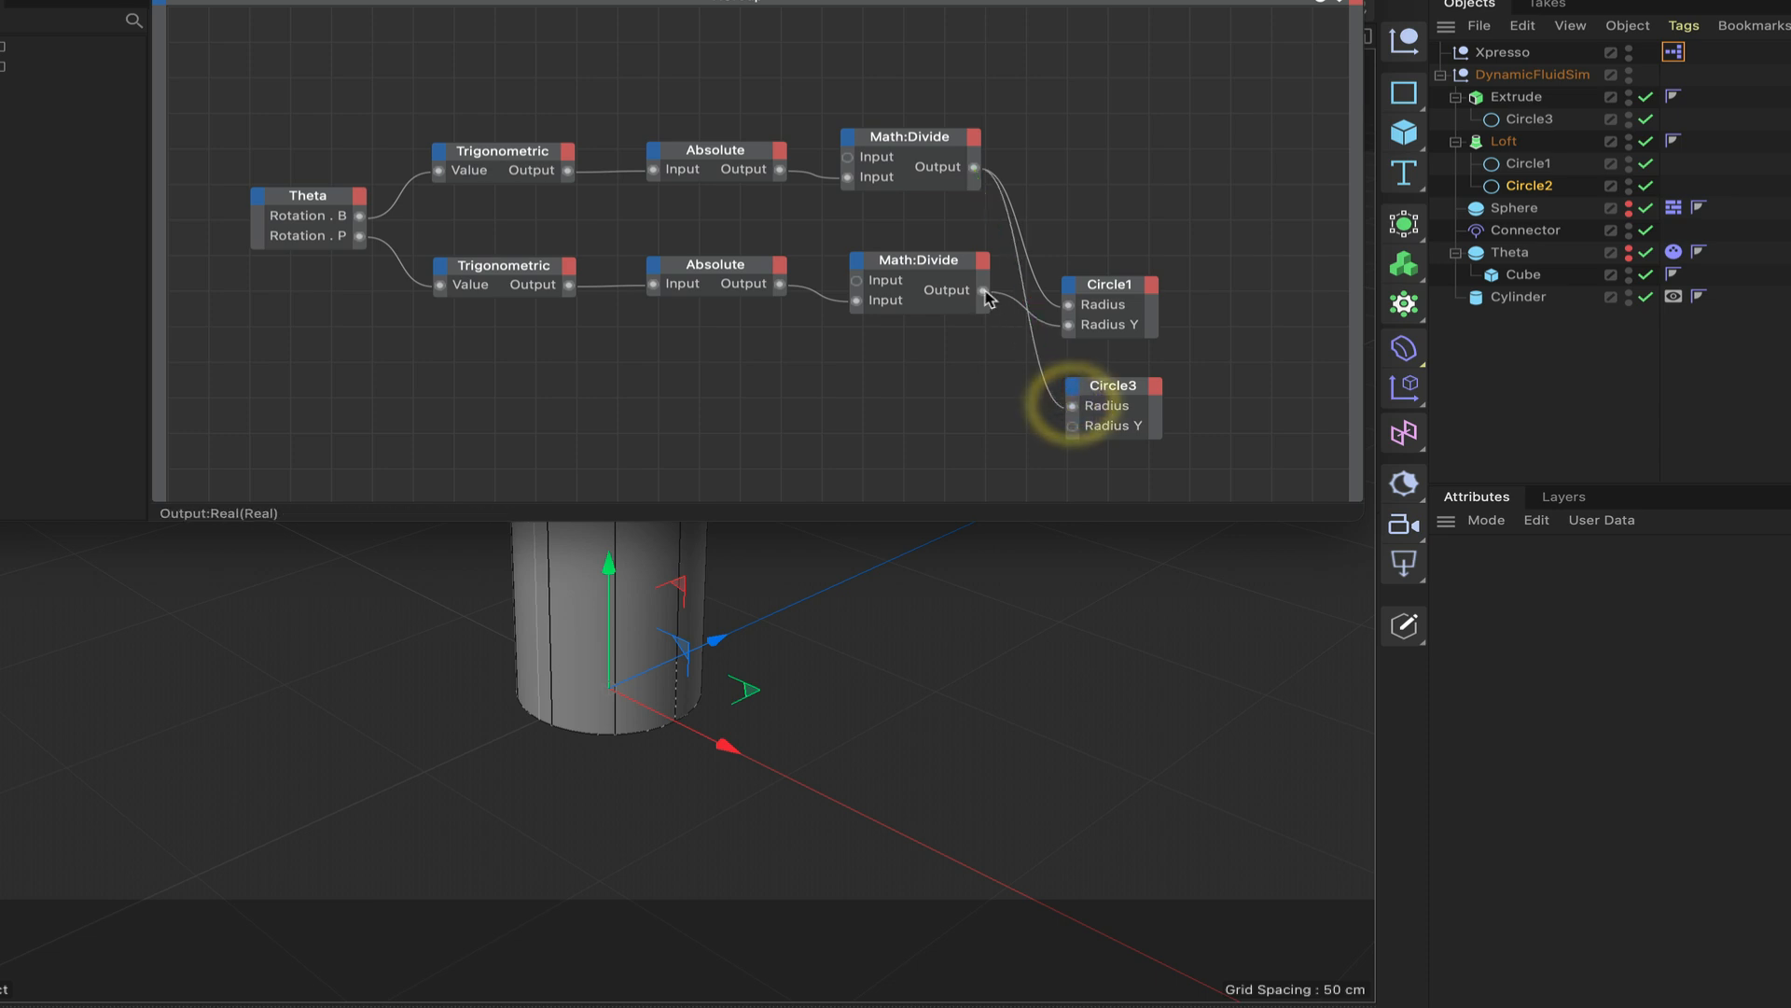
pyautogui.moveTo(985, 292); pyautogui.dragTo(1075, 431)
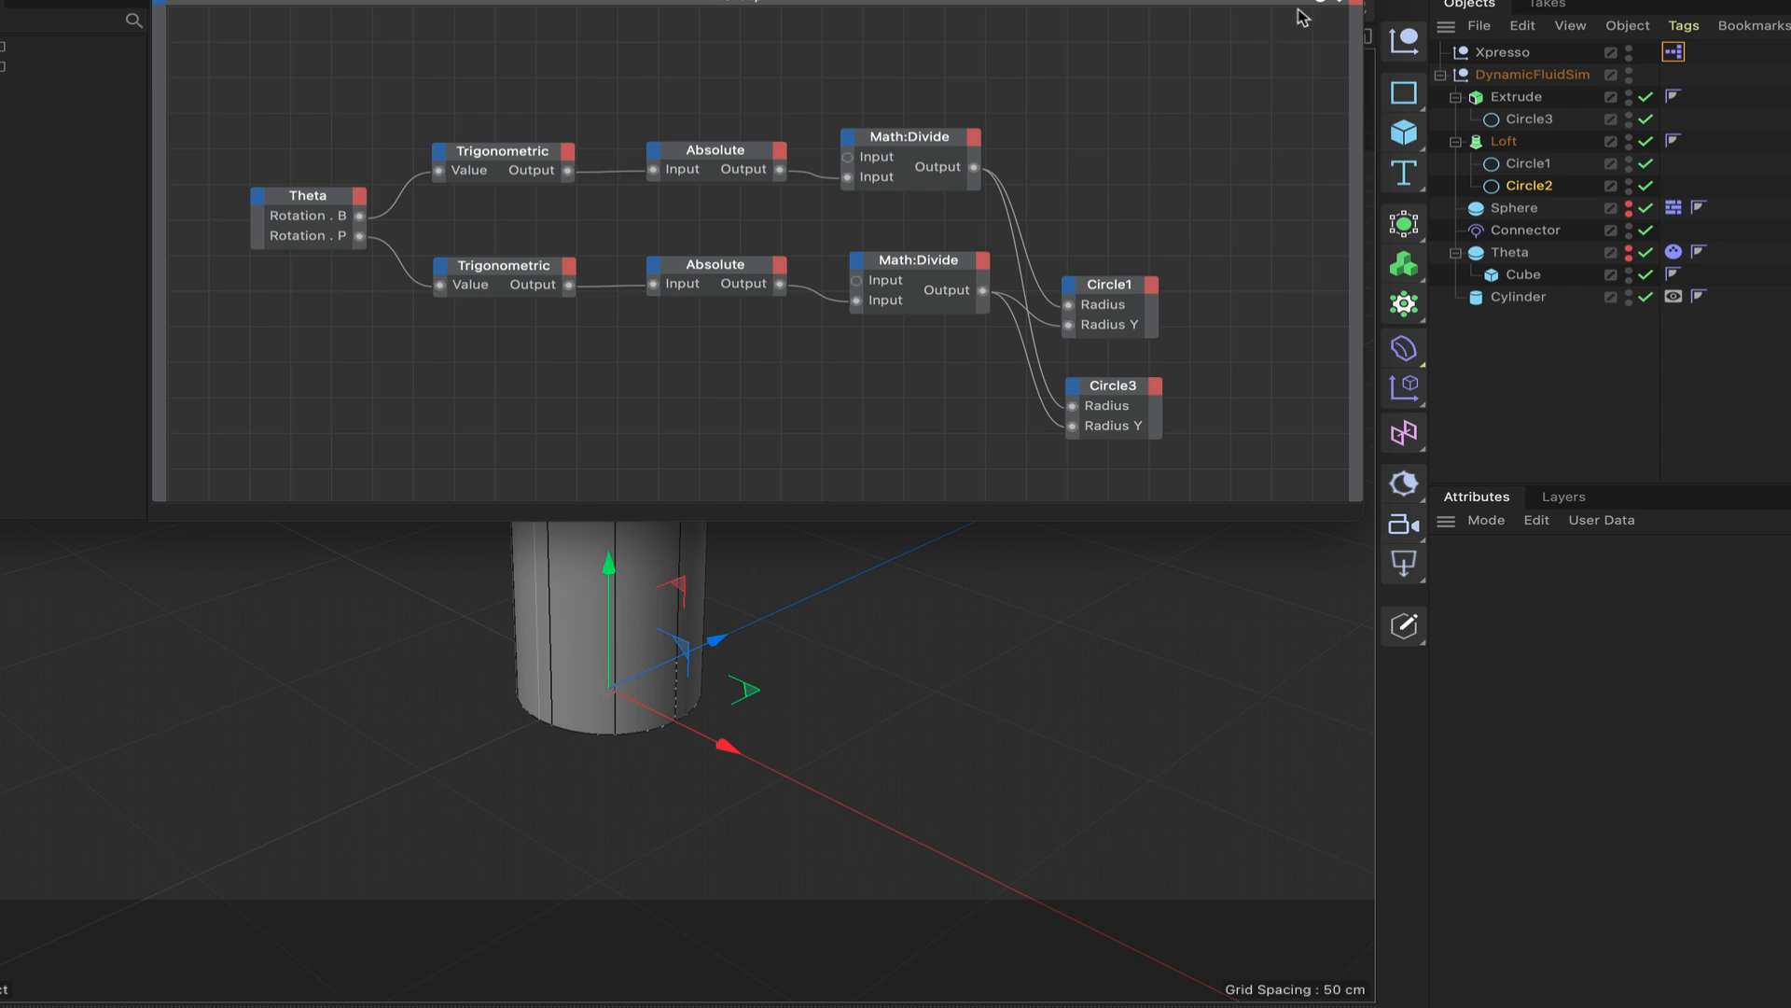
pyautogui.moveTo(1318, 2); pyautogui.dragTo(1316, 1)
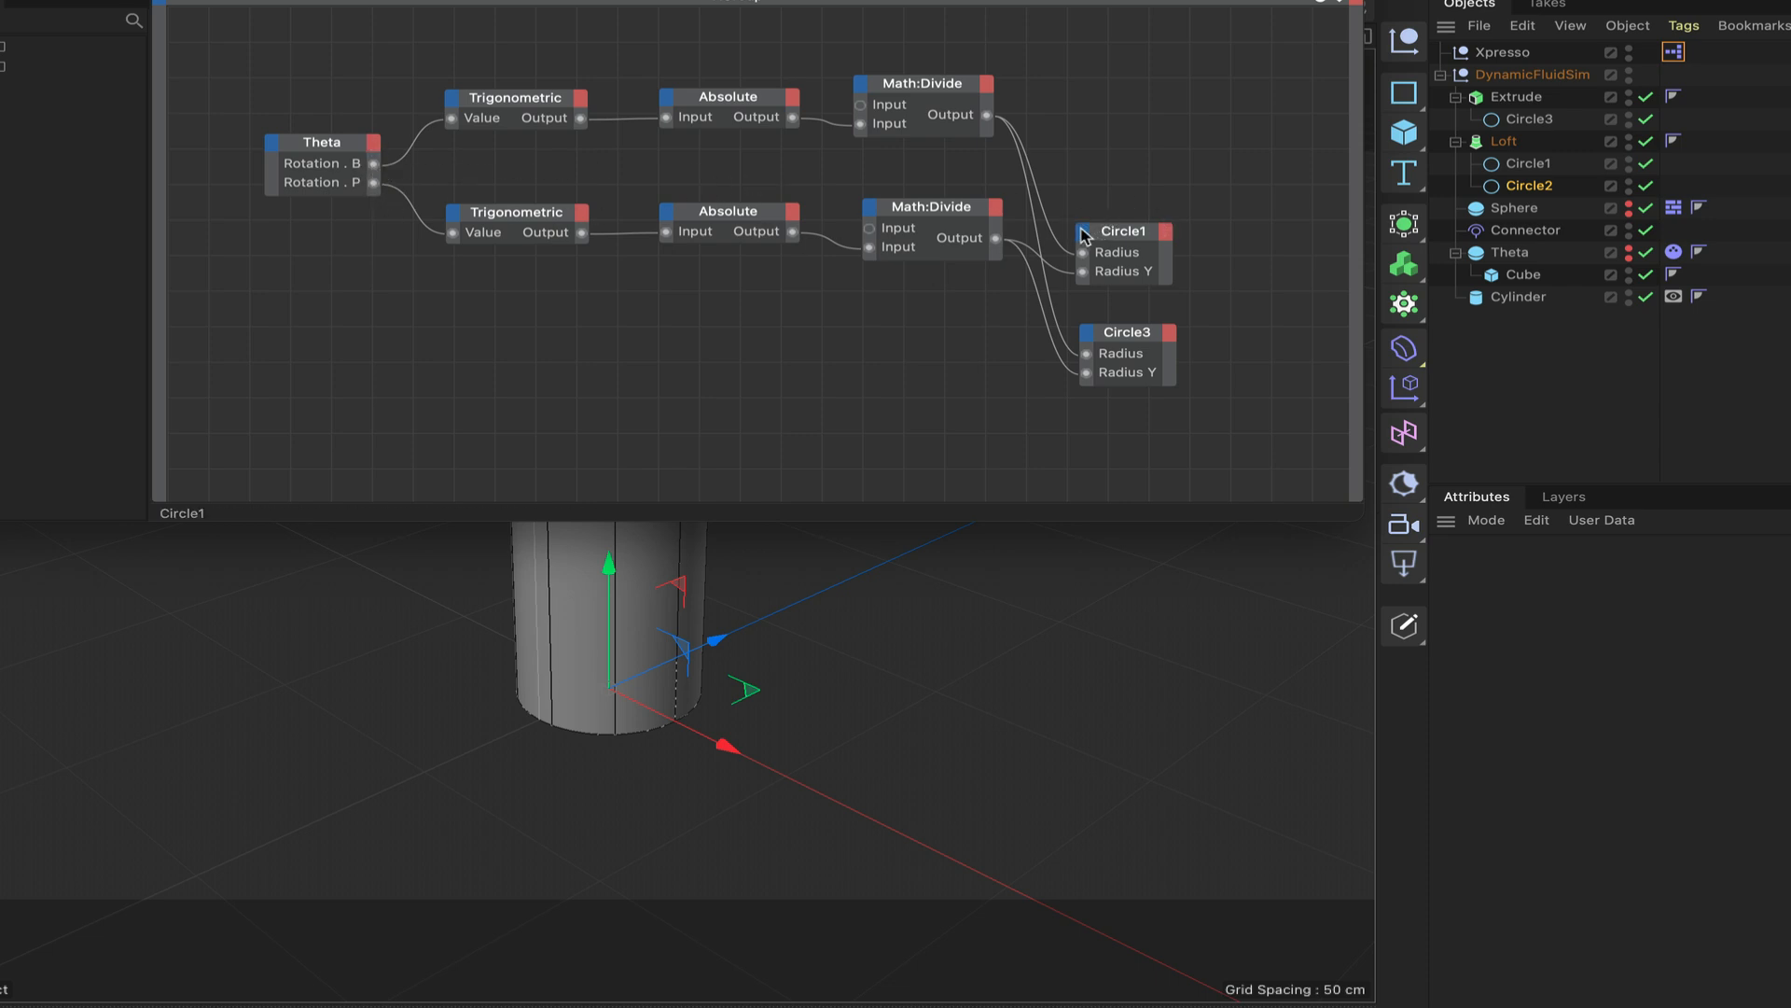
pyautogui.moveTo(1026, 1); pyautogui.dragTo(105, 1)
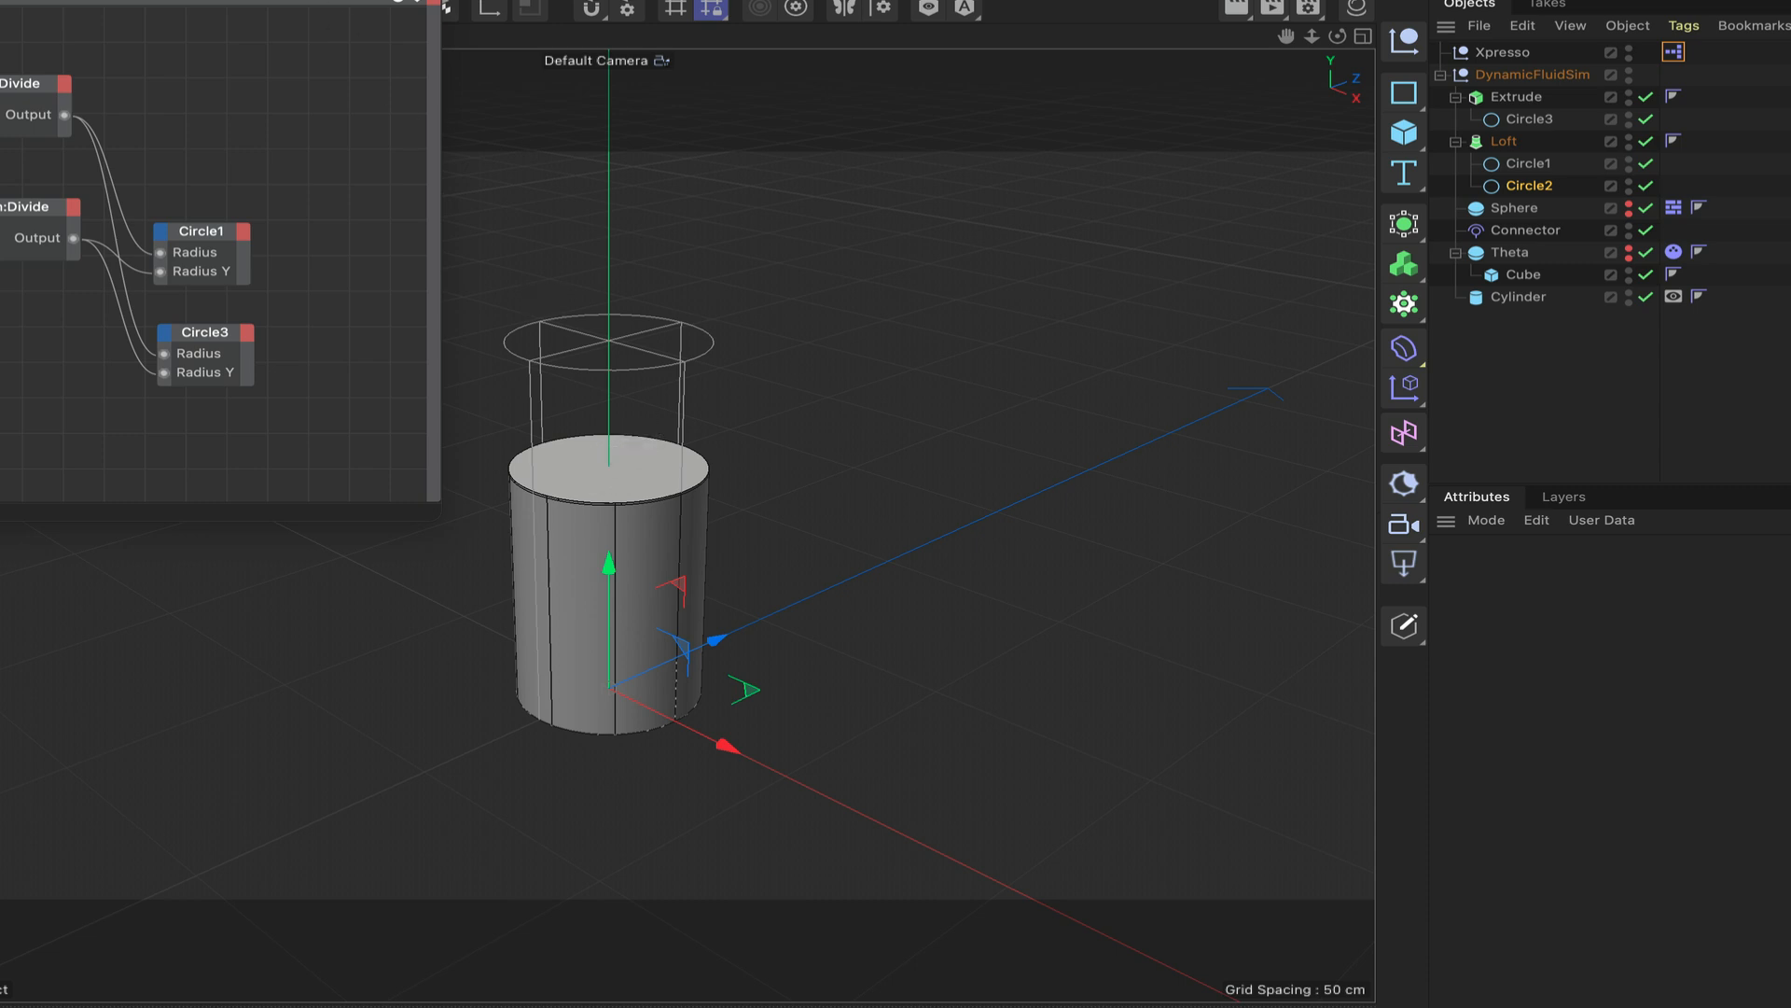
pyautogui.moveTo(233, 0); pyautogui.dragTo(1246, 0)
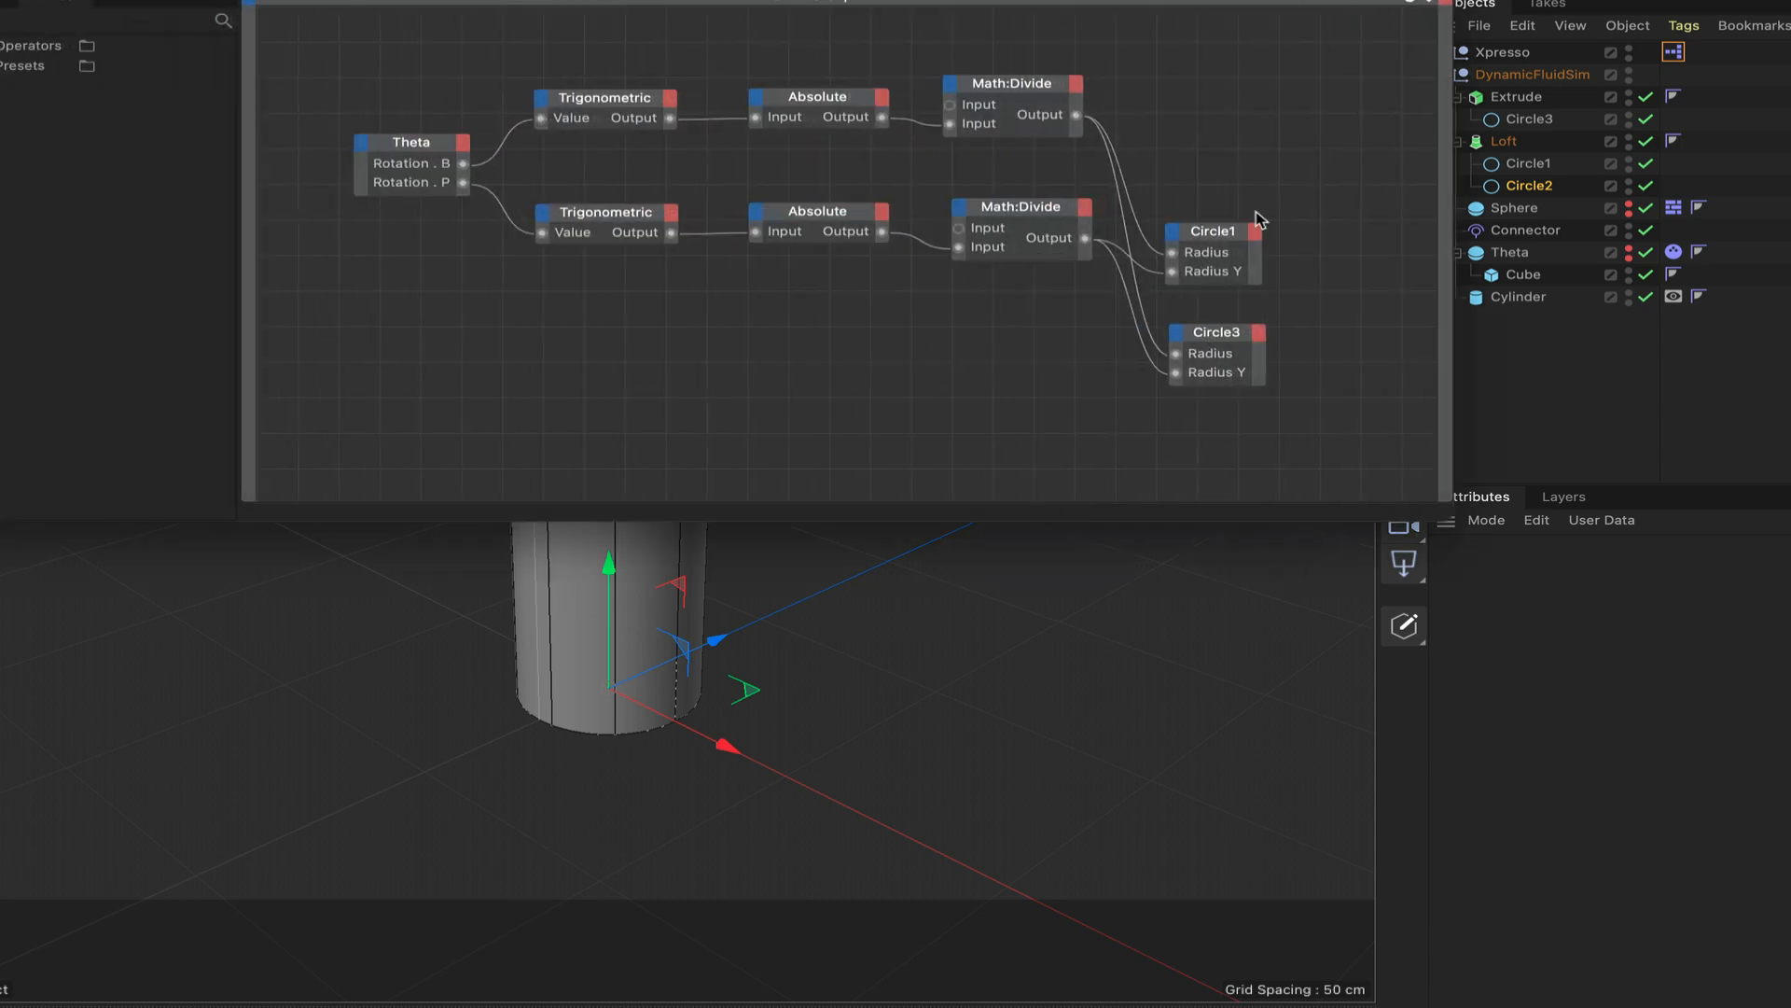
# Add Rotation . B and Rotation . P input ports to the Circle1 node.
pyautogui.click(1172, 233)
pyautogui.moveTo(1208, 417)
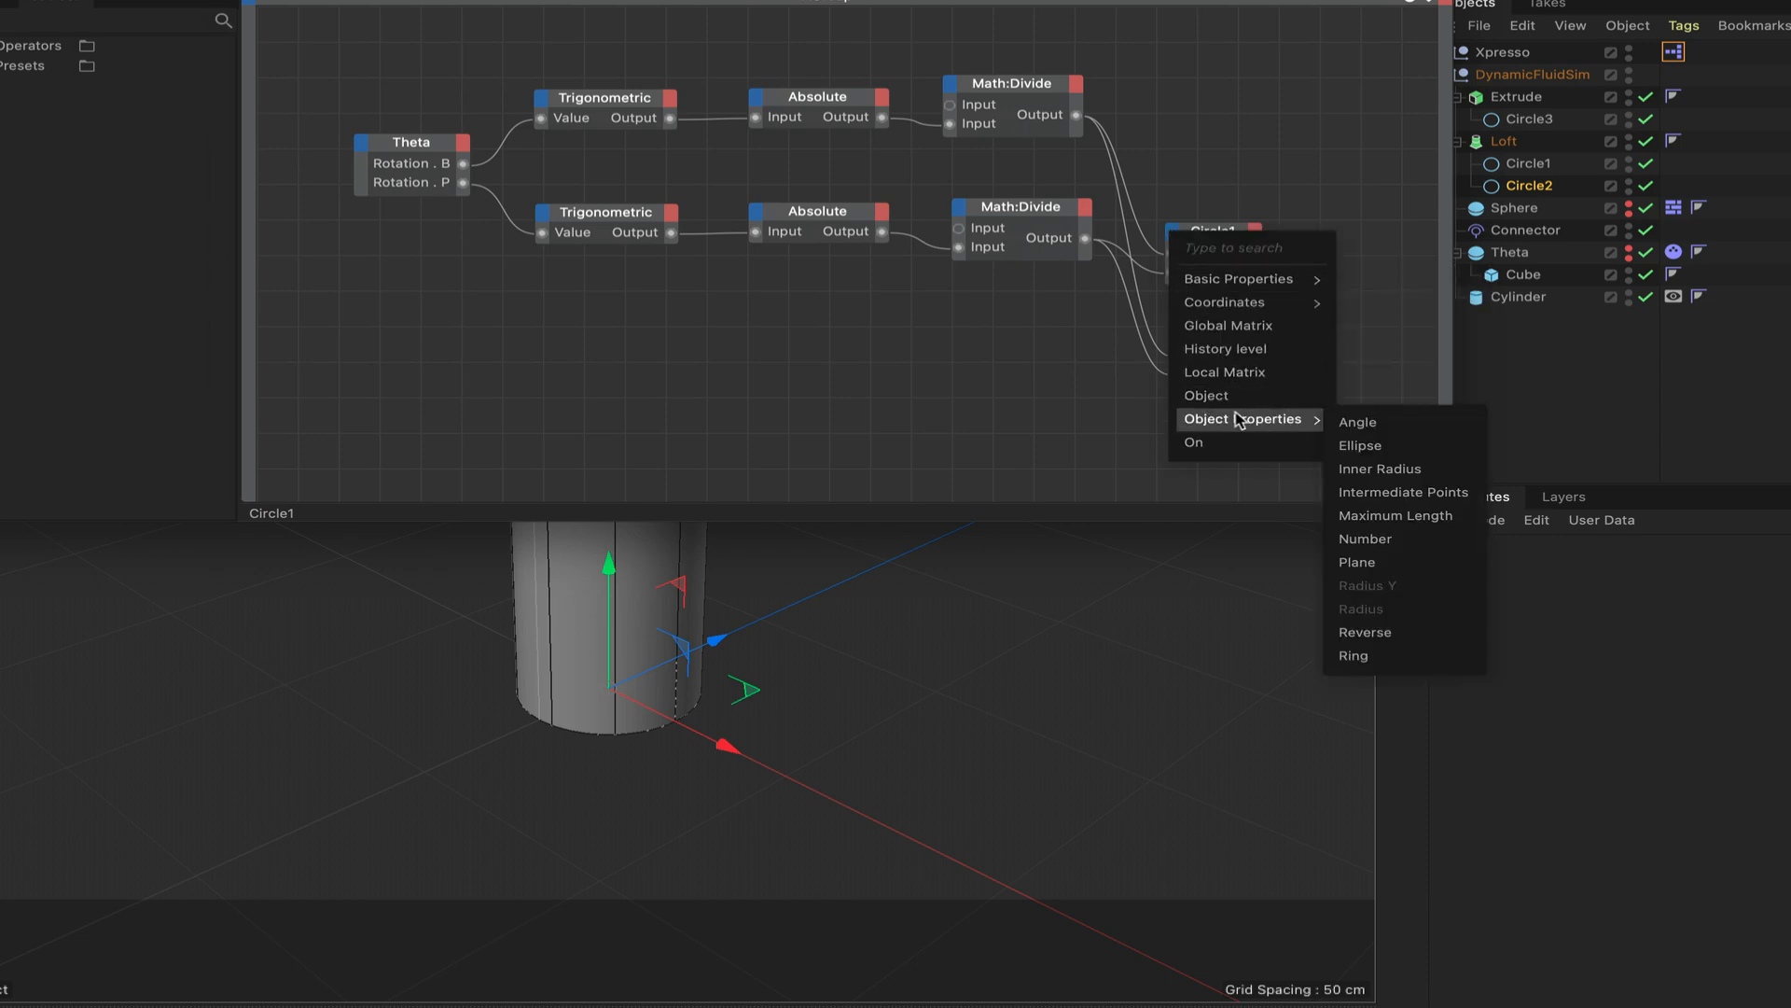
pyautogui.moveTo(1237, 301)
pyautogui.moveTo(1394, 401)
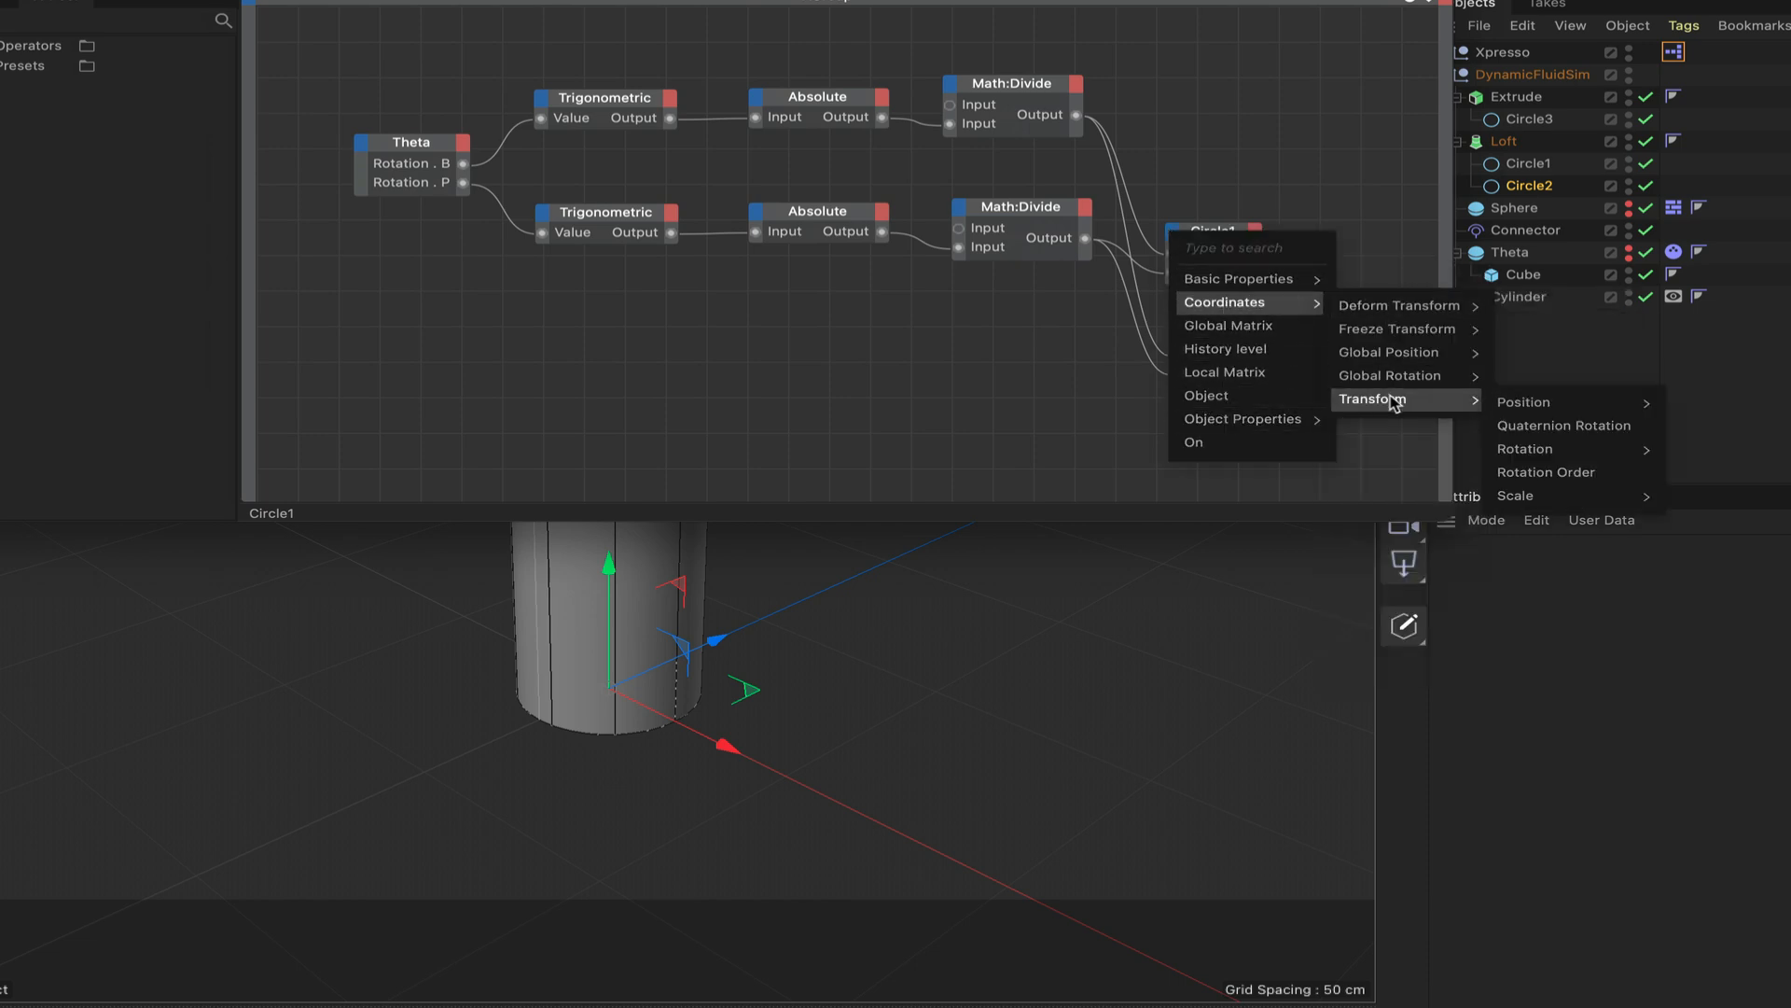
pyautogui.moveTo(1577, 450)
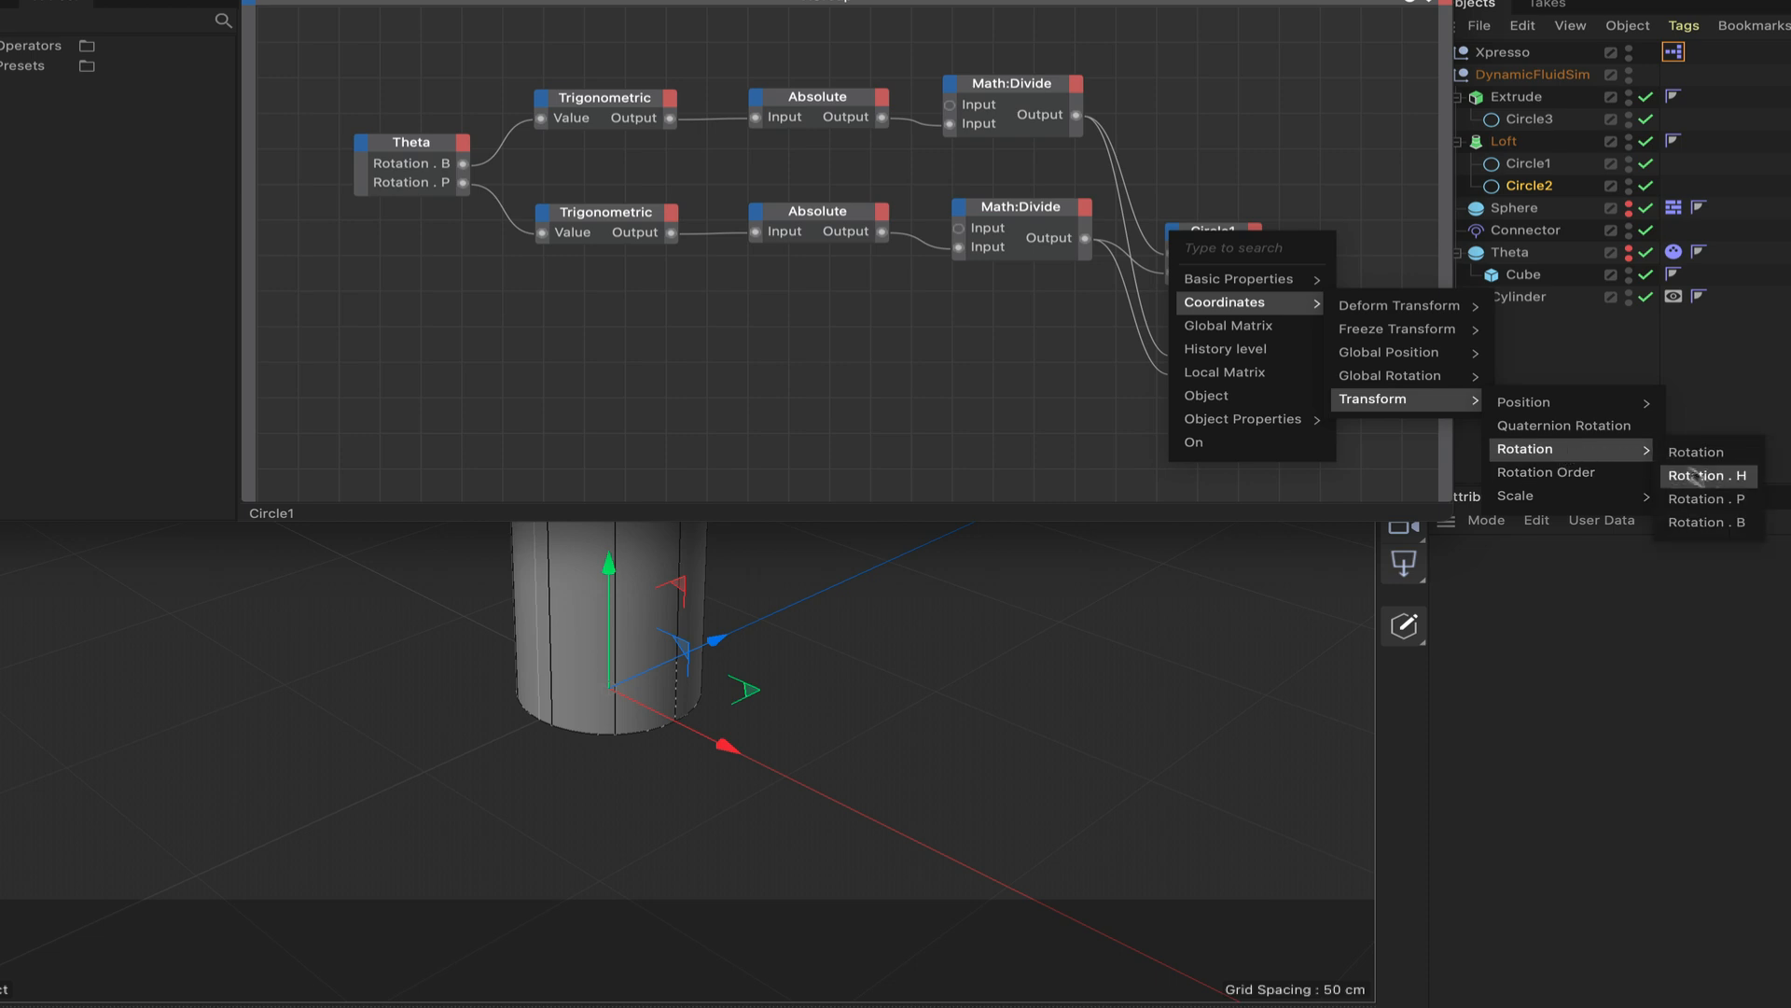
pyautogui.click(1707, 524)
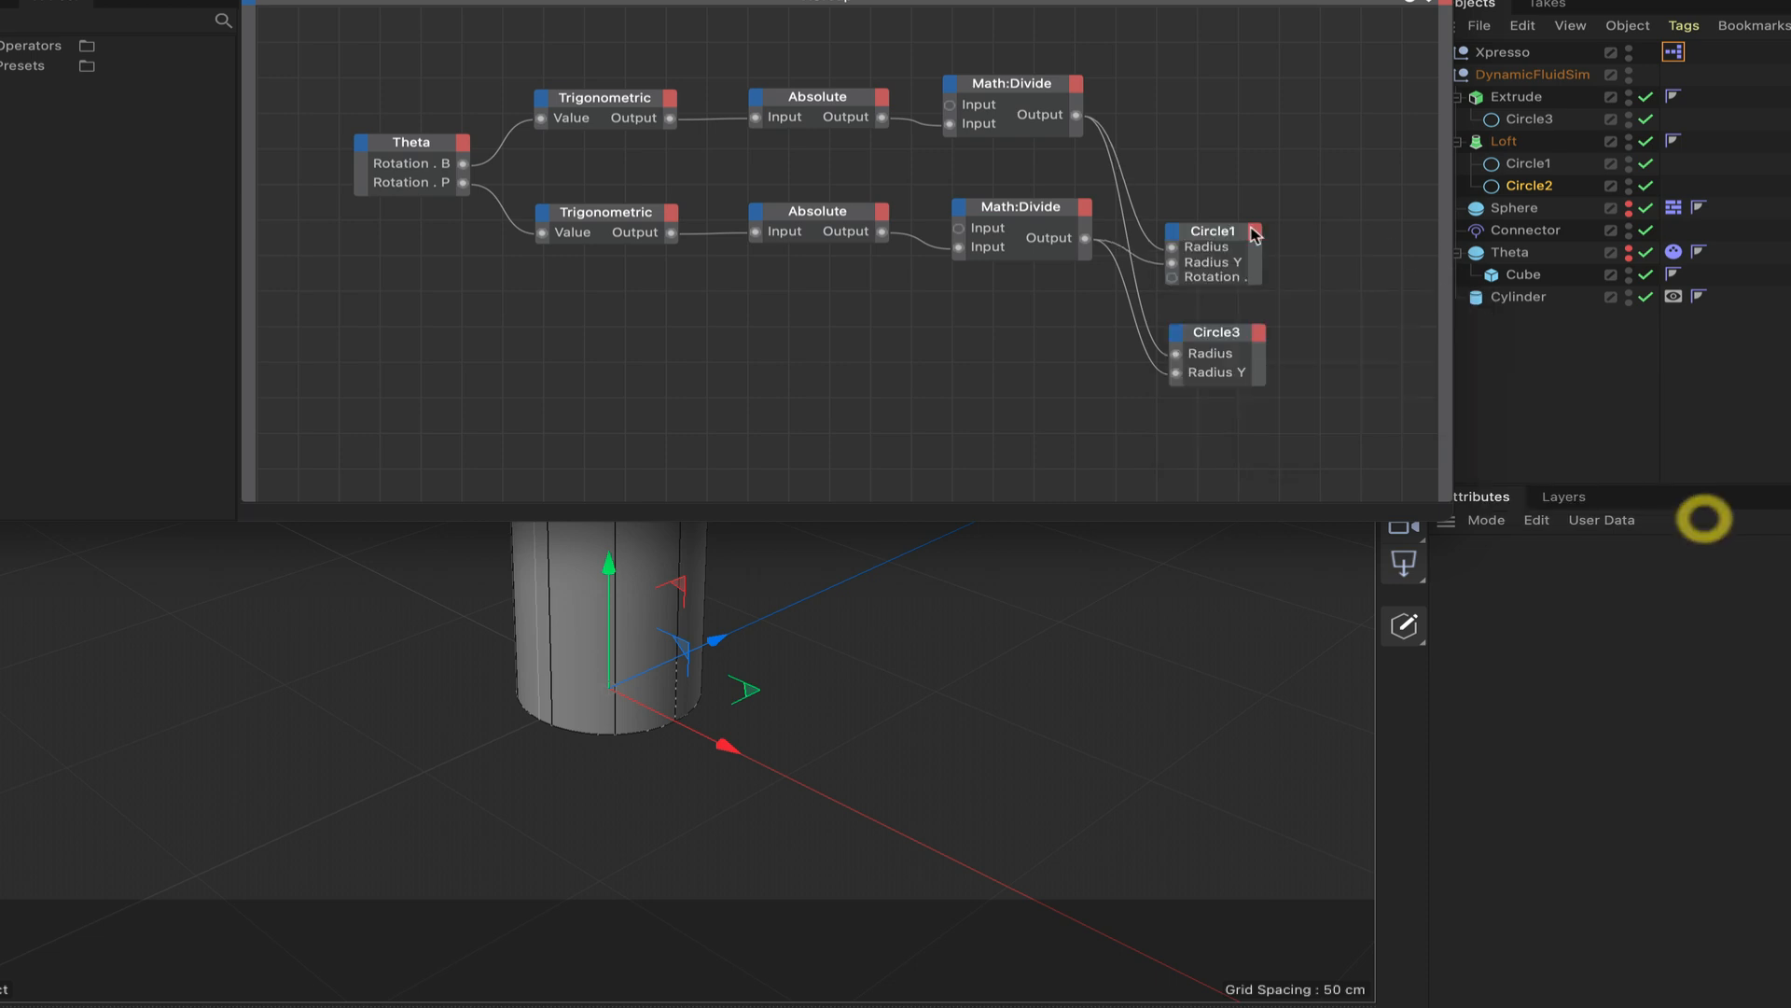
pyautogui.click(1176, 236)
pyautogui.moveTo(1202, 313)
pyautogui.moveTo(1428, 402)
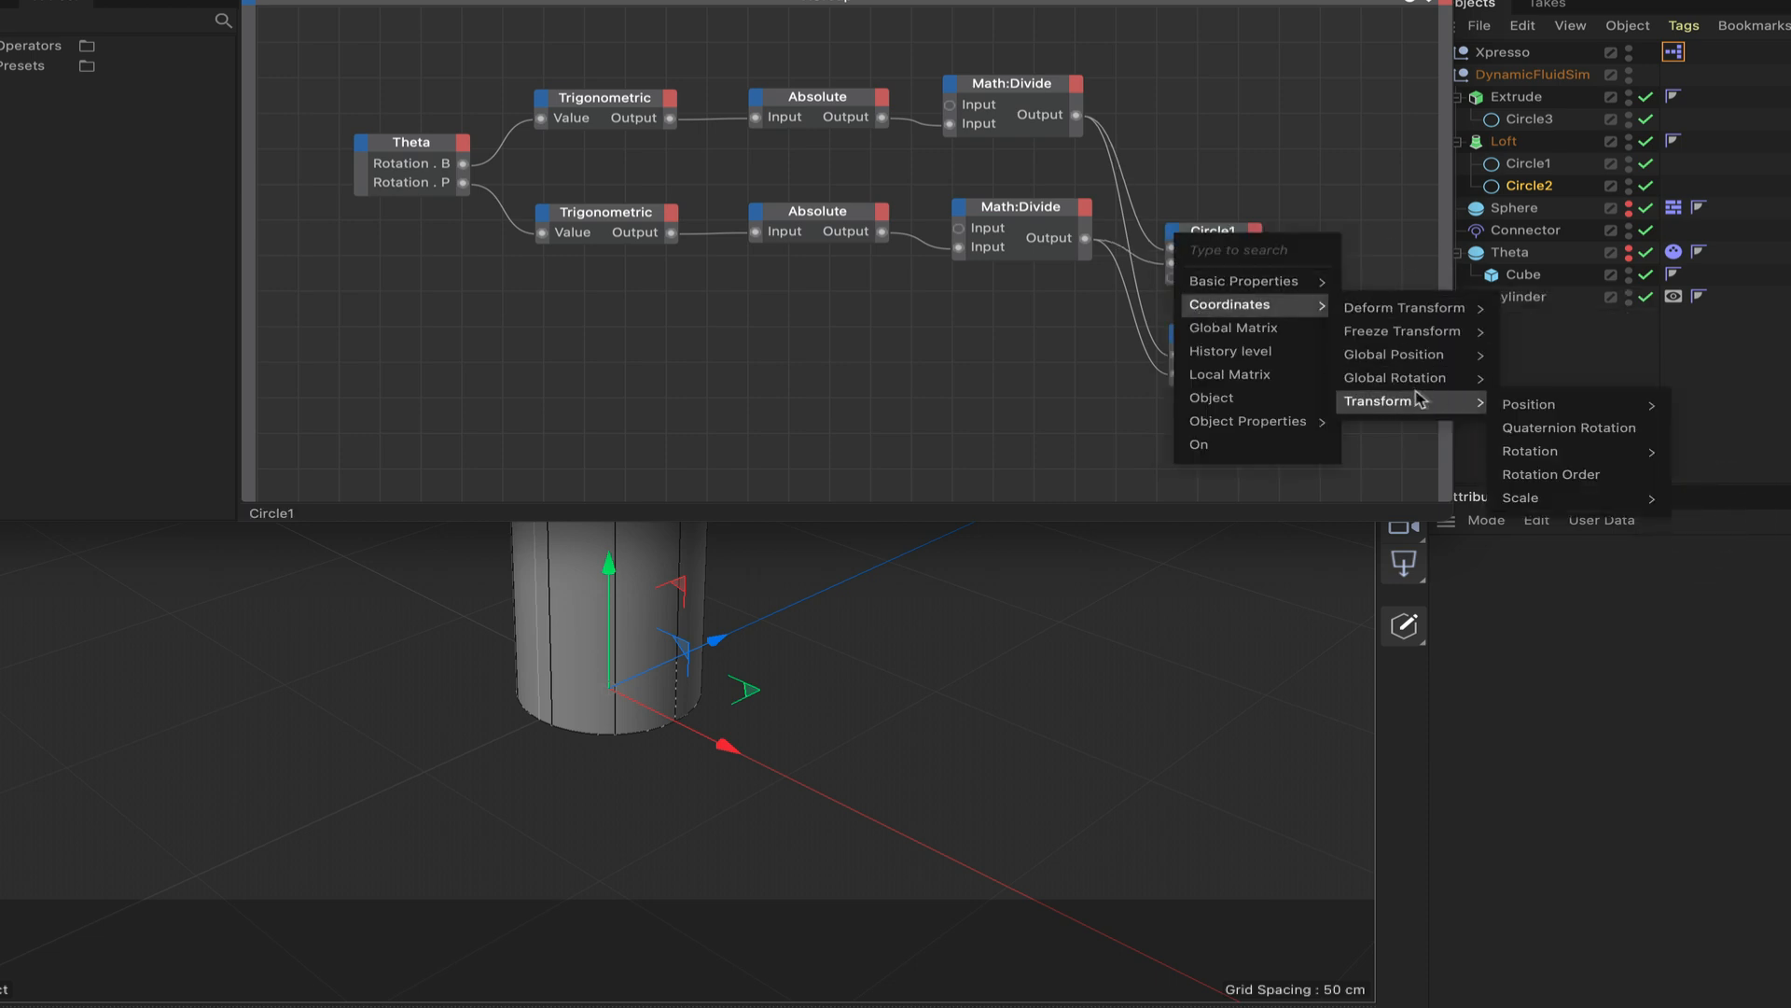
pyautogui.moveTo(1609, 453)
pyautogui.click(1711, 501)
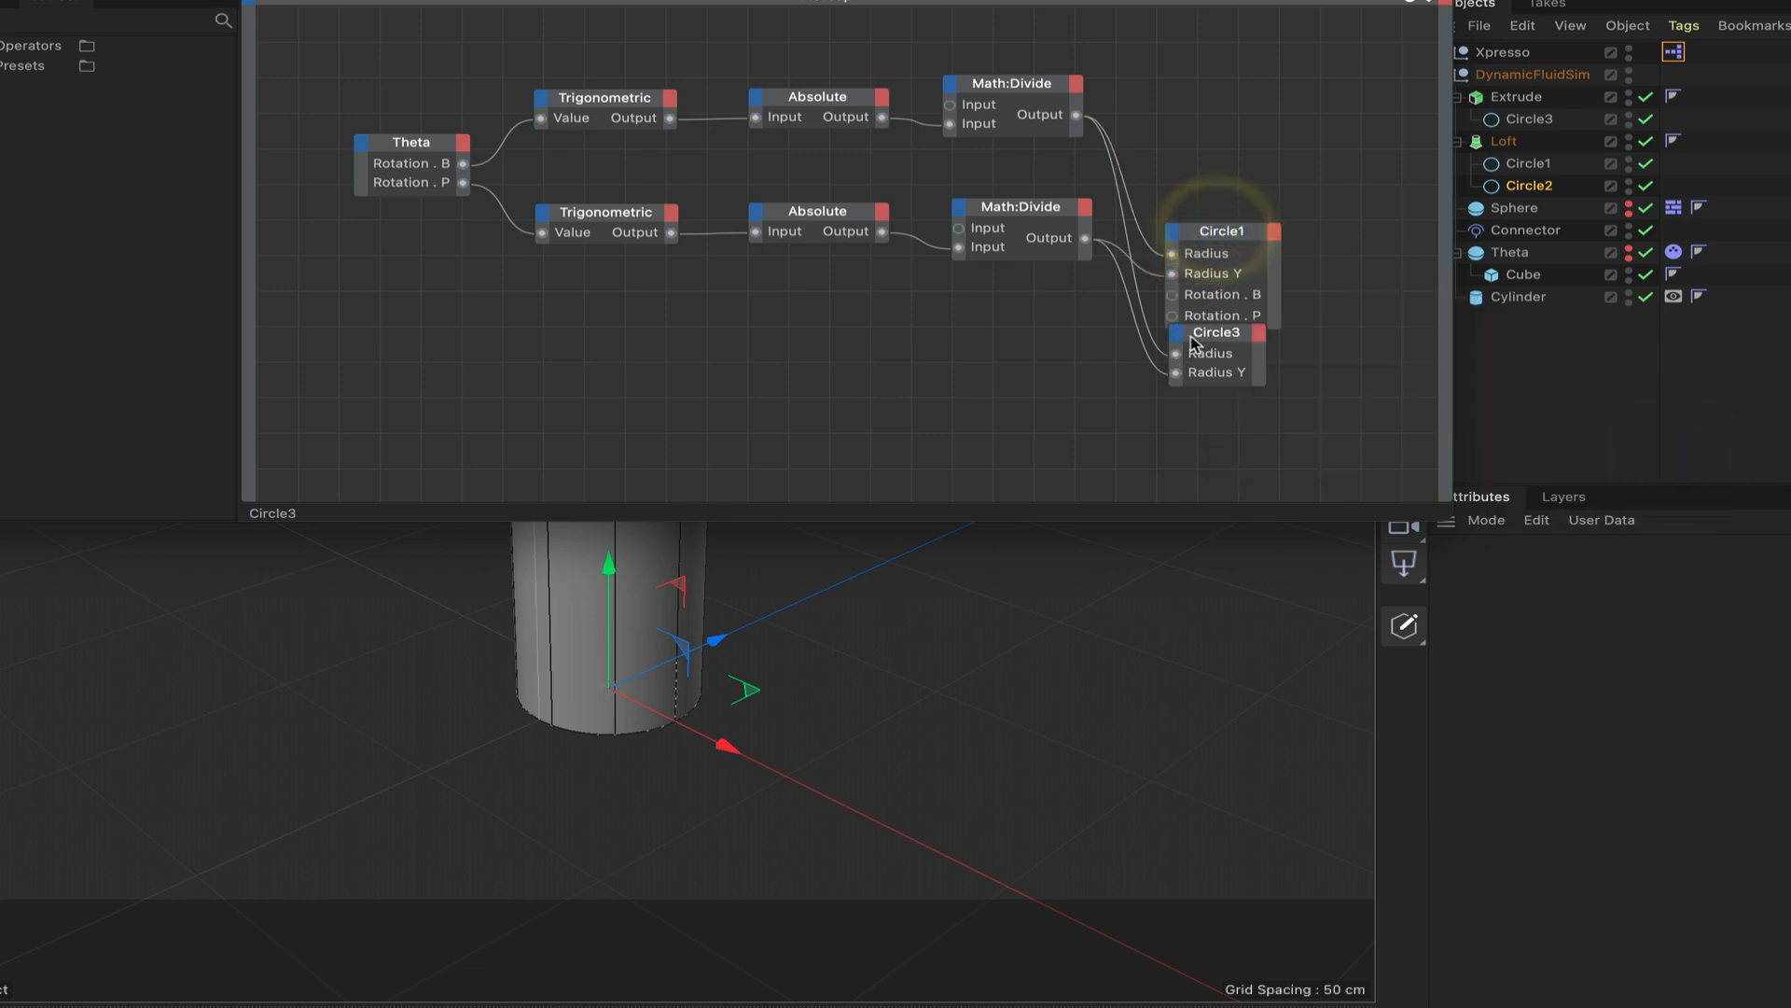
# Move the Circle3 node further below Circle1, add Rotation . B and Rotation . P input ports, and expand it to show all ports.
pyautogui.moveTo(1177, 340); pyautogui.dragTo(1178, 367)
pyautogui.click(1177, 366)
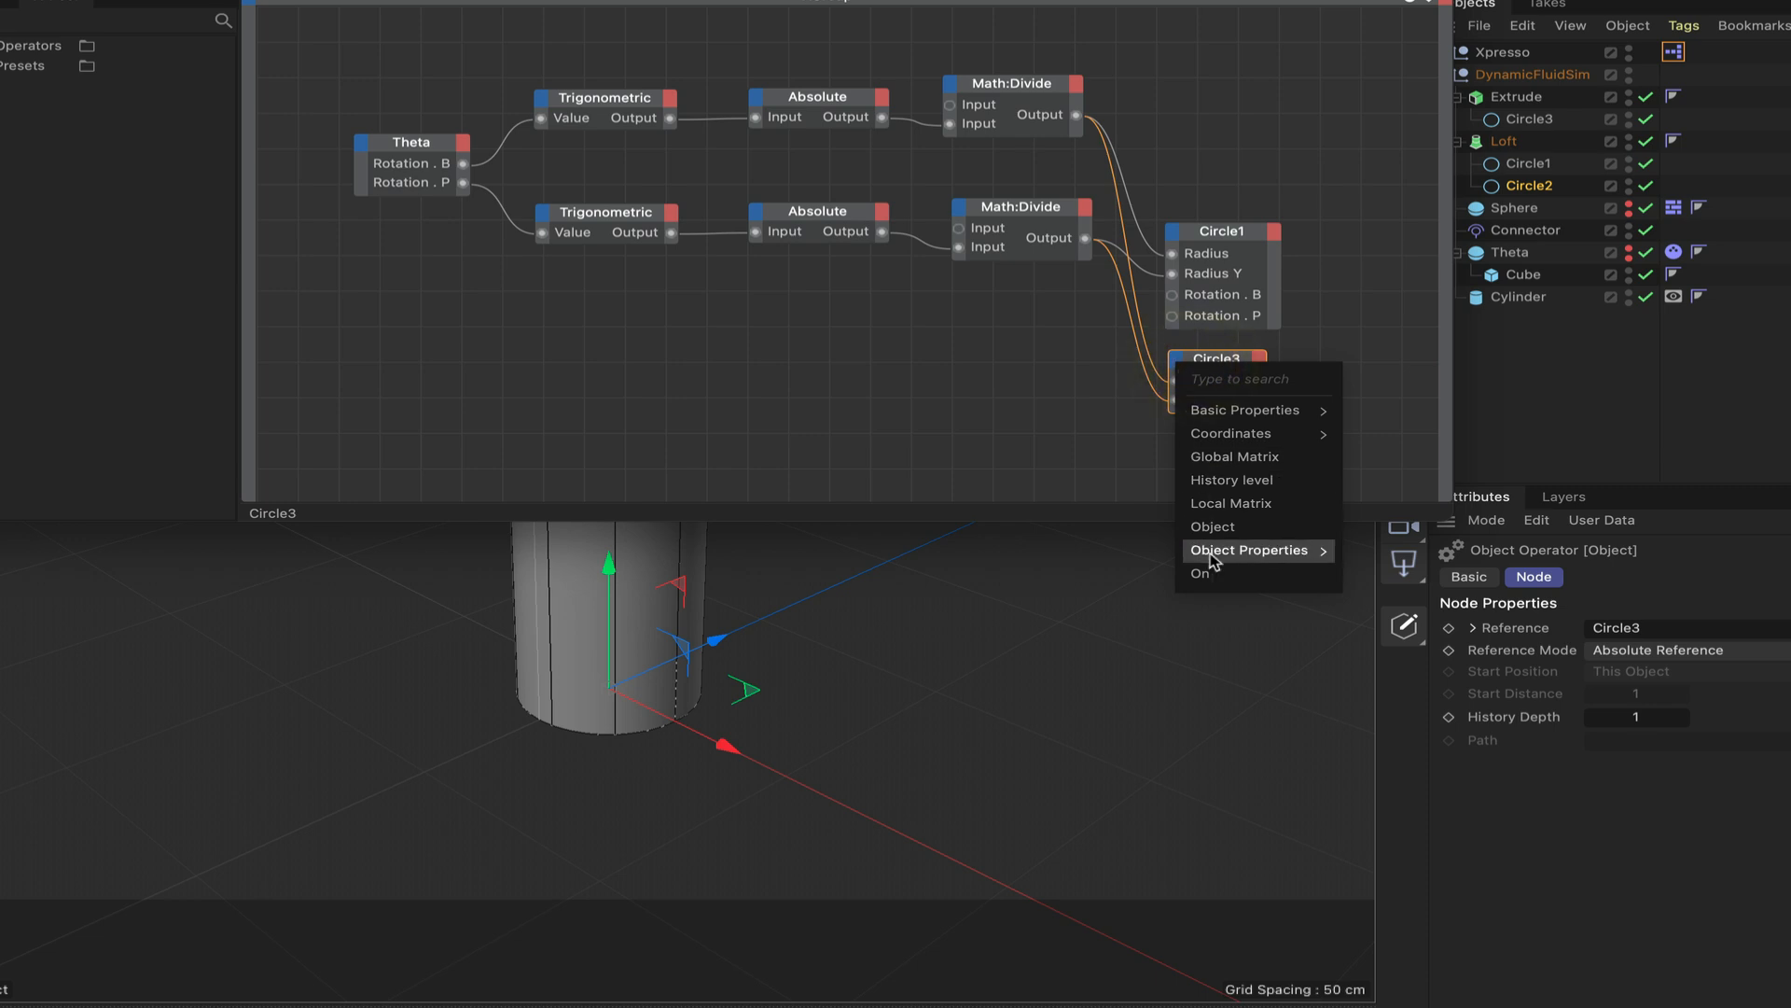
pyautogui.moveTo(1223, 551)
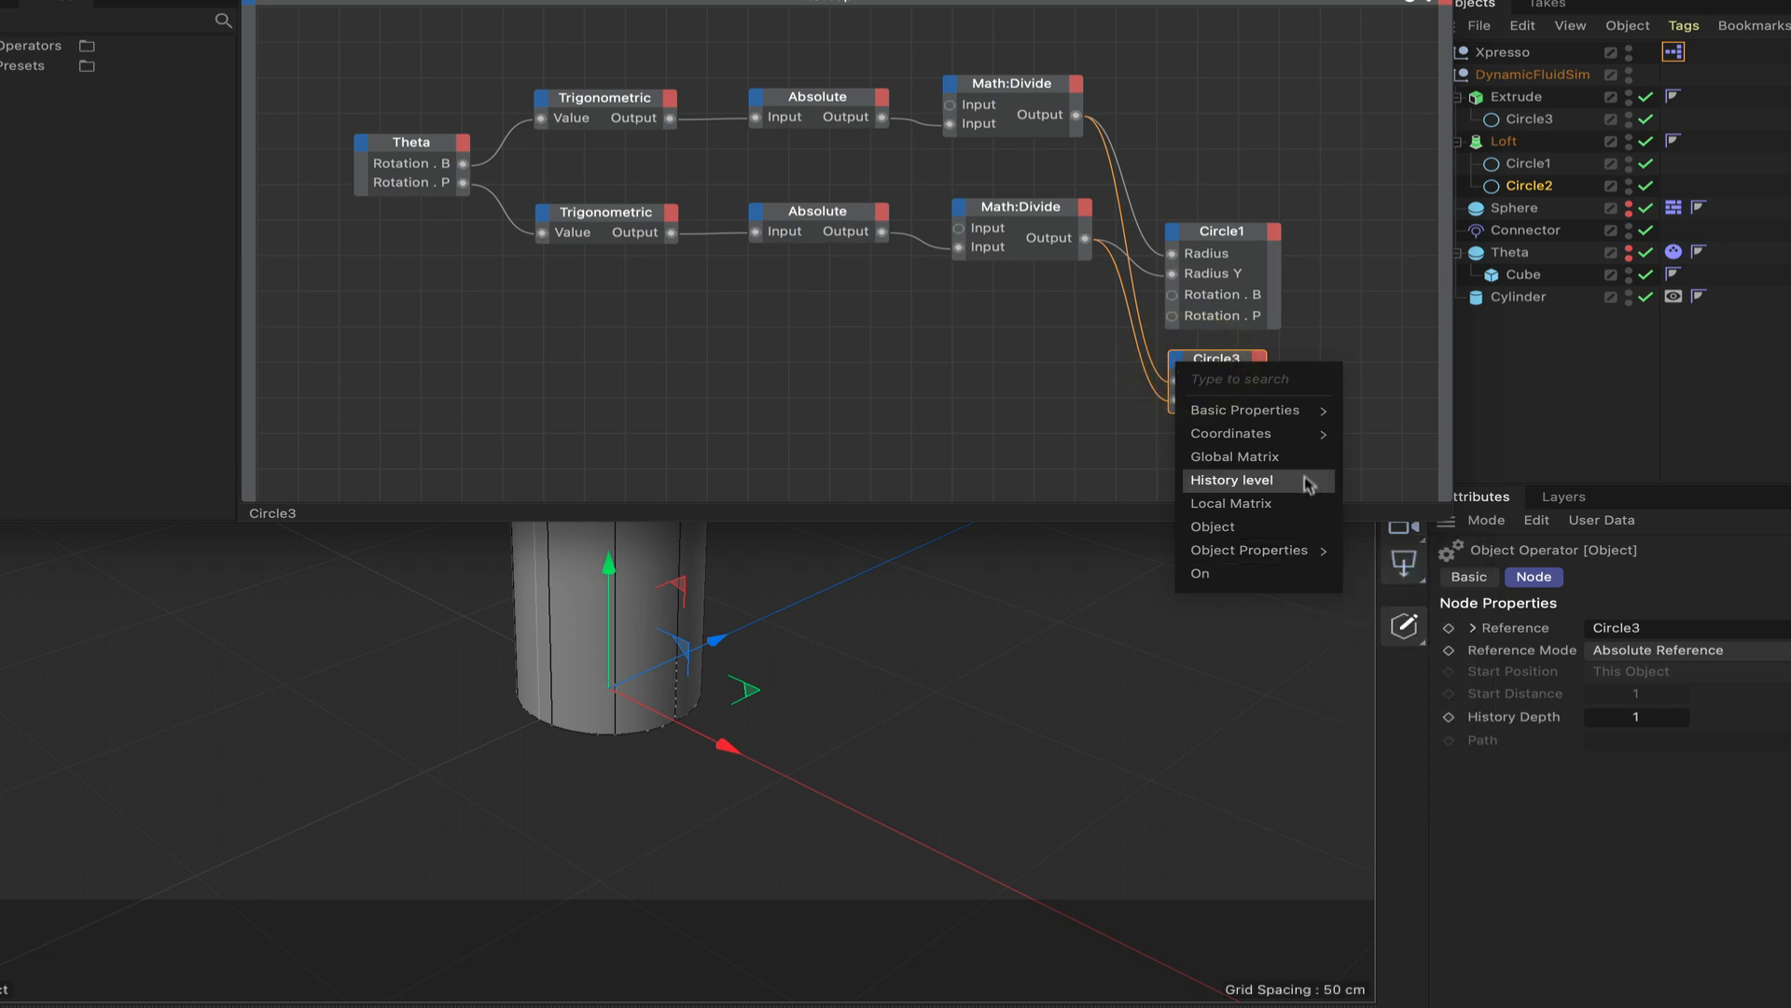
pyautogui.moveTo(1390, 529)
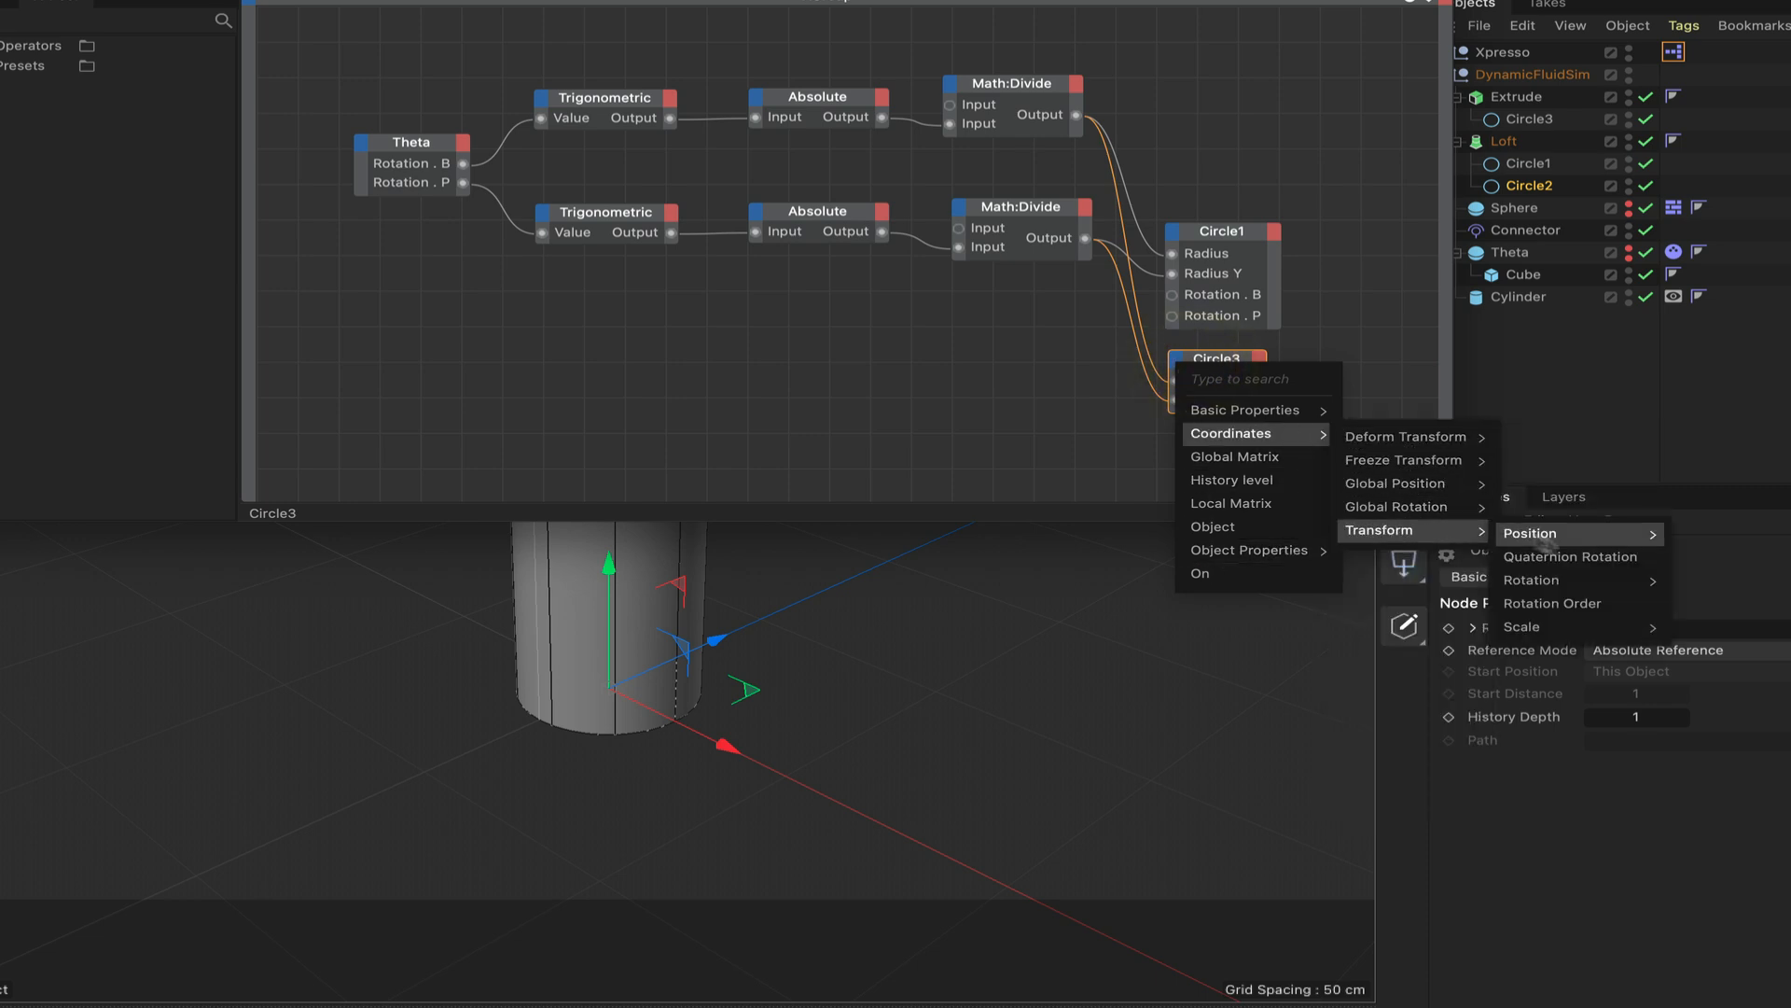
pyautogui.moveTo(1549, 581)
pyautogui.click(1728, 653)
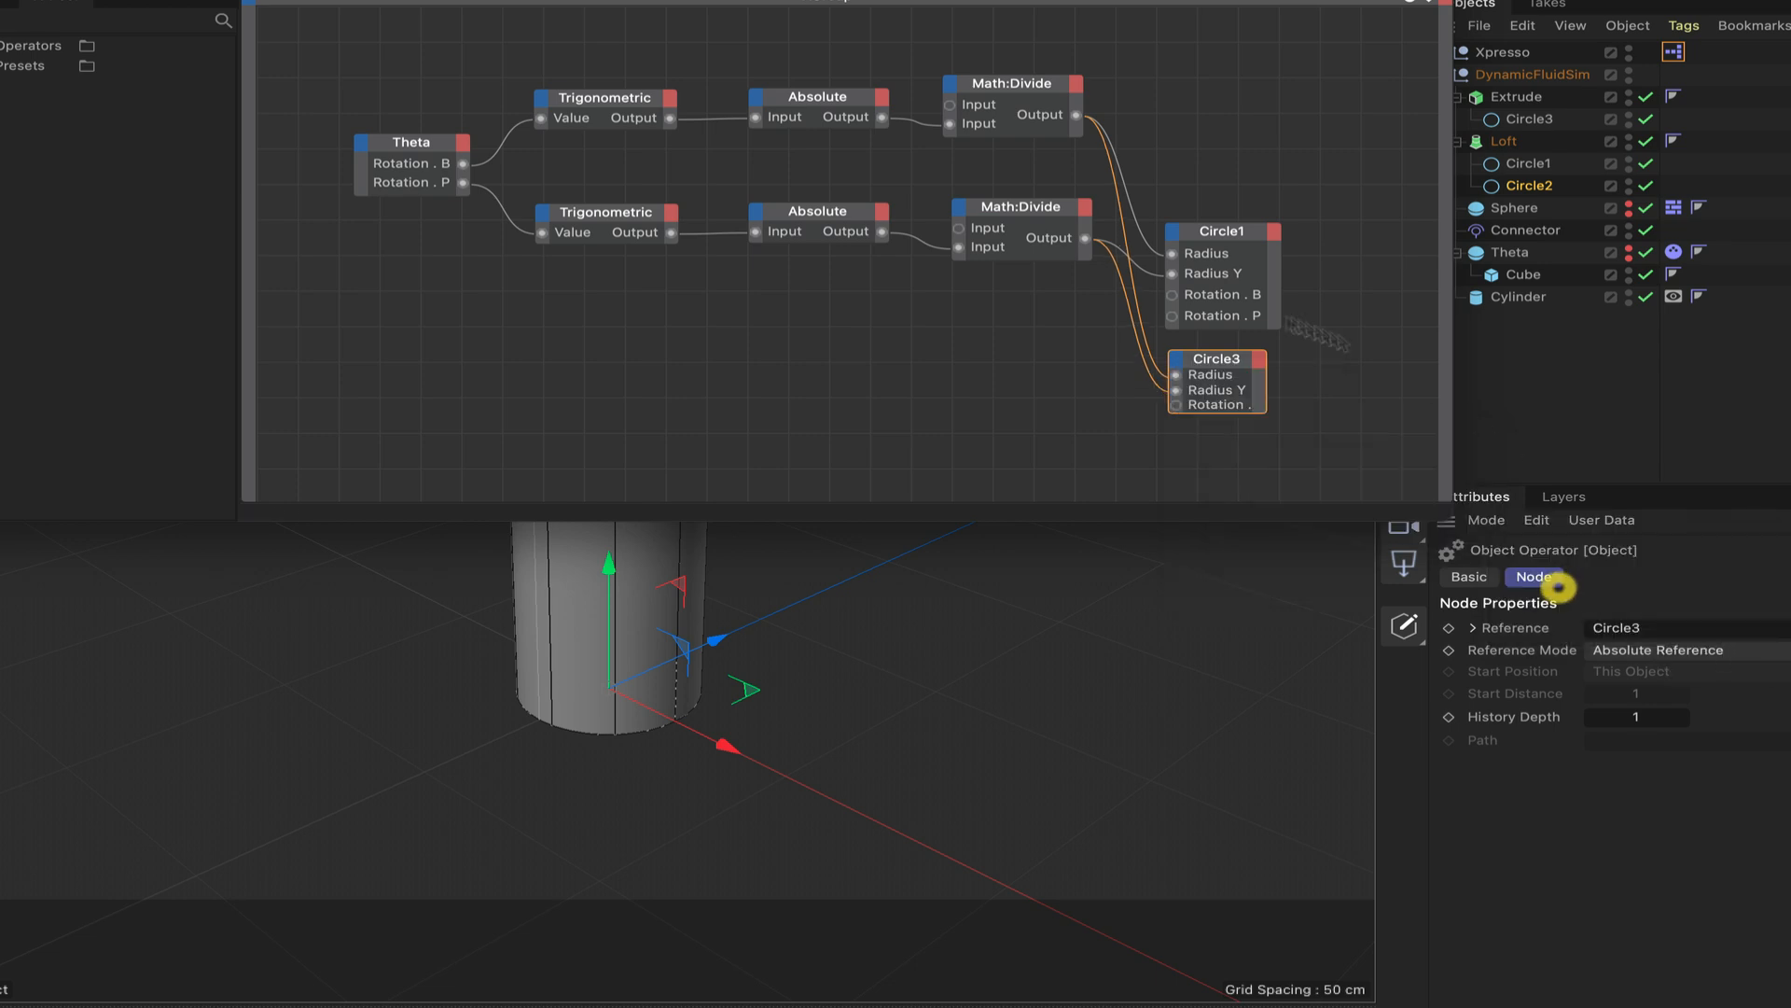
pyautogui.click(1180, 361)
pyautogui.moveTo(1222, 433)
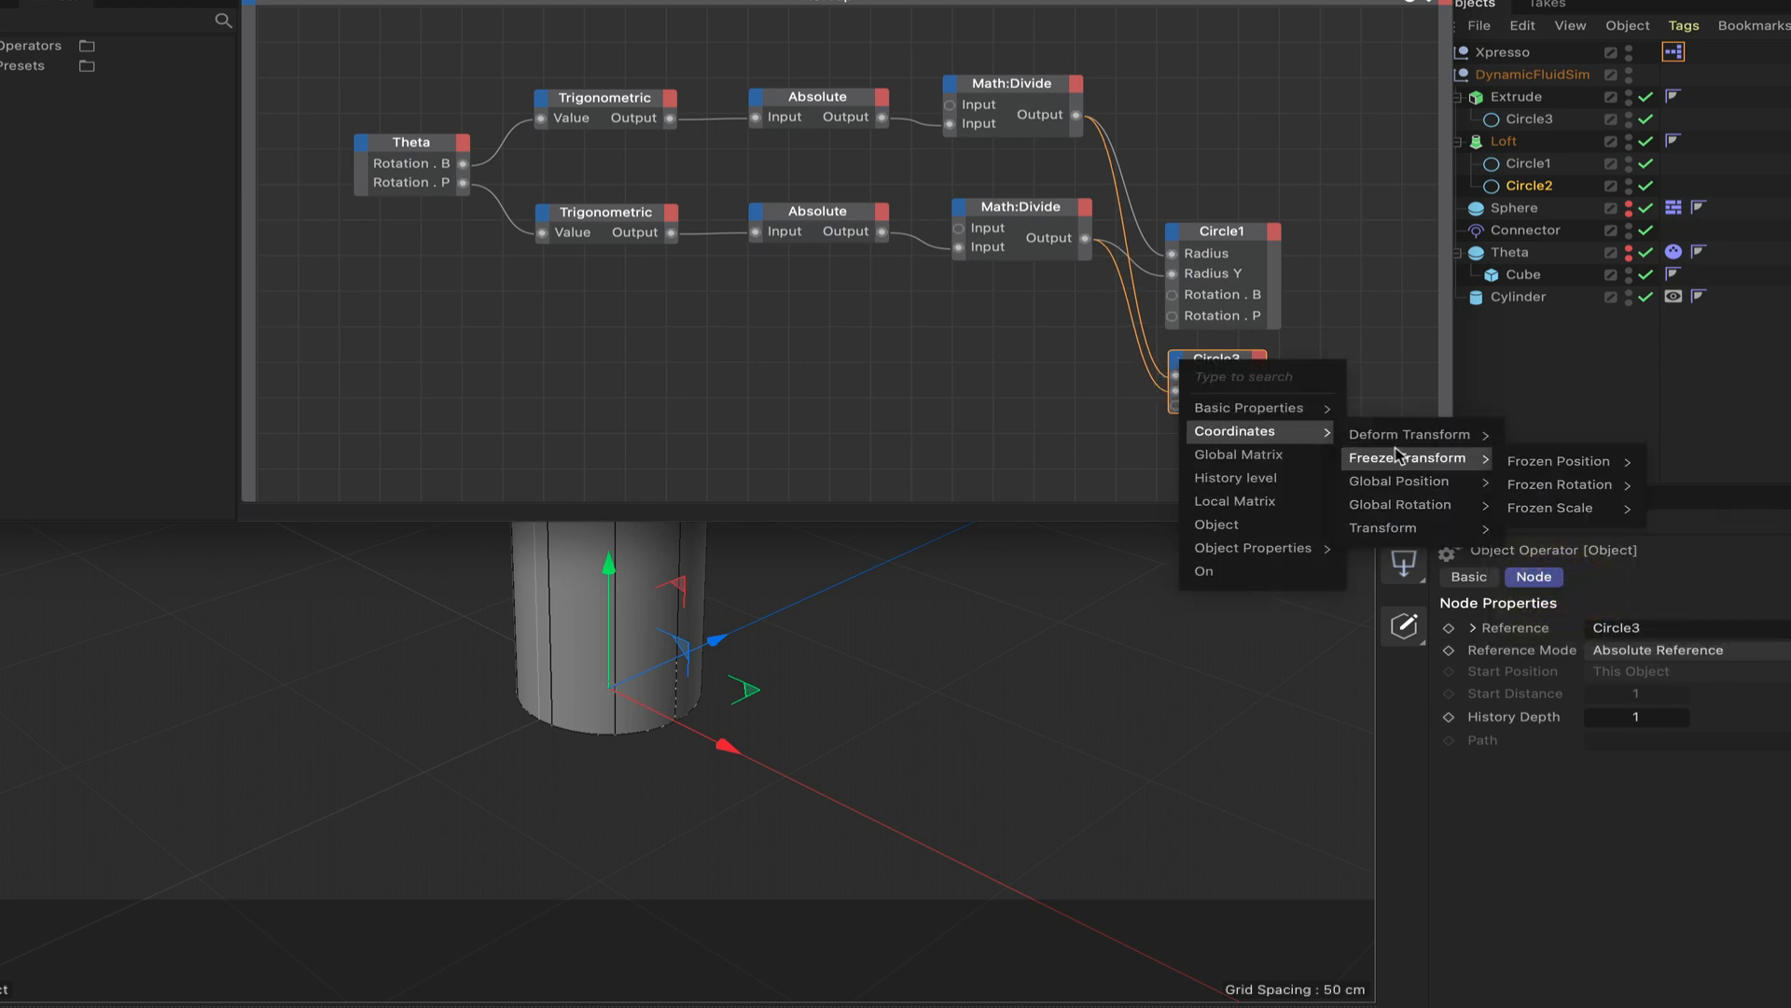
pyautogui.moveTo(1400, 529)
pyautogui.moveTo(1567, 541)
pyautogui.moveTo(1538, 577)
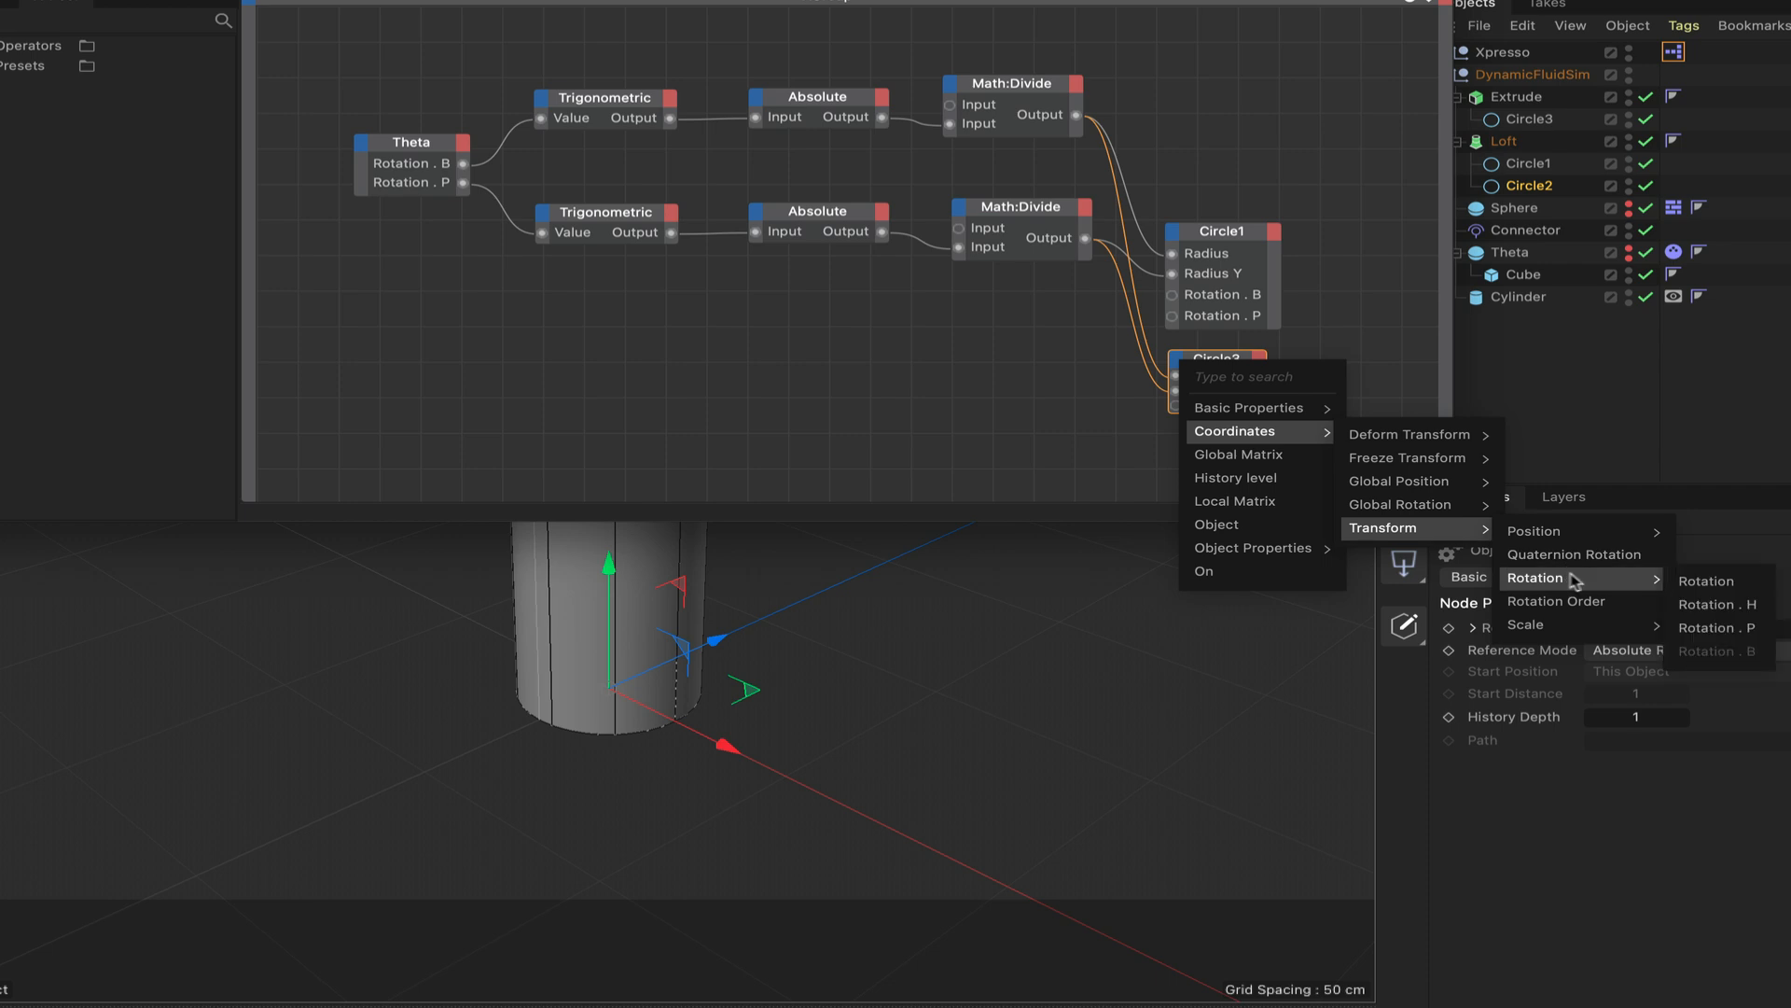
pyautogui.click(1719, 627)
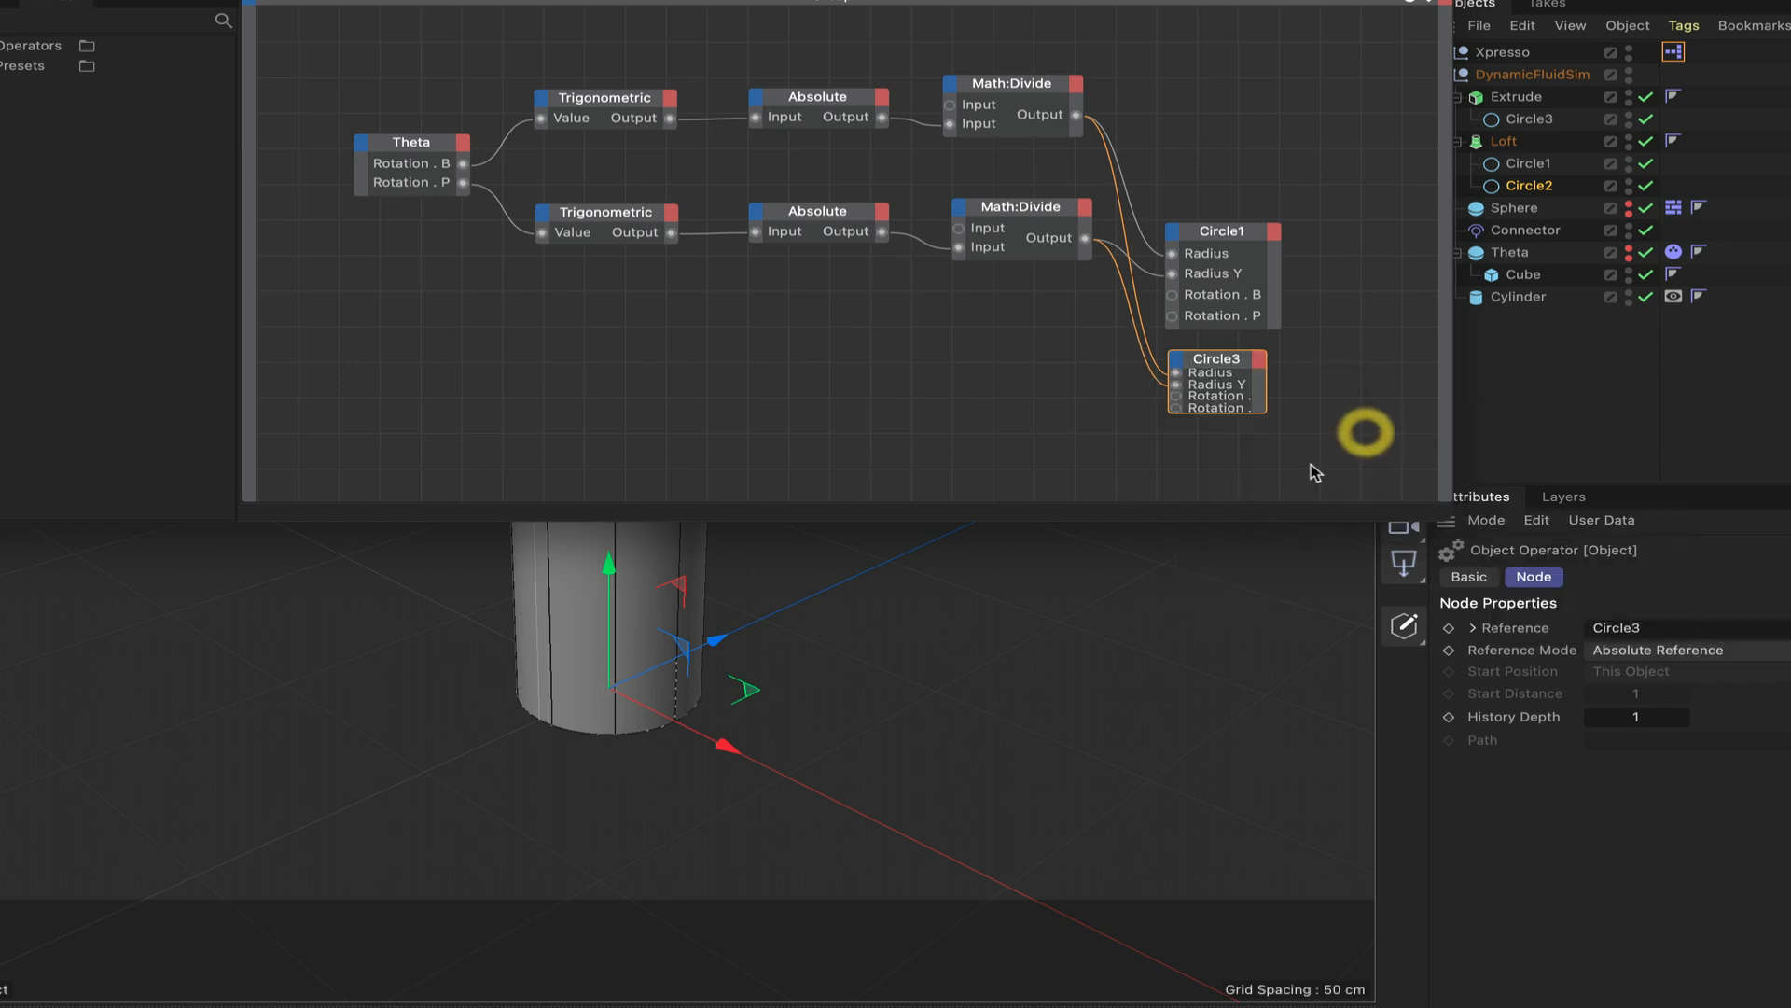
pyautogui.doubleClick(1238, 363)
# Connect Theta's Rotation . B and Rotation . P outputs to the matching ports of Circle1 and Circle3, and close the XPresso Editor.
pyautogui.moveTo(464, 165); pyautogui.dragTo(1172, 296)
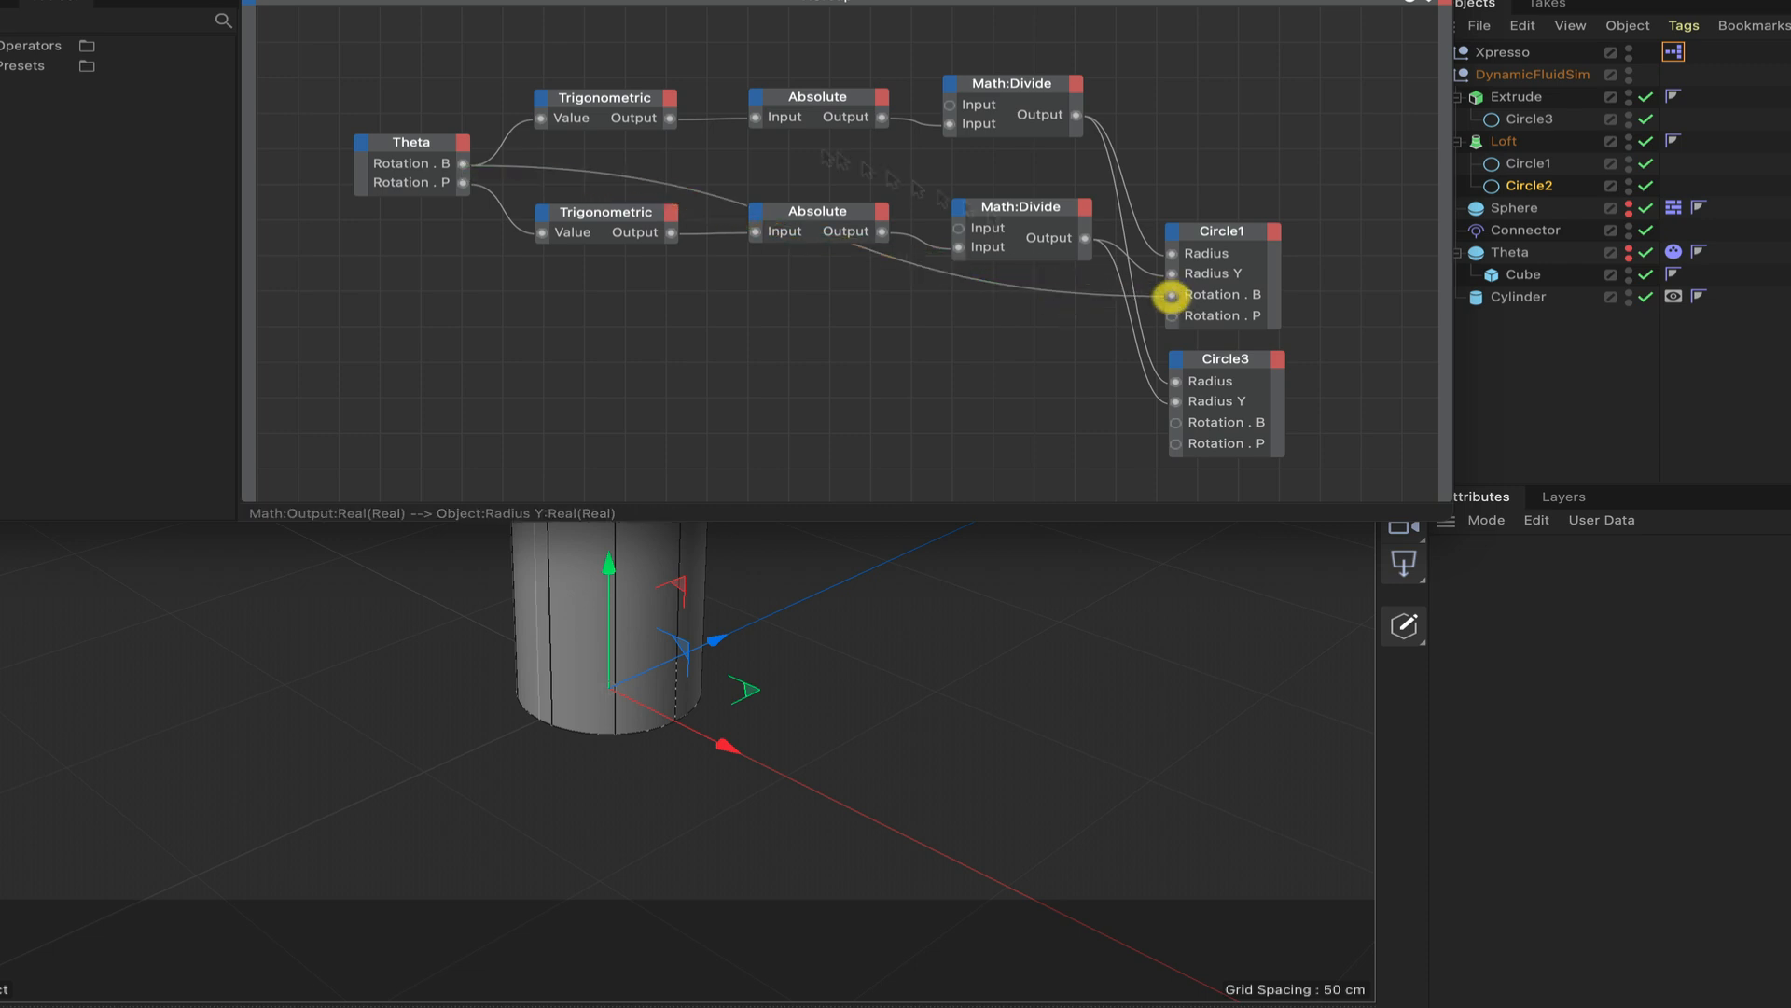
pyautogui.moveTo(464, 183); pyautogui.dragTo(1172, 316)
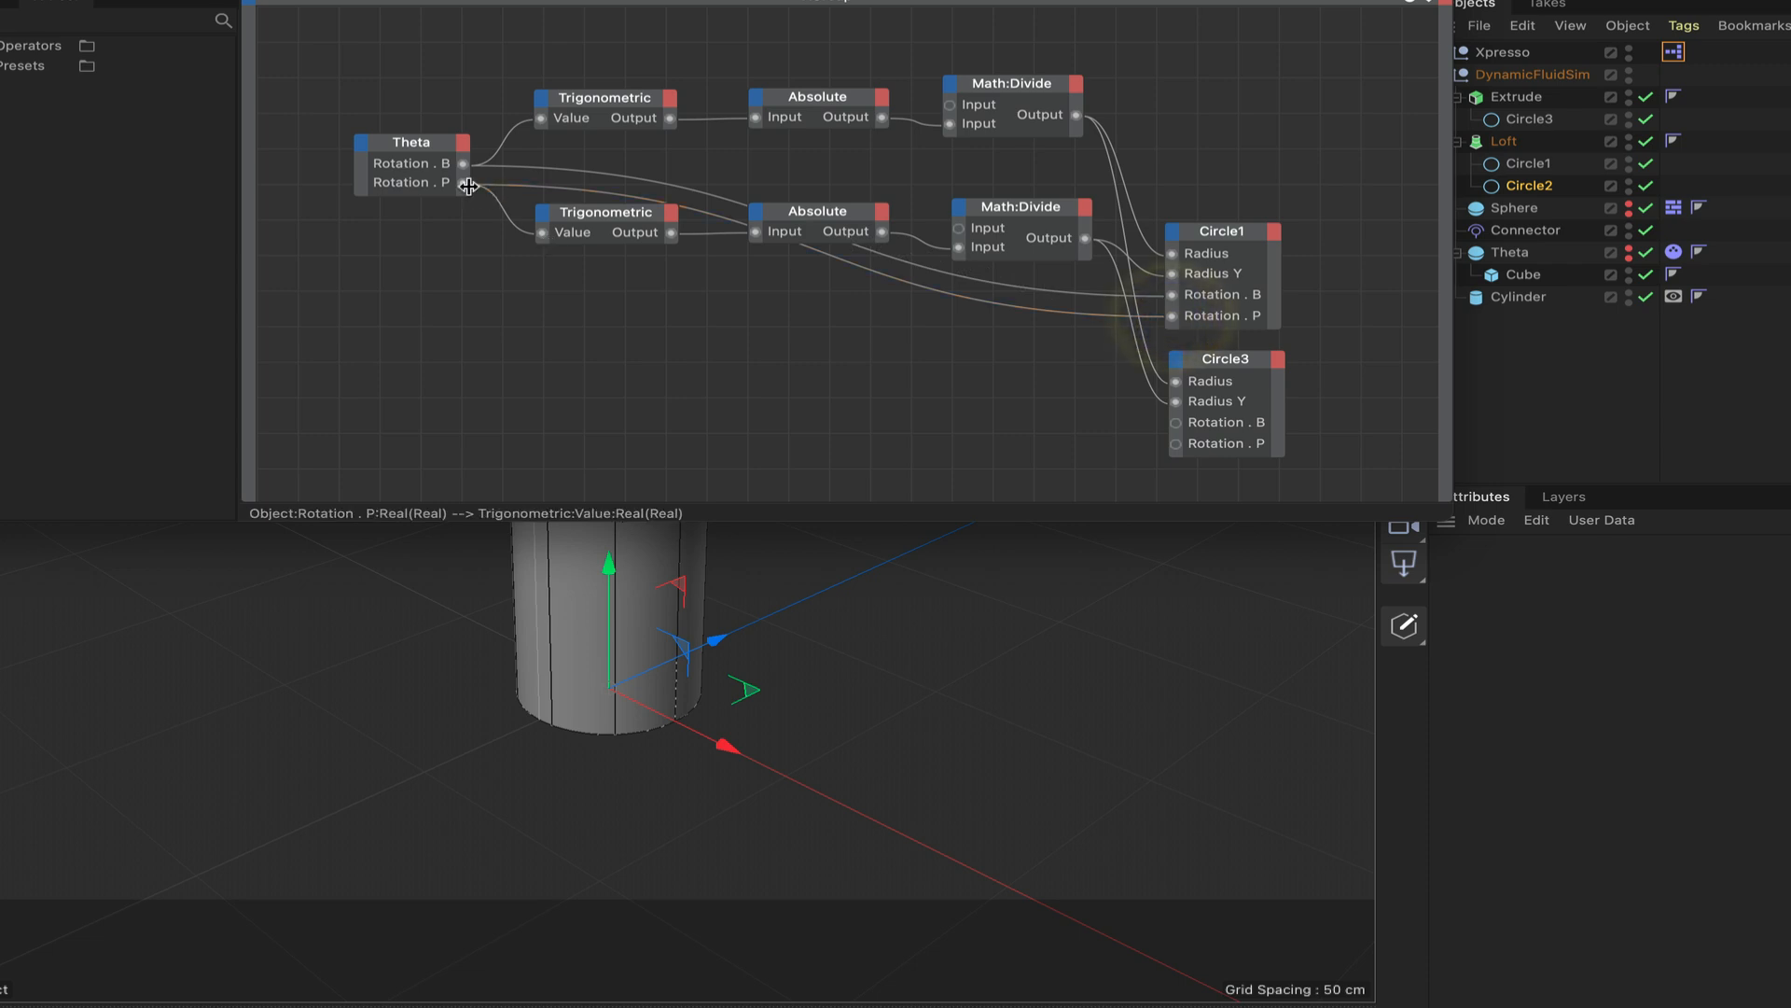
pyautogui.moveTo(464, 165); pyautogui.dragTo(1175, 423)
pyautogui.moveTo(464, 184); pyautogui.dragTo(1176, 444)
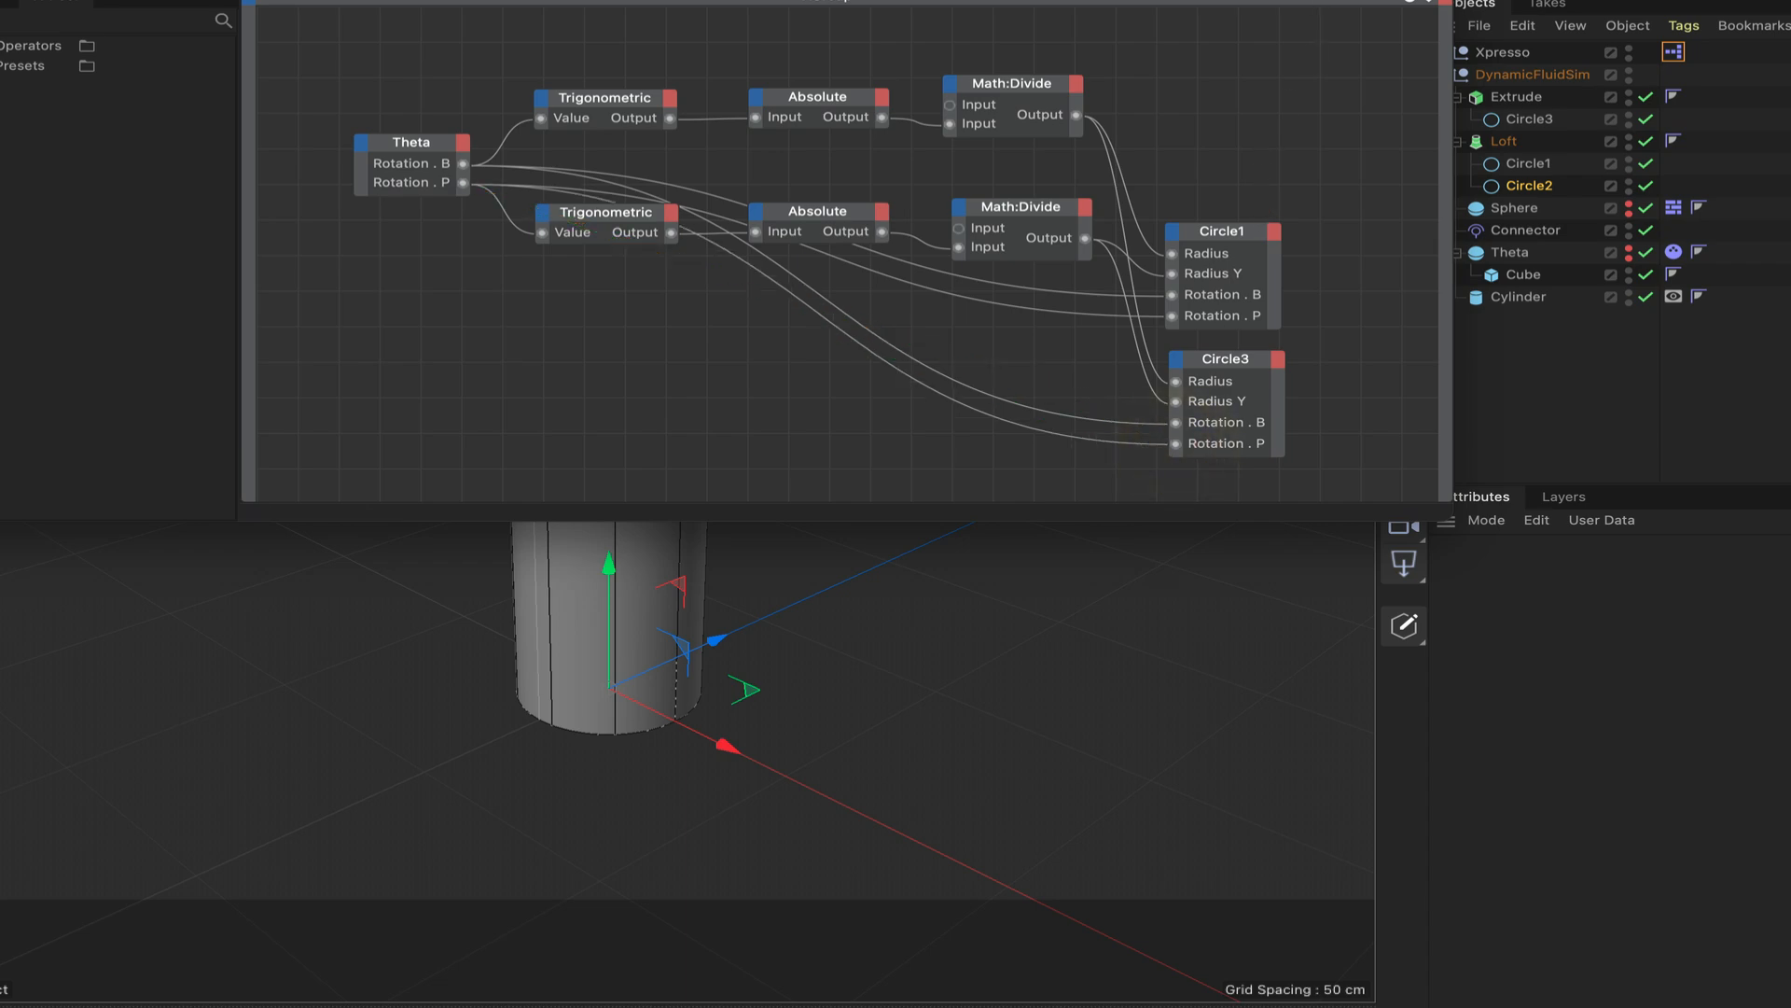
pyautogui.moveTo(1355, 0); pyautogui.dragTo(1576, 240)
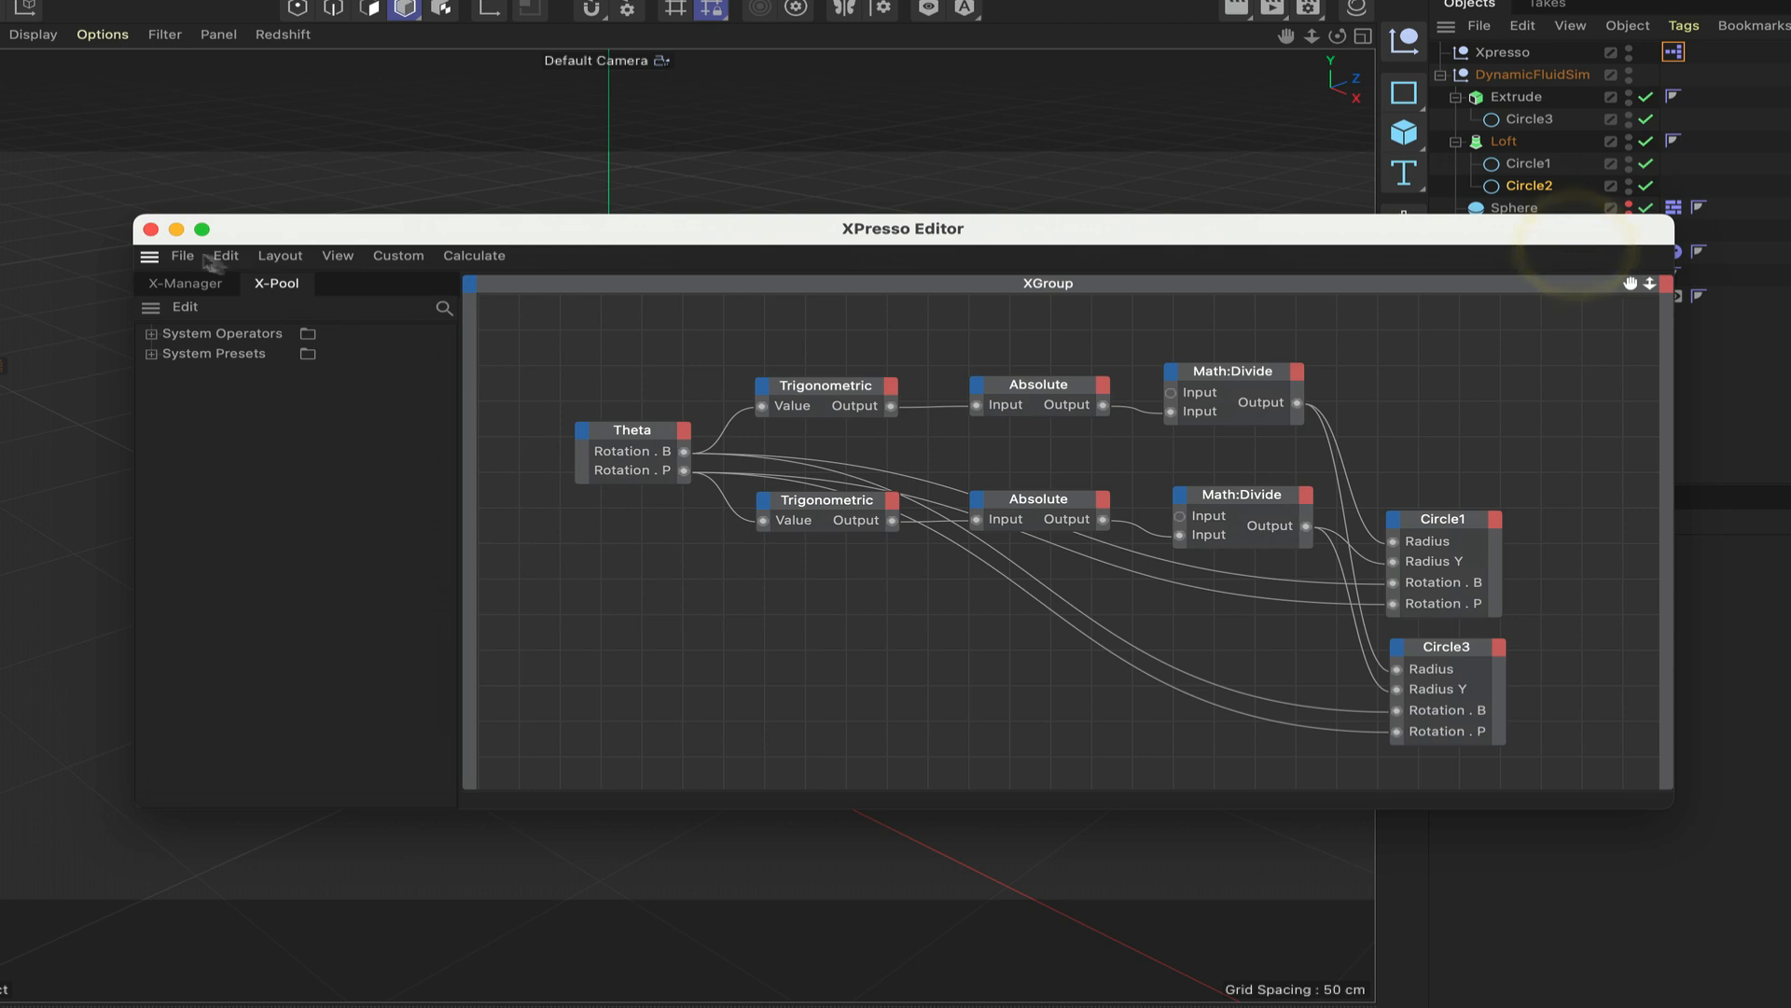
pyautogui.click(150, 229)
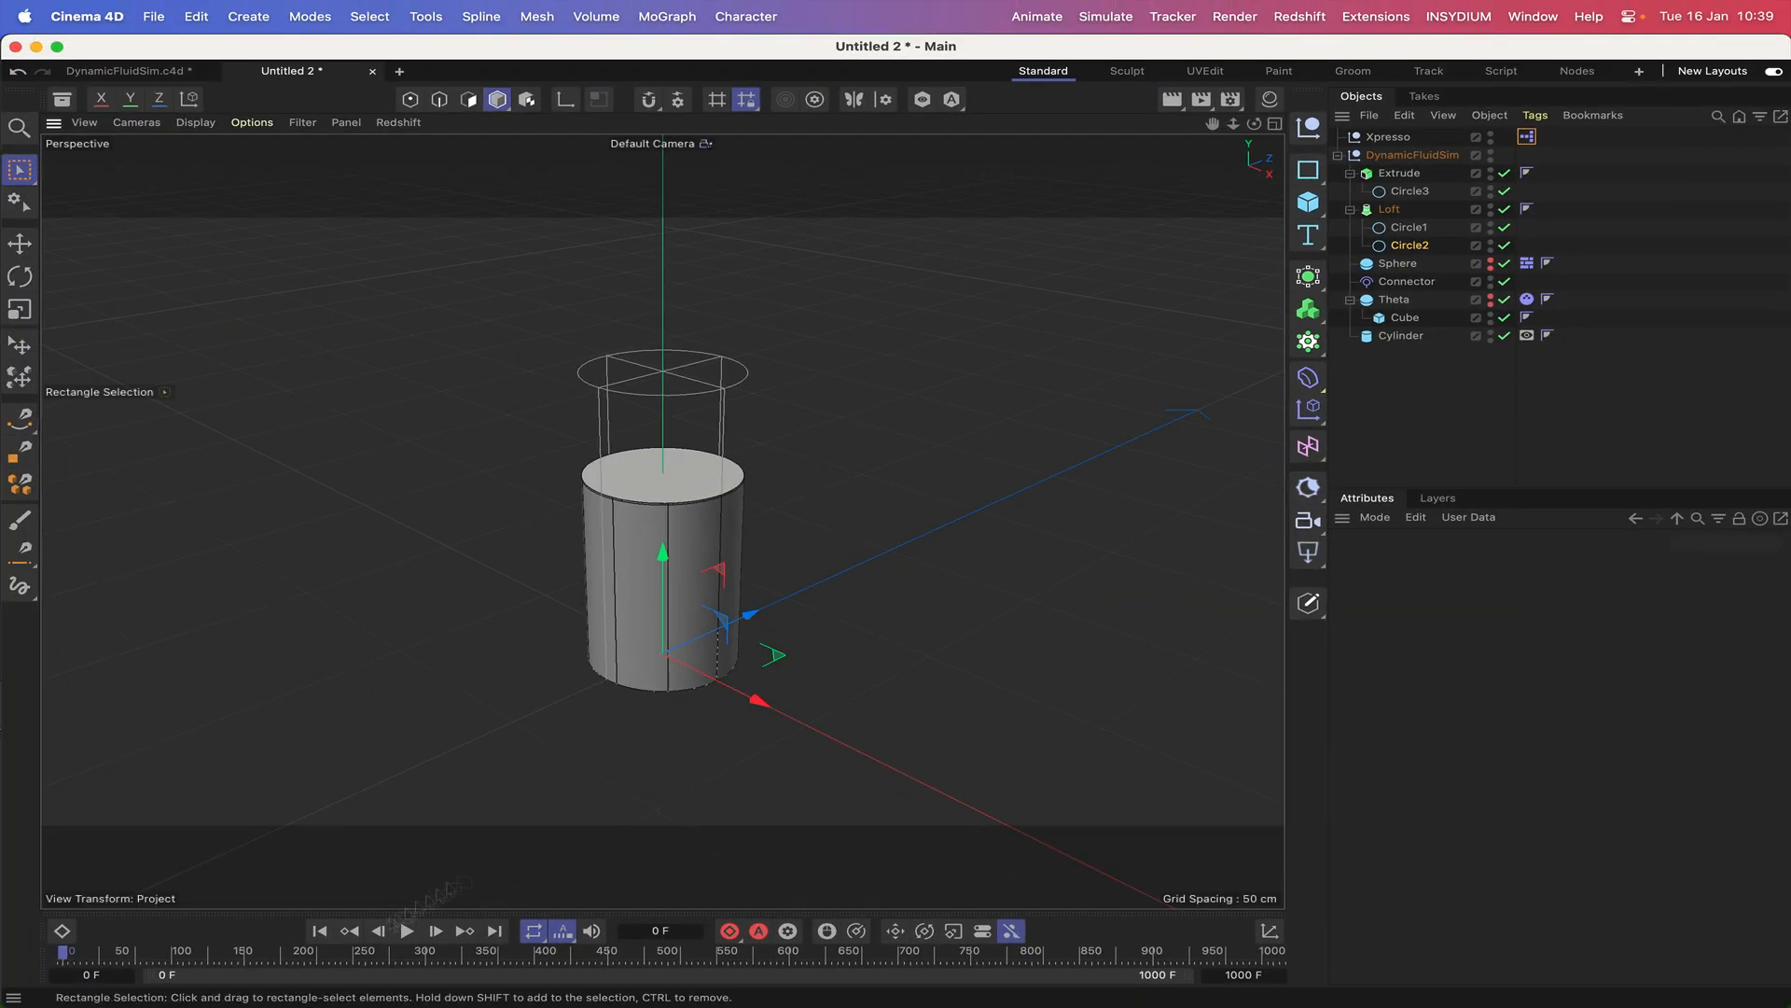
# Play the simulation from the first frame while moving the DynamicFluidSim null to test the liquid's tilt, and return to the start.
pyautogui.click(318, 932)
pyautogui.click(1412, 154)
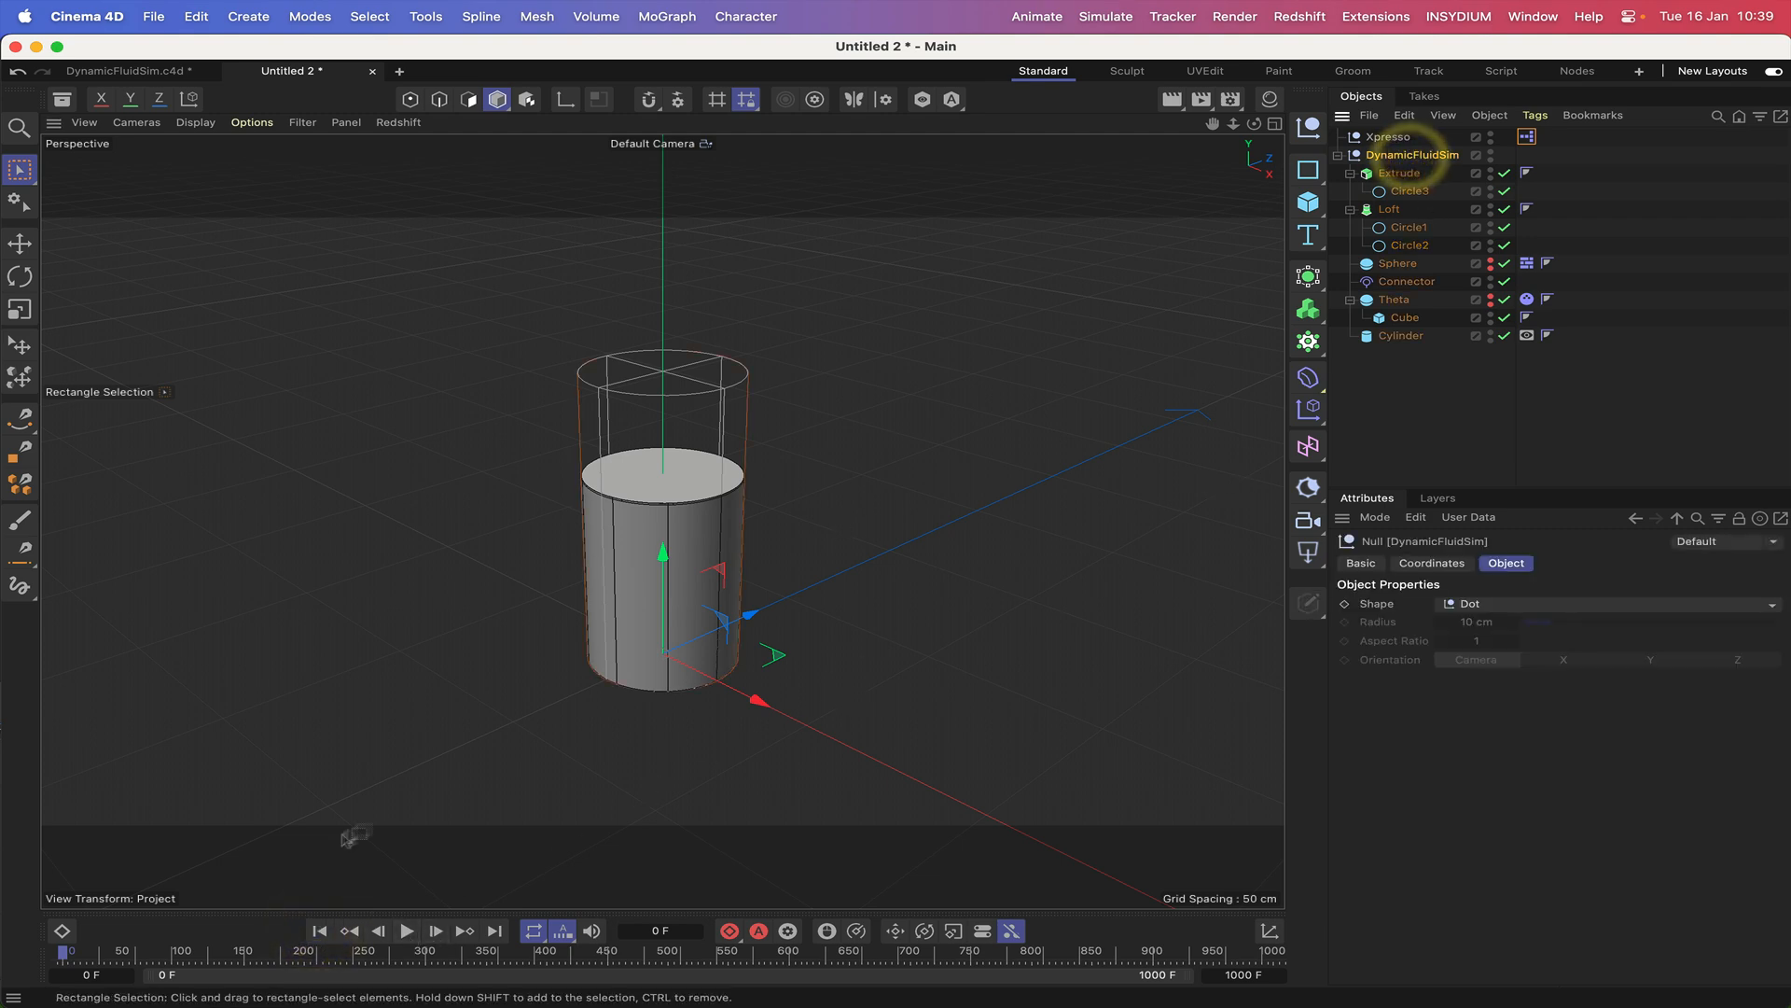
pyautogui.click(407, 931)
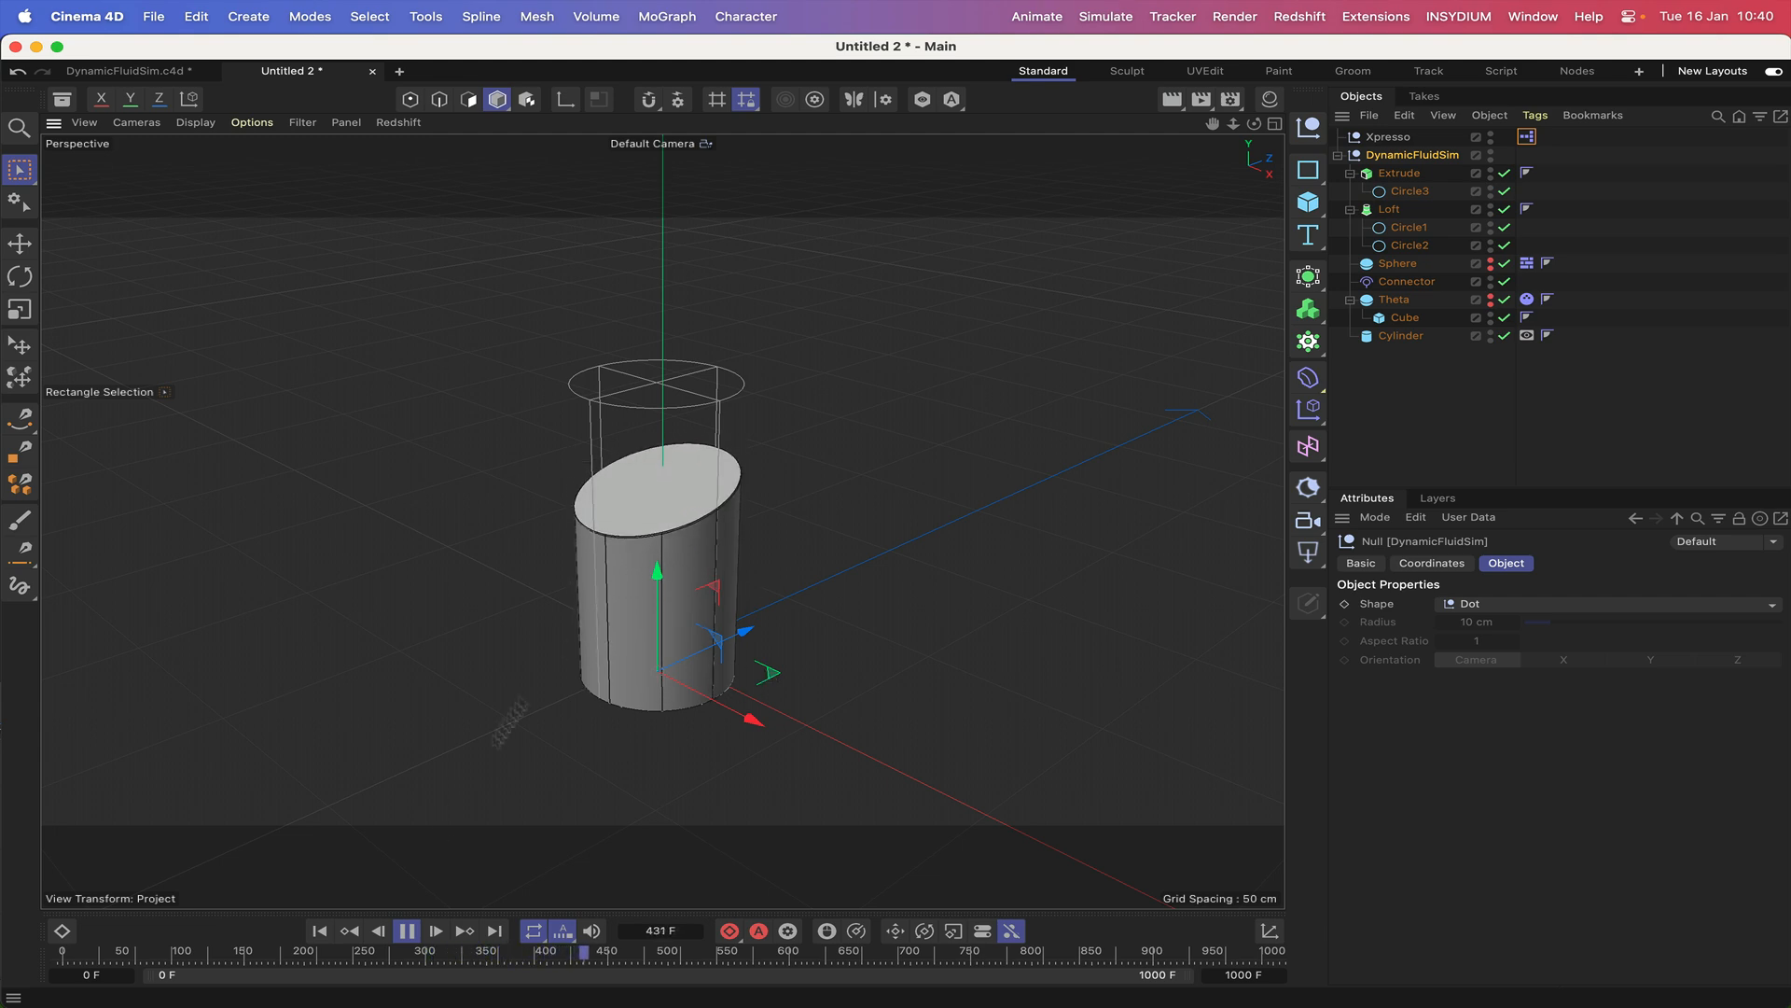
pyautogui.click(407, 931)
pyautogui.click(319, 930)
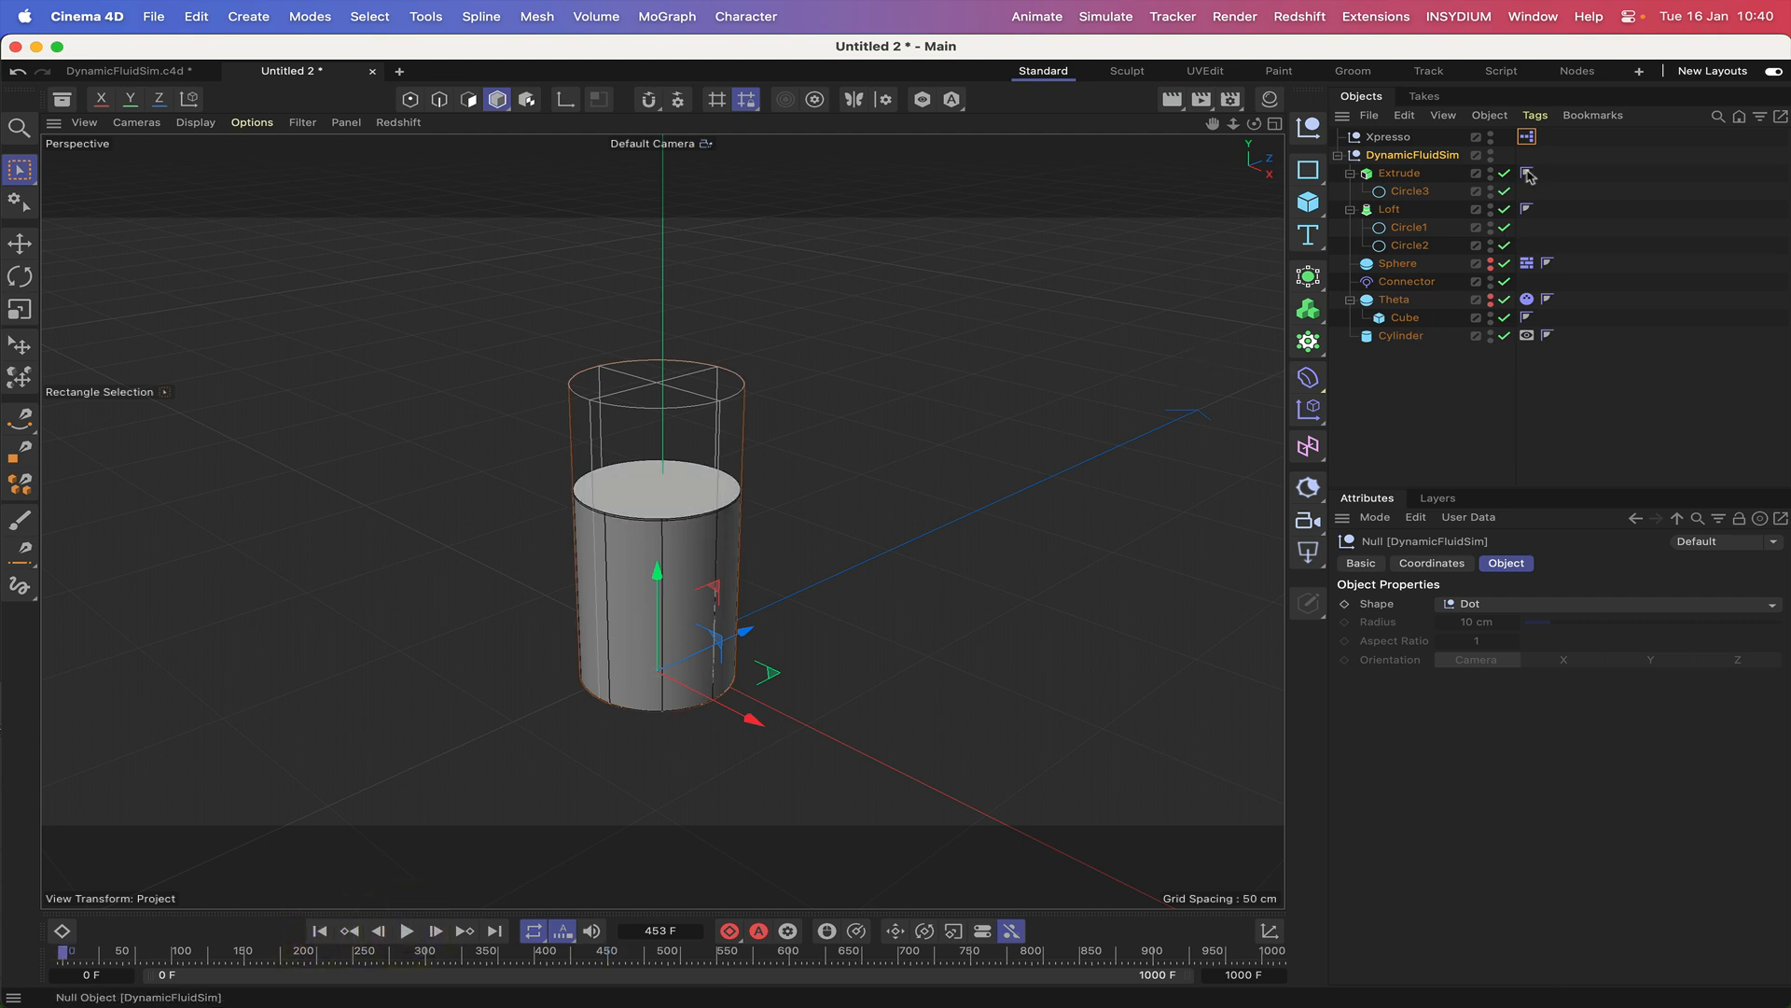
# Set Angular Damping to 20 % in the force settings of Theta's Dynamics Body tag.
pyautogui.click(1526, 299)
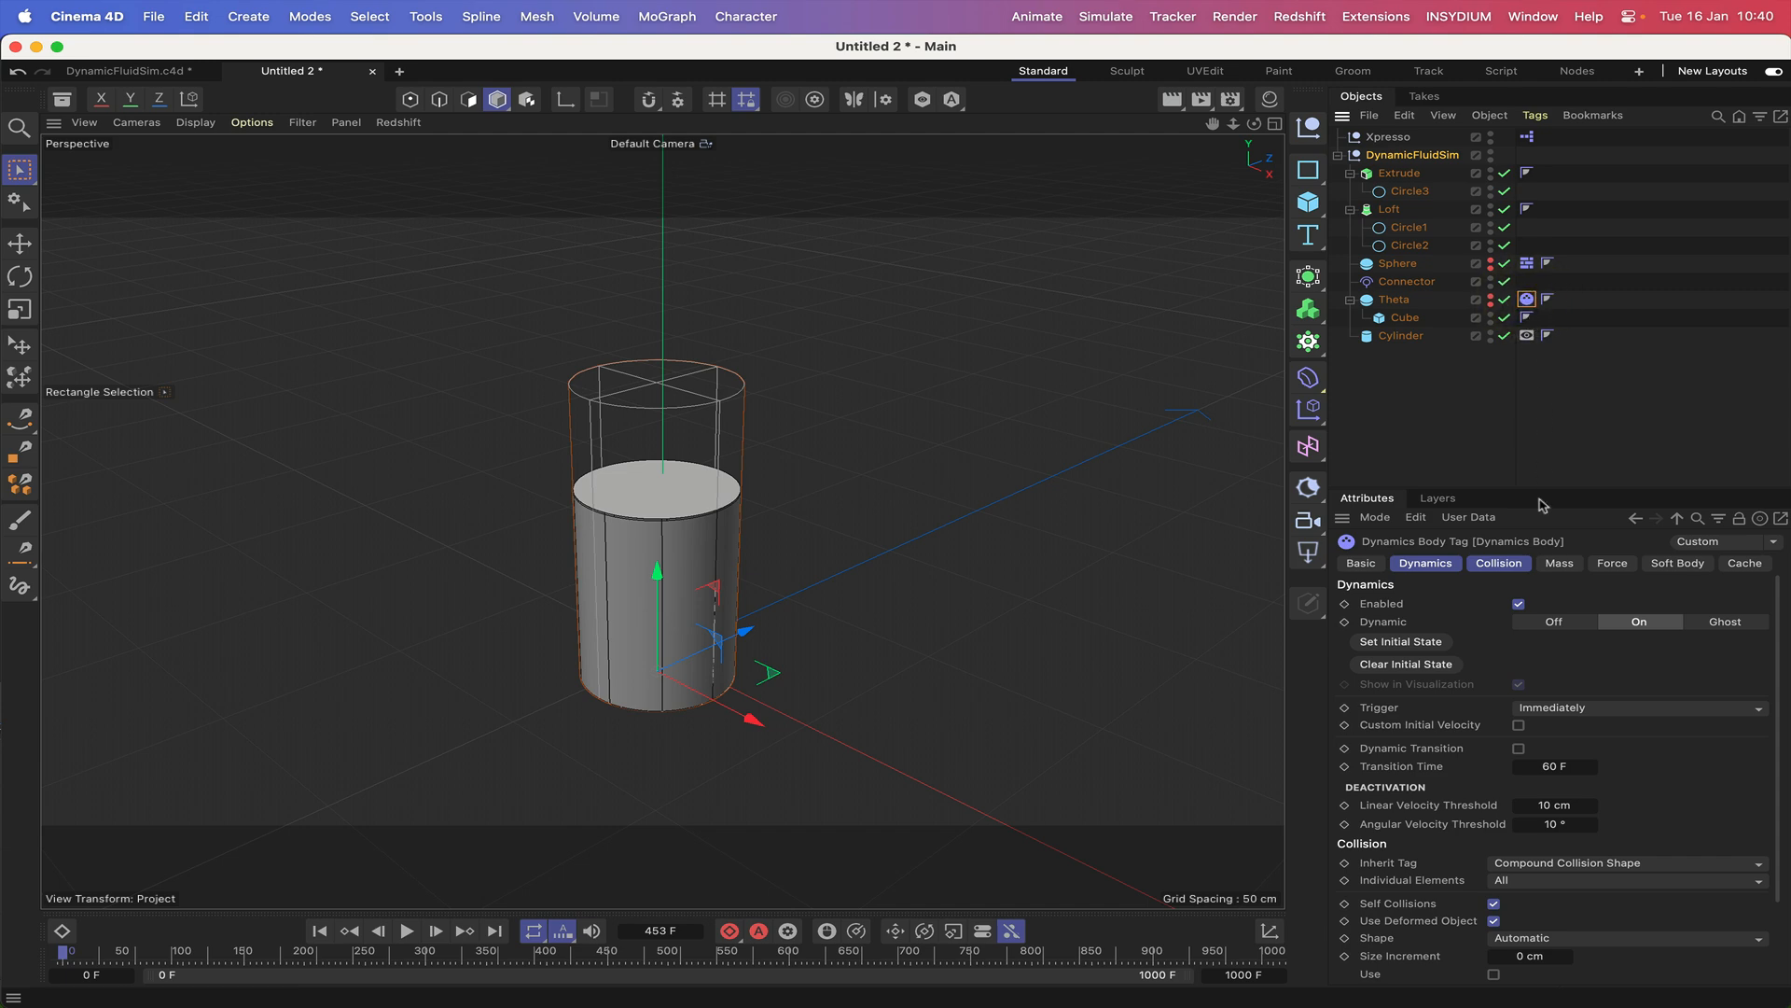
pyautogui.click(1610, 565)
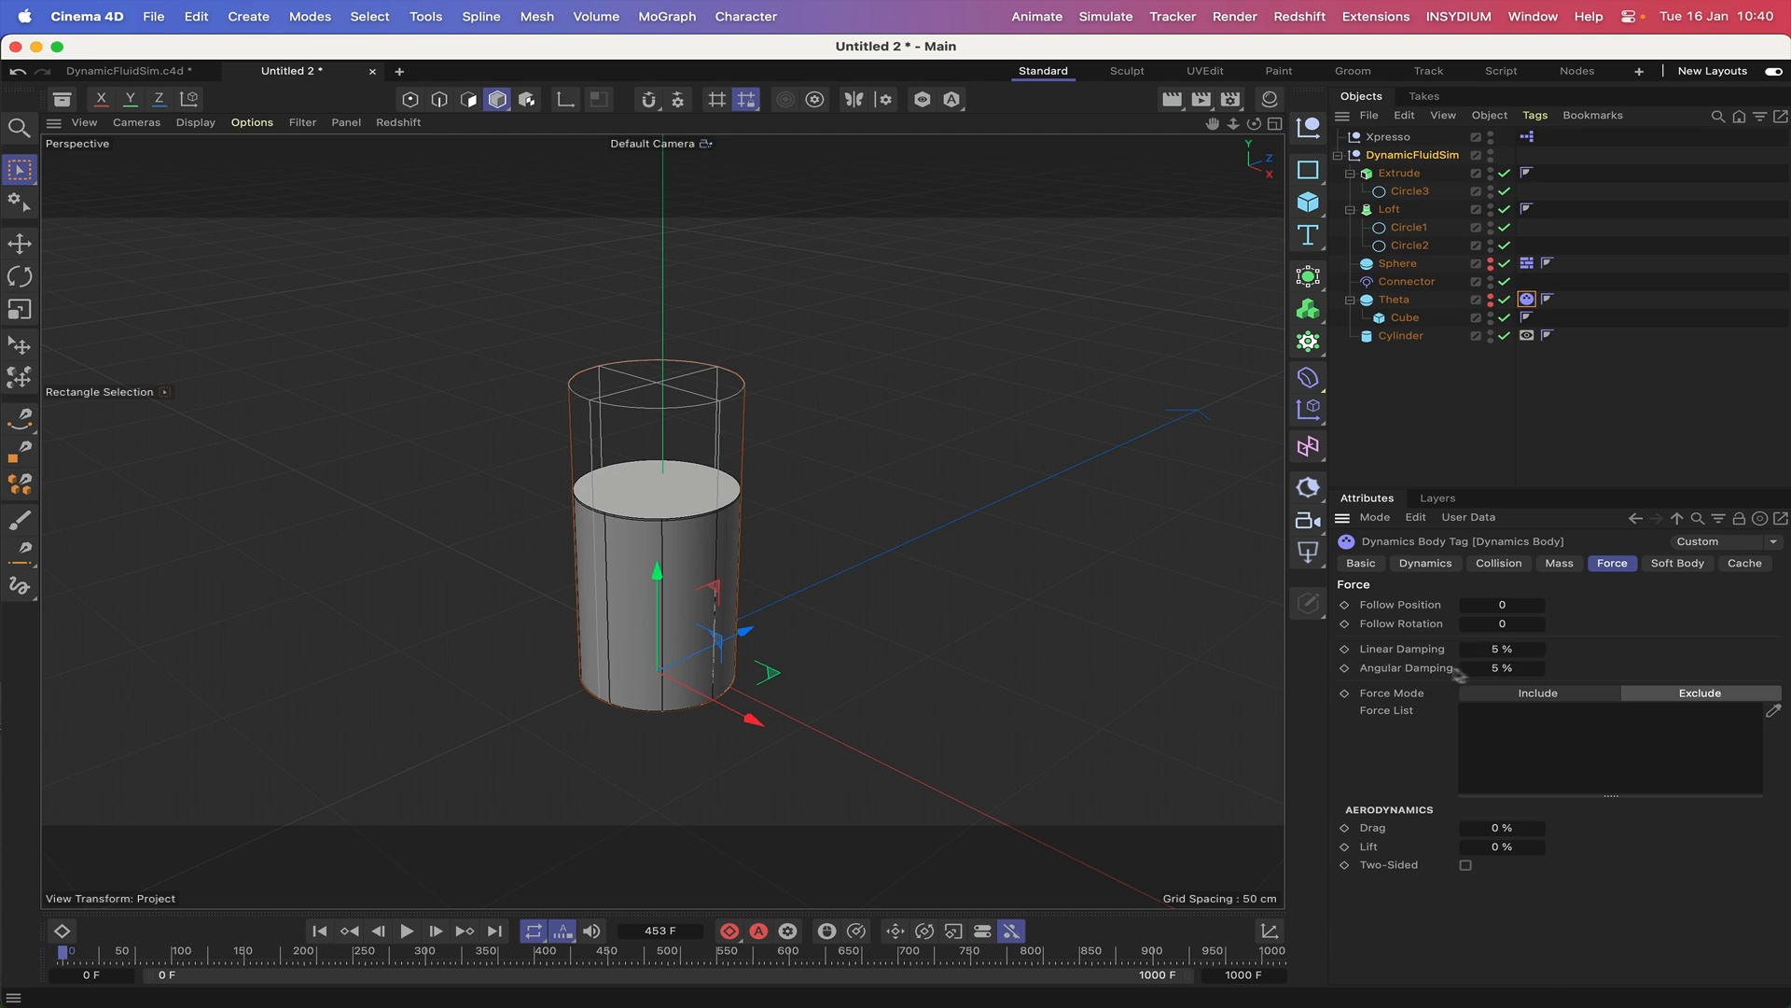
pyautogui.click(1493, 668)
pyautogui.write('20')
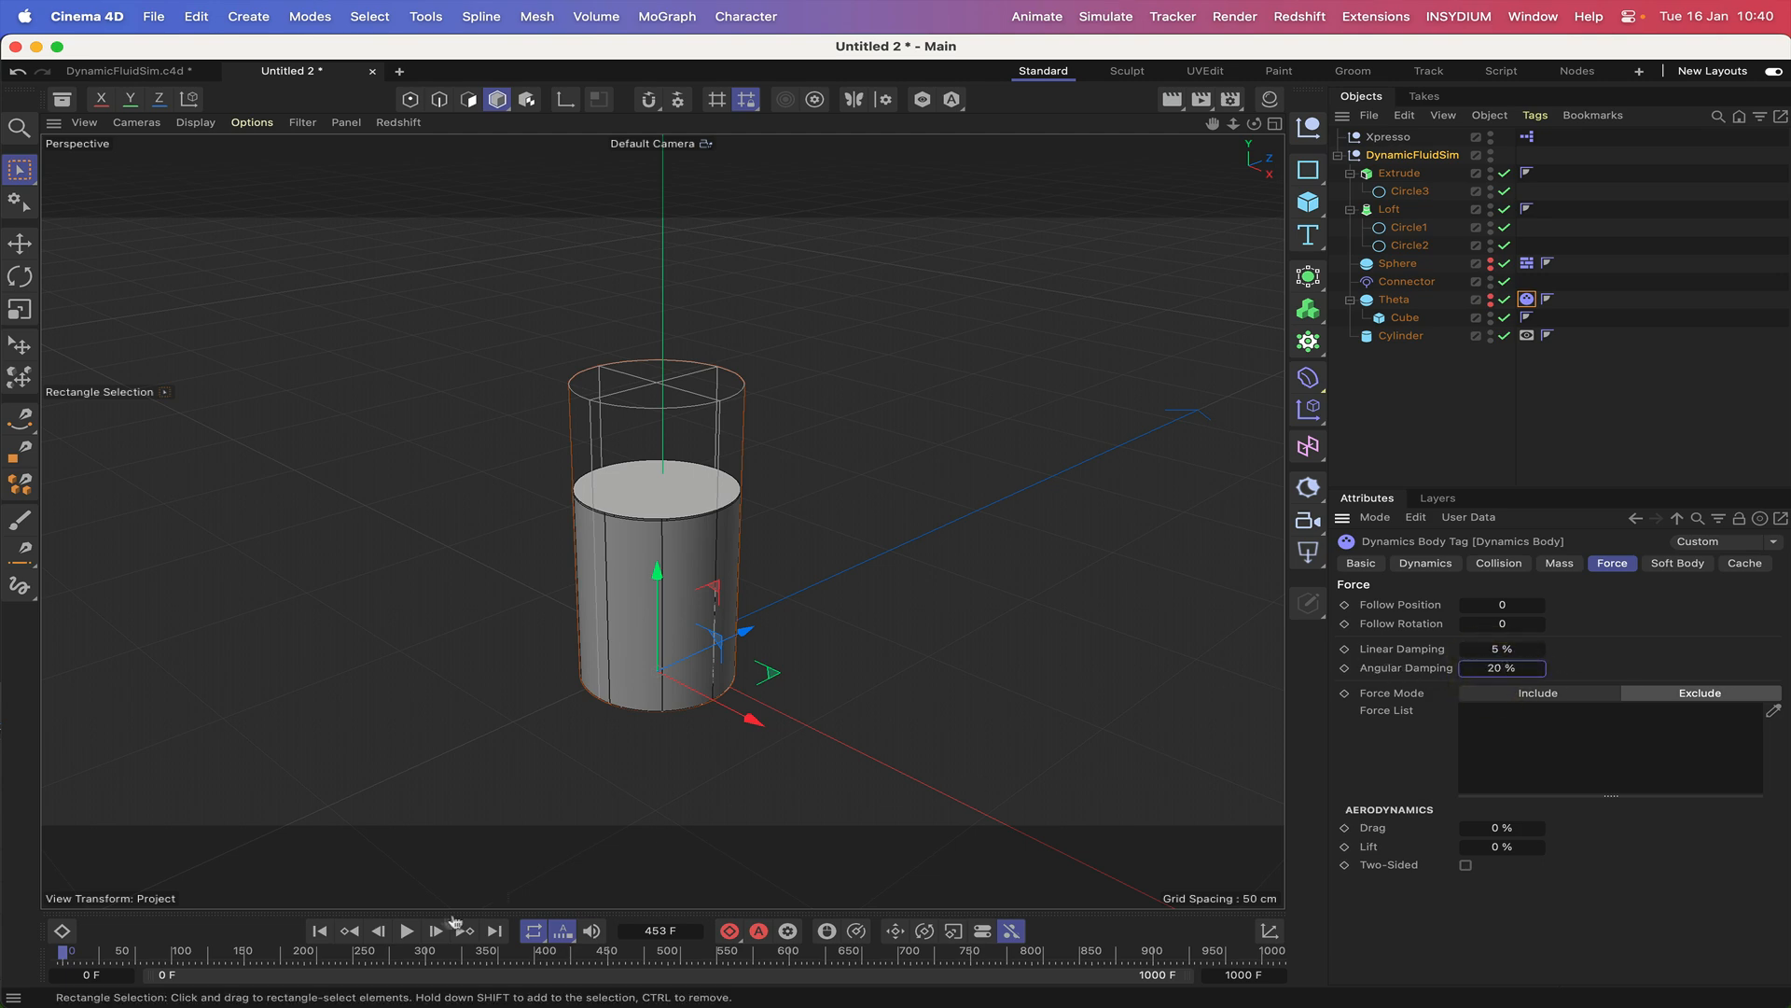
# Replay the simulation from the first frame to check how the liquid settles with the new damping, and return to the start.
pyautogui.click(320, 933)
pyautogui.click(406, 930)
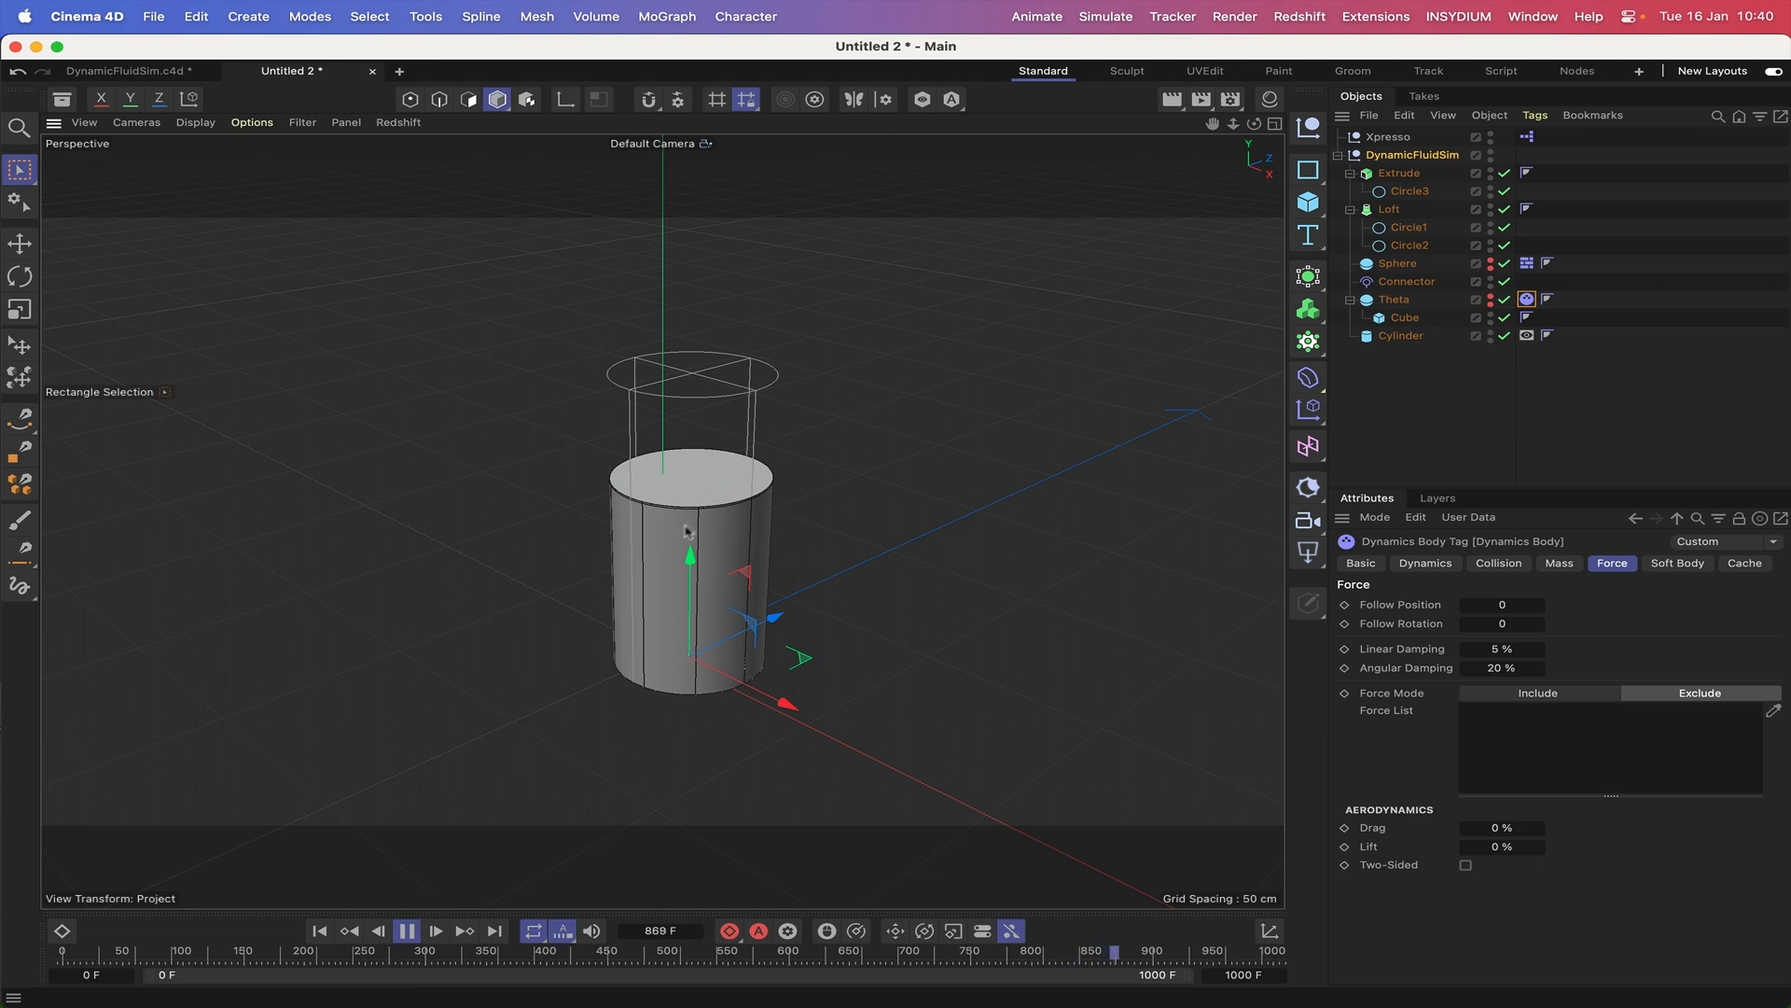
pyautogui.click(406, 930)
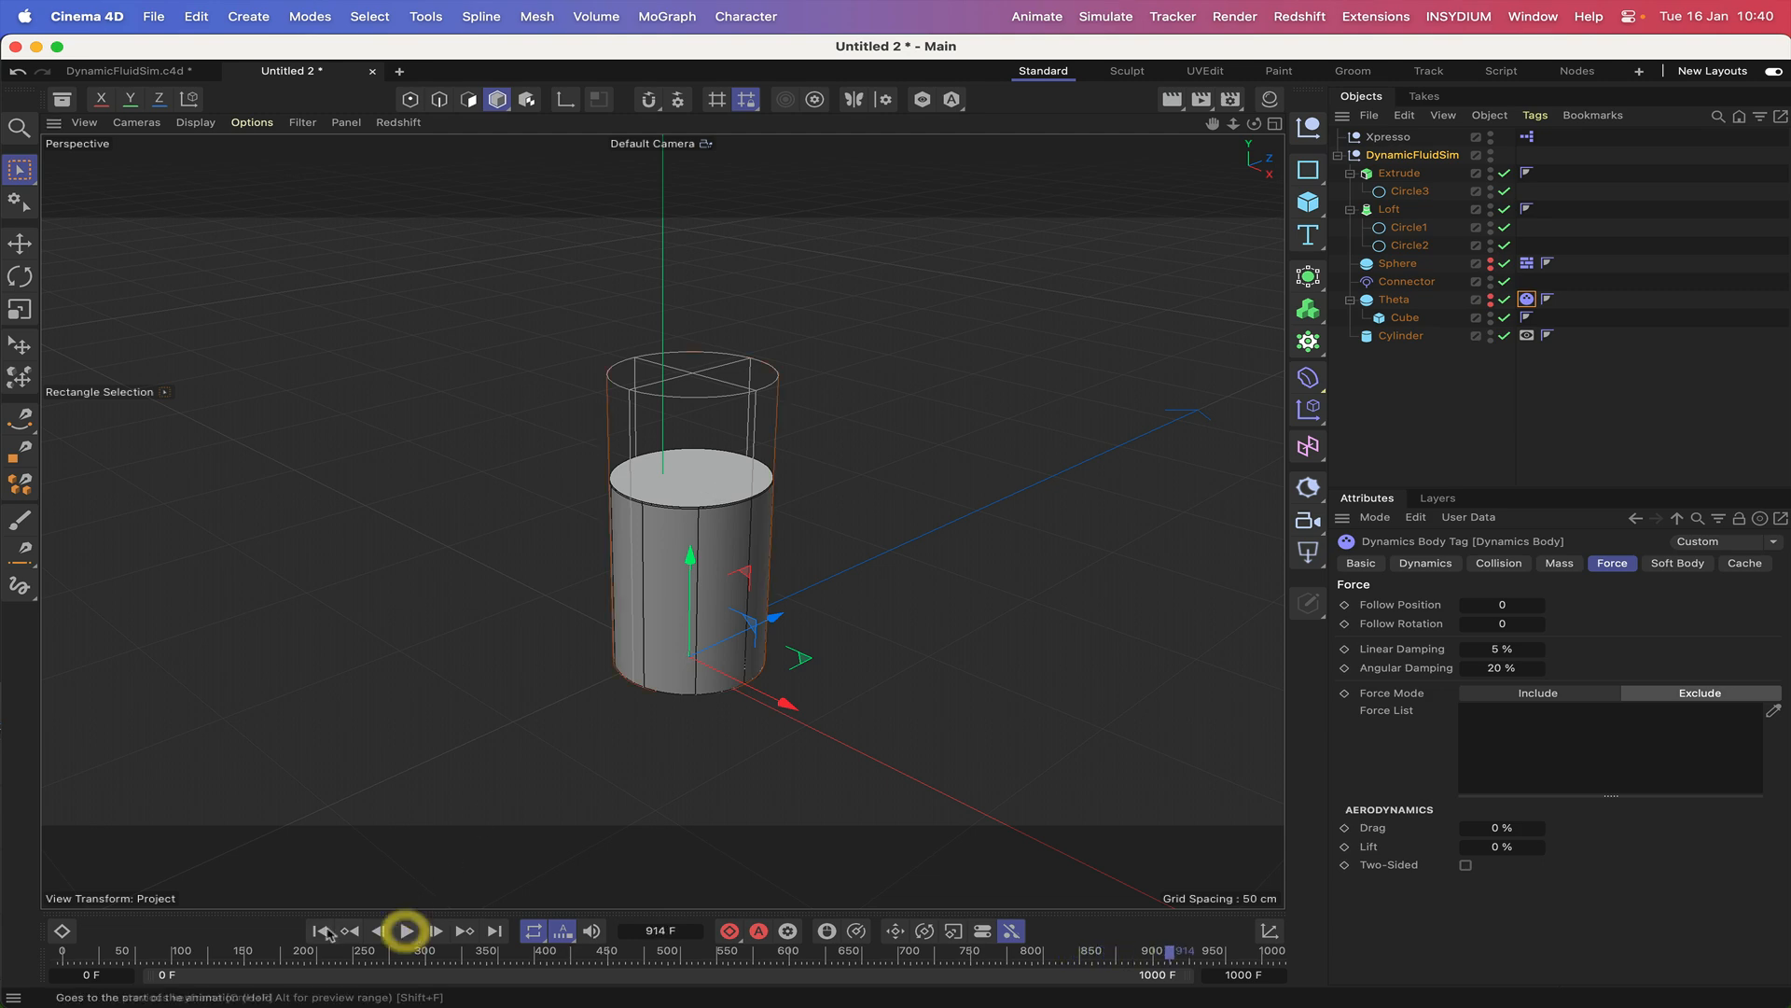
pyautogui.click(320, 930)
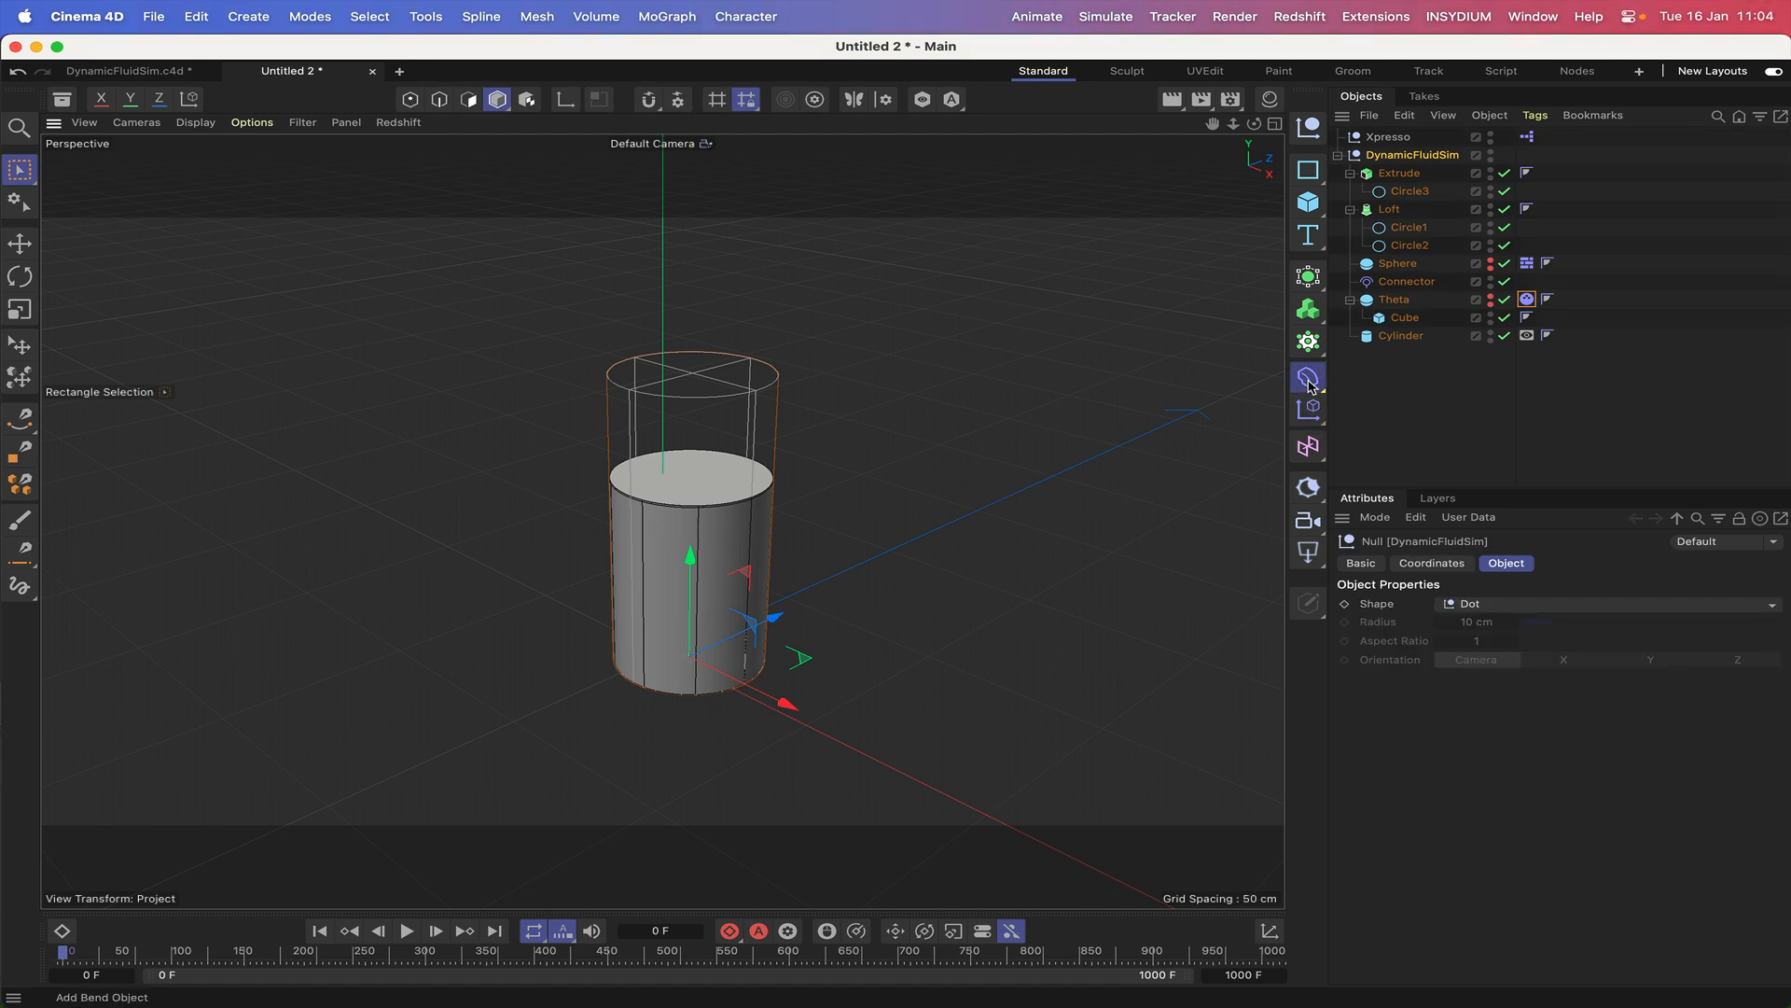
# Add a Formula deformer and place it inside the Extrude object, below Circle3.
pyautogui.click(1310, 382)
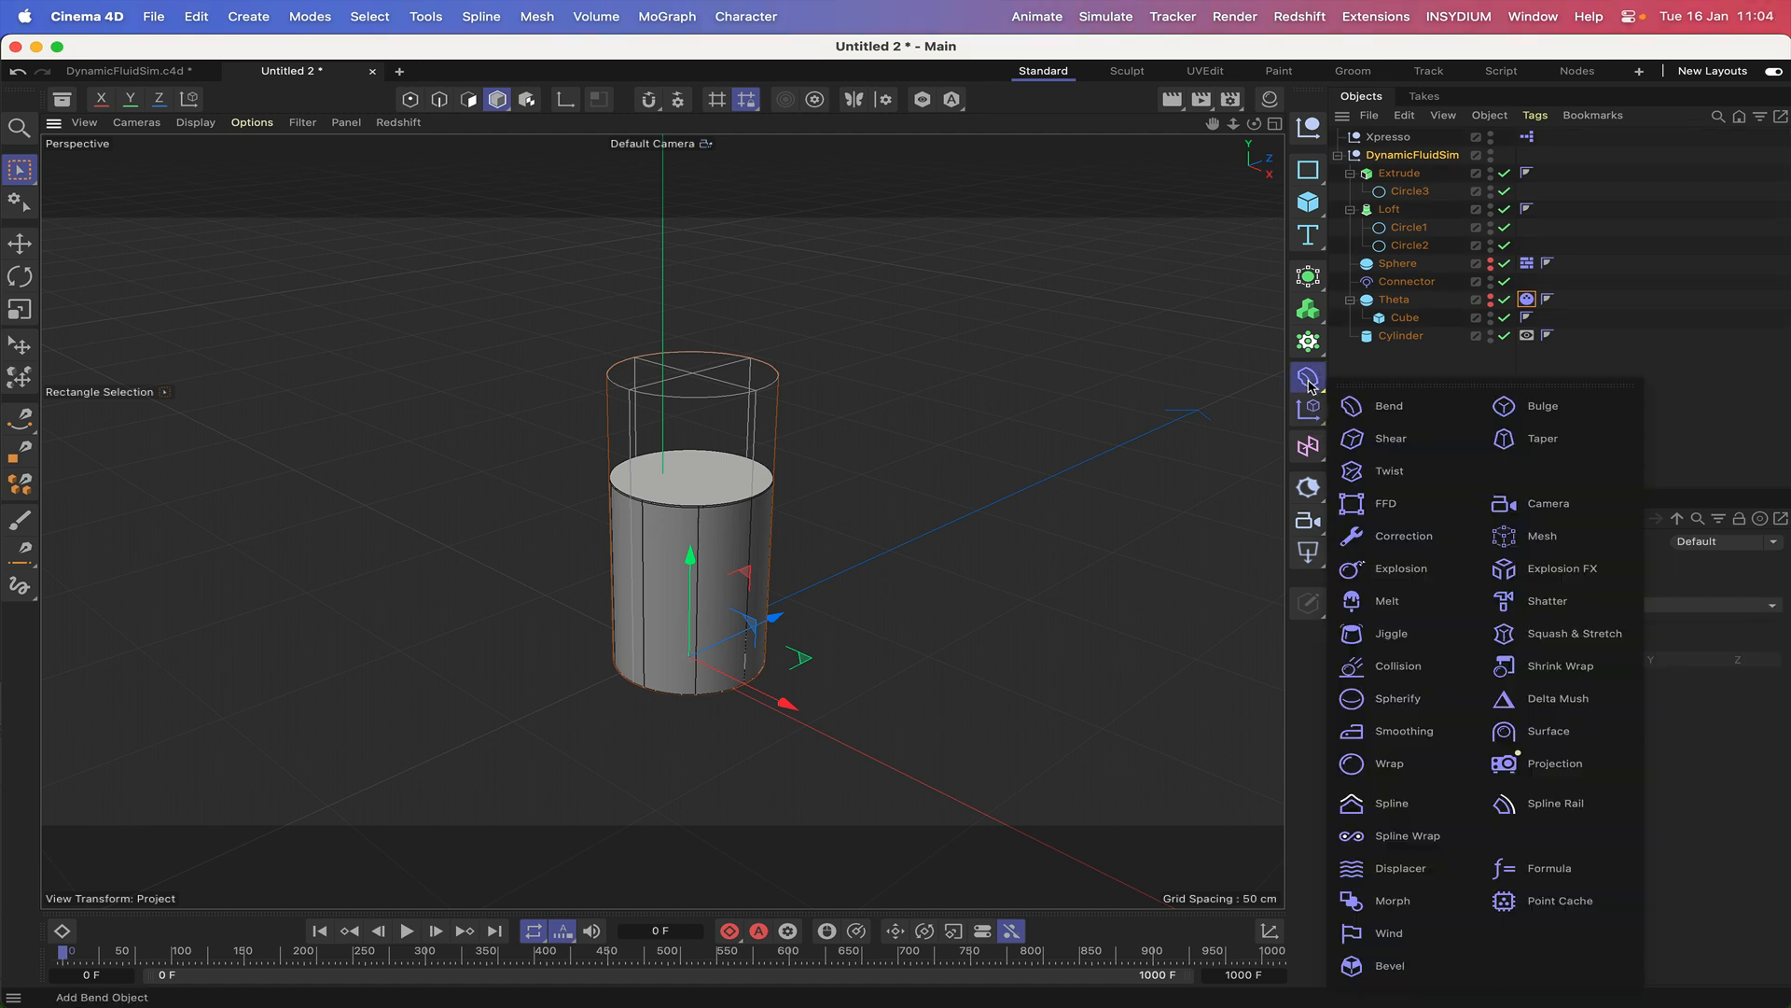
pyautogui.click(1521, 869)
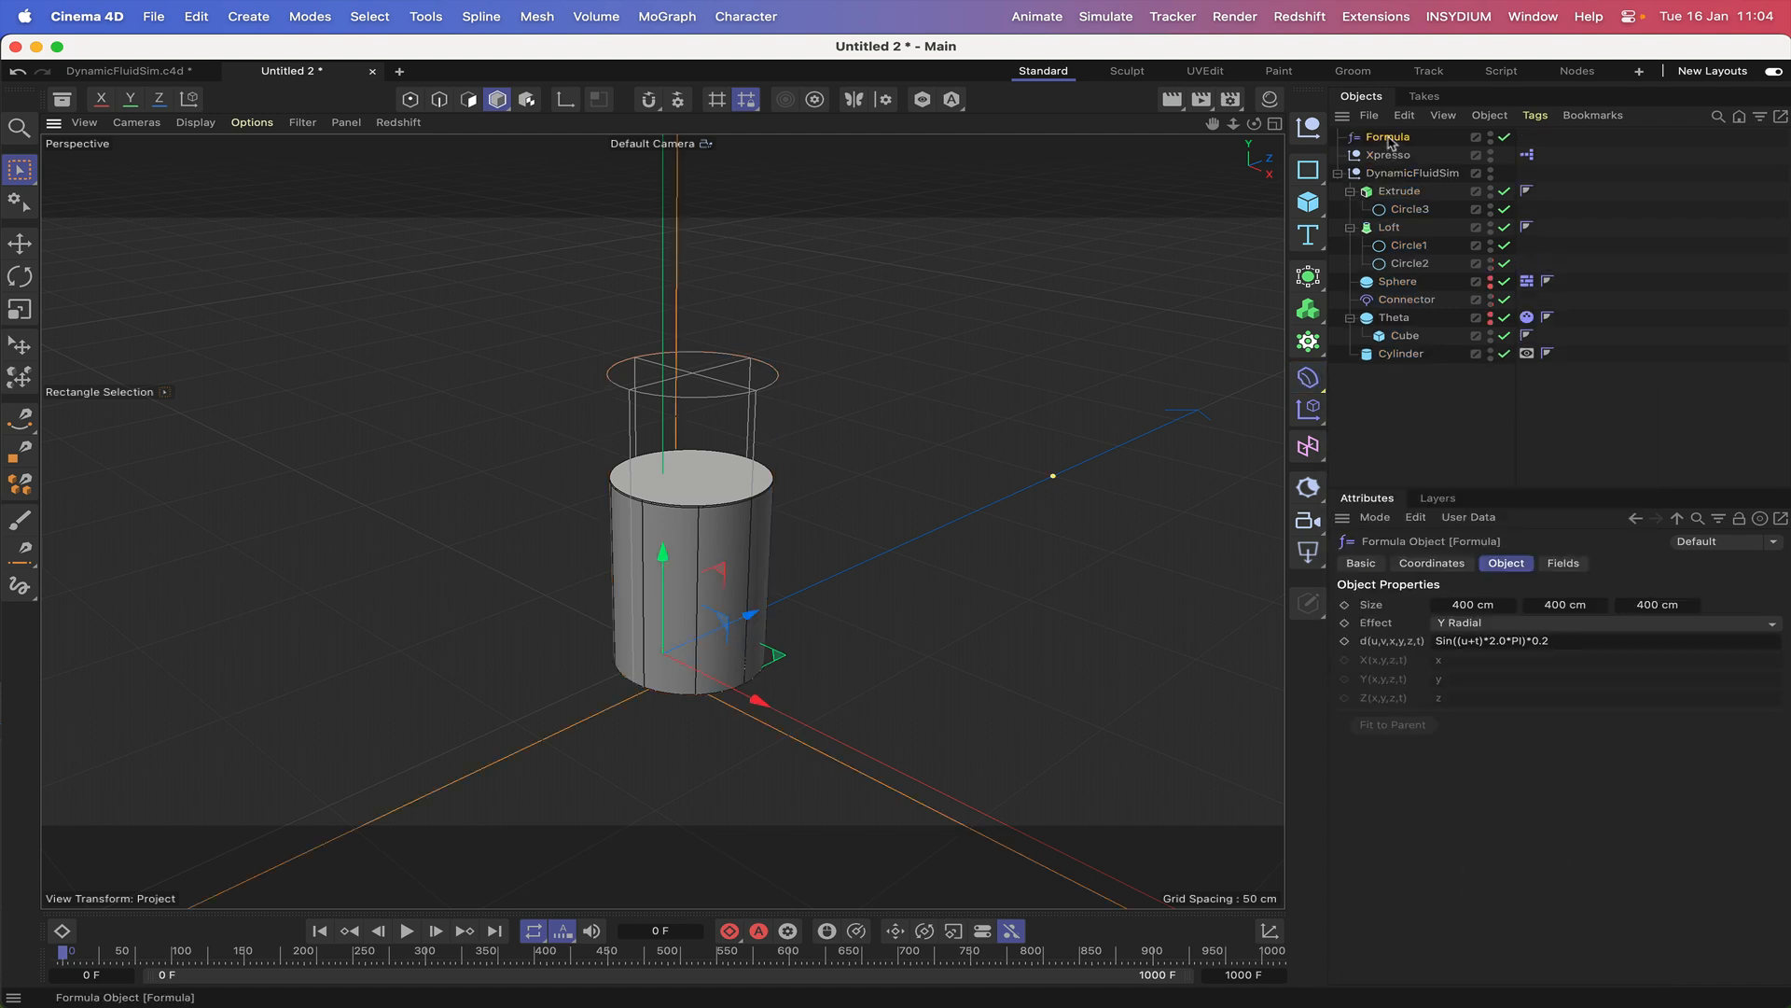
pyautogui.moveTo(1390, 142); pyautogui.dragTo(1410, 221)
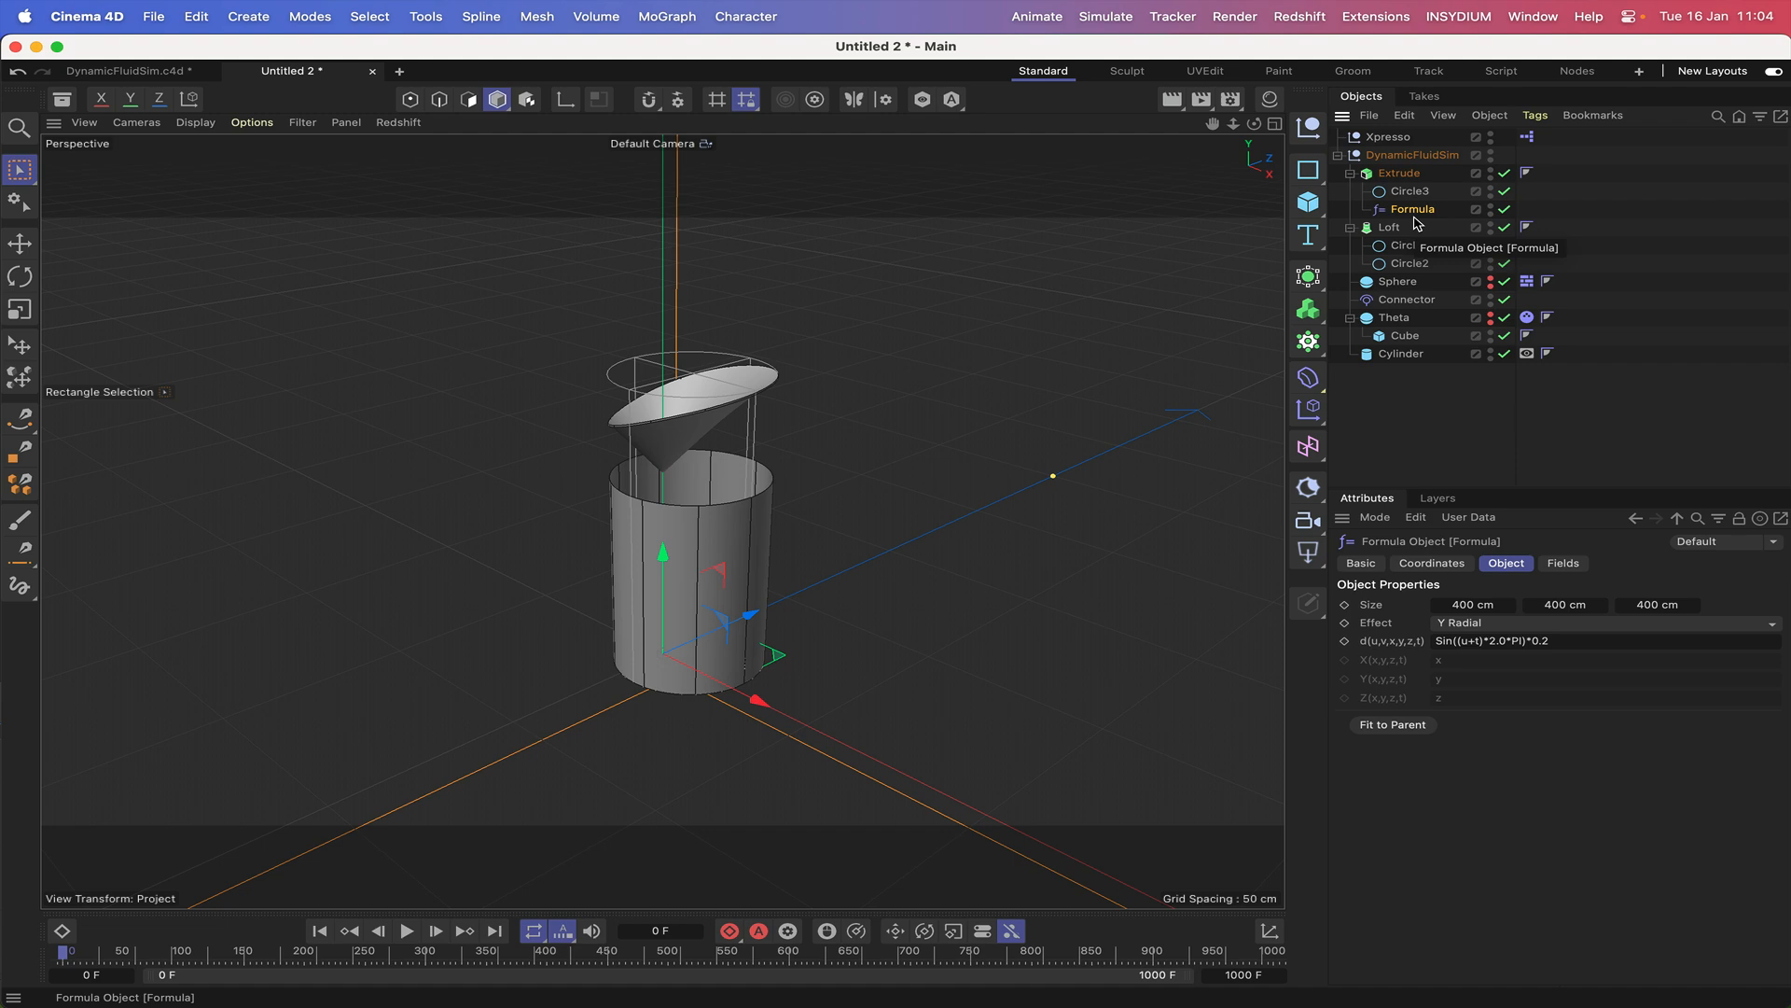
# Set the Formula deformer's X size to 40 cm.
pyautogui.click(1471, 604)
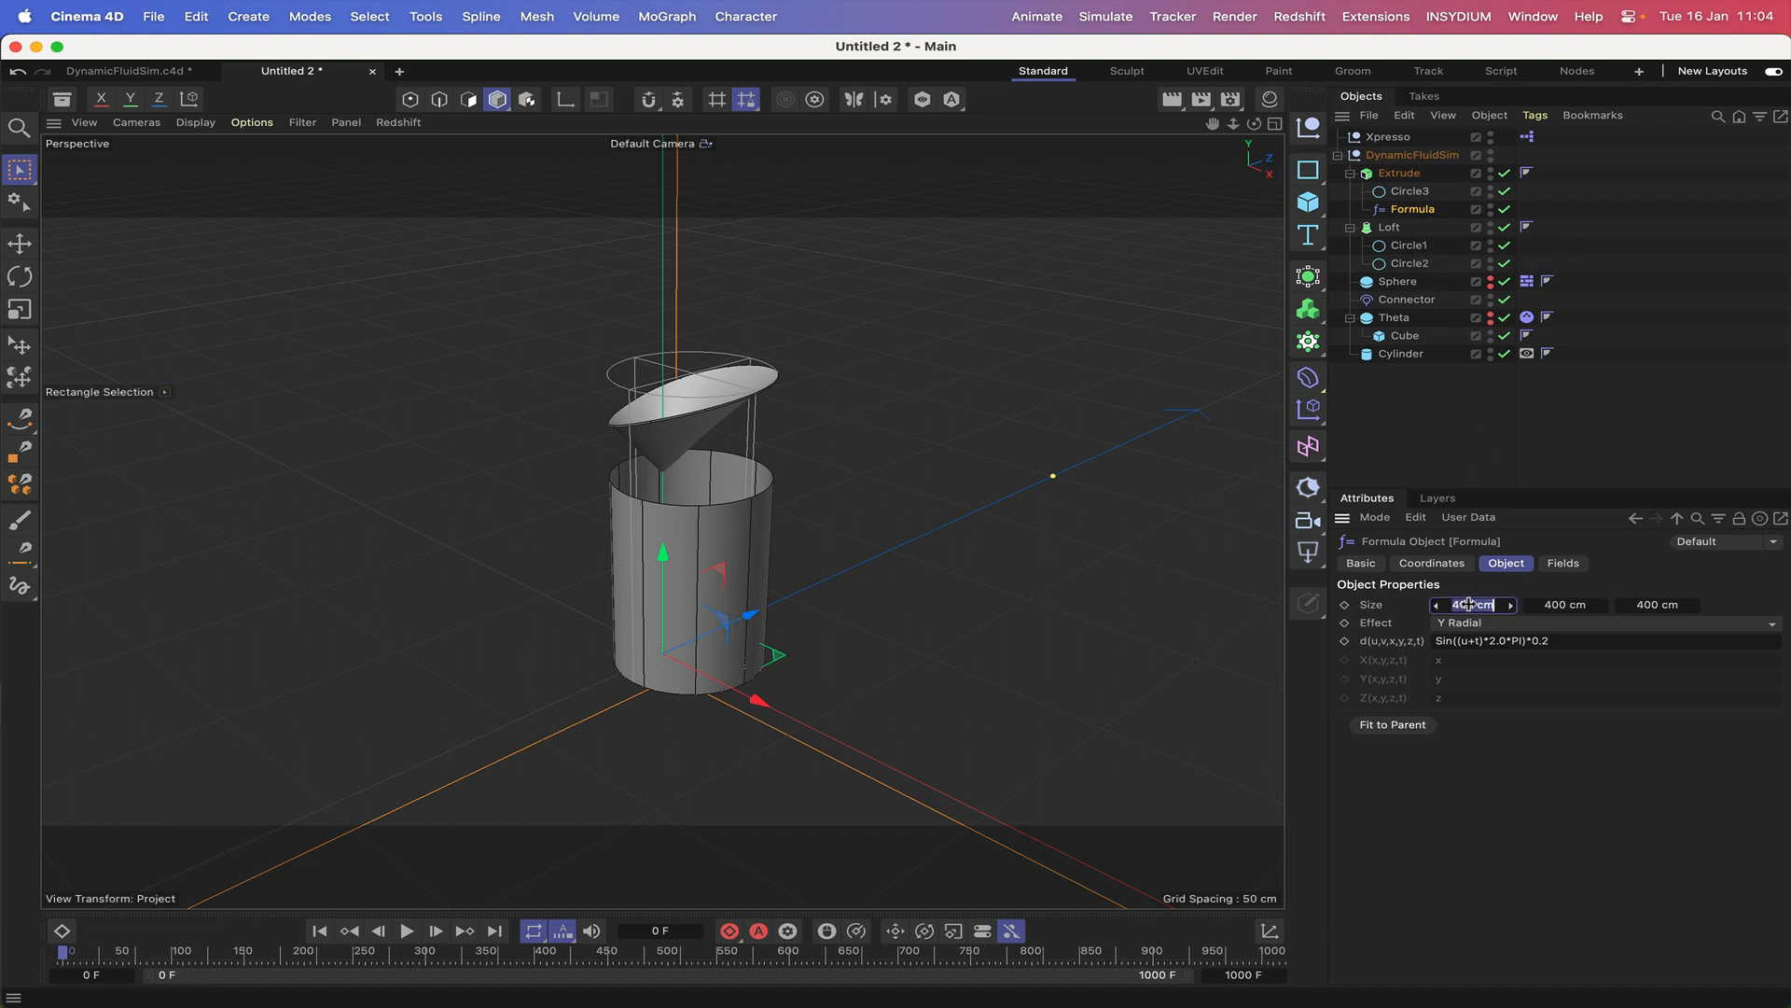
pyautogui.write('40')
pyautogui.press('Return')
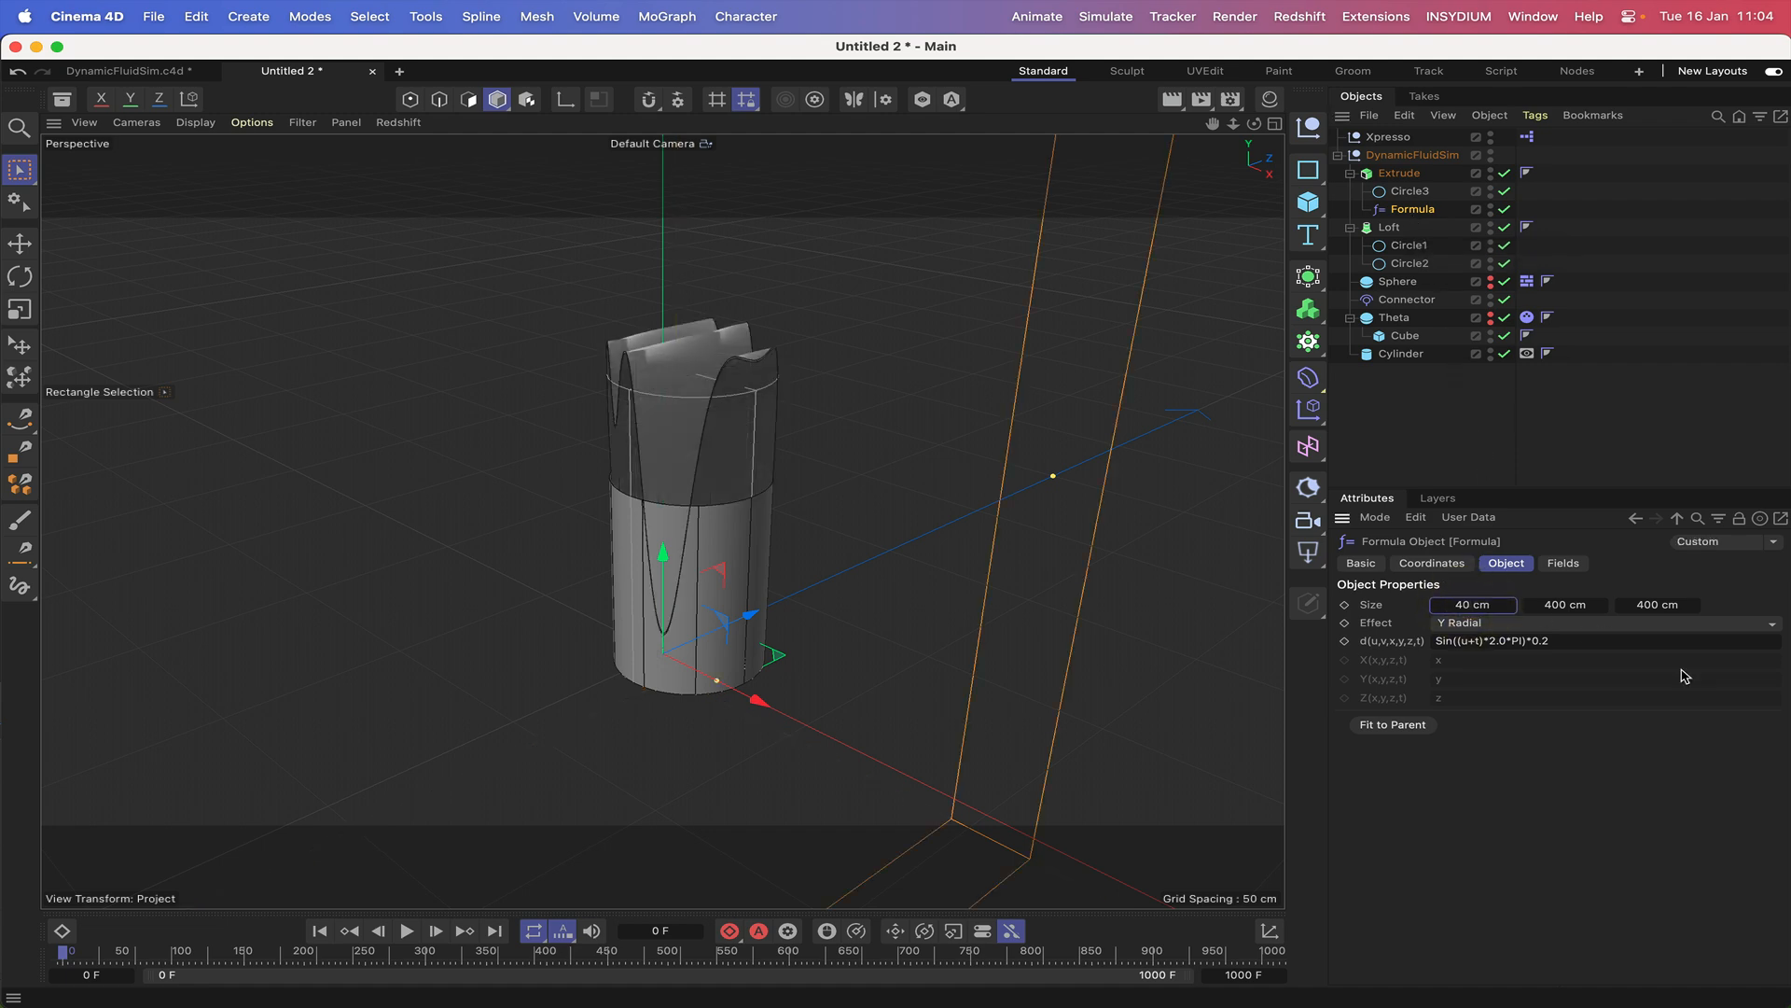
# Set the Formula deformer's Y size to 0 cm and Z size to 40 cm, and fit it to its parent.
pyautogui.click(1556, 603)
pyautogui.write('0')
pyautogui.press('Return')
pyautogui.click(1654, 604)
pyautogui.write('40')
pyautogui.press('Return')
pyautogui.click(1392, 724)
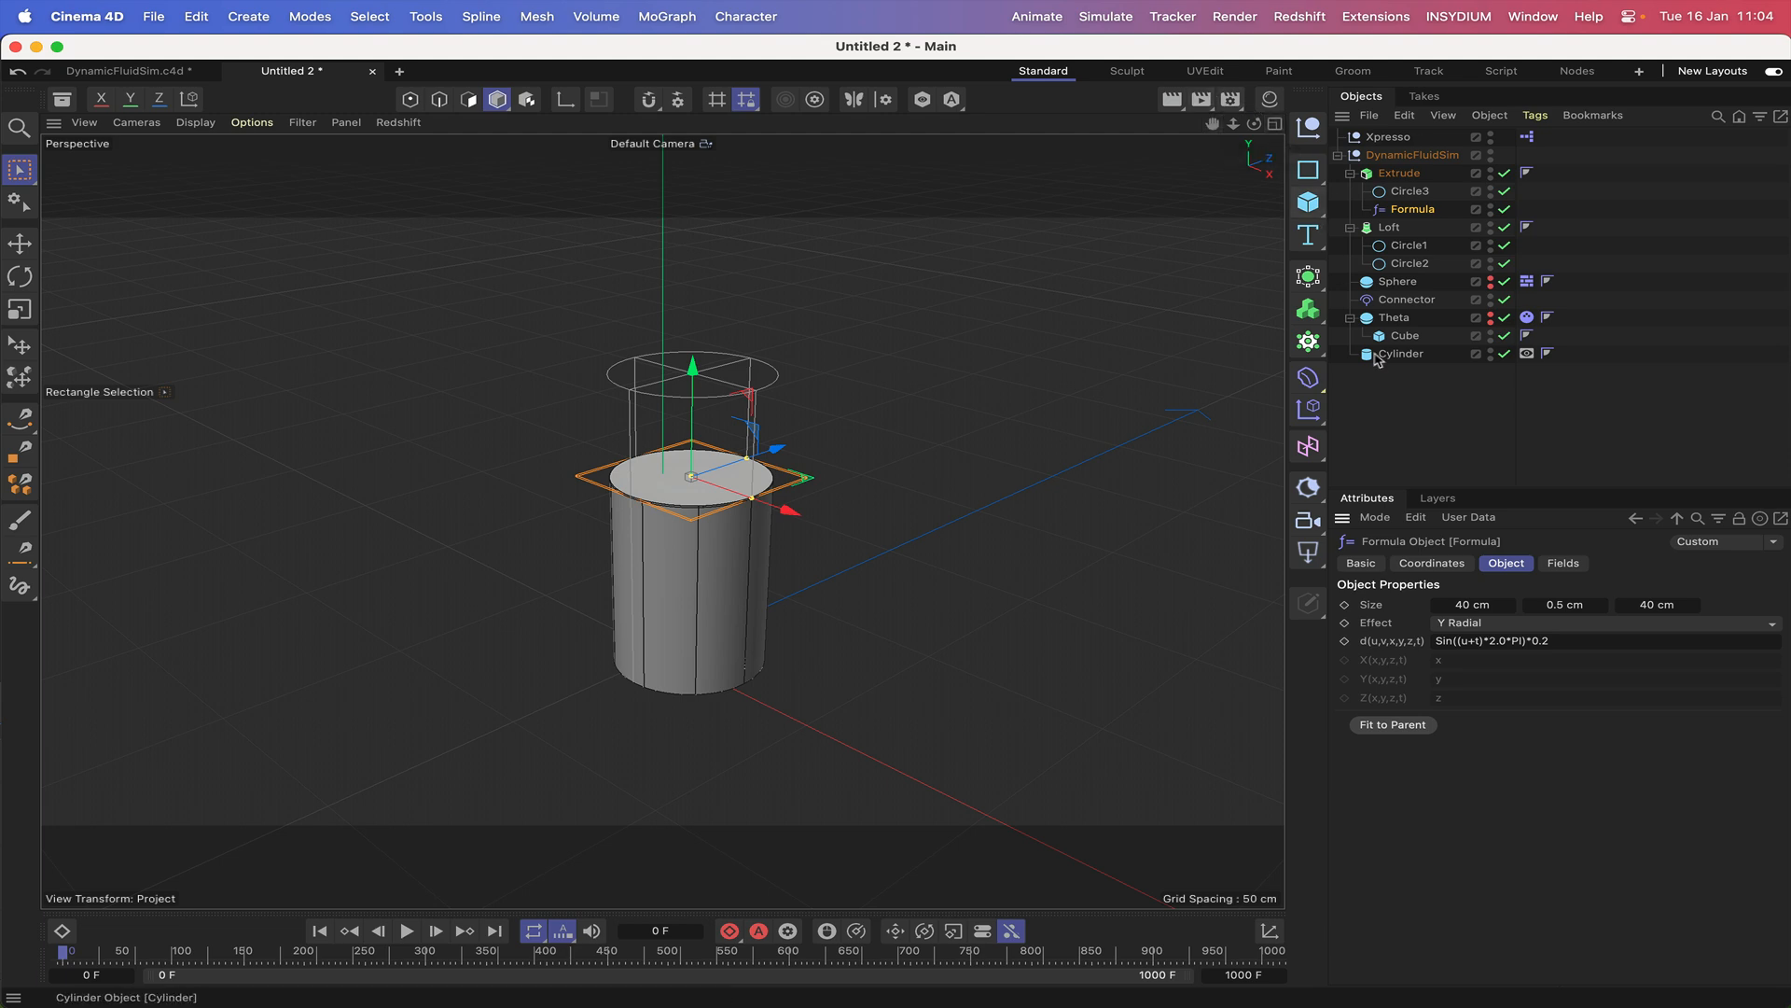
# Try the Cylindrical effect on the Formula deformer, and return the effect to Y Radial.
pyautogui.click(1471, 625)
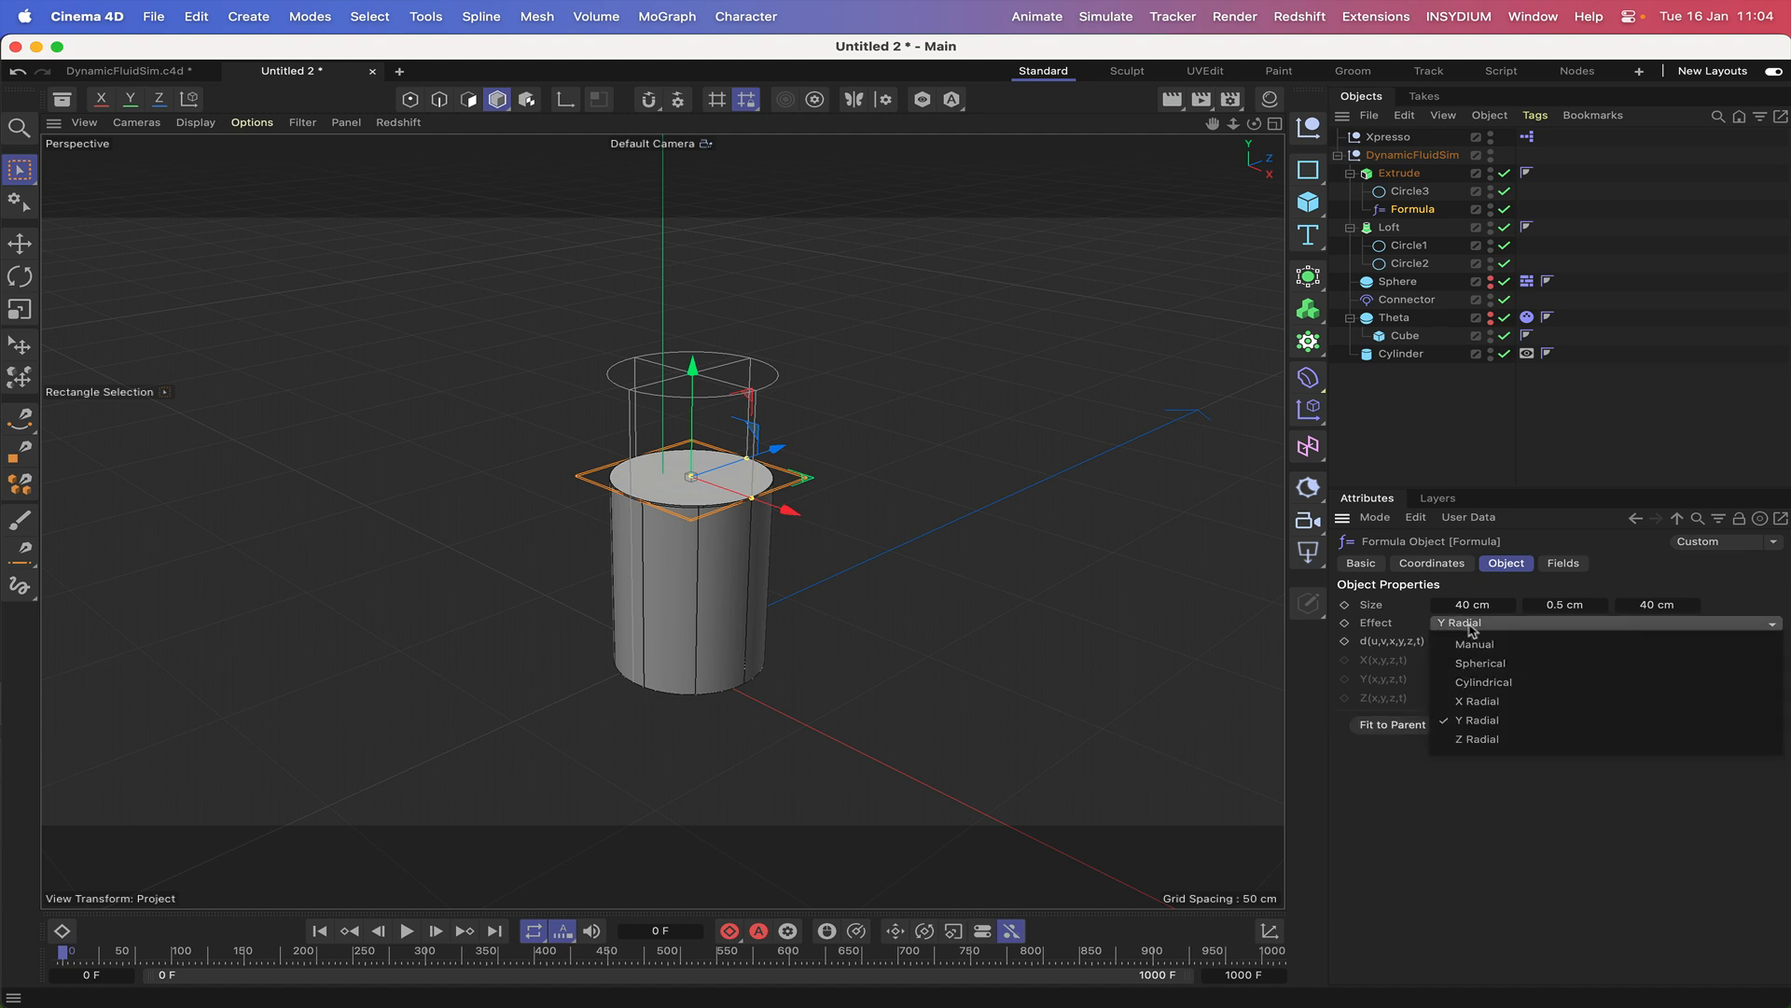
pyautogui.click(1483, 682)
pyautogui.click(1486, 626)
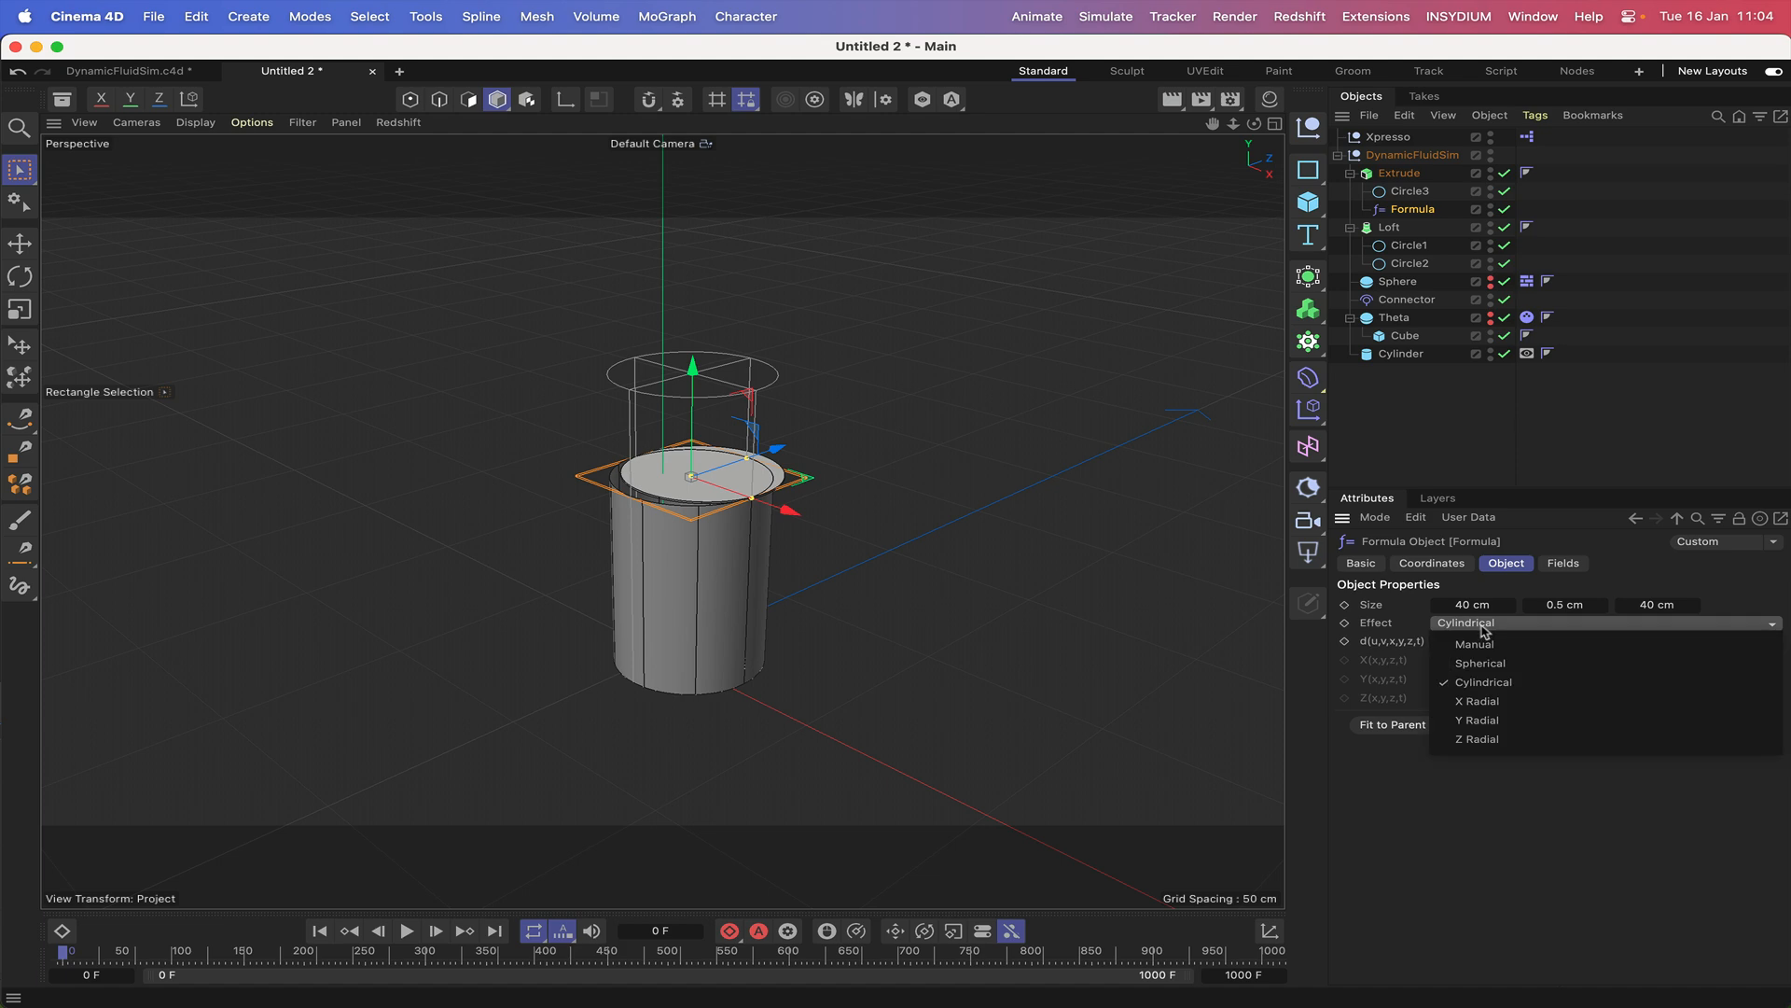
pyautogui.click(1483, 719)
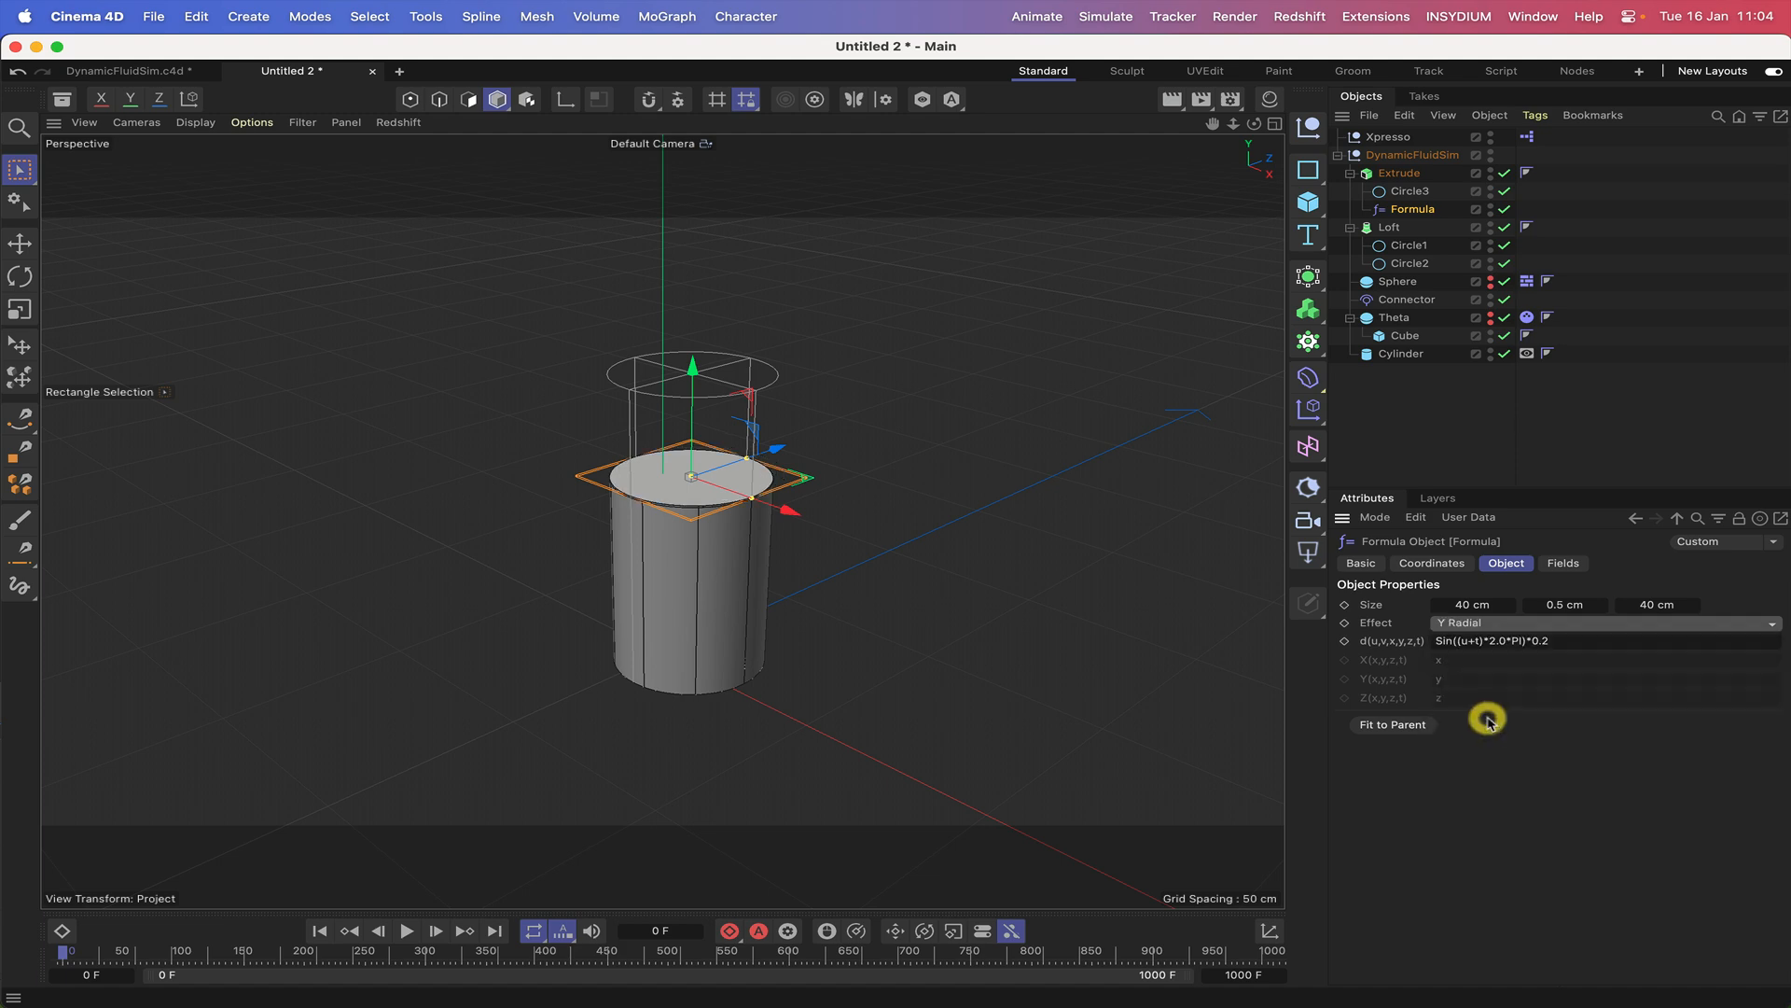
# Change the deformer's formula to Sin((u+t)*8.0*PI)*0.4 and show the viewport objects with Wireframe lines.
pyautogui.click(1496, 642)
pyautogui.press('BackSpace')
pyautogui.write('8')
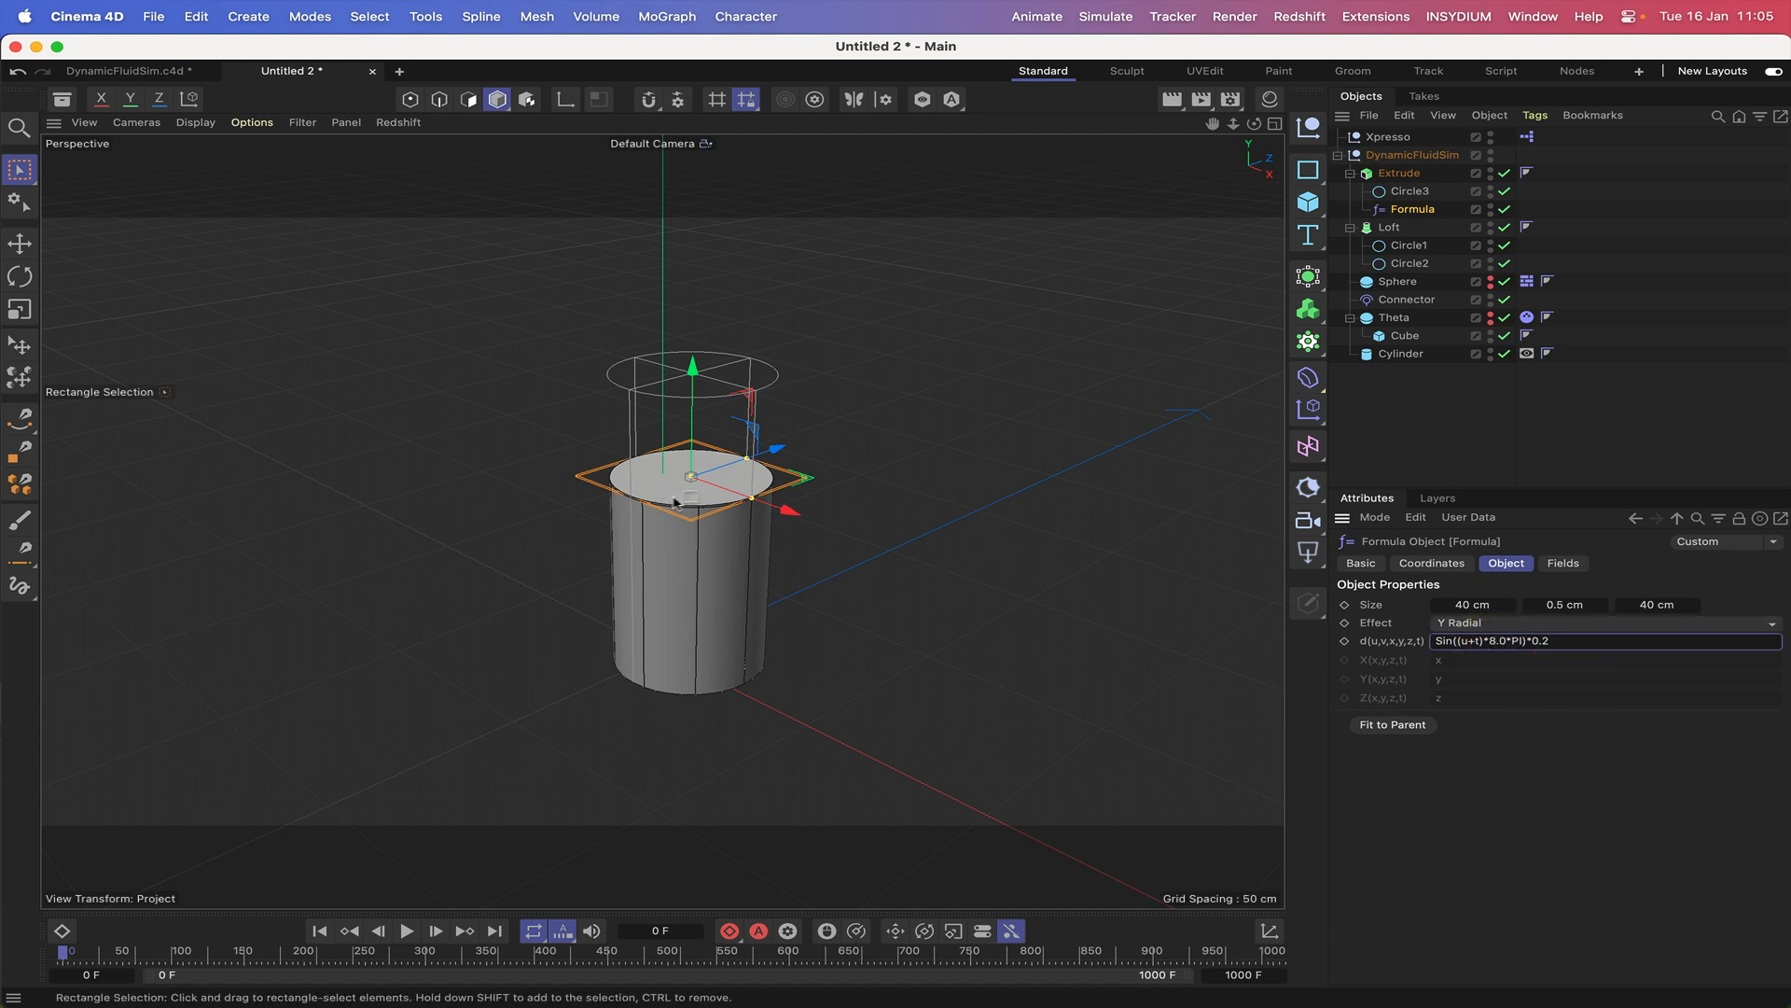
pyautogui.click(180, 124)
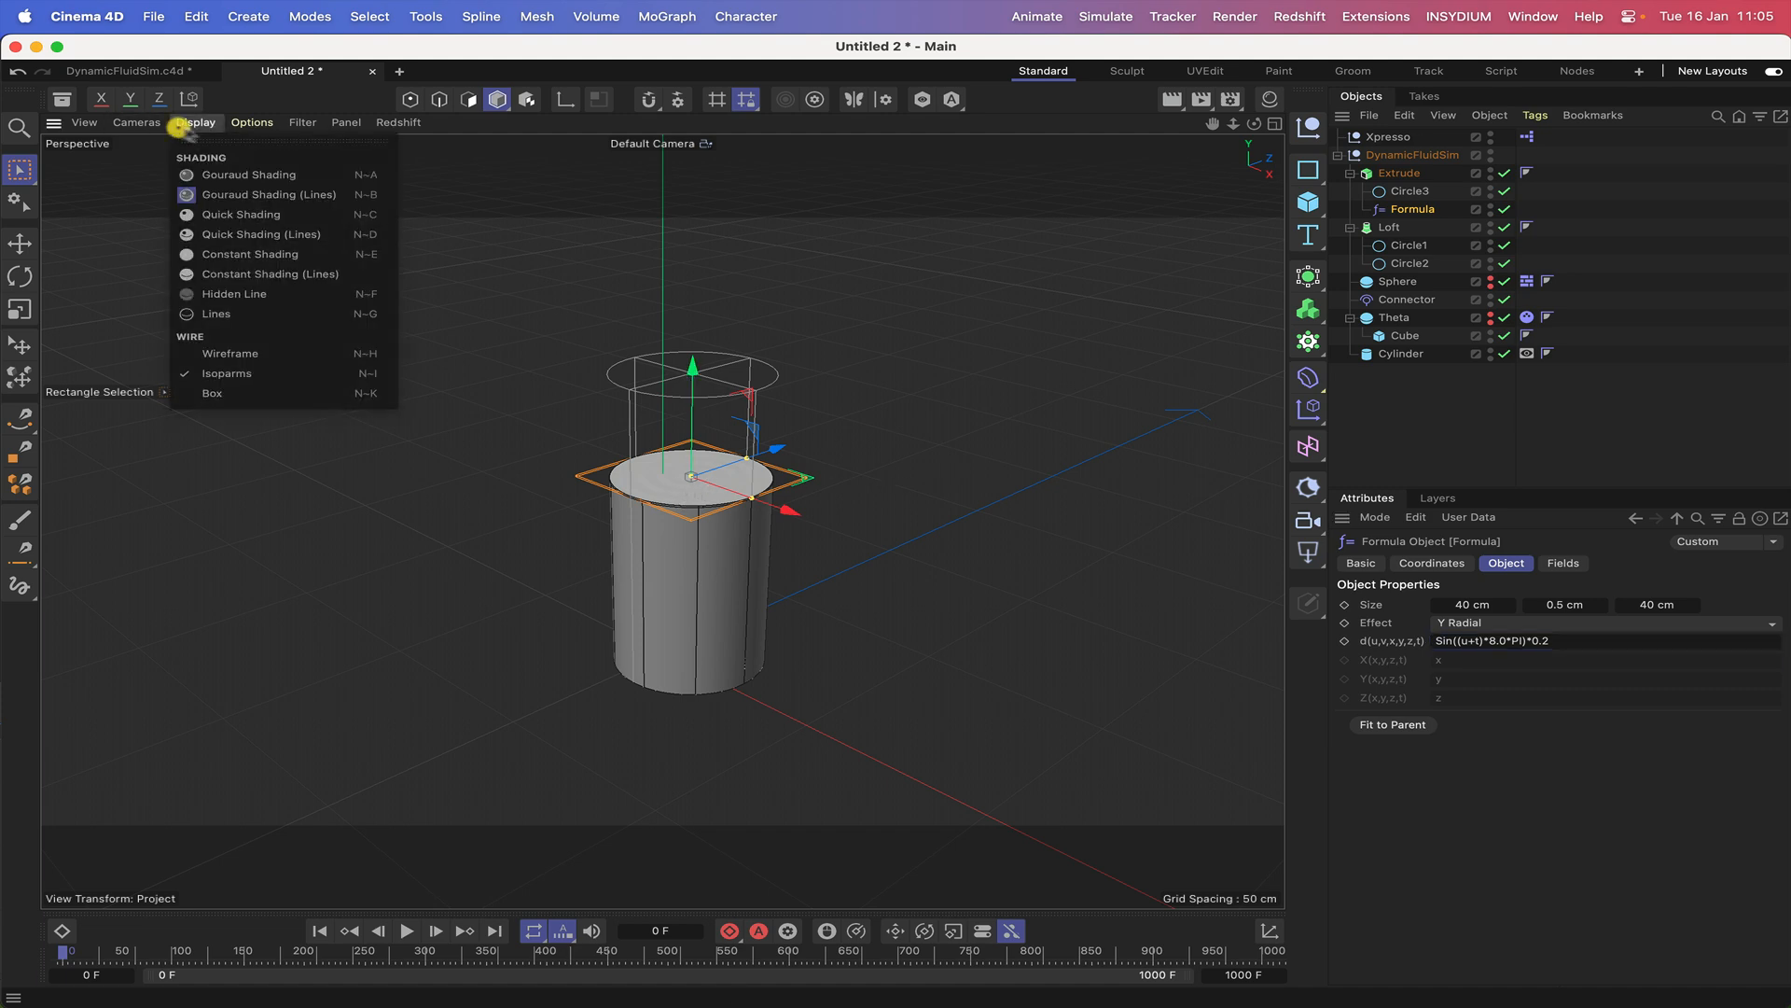
pyautogui.click(231, 352)
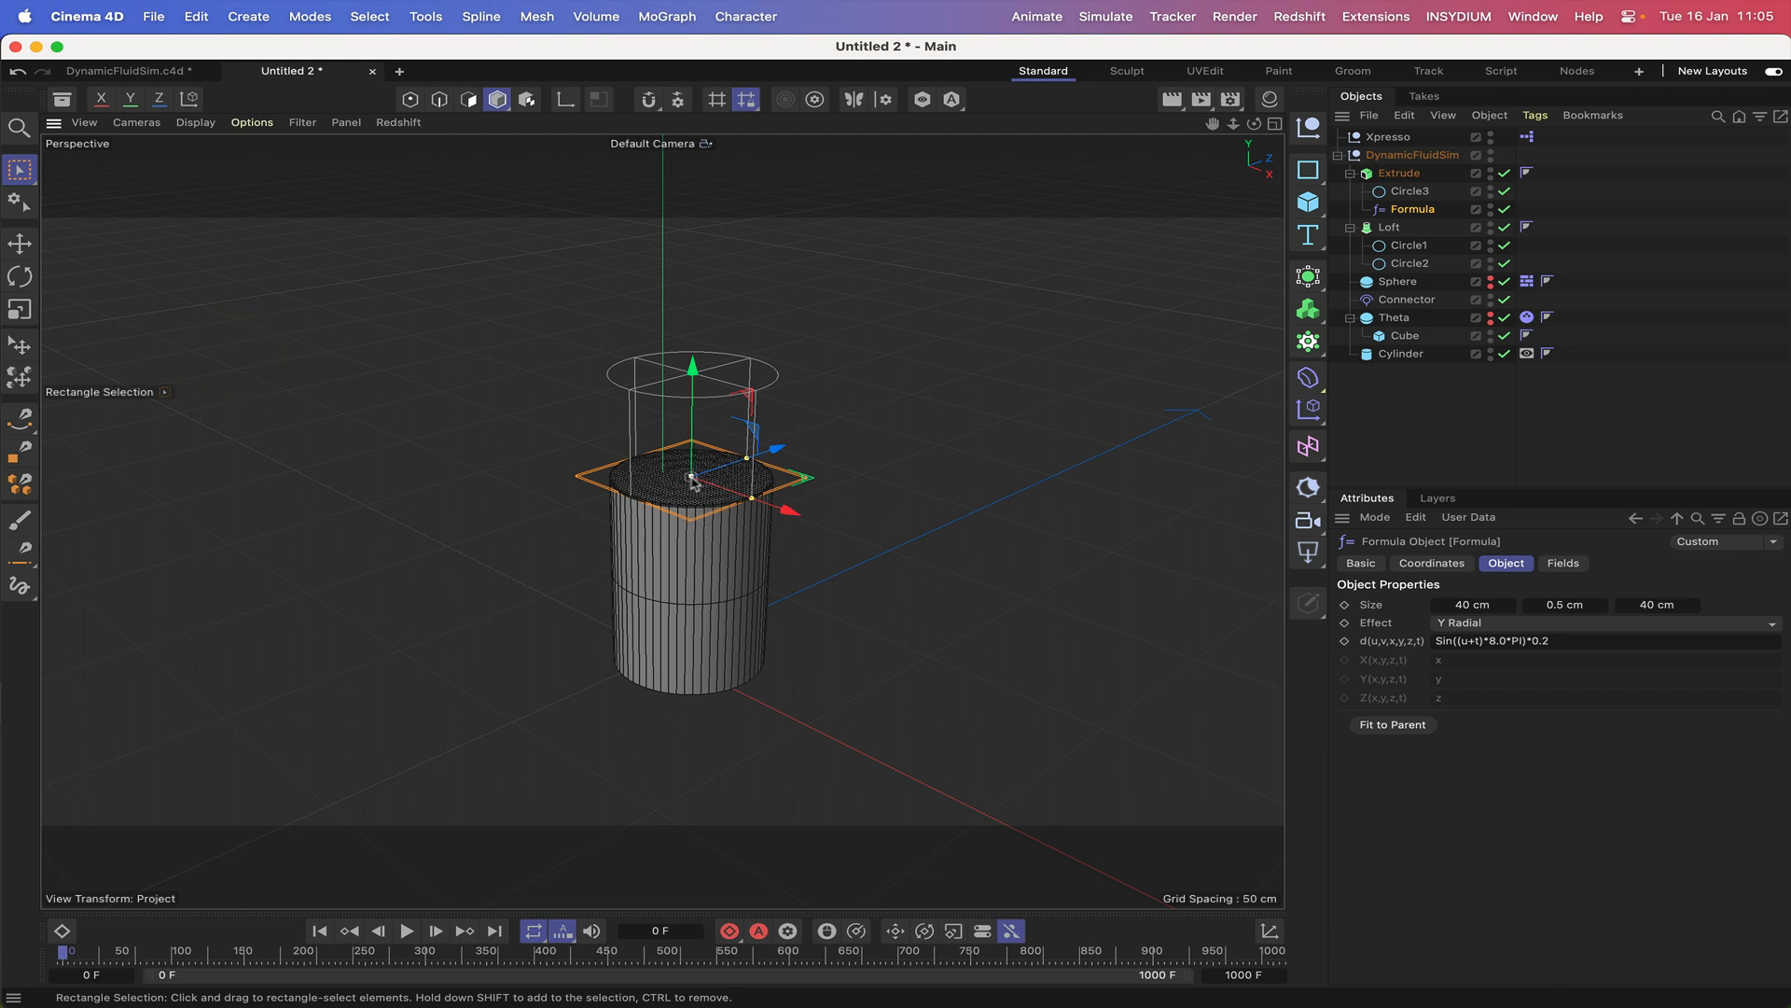
pyautogui.click(1567, 643)
pyautogui.press('BackSpace')
pyautogui.press('BackSpace')
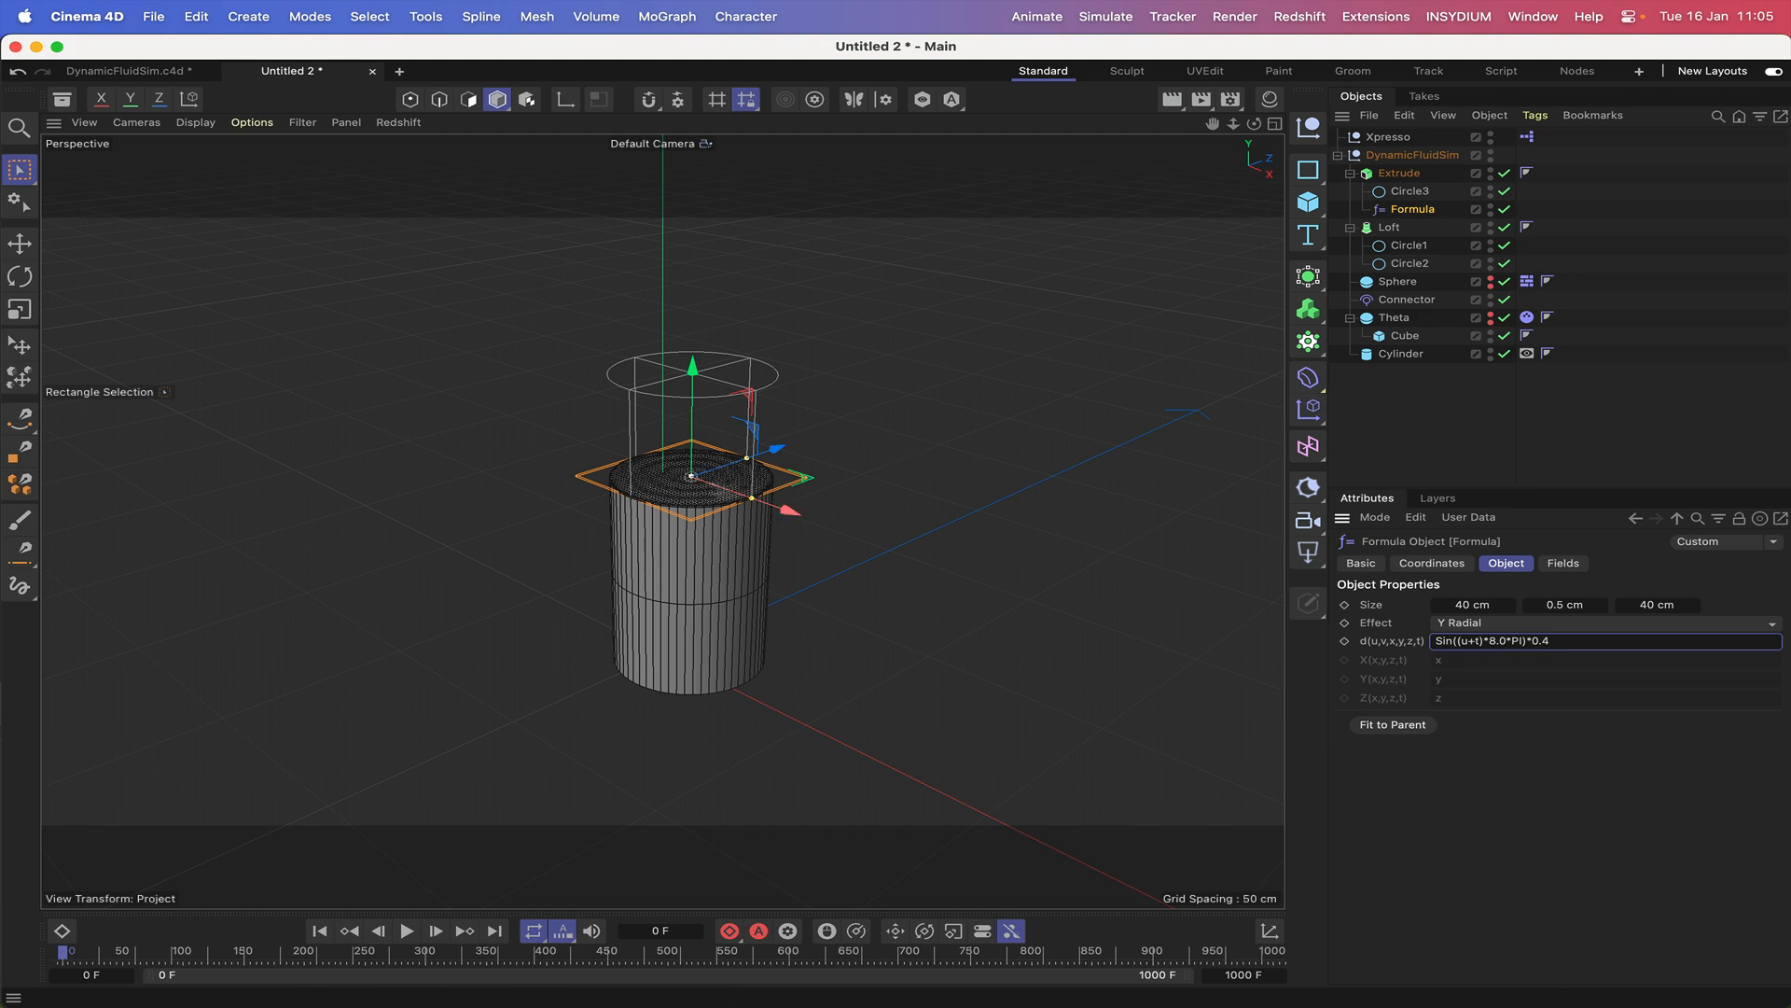
# Set the Formula deformer's Y size to 0 cm.
pyautogui.doubleClick(1565, 605)
pyautogui.write('0')
pyautogui.press('Return')
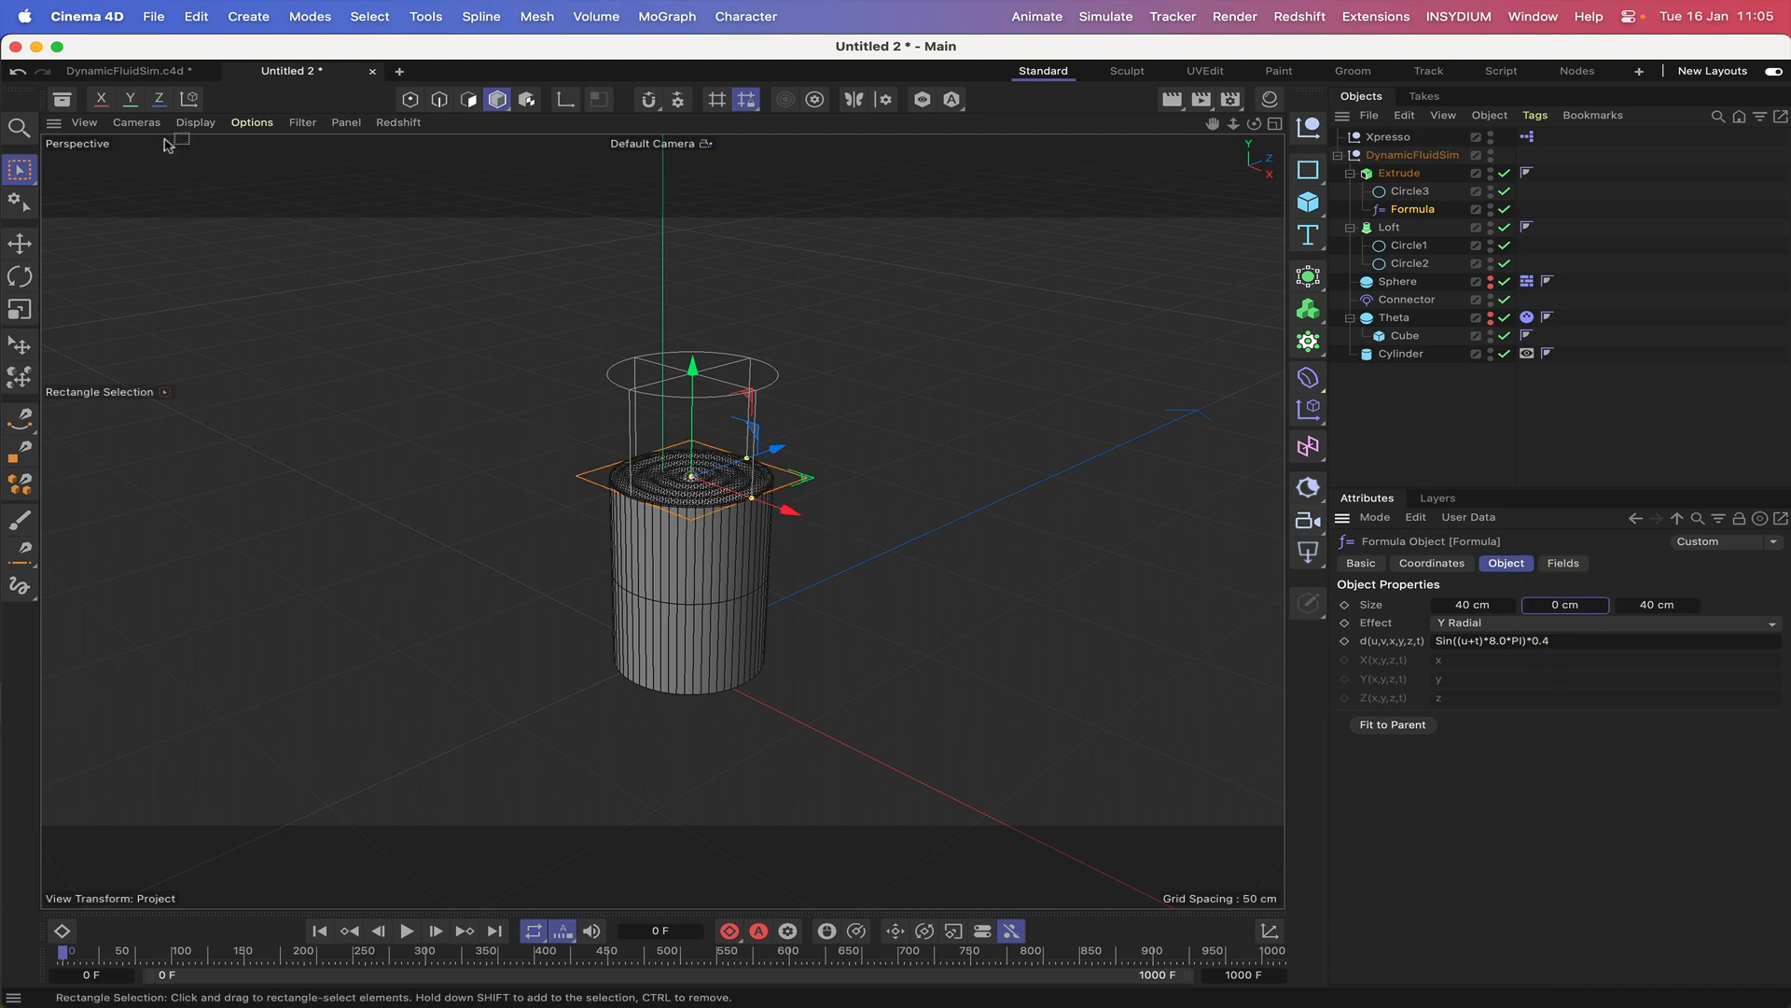
# Switch the viewport display back to Isoparms and restore the deformer's formula to Sin((u+t)*2.0*PI)*0.2.
pyautogui.click(195, 122)
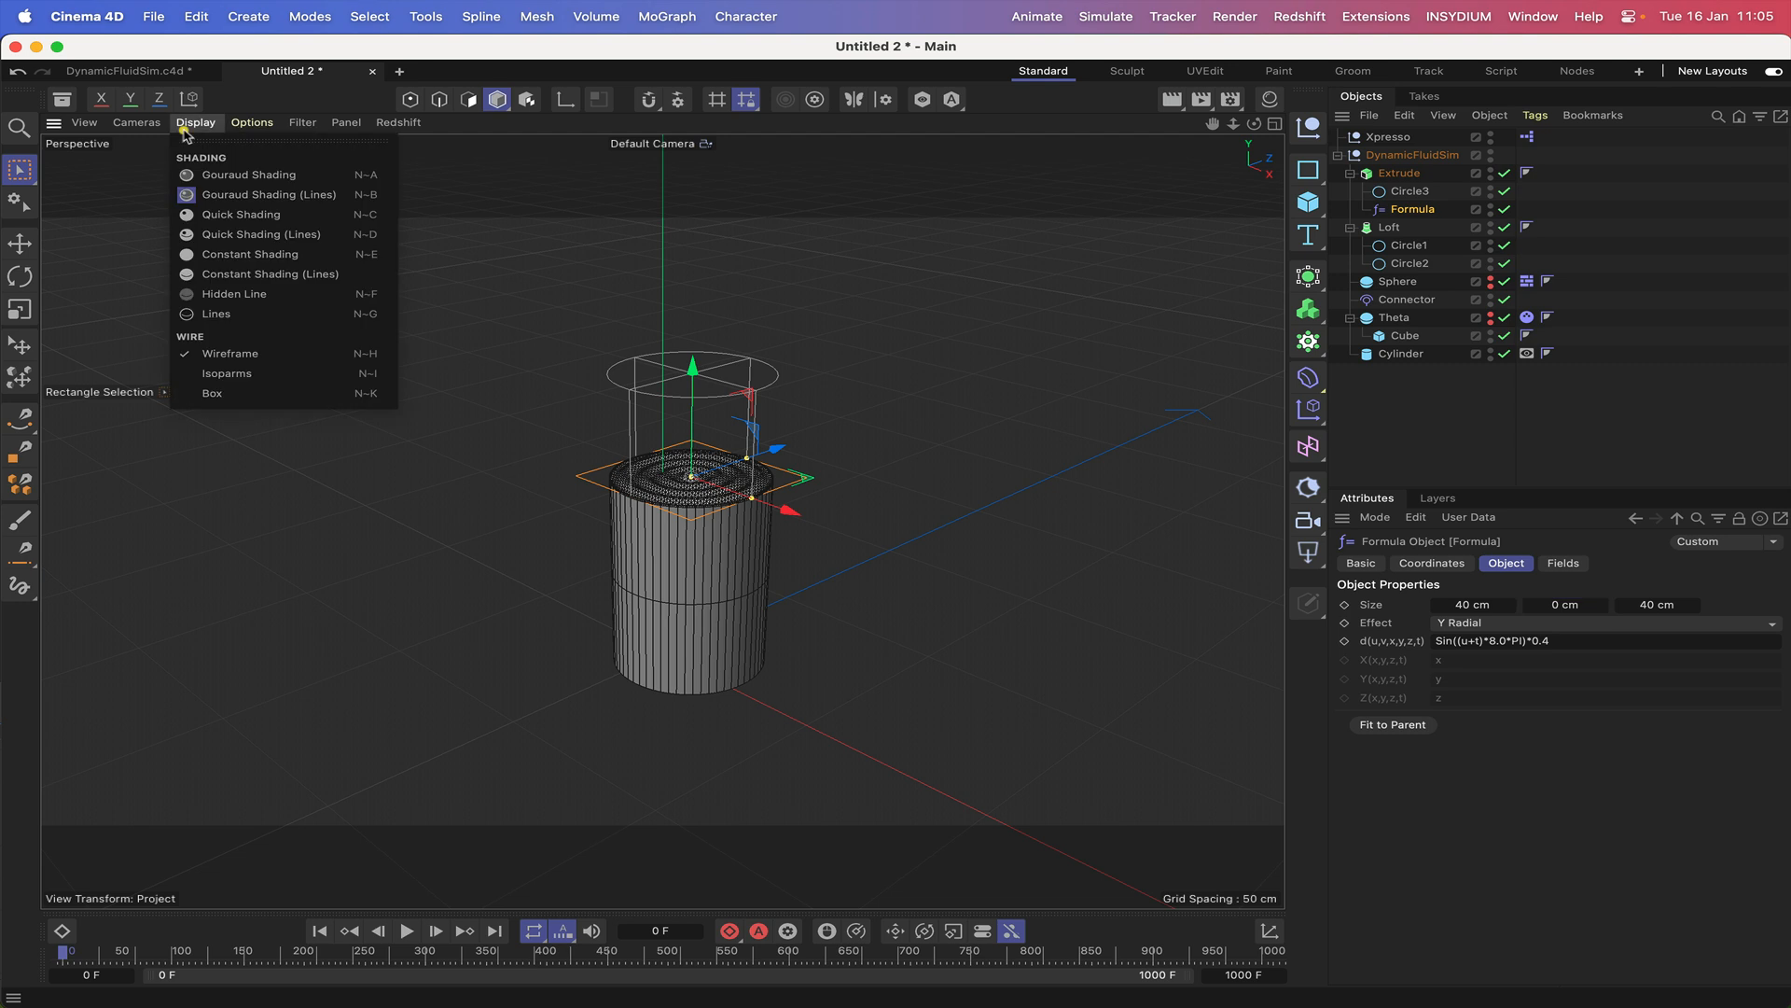
pyautogui.click(230, 375)
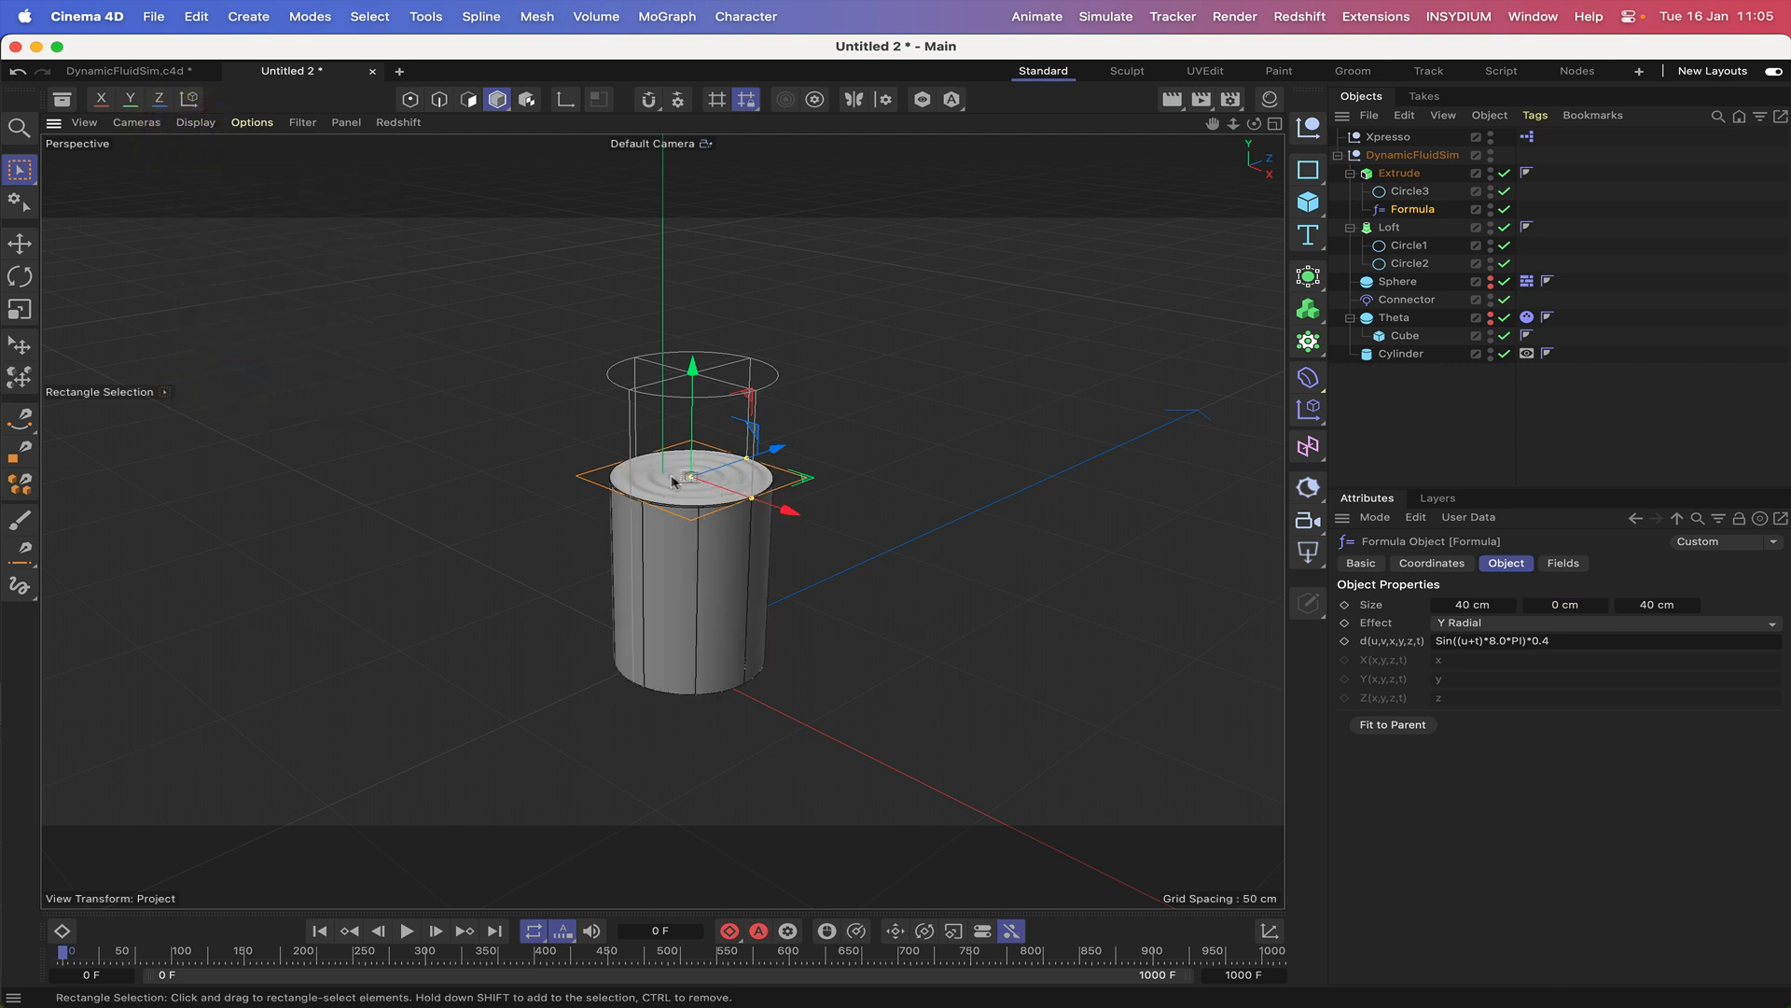
pyautogui.doubleClick(1502, 641)
pyautogui.write('2')
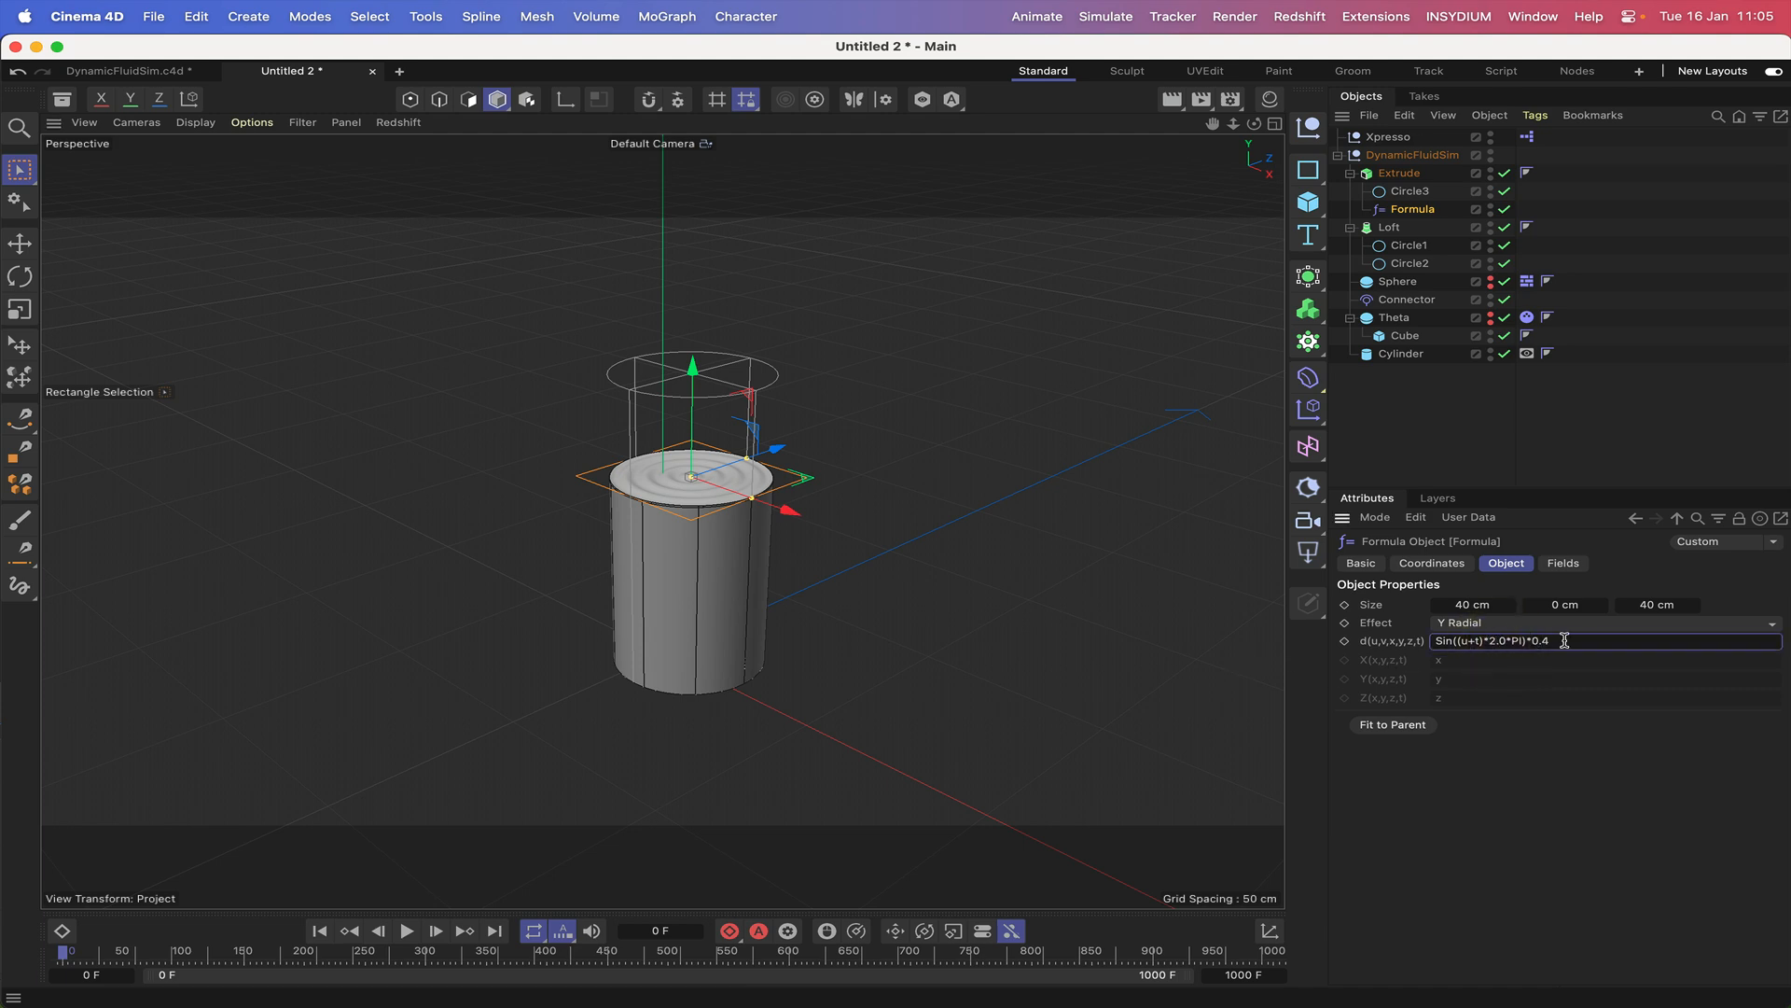
pyautogui.press('BackSpace')
pyautogui.write('2')
# Play the animation to check the ripples on the liquid surface, stop it, and return to the first frame.
pyautogui.click(406, 931)
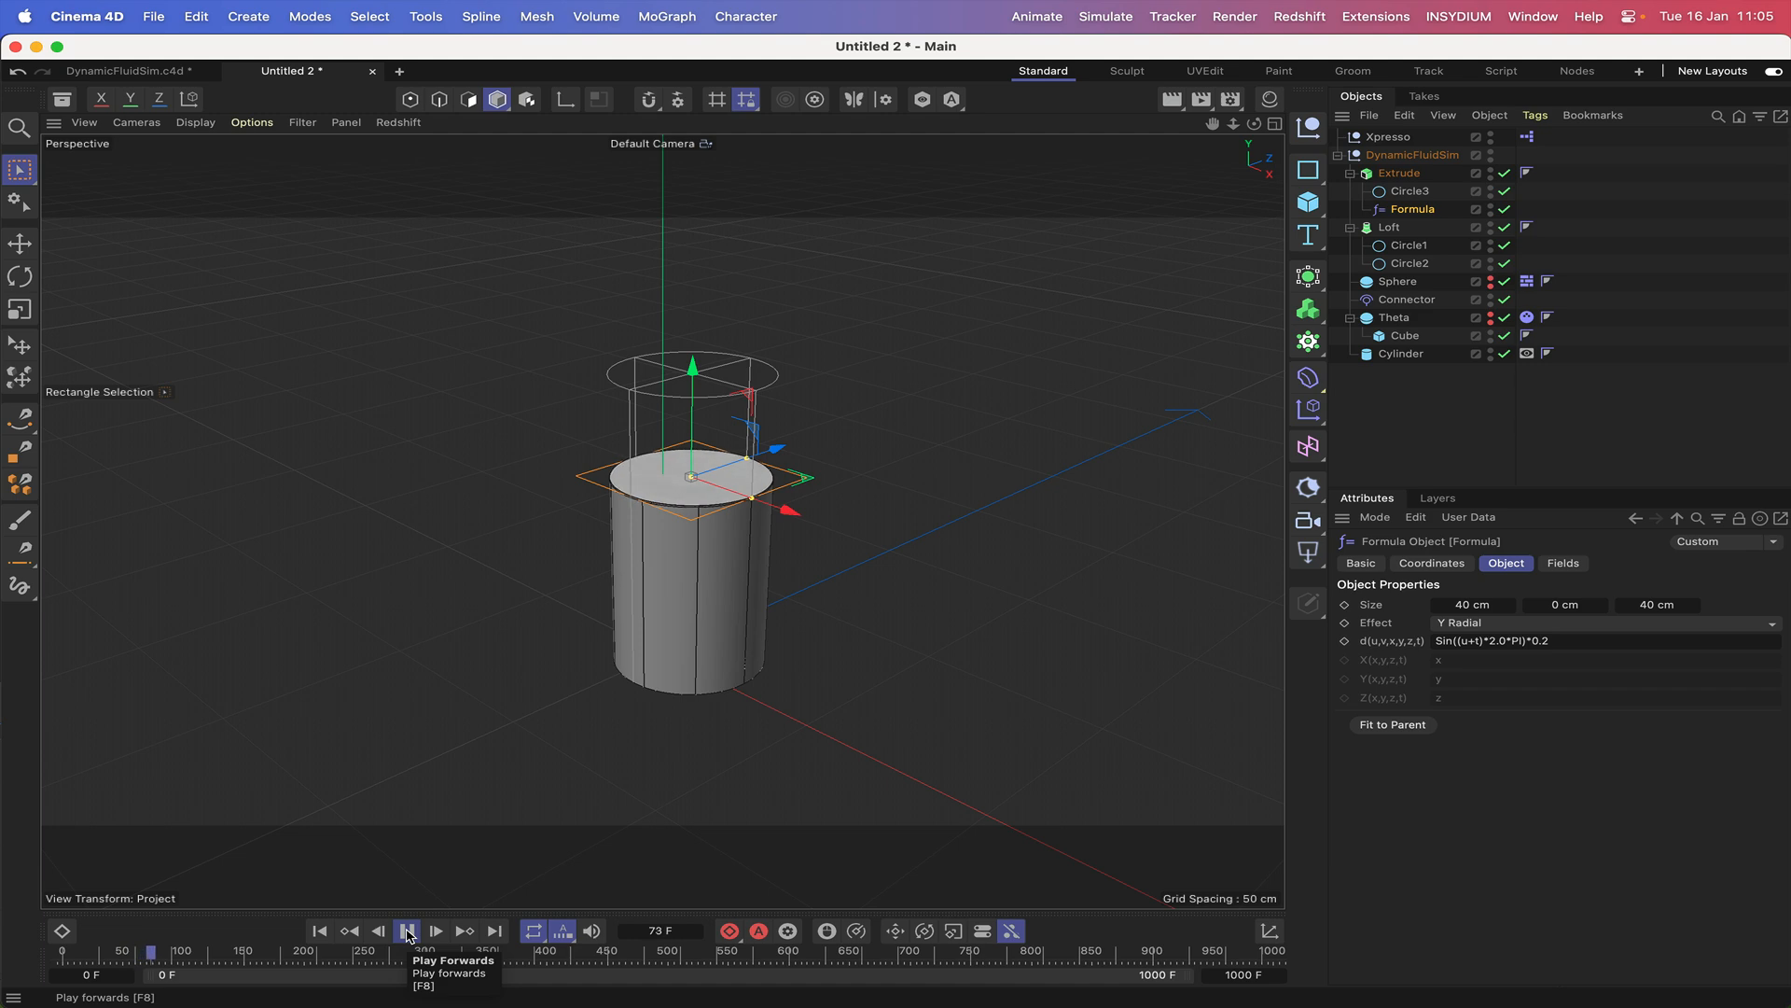
pyautogui.click(406, 931)
pyautogui.click(319, 931)
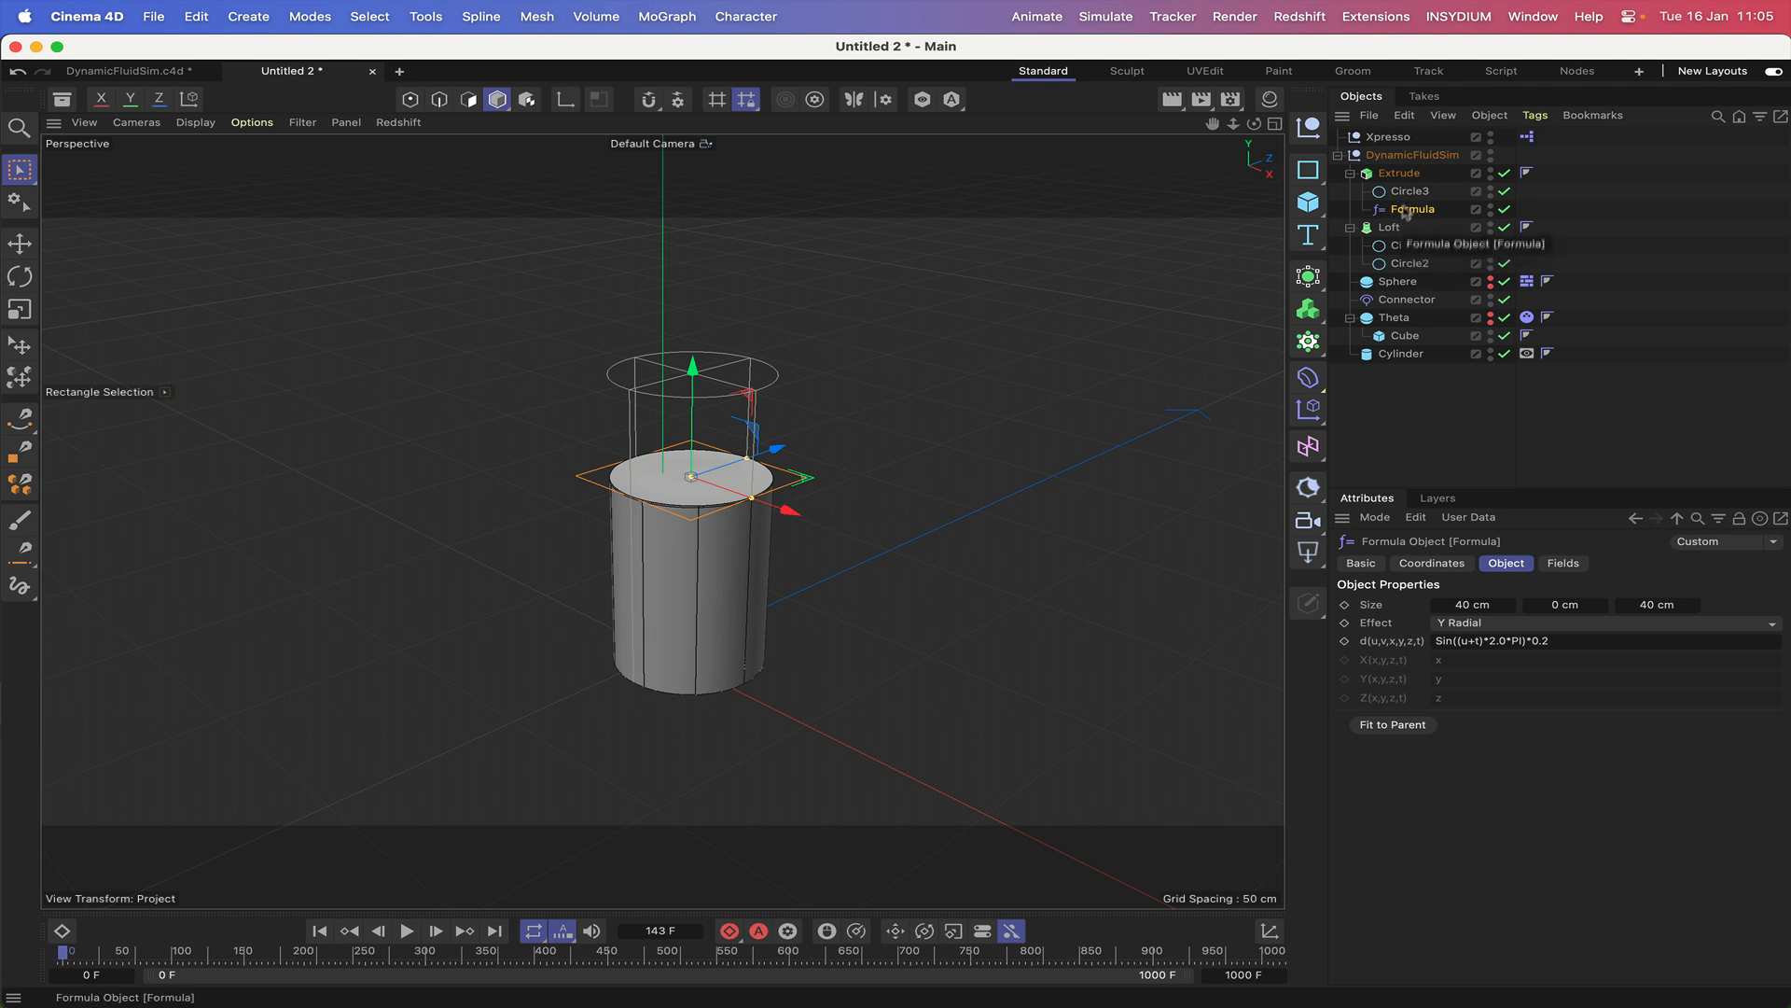
# Add a Shader effector and place it inside the Extrude object, below the Formula deformer.
pyautogui.click(1310, 410)
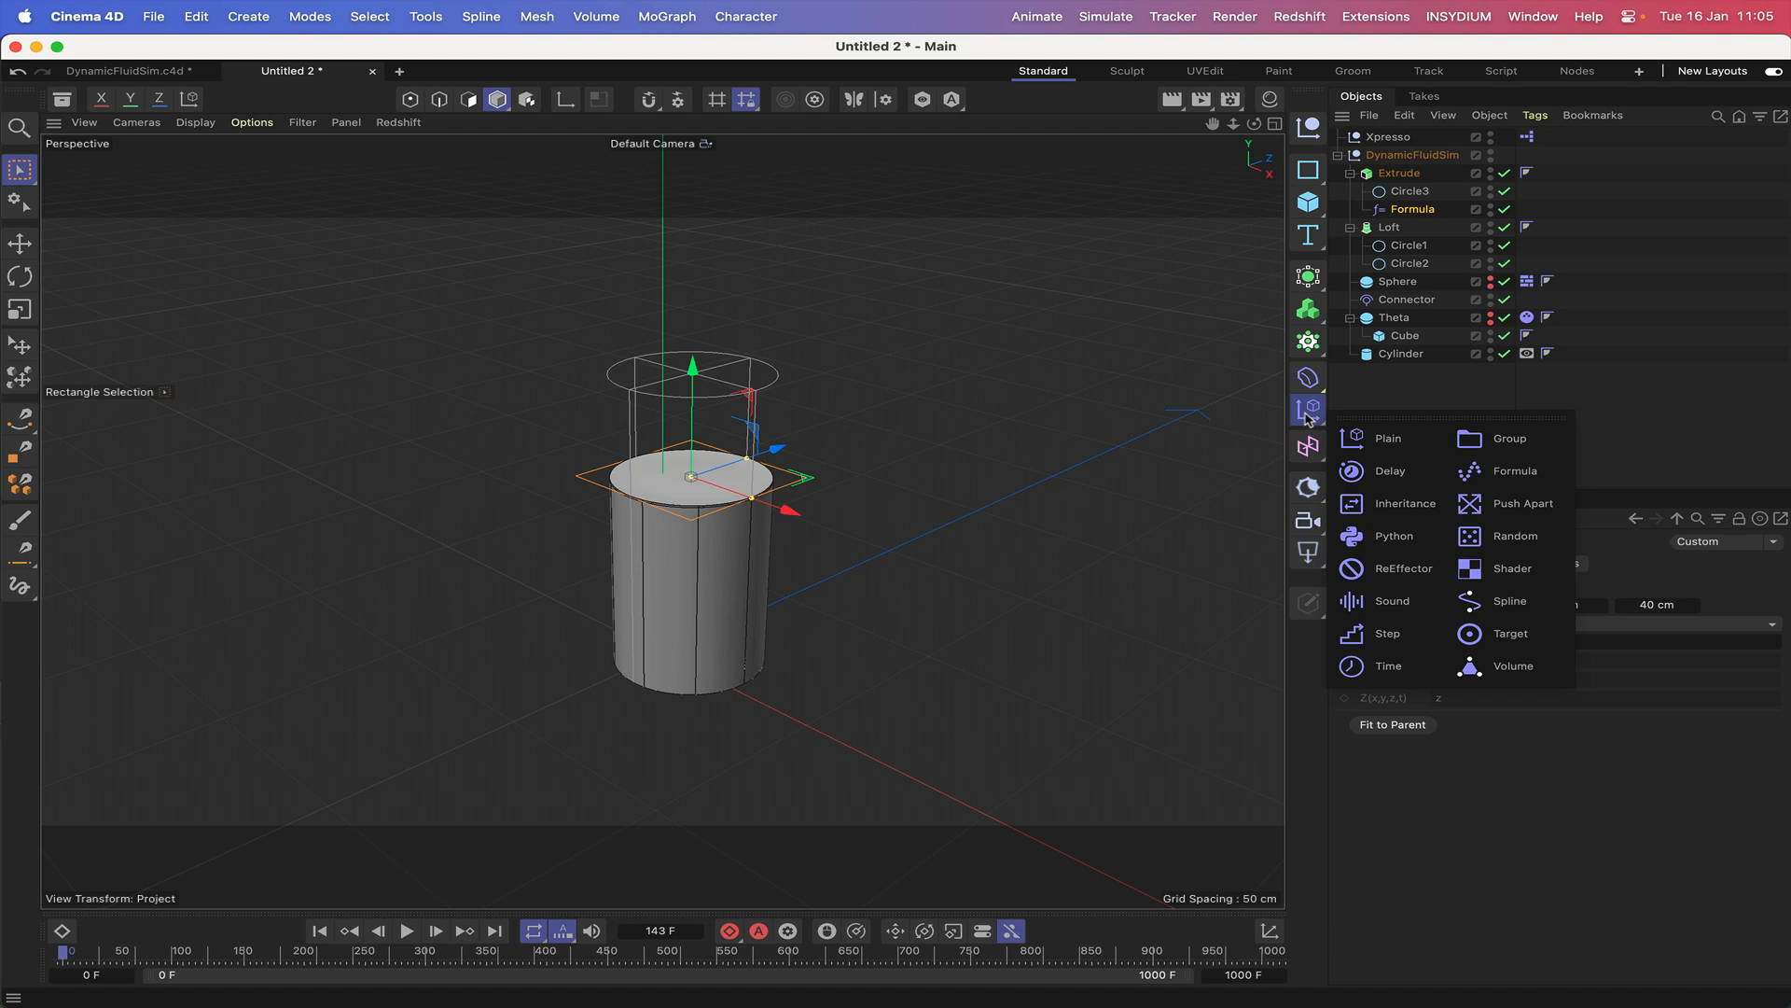
pyautogui.click(1498, 565)
pyautogui.moveTo(1385, 138); pyautogui.dragTo(1424, 238)
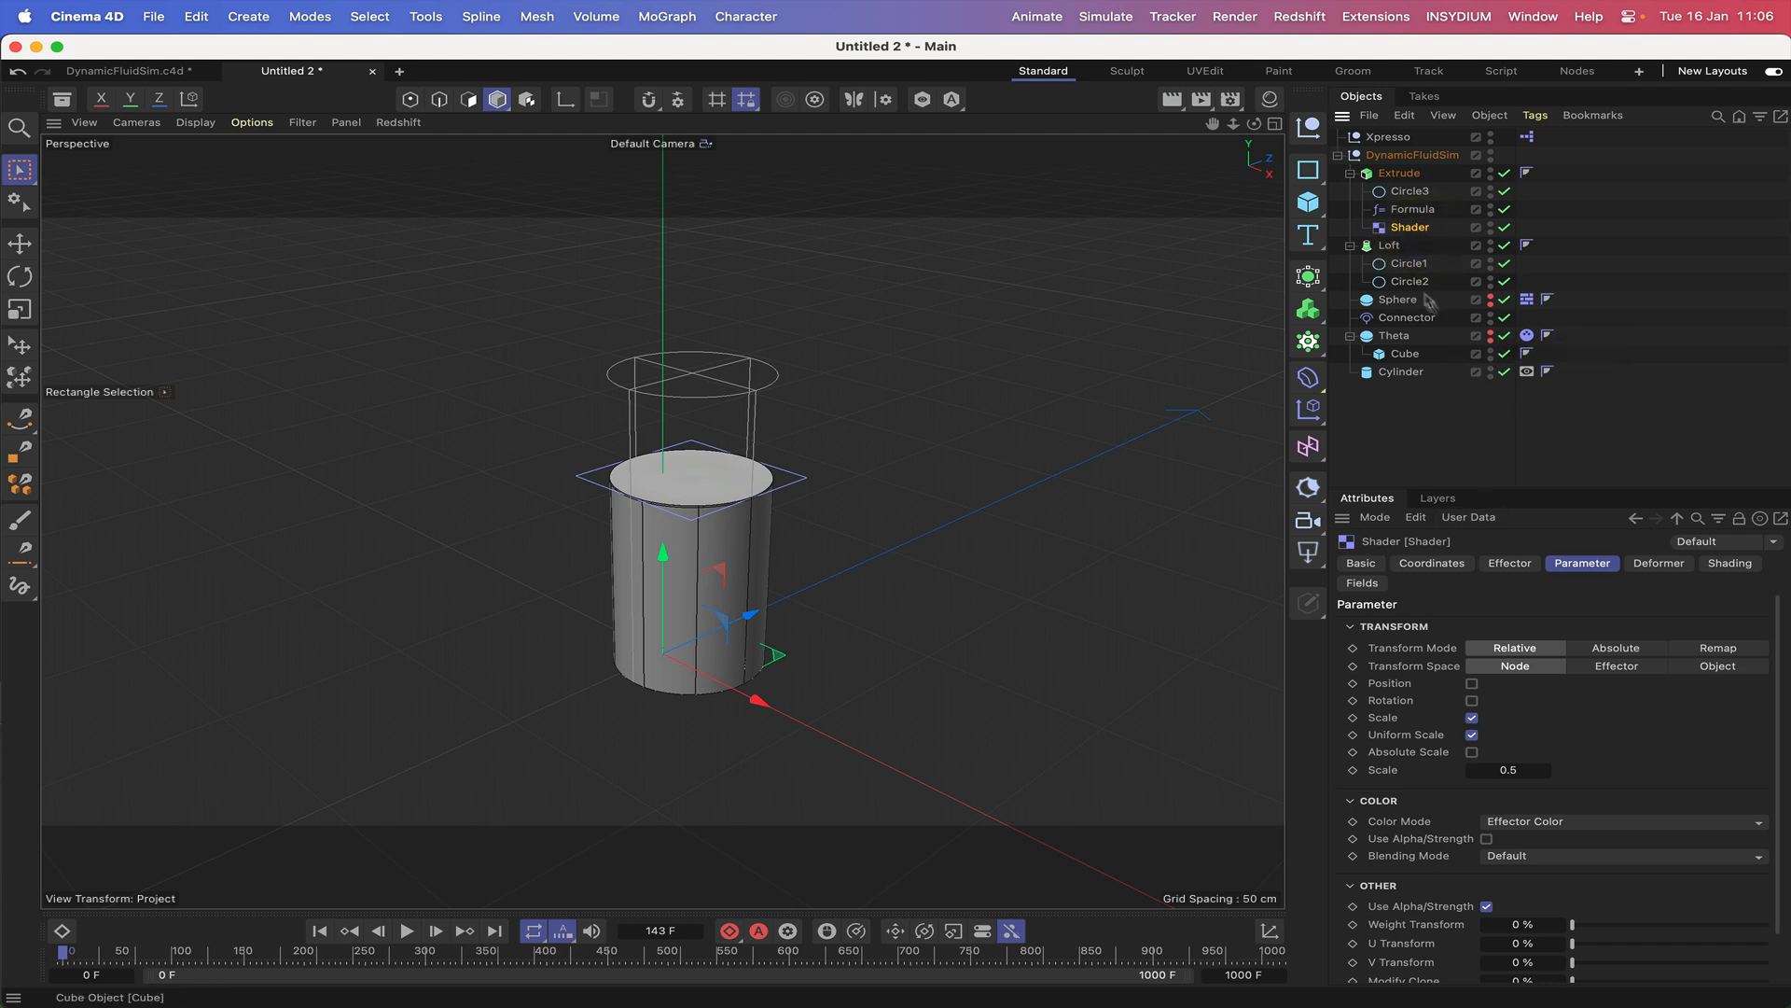
# Set the Shader effector's X, Y and Z position coordinates to 0 cm.
pyautogui.click(1432, 563)
pyautogui.click(1466, 645)
pyautogui.write('0')
pyautogui.press('Return')
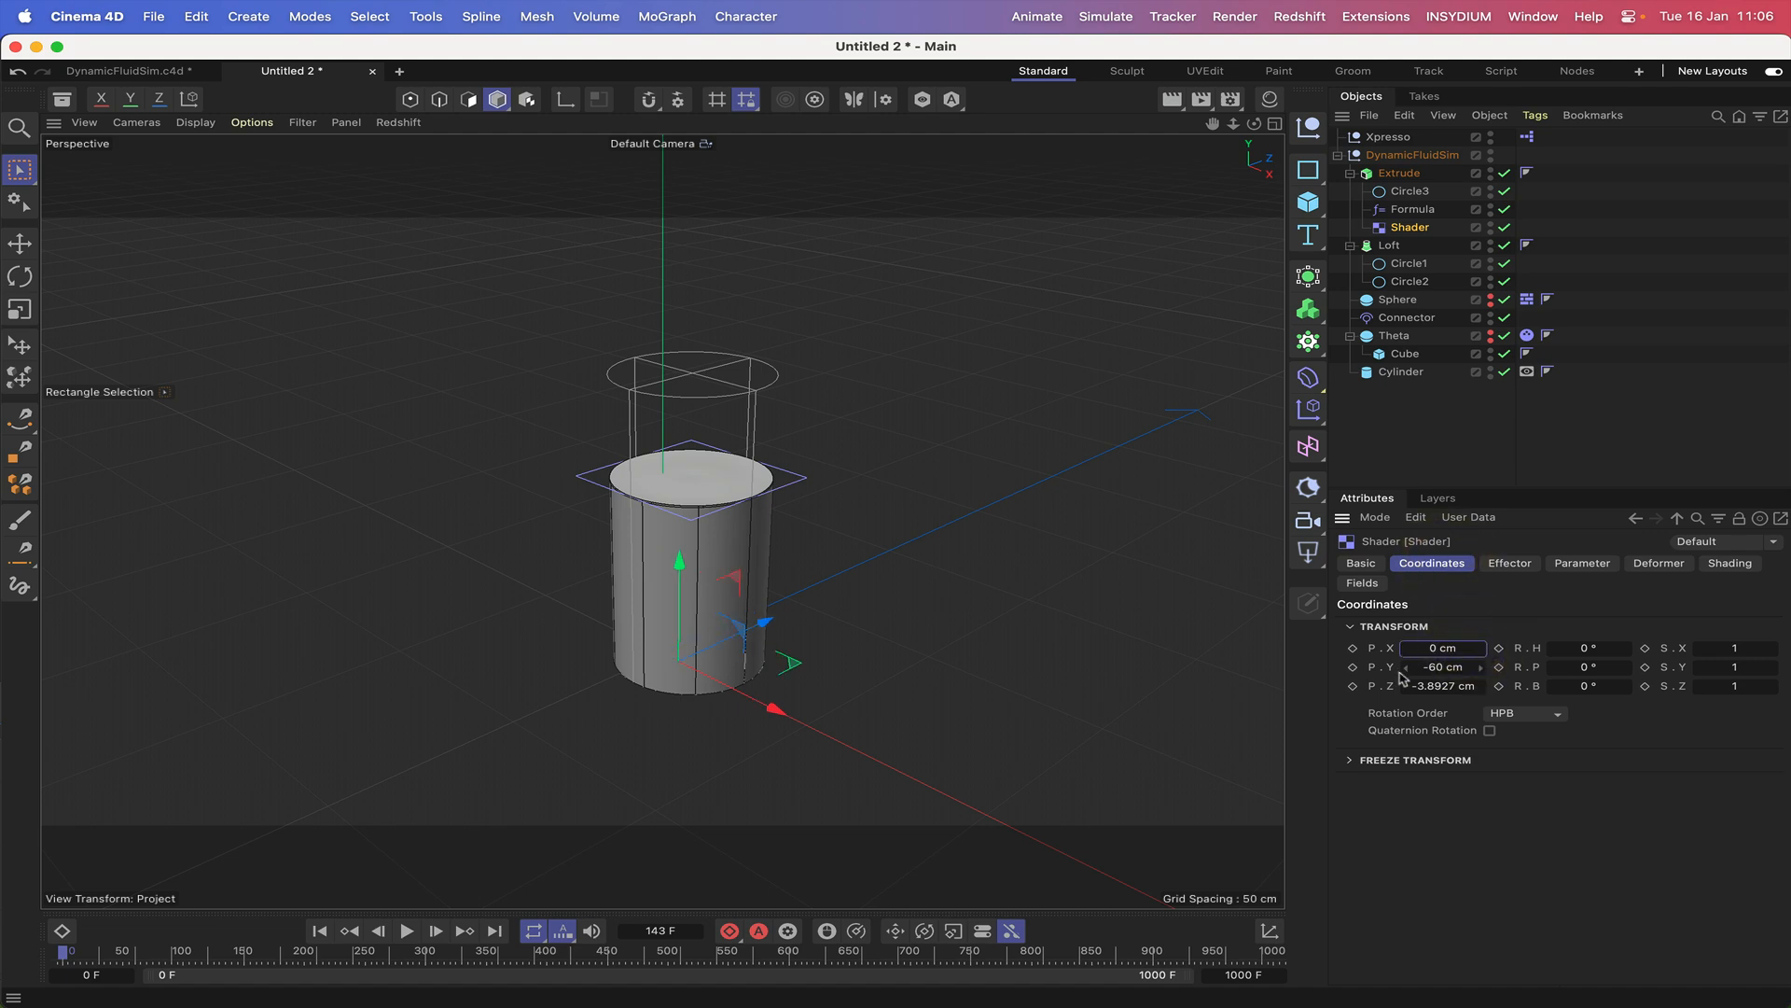
pyautogui.click(1442, 667)
pyautogui.write('0')
pyautogui.press('Return')
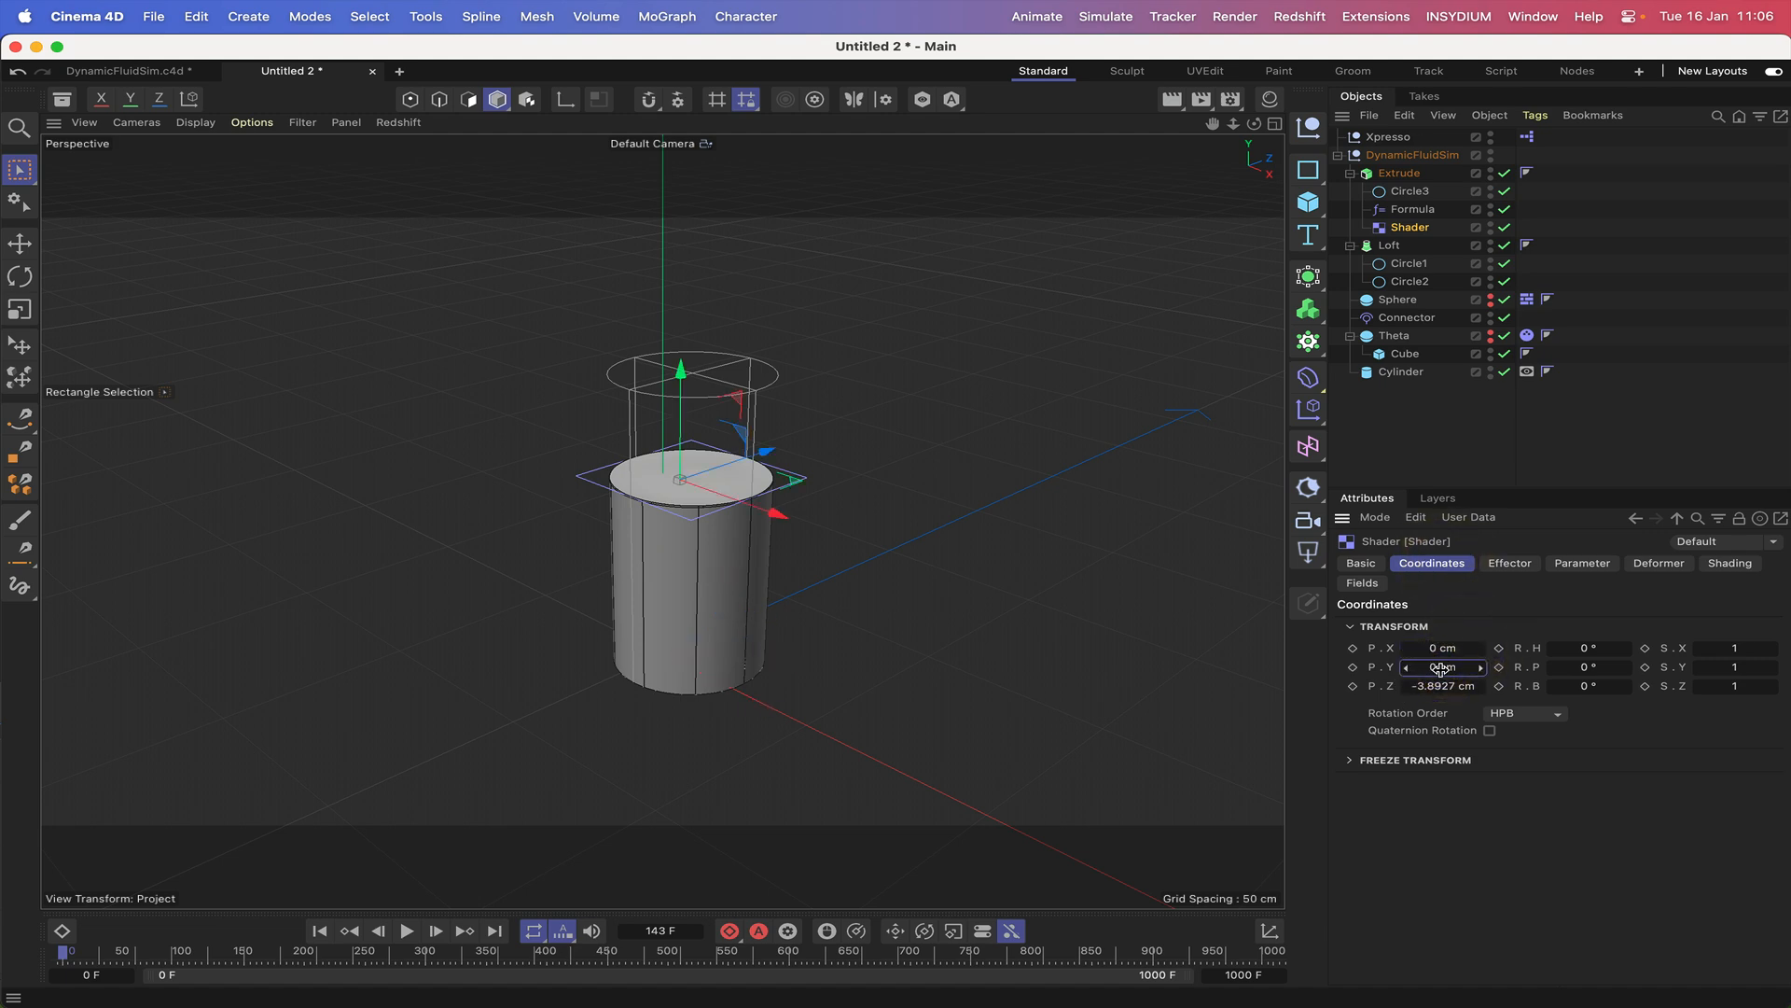
pyautogui.click(1448, 686)
pyautogui.write('0')
pyautogui.press('Return')
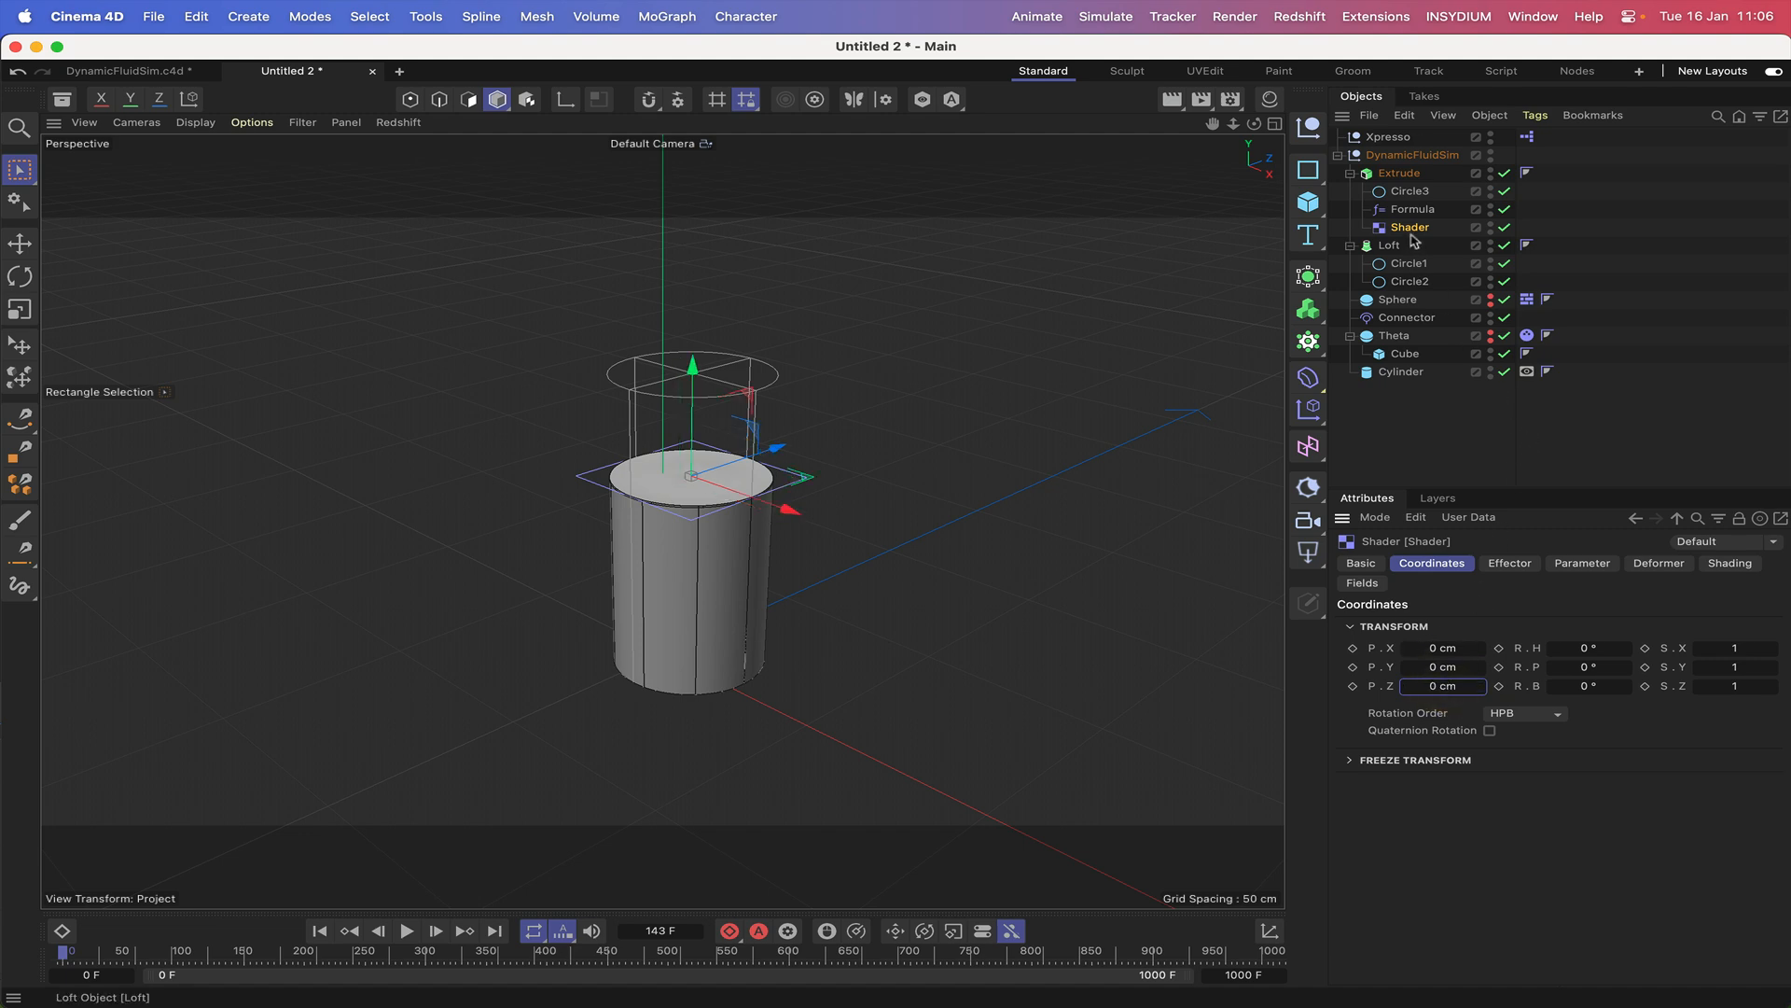
# Disable Scale and enable Position in the Shader effector's transform parameters, and open the Y position value for editing.
pyautogui.click(1512, 564)
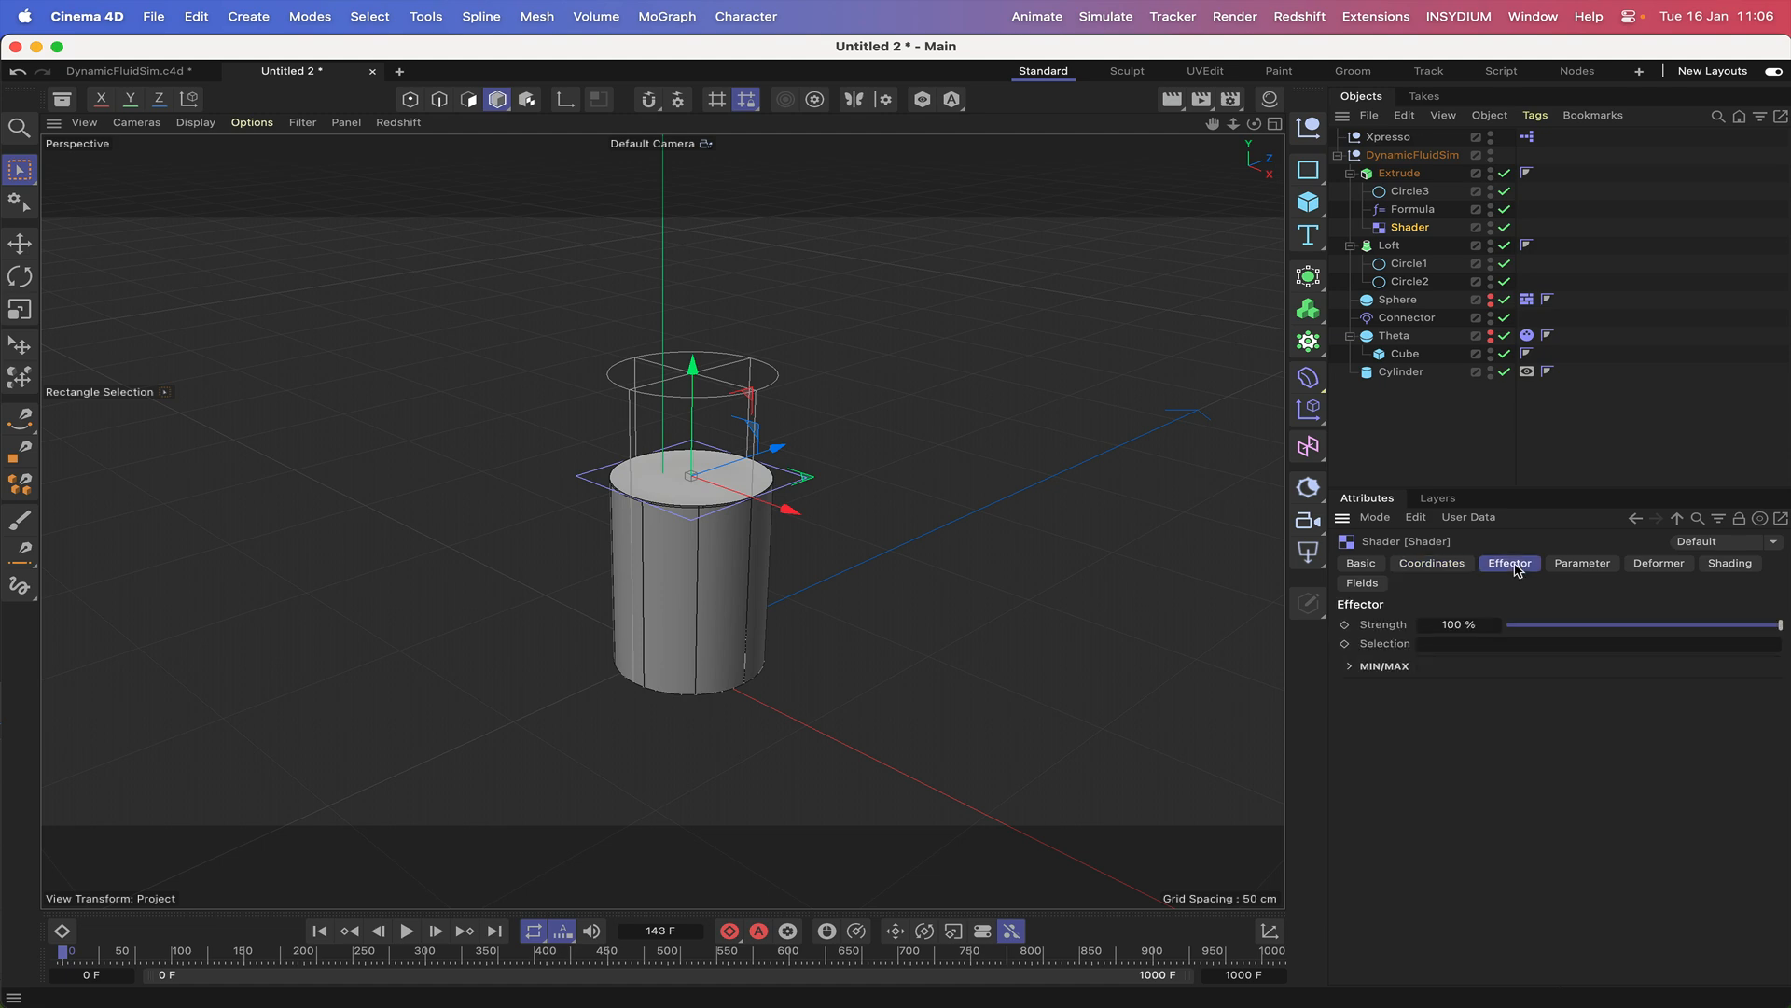
pyautogui.click(1566, 566)
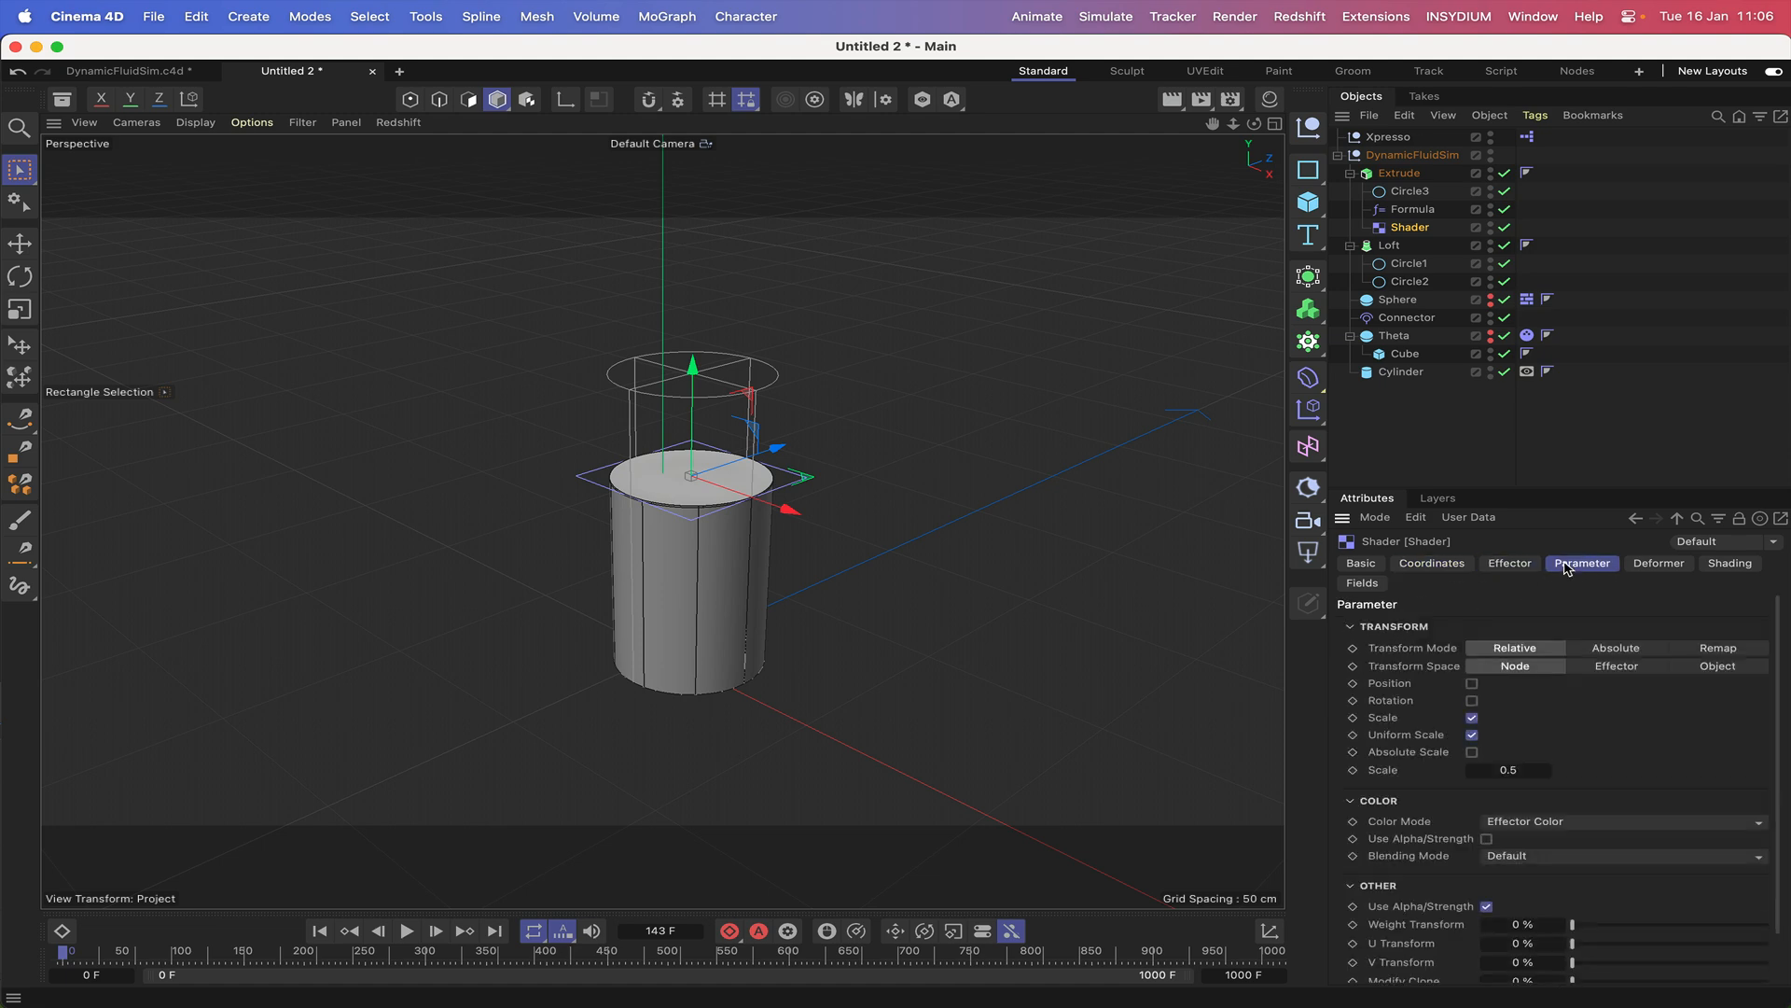
pyautogui.click(1473, 720)
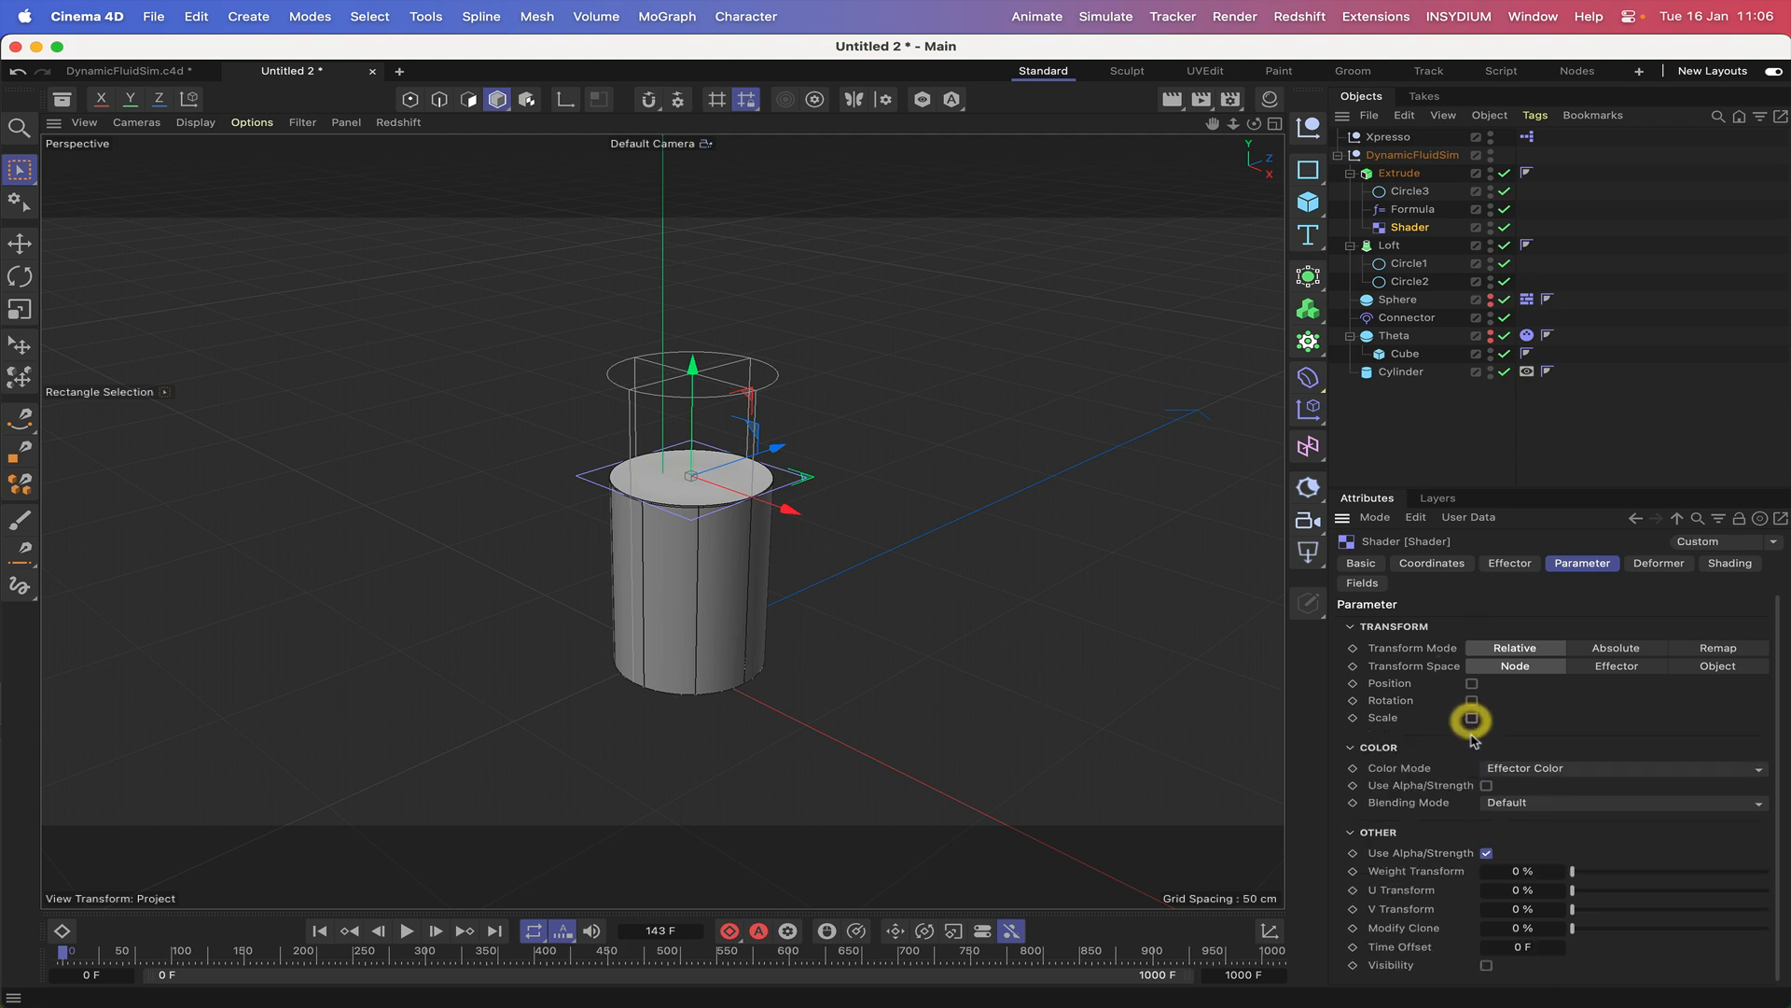
pyautogui.click(1472, 684)
pyautogui.click(1504, 720)
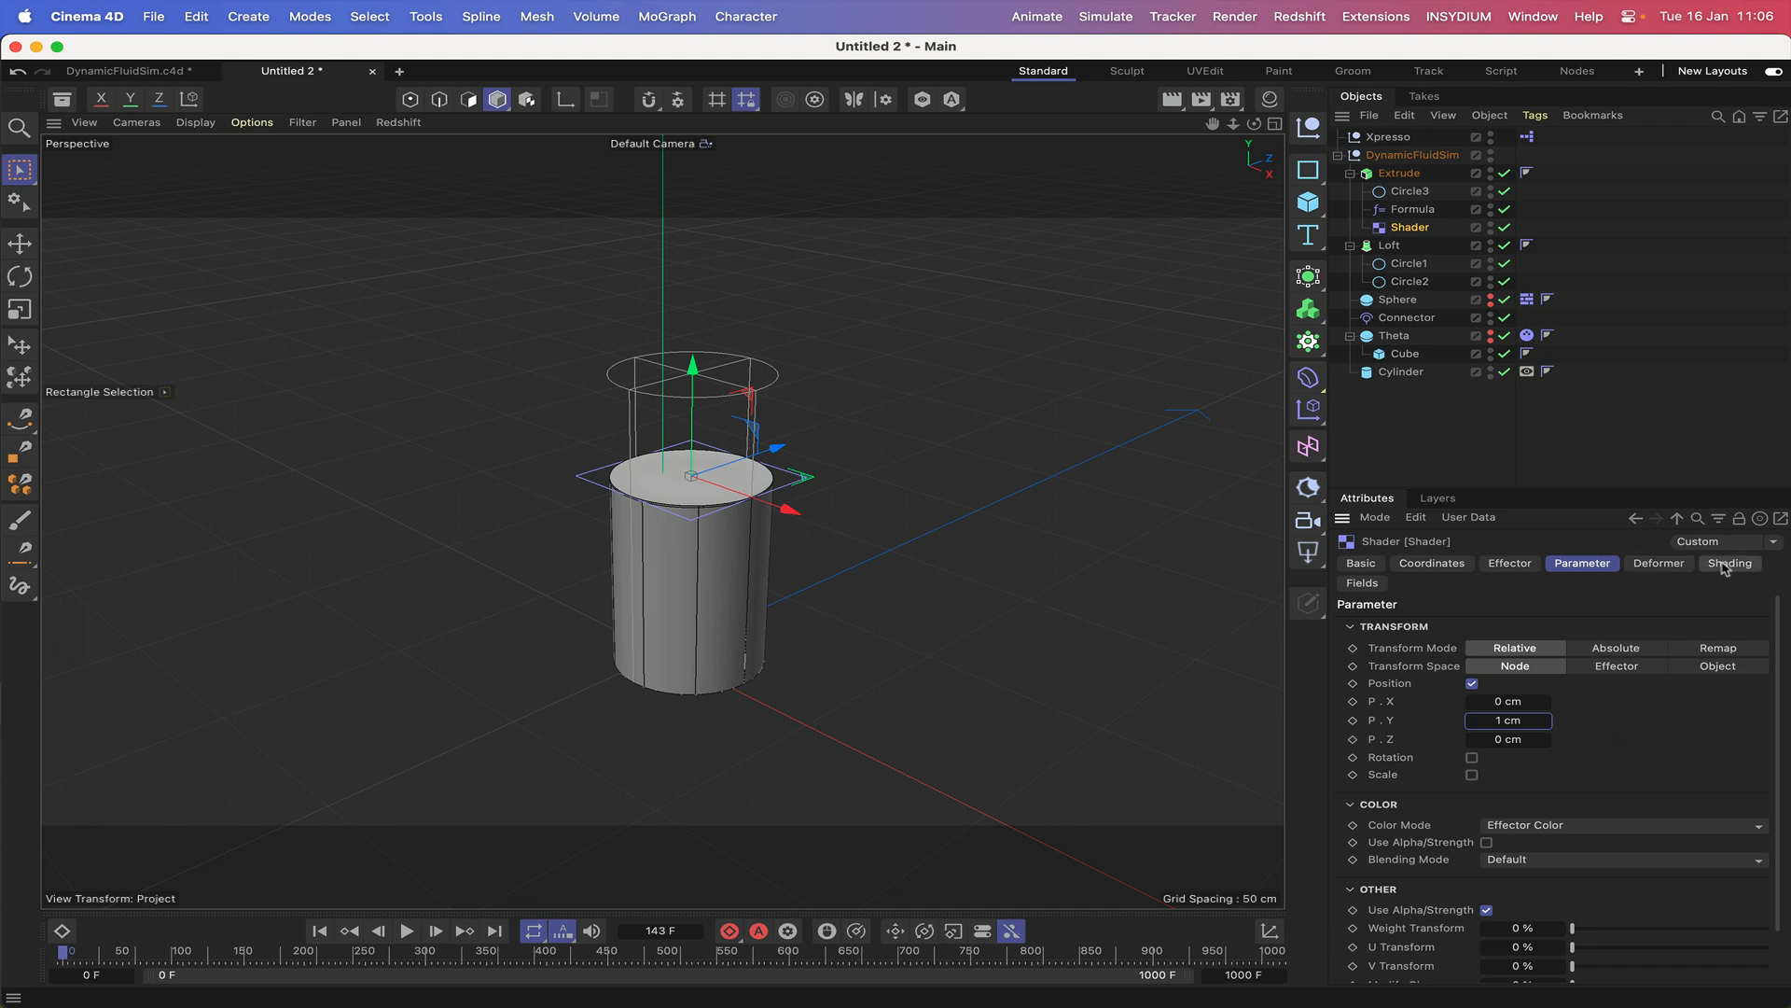
# Set the Shader effector's deformation to Polygon and load a Noise shader into its custom shader channel.
pyautogui.click(1665, 564)
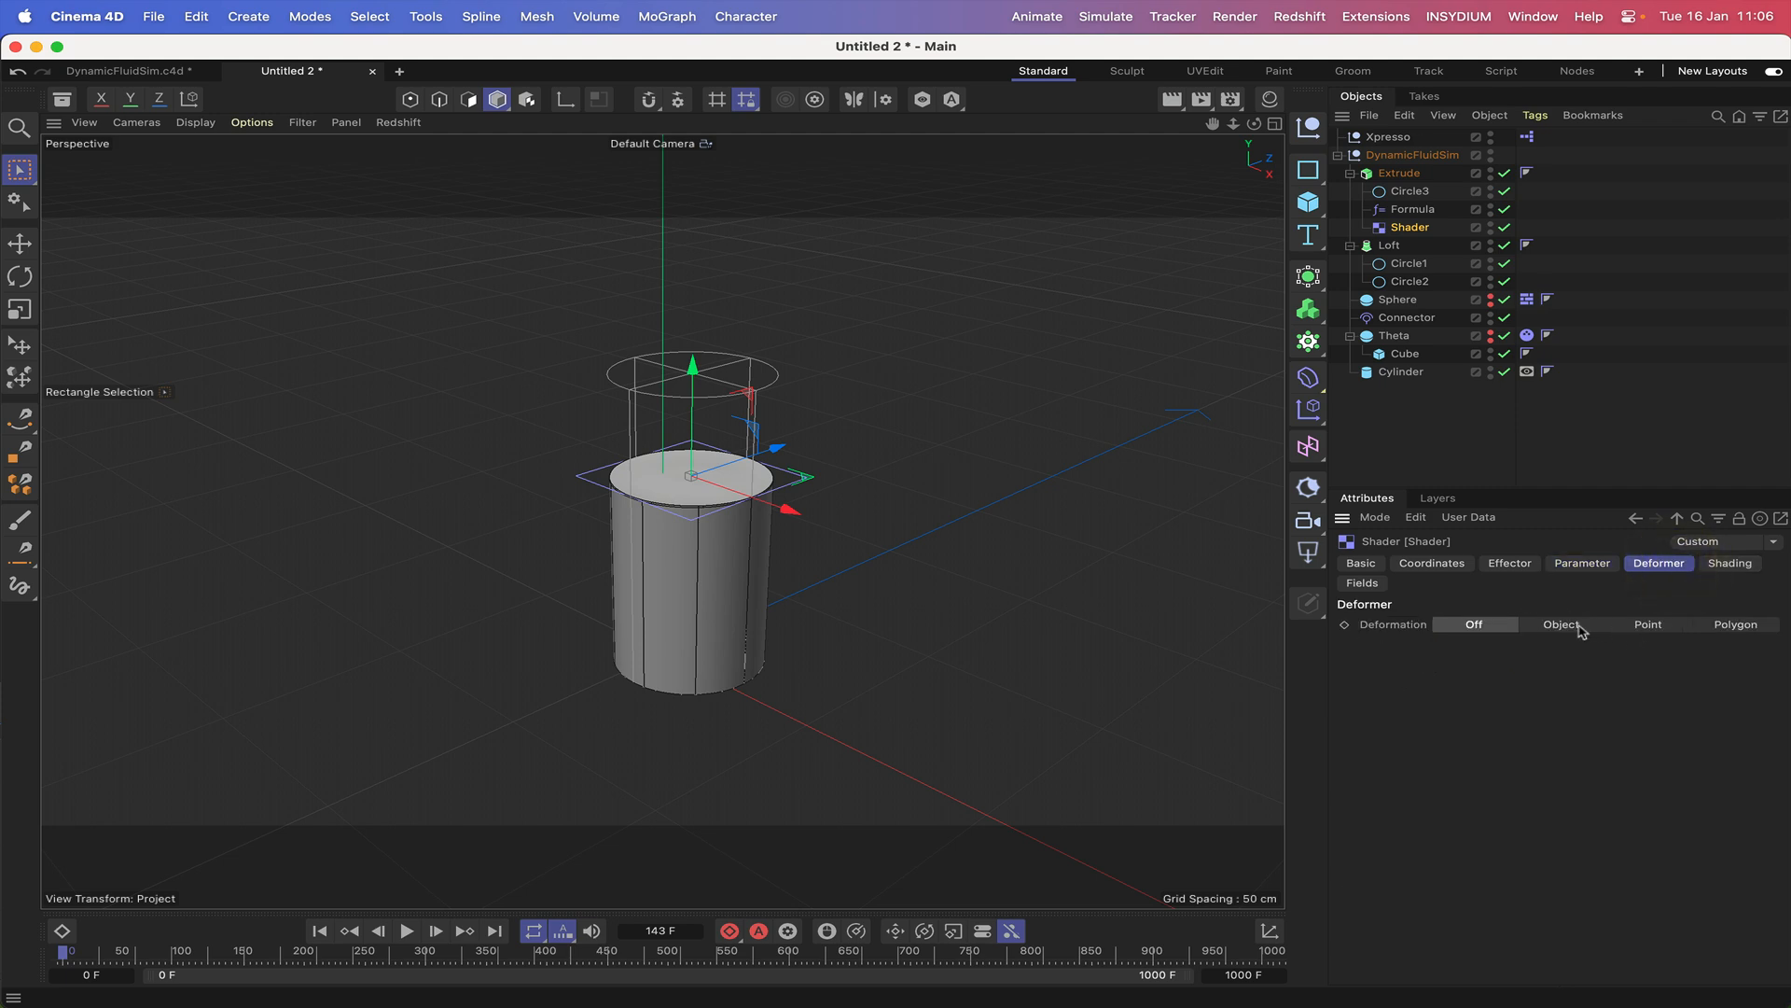
pyautogui.click(1737, 627)
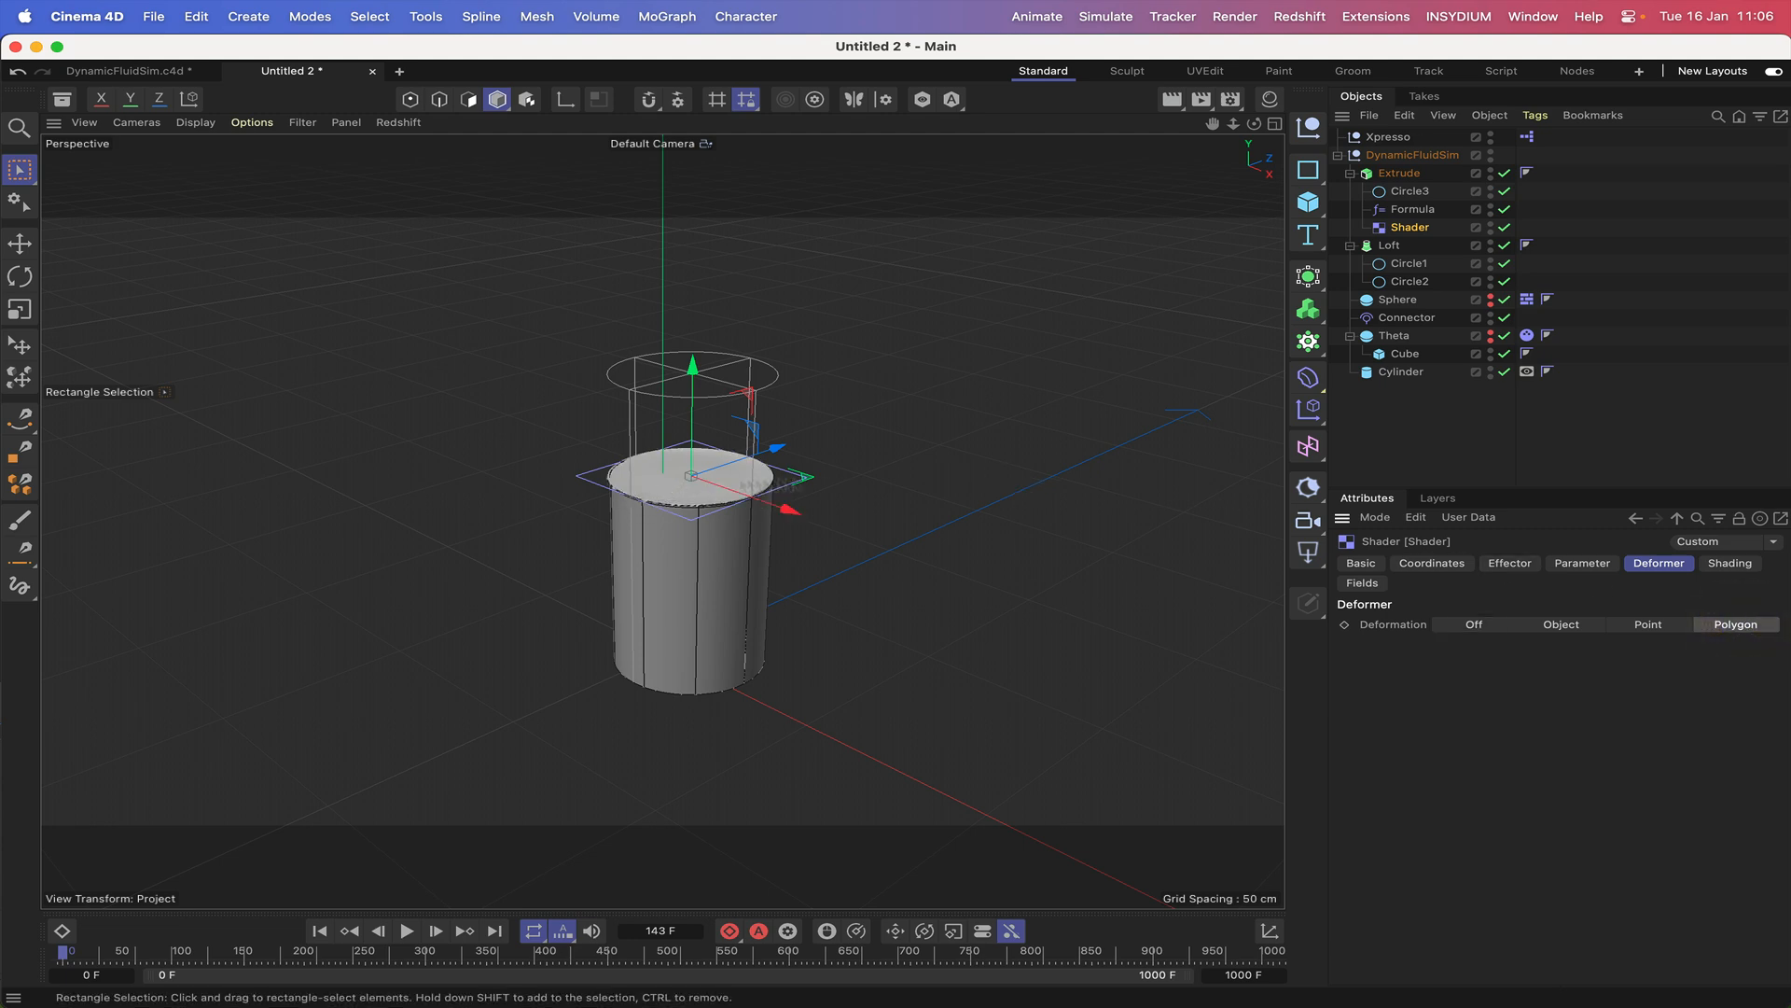
pyautogui.click(1593, 565)
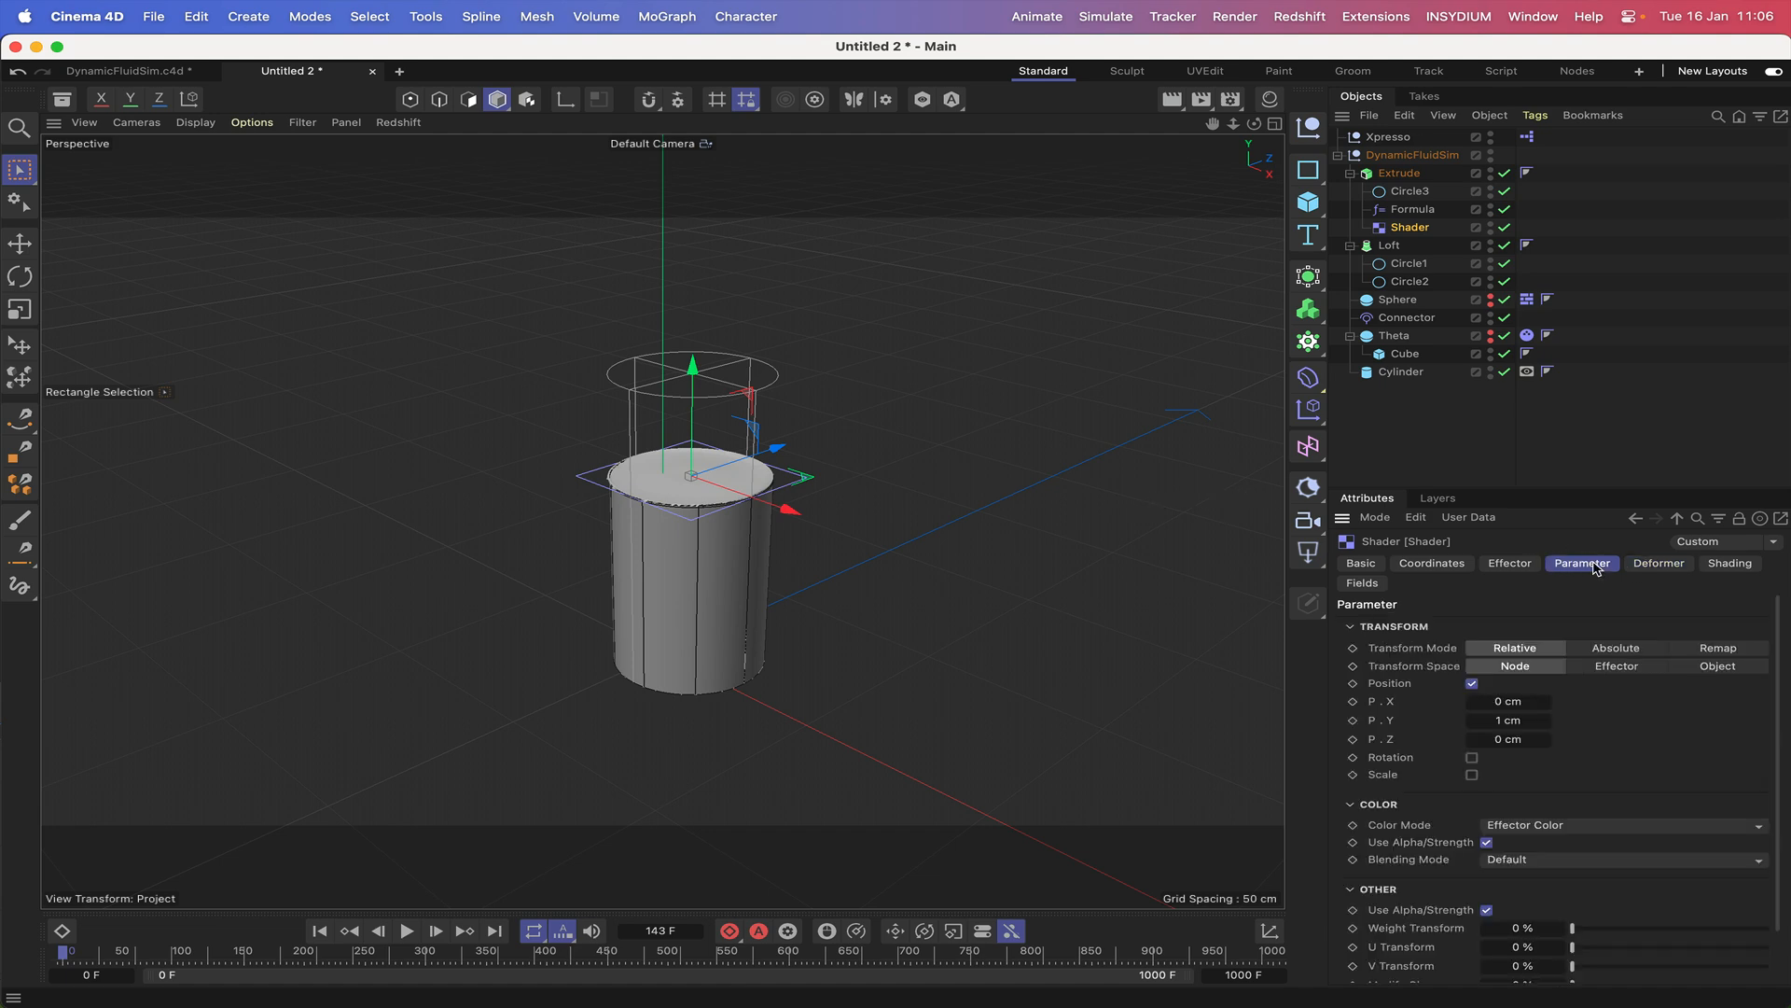
pyautogui.click(1724, 565)
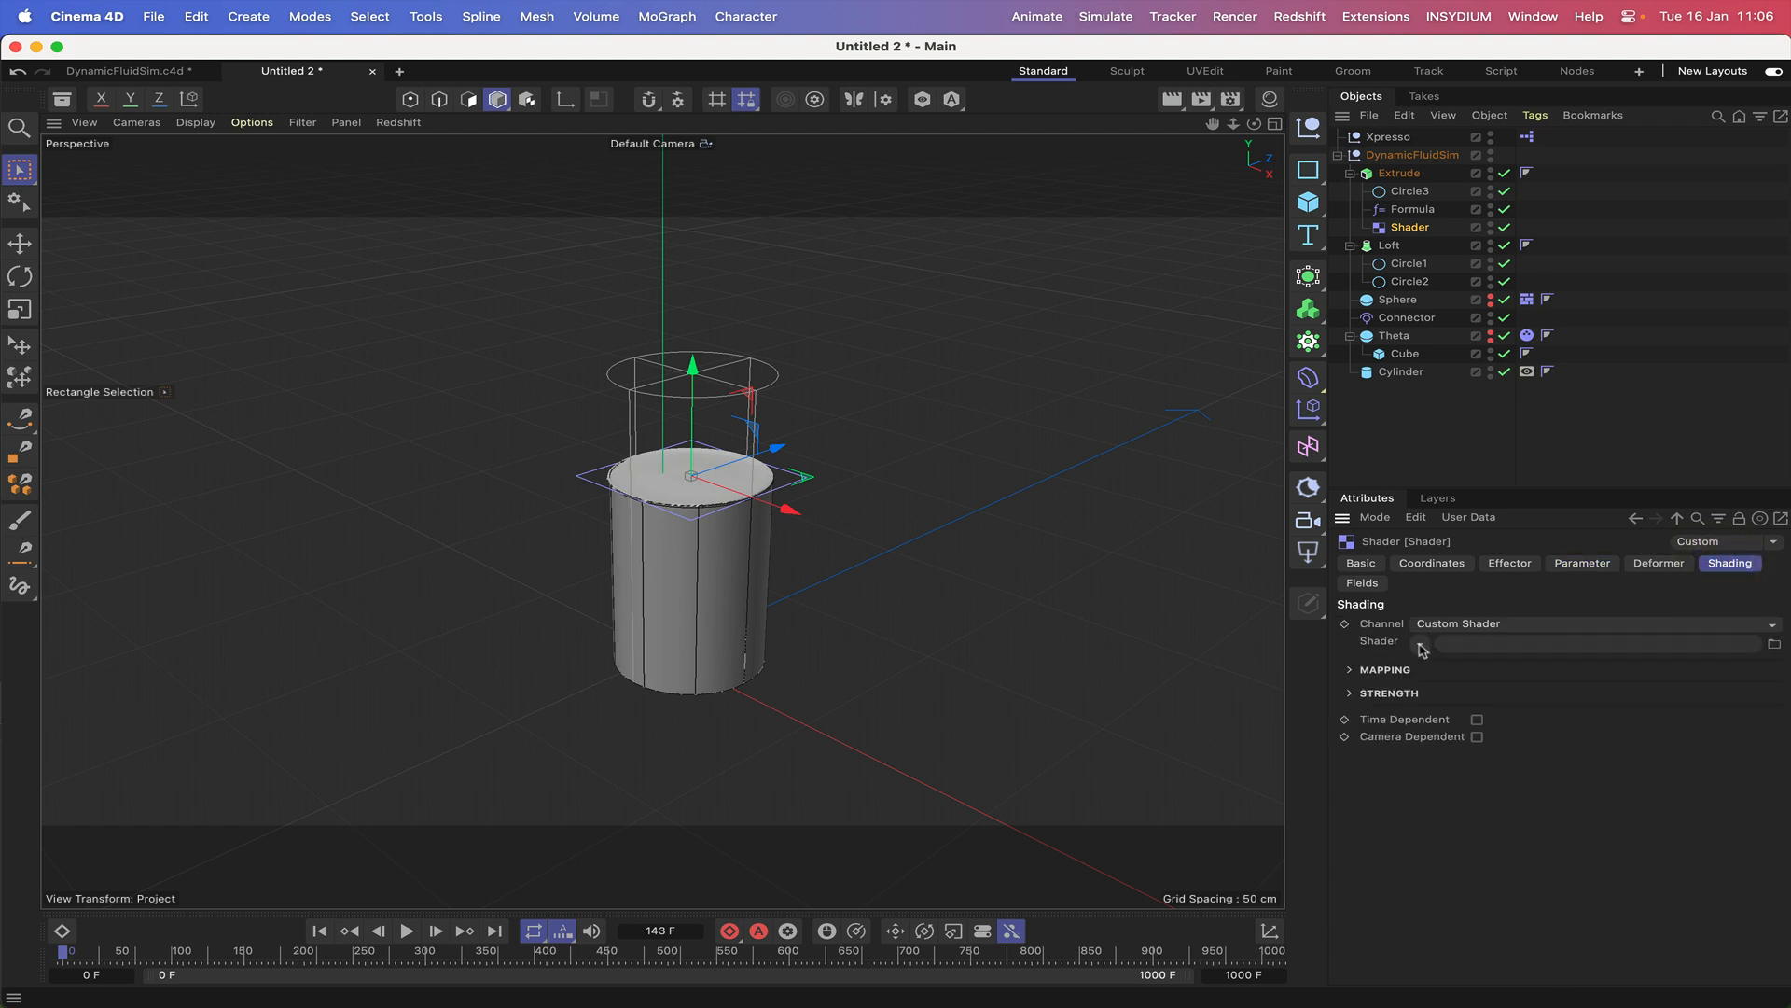
pyautogui.click(1421, 644)
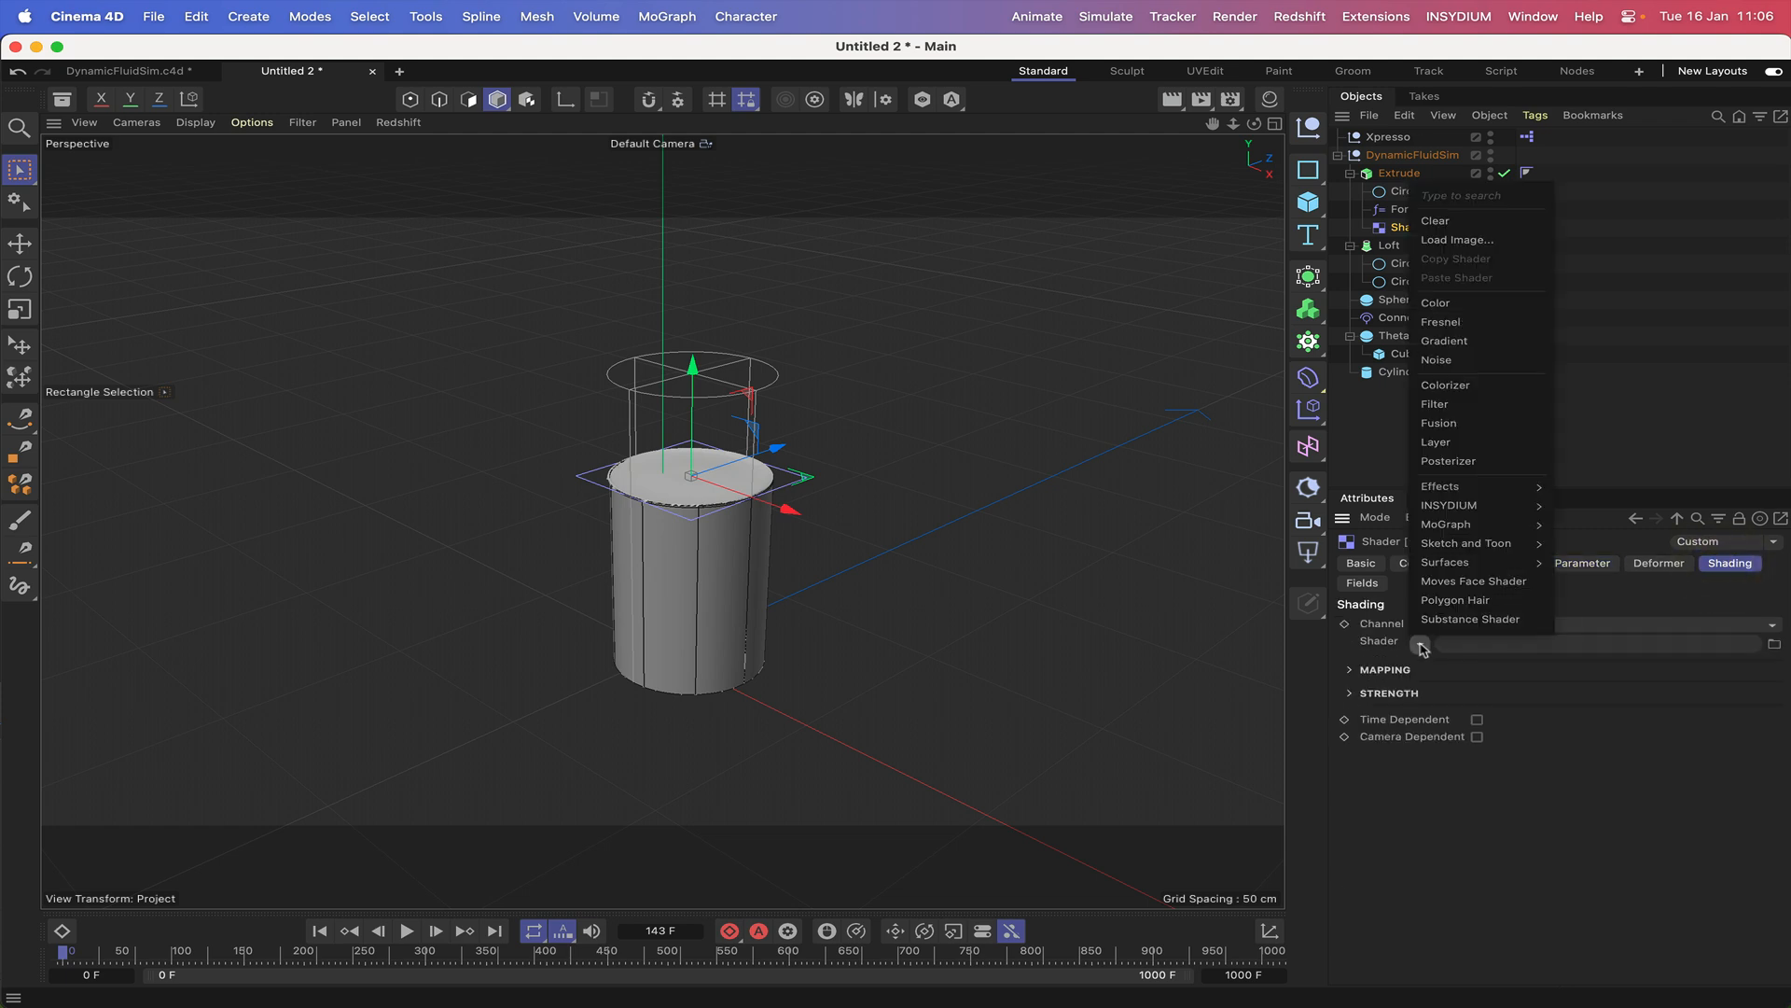
pyautogui.click(1436, 360)
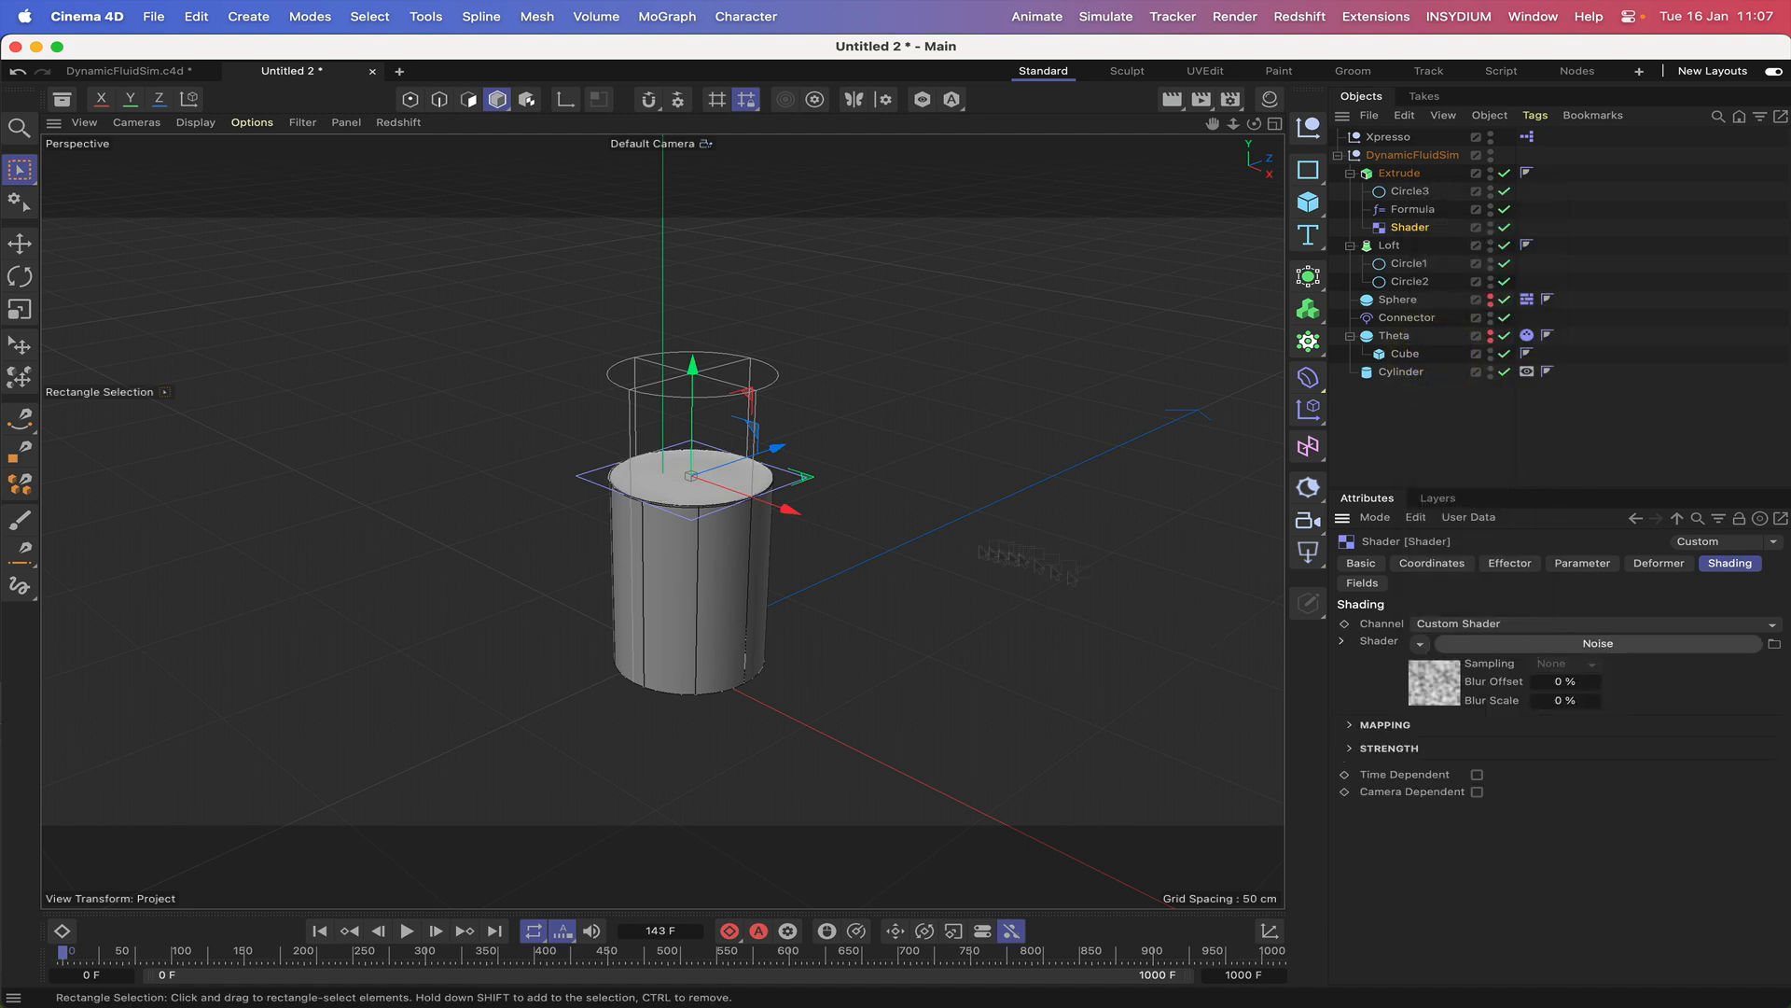
# Set the Noise shader's noise type to Ober, its octaves to 20 and its global scale to 120 %.
pyautogui.click(1502, 653)
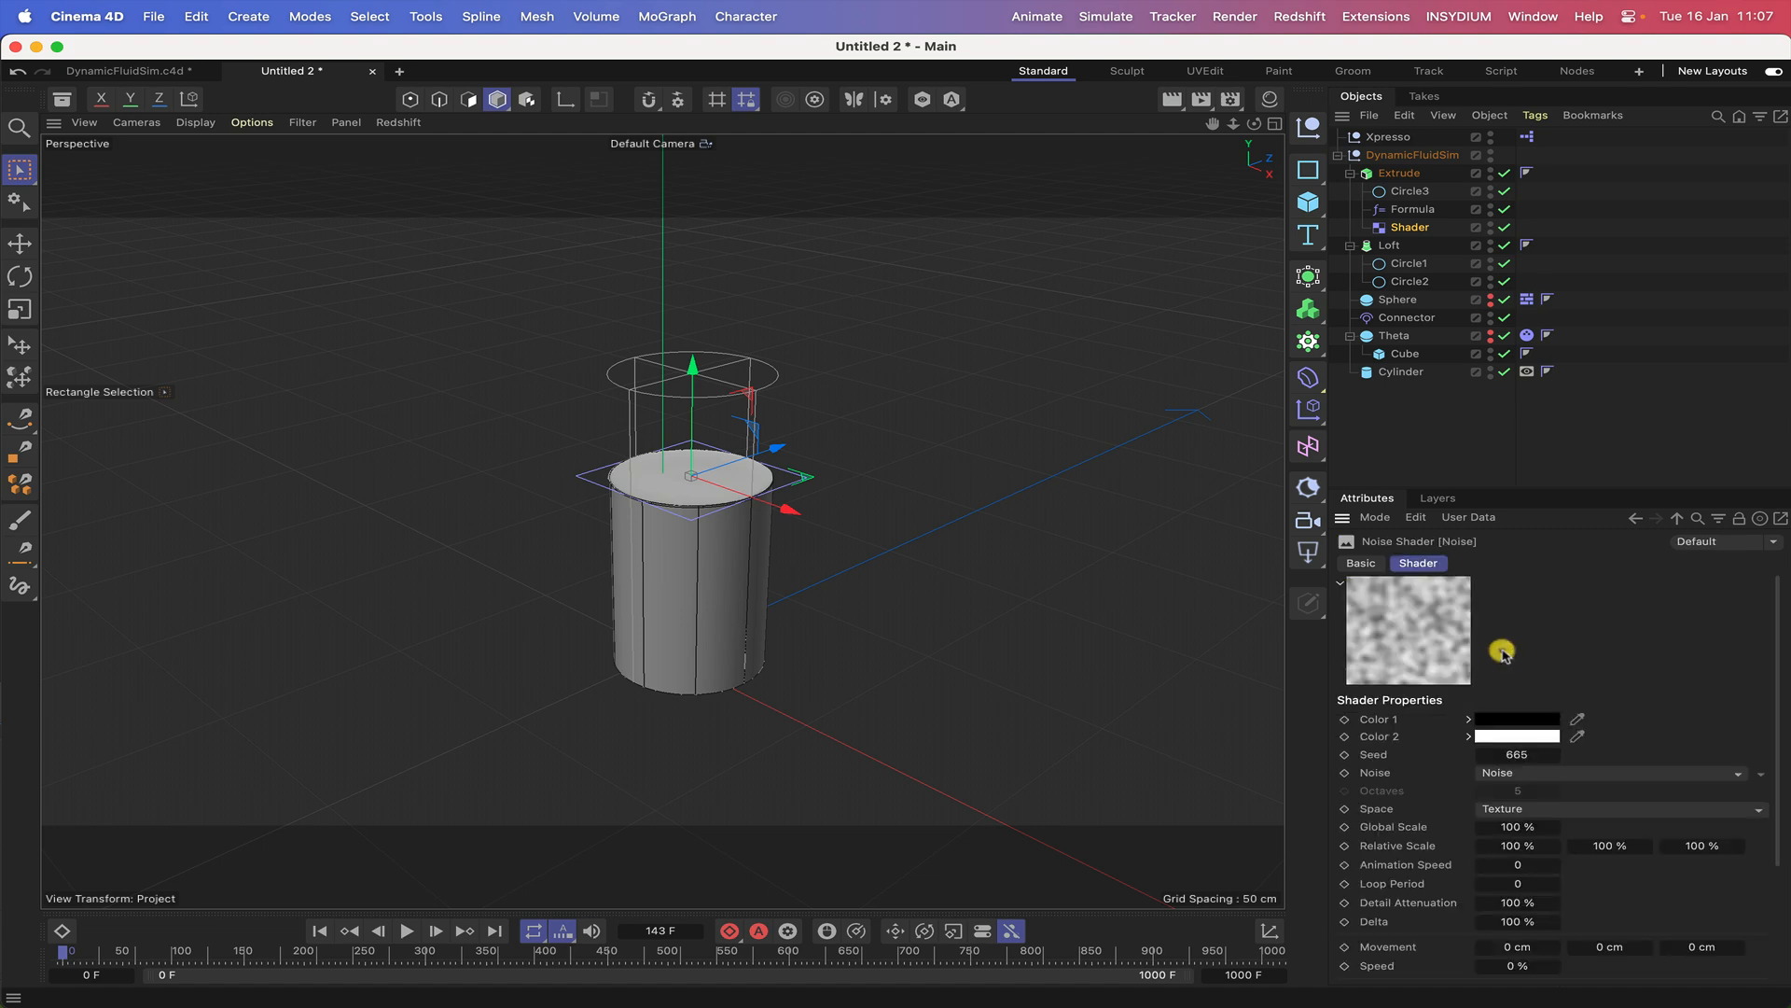
pyautogui.click(1526, 773)
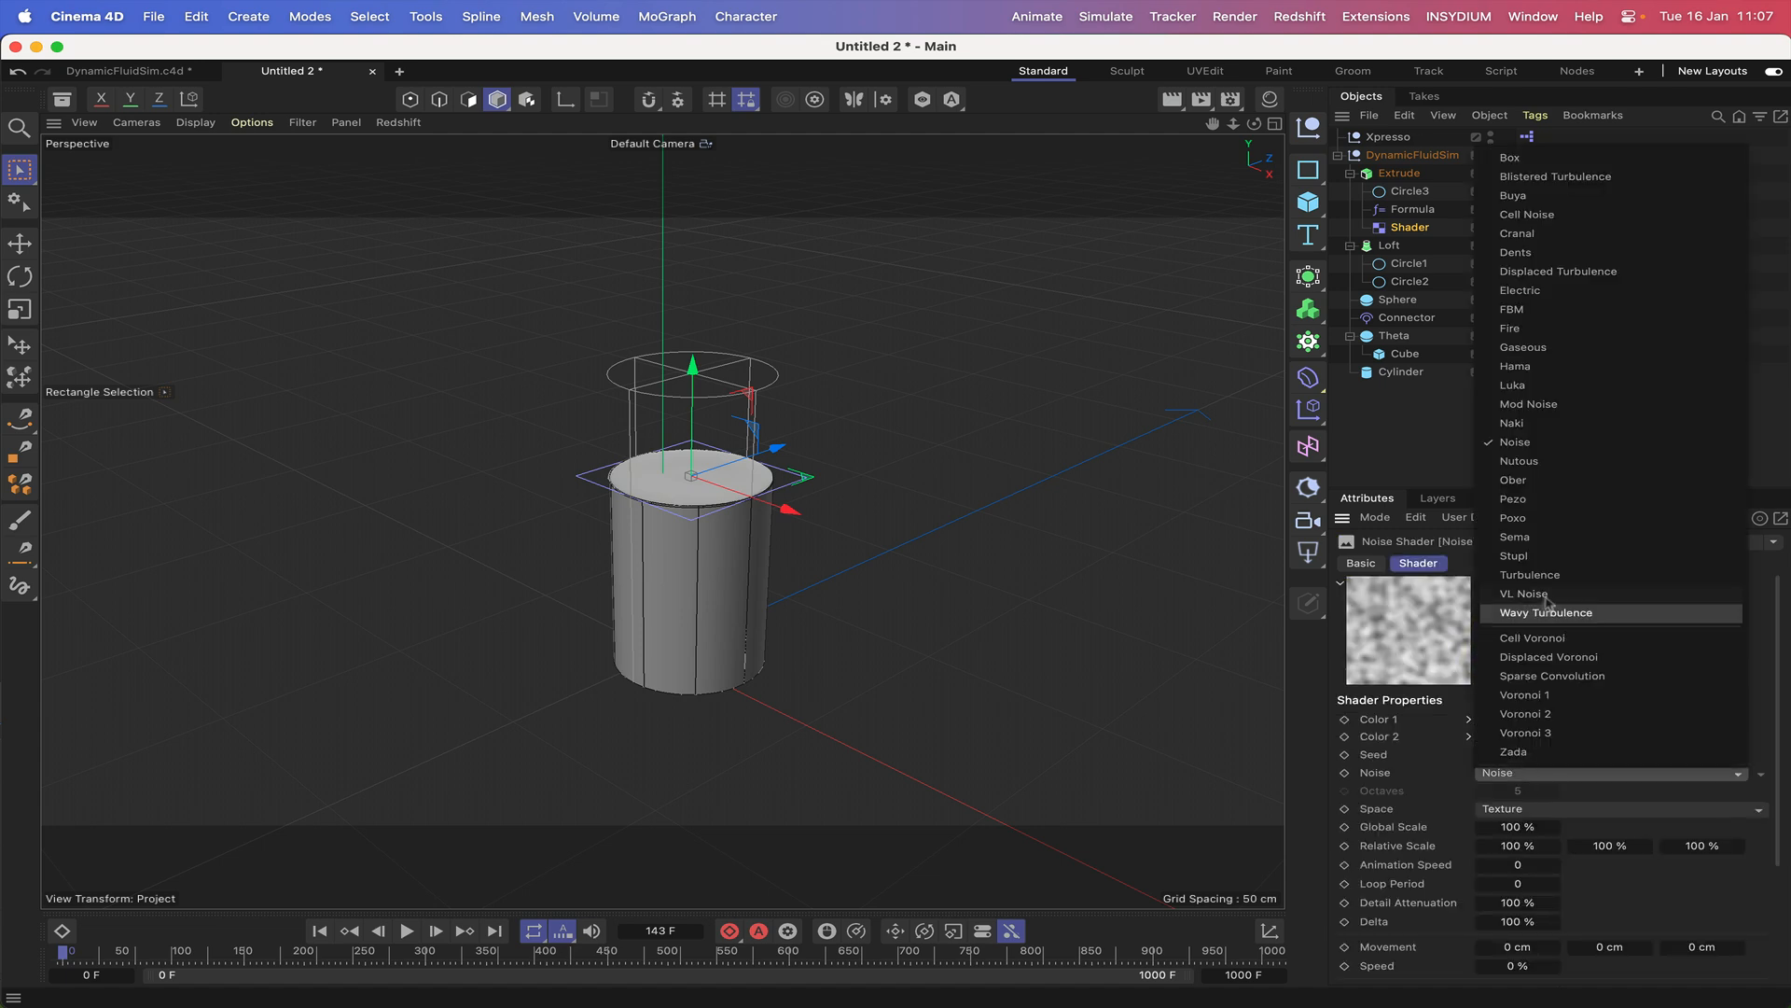
pyautogui.click(1524, 479)
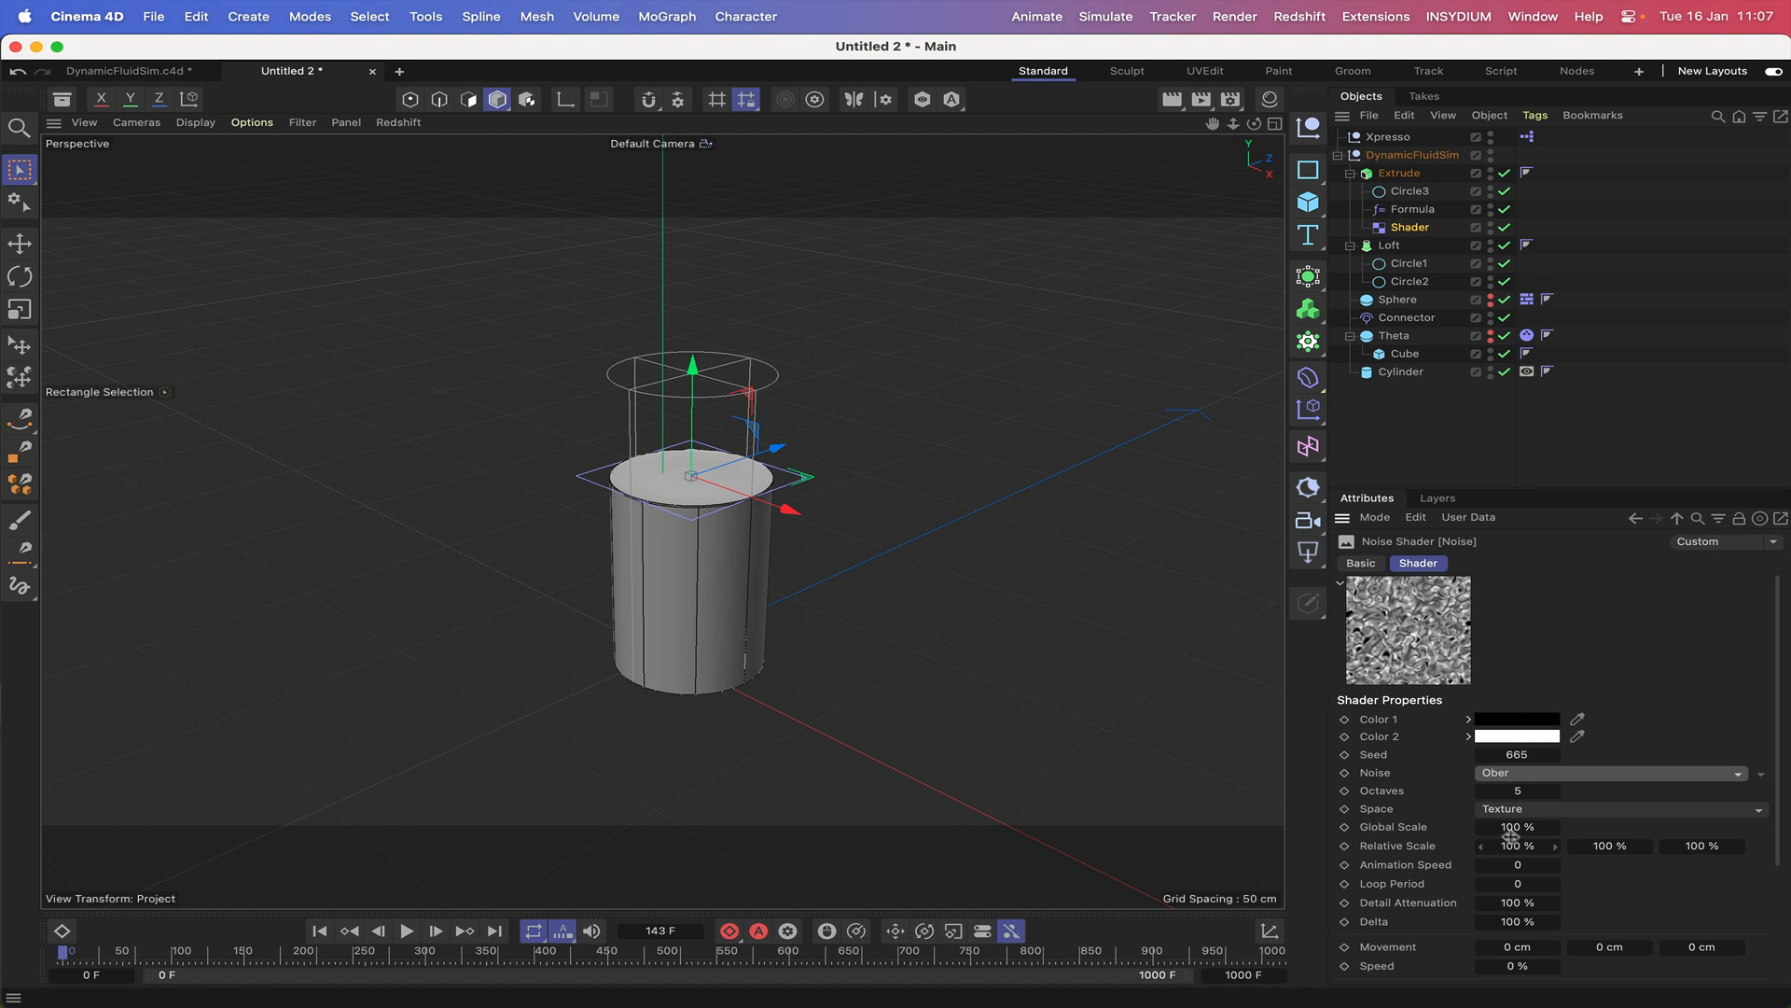
pyautogui.click(1508, 798)
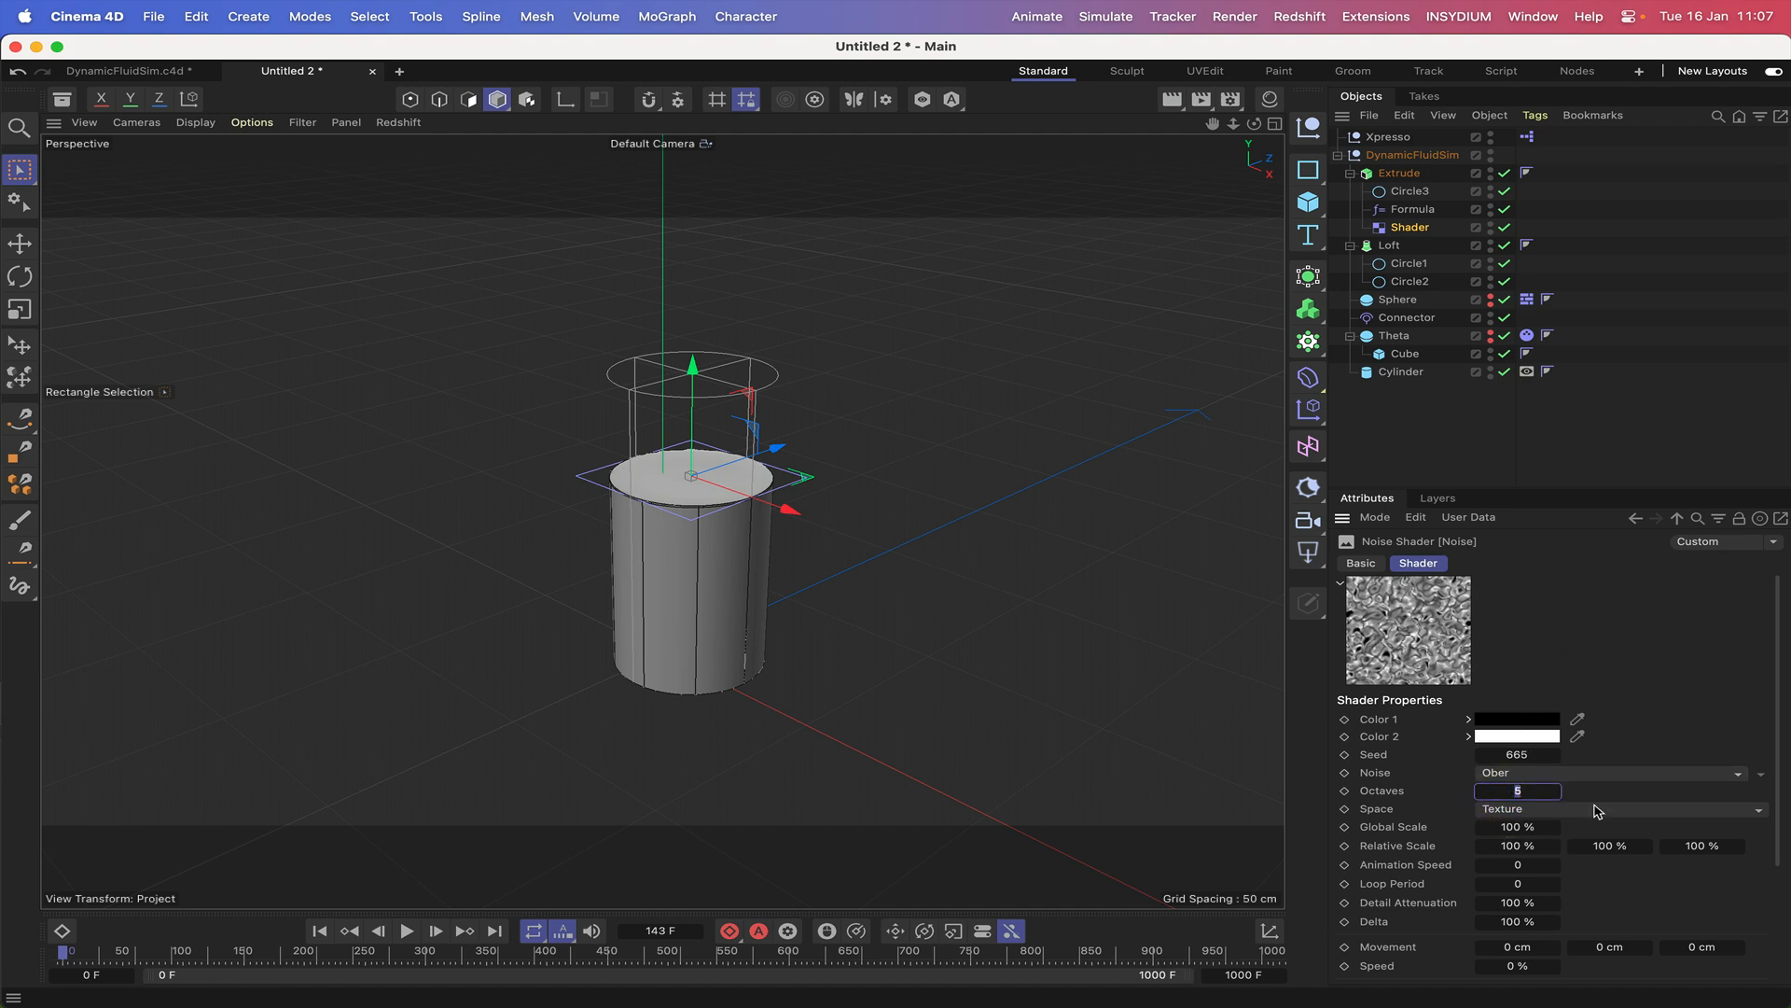
pyautogui.click(1495, 825)
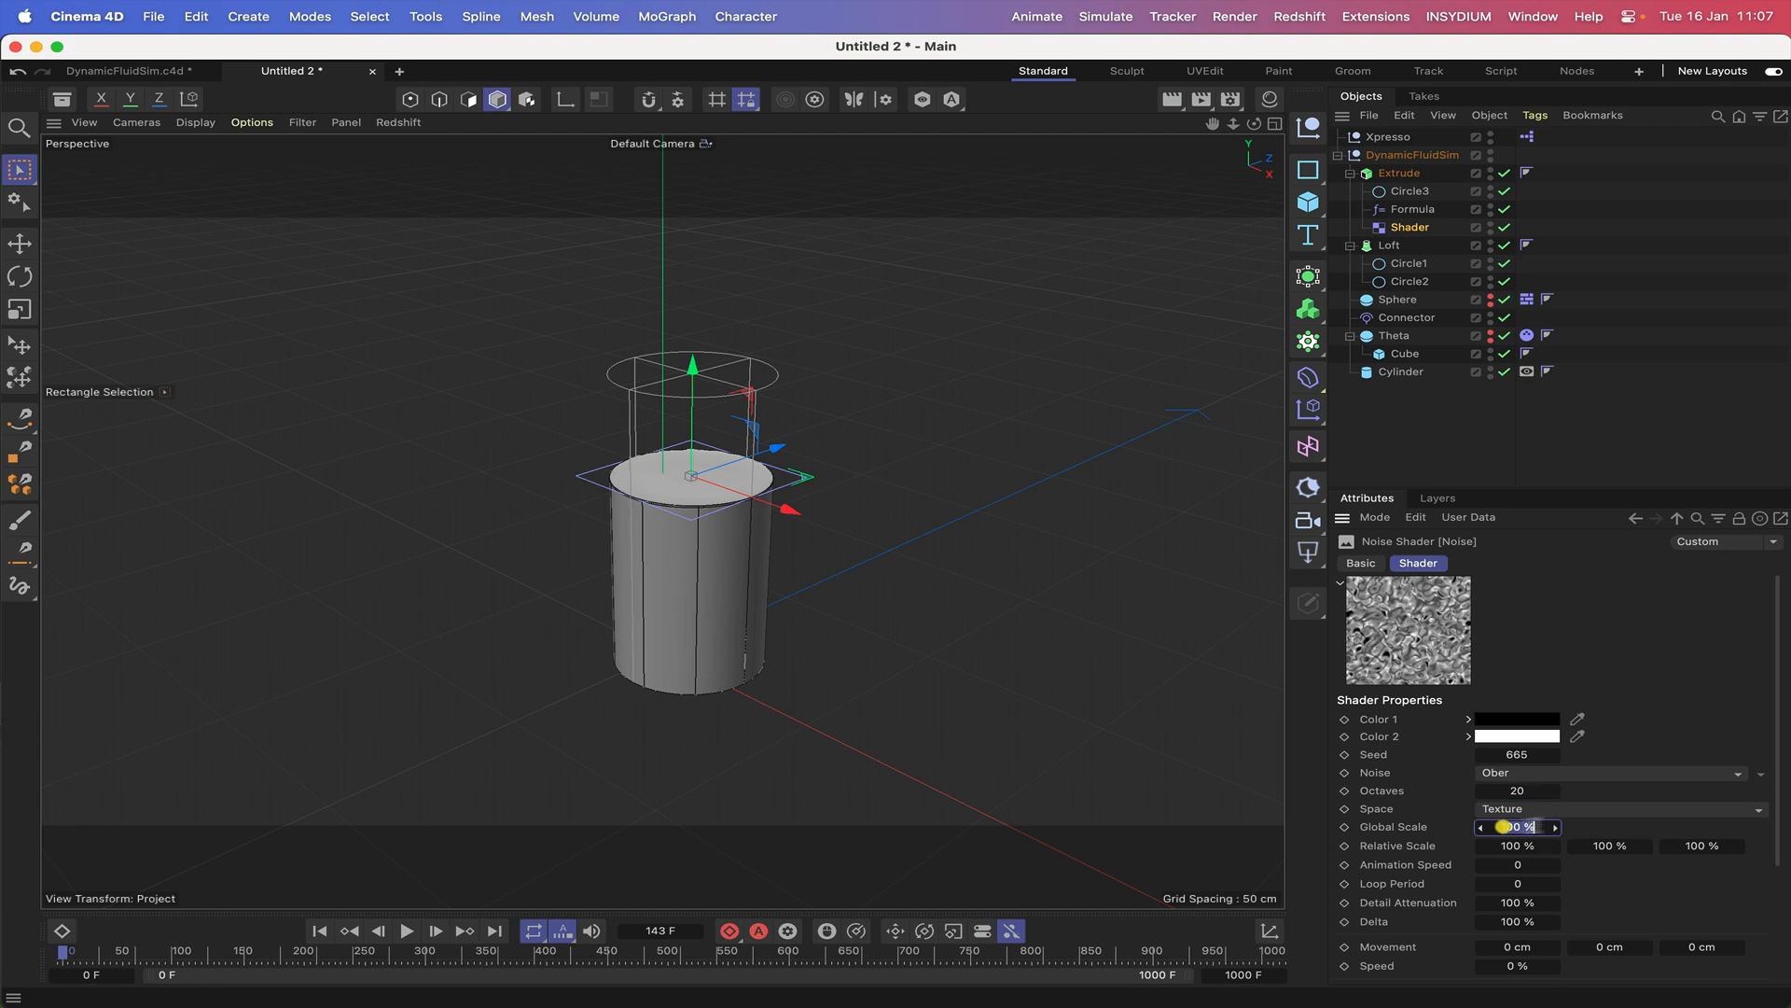
pyautogui.write('120')
pyautogui.press('Return')
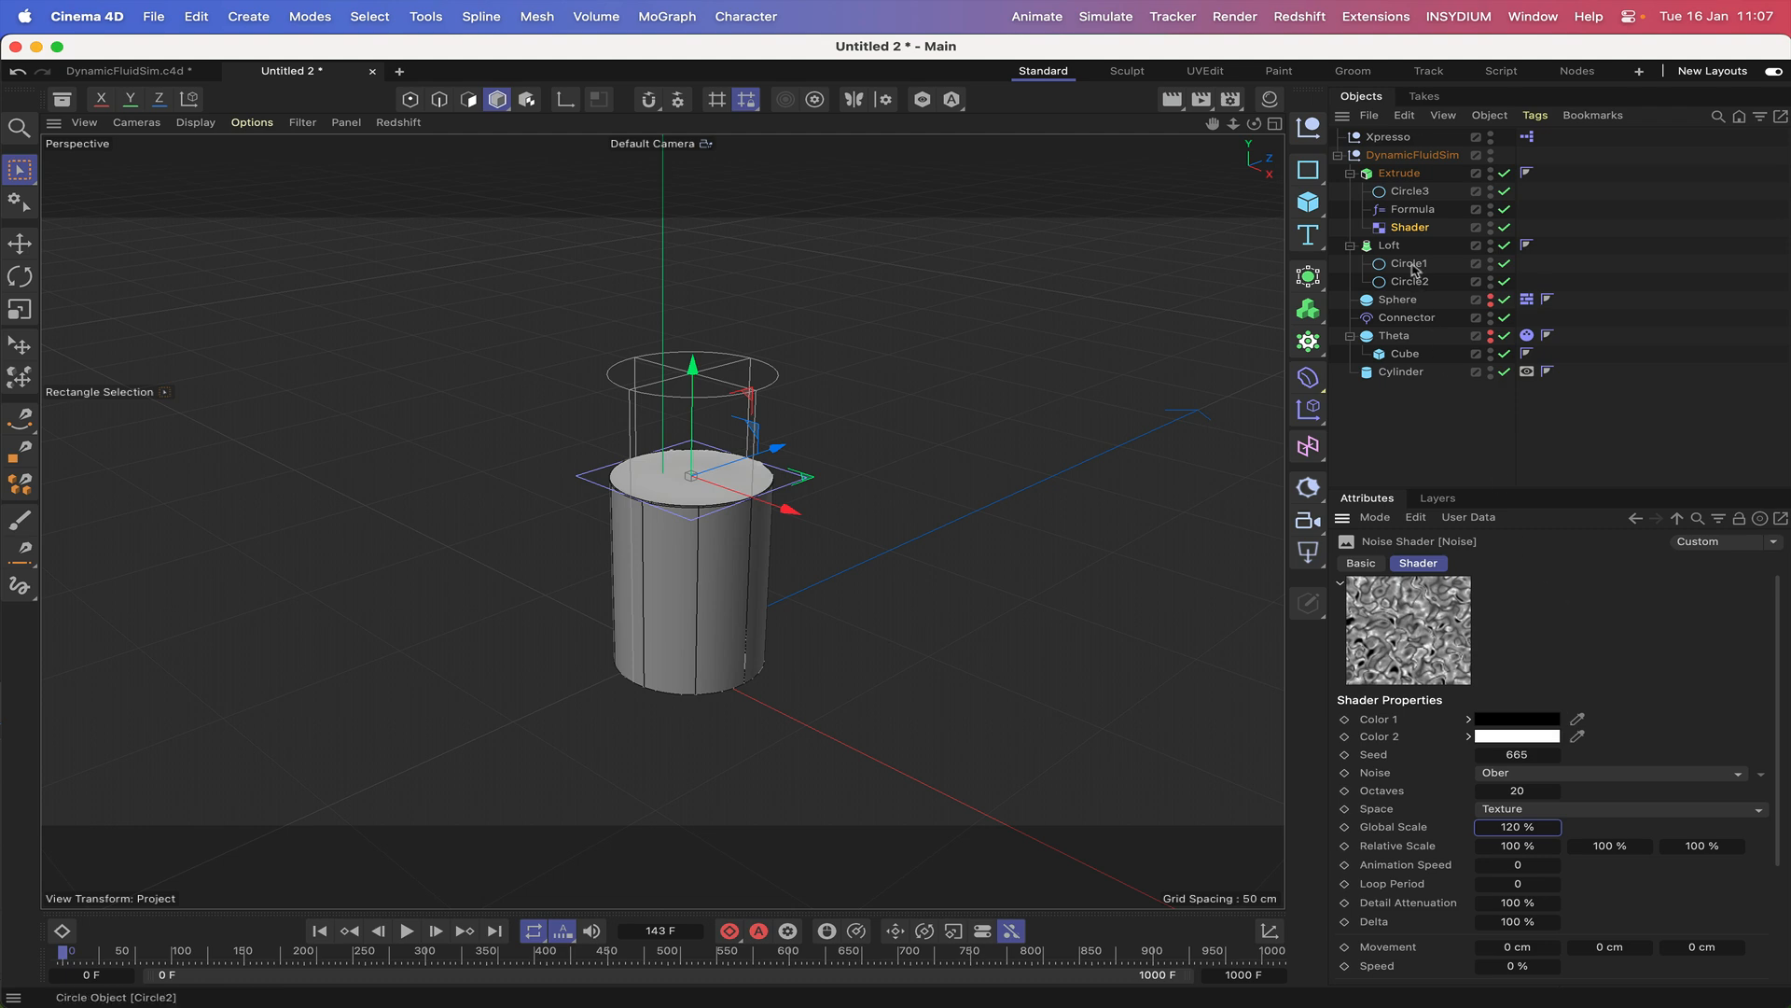
# Return to the Shader effector's parameters and set its transform space to Object.
pyautogui.click(1636, 519)
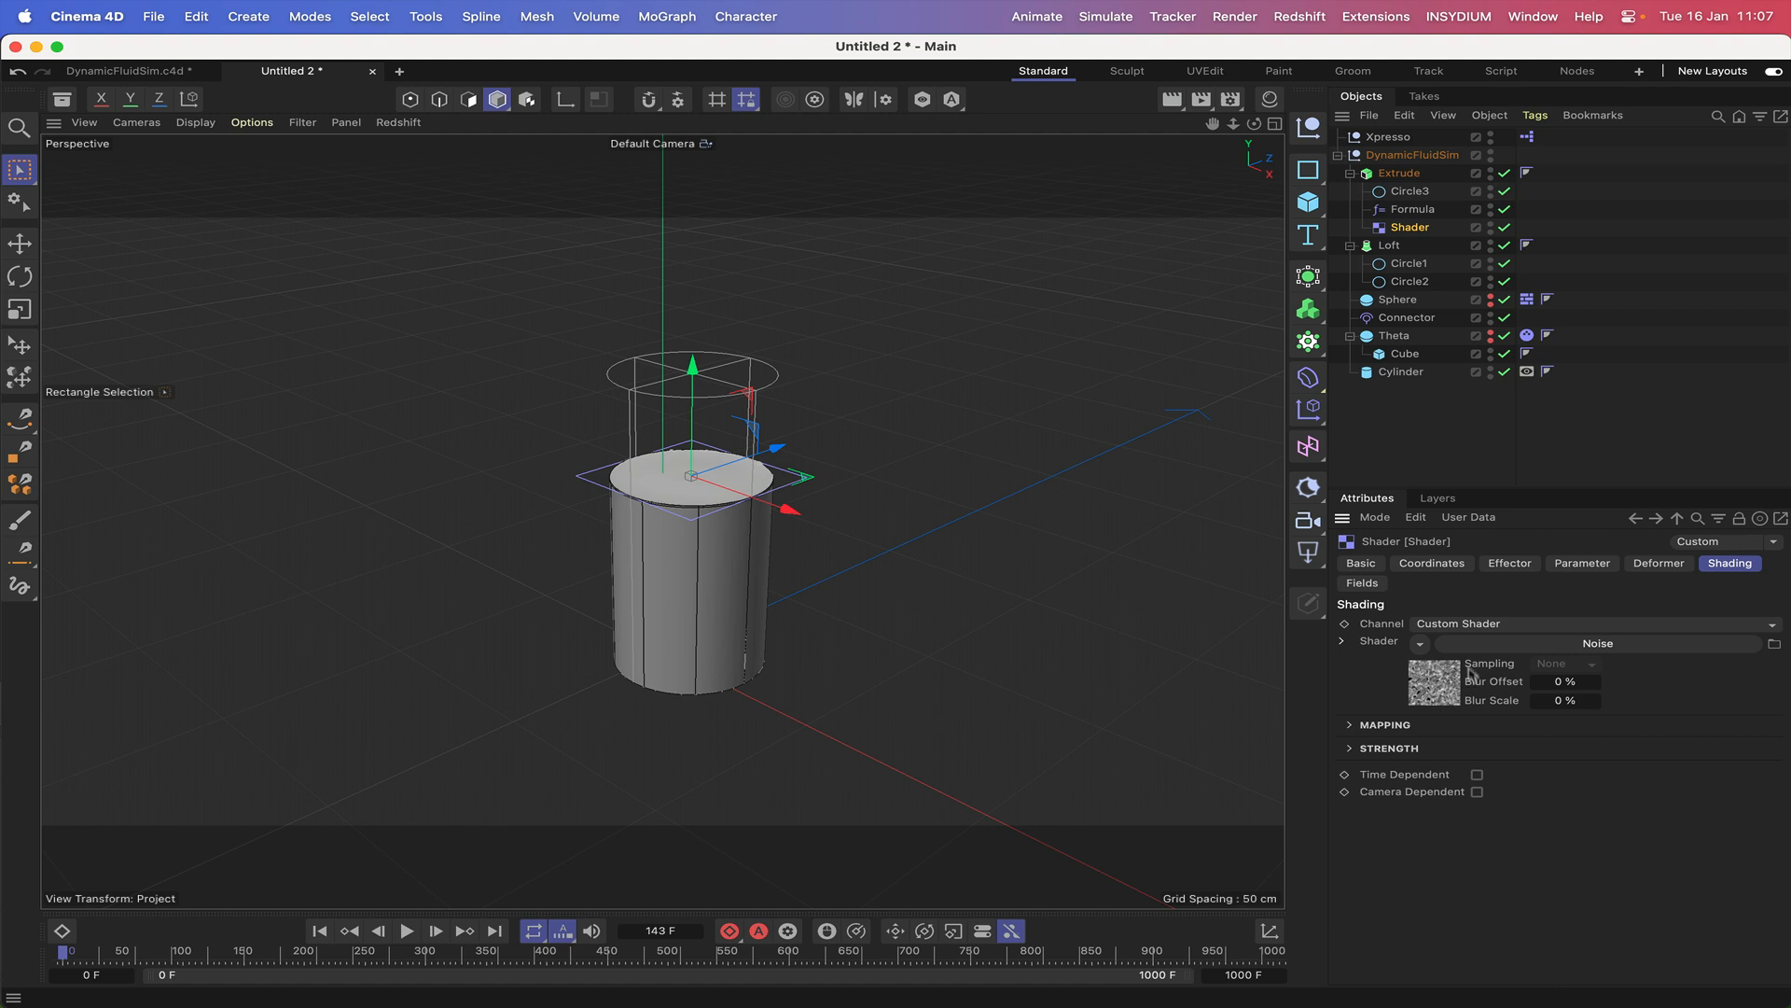
pyautogui.click(1506, 564)
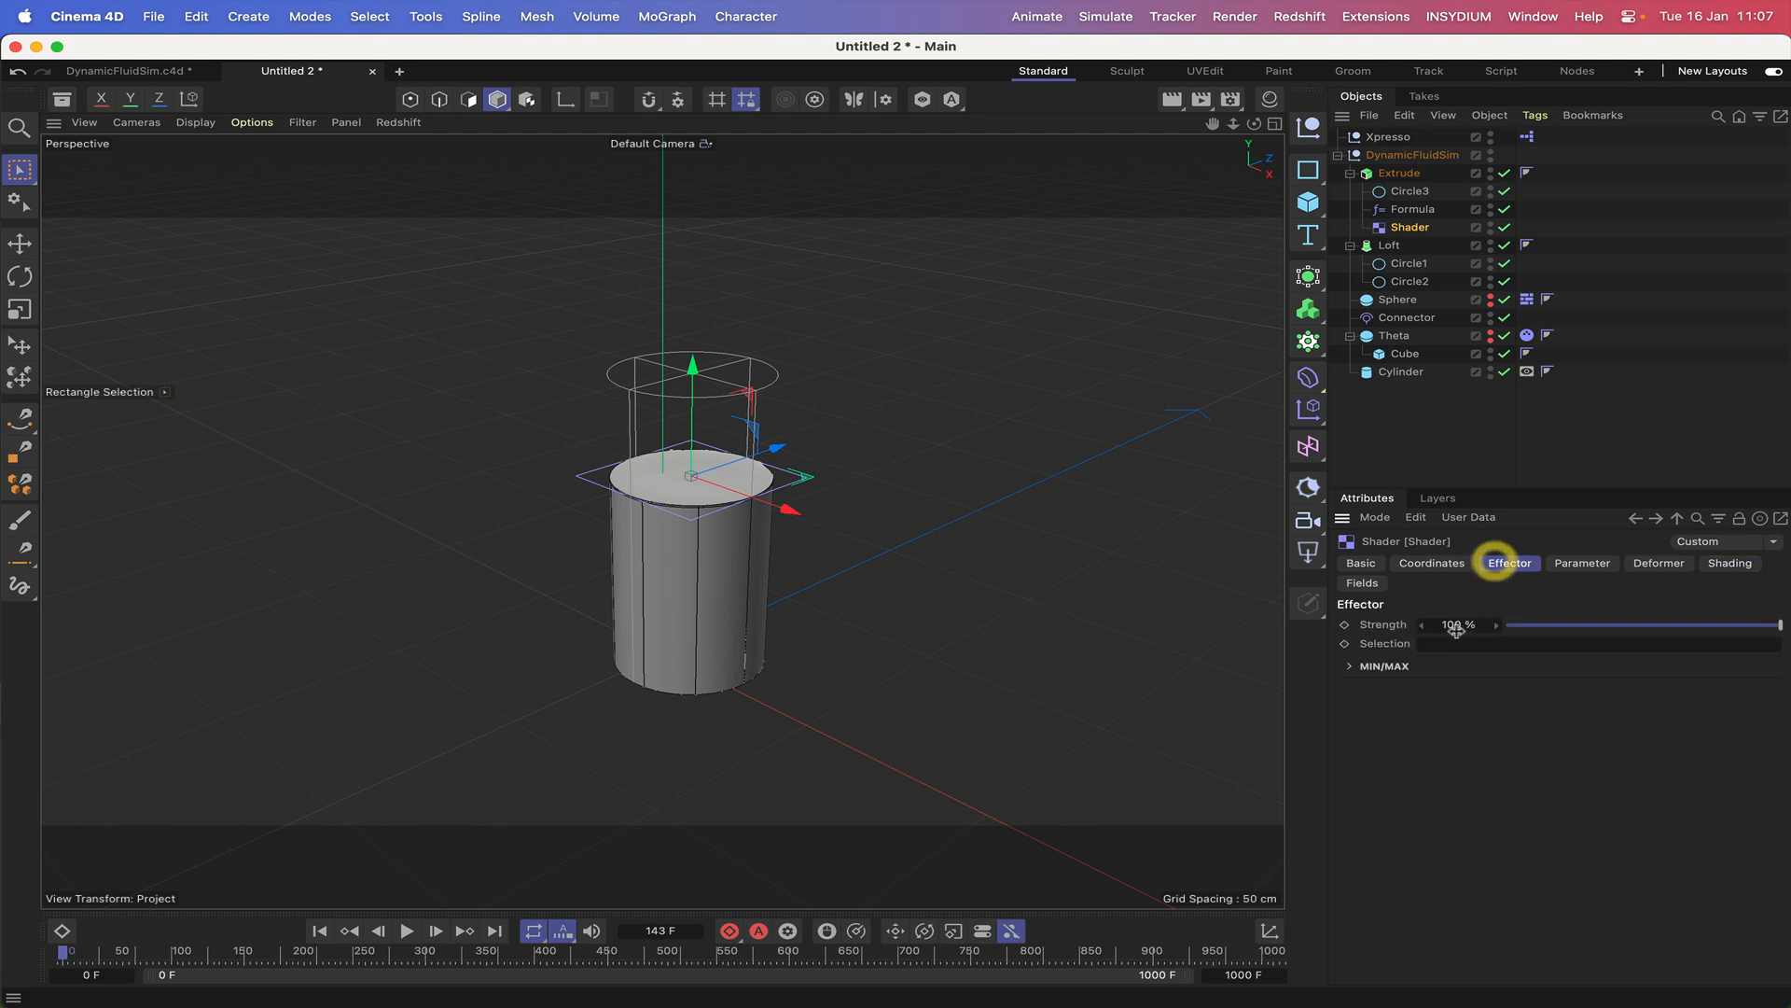
pyautogui.click(1571, 563)
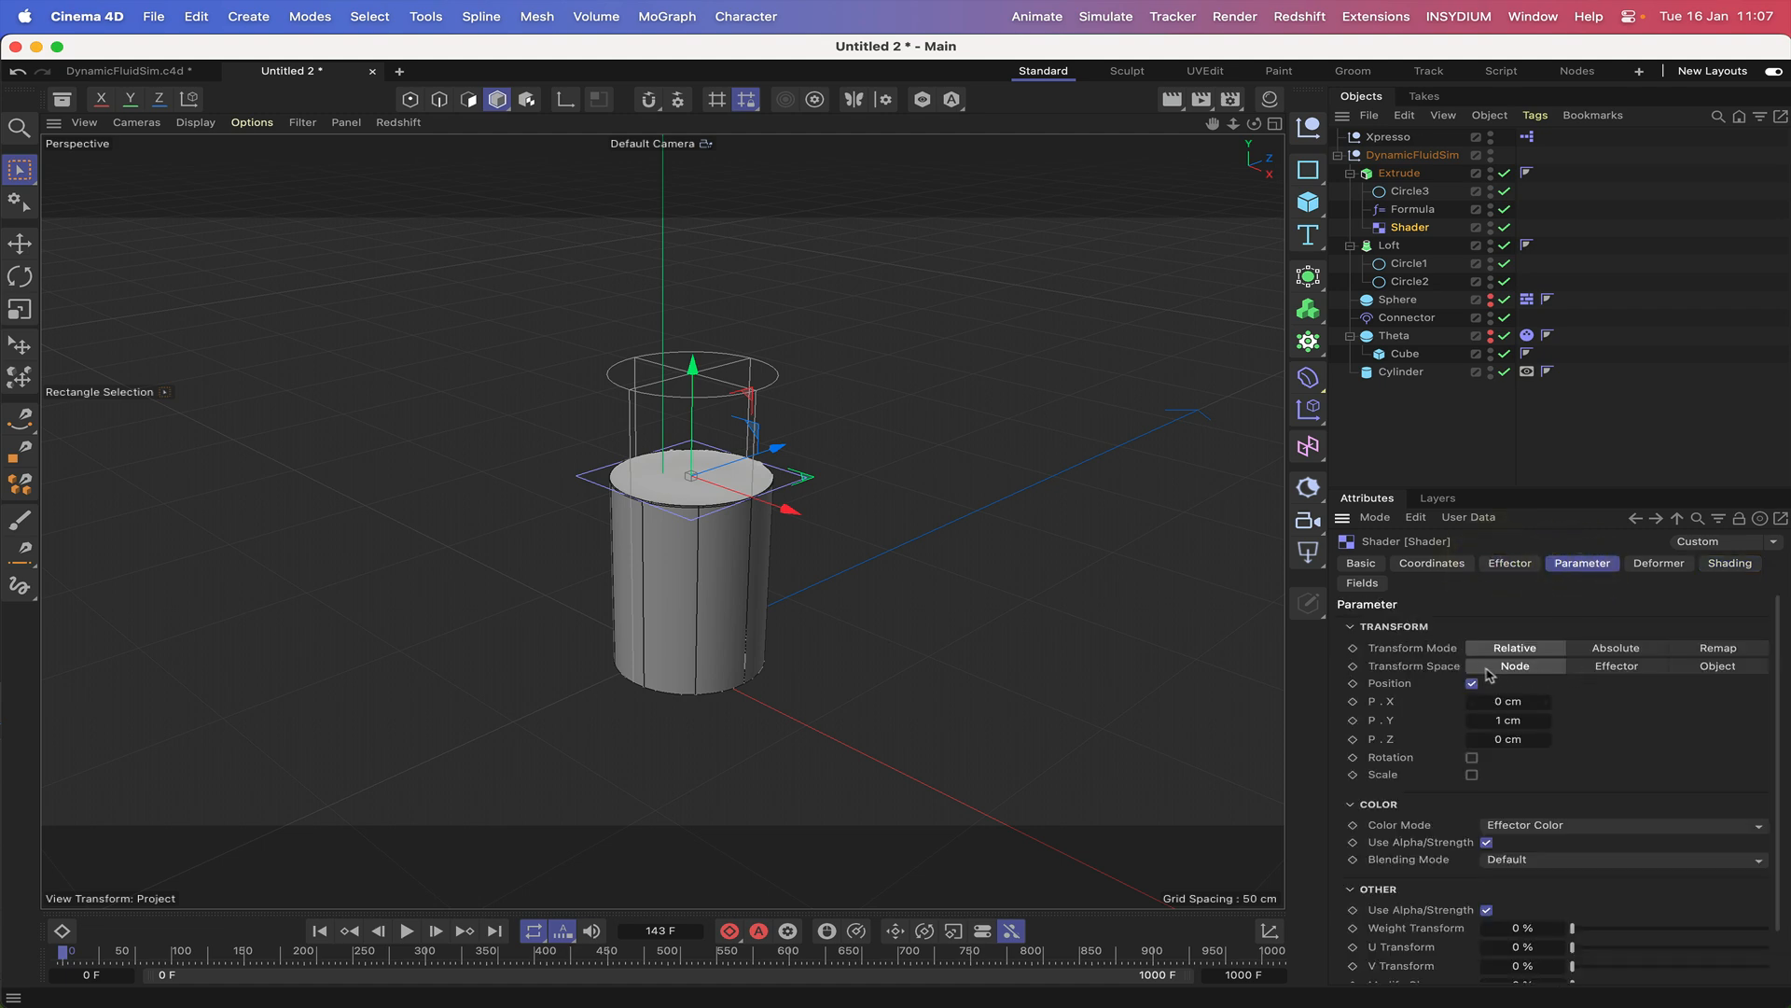
pyautogui.click(1719, 668)
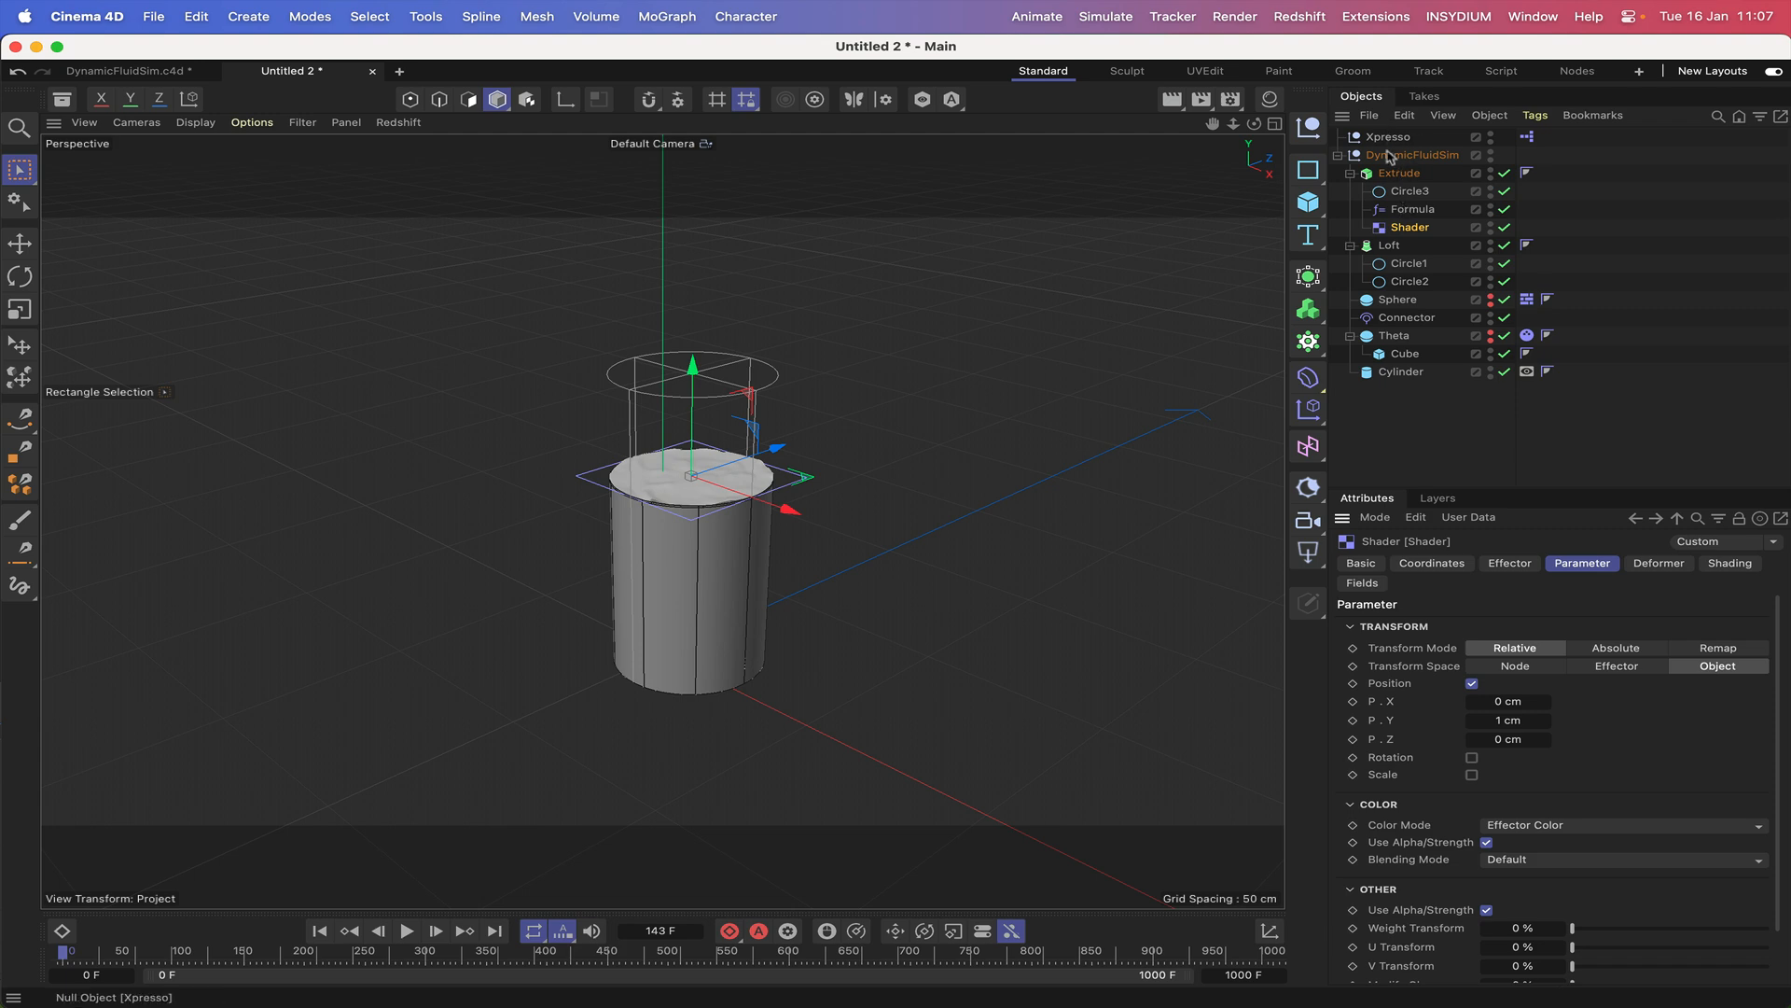
# Add a Cylinder Field and place it inside the Extrude object, below the Shader effector.
pyautogui.click(1308, 446)
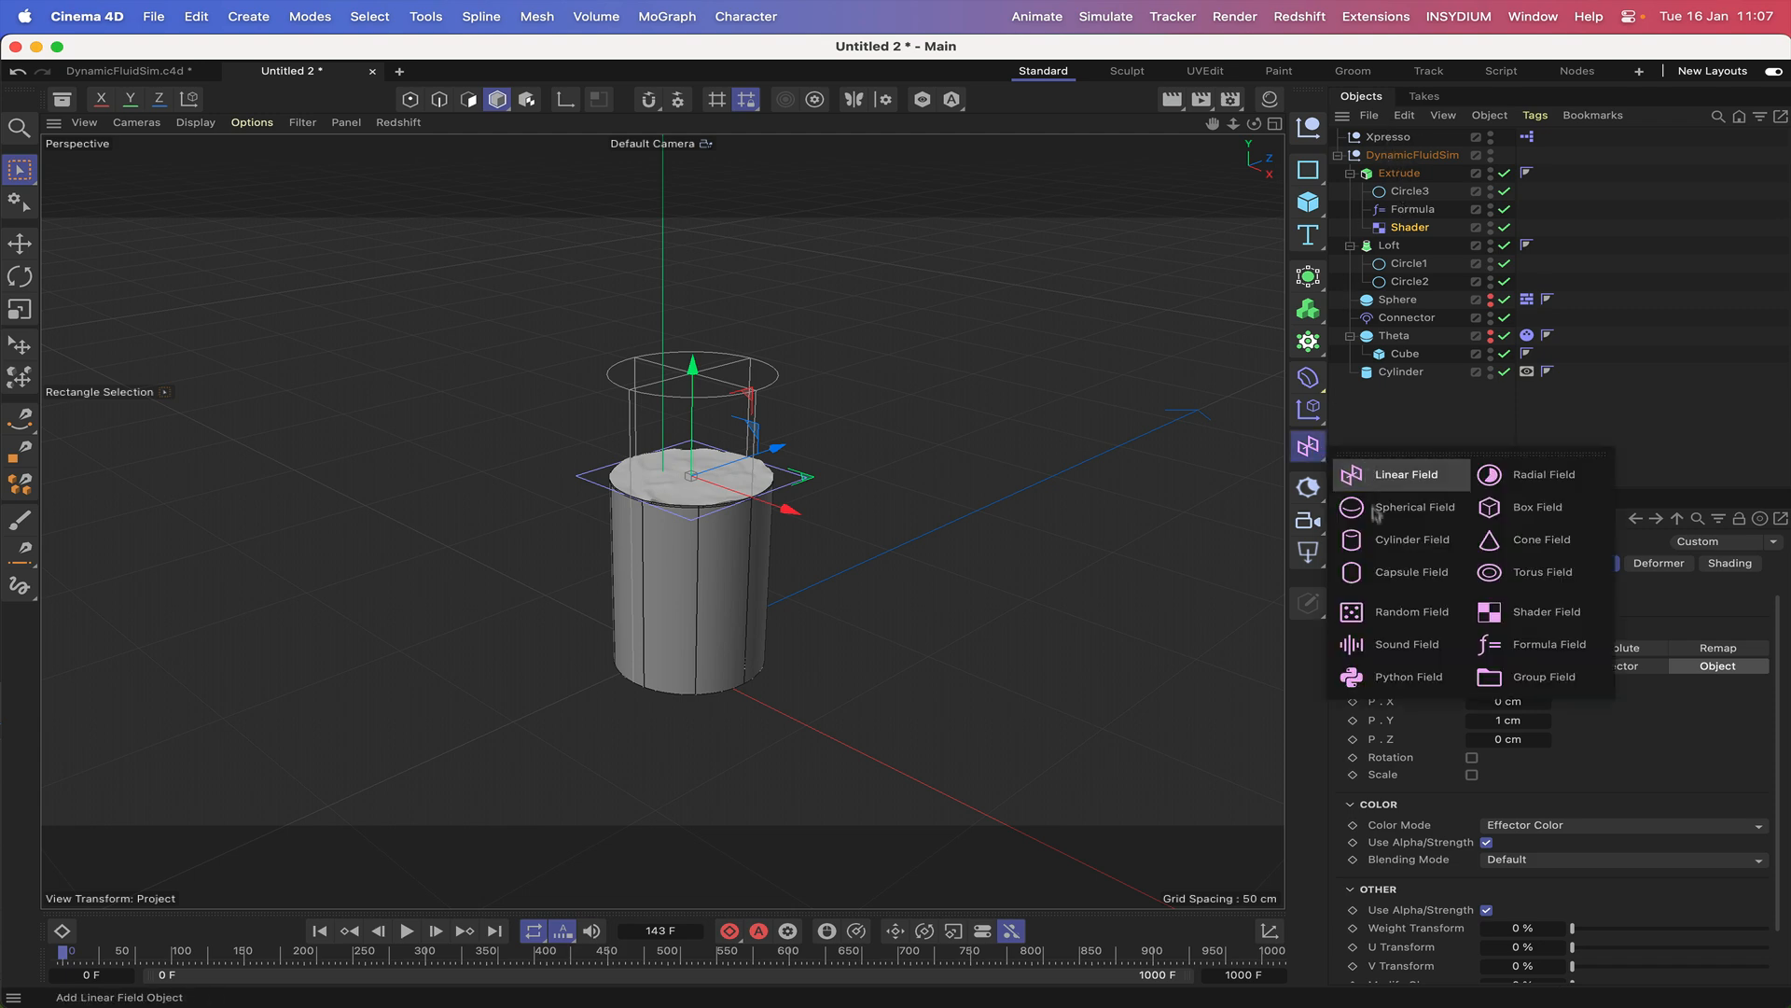
pyautogui.click(1400, 545)
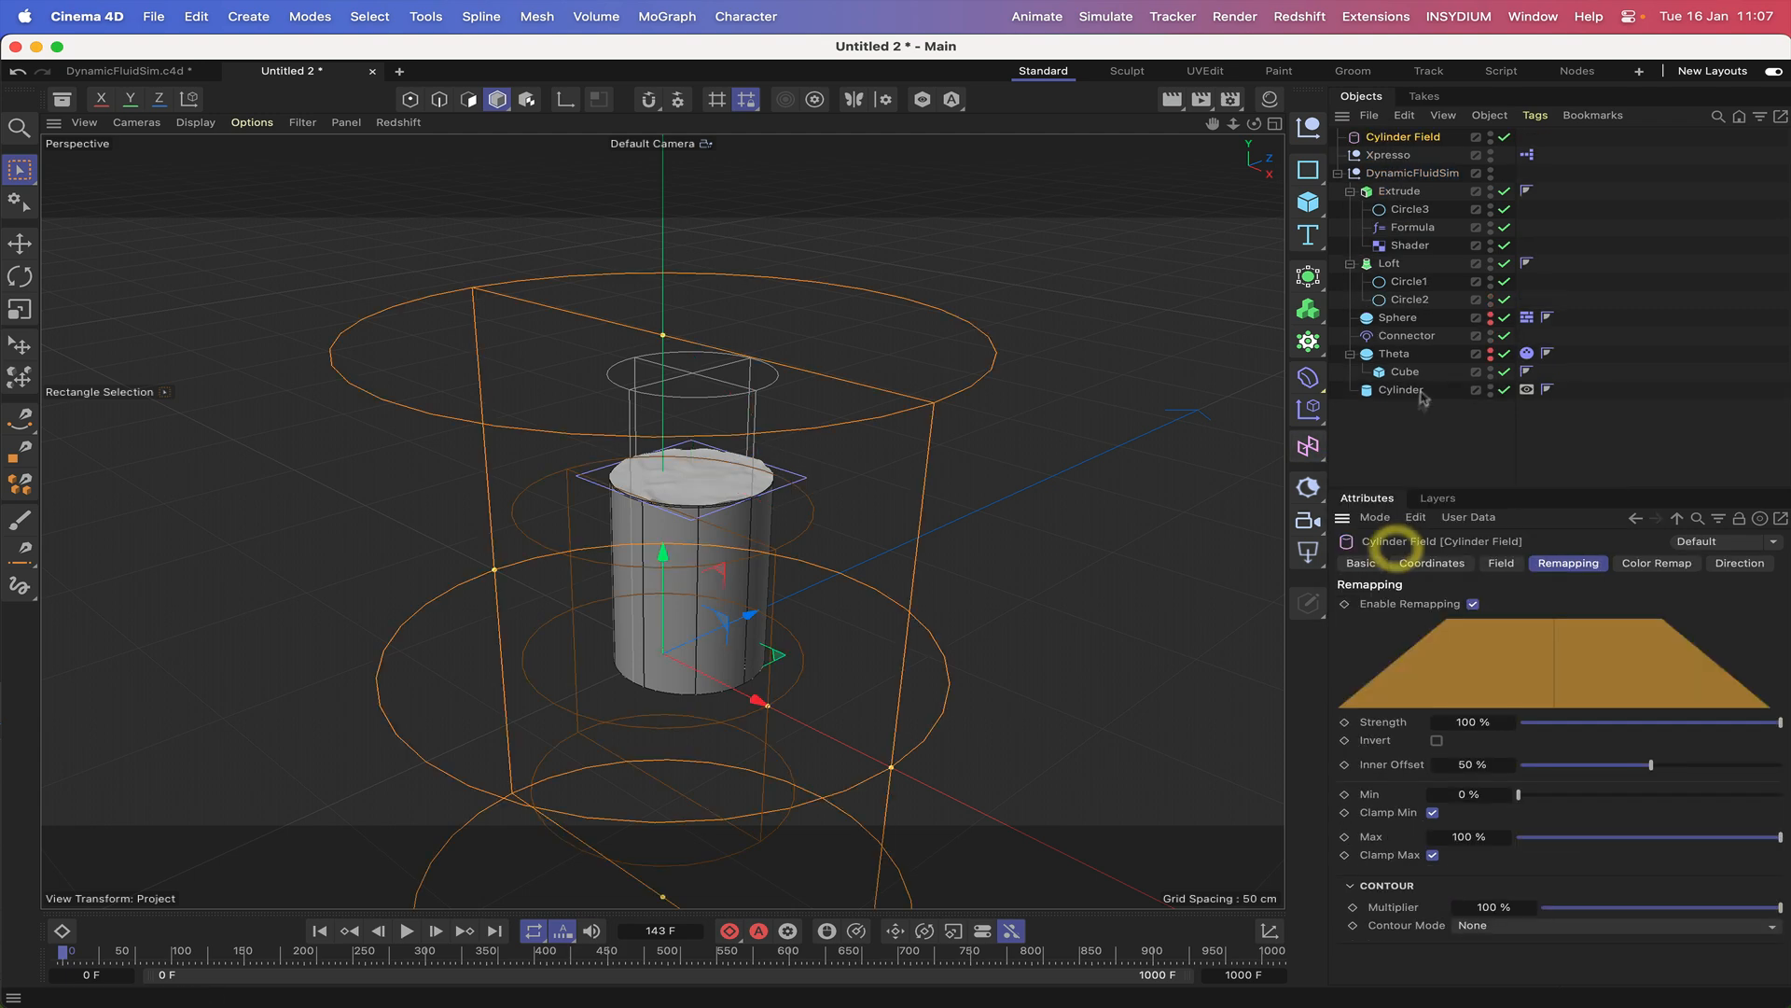
pyautogui.moveTo(1406, 142); pyautogui.dragTo(1434, 247)
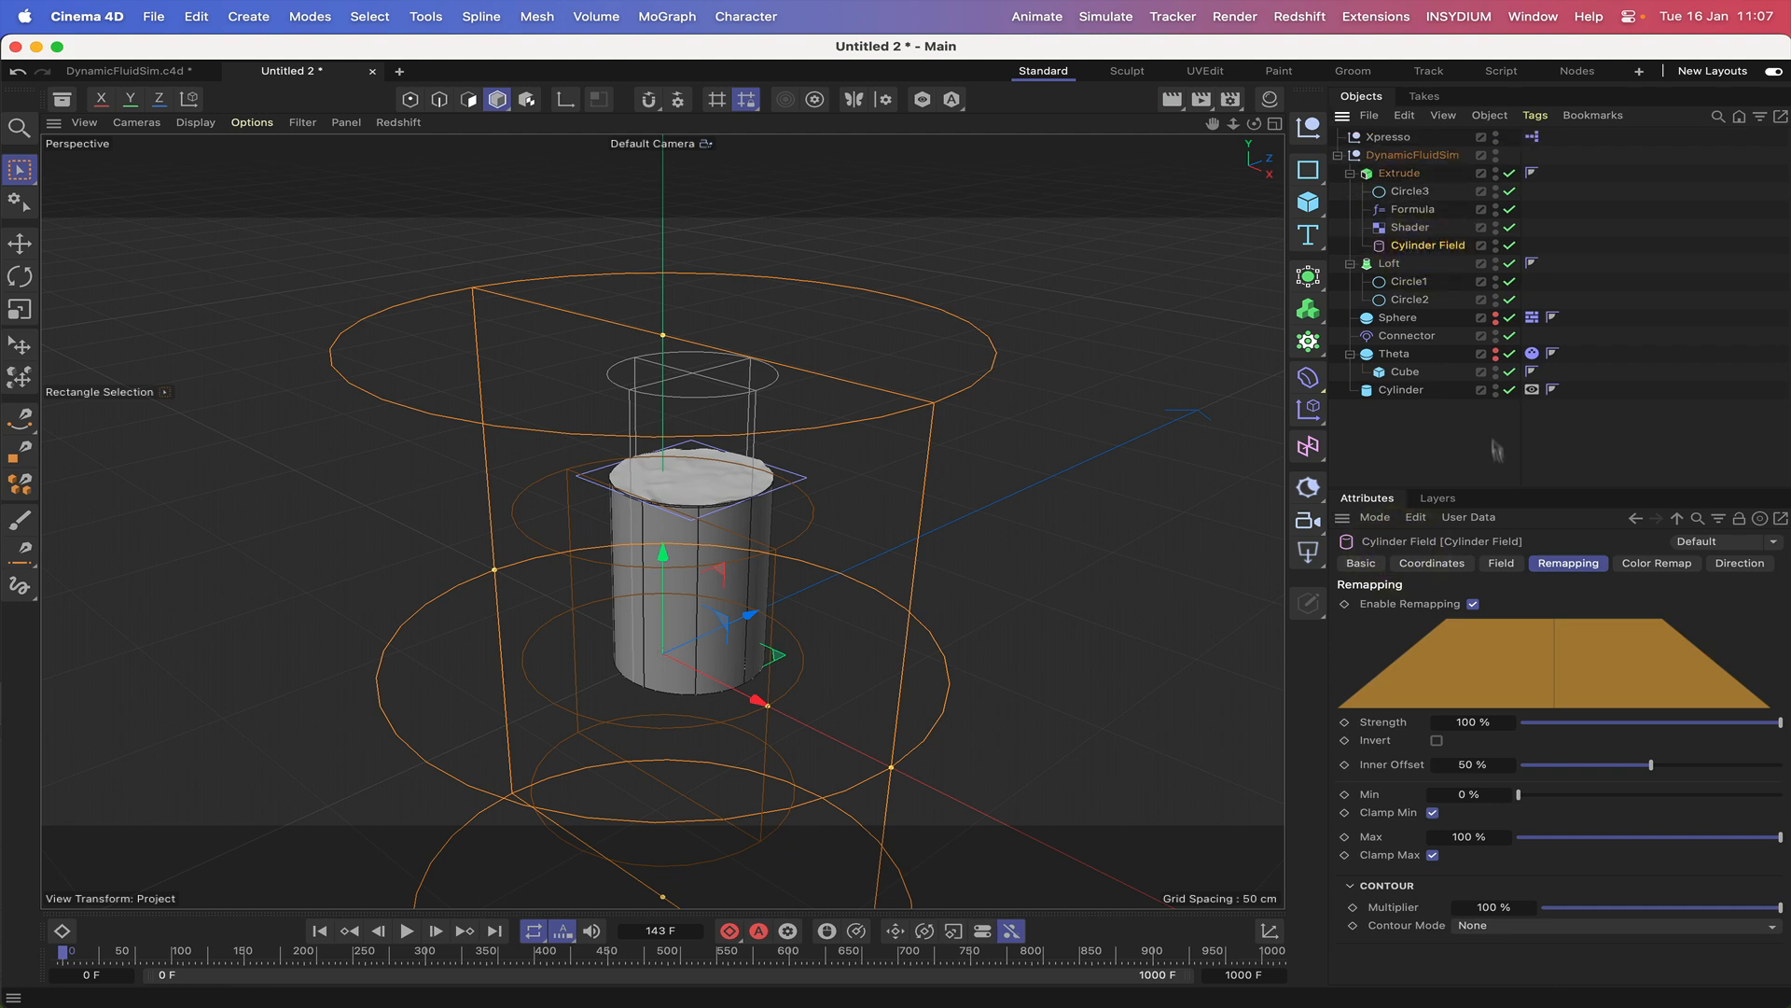
# Enable Clip to Shape on the Cylinder Field and set its height to 3 cm and radius to 19 cm.
pyautogui.click(1501, 563)
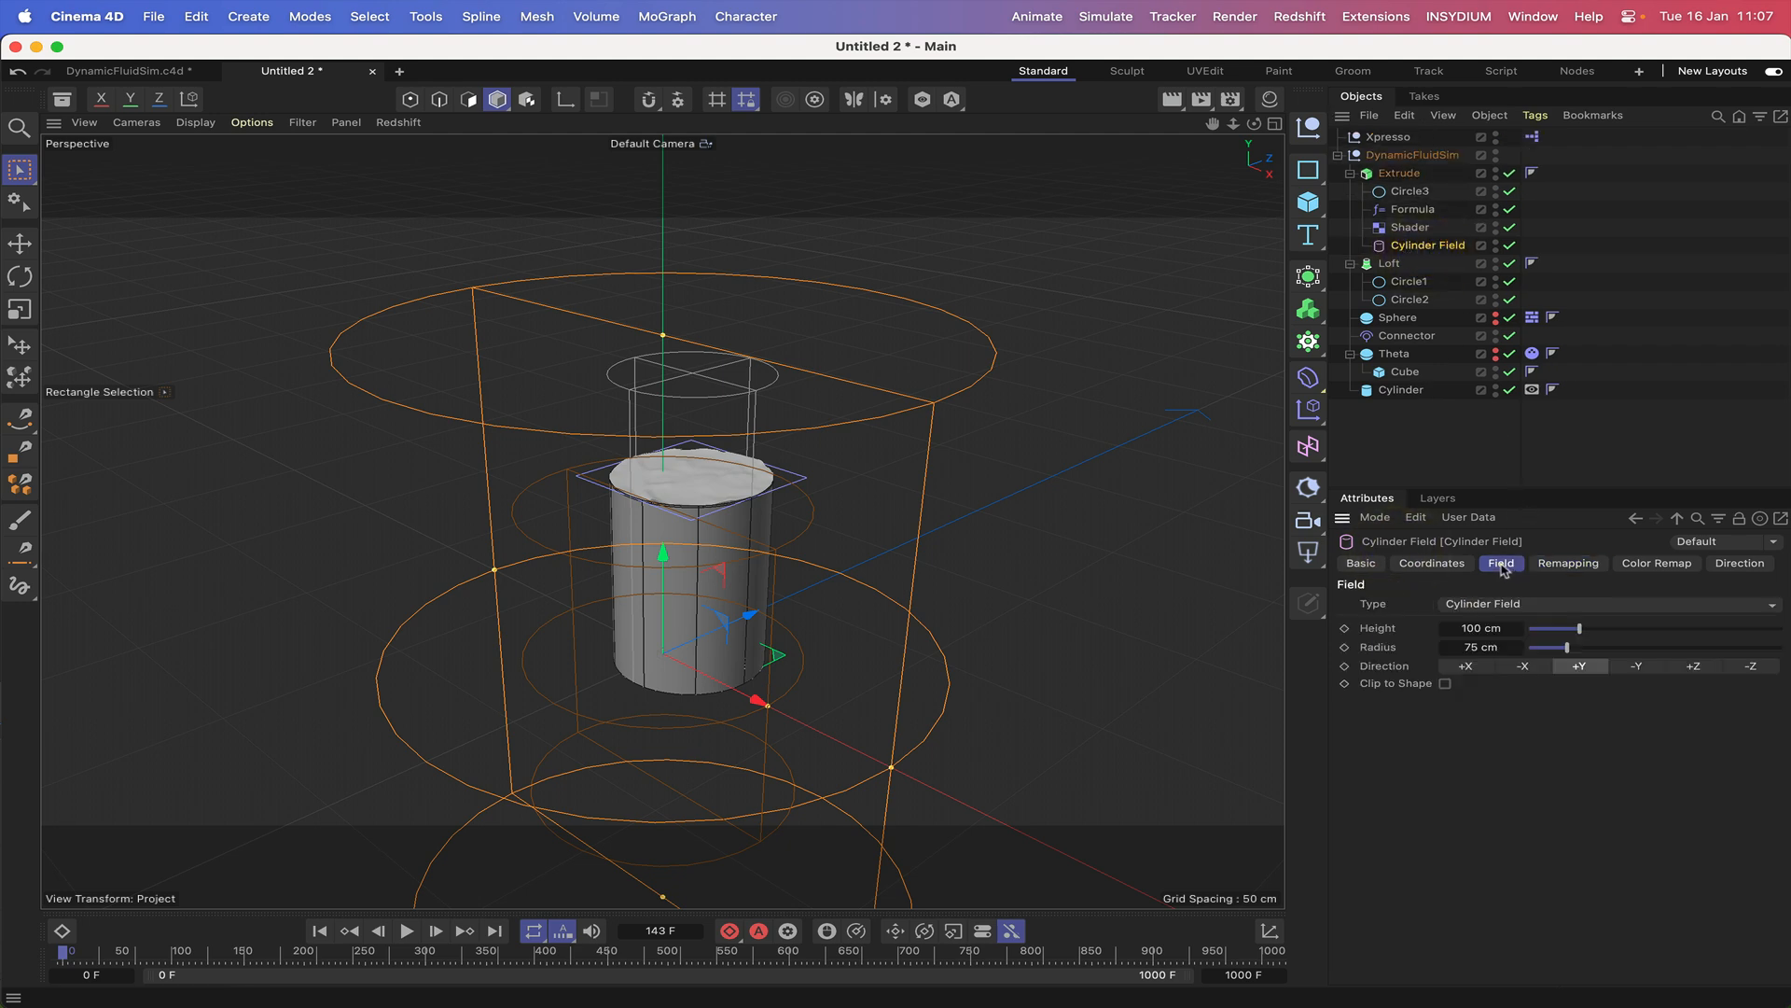
pyautogui.click(1445, 686)
pyautogui.doubleClick(1474, 628)
pyautogui.write('3')
pyautogui.press('Return')
pyautogui.doubleClick(1474, 647)
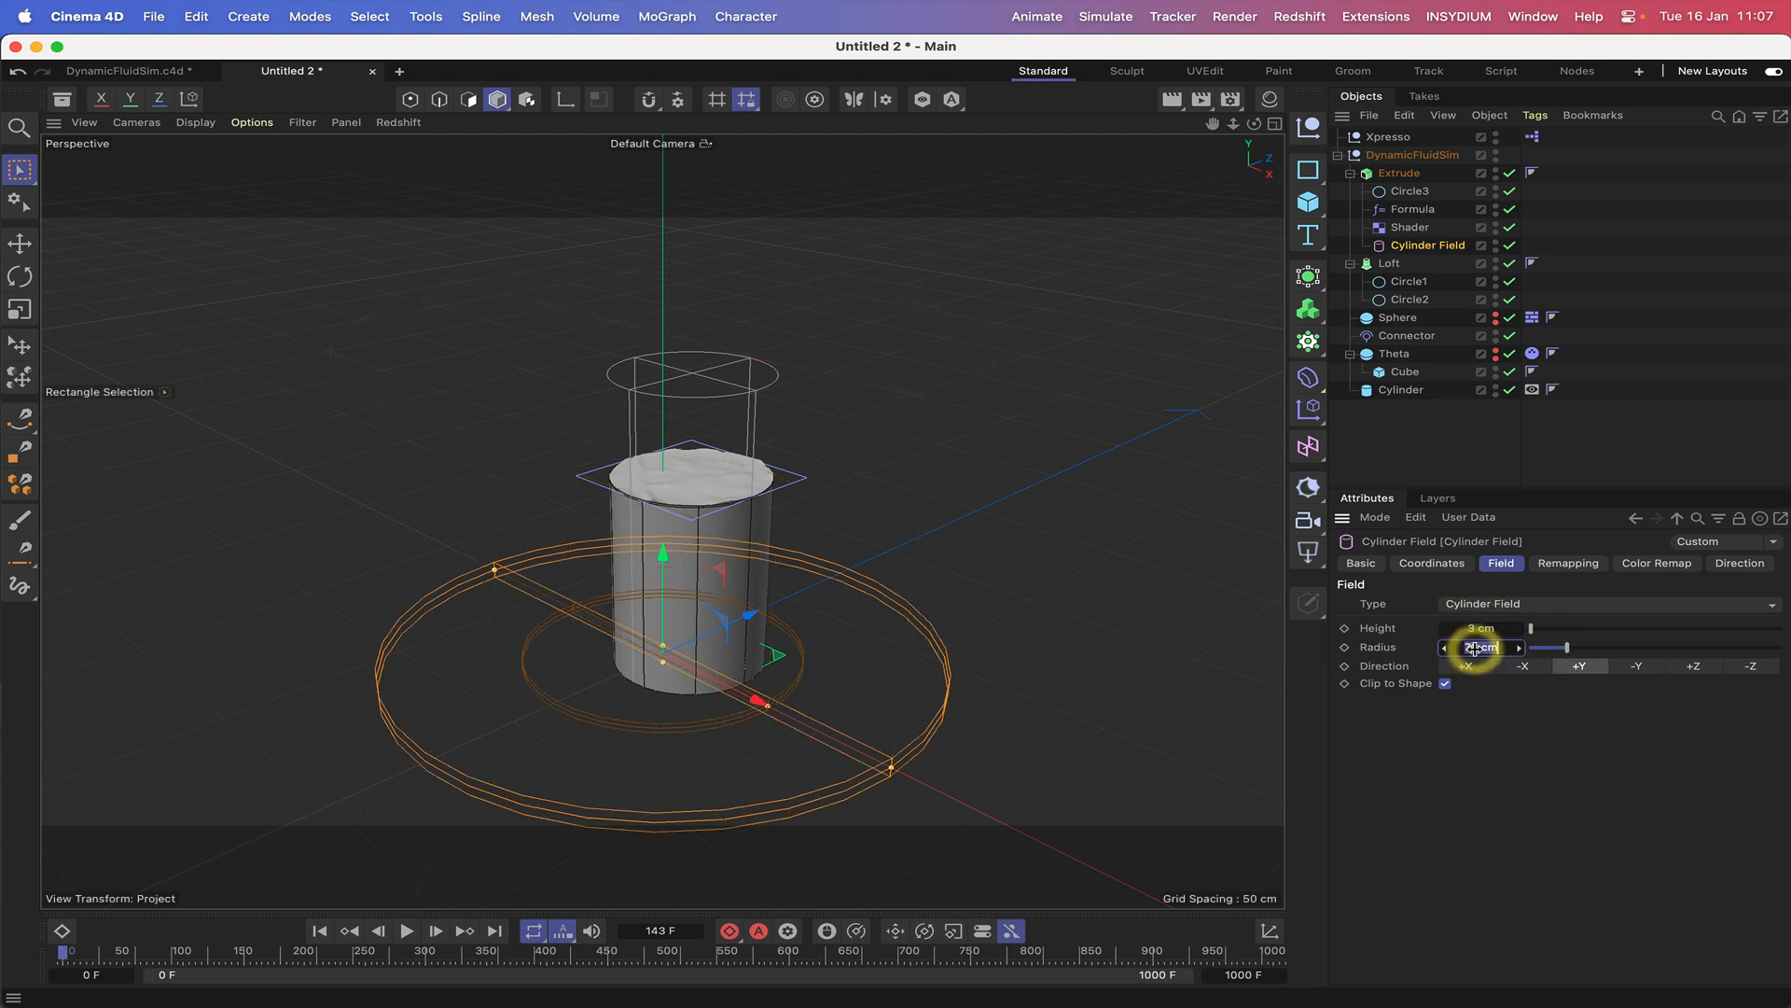
pyautogui.write('19')
pyautogui.press('Return')
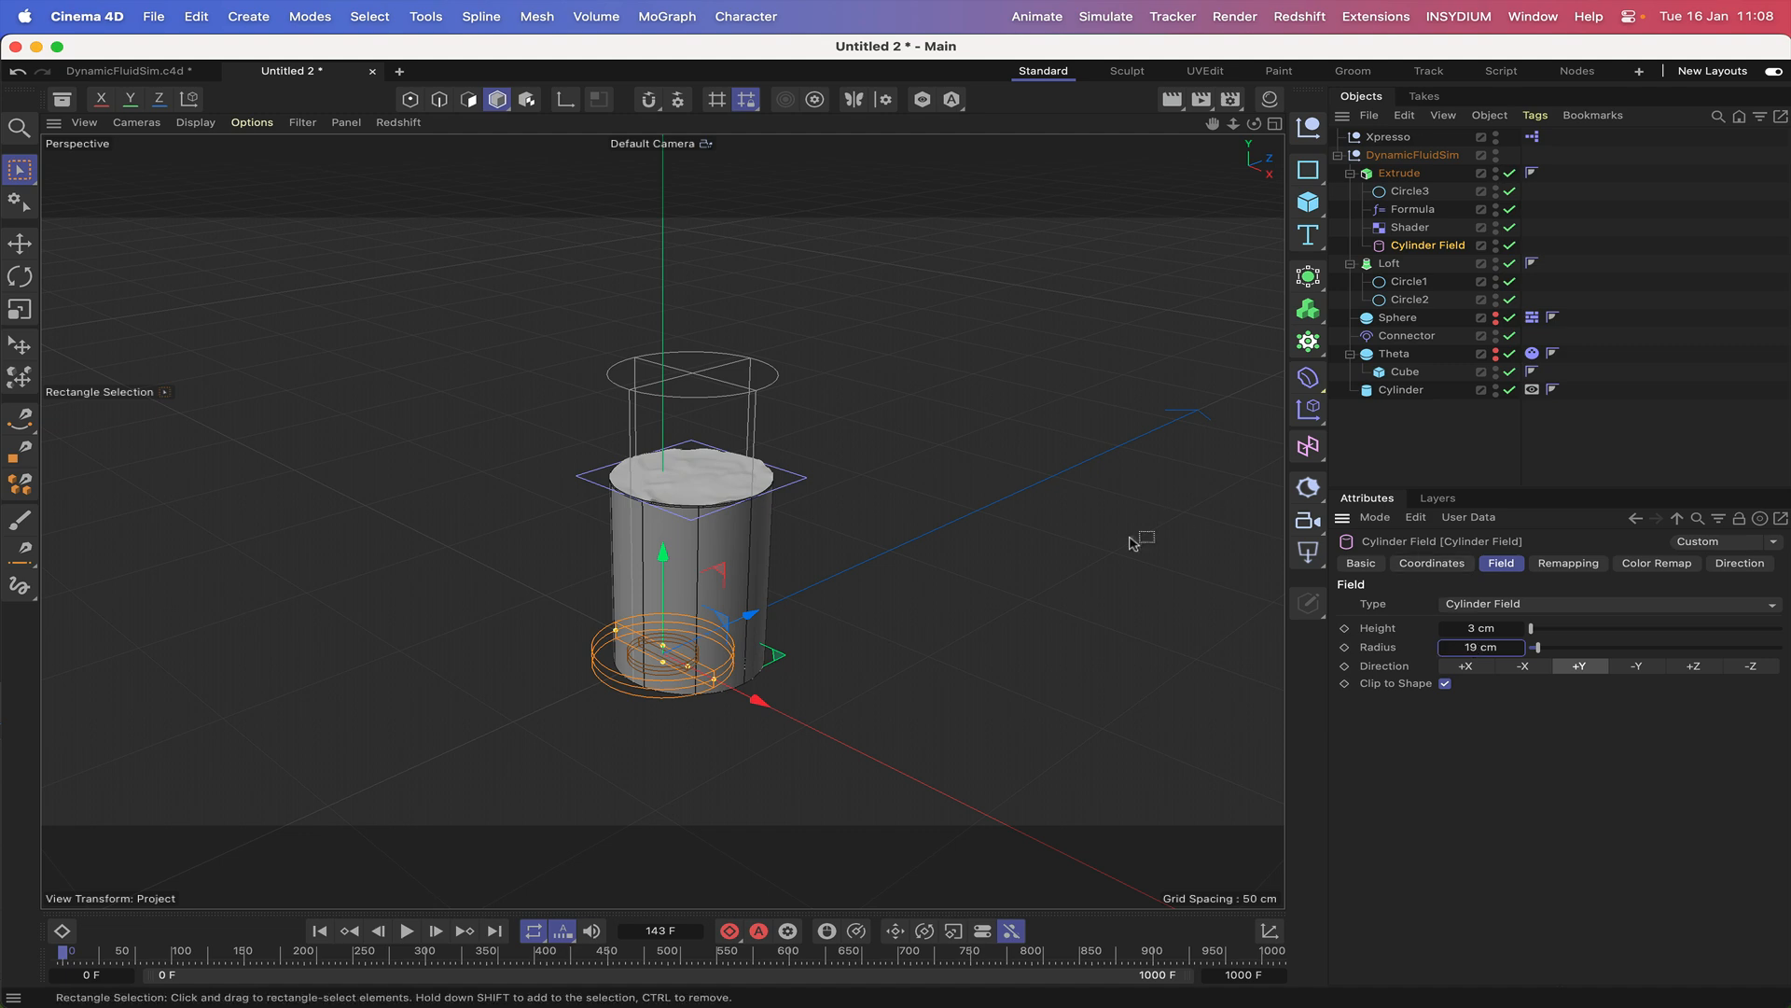
# Set the Cylinder Field's X, Y and Z position coordinates to 0 cm.
pyautogui.click(1432, 562)
pyautogui.doubleClick(1460, 628)
pyautogui.write('0')
pyautogui.press('Return')
pyautogui.doubleClick(1442, 646)
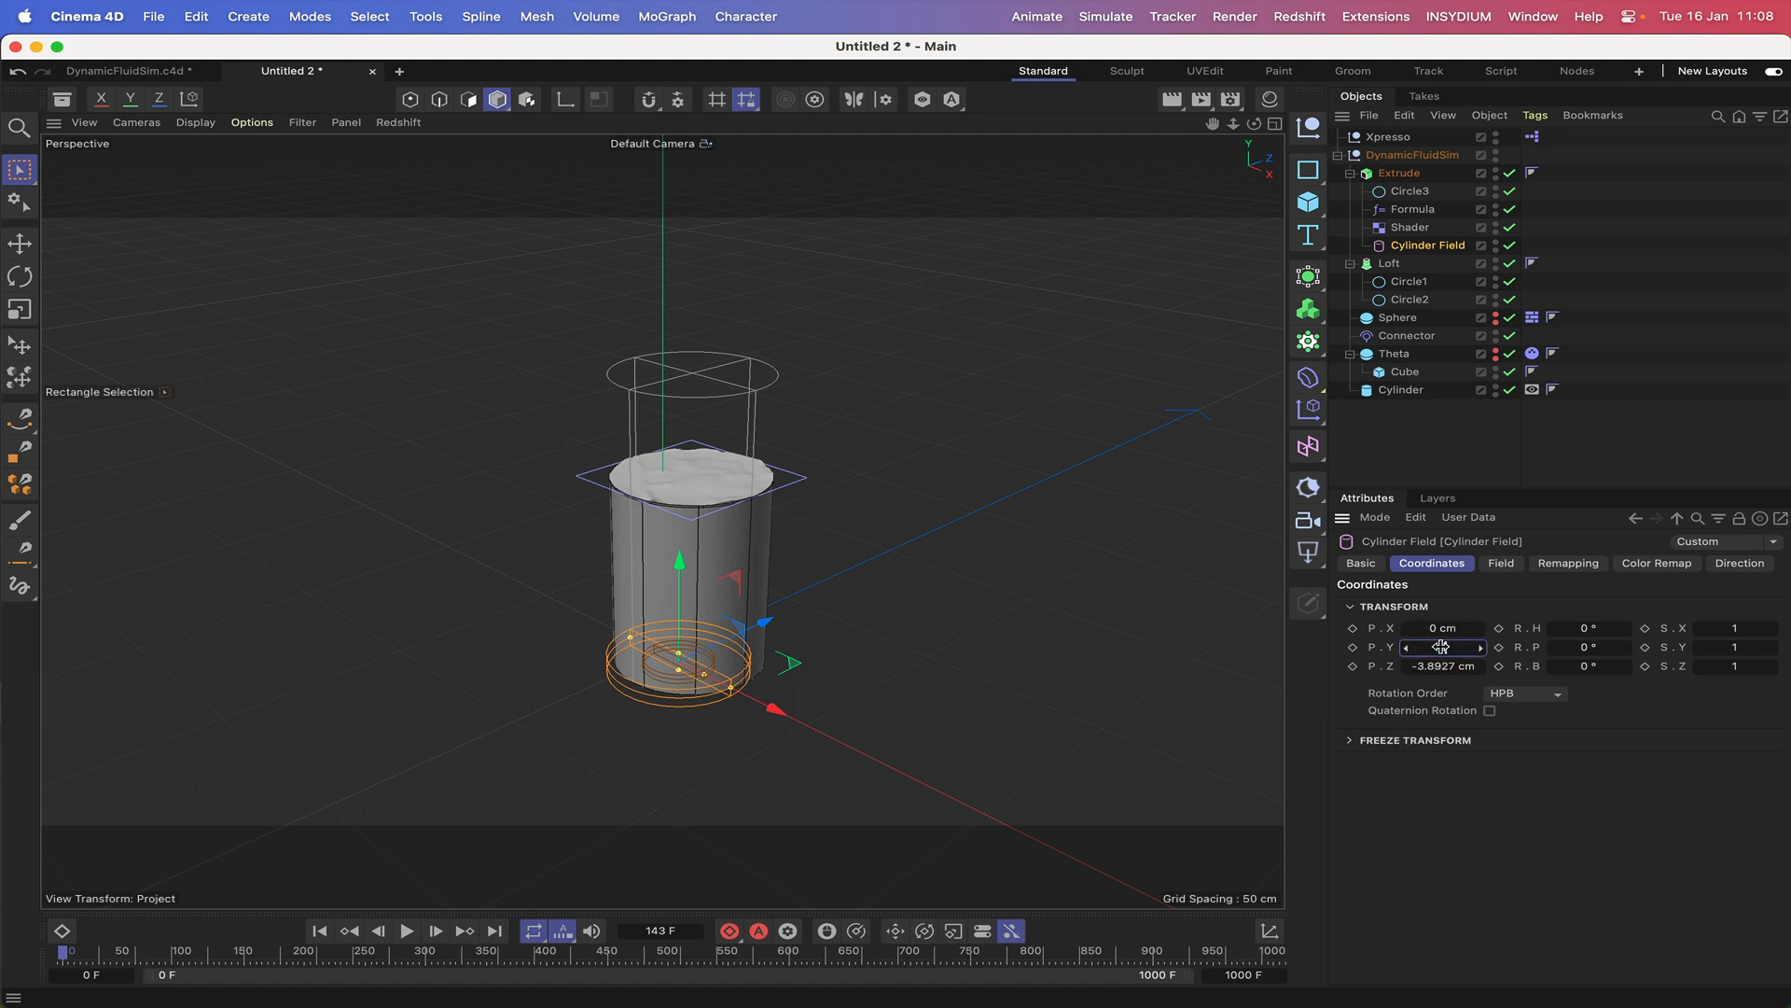
pyautogui.write('60')
pyautogui.press('Return')
pyautogui.doubleClick(1446, 666)
pyautogui.write('0')
pyautogui.press('Return')
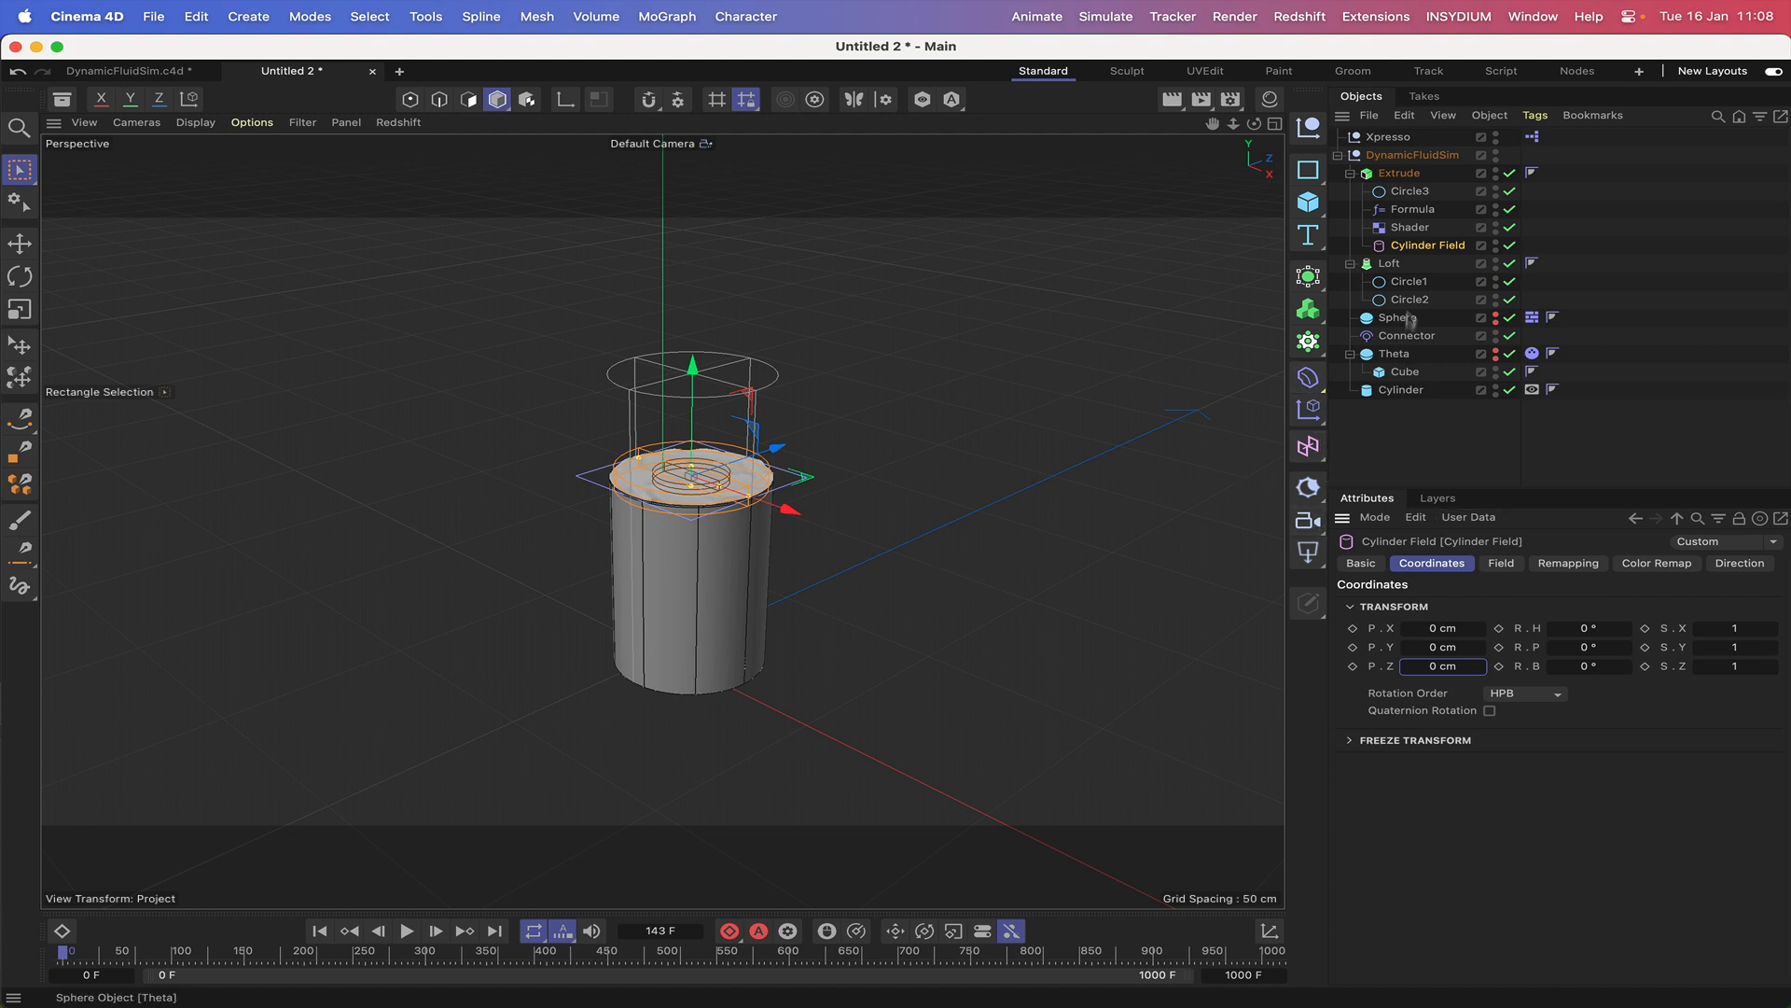
# Select Formula and Shader together and assign the Cylinder Field to their Fields list.
pyautogui.click(1413, 208)
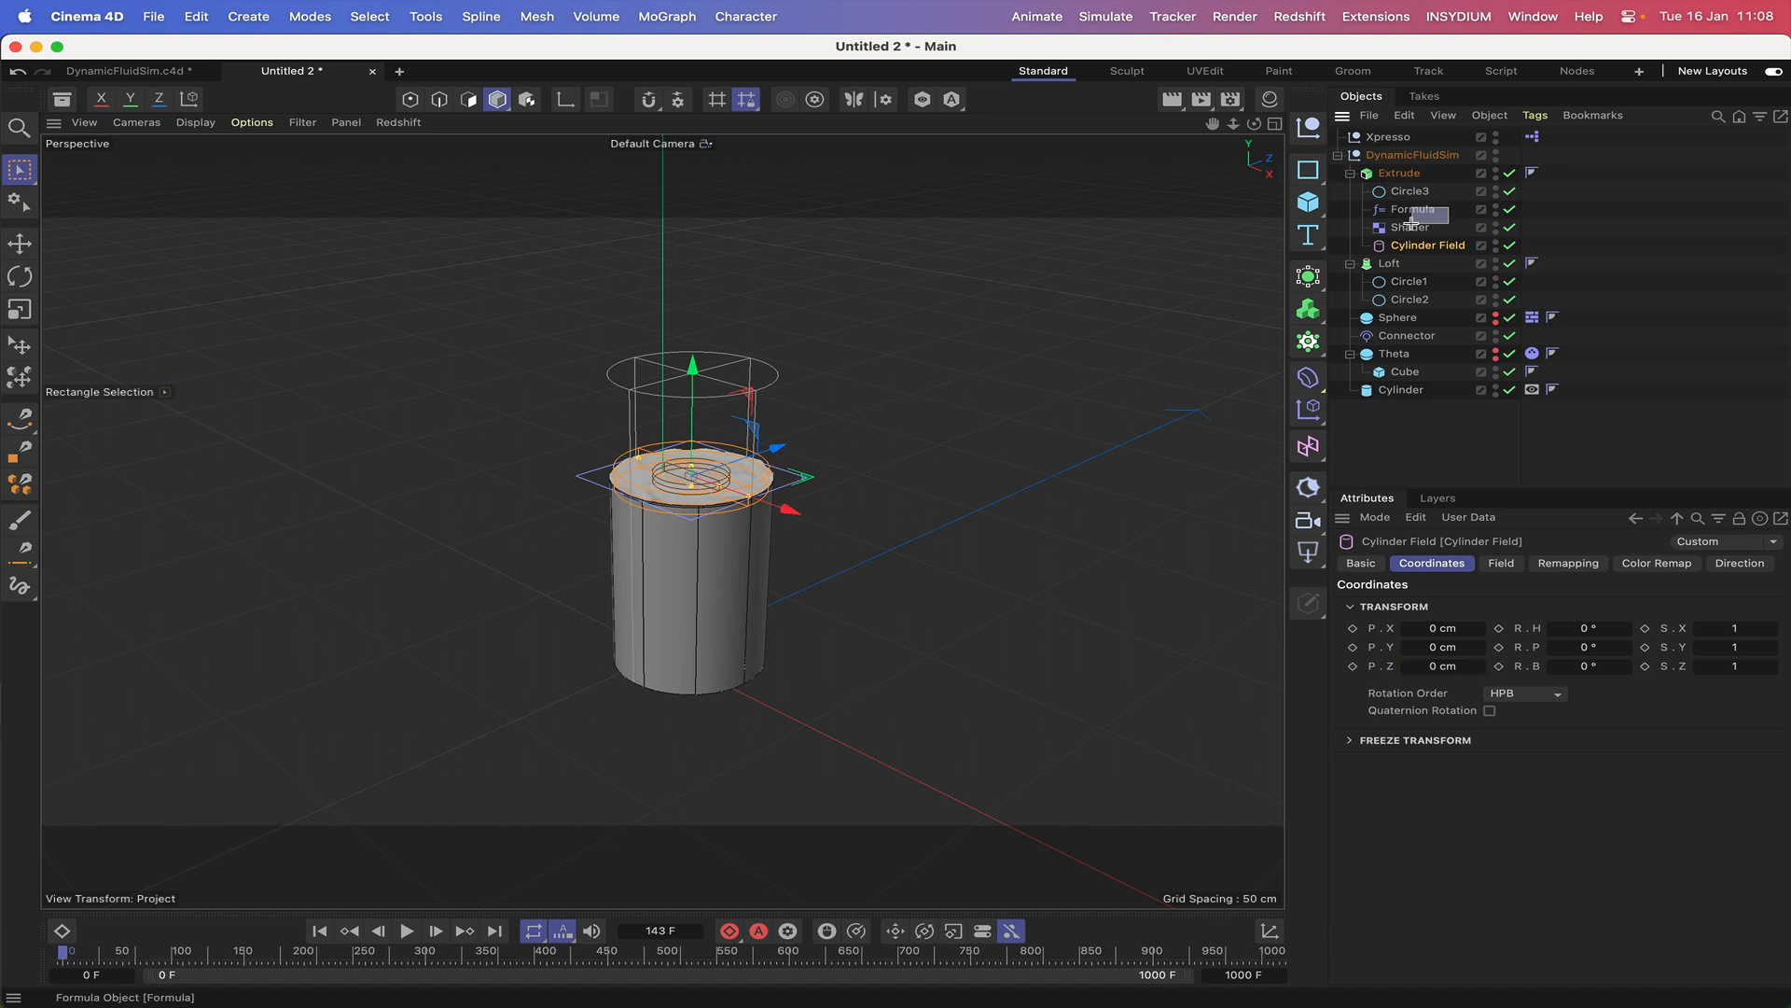
pyautogui.keyDown('shift'); pyautogui.click(1409, 226); pyautogui.keyUp('shift')
pyautogui.click(1504, 562)
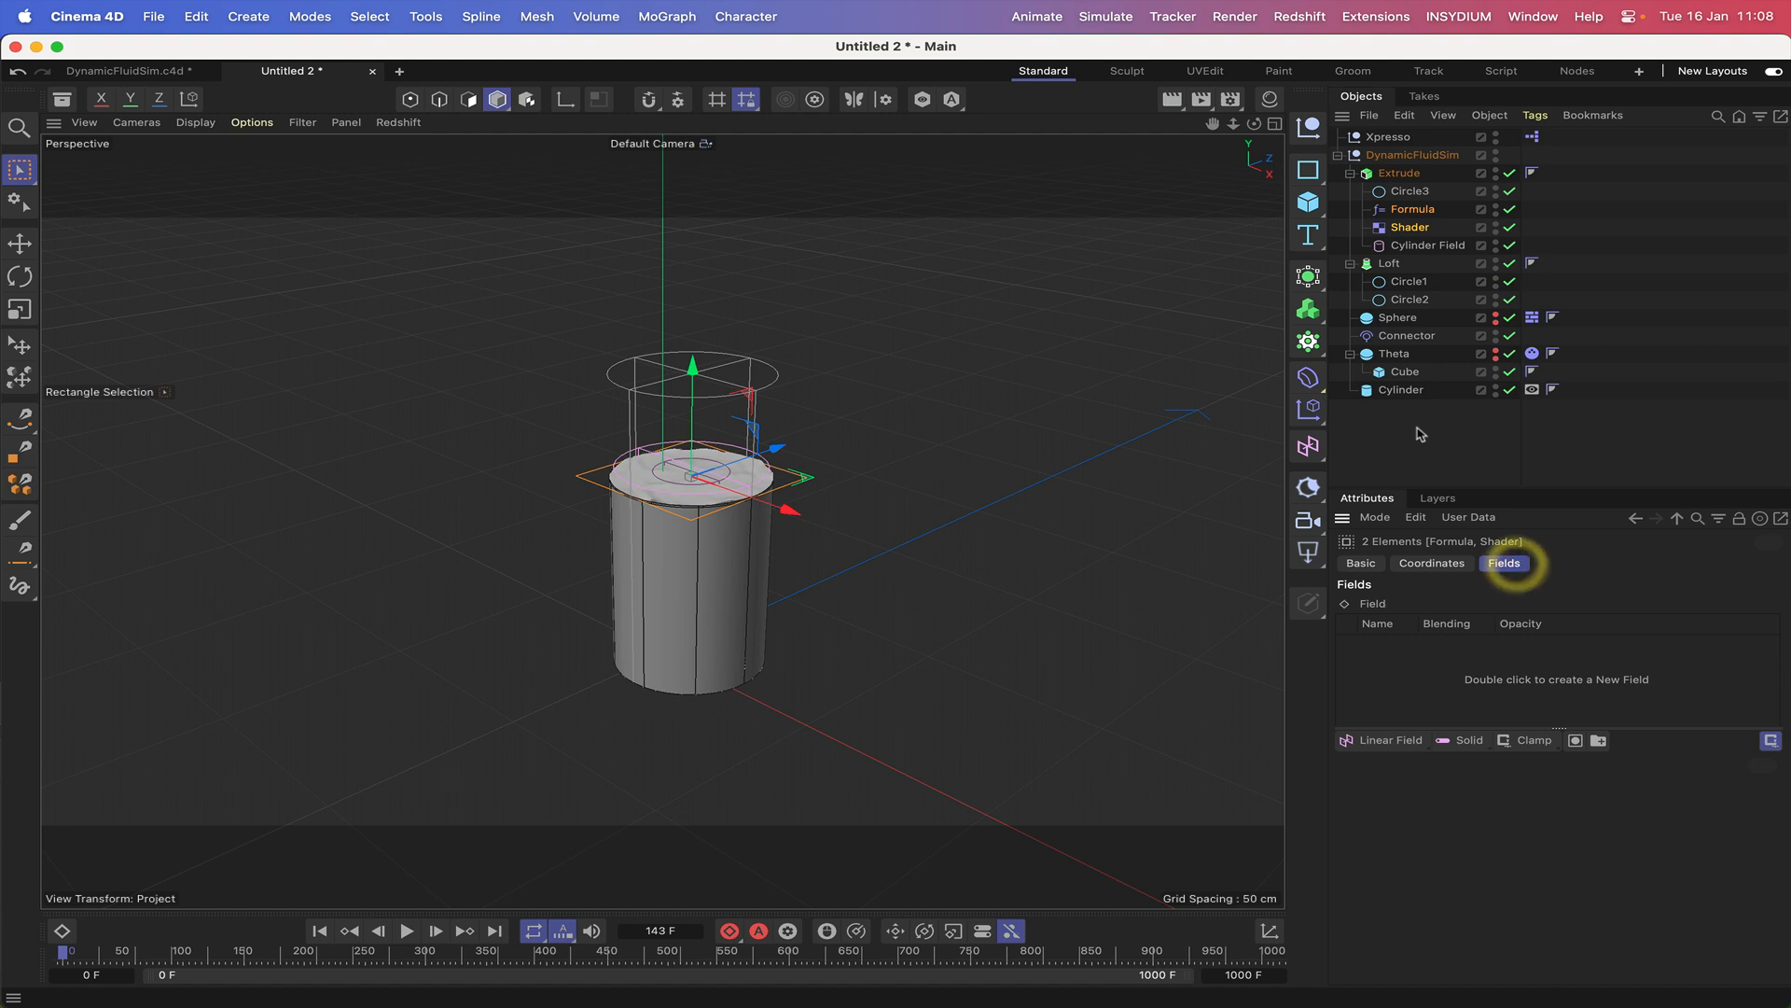
pyautogui.moveTo(1413, 244); pyautogui.dragTo(1490, 709)
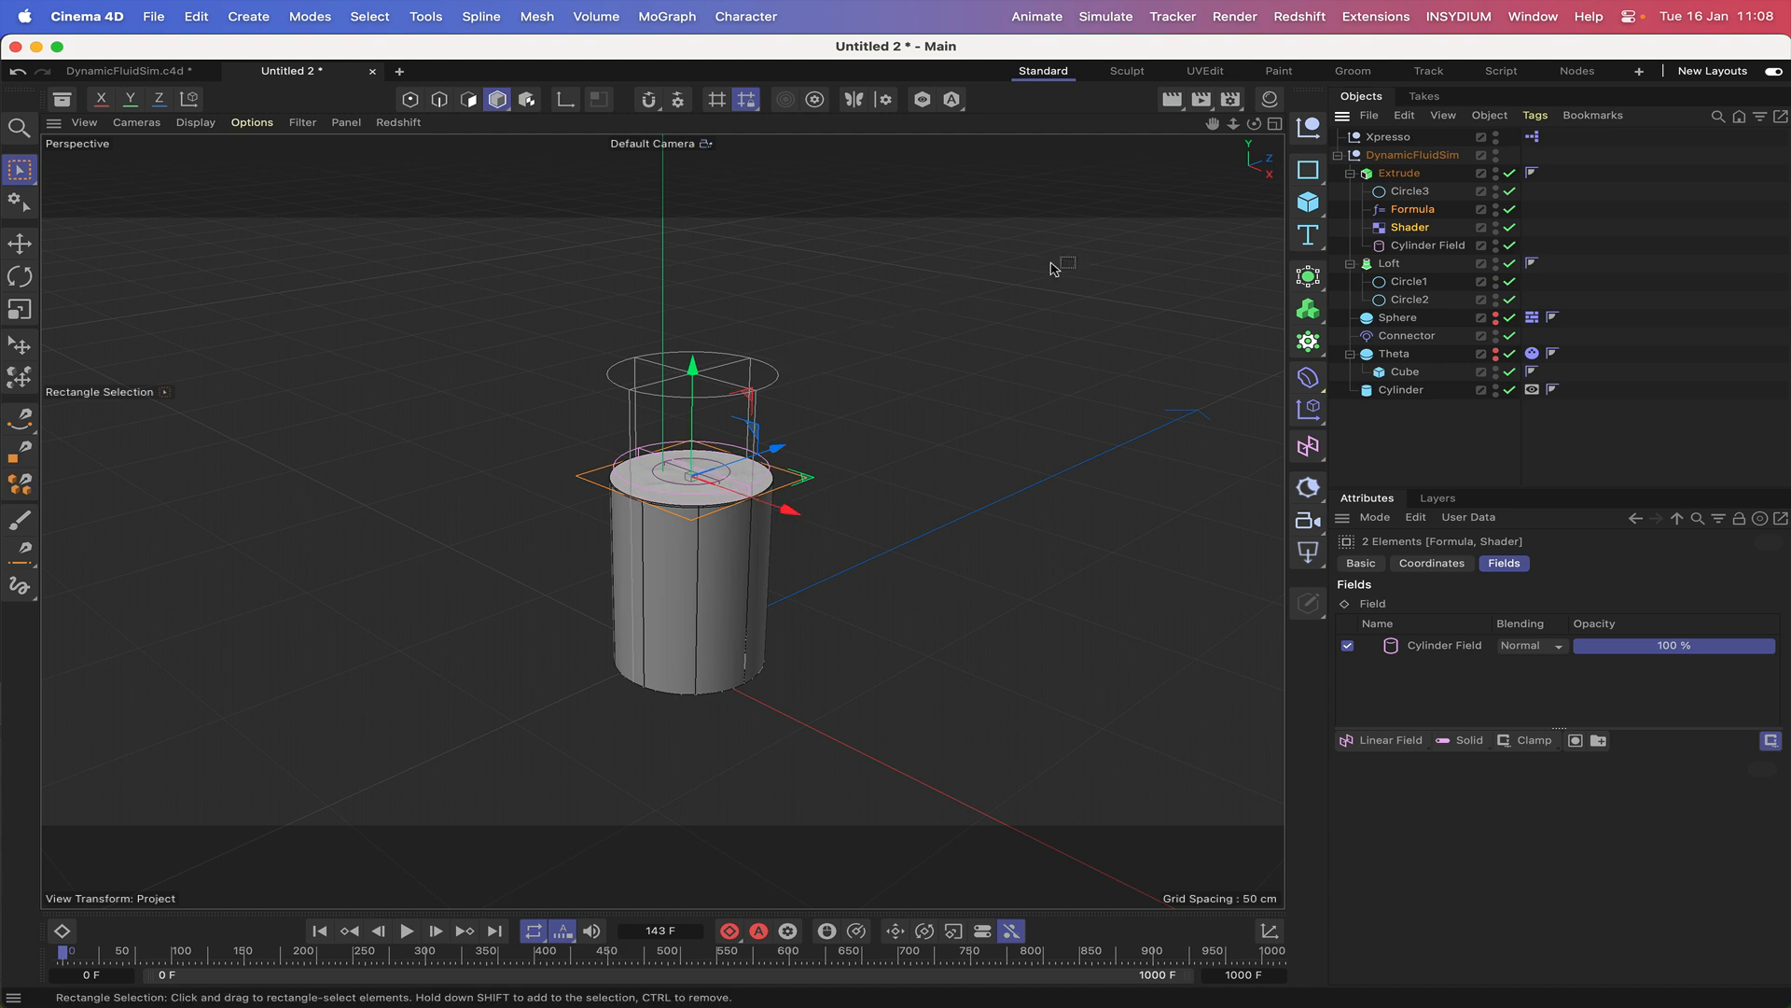
# Set the Inner Offset in the Cylinder Field's remapping to 75 %, checking the liquid surface from the side.
pyautogui.press('F3')
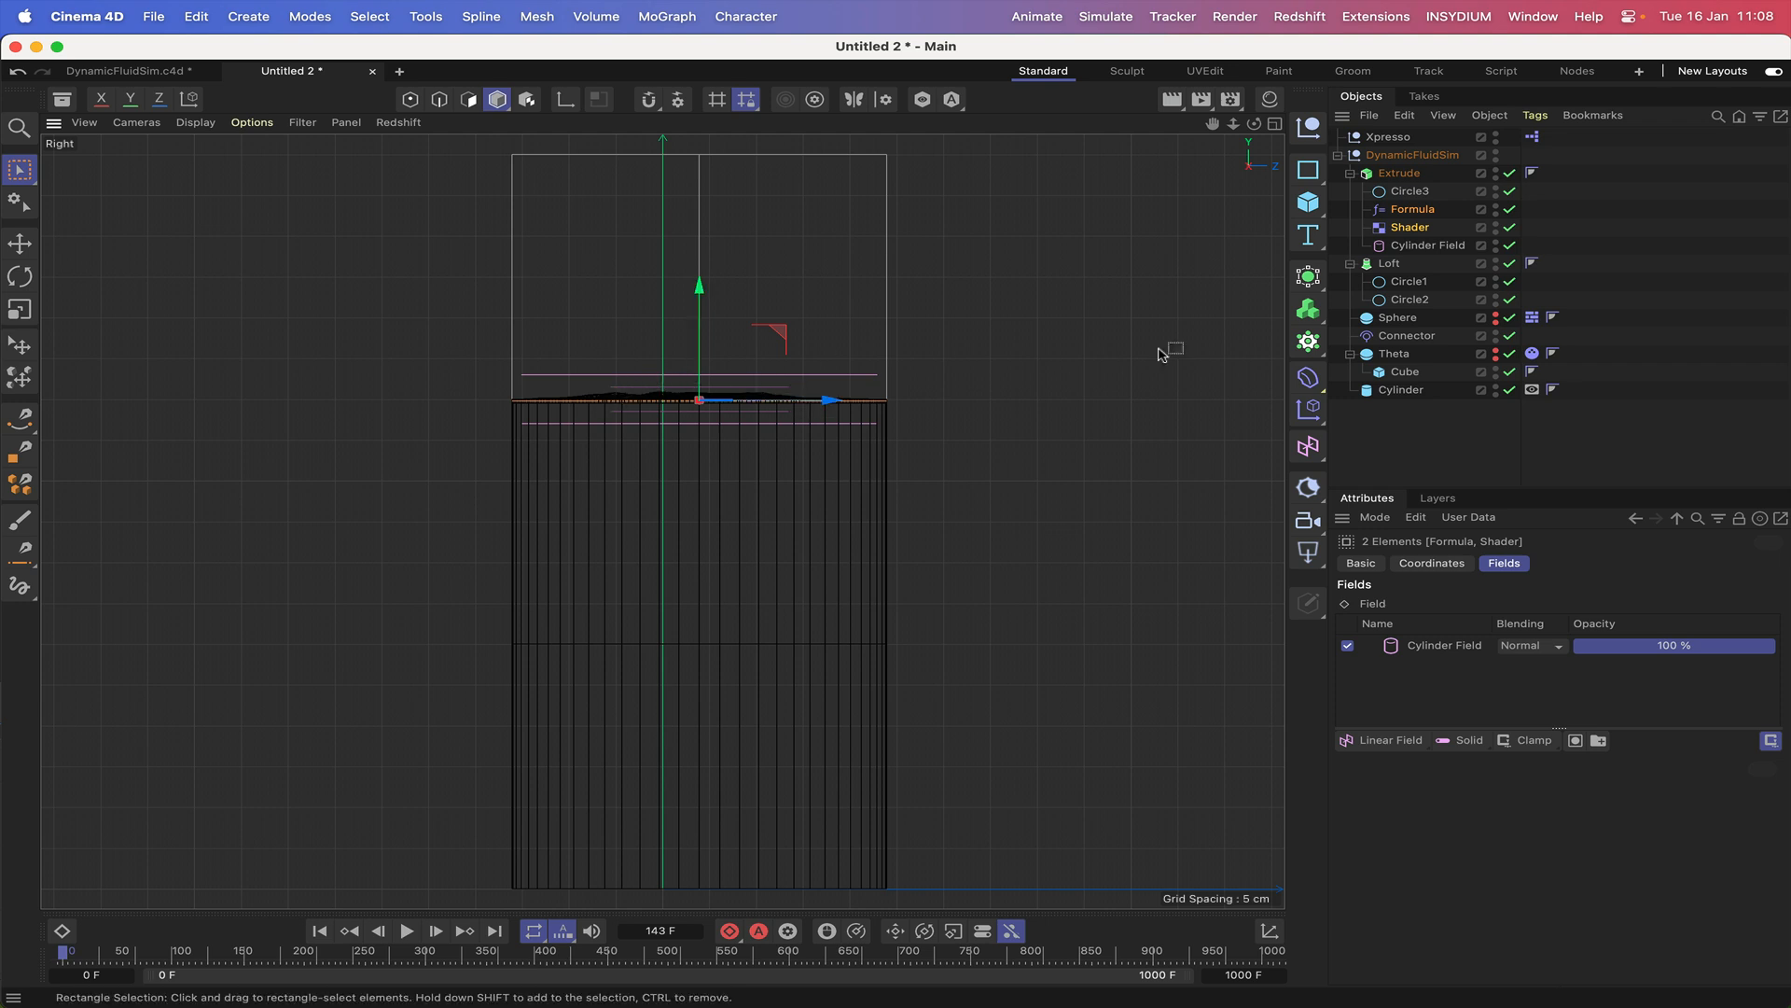
pyautogui.click(1420, 245)
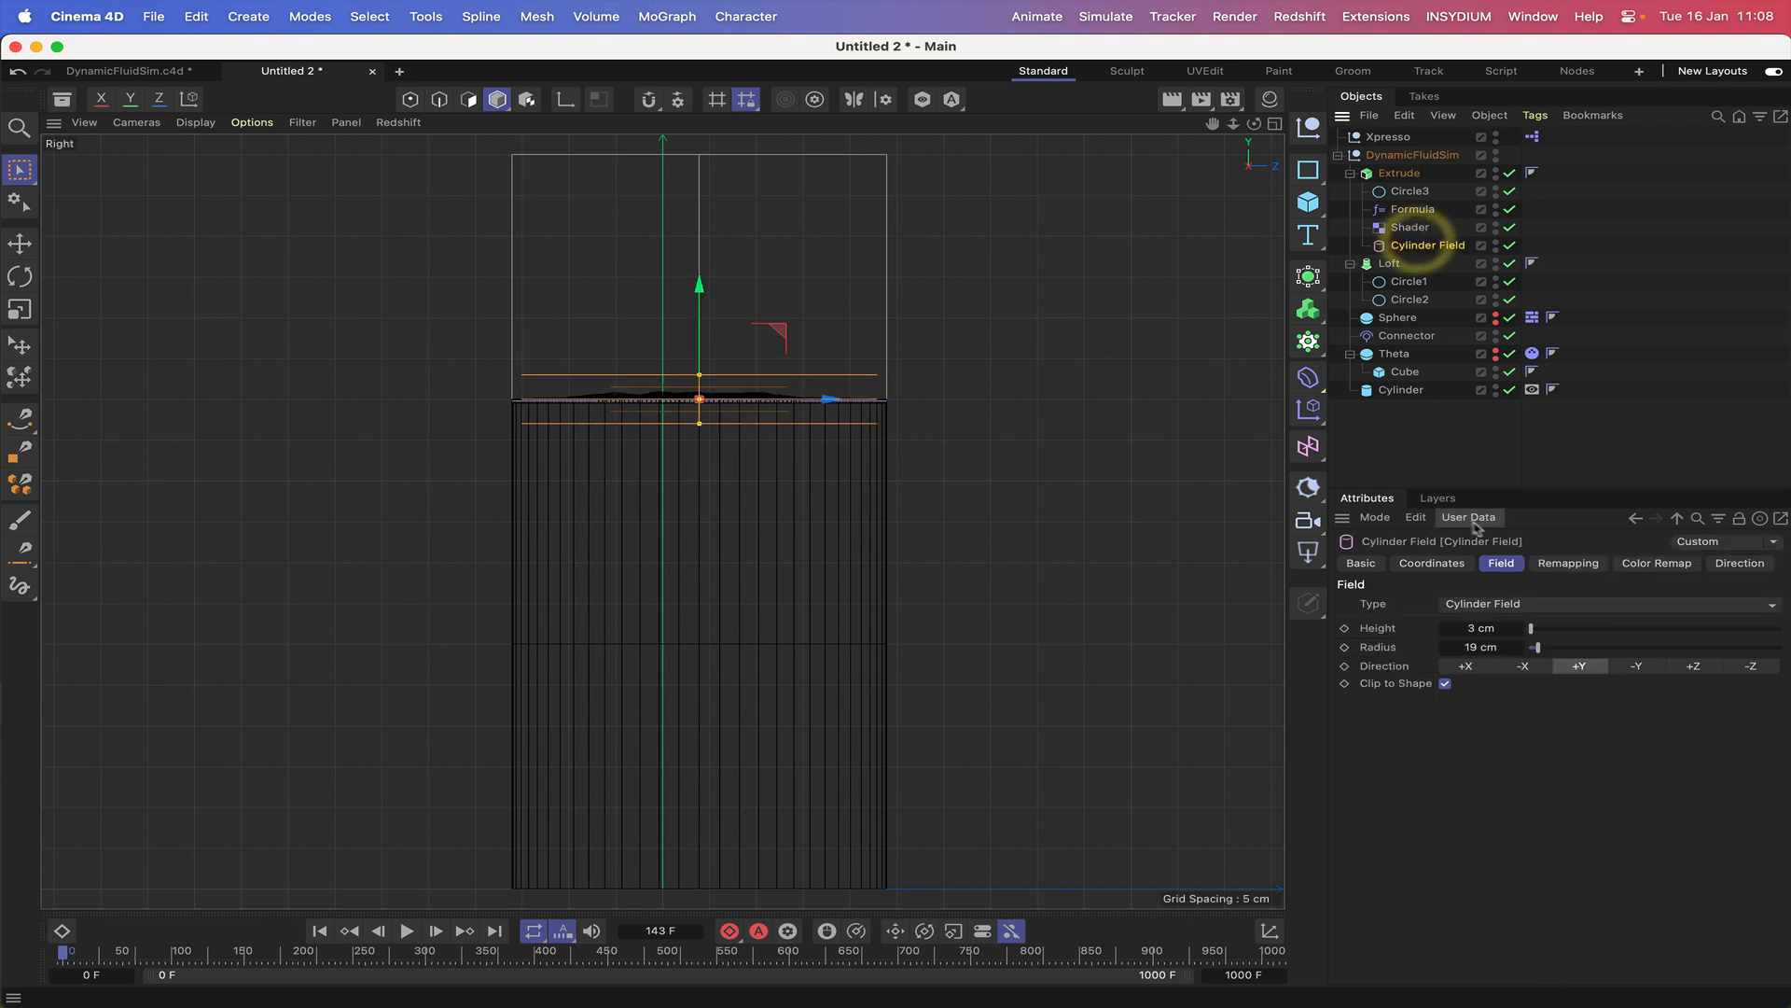
pyautogui.click(1568, 563)
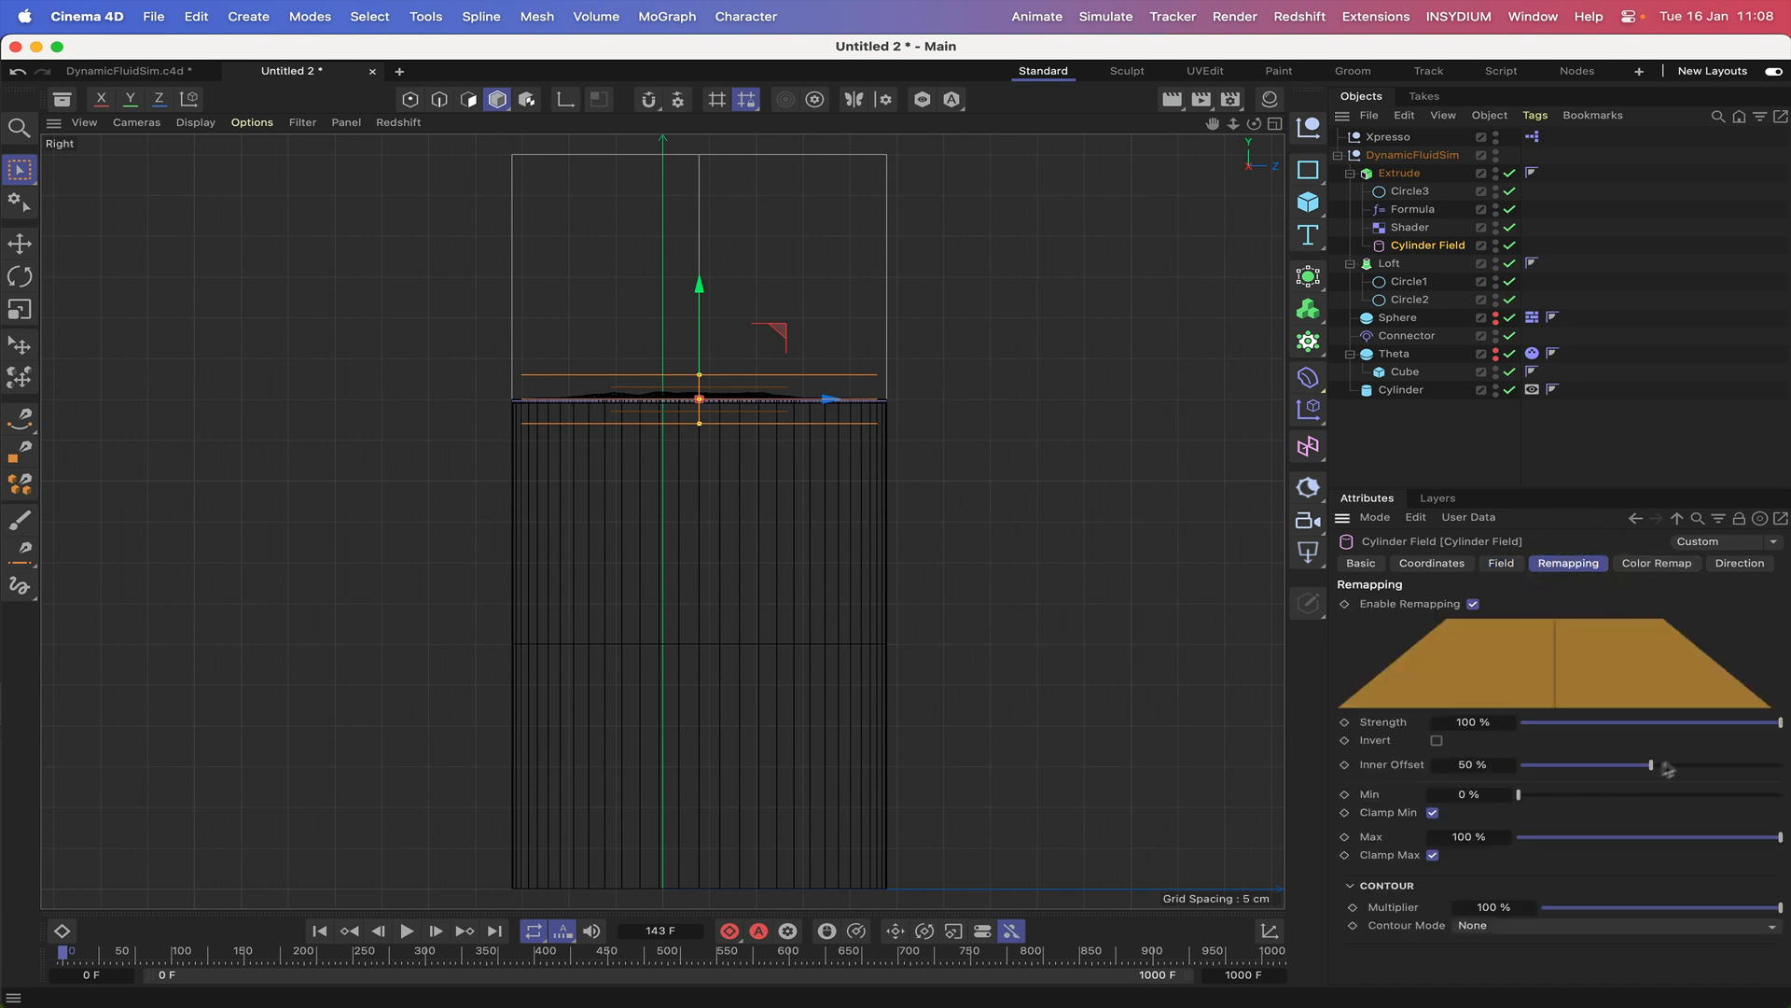
pyautogui.doubleClick(1516, 765)
pyautogui.write('75')
pyautogui.press('Return')
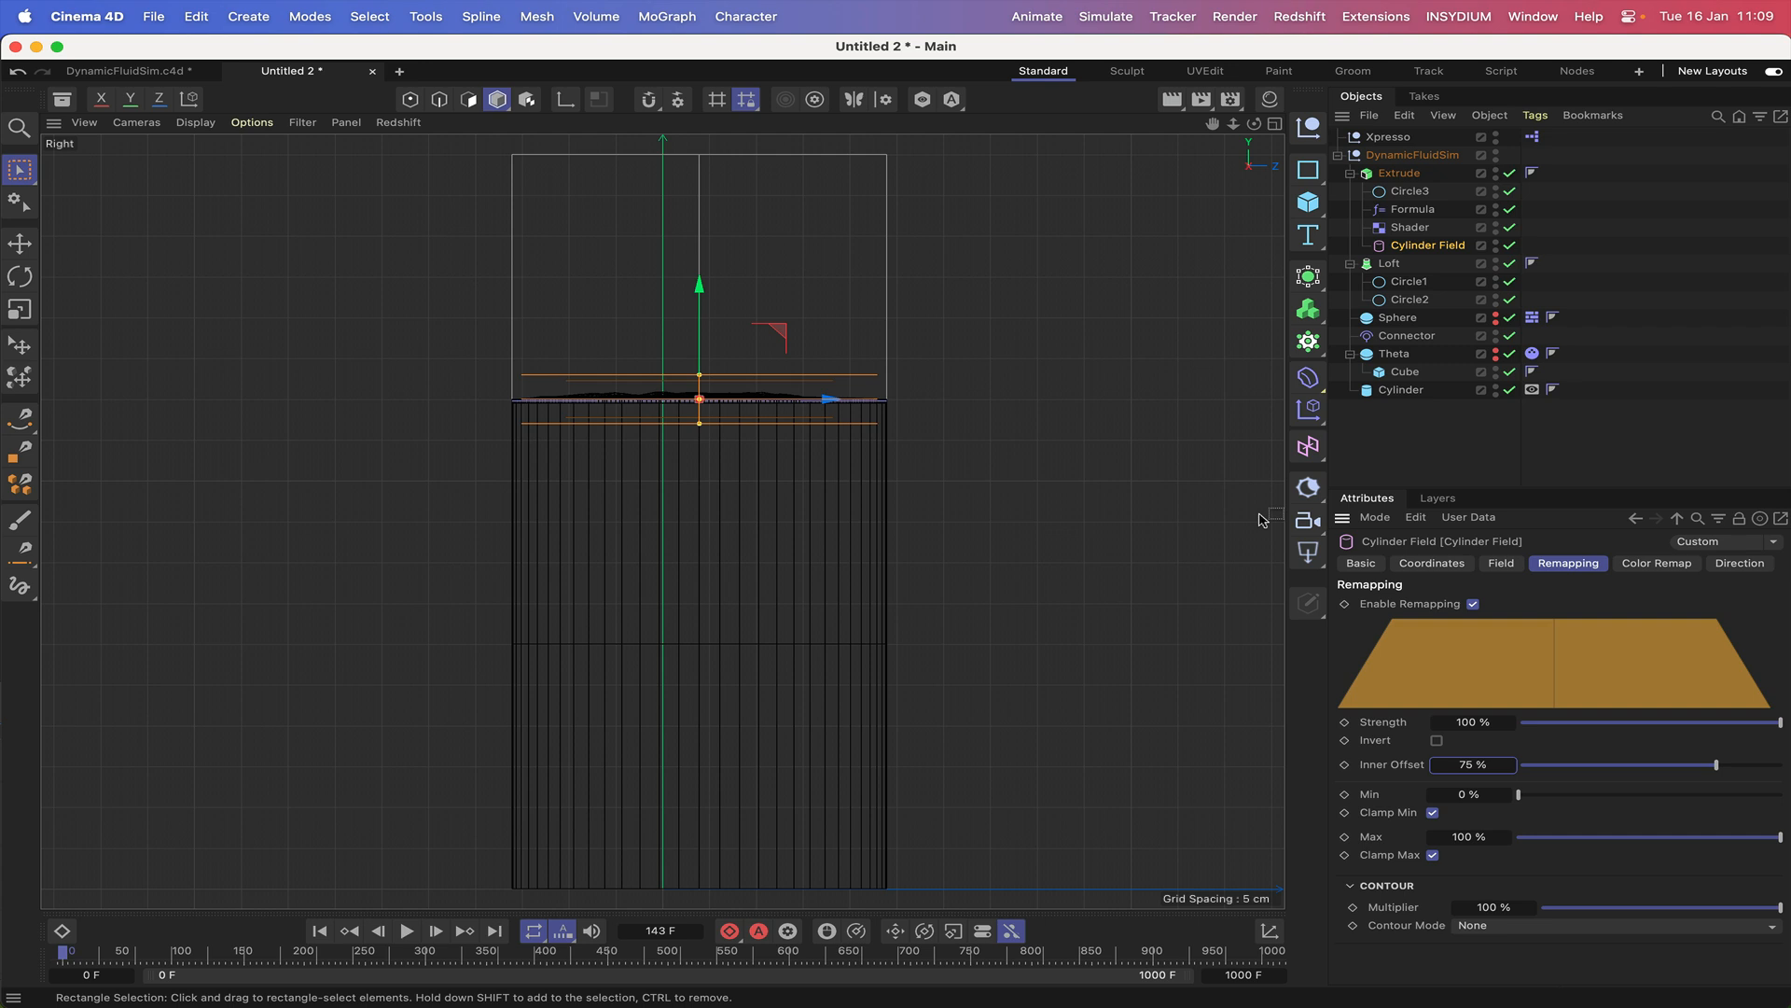
pyautogui.press('F1')
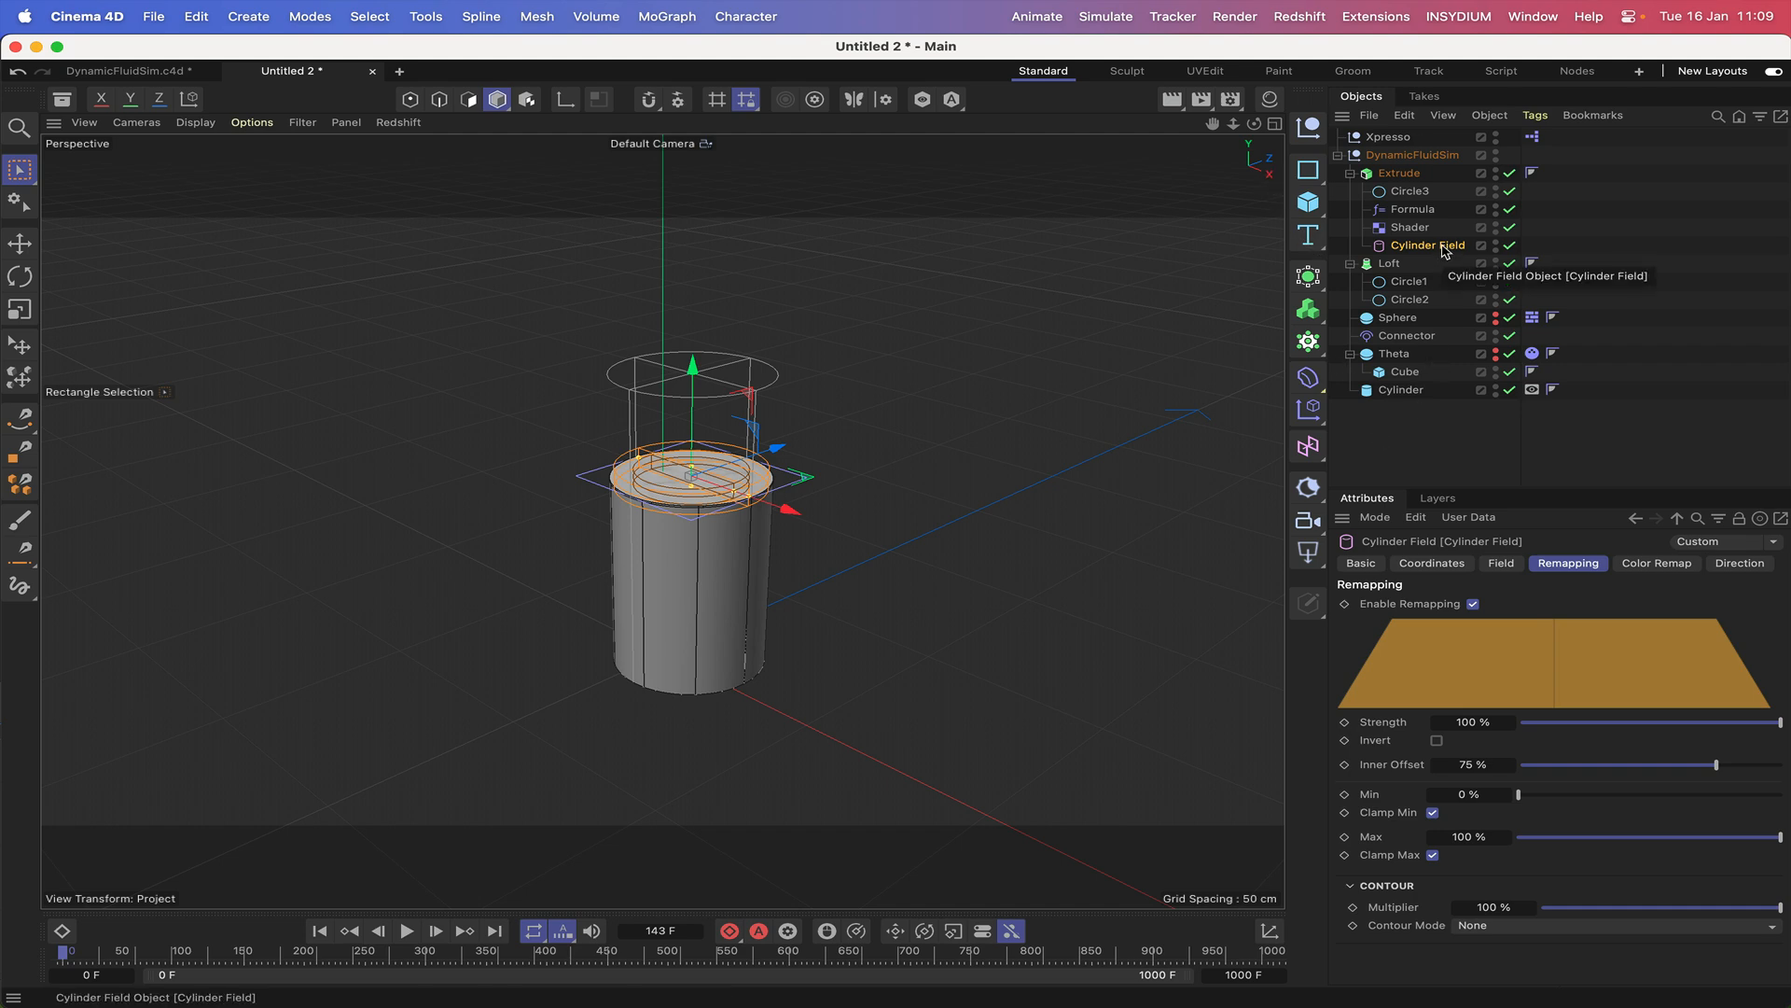
# Open the XPresso setup with an enlarged node area and add Formula, Shader and Cylinder Field as nodes below Circle3.
pyautogui.doubleClick(1530, 140)
pyautogui.moveTo(1424, 132); pyautogui.dragTo(701, 13)
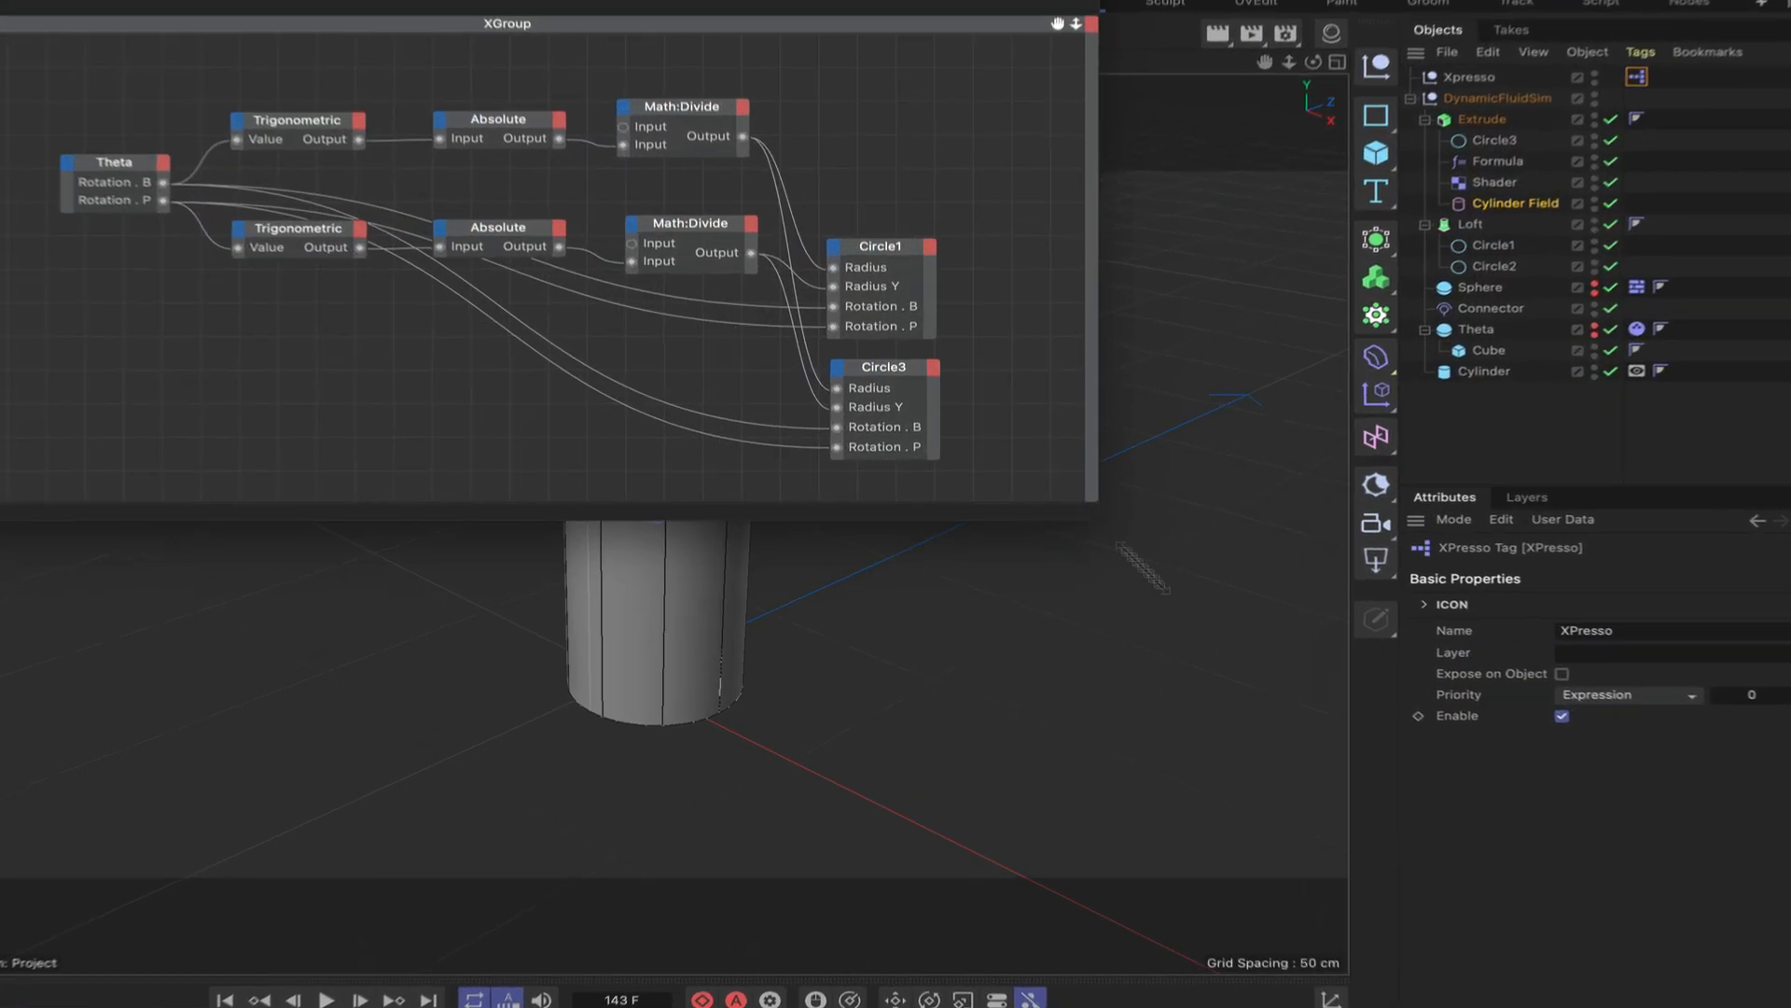
pyautogui.moveTo(1144, 567); pyautogui.dragTo(1346, 896)
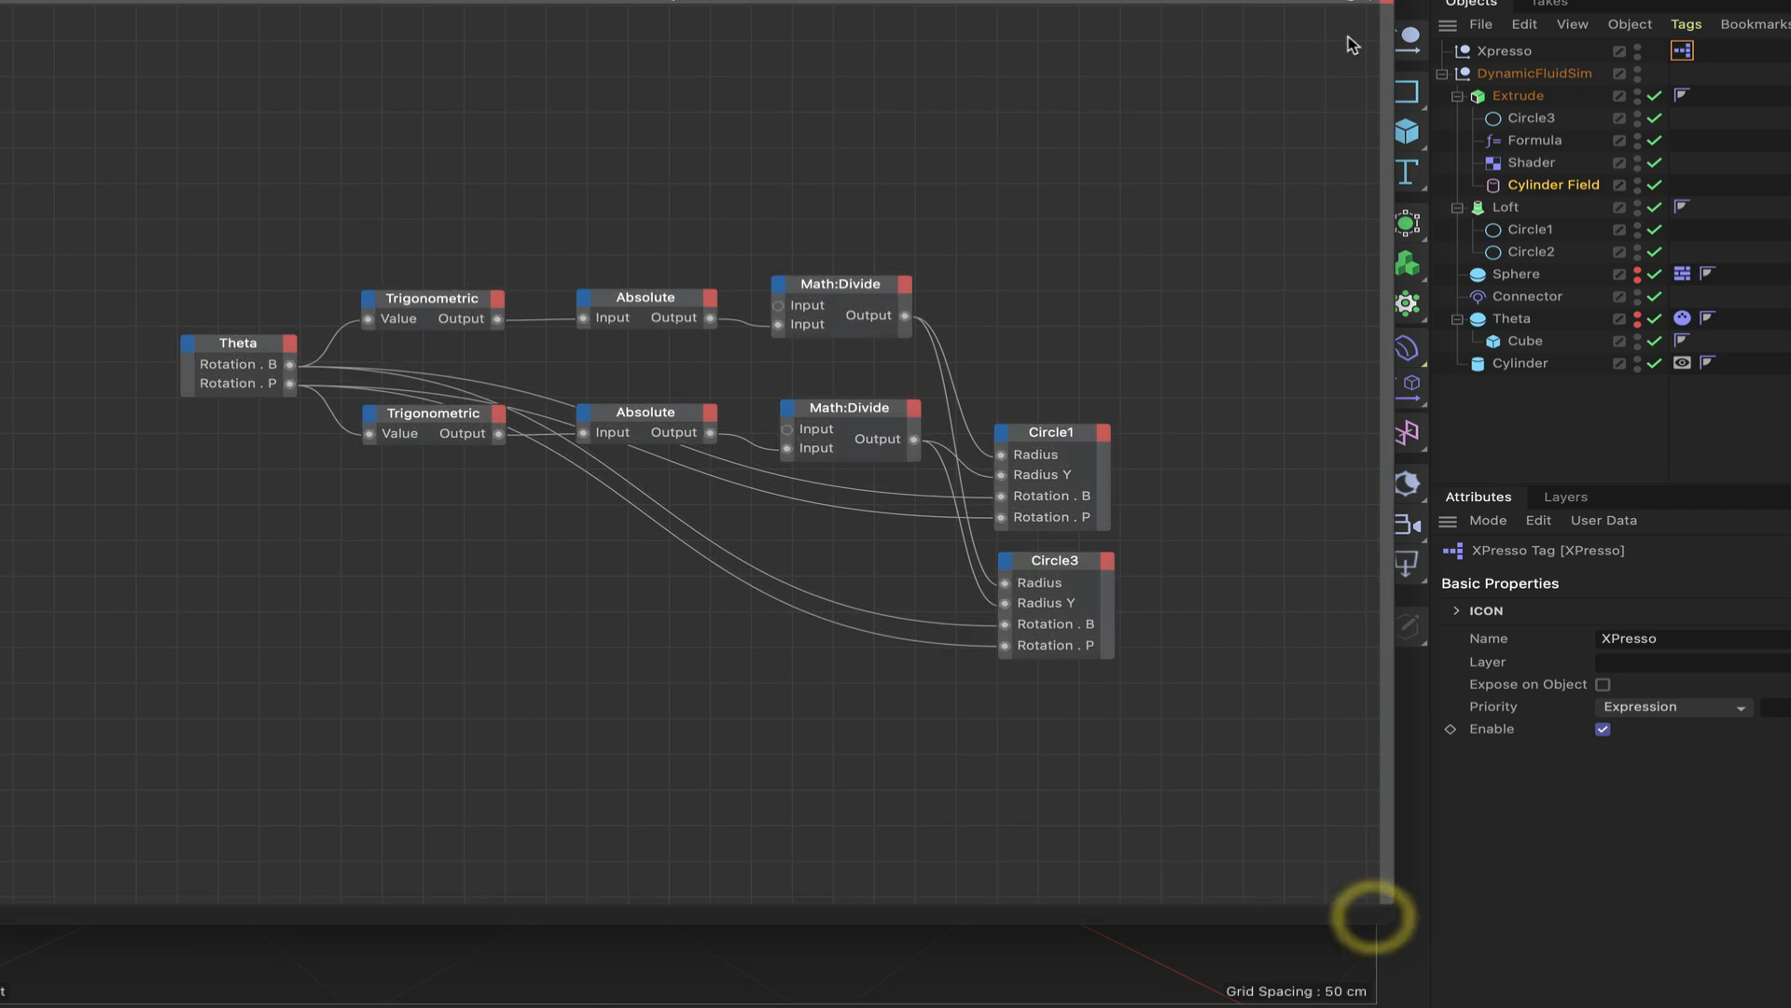
pyautogui.moveTo(1326, 25)
pyautogui.mouseDown()
pyautogui.moveTo(1287, 0)
pyautogui.moveTo(1325, 0)
pyautogui.mouseUp()
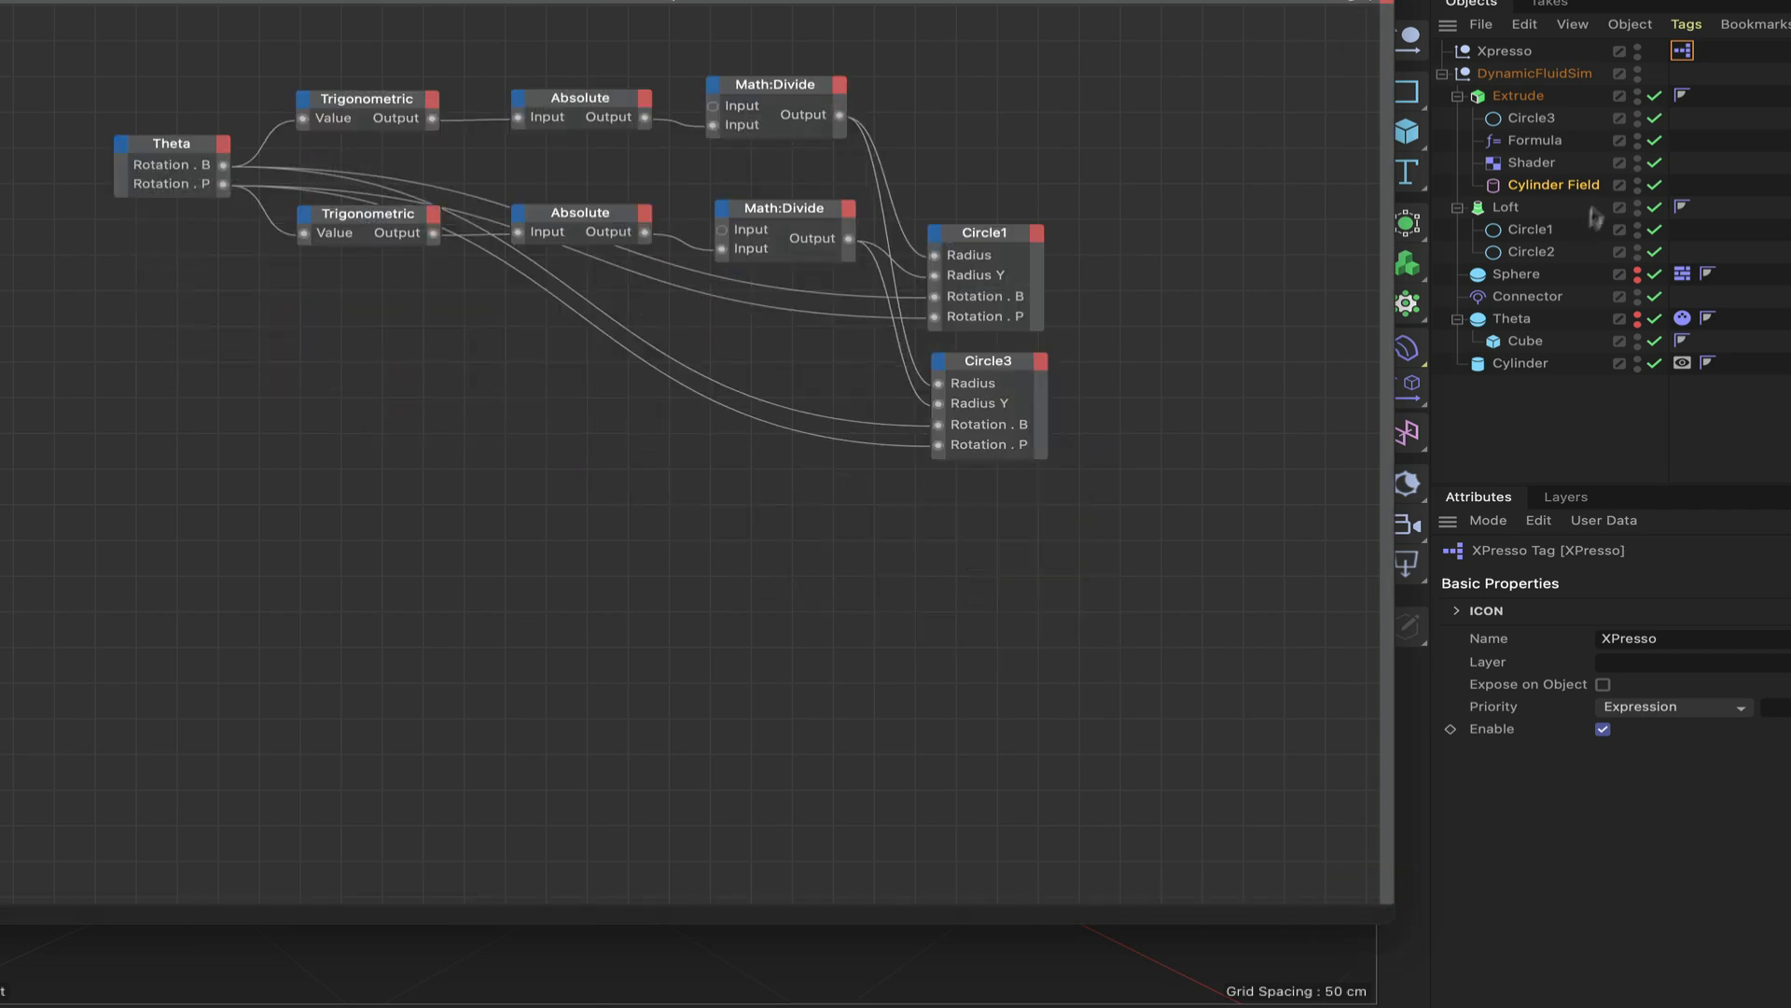
pyautogui.moveTo(1602, 150); pyautogui.dragTo(985, 683)
pyautogui.click(985, 681)
pyautogui.moveTo(991, 504); pyautogui.dragTo(972, 770)
pyautogui.click(973, 768)
# Add Rotation.B and Rotation.P inputs to the Formula node and connect Theta's matching outputs to them.
pyautogui.click(940, 488)
pyautogui.moveTo(970, 560)
pyautogui.moveTo(1151, 659)
pyautogui.moveTo(1335, 664)
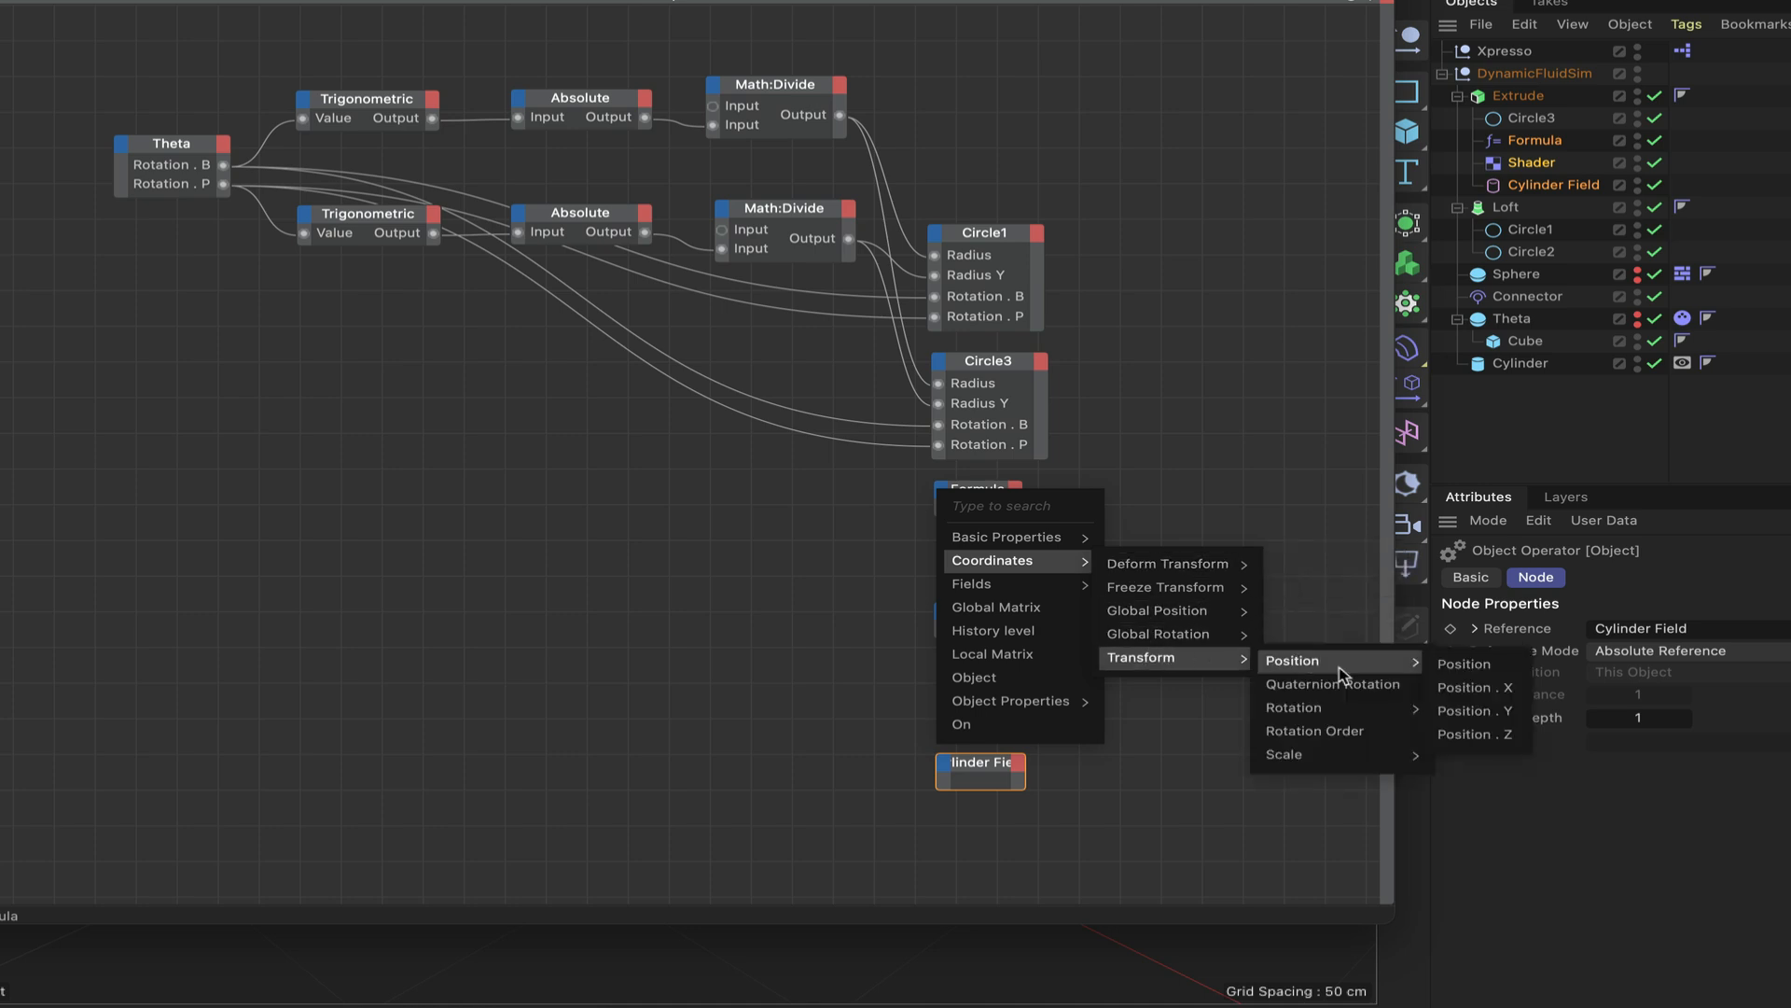
pyautogui.moveTo(1340, 706)
pyautogui.click(1495, 780)
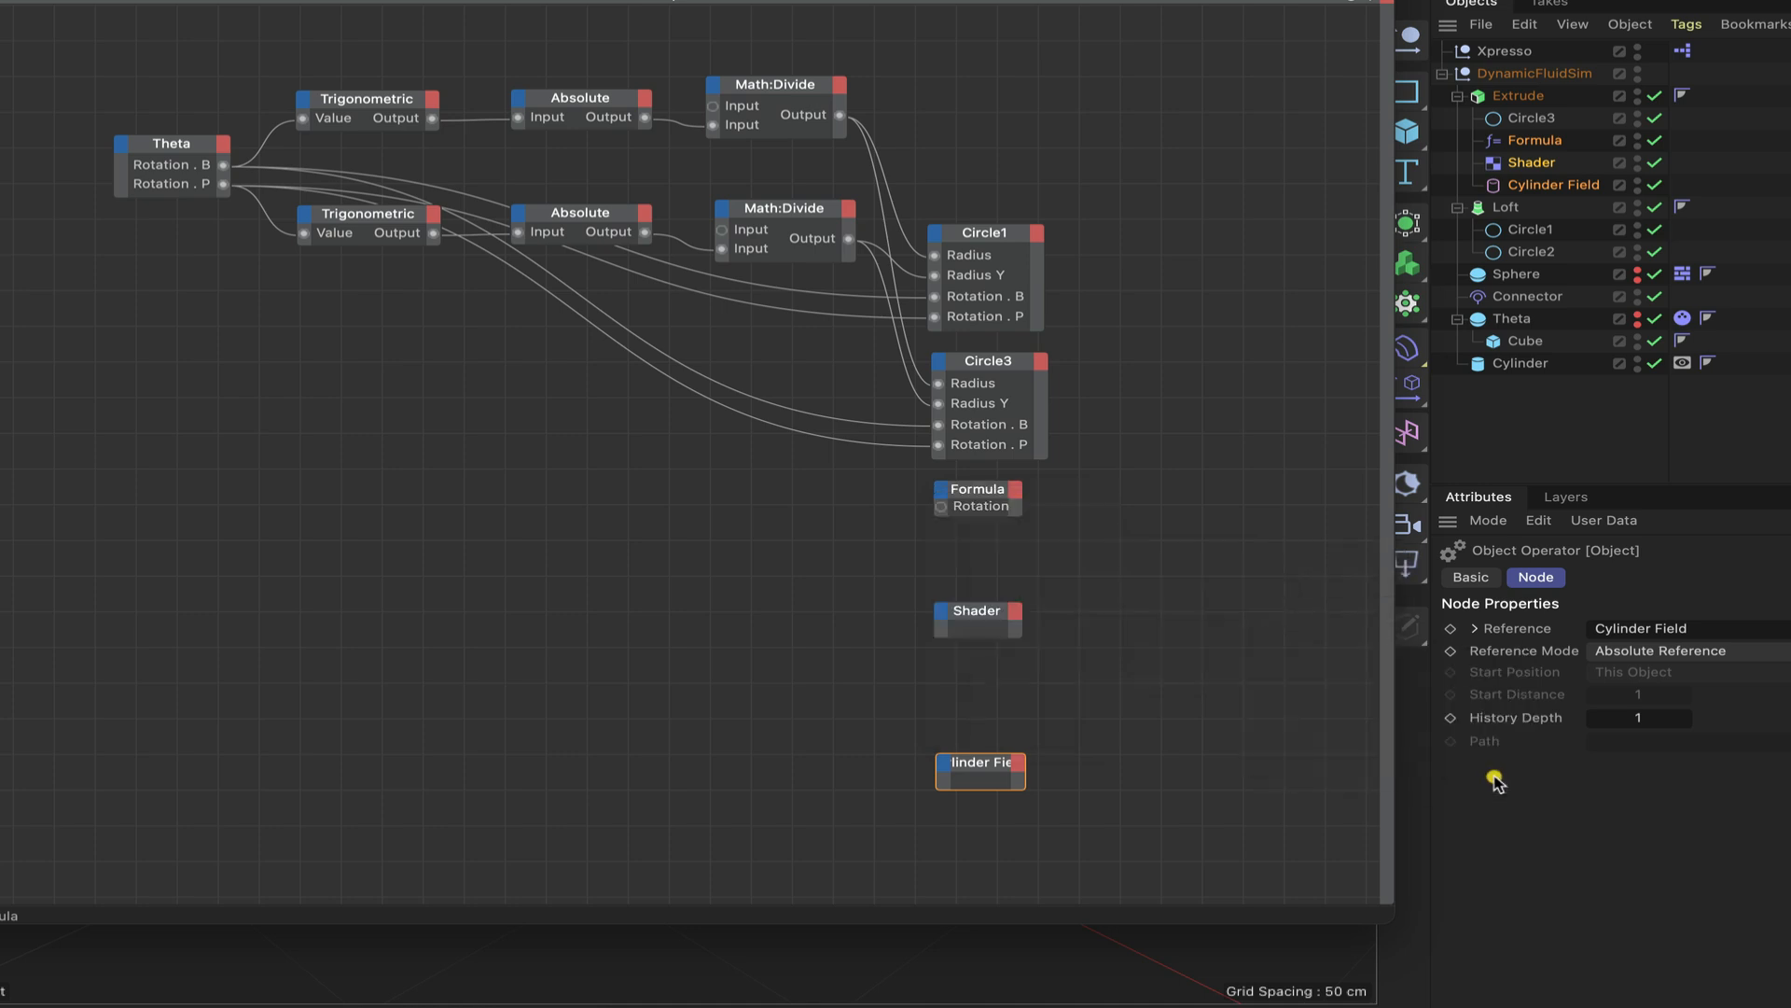
pyautogui.click(943, 494)
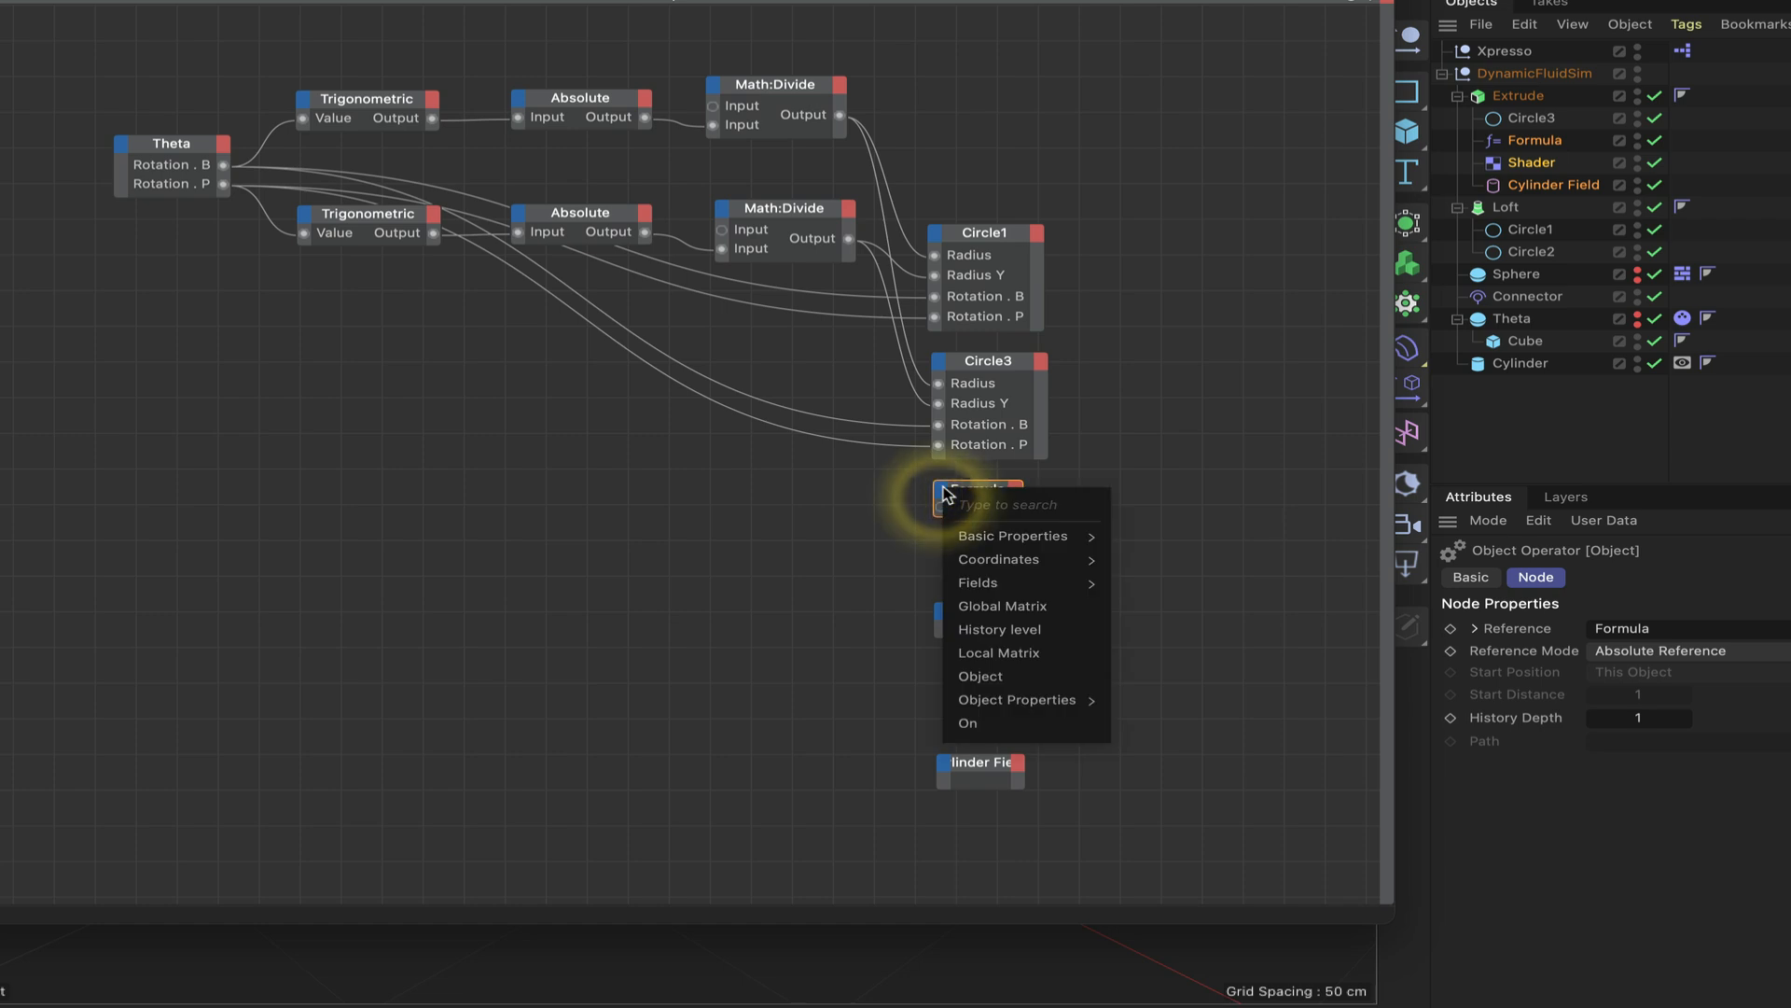
pyautogui.moveTo(993, 560)
pyautogui.moveTo(1150, 657)
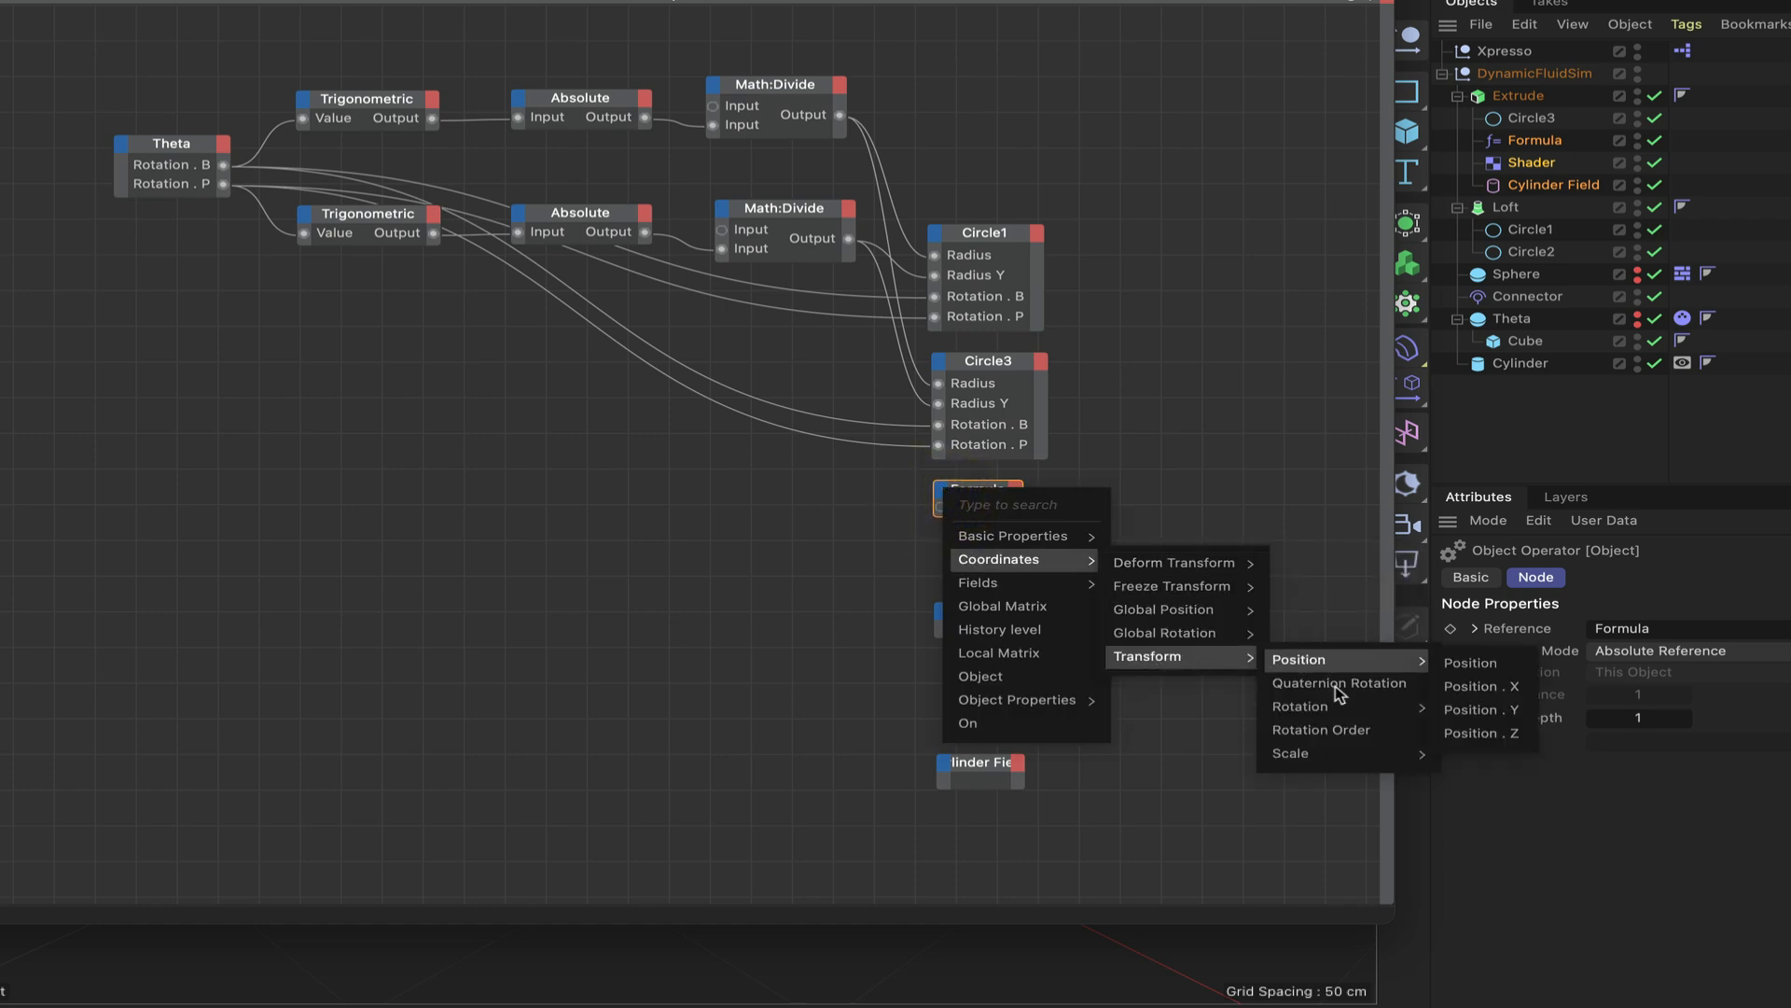
pyautogui.moveTo(1340, 706)
pyautogui.click(1483, 756)
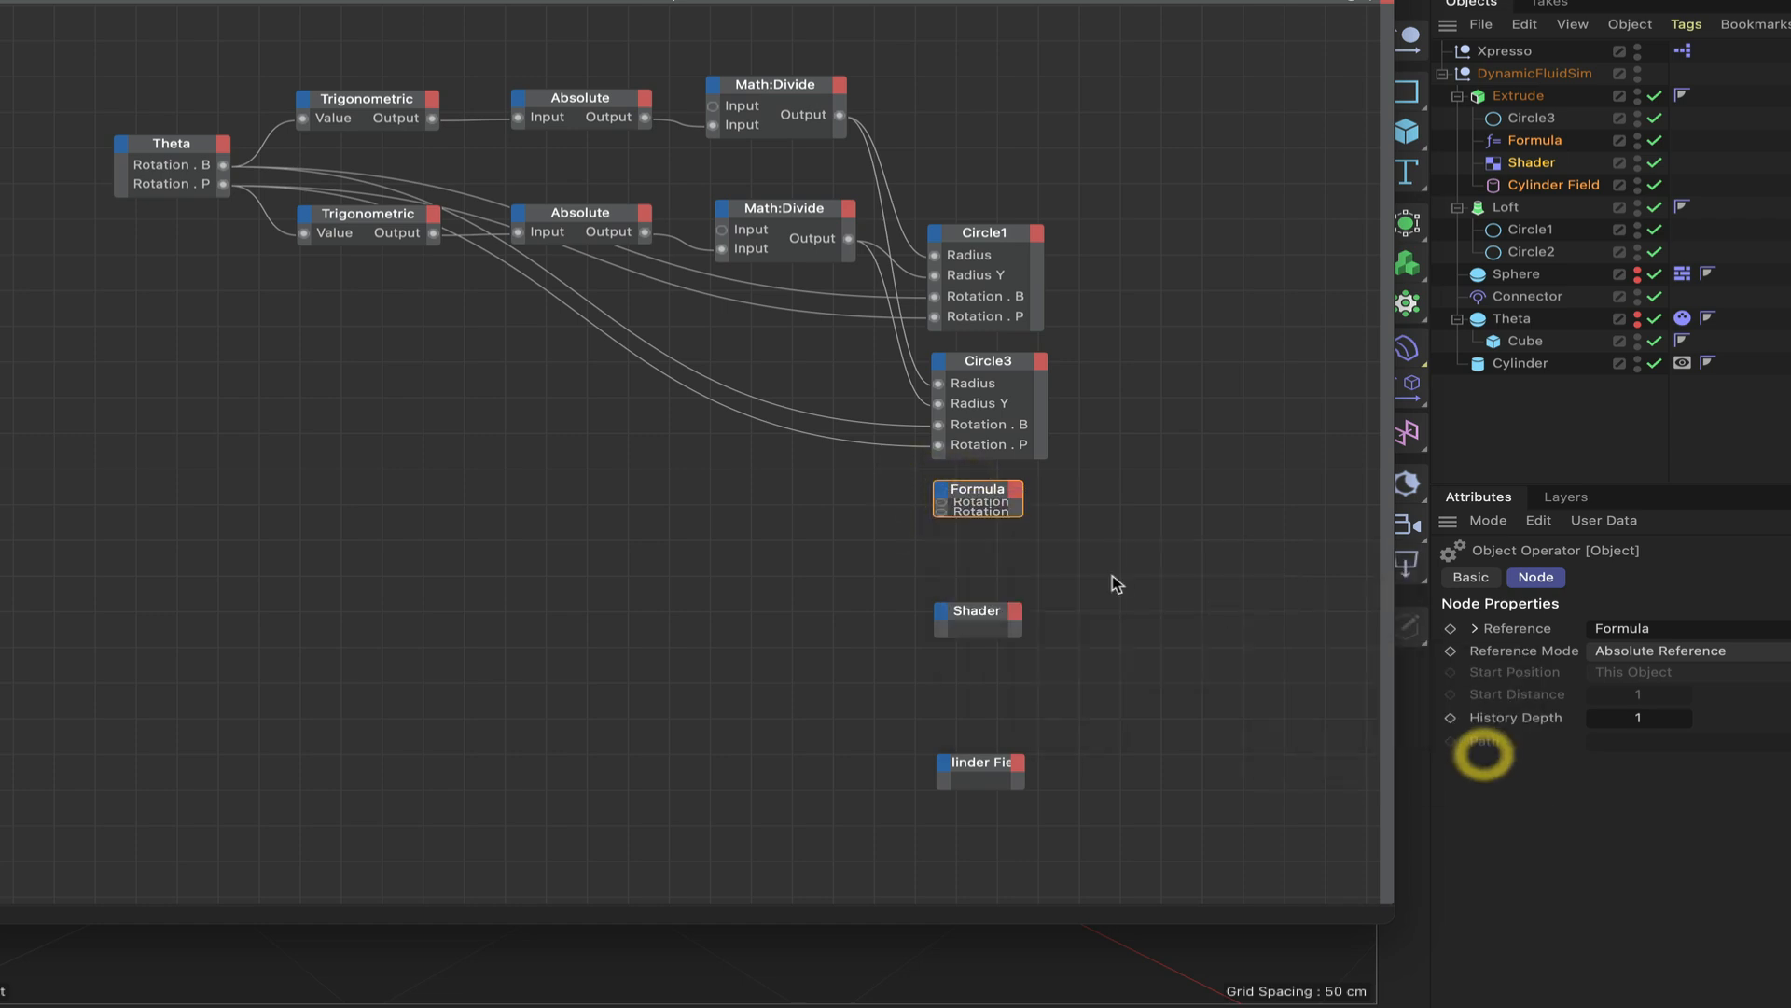
pyautogui.click(992, 493)
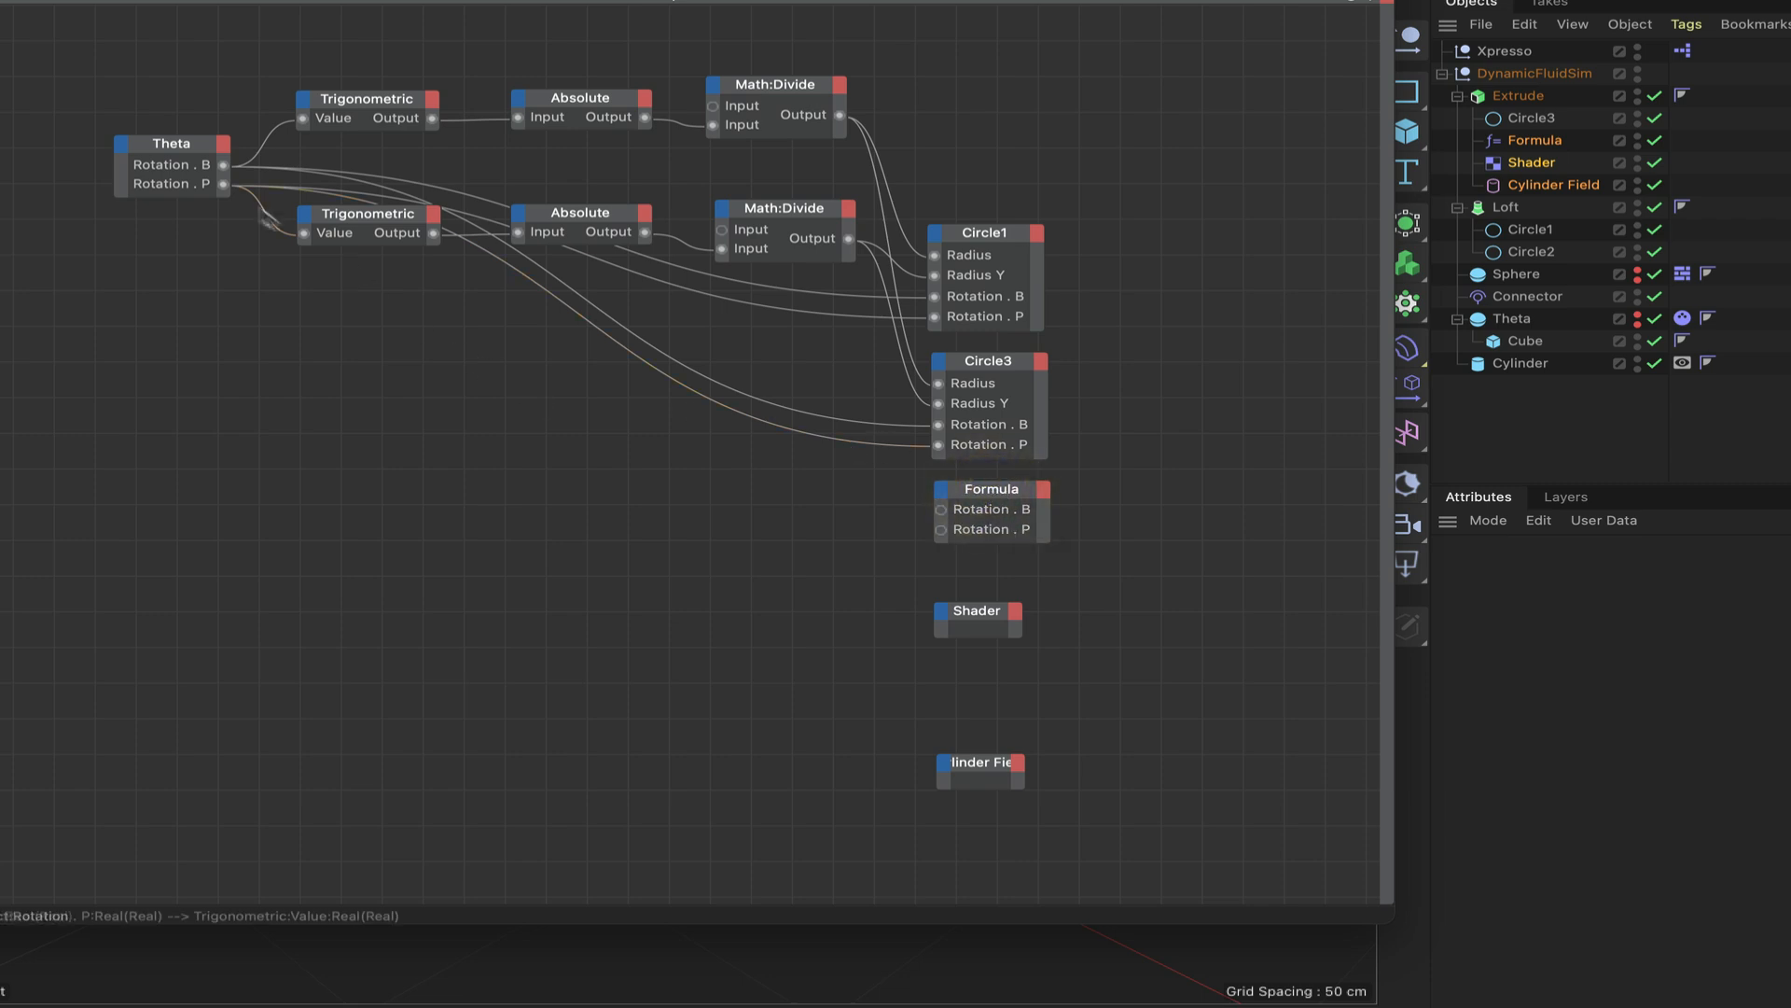
pyautogui.moveTo(223, 164); pyautogui.dragTo(941, 511)
pyautogui.moveTo(223, 185); pyautogui.dragTo(942, 529)
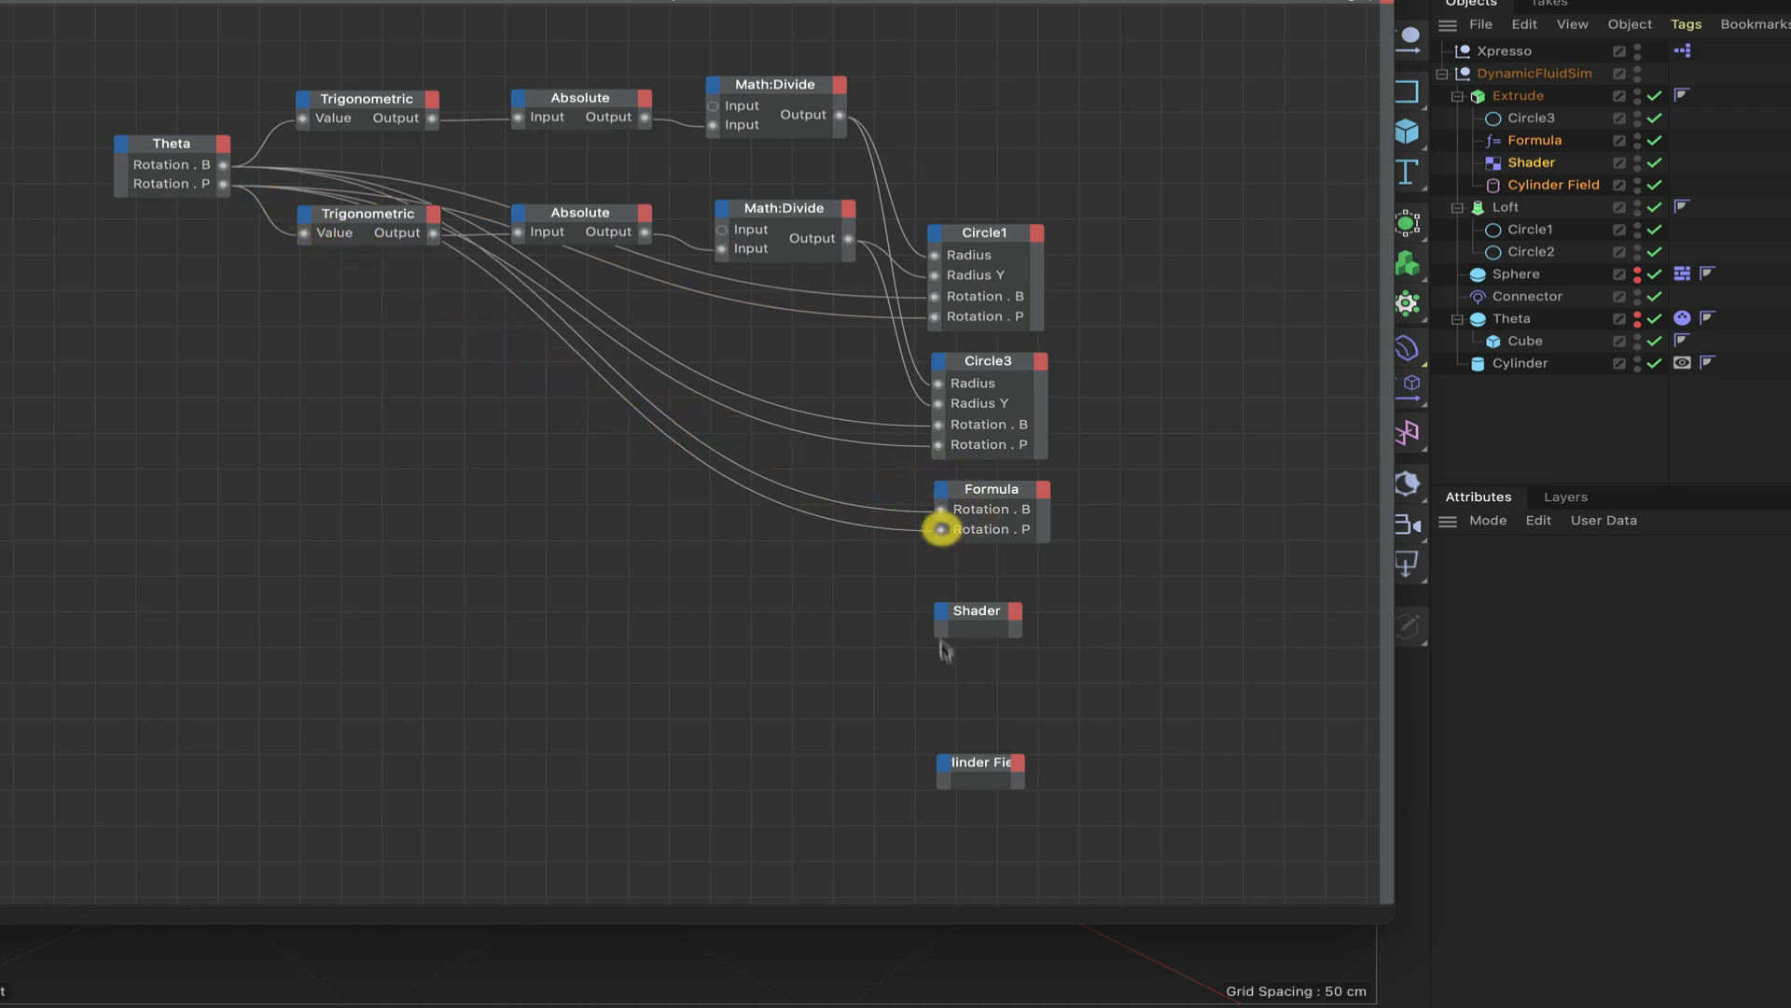
# Add Rotation.B and Rotation.P inputs to the Shader node and link them to Theta's matching outputs.
pyautogui.click(943, 614)
pyautogui.moveTo(1010, 691)
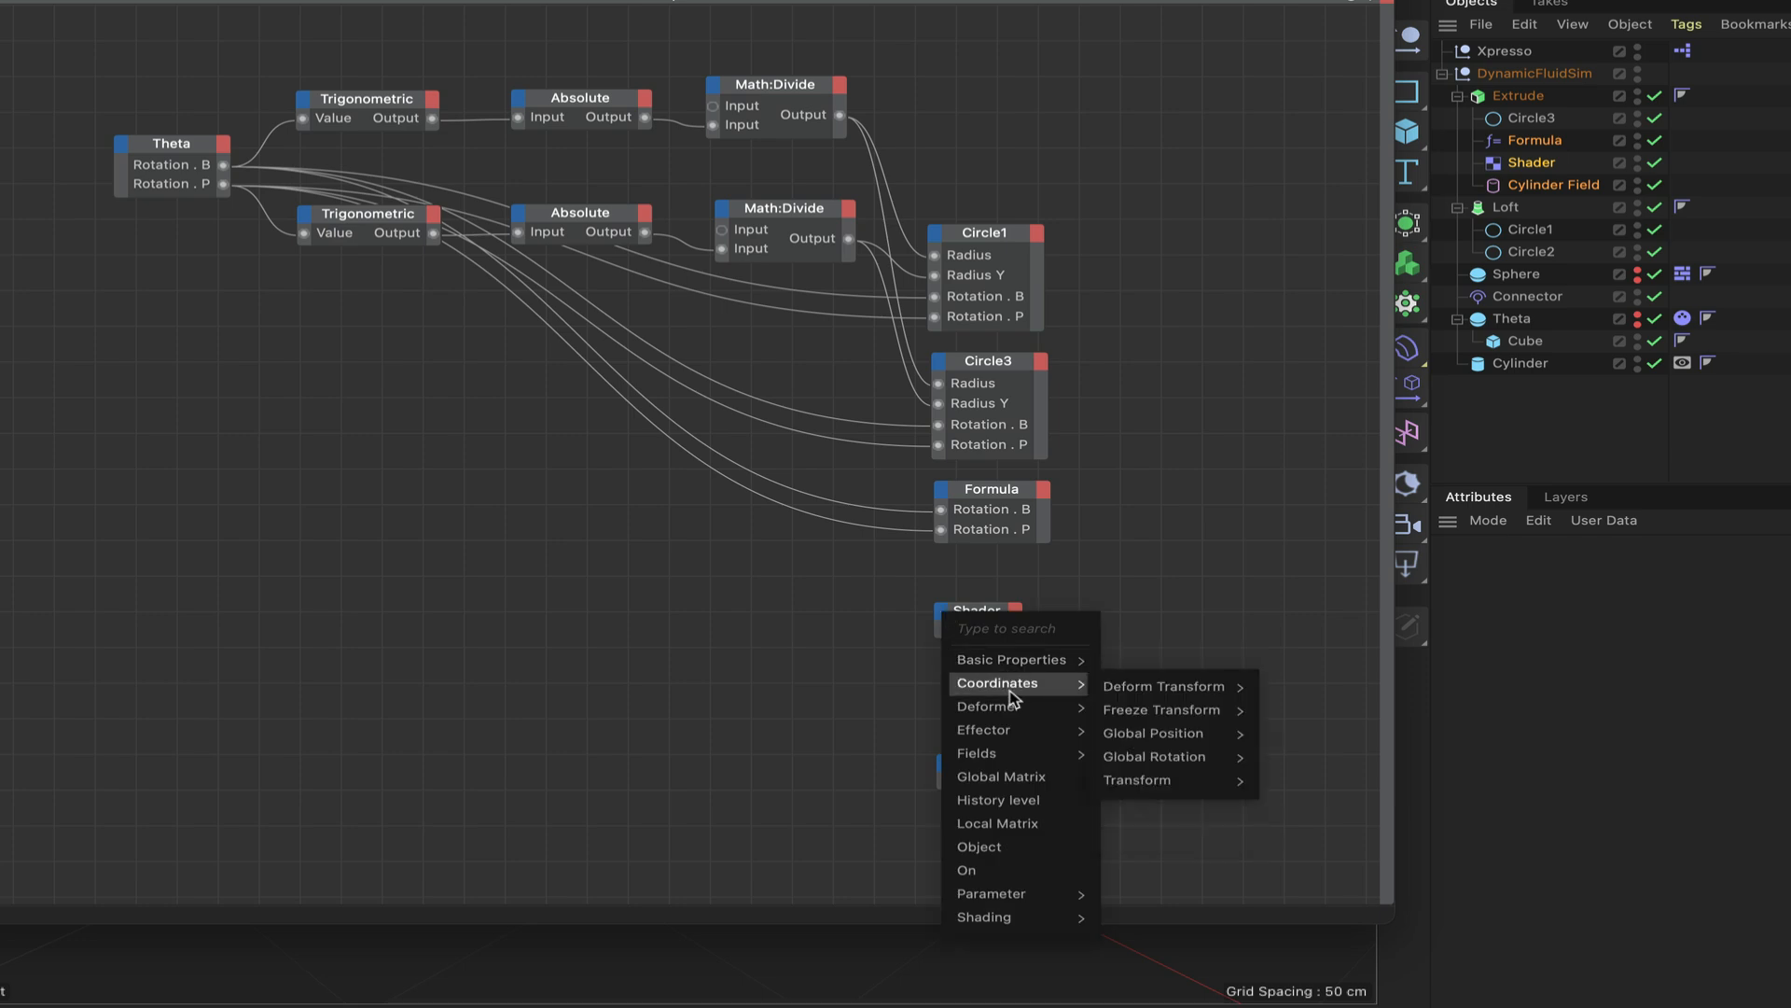
pyautogui.moveTo(1157, 782)
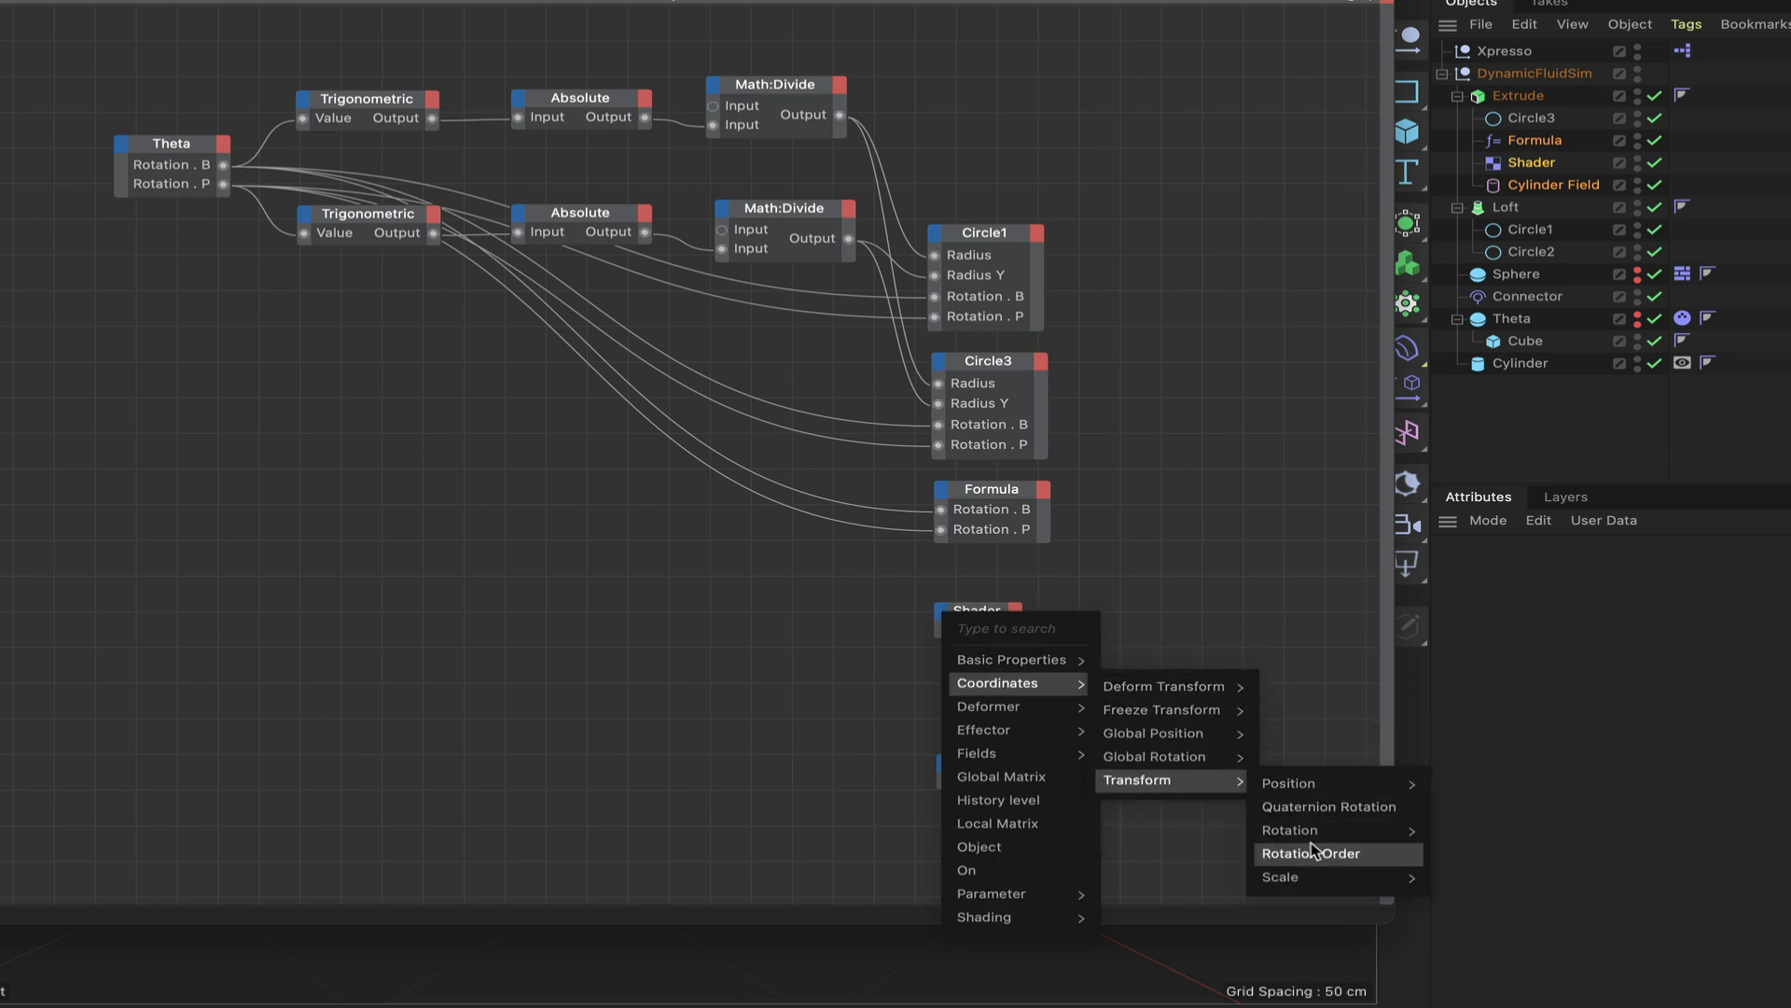
pyautogui.moveTo(1353, 829)
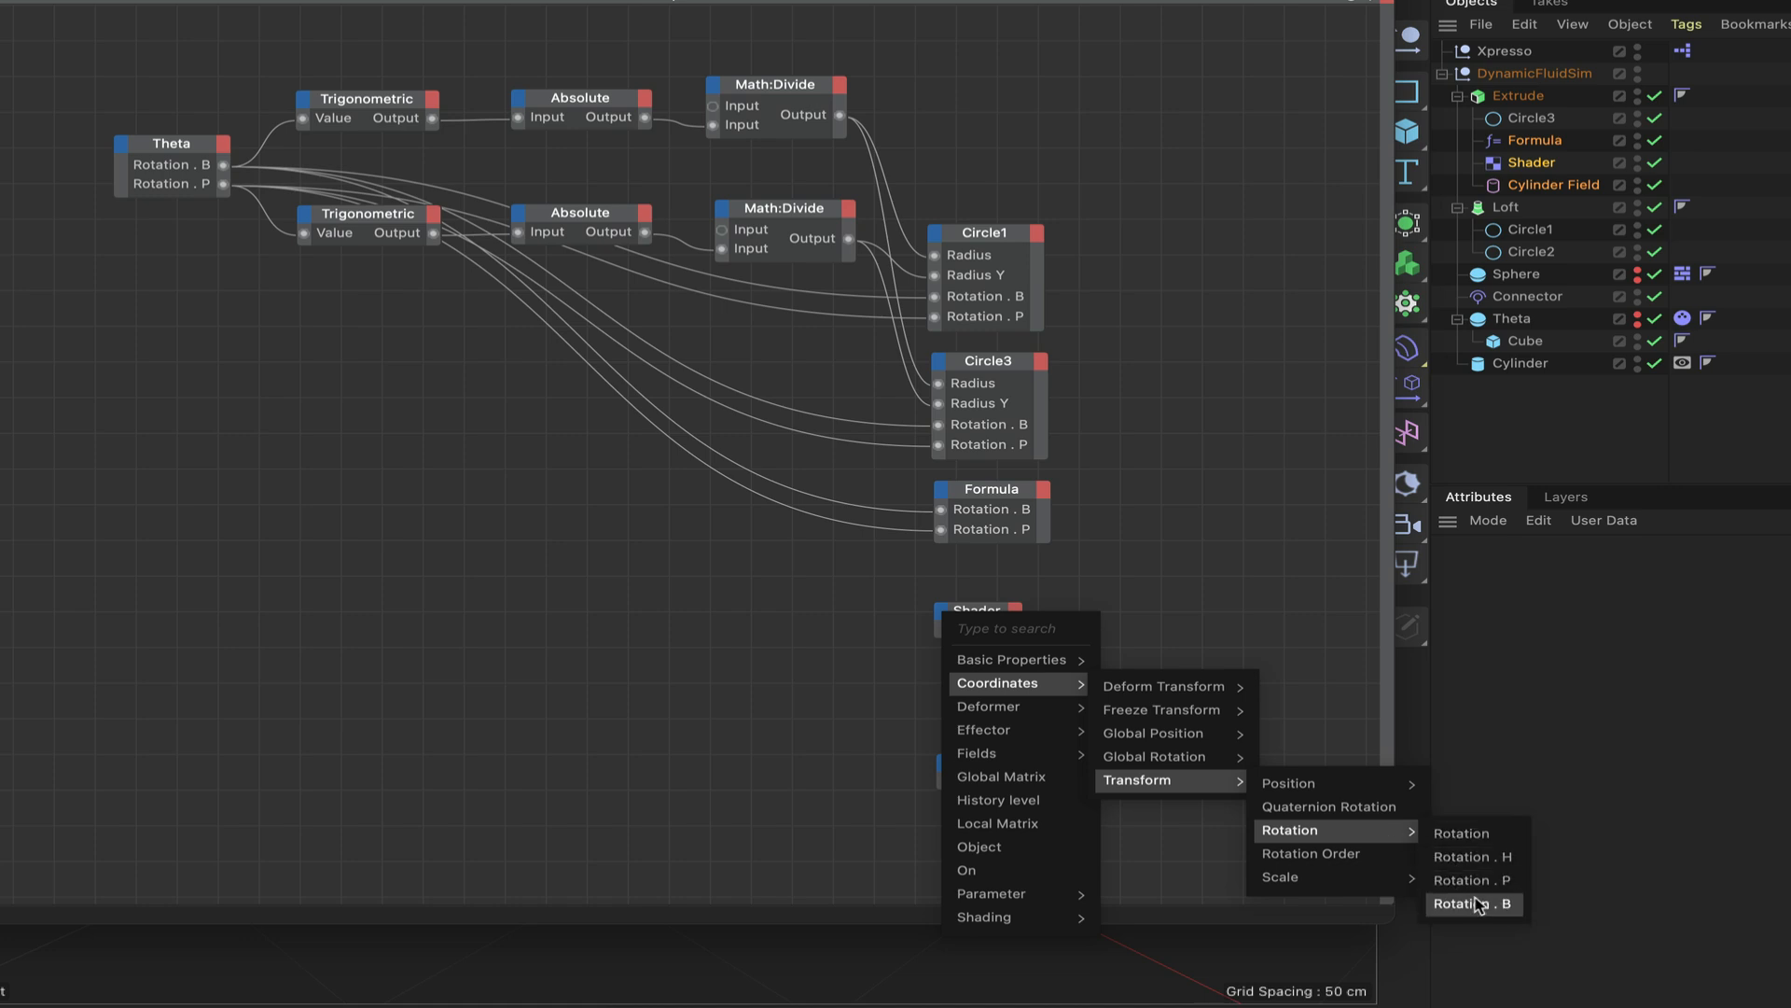
pyautogui.click(1478, 882)
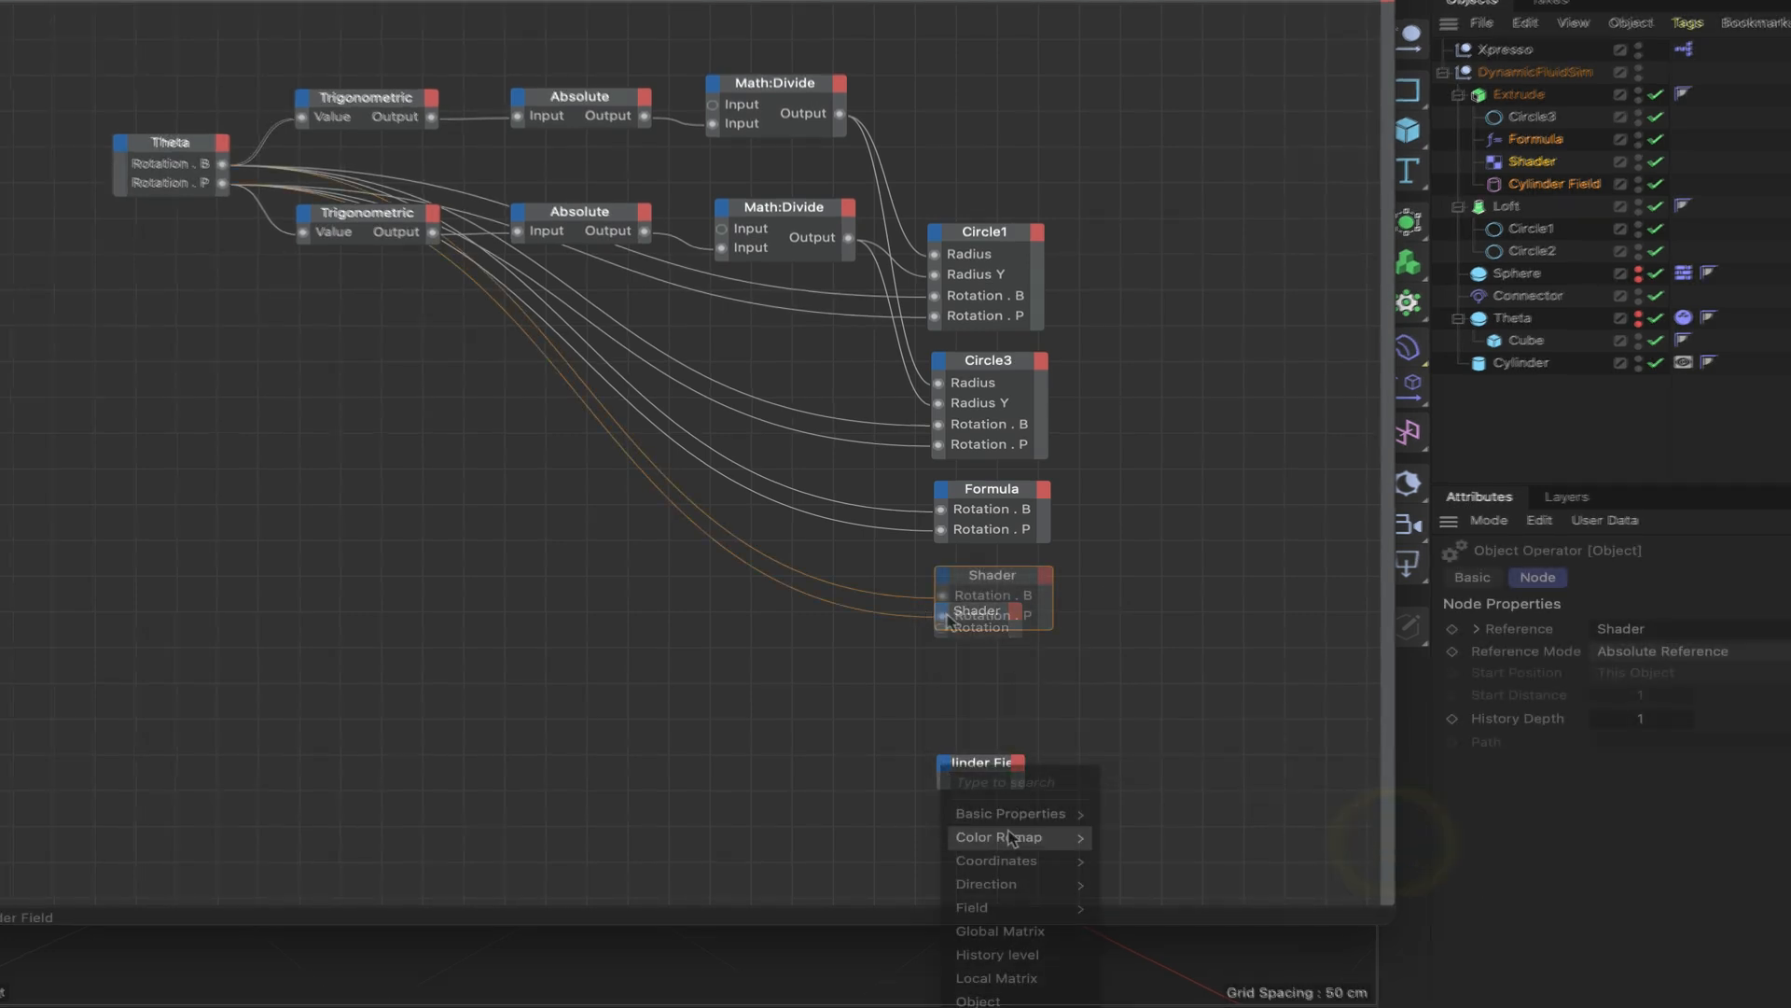
# Give the Cylinder Field node Rotation.B and Rotation.P inputs driven by Theta, place it under Shader, and close the XPresso editor.
pyautogui.moveTo(996, 860)
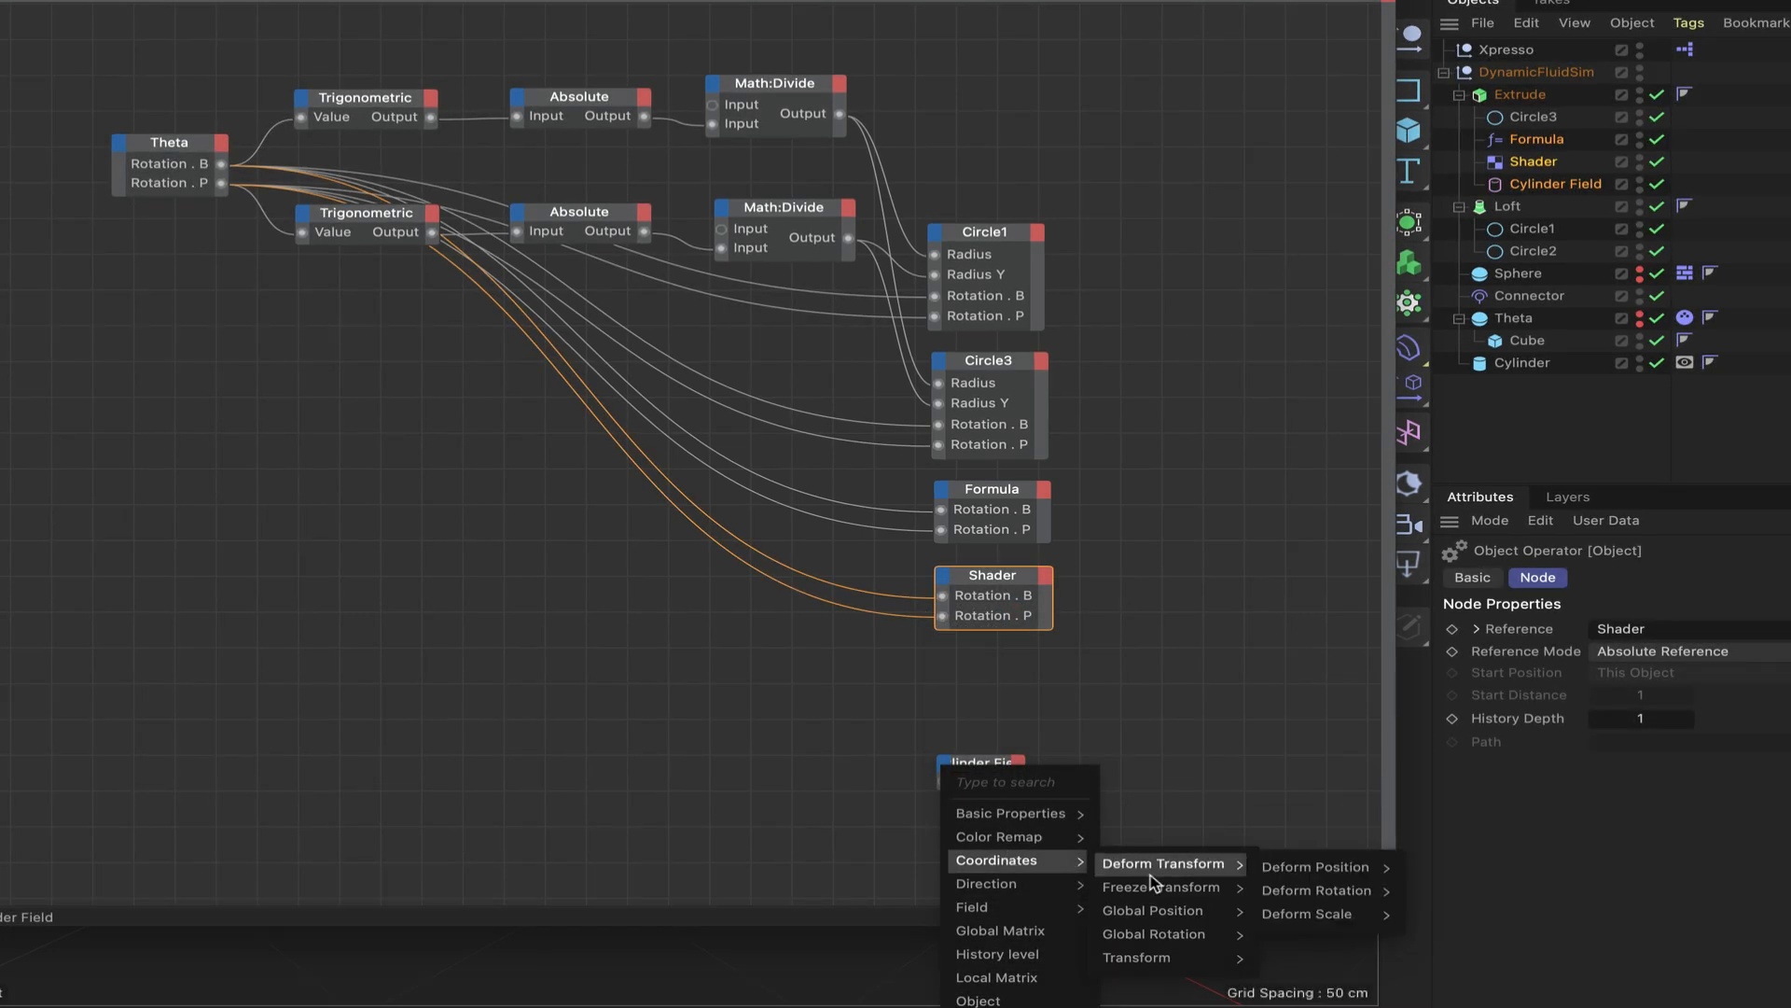
pyautogui.moveTo(1166, 957)
pyautogui.moveTo(1306, 1004)
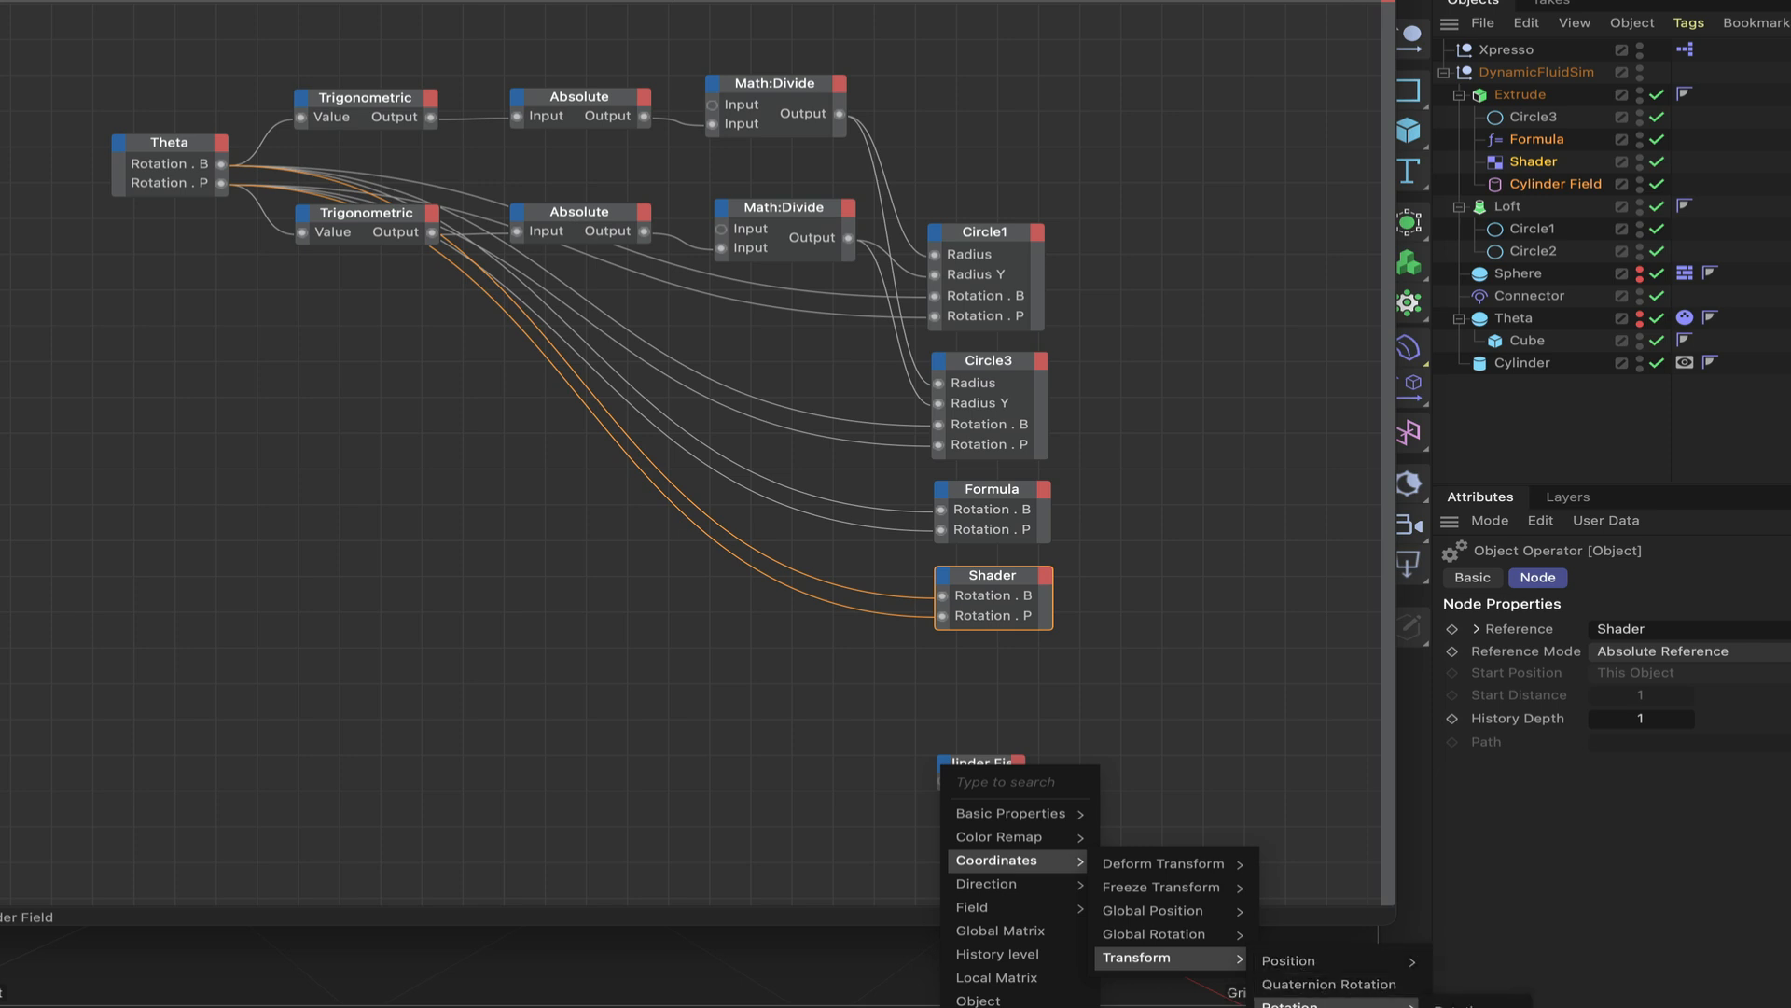
pyautogui.click(1139, 831)
pyautogui.click(997, 765)
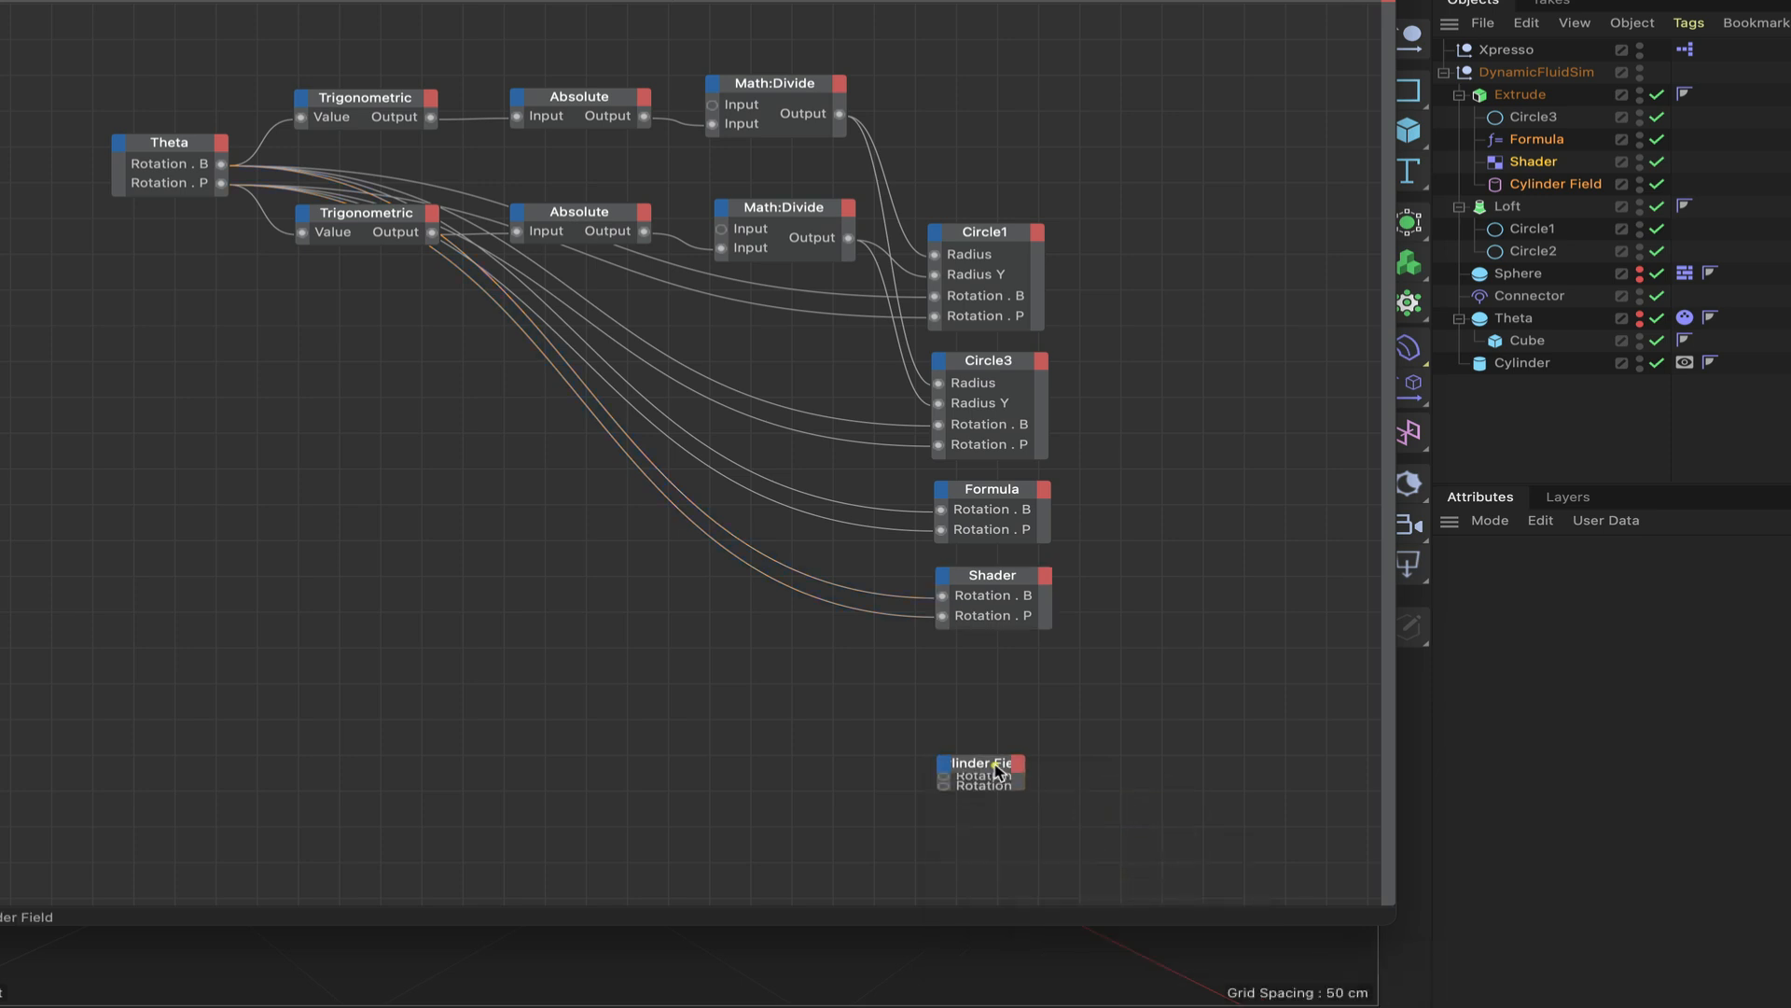
pyautogui.moveTo(996, 765); pyautogui.dragTo(994, 666)
pyautogui.click(991, 664)
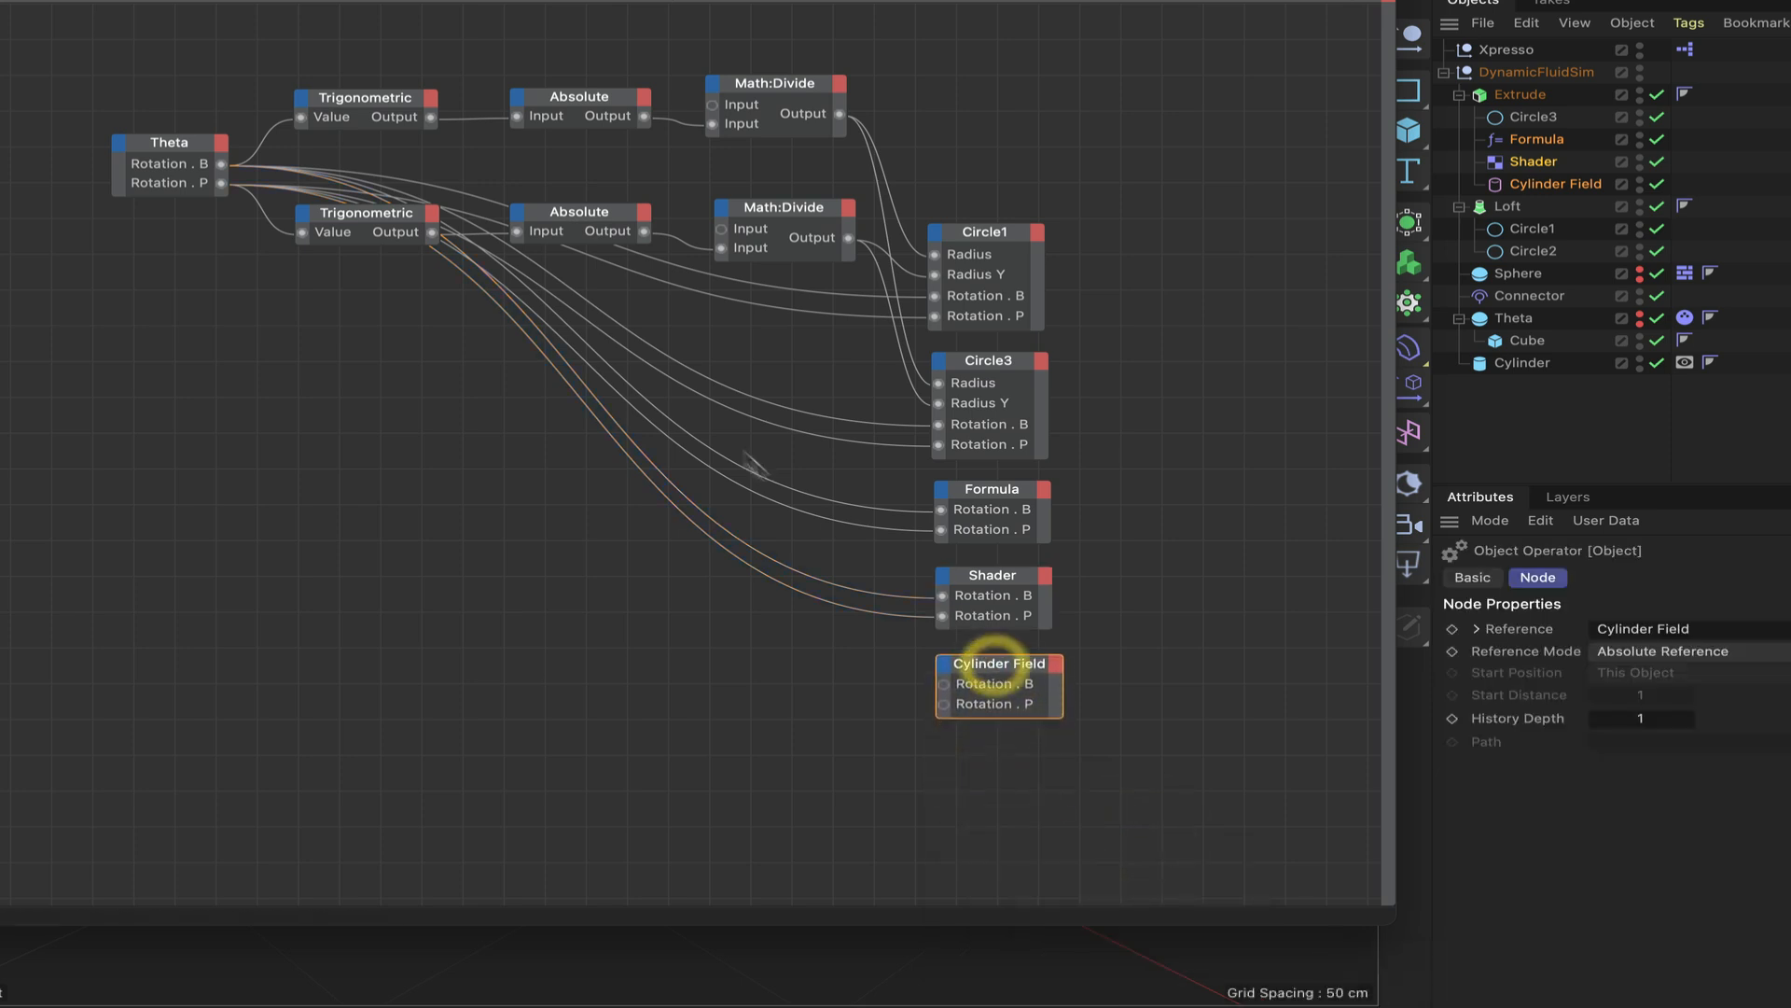
pyautogui.moveTo(221, 163); pyautogui.dragTo(944, 684)
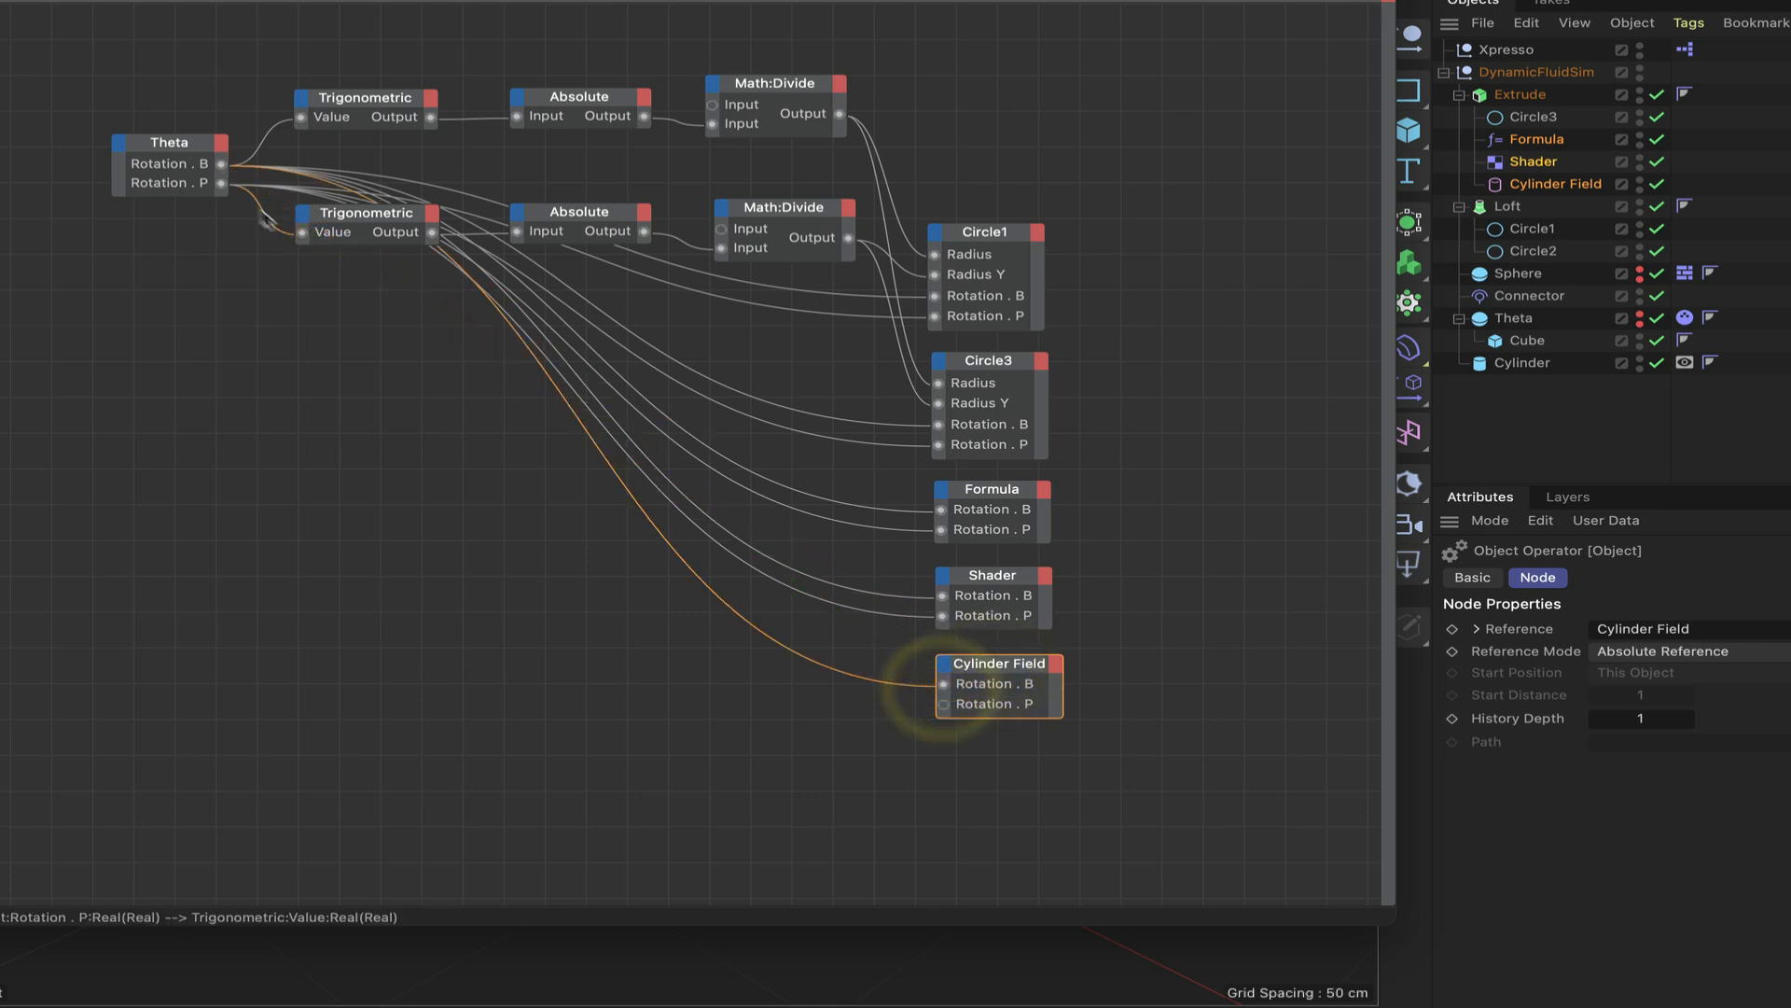
pyautogui.moveTo(221, 184); pyautogui.dragTo(941, 704)
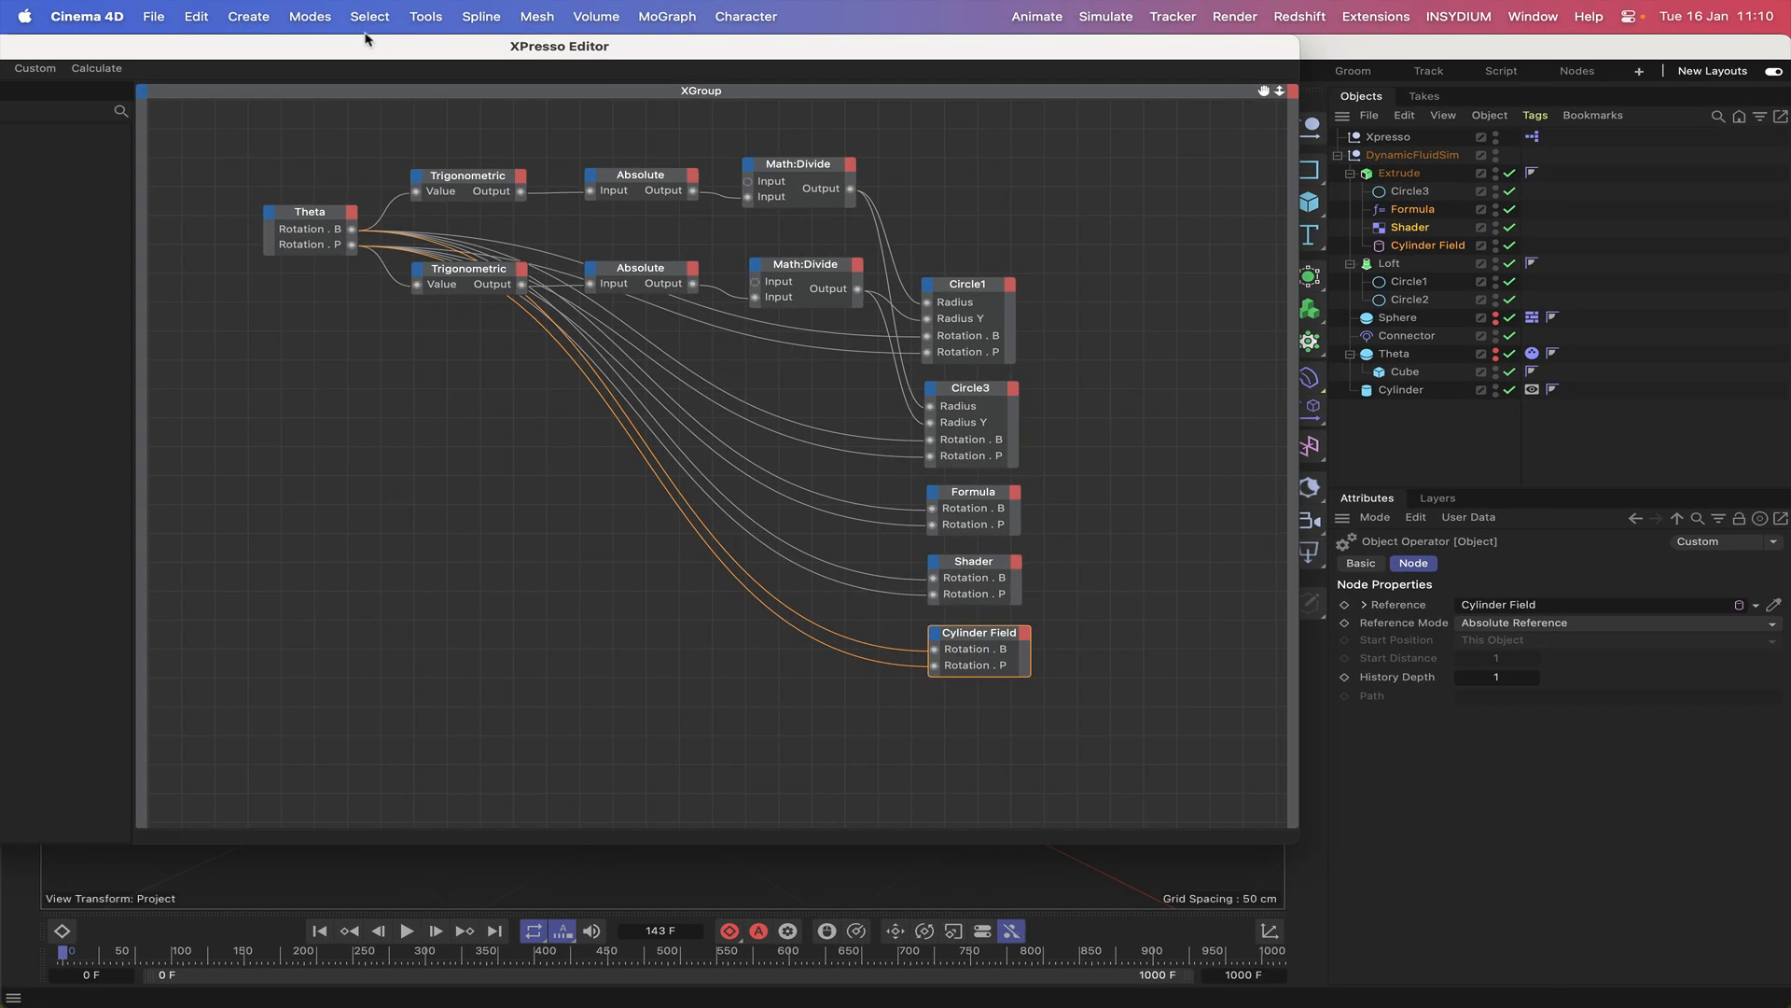
pyautogui.doubleClick(363, 43)
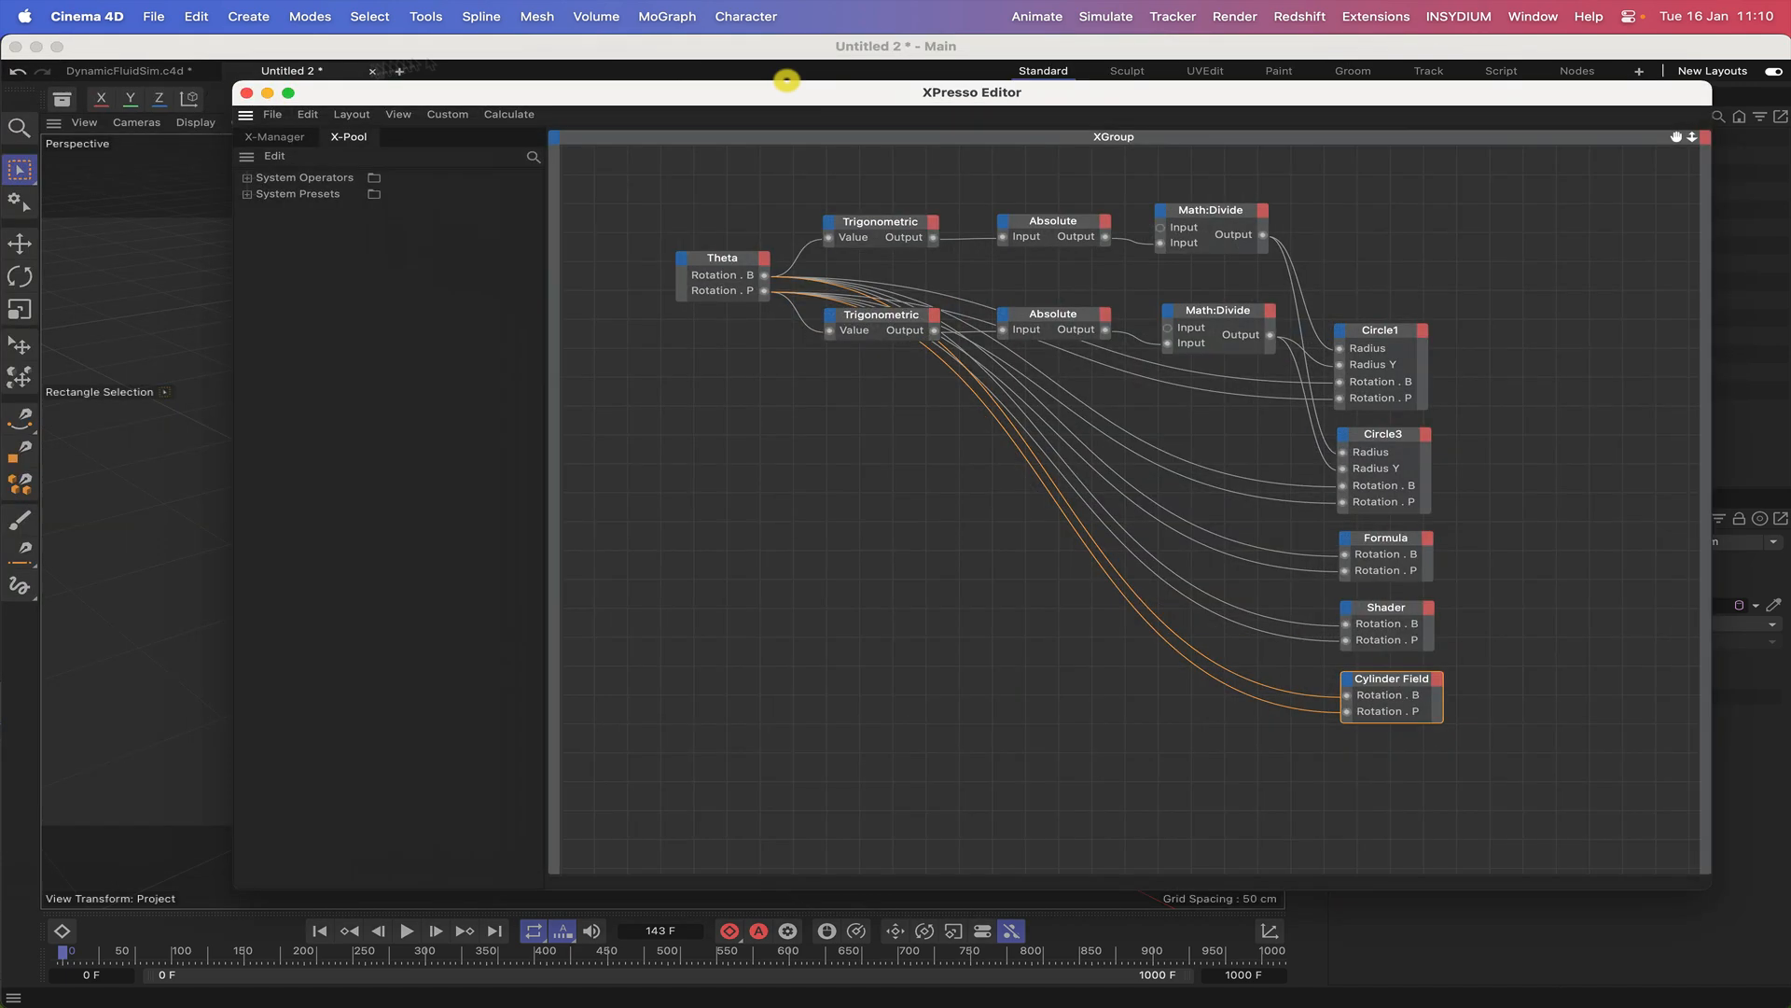
pyautogui.click(248, 93)
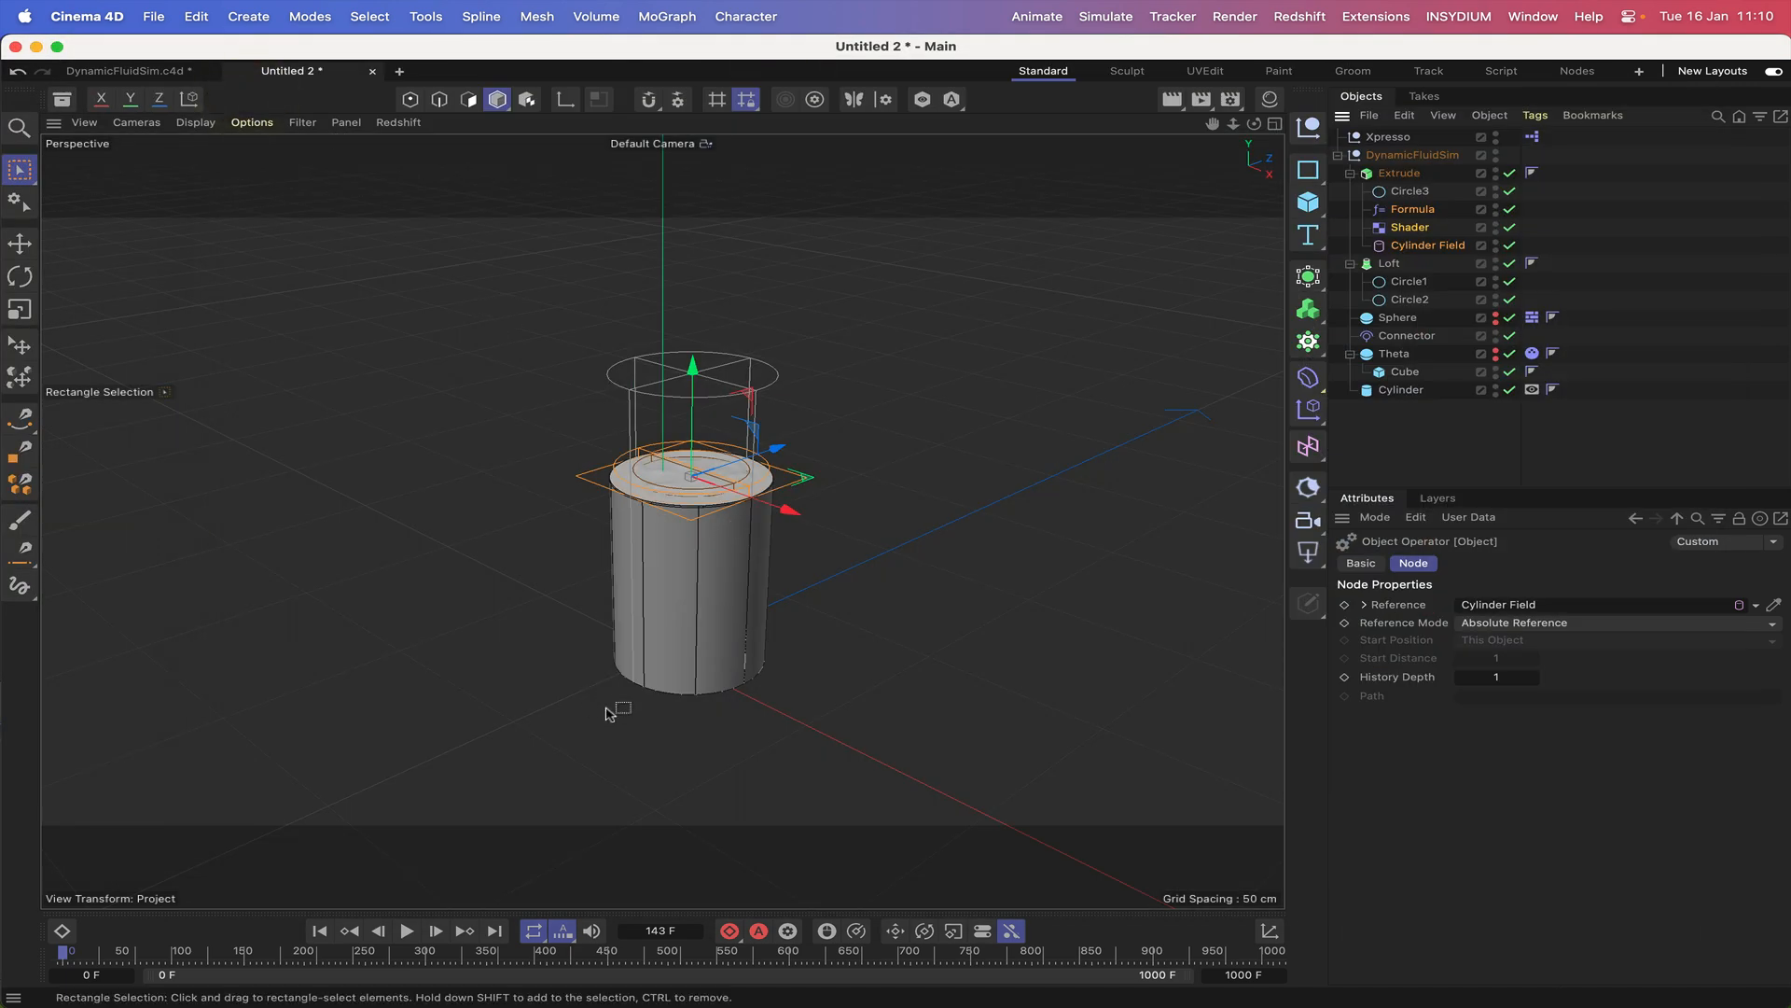
# Play the animation from the start while moving the DynamicFluidSim null around to test the liquid's reaction.
pyautogui.click(1405, 160)
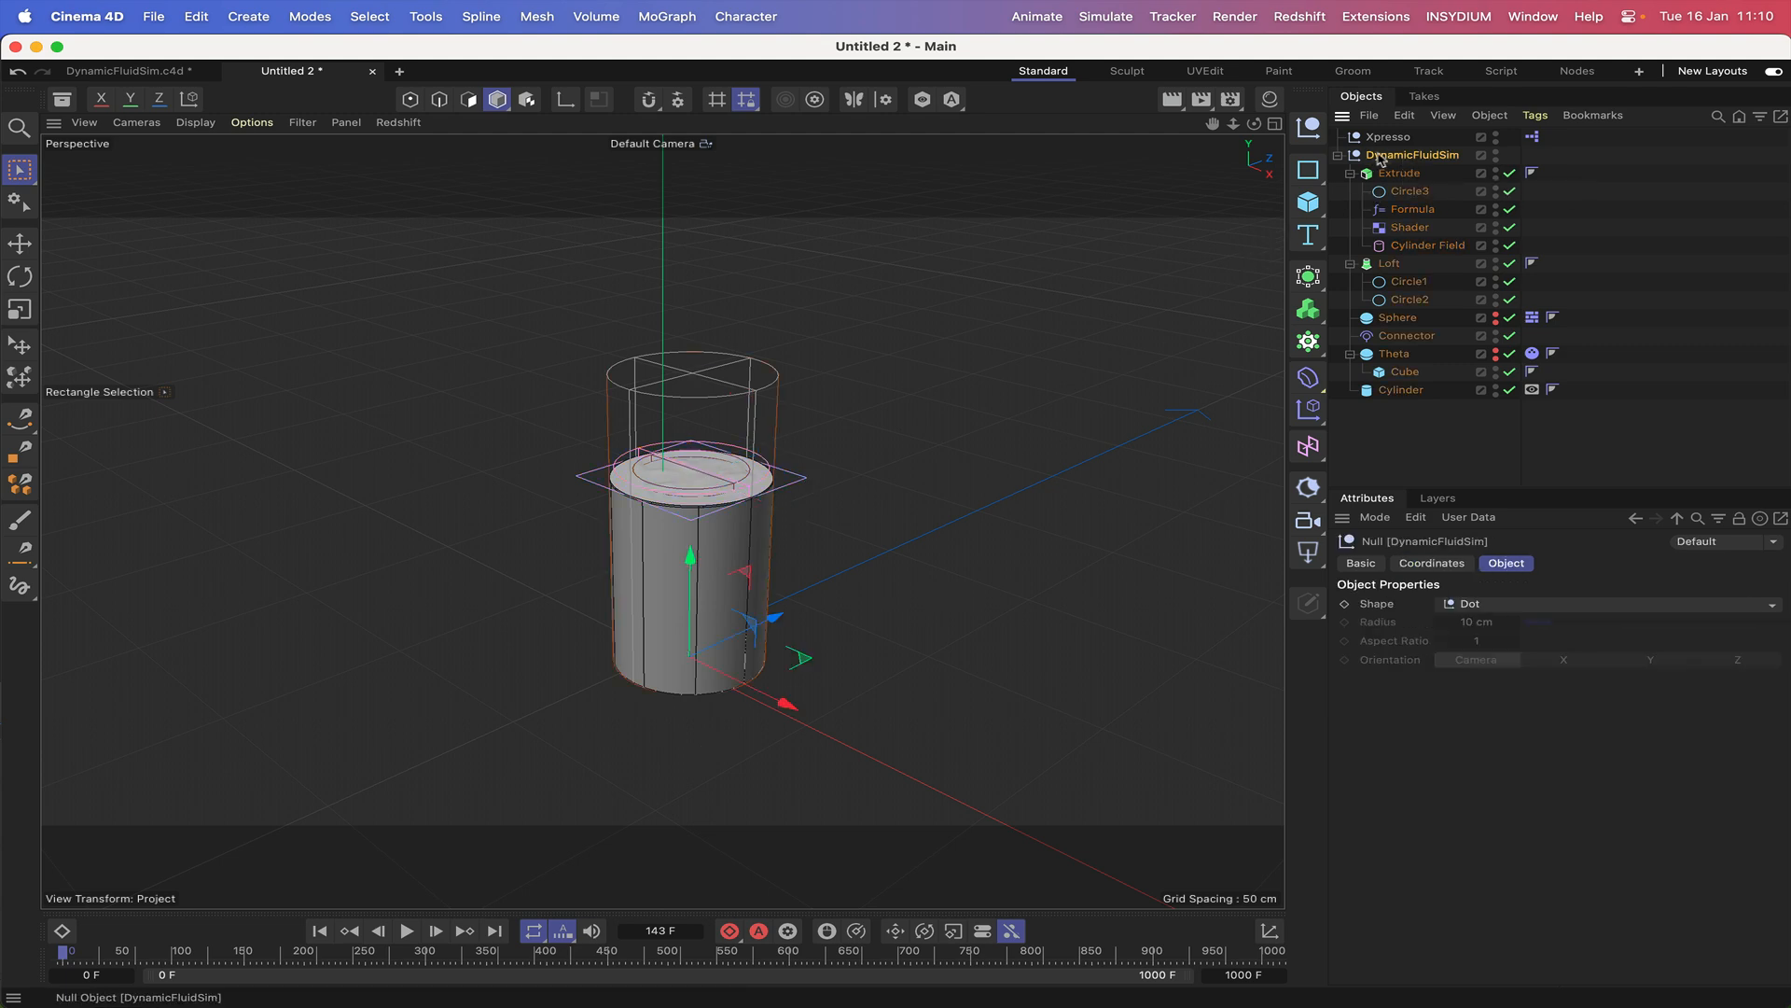
pyautogui.click(319, 930)
pyautogui.click(408, 931)
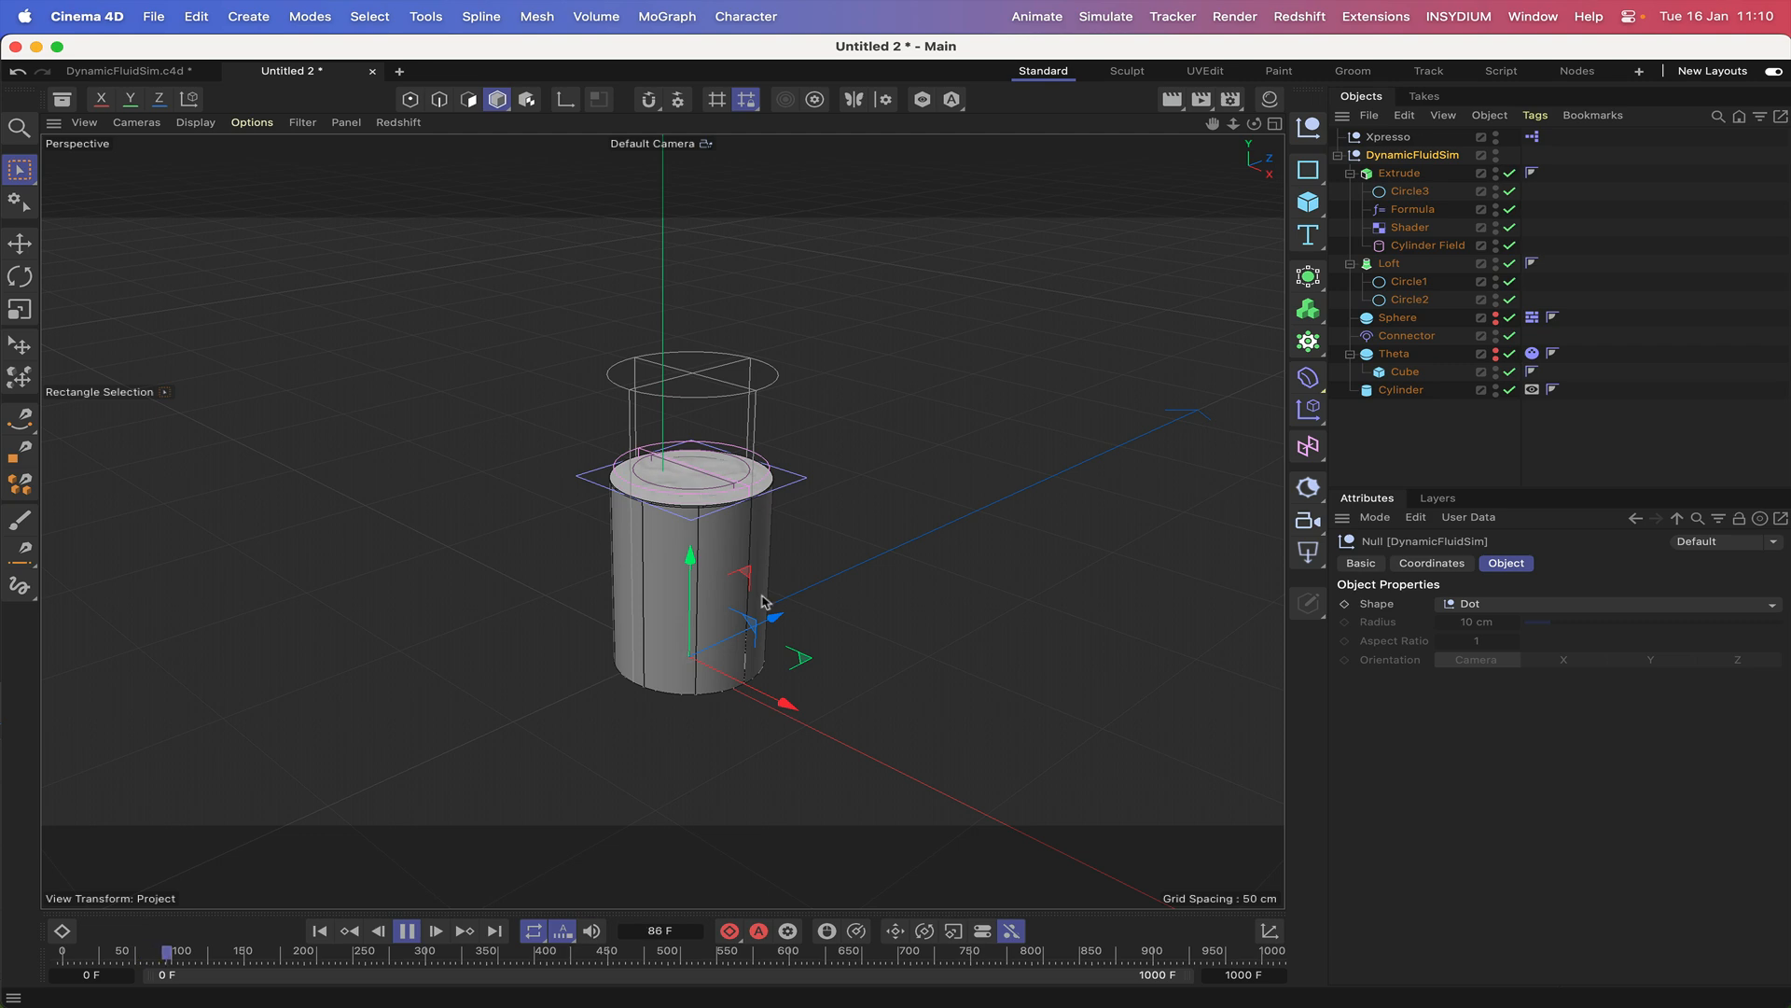
pyautogui.click(790, 617)
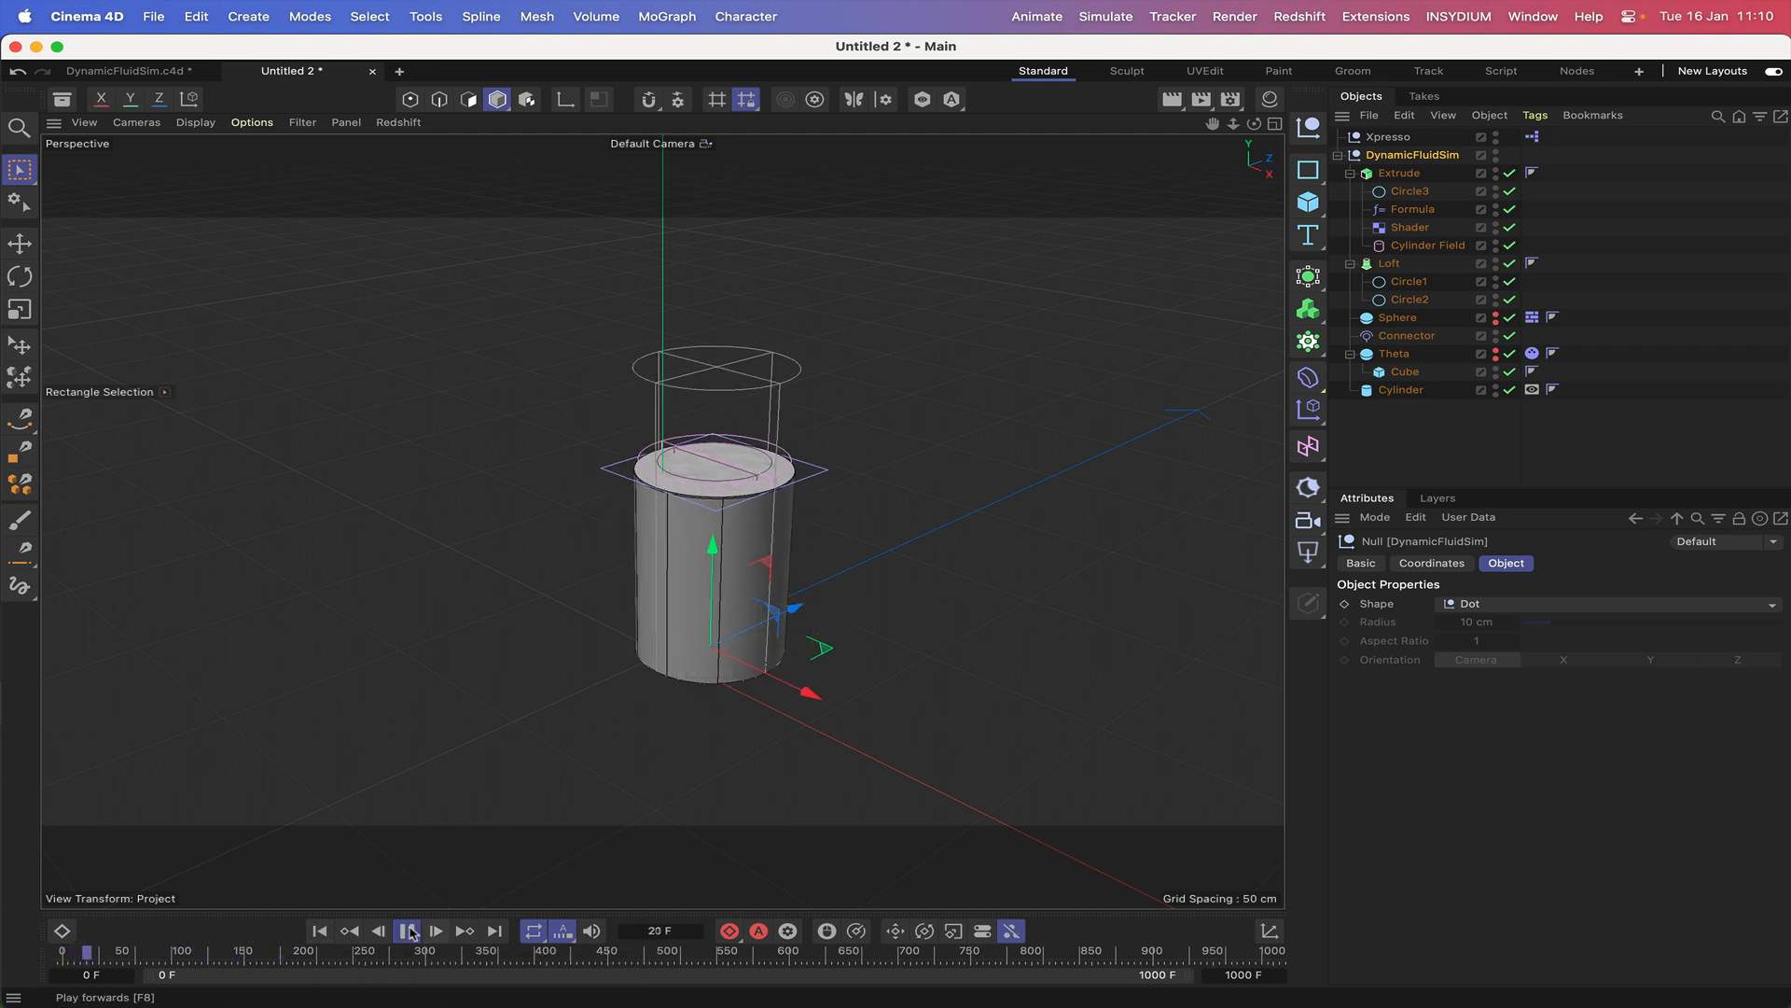
pyautogui.moveTo(839, 656)
pyautogui.mouseDown()
pyautogui.moveTo(807, 657)
pyautogui.moveTo(823, 663)
pyautogui.mouseUp()
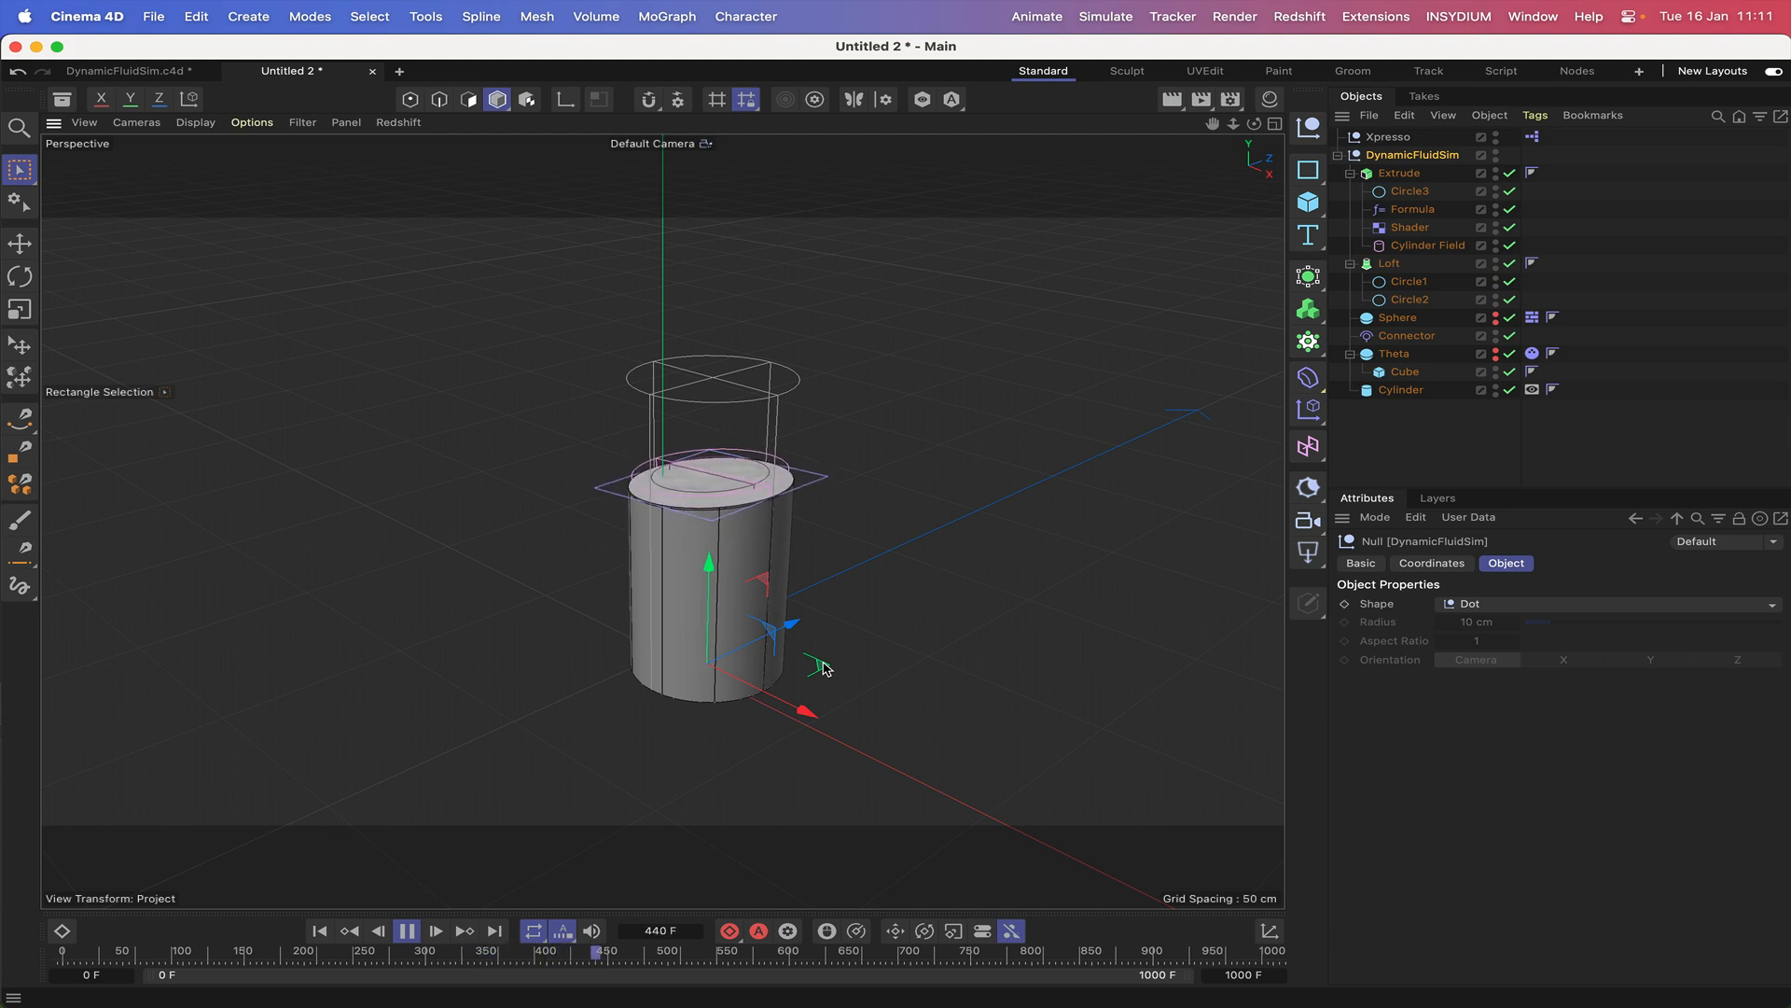
pyautogui.click(406, 932)
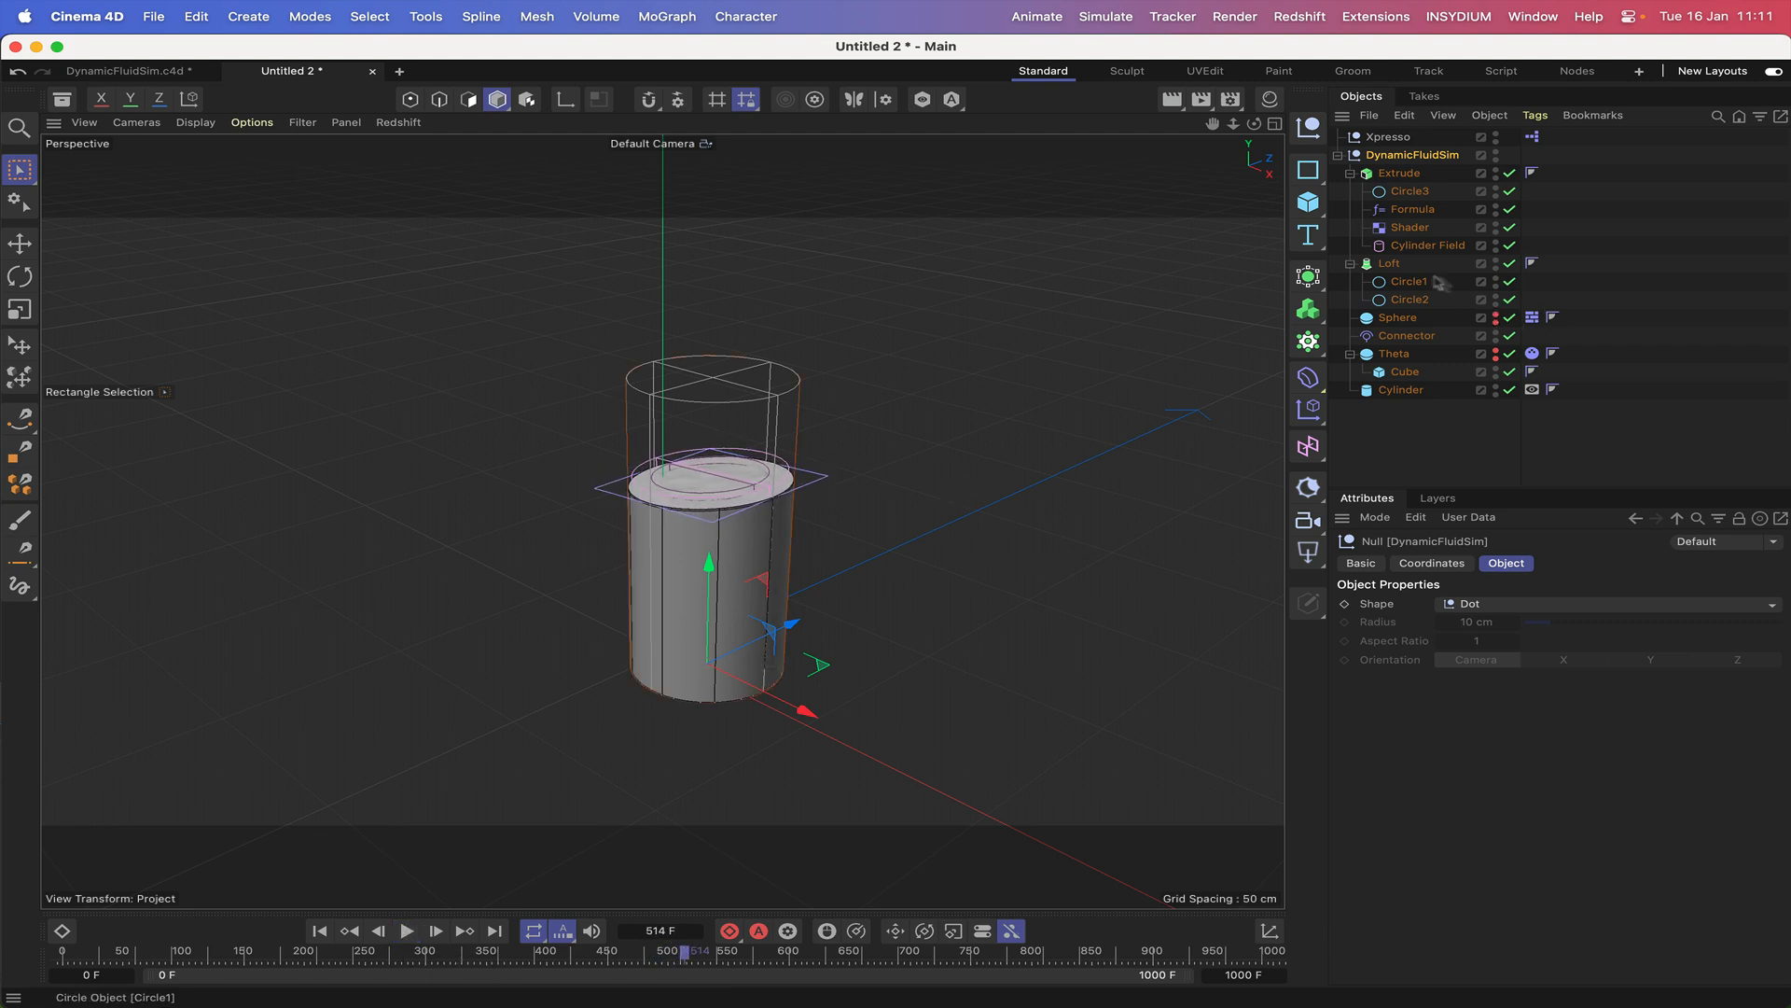
# Disable Formula and Shader and play the simulation, toggling Shader to compare the liquid surface, and return to the first frame.
pyautogui.click(1509, 228)
pyautogui.click(406, 930)
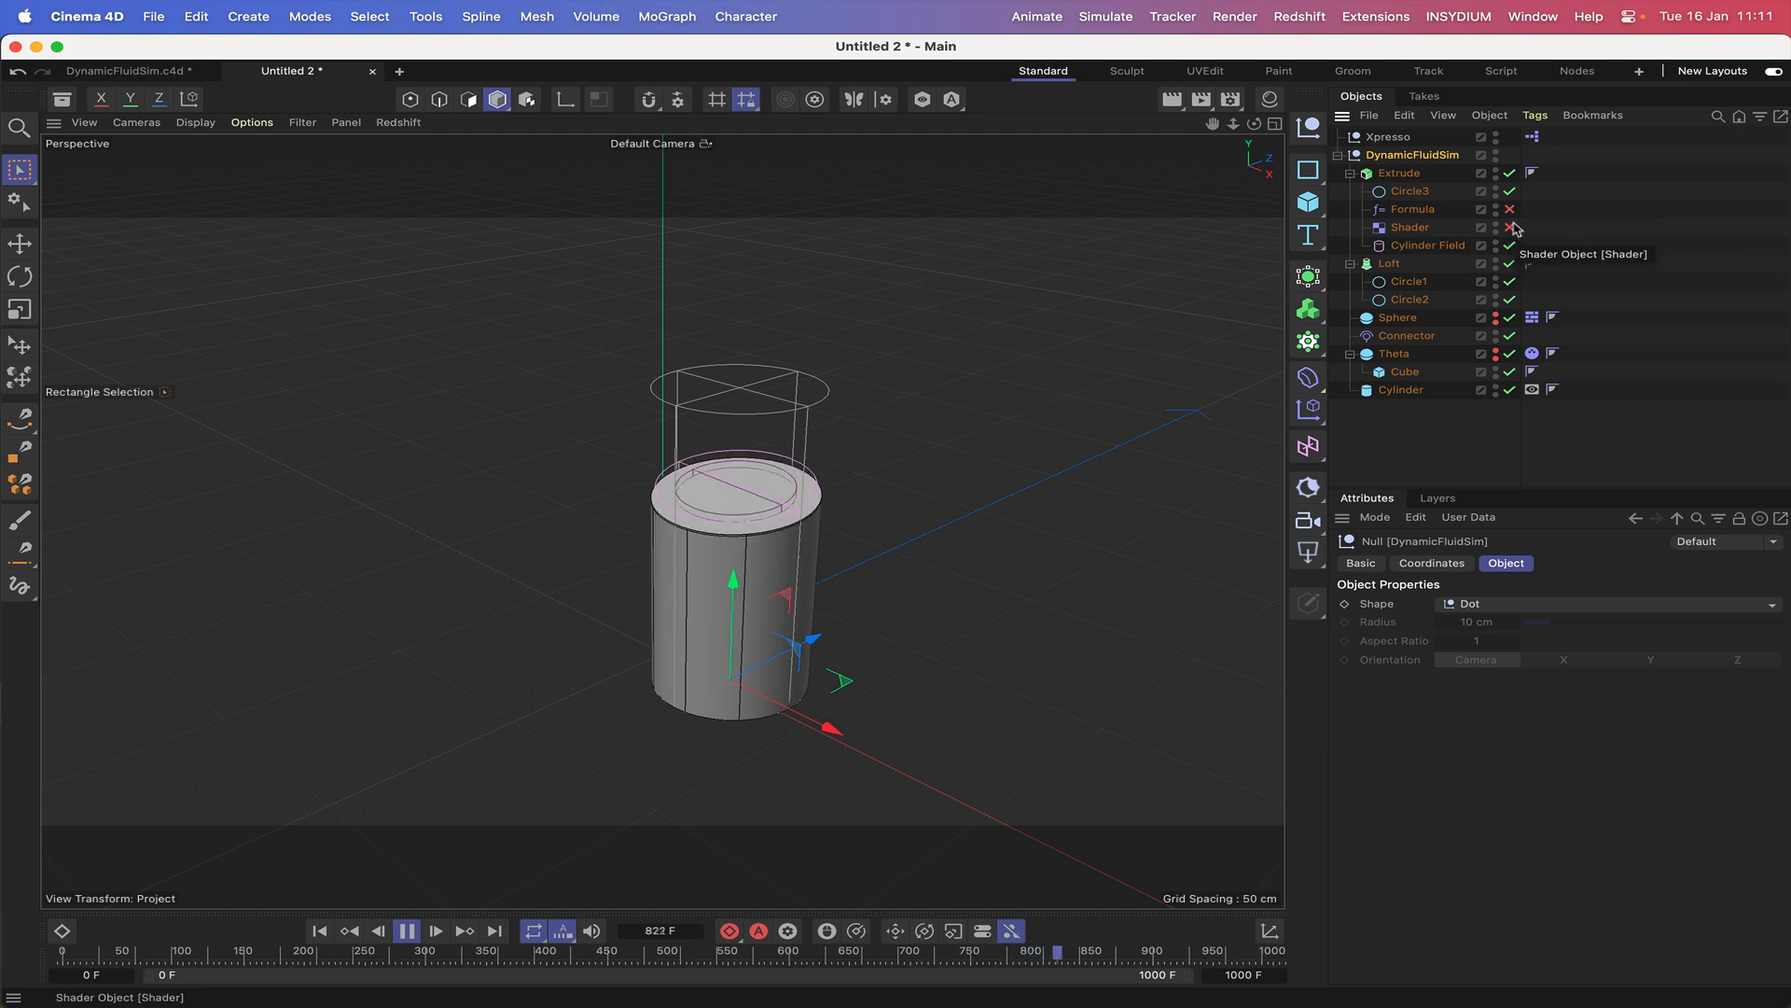
pyautogui.click(1510, 228)
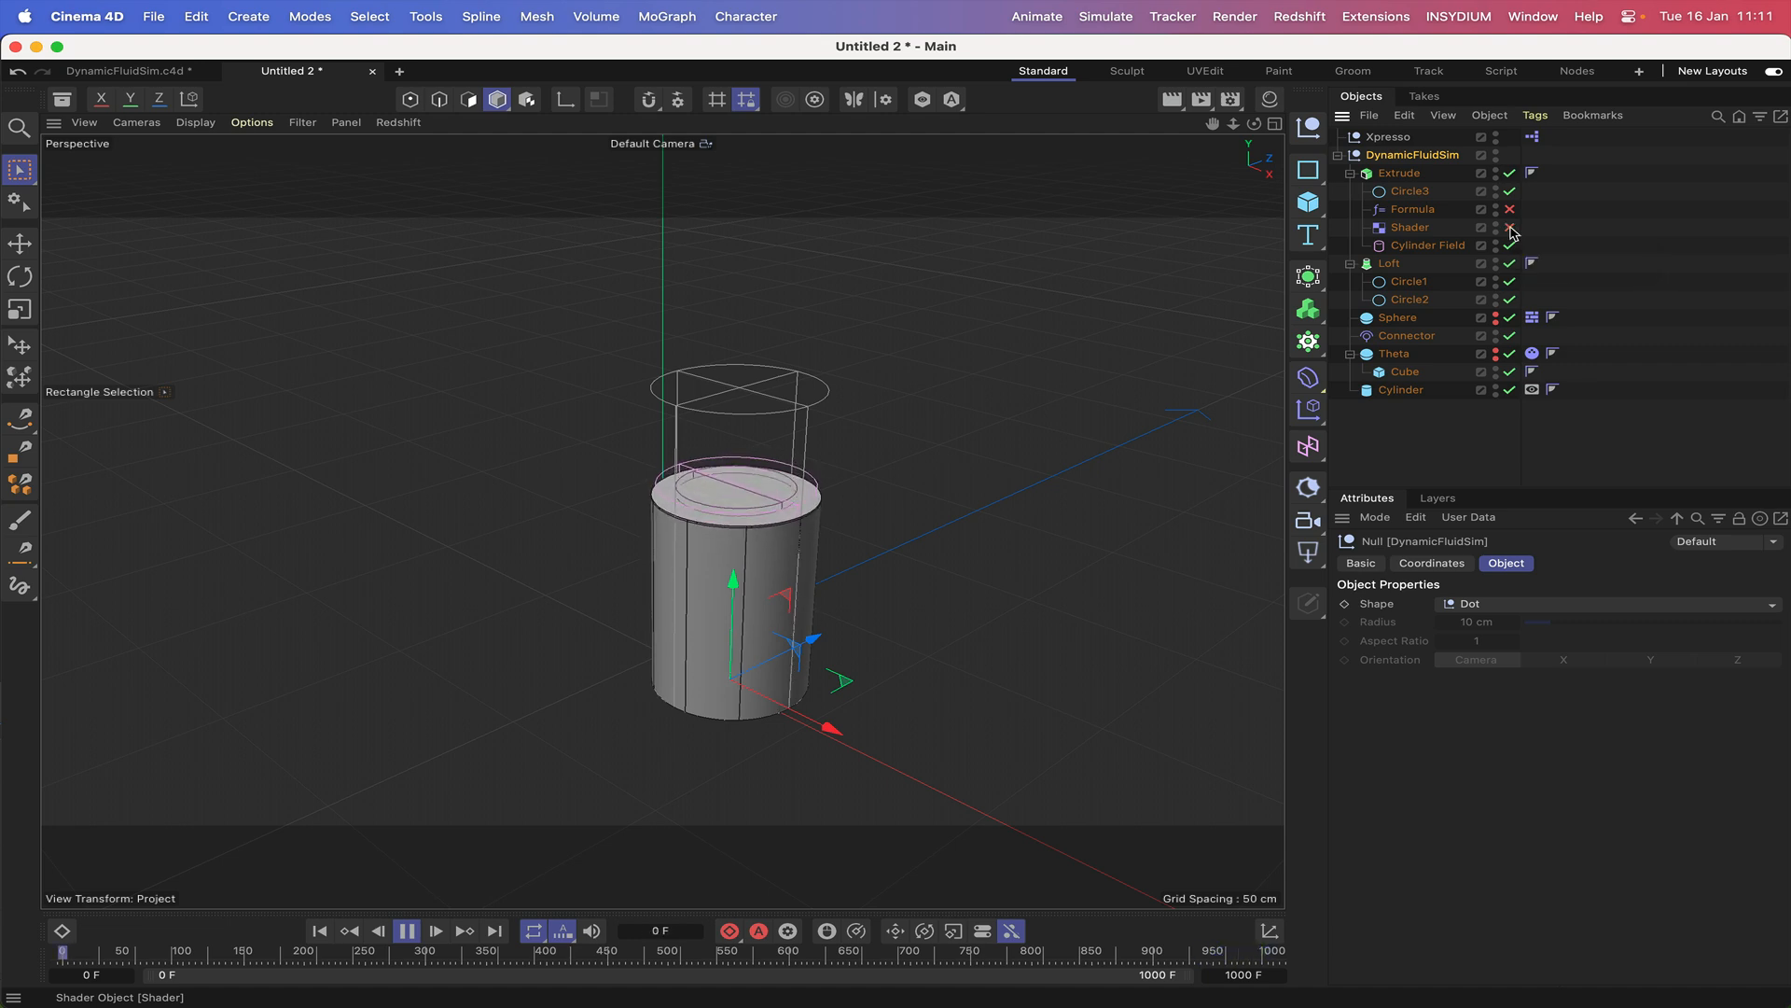
pyautogui.click(1510, 229)
pyautogui.click(406, 930)
pyautogui.click(319, 930)
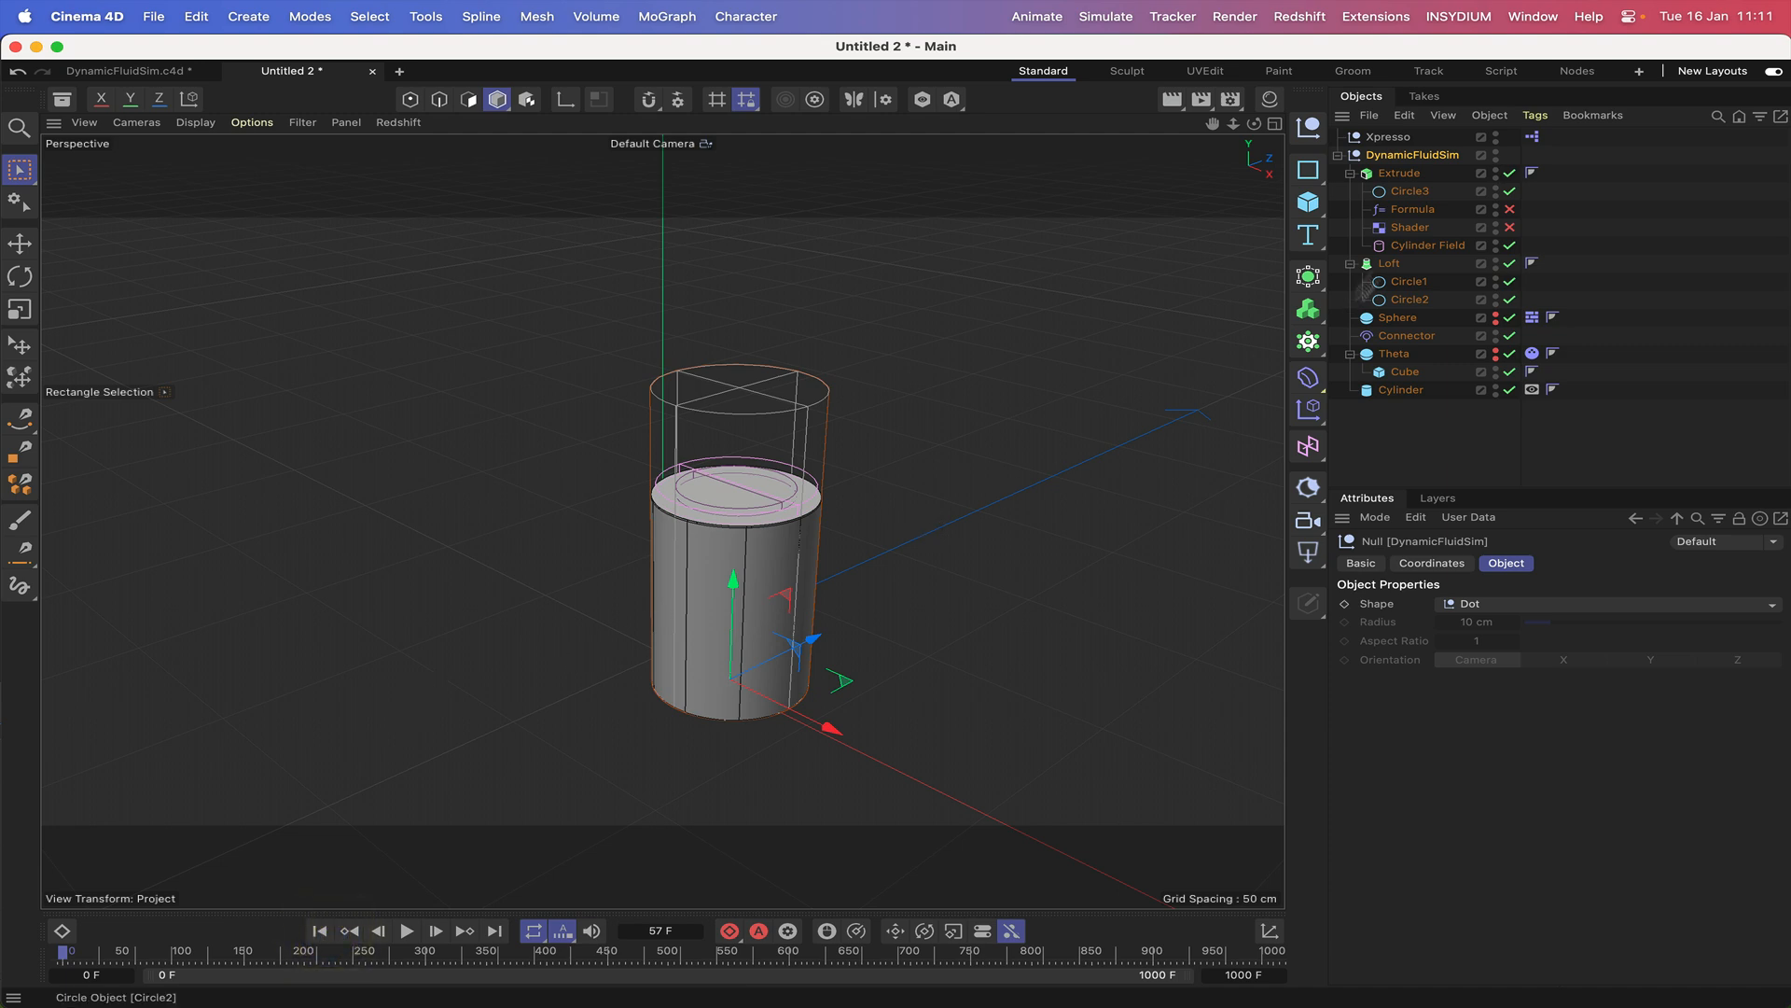
# Set the DynamicFluidSim null's X and Z position coordinates to 0 cm.
pyautogui.click(1426, 154)
pyautogui.click(1428, 564)
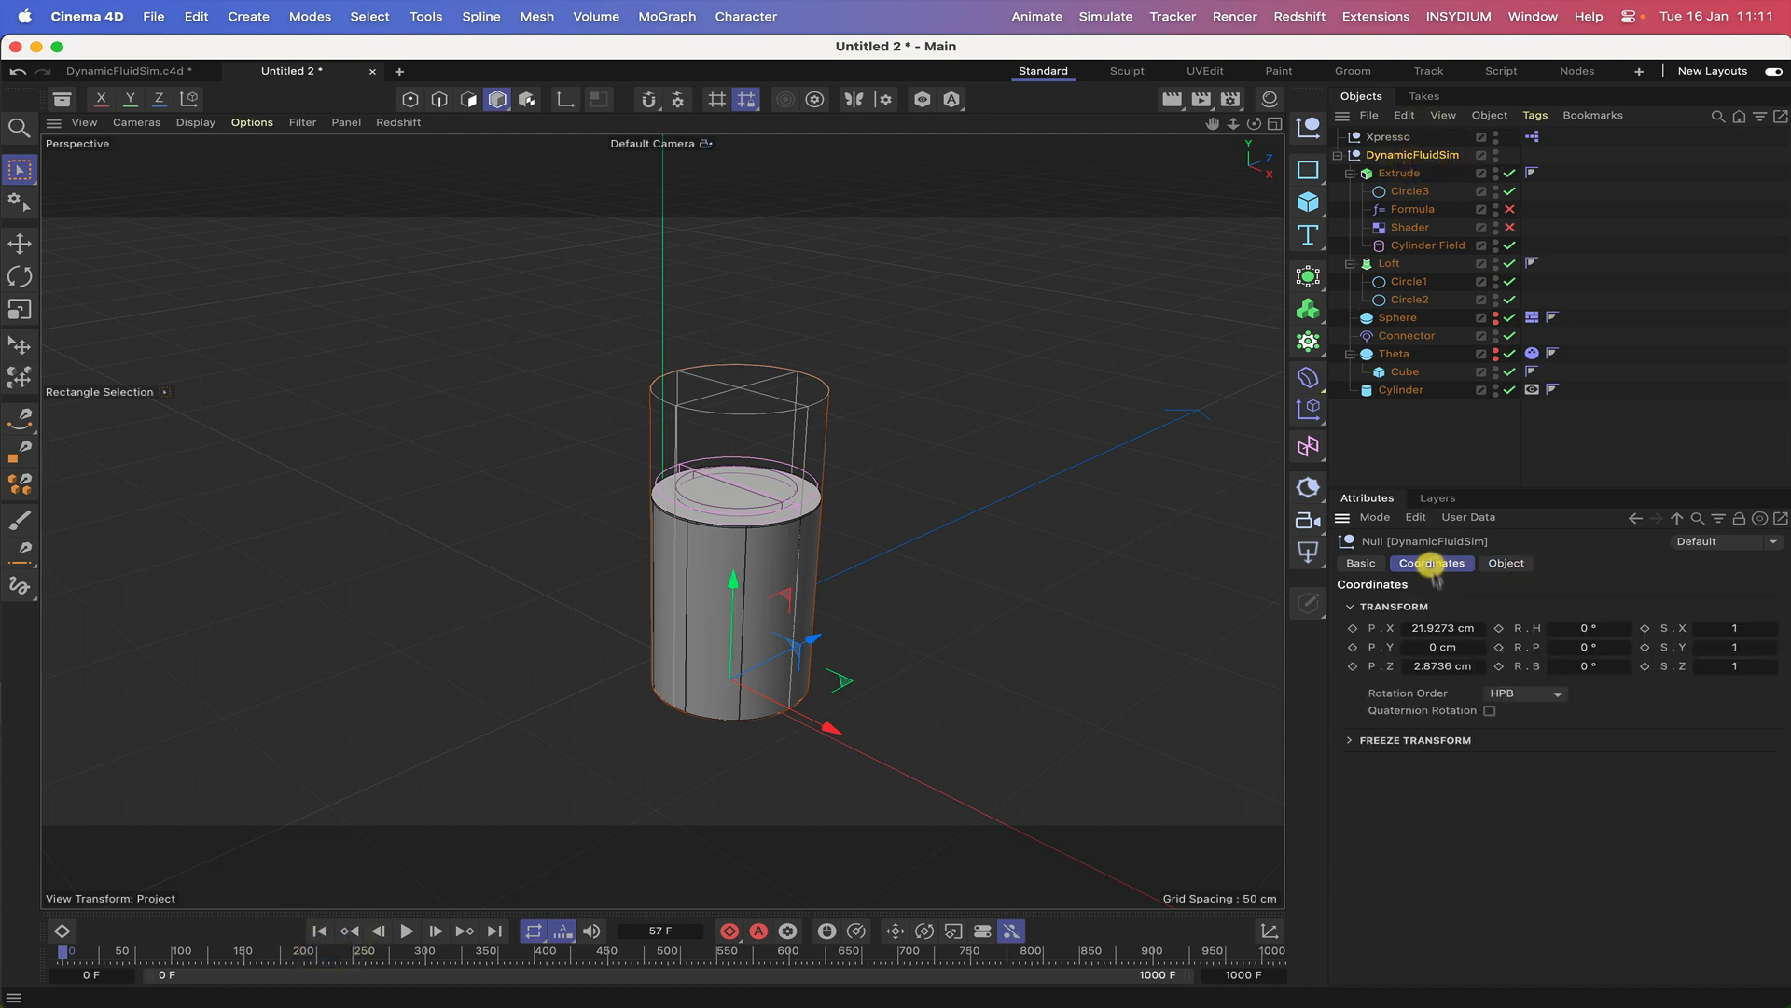
pyautogui.click(1435, 629)
pyautogui.write('0')
pyautogui.press('Return')
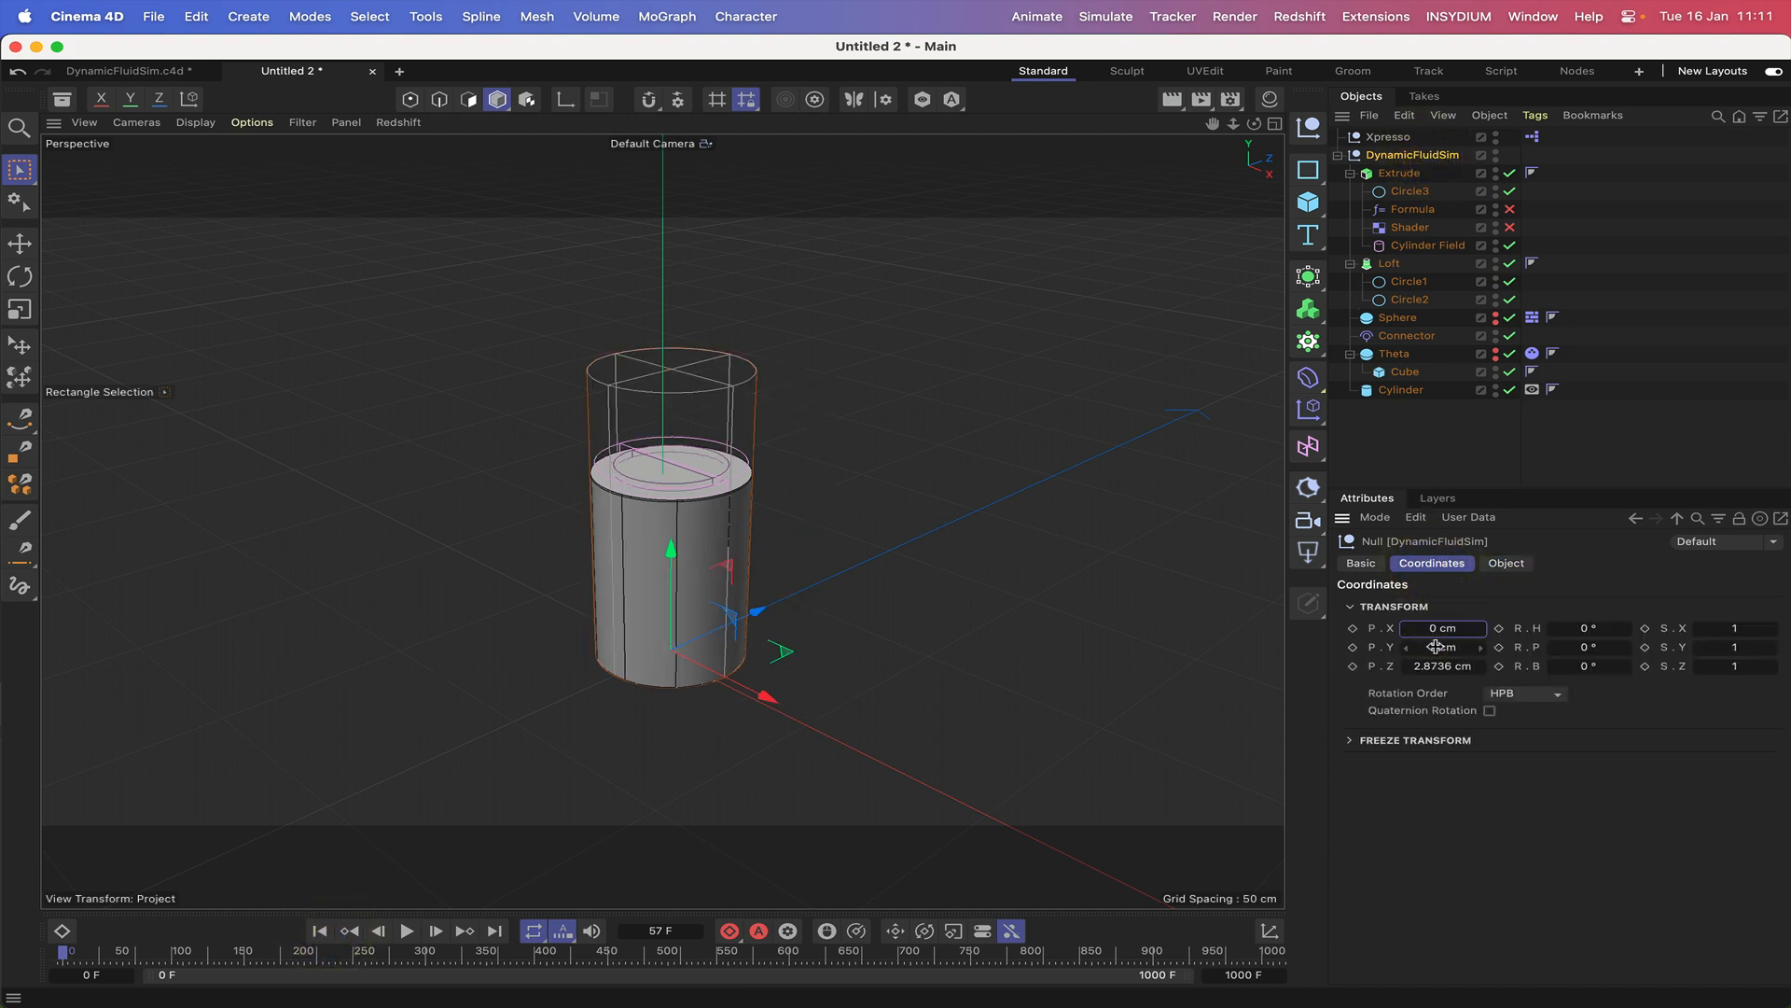
pyautogui.click(1432, 666)
pyautogui.write('0')
pyautogui.press('Return')
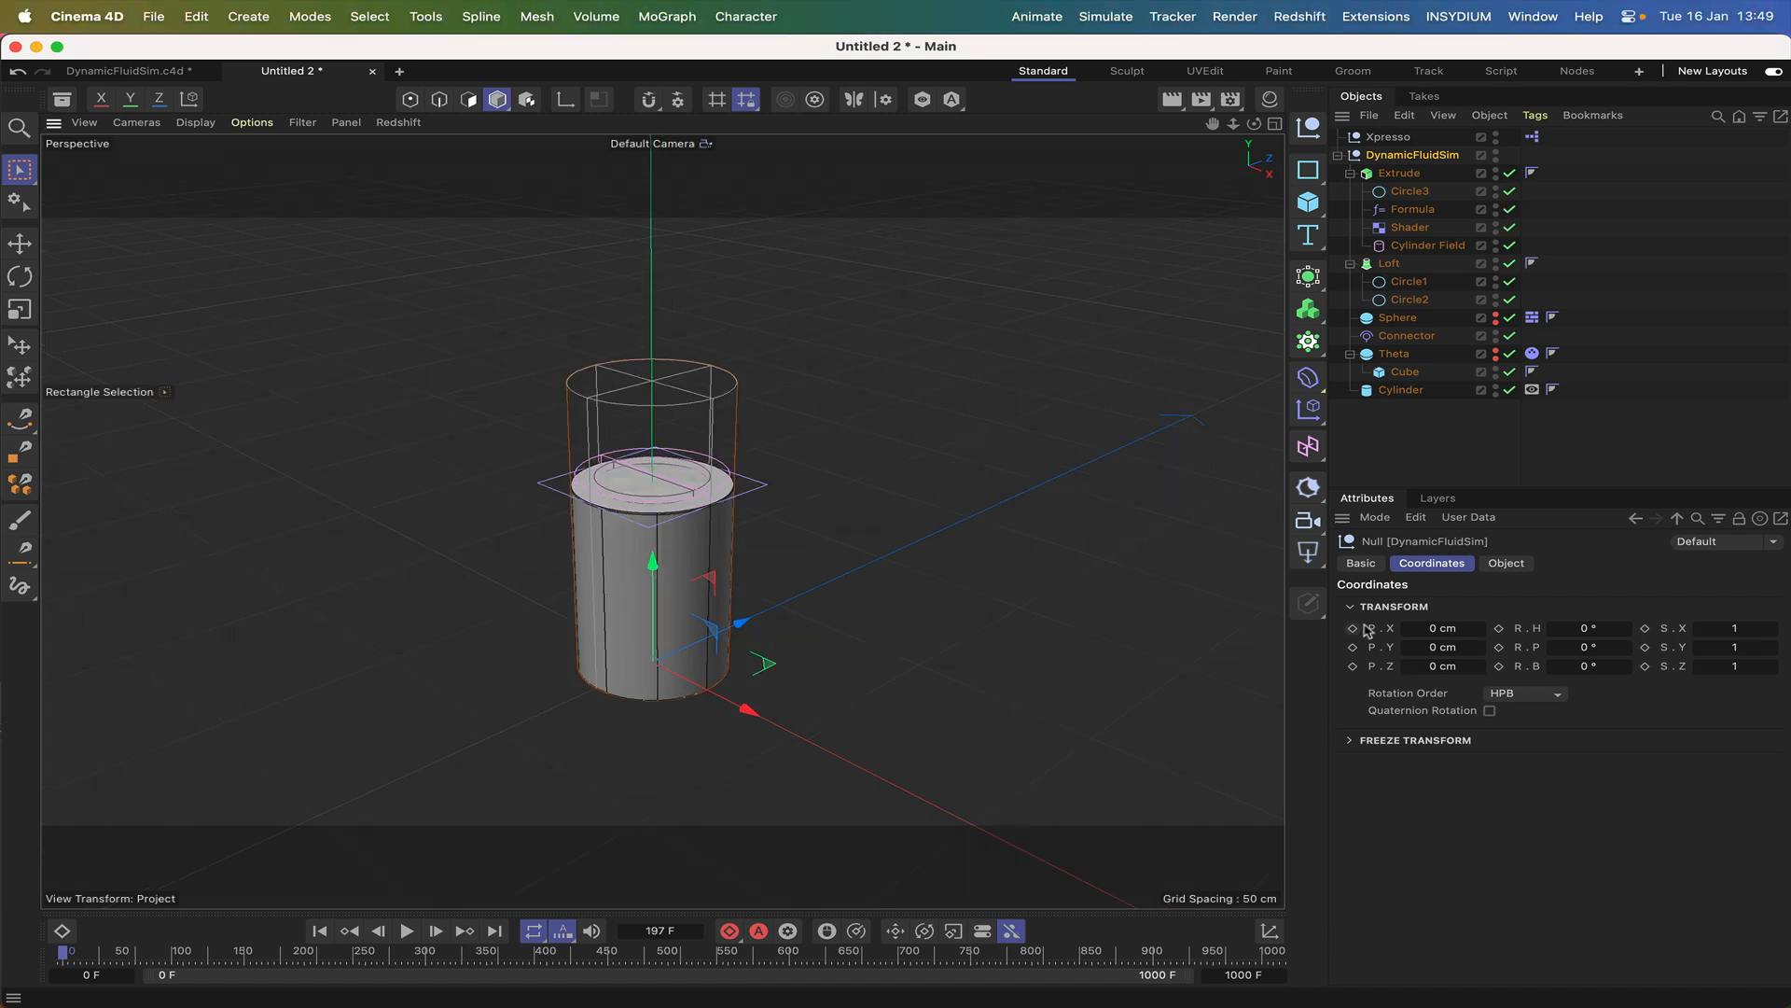
# In the Shader effector's Noise, set Animation Speed to 1, the Y Movement to 0.1 cm and Speed to 1 %.
pyautogui.click(1408, 229)
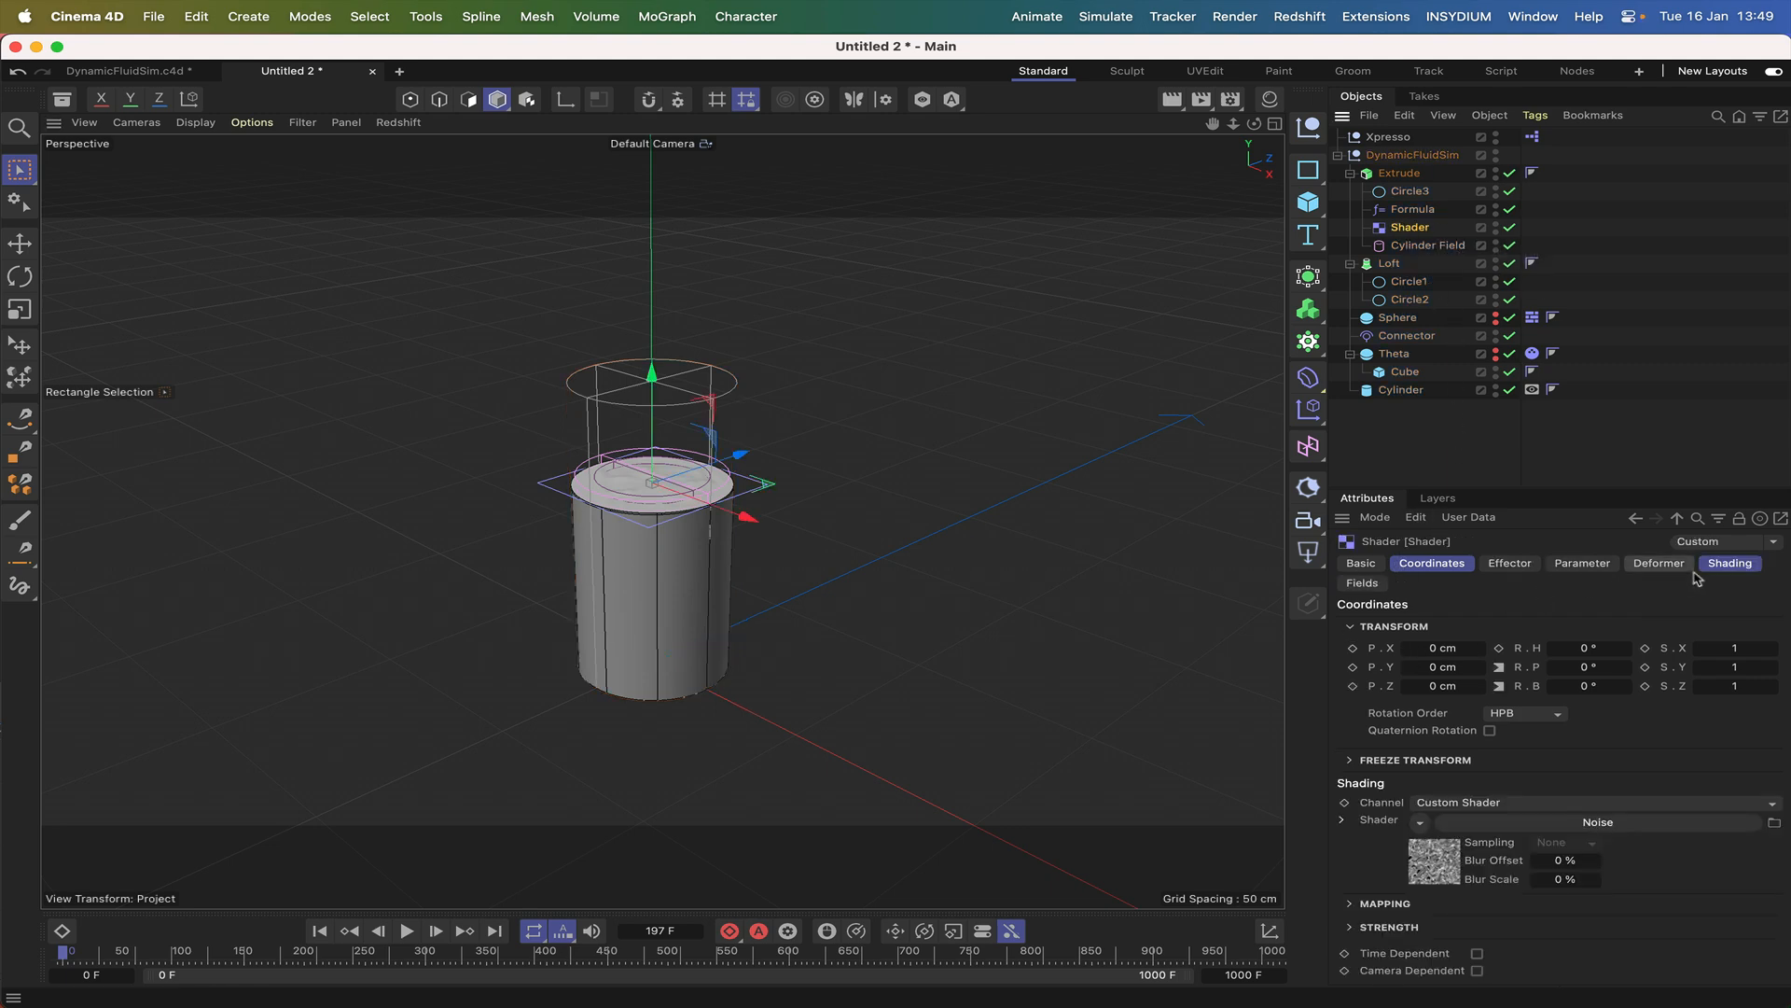
pyautogui.click(1540, 822)
pyautogui.scroll(-3, 1646, 809)
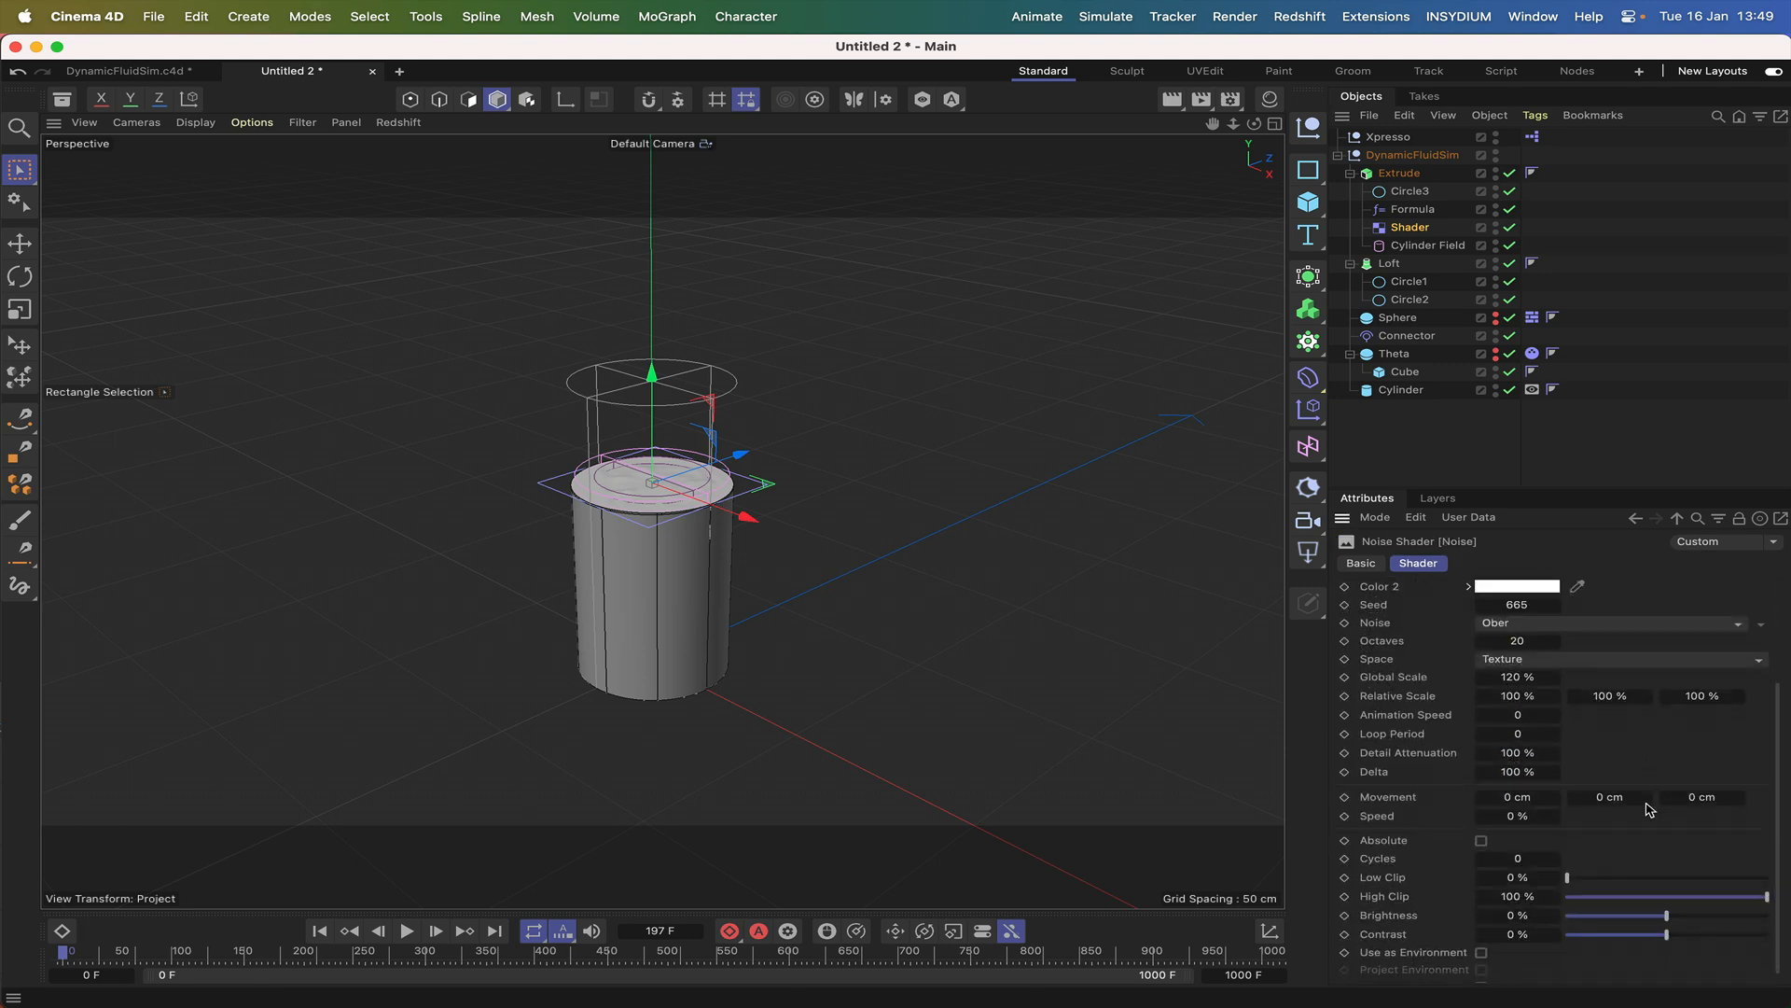
pyautogui.click(1531, 716)
pyautogui.write('1')
pyautogui.click(1622, 790)
pyautogui.click(1518, 813)
pyautogui.write('1')
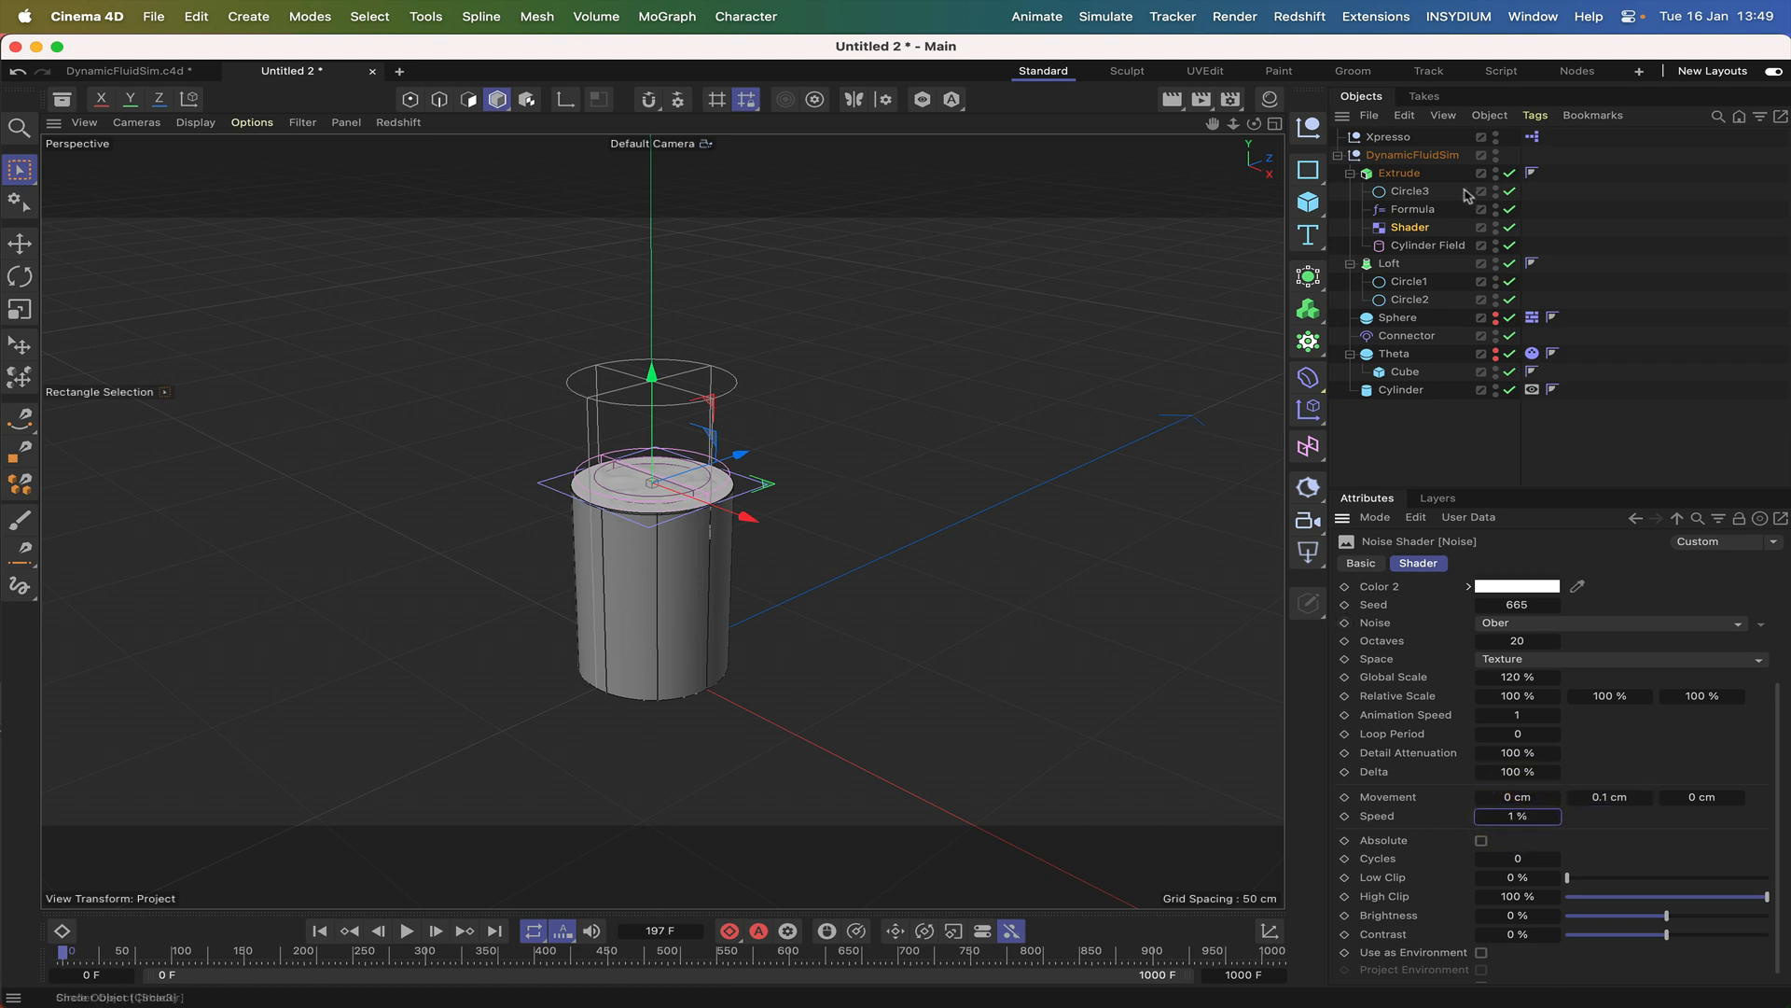
# Play the simulation with Formula disabled and re-enabled to compare the ripples, and return to the first frame.
pyautogui.click(1509, 209)
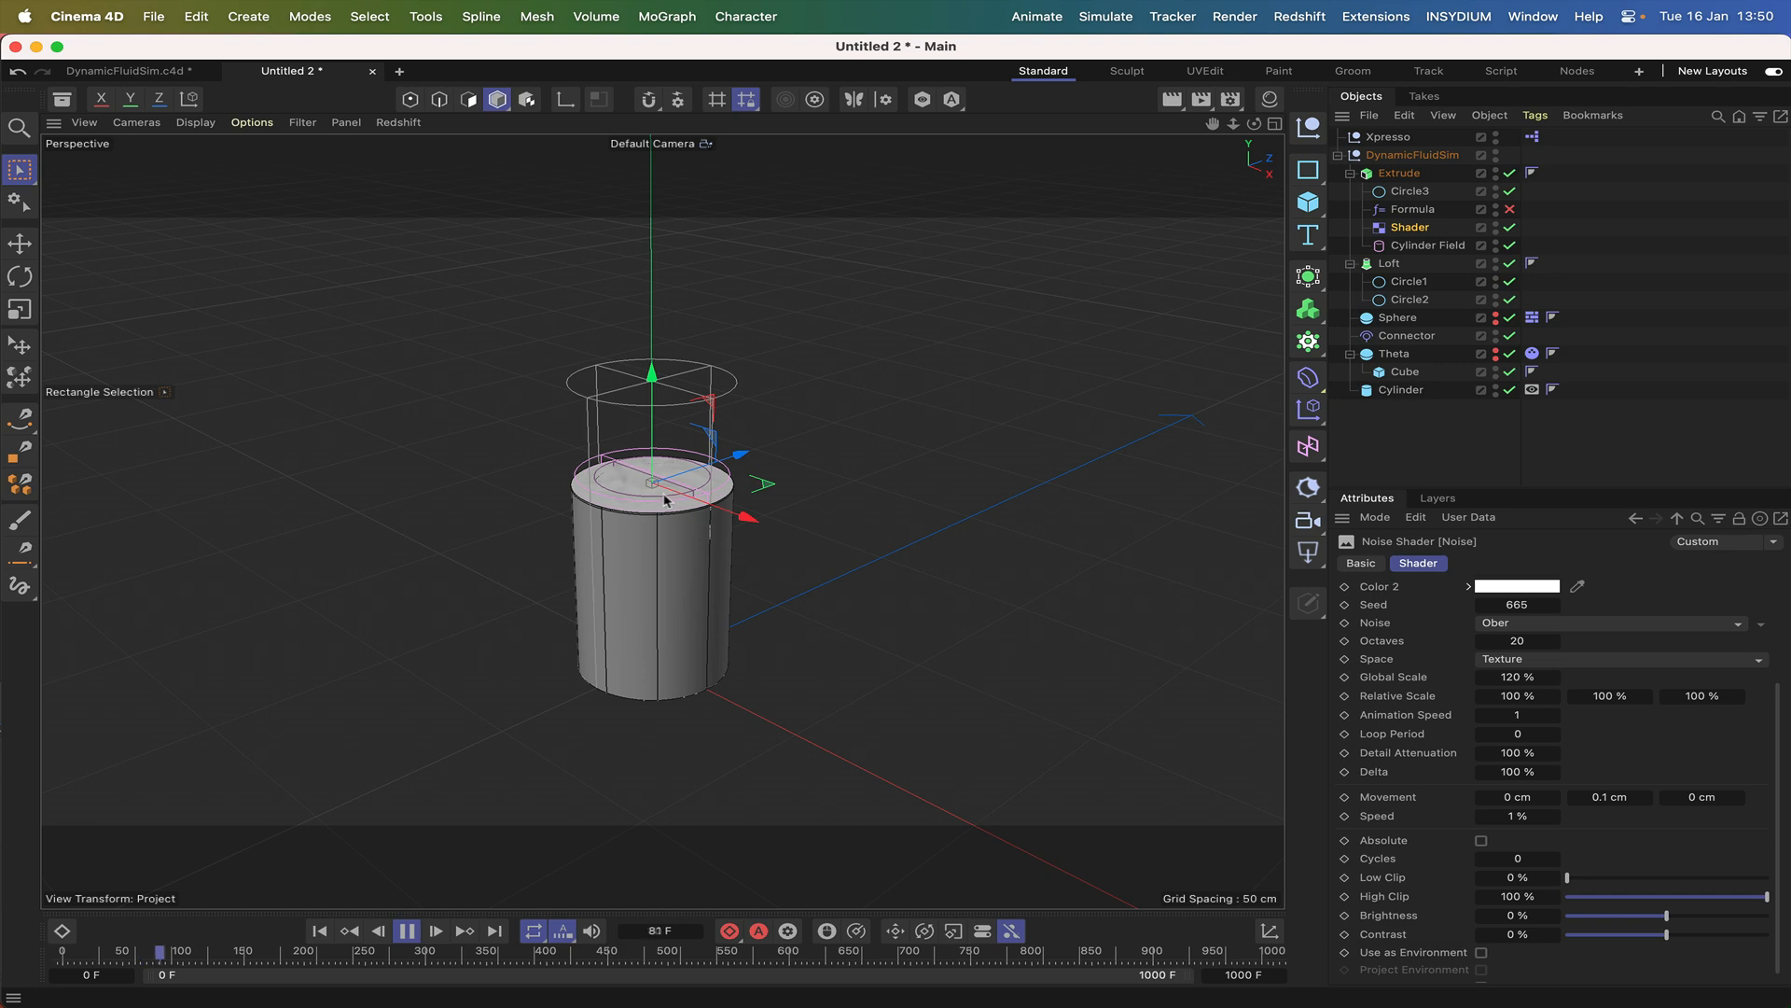
pyautogui.click(1510, 208)
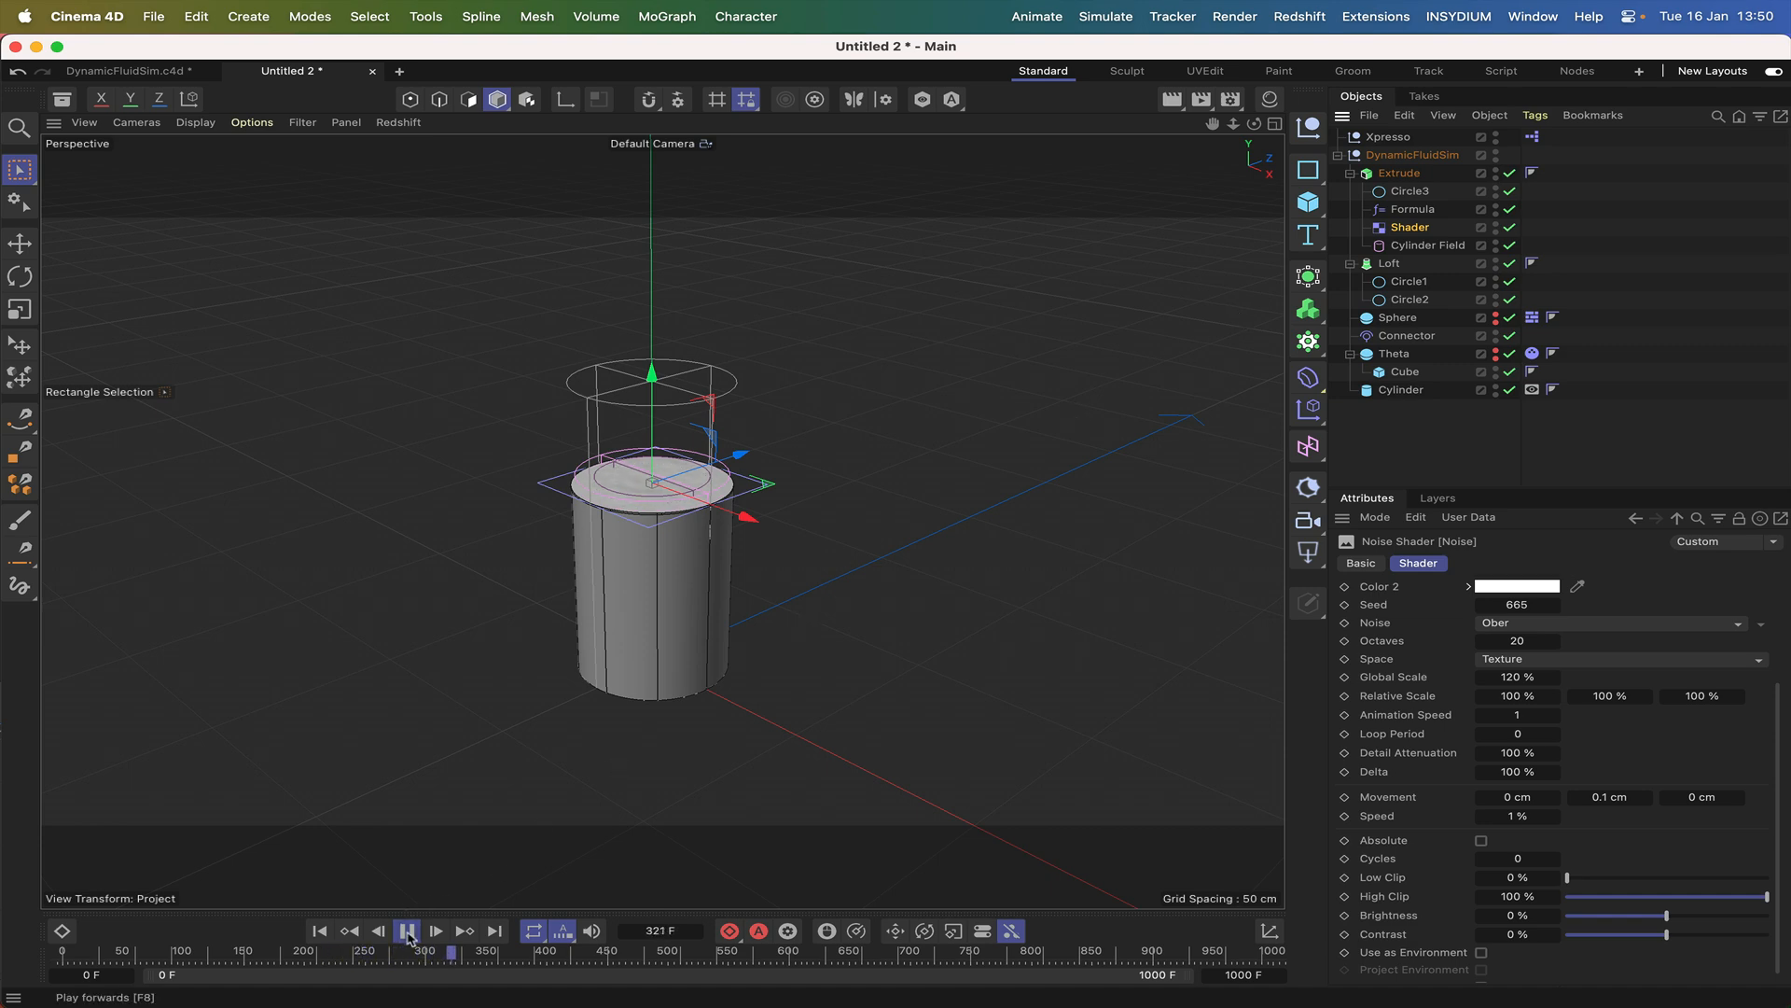
pyautogui.click(320, 931)
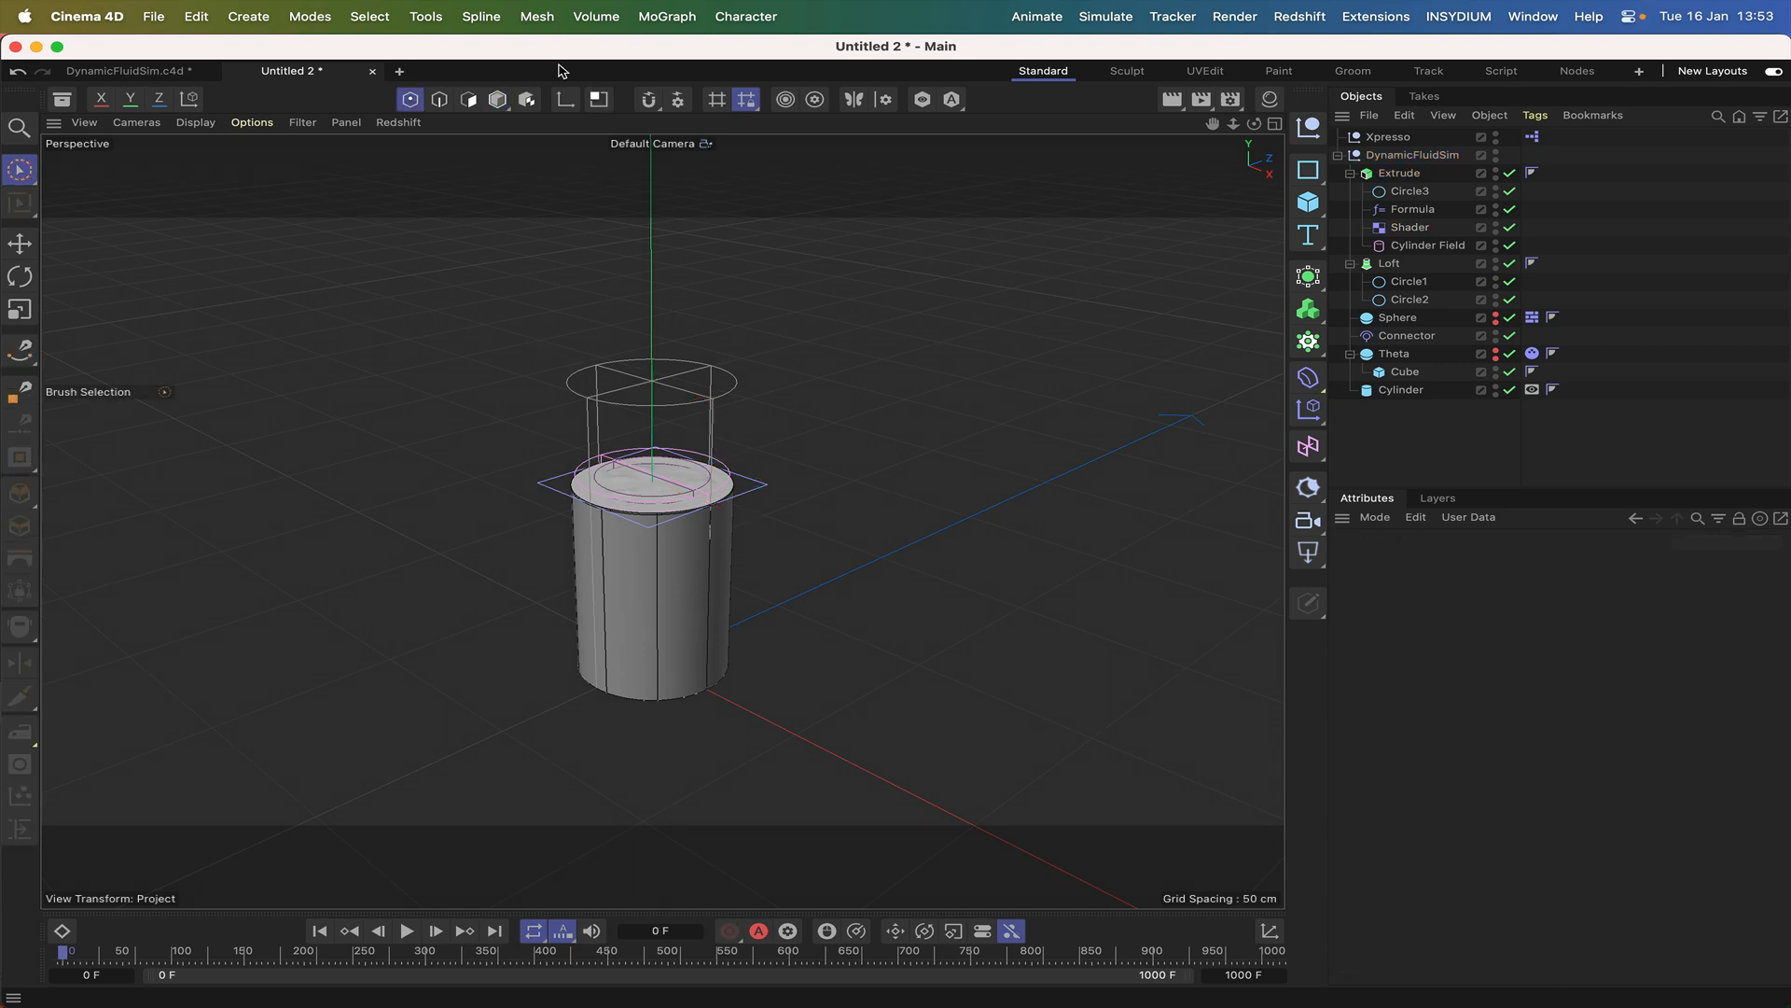
# In the Right view, enable snapping and check the Point and Grid/Workplane snap options, including Grid Point.
pyautogui.press('F3')
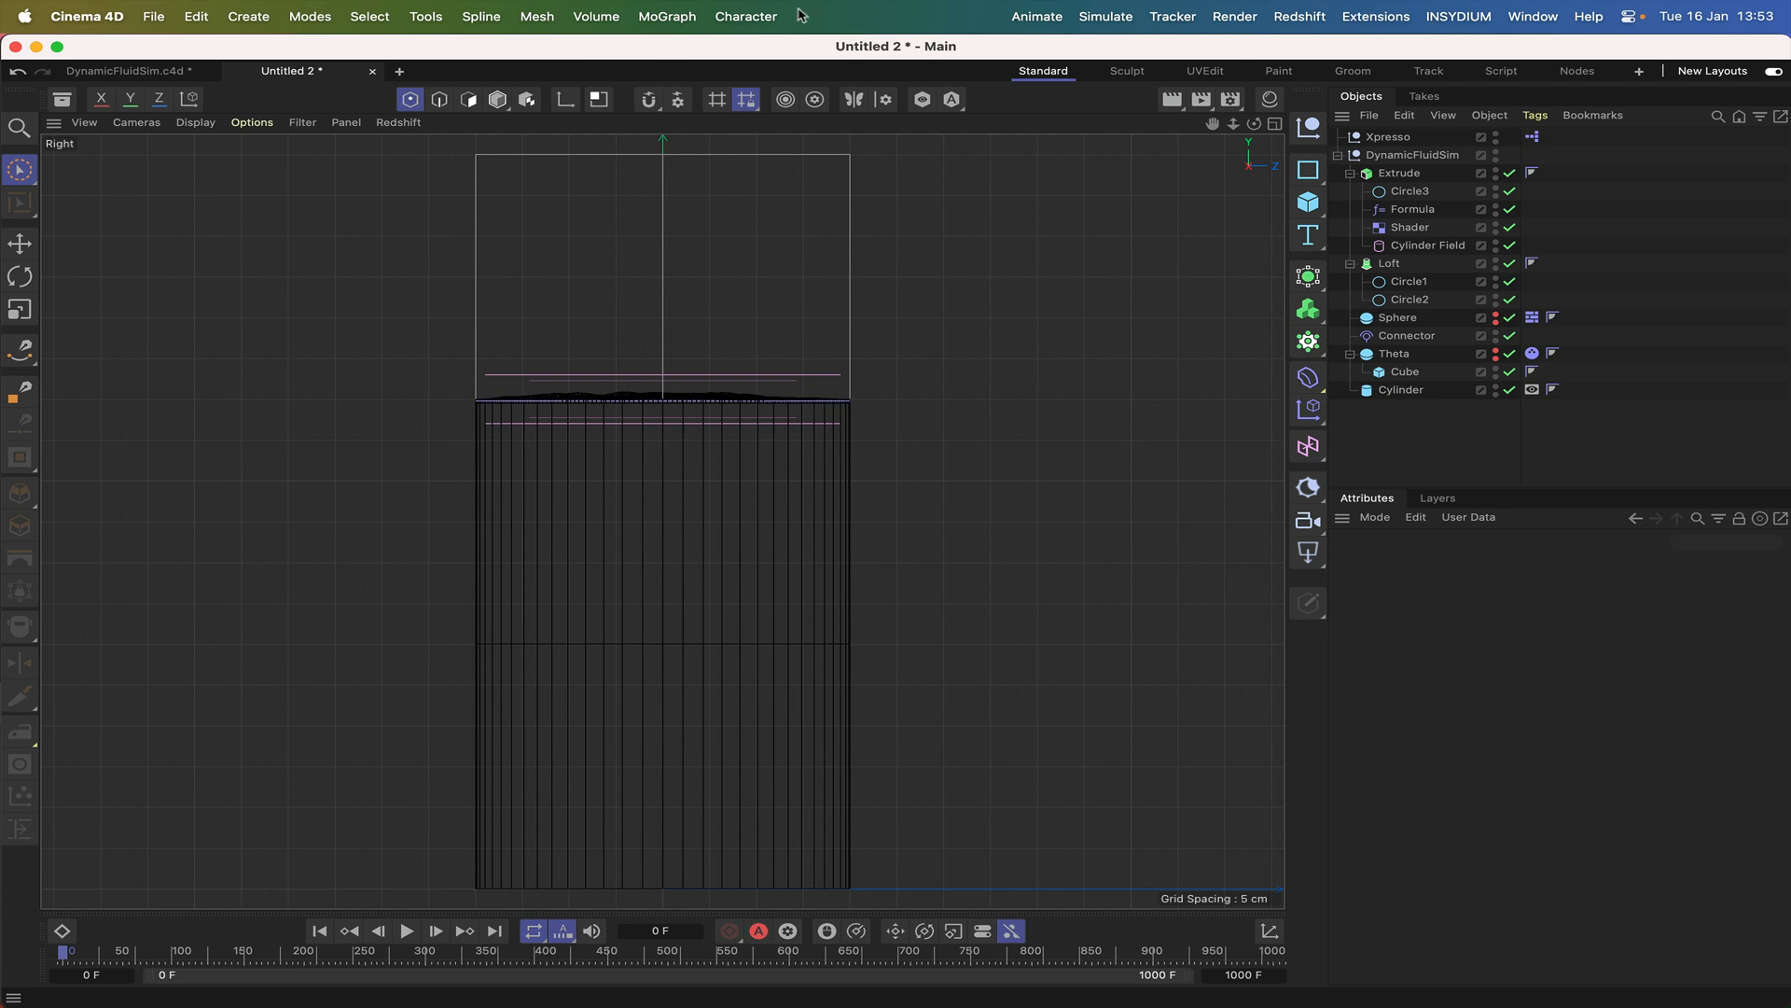
pyautogui.click(650, 103)
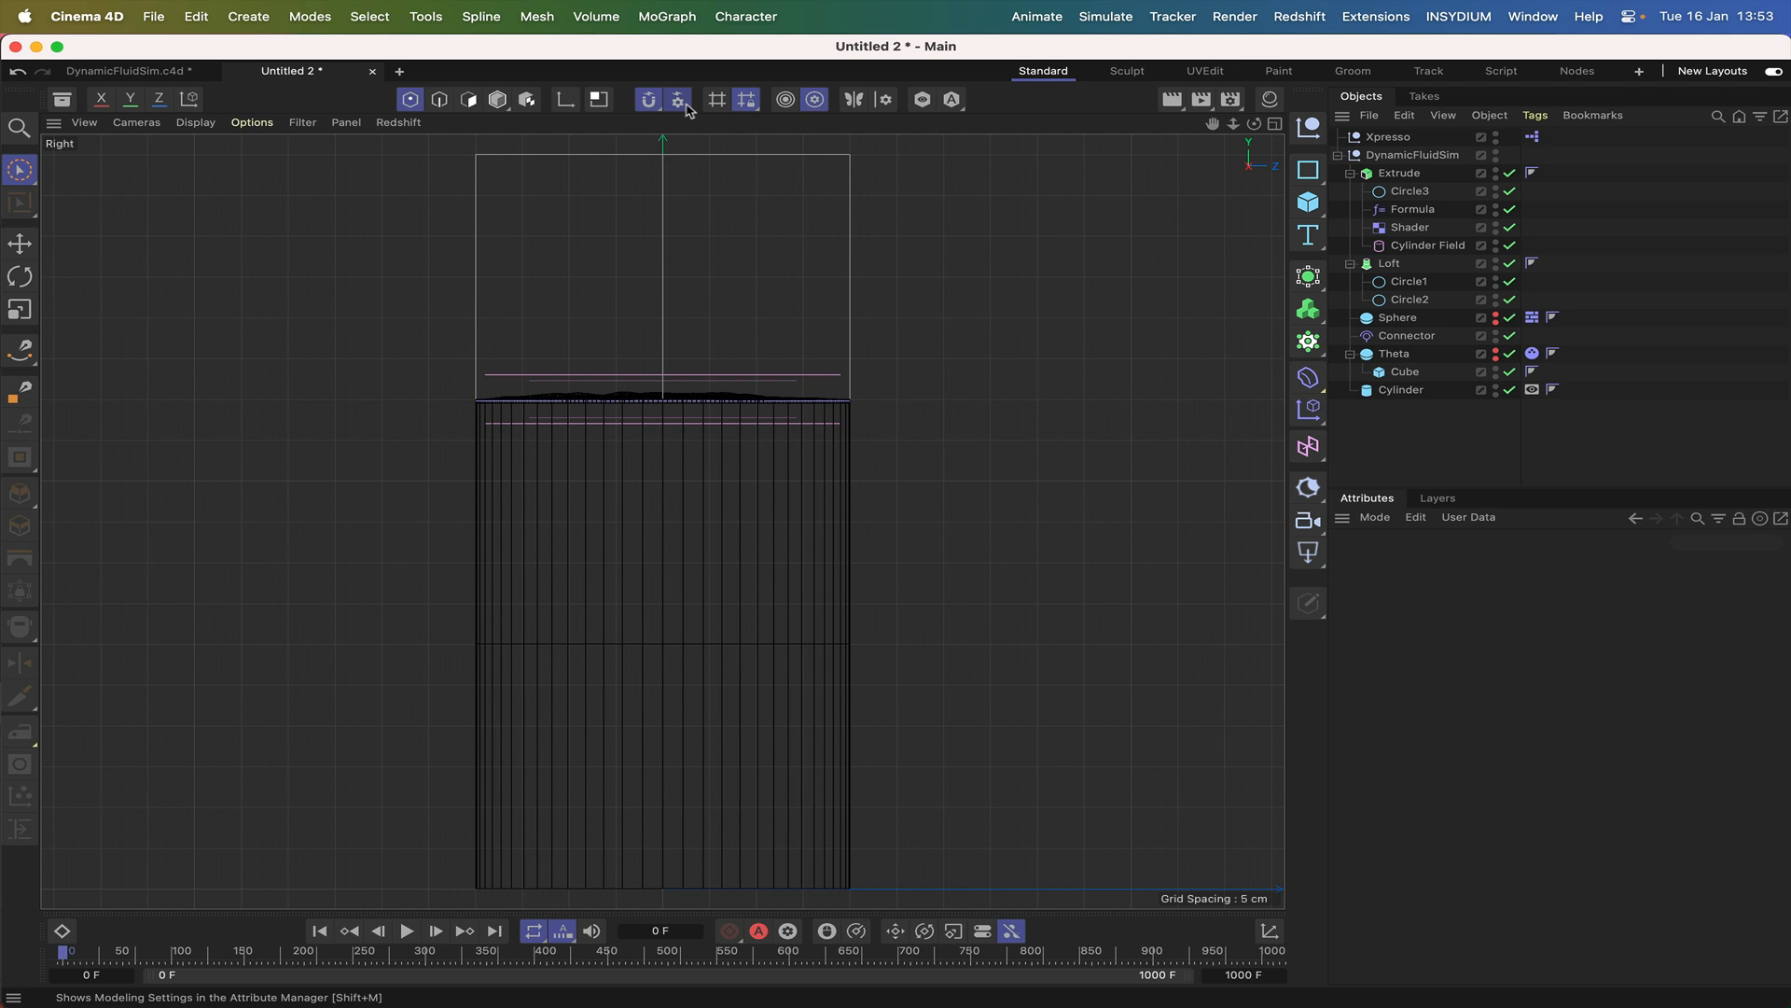
pyautogui.click(680, 101)
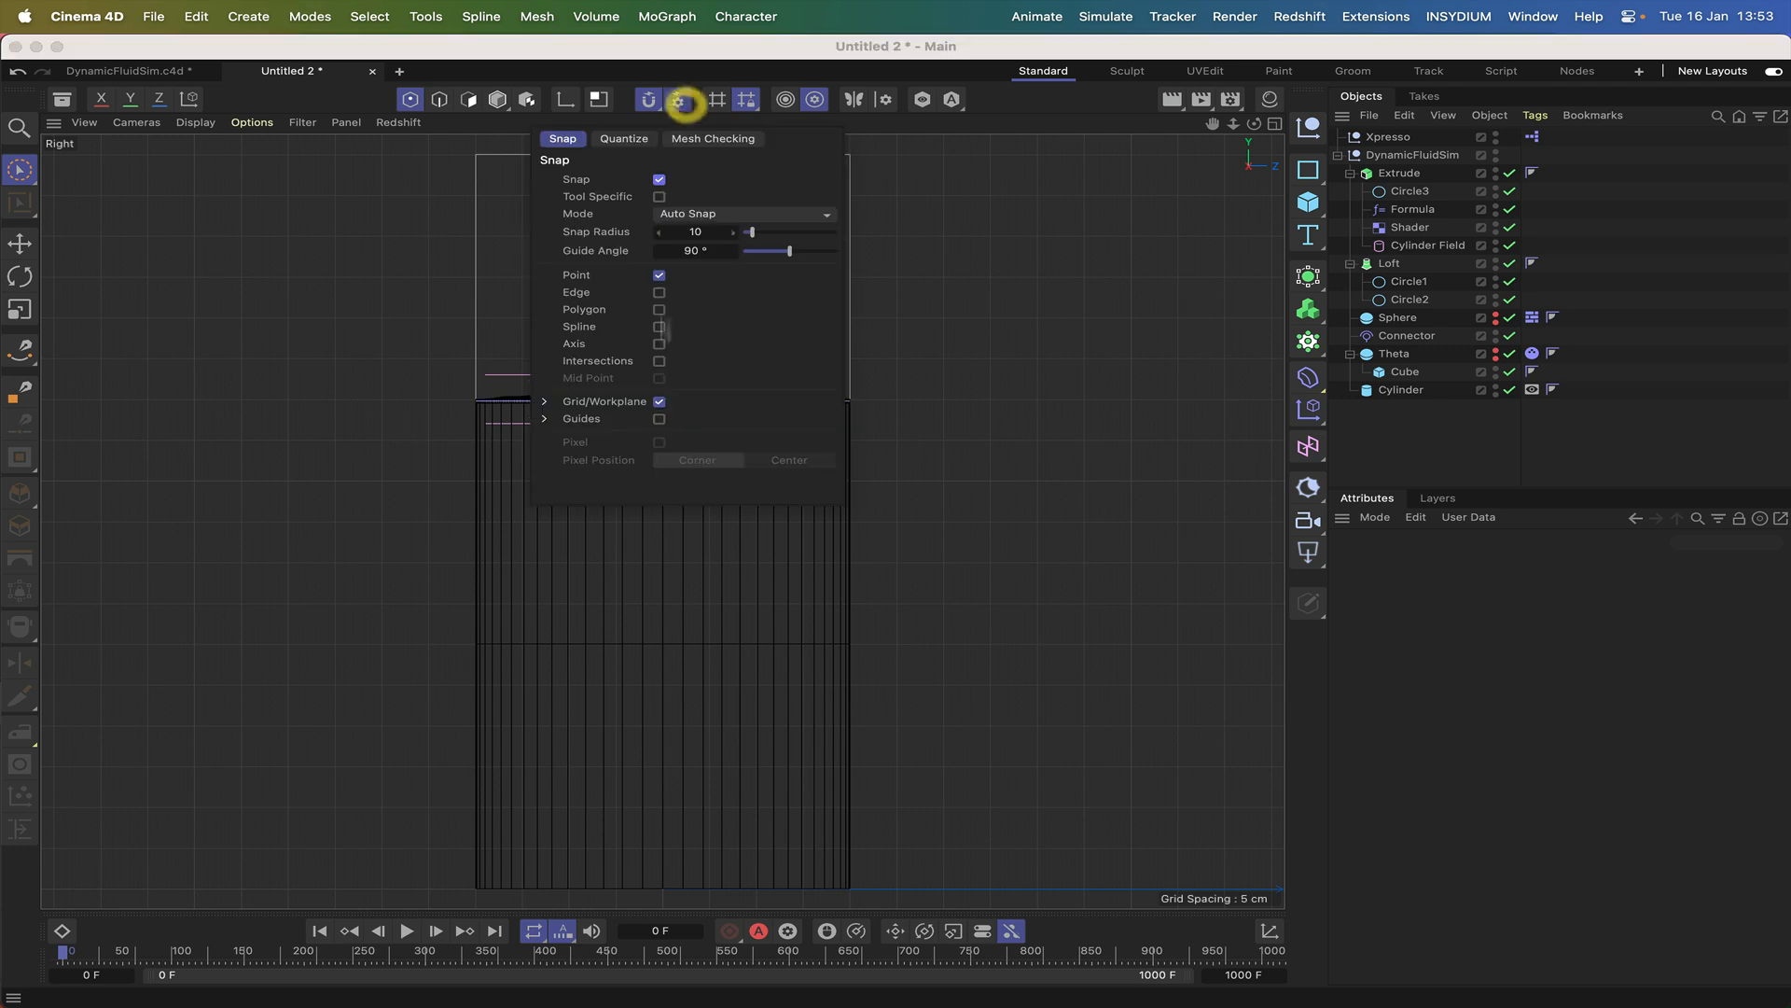
pyautogui.click(546, 403)
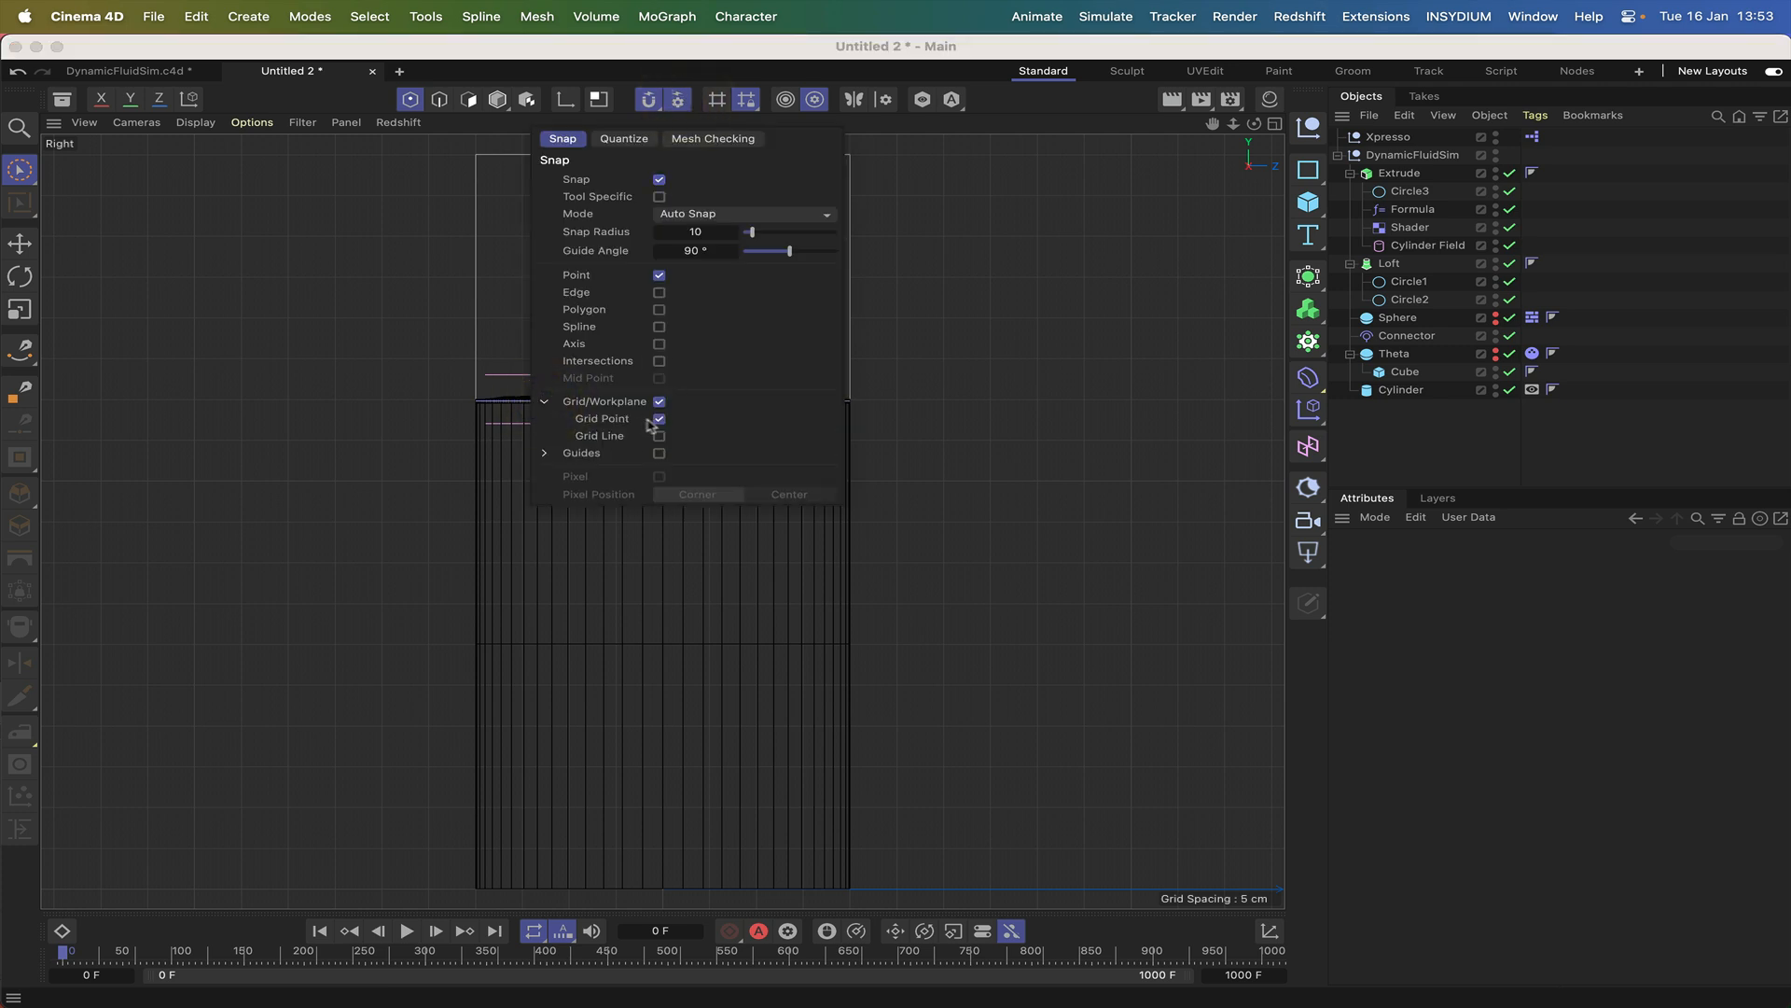
pyautogui.click(548, 402)
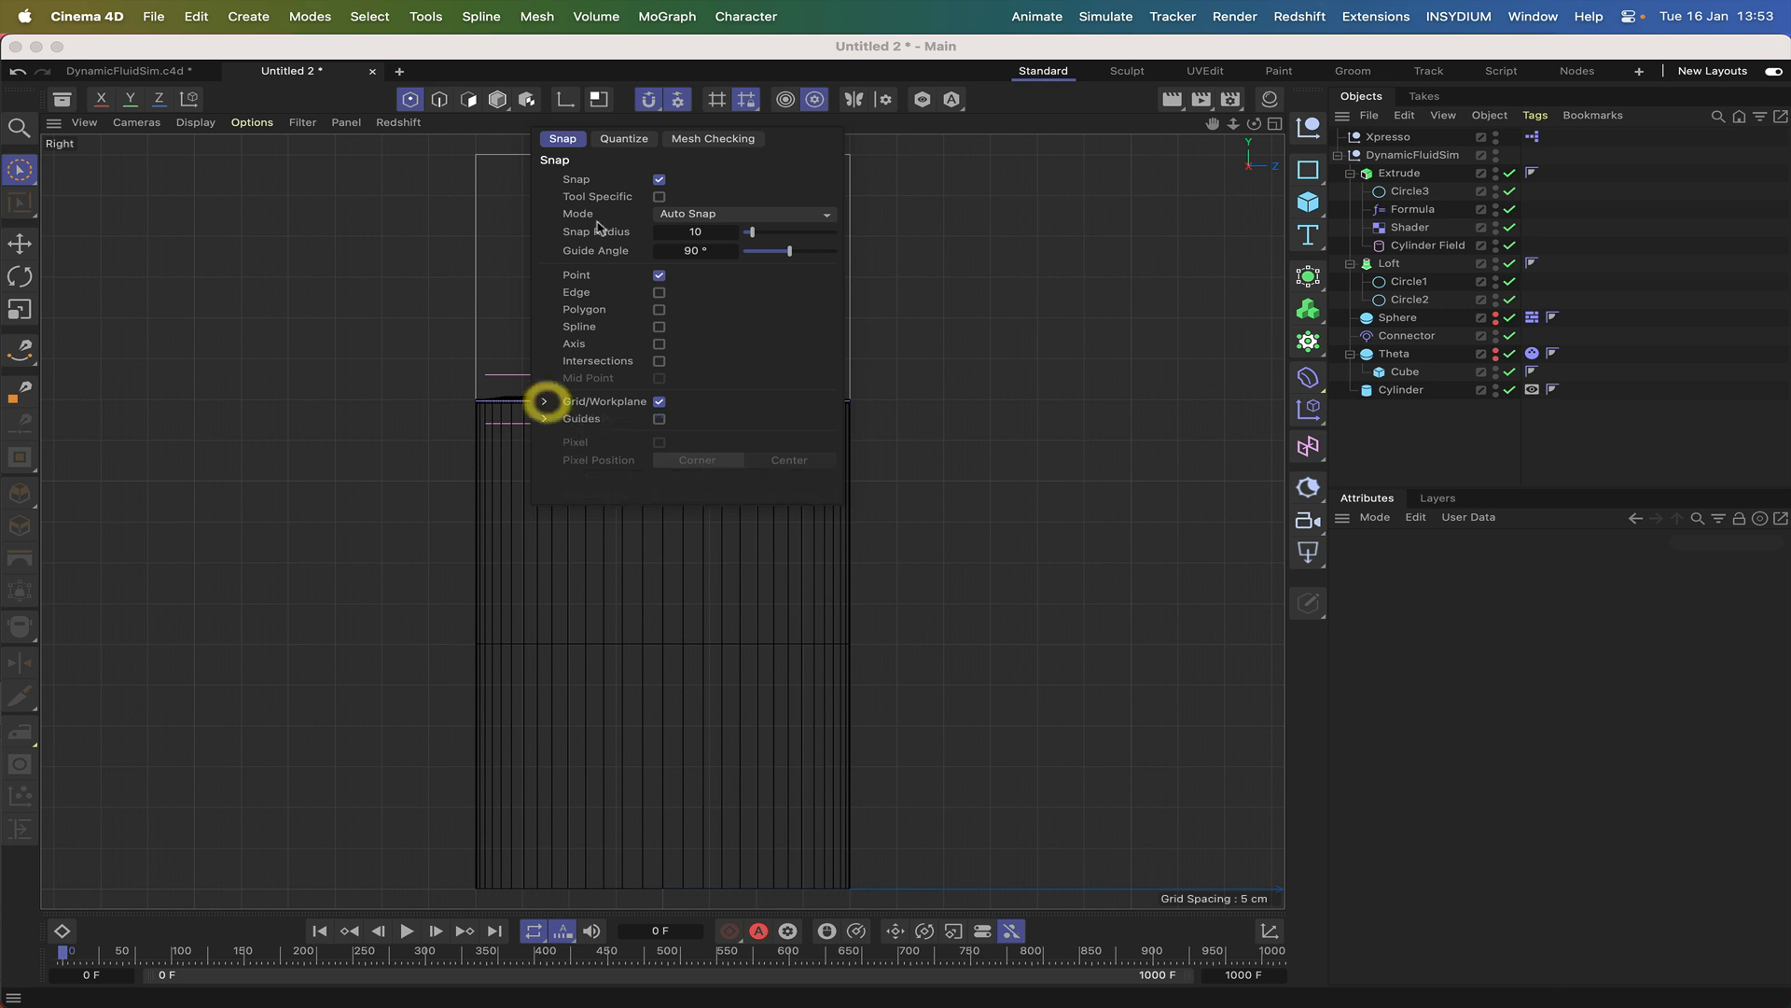
pyautogui.click(408, 165)
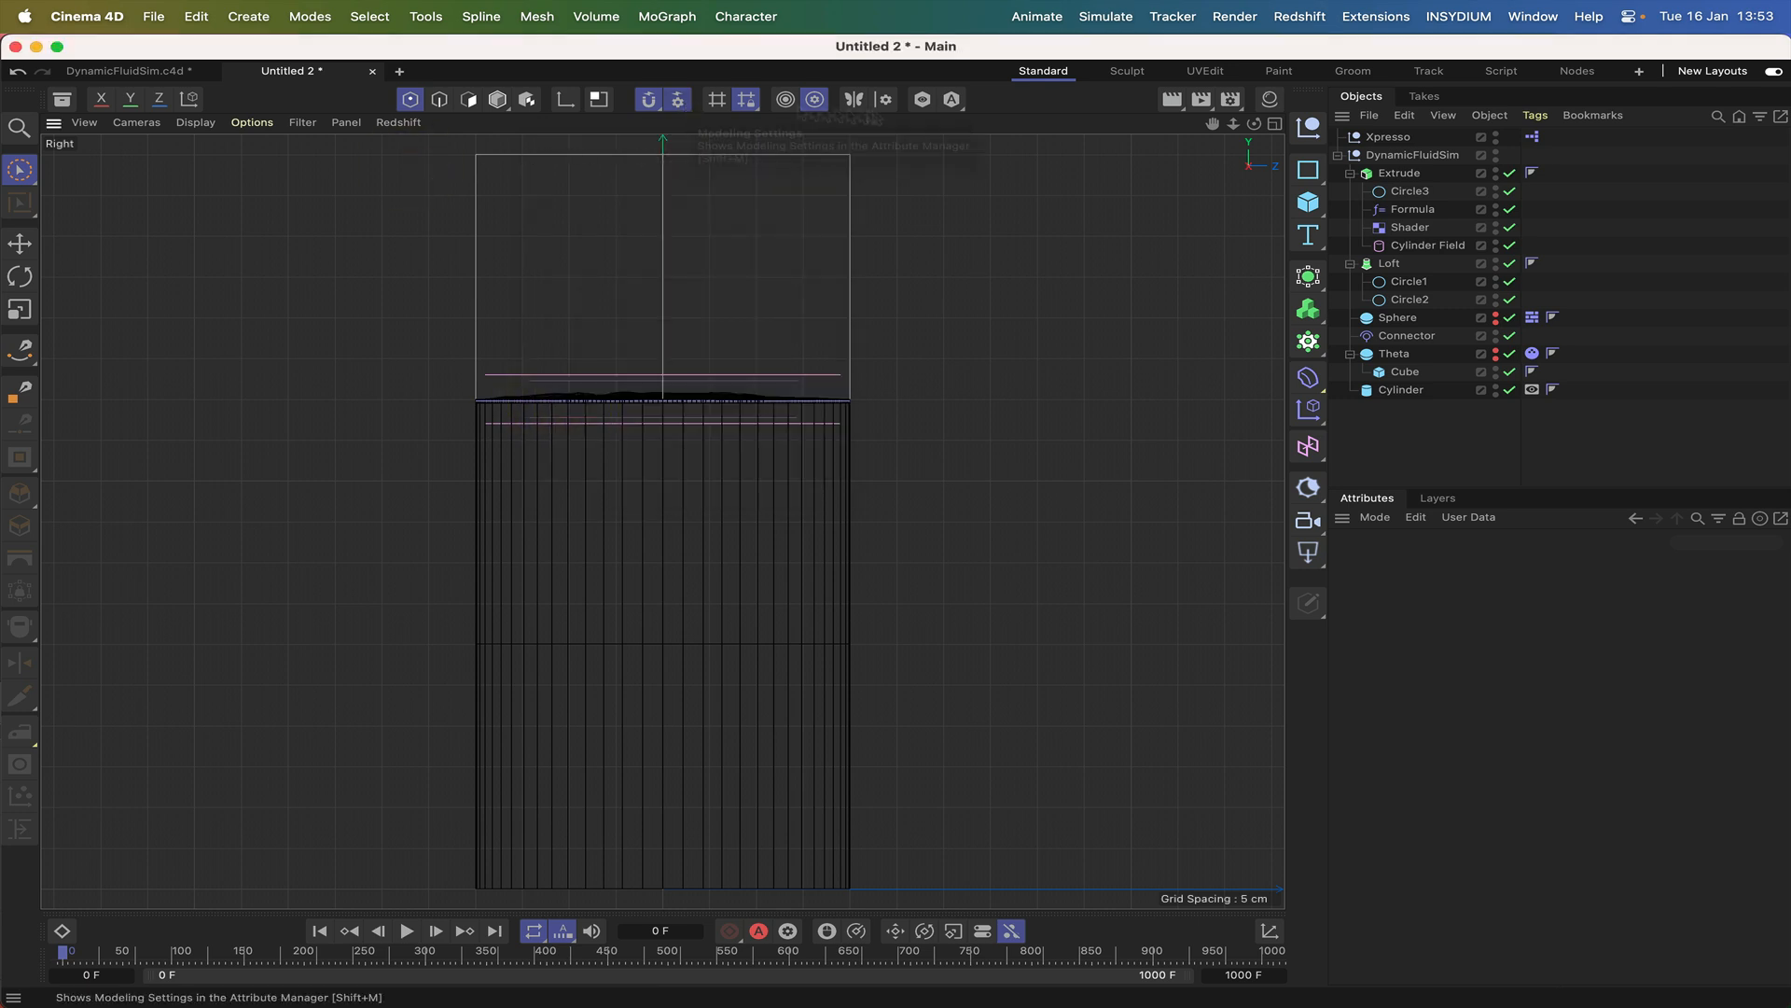
# Start a Bezier spline with the Spline Pen on the Loft's base line and run it to the base's outer corner.
pyautogui.moveTo(1214, 125); pyautogui.dragTo(1167, 0)
pyautogui.moveTo(1212, 124); pyautogui.dragTo(1343, 125, button='right')
pyautogui.moveTo(1213, 124); pyautogui.dragTo(1212, 0)
pyautogui.moveTo(1212, 124); pyautogui.dragTo(1290, 124, button='right')
pyautogui.moveTo(1213, 124); pyautogui.dragTo(1174, 112)
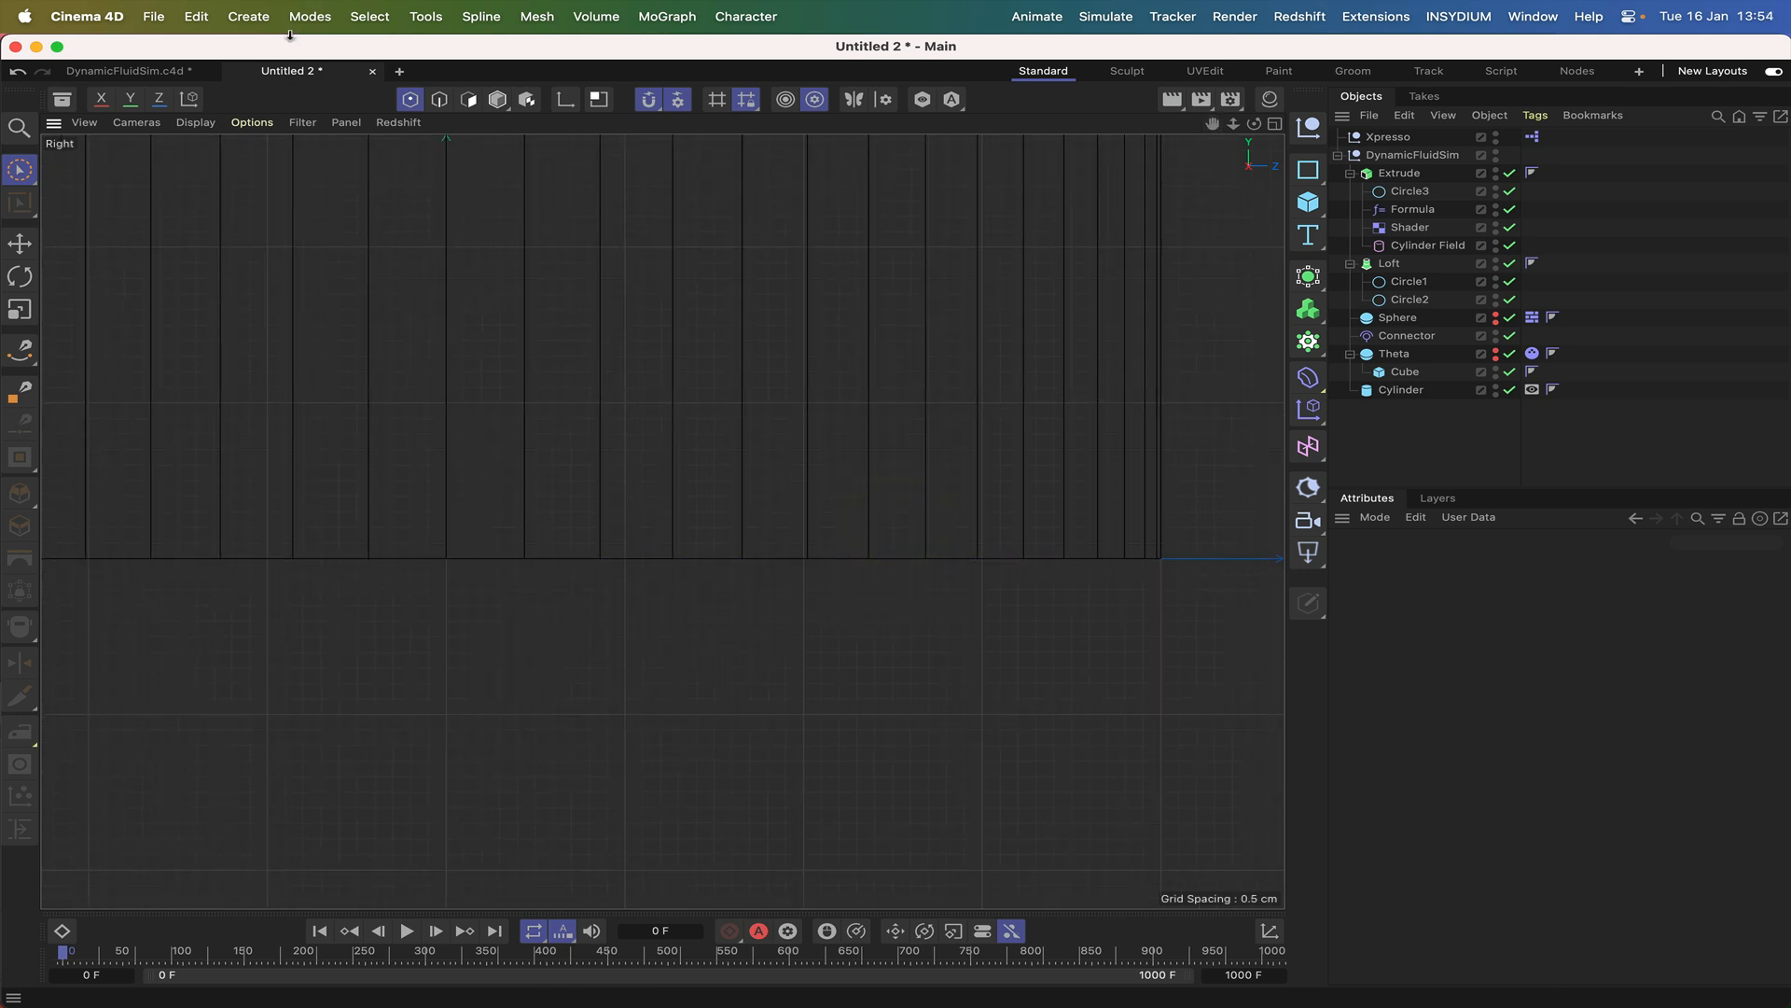
pyautogui.click(464, 19)
pyautogui.click(506, 98)
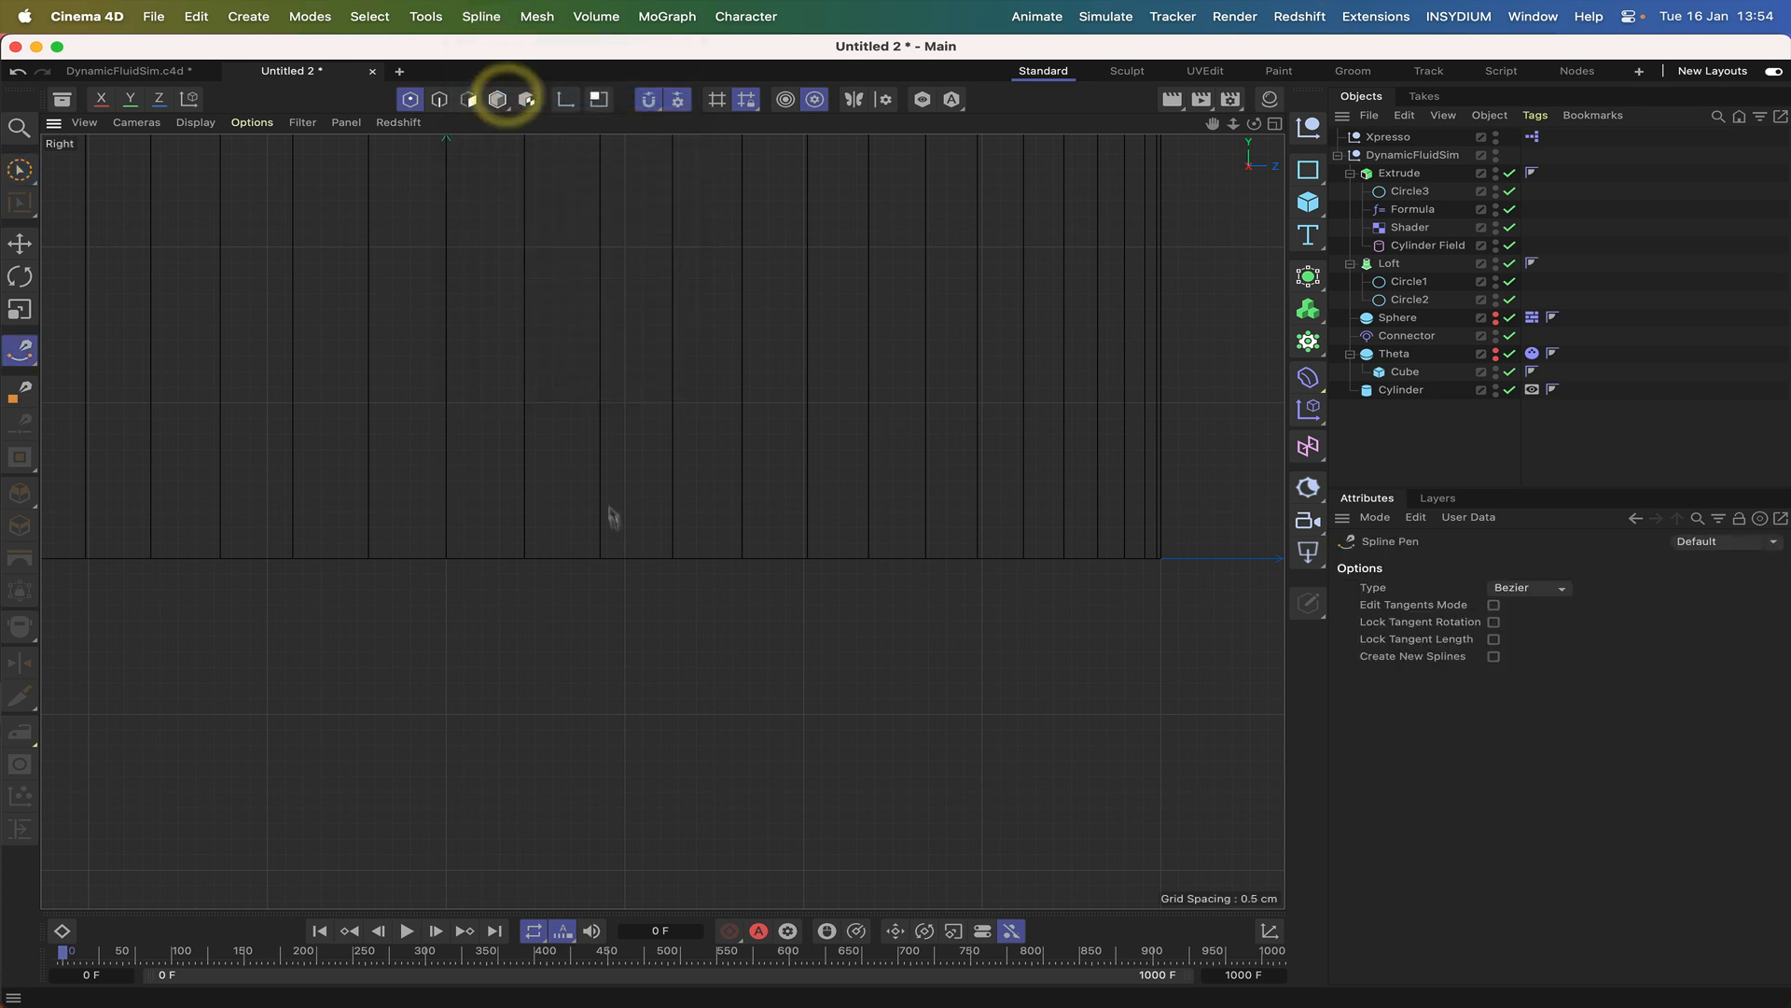
pyautogui.click(600, 559)
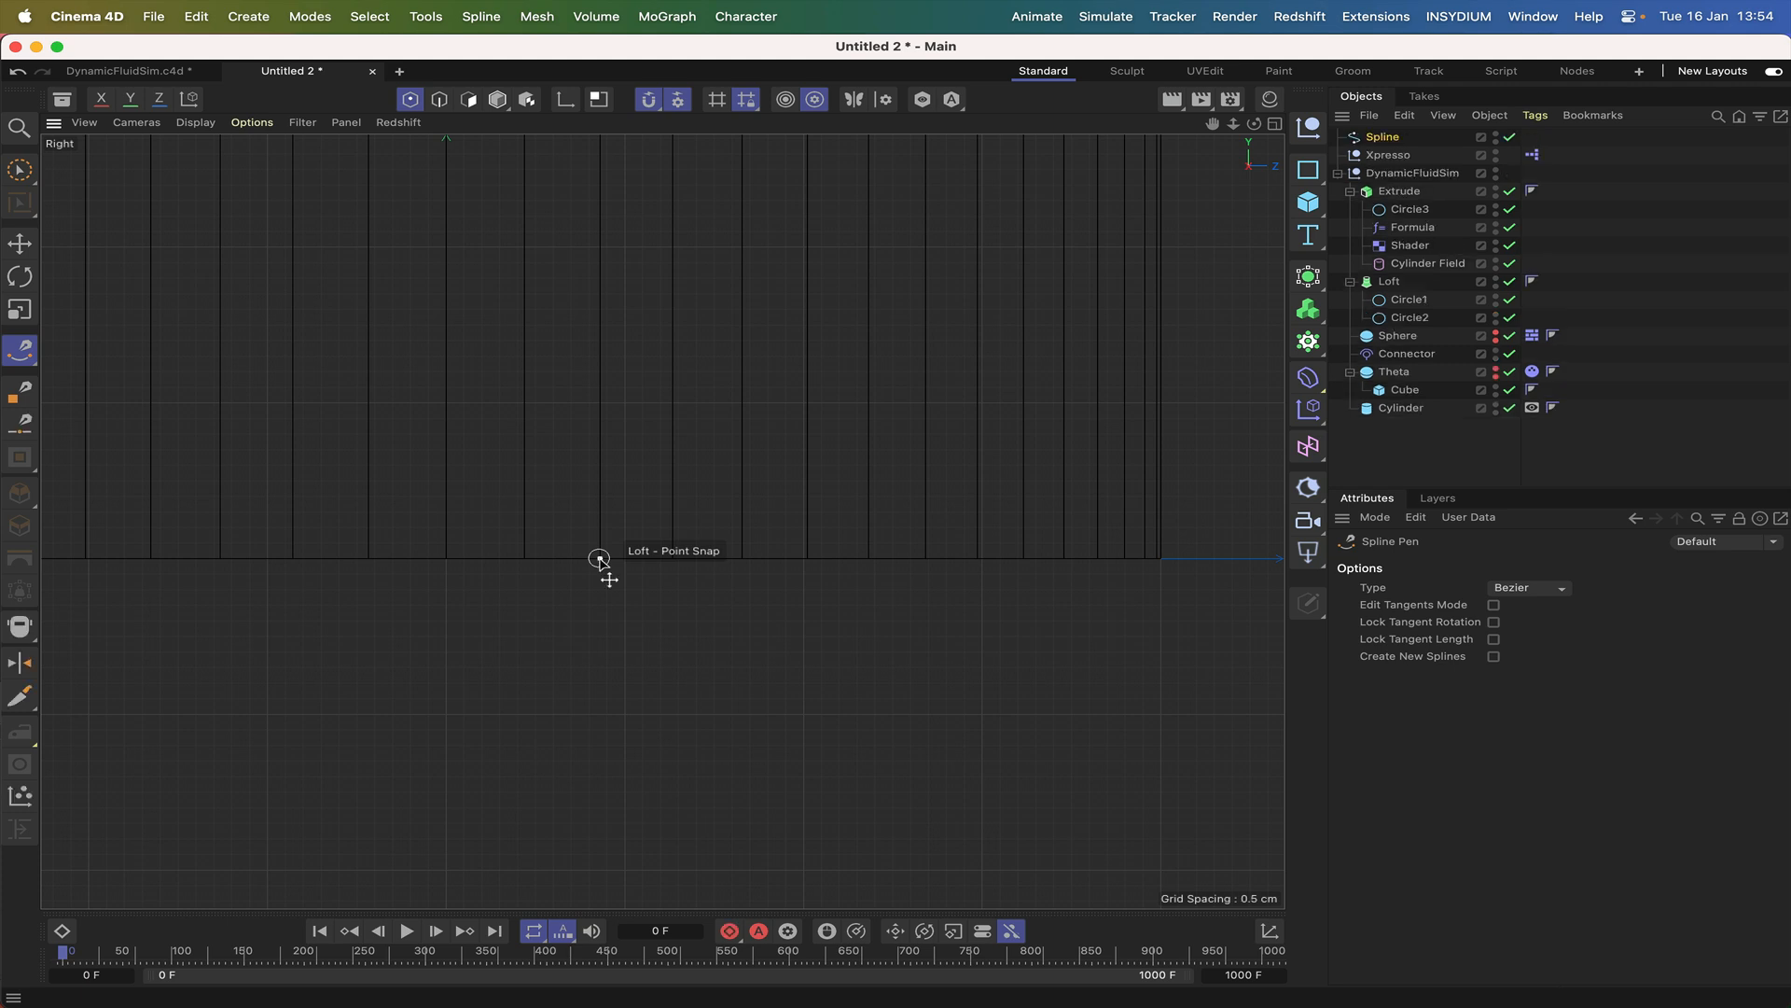
pyautogui.click(1162, 559)
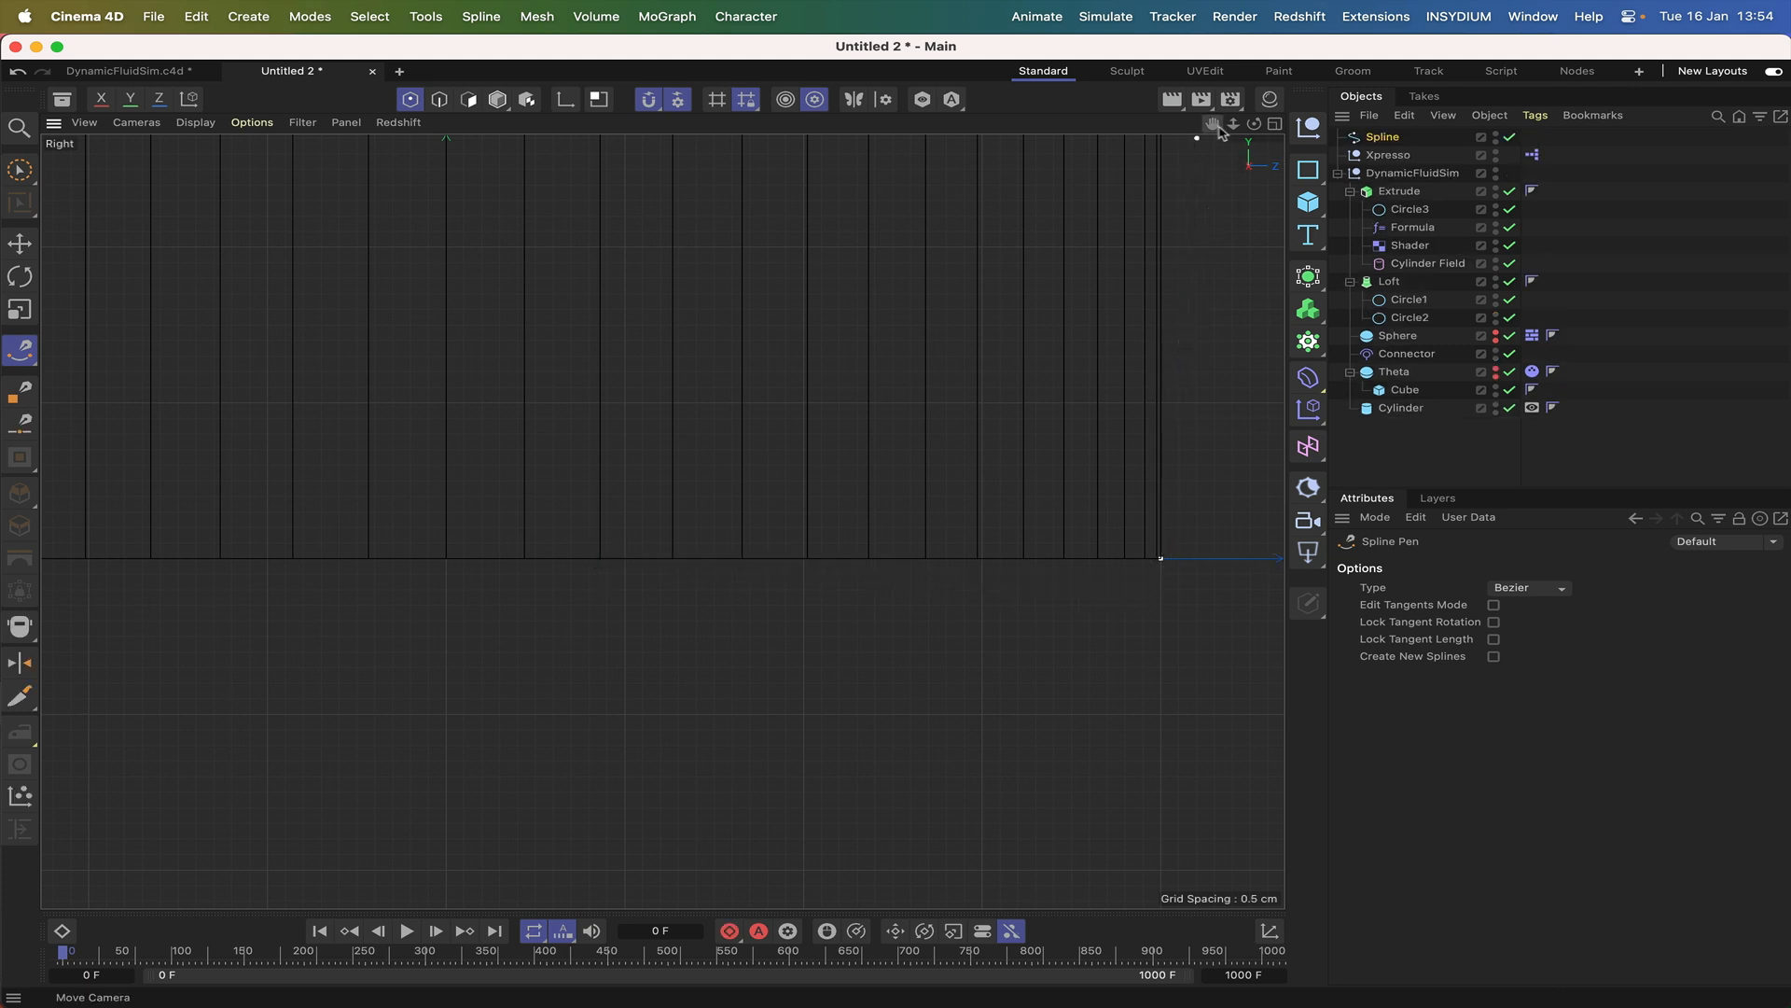
# Extend the spline vertically along the glass's inner wall, snapping its point to the Cylinder's upper outer corner.
pyautogui.scroll(-5, 662, 521)
pyautogui.scroll(4, 663, 521)
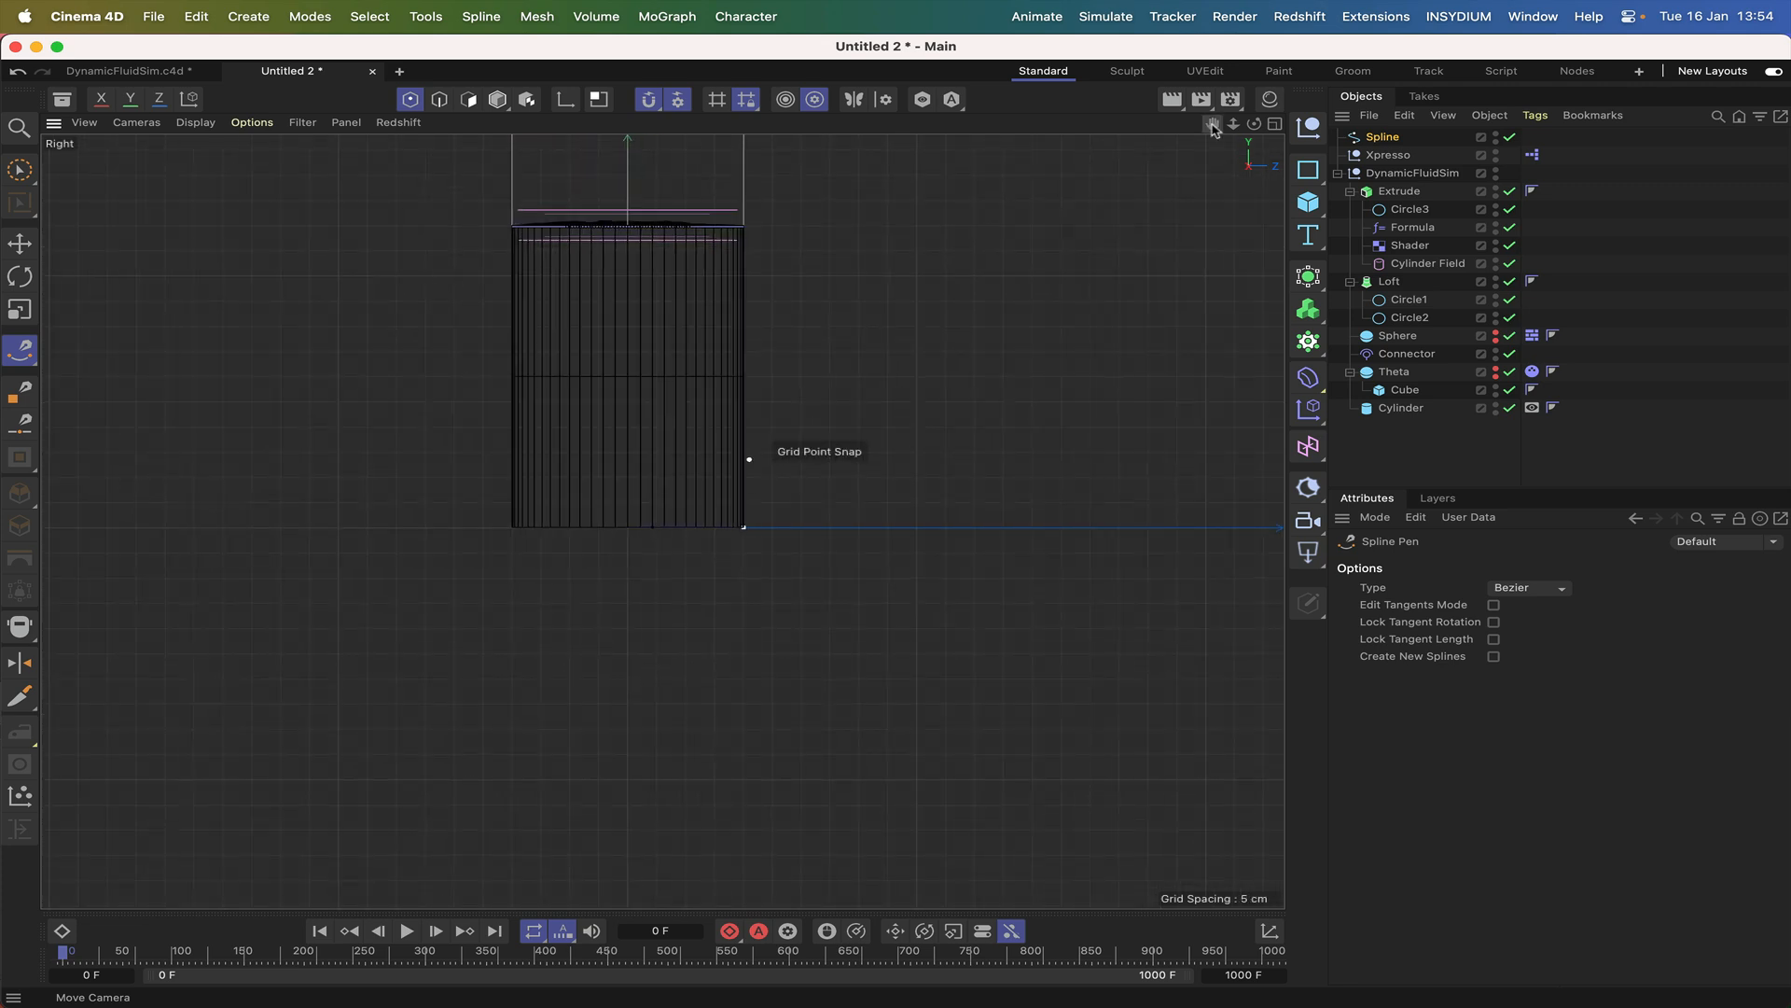
pyautogui.keyDown('alt'); pyautogui.moveTo(663, 520); pyautogui.dragTo(701, 698, button='middle'); pyautogui.keyUp('alt')
pyautogui.keyDown('alt'); pyautogui.moveTo(820, 714); pyautogui.dragTo(811, 786, button='middle'); pyautogui.keyUp('alt')
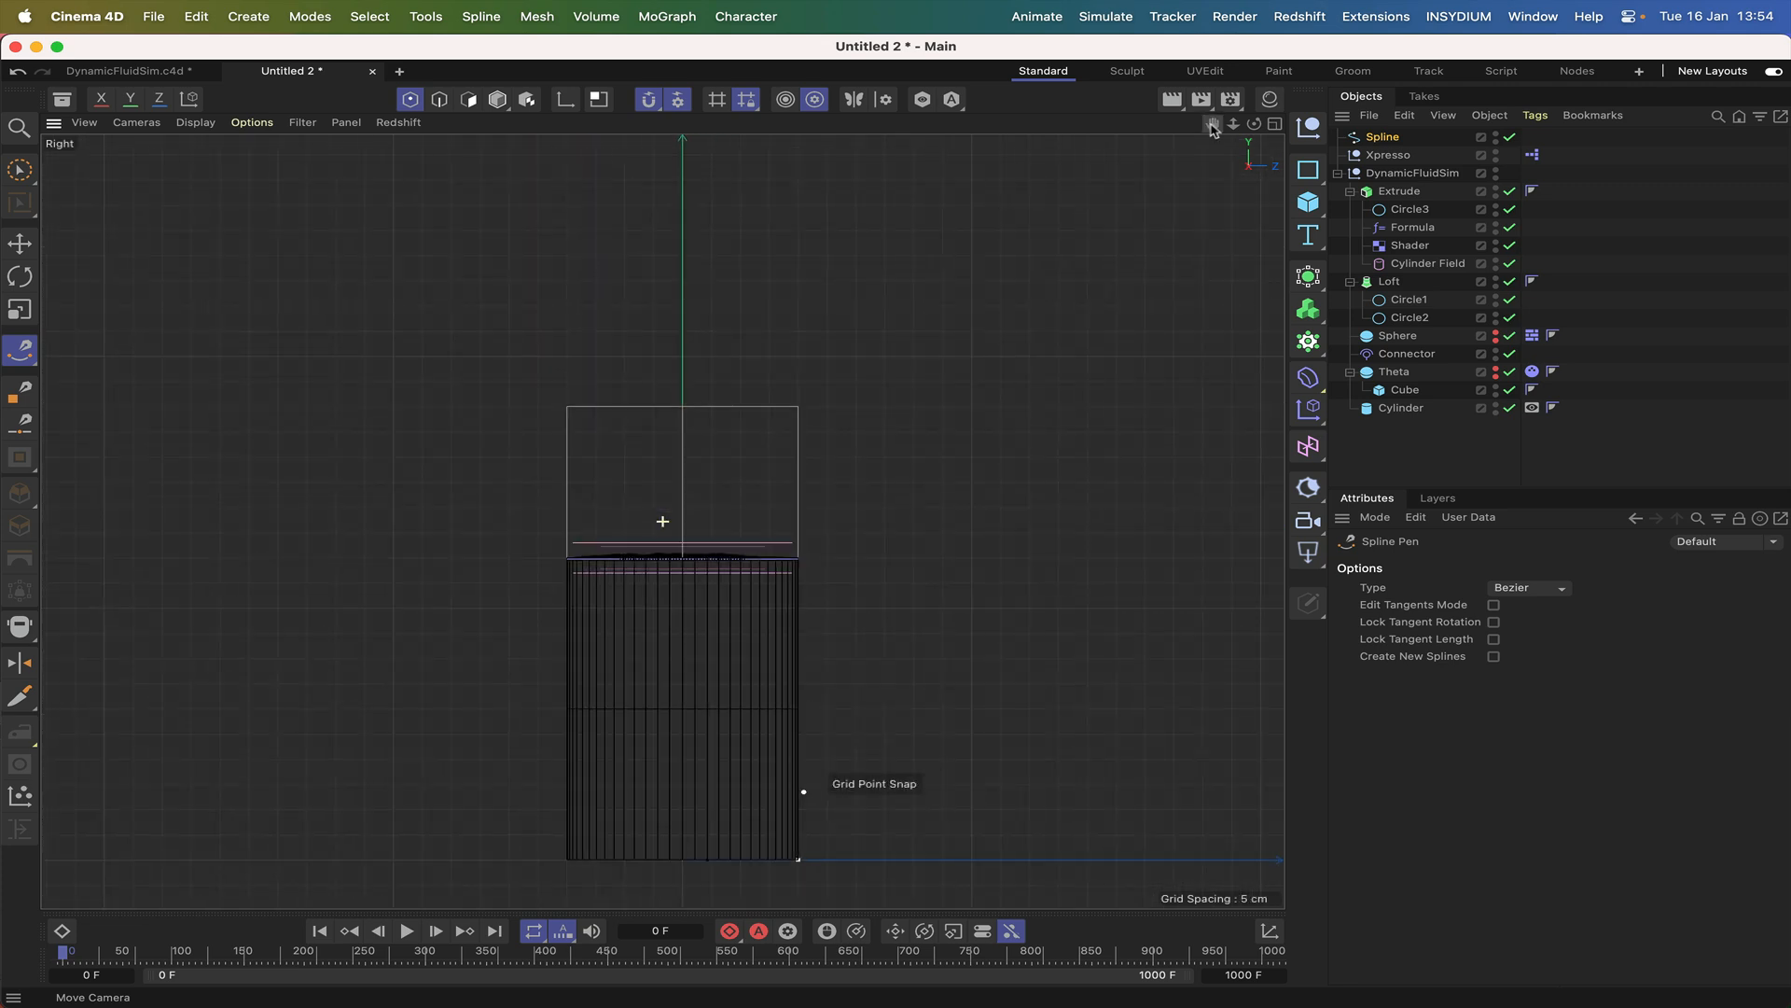
pyautogui.click(798, 407)
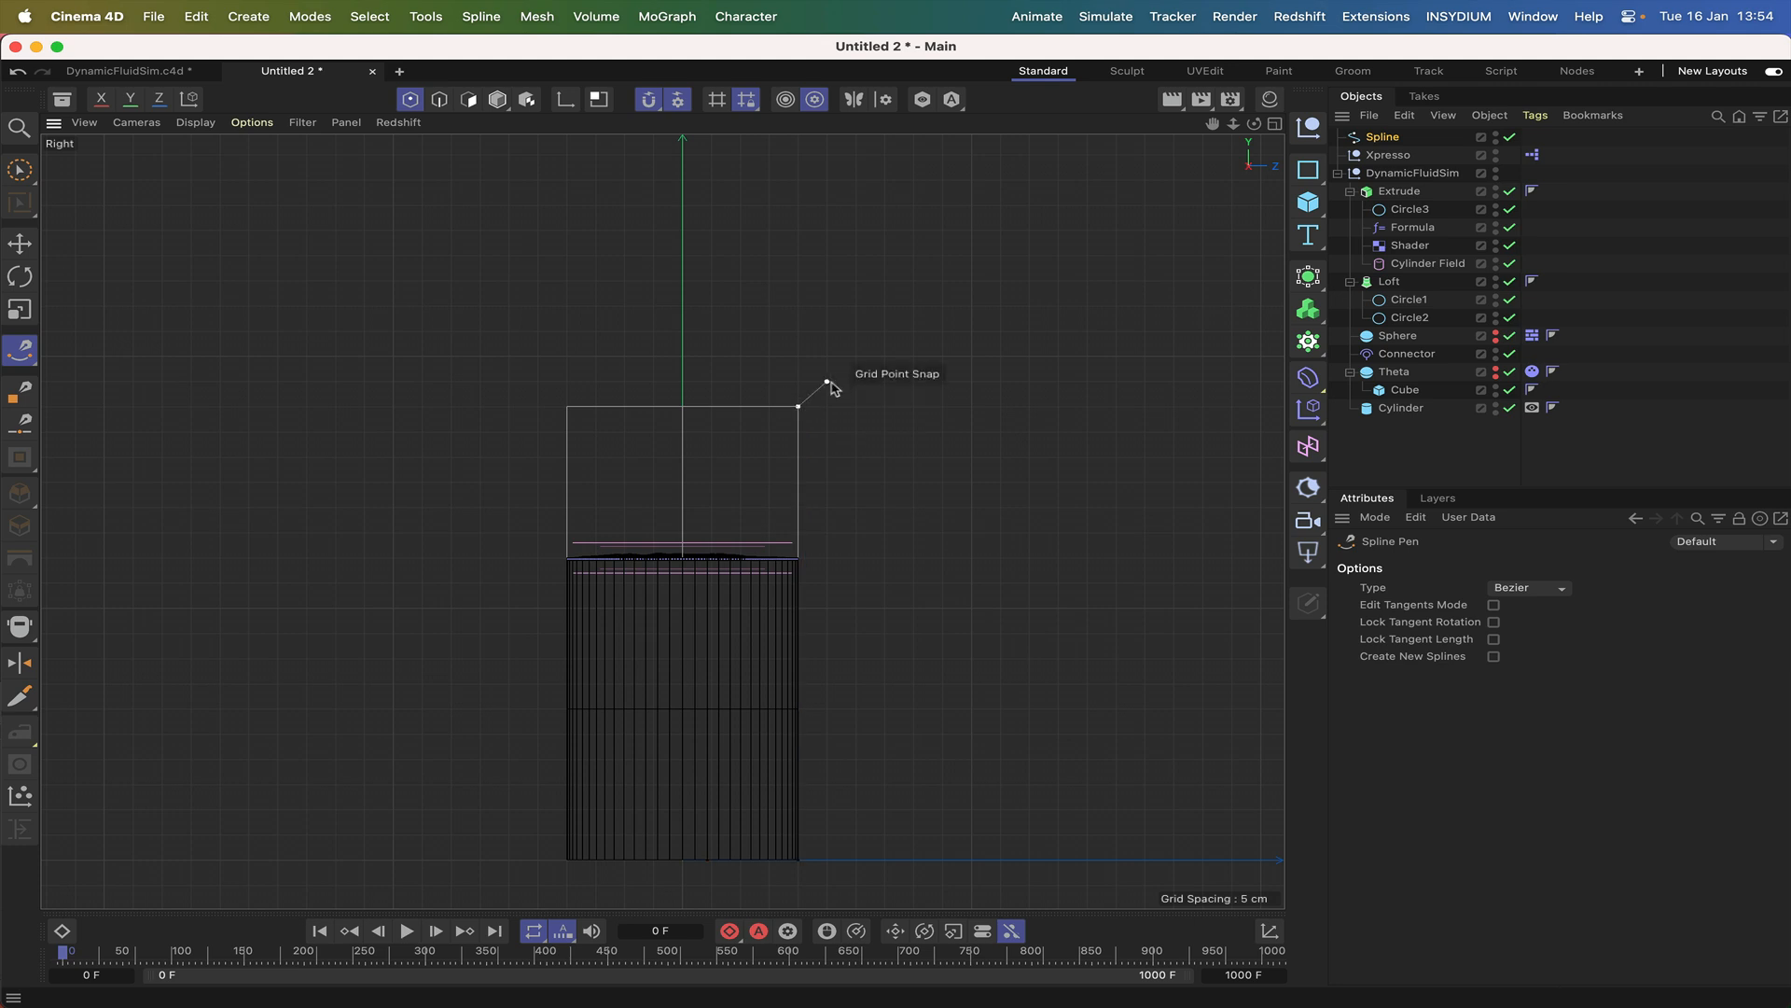
# Draw the glass's outward-flared lip with the Spline Pen, giving it thickness and returning to just outside the wall's upper corner.
pyautogui.scroll(3, 662, 521)
pyautogui.scroll(10, 663, 521)
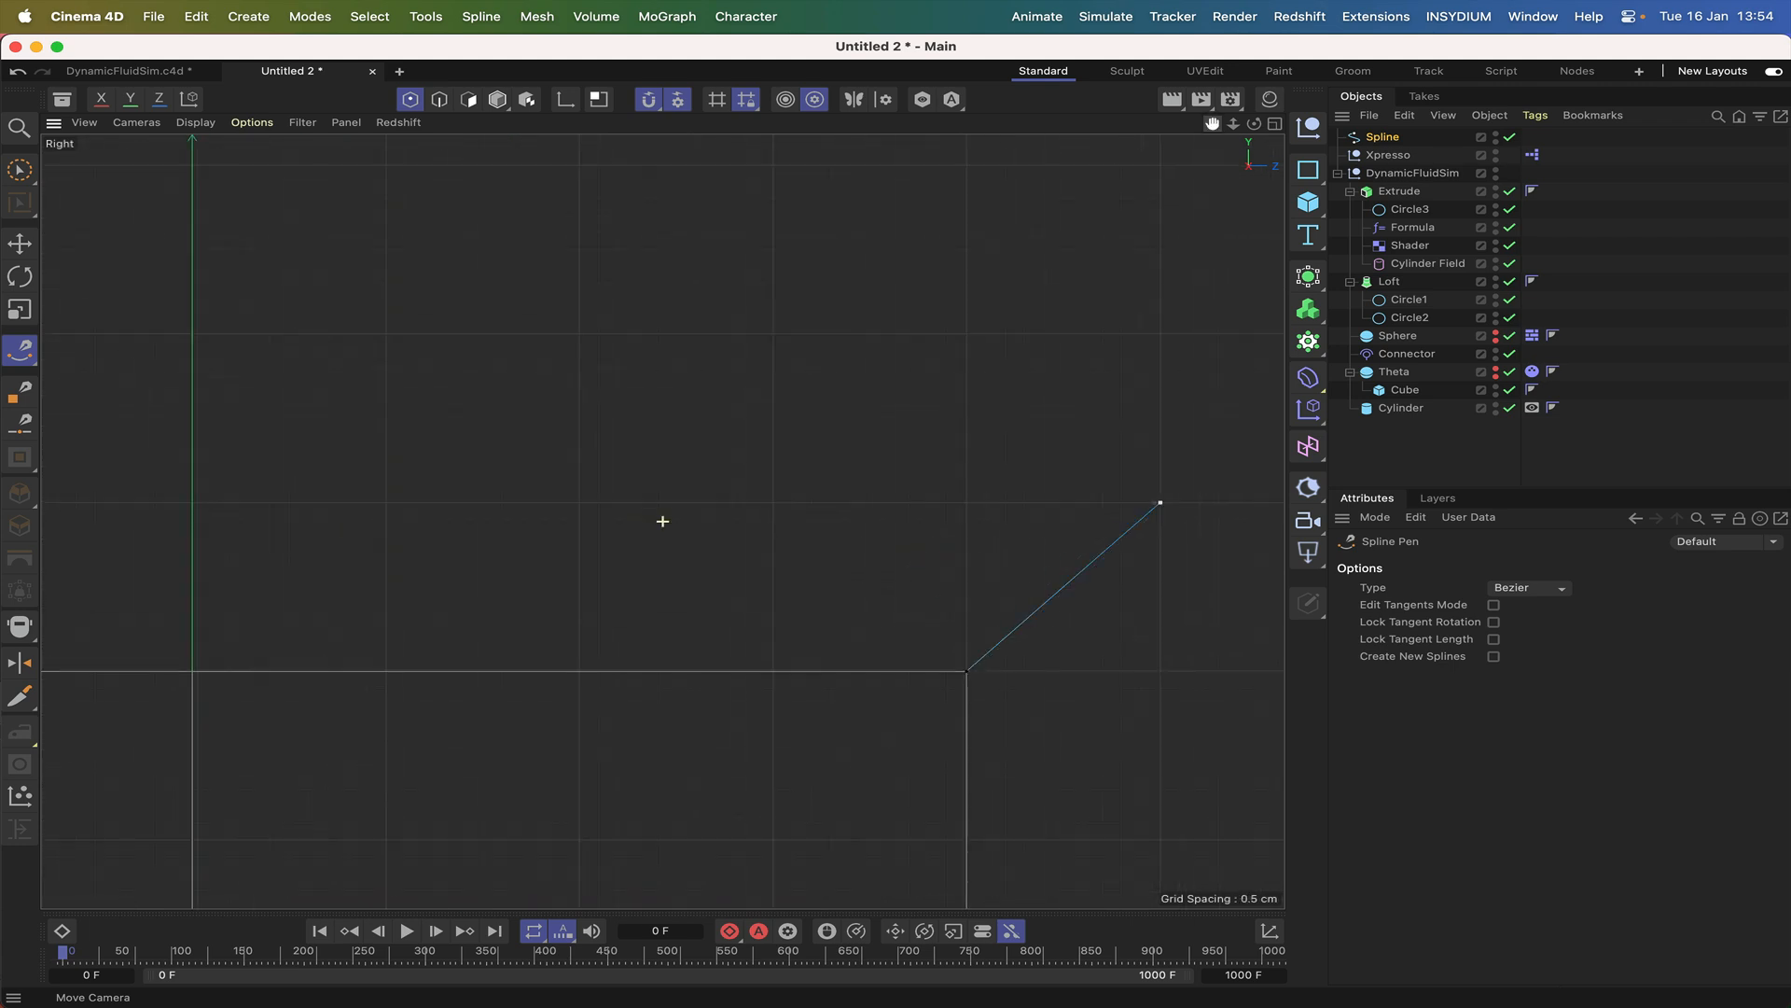
pyautogui.keyDown('alt'); pyautogui.moveTo(895, 519); pyautogui.dragTo(765, 431, button='middle'); pyautogui.keyUp('alt')
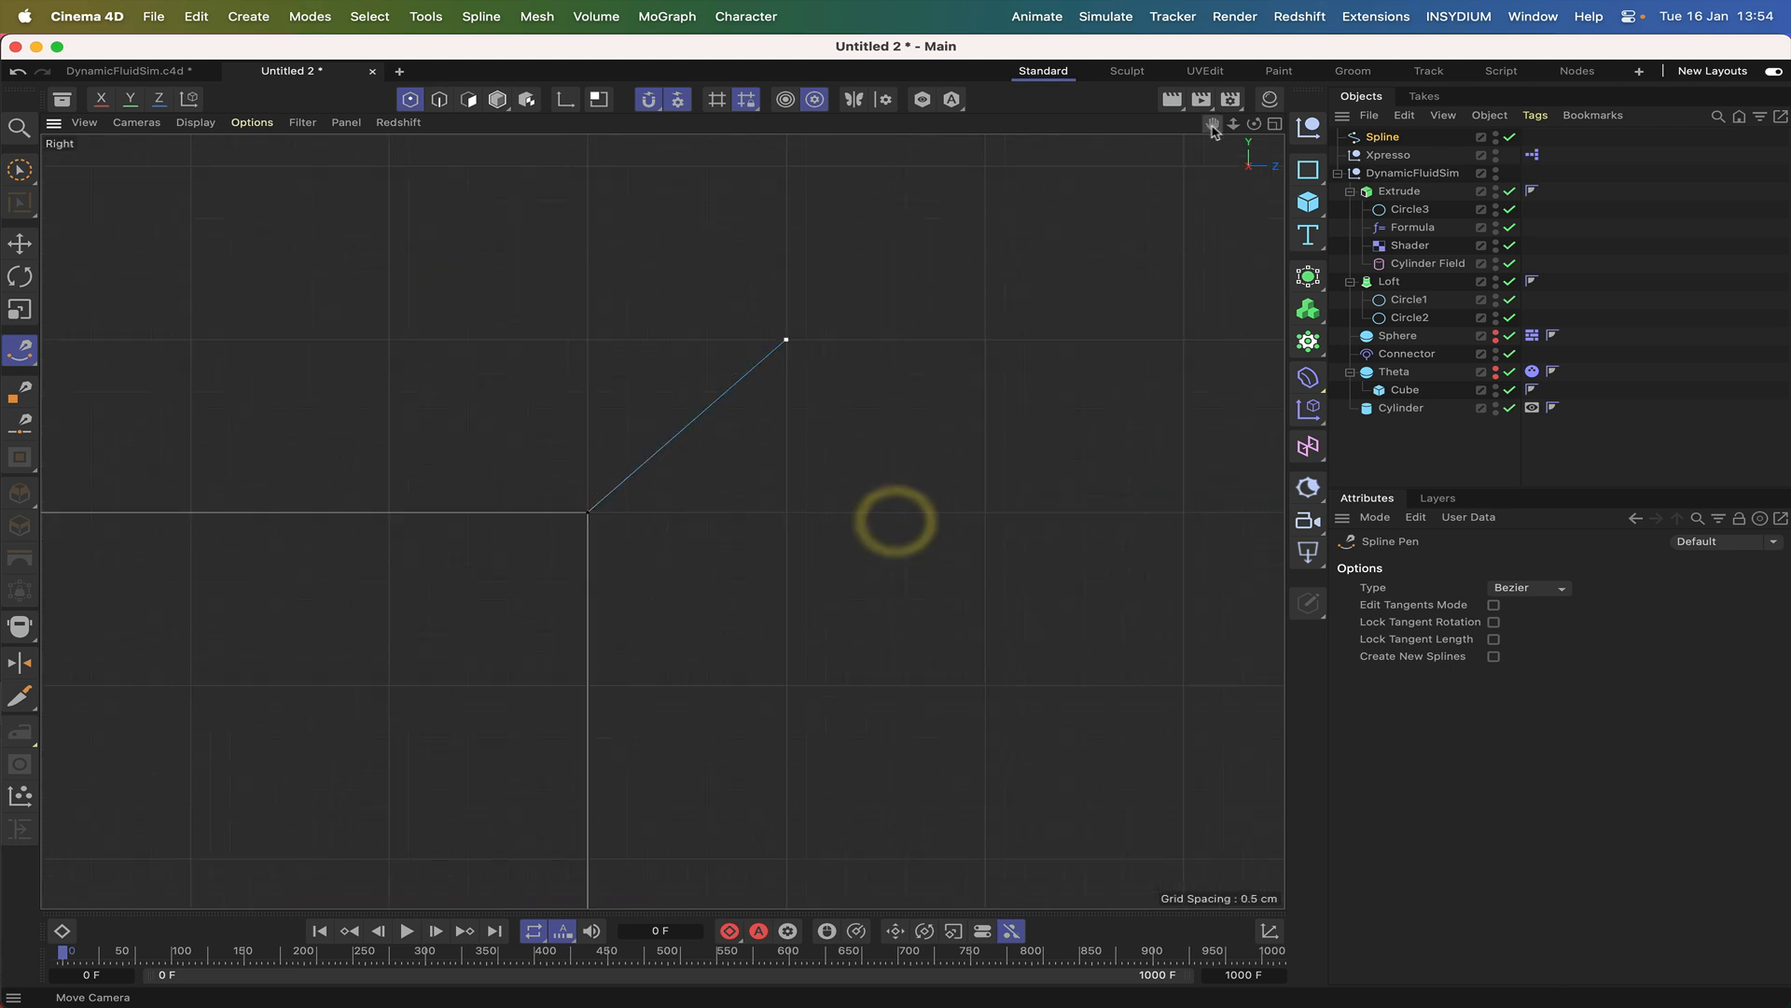
pyautogui.click(806, 357)
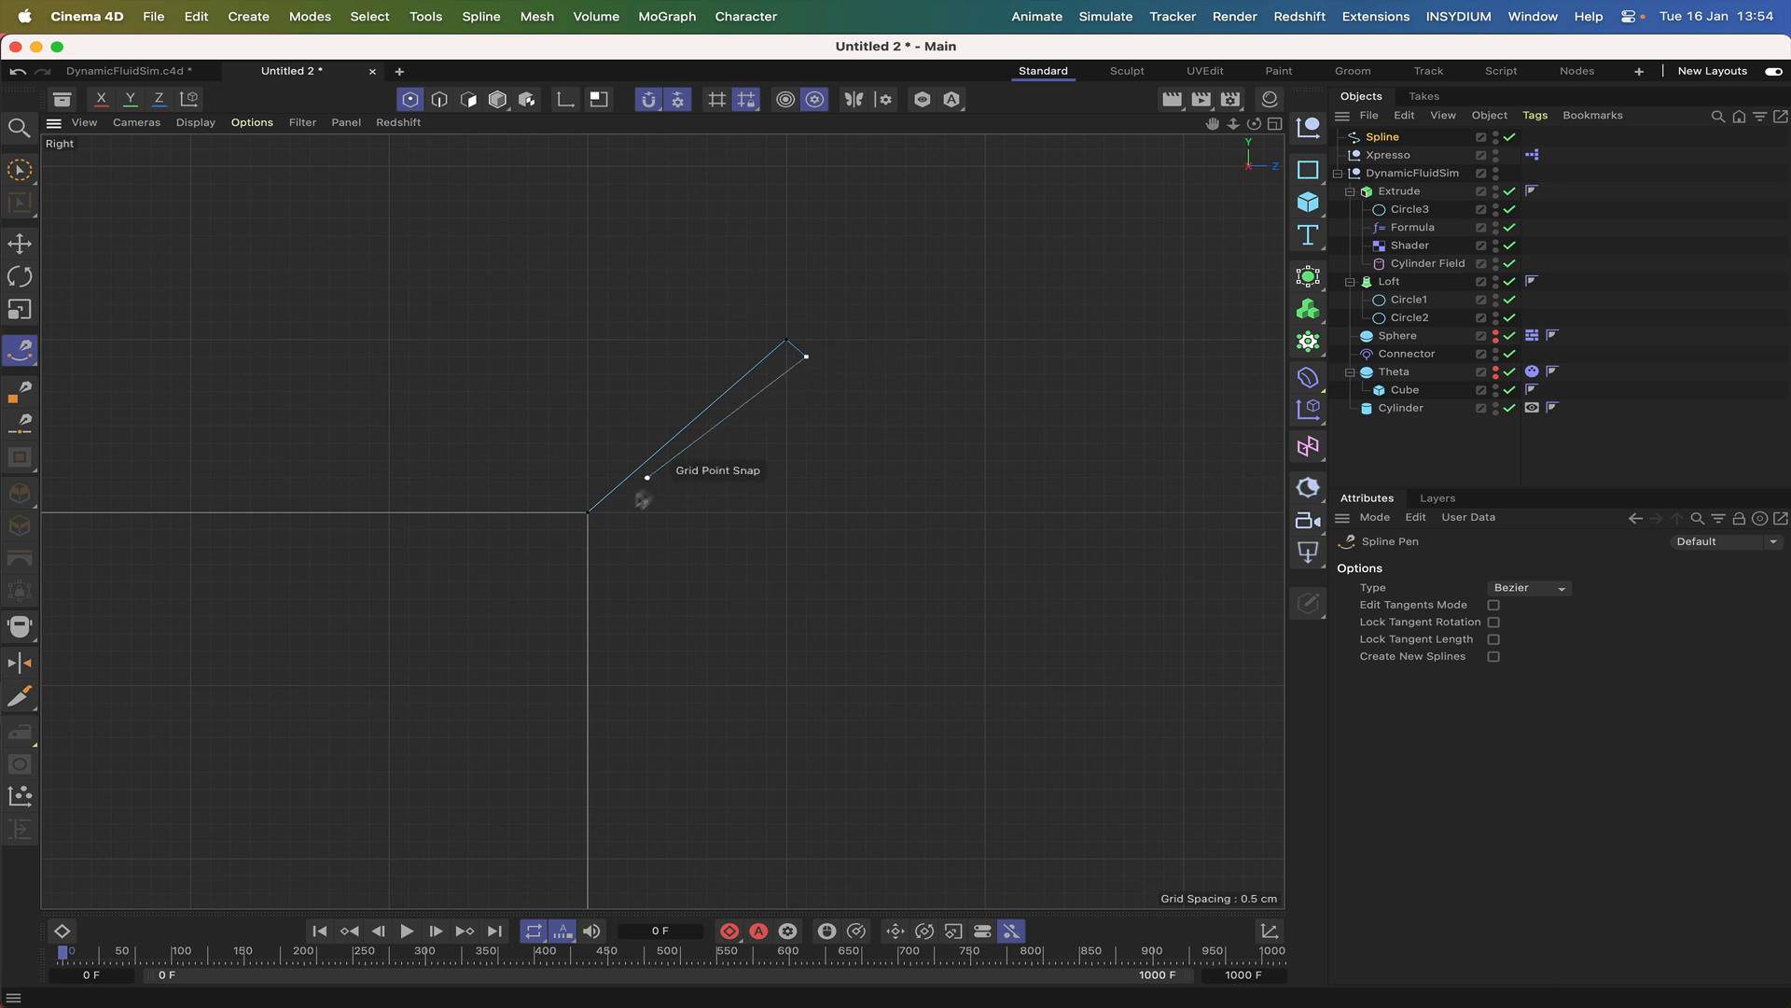
pyautogui.click(628, 513)
# Run the spline vertically down the glass's outer wall to a grid point slightly below the base.
pyautogui.scroll(-15, 658, 517)
pyautogui.scroll(-10, 663, 521)
pyautogui.scroll(6, 663, 520)
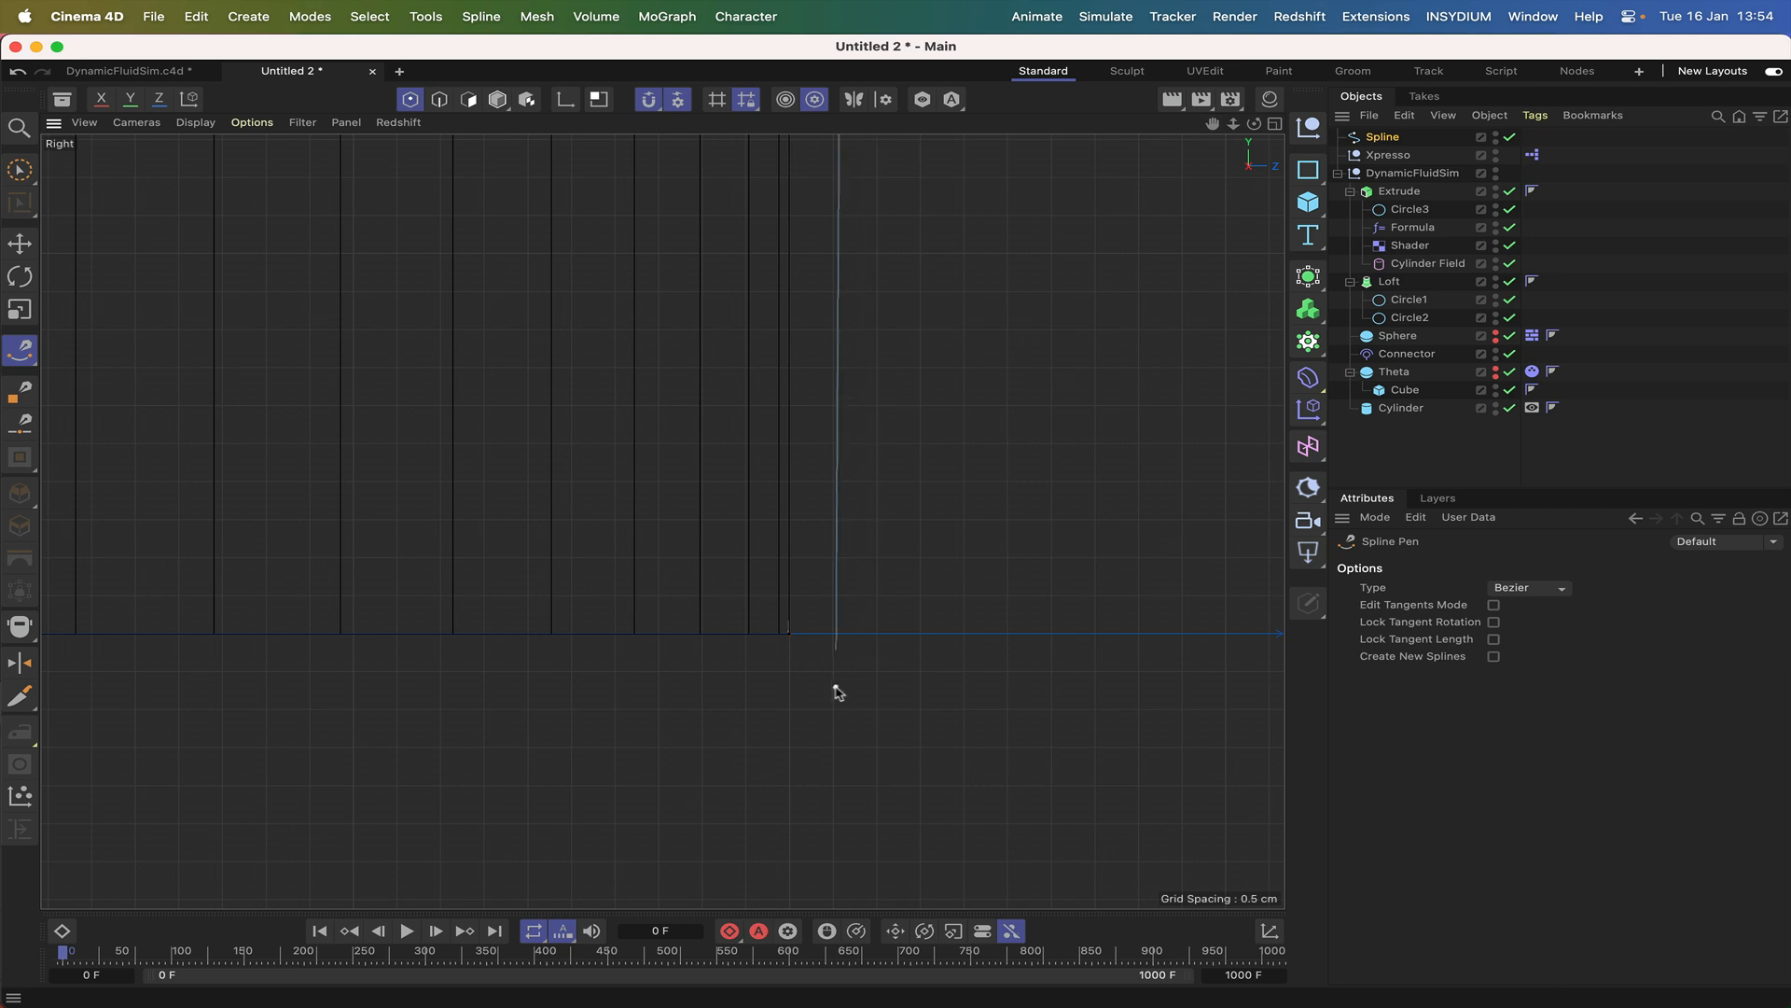
pyautogui.click(876, 709)
# Draw the glass's underside horizontally to the vertical centre axis and bring the spline up to the Loft's base point there.
pyautogui.moveTo(1218, 124); pyautogui.dragTo(1106, 125, button='right')
pyautogui.moveTo(1218, 124); pyautogui.dragTo(1499, 96)
pyautogui.moveTo(1218, 124); pyautogui.dragTo(1119, 124, button='right')
pyautogui.moveTo(1219, 124); pyautogui.dragTo(1378, 126)
pyautogui.moveTo(1218, 124); pyautogui.dragTo(1099, 124, button='right')
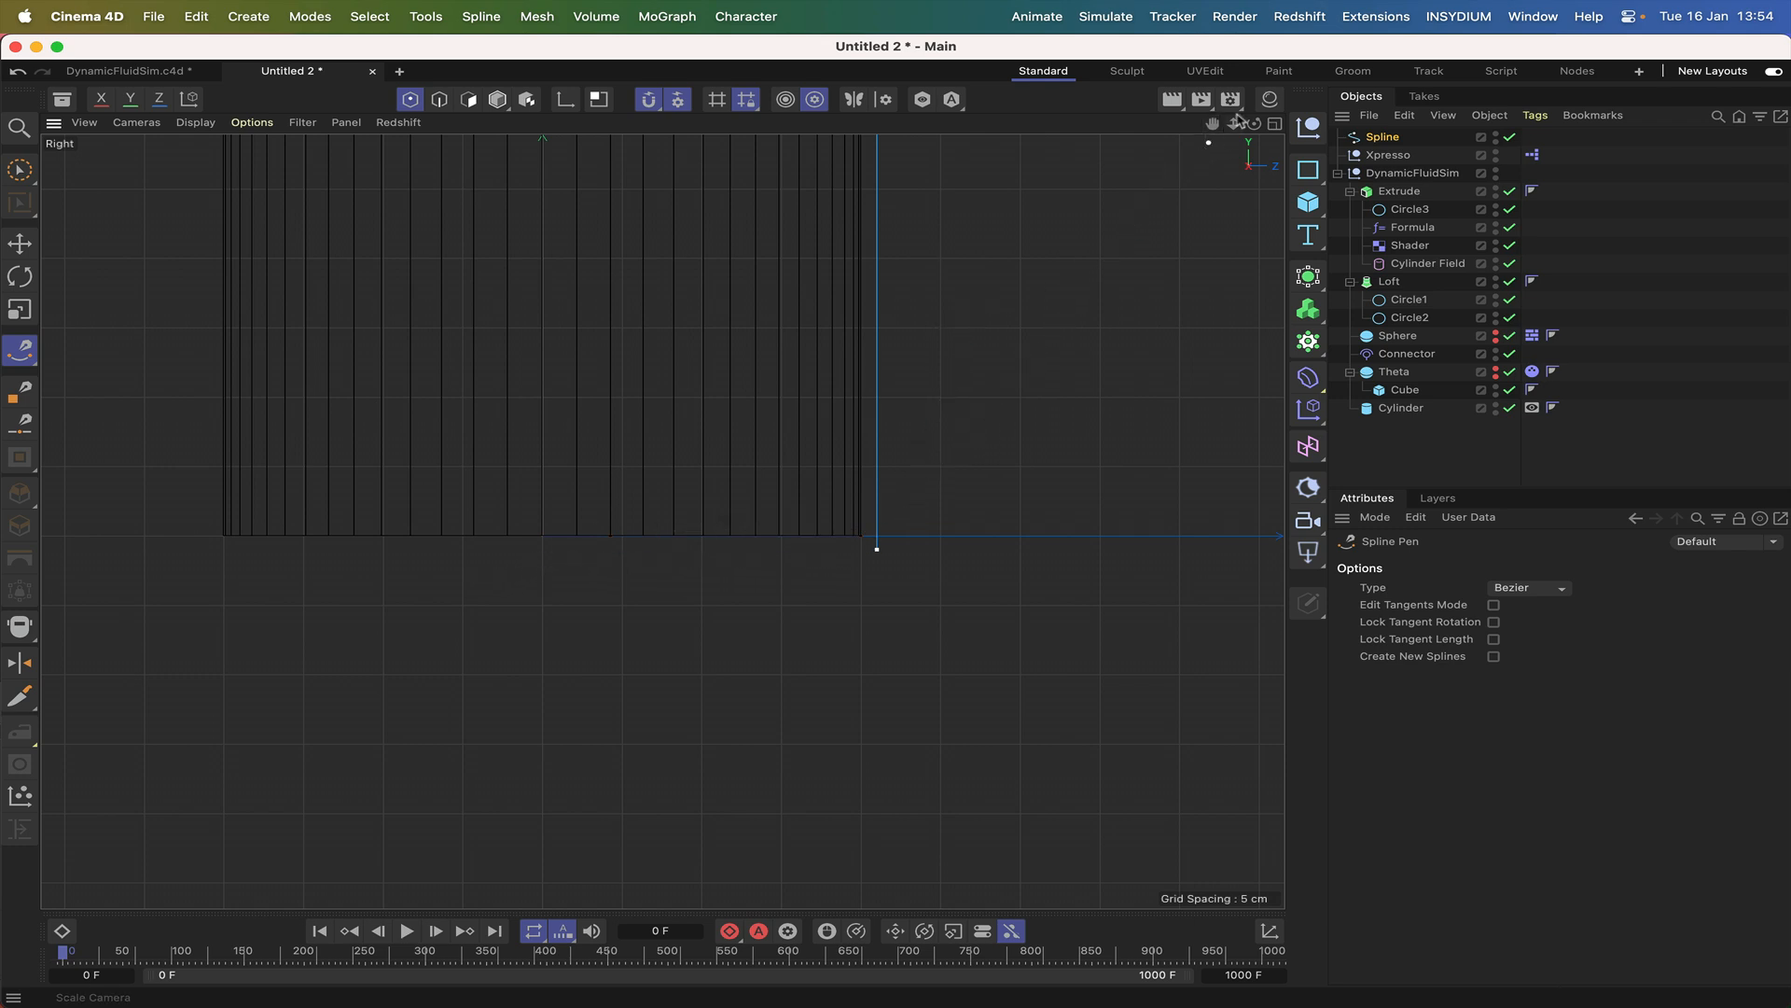
pyautogui.scroll(5, 659, 519)
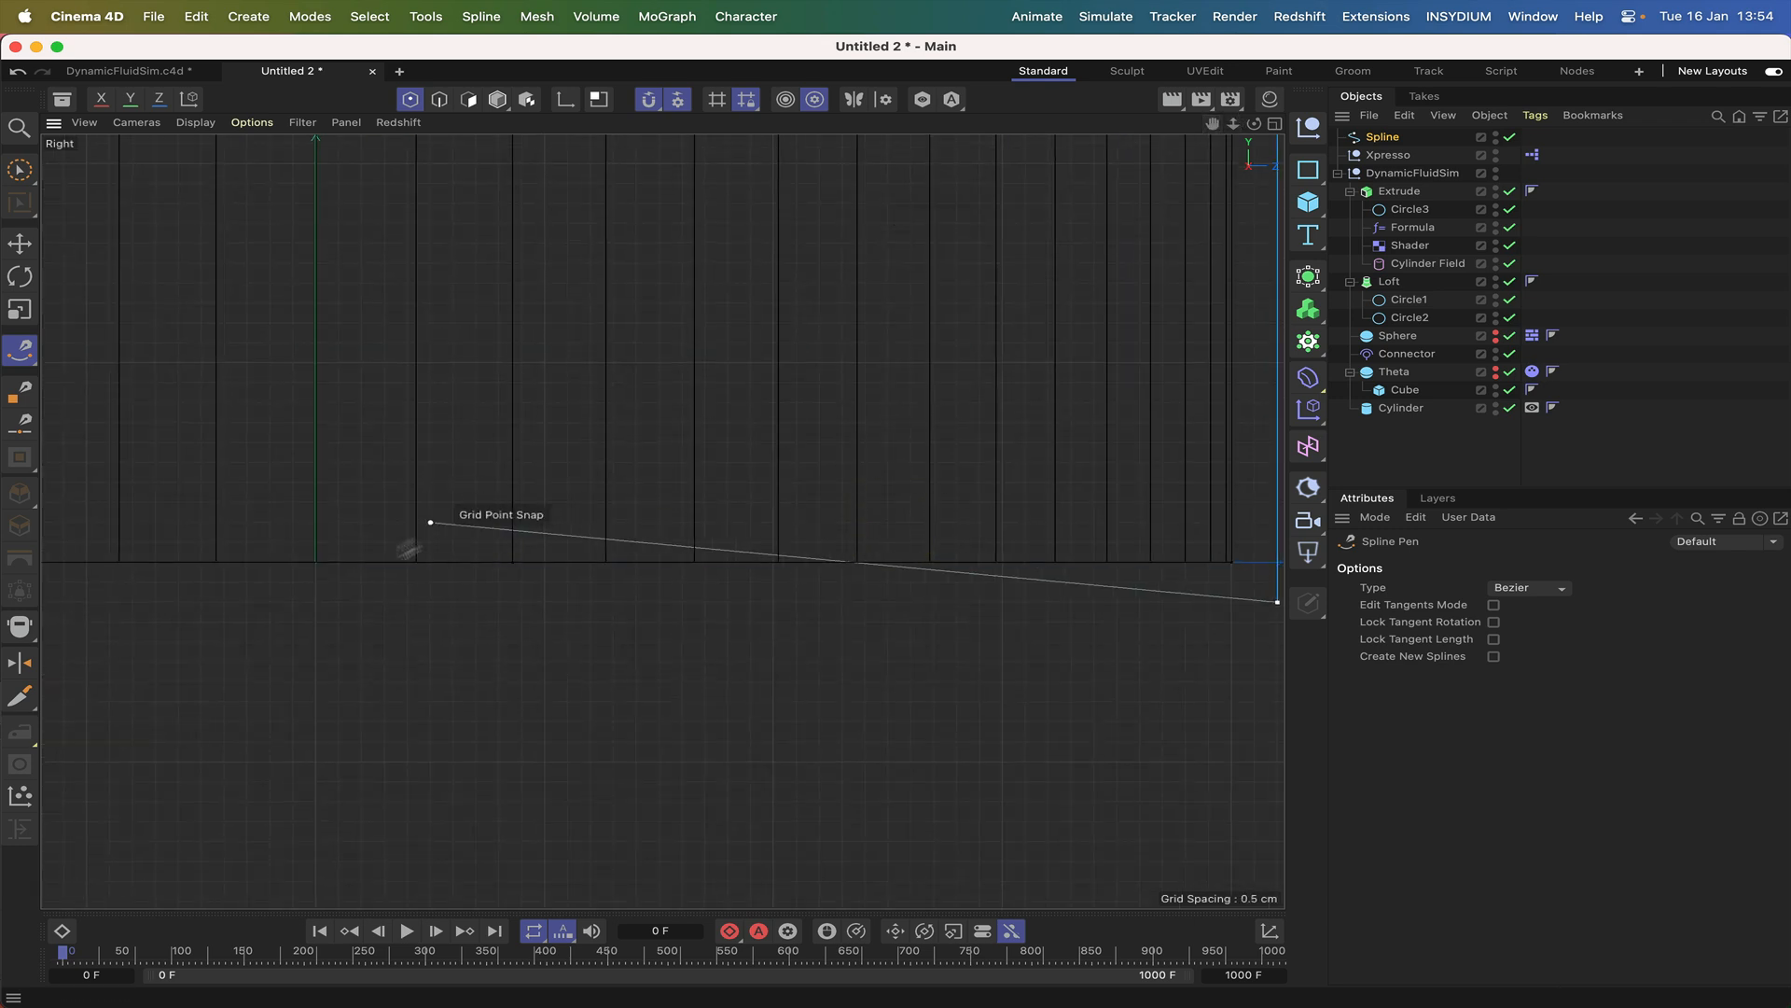
pyautogui.click(317, 602)
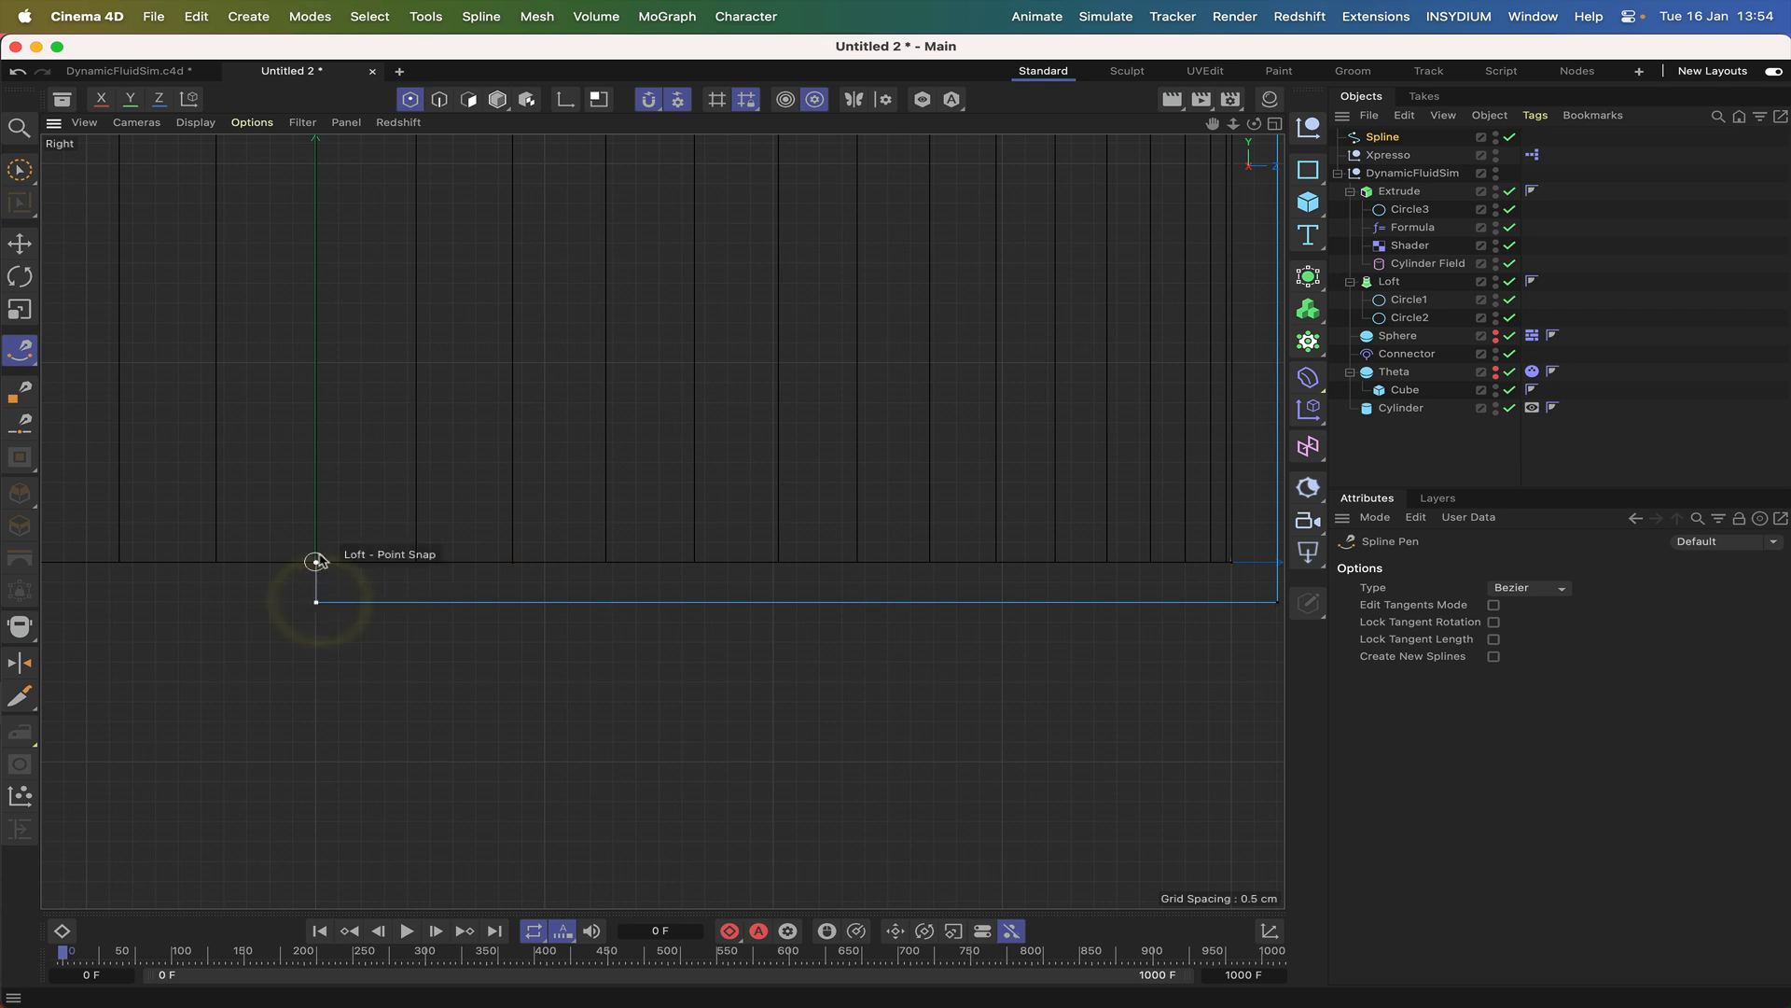
pyautogui.click(317, 562)
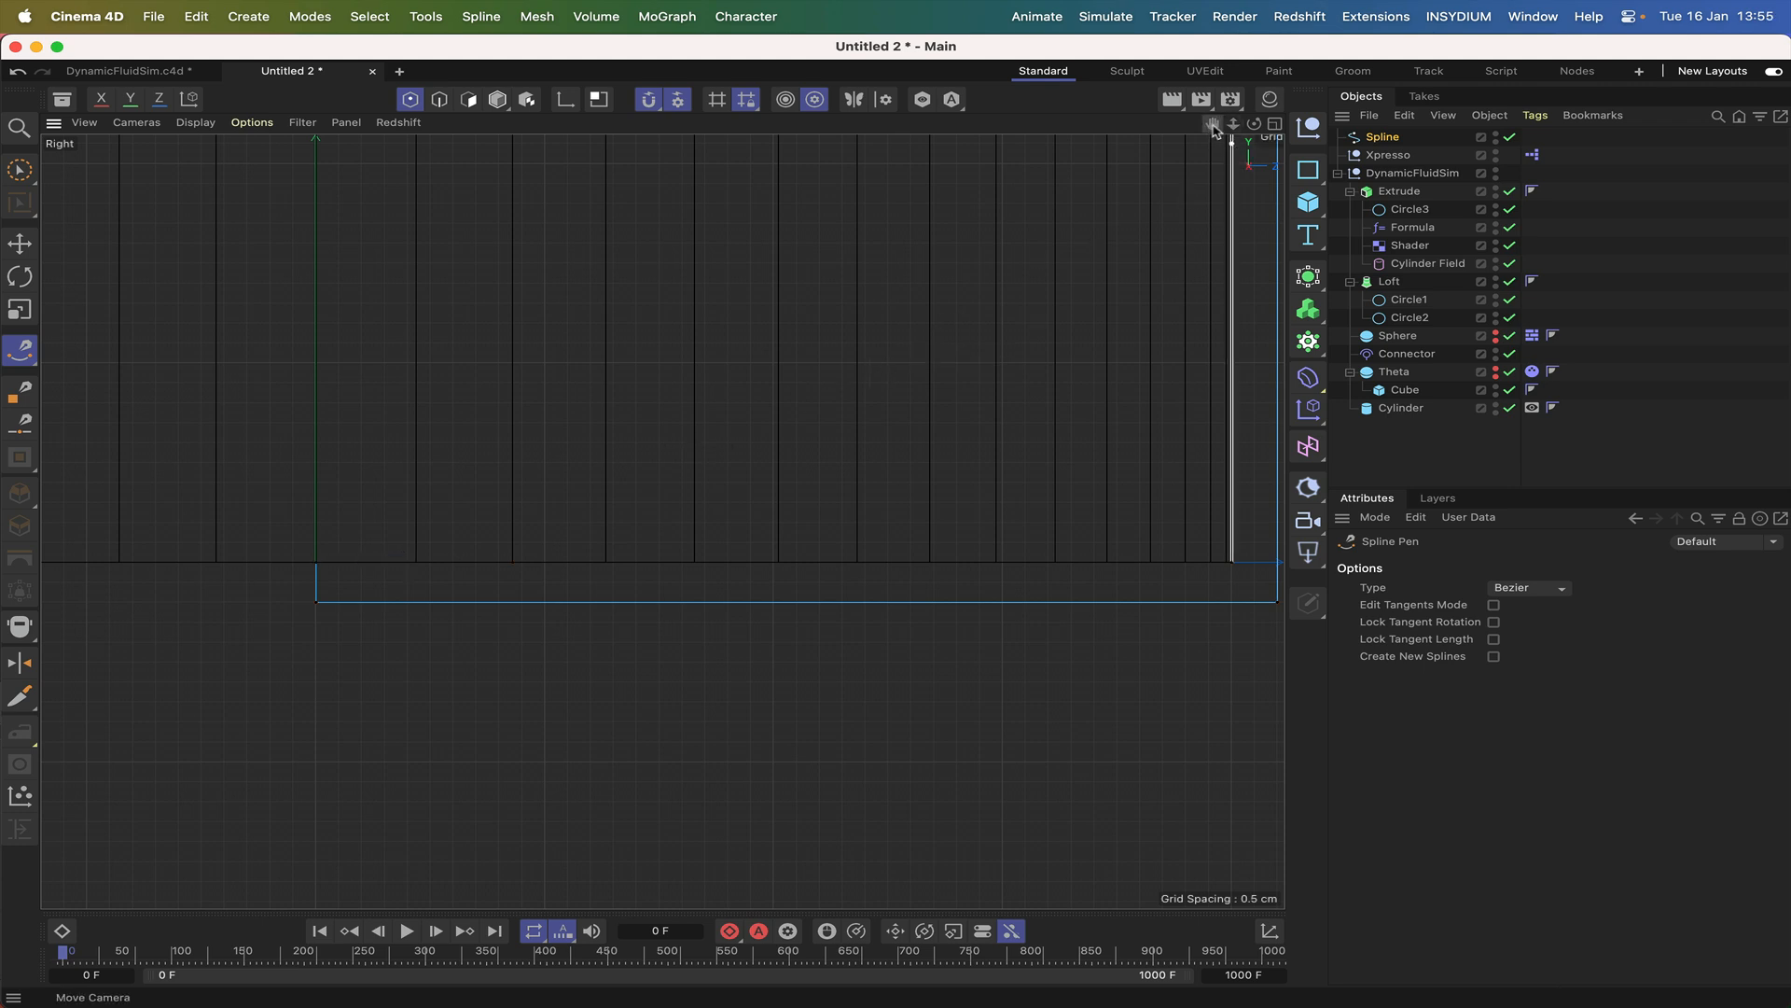
# Put the glass profile spline under a Lathe generator and inspect the resulting glass in the Perspective view.
pyautogui.scroll(-8, 663, 519)
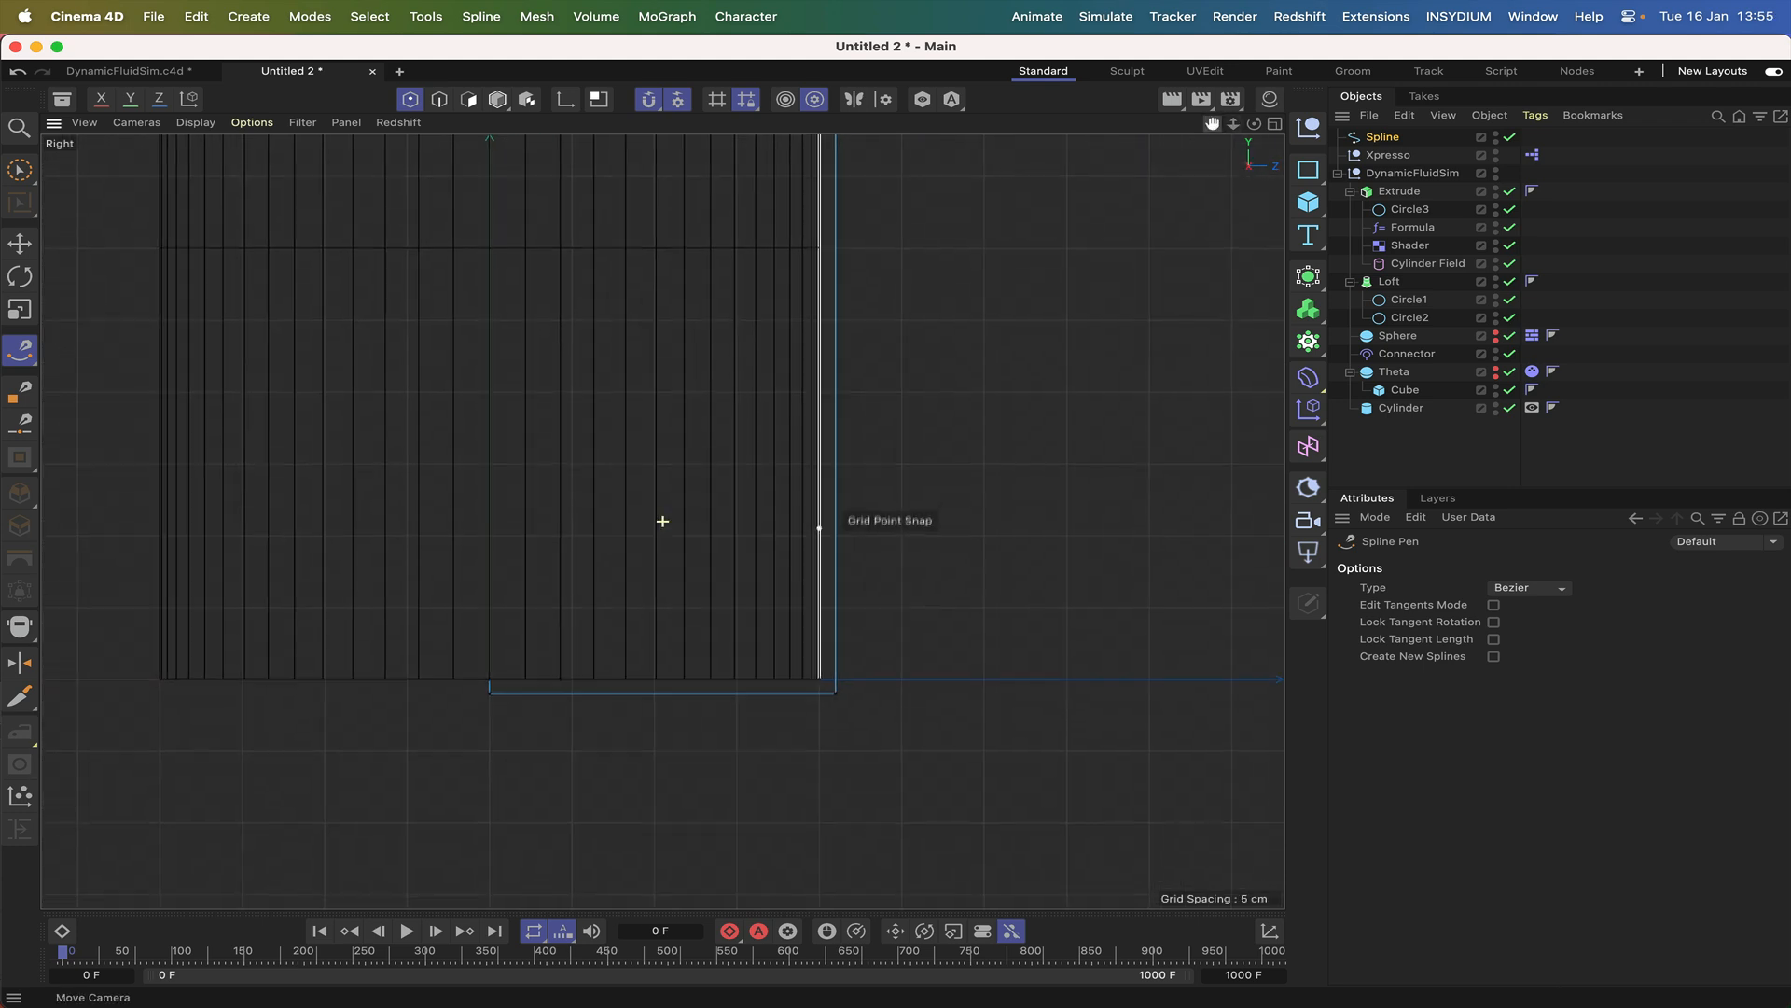
pyautogui.moveTo(1212, 123); pyautogui.dragTo(1100, 809)
pyautogui.moveTo(1213, 126); pyautogui.dragTo(989, 126, button='right')
pyautogui.moveTo(1213, 126); pyautogui.dragTo(1286, 0)
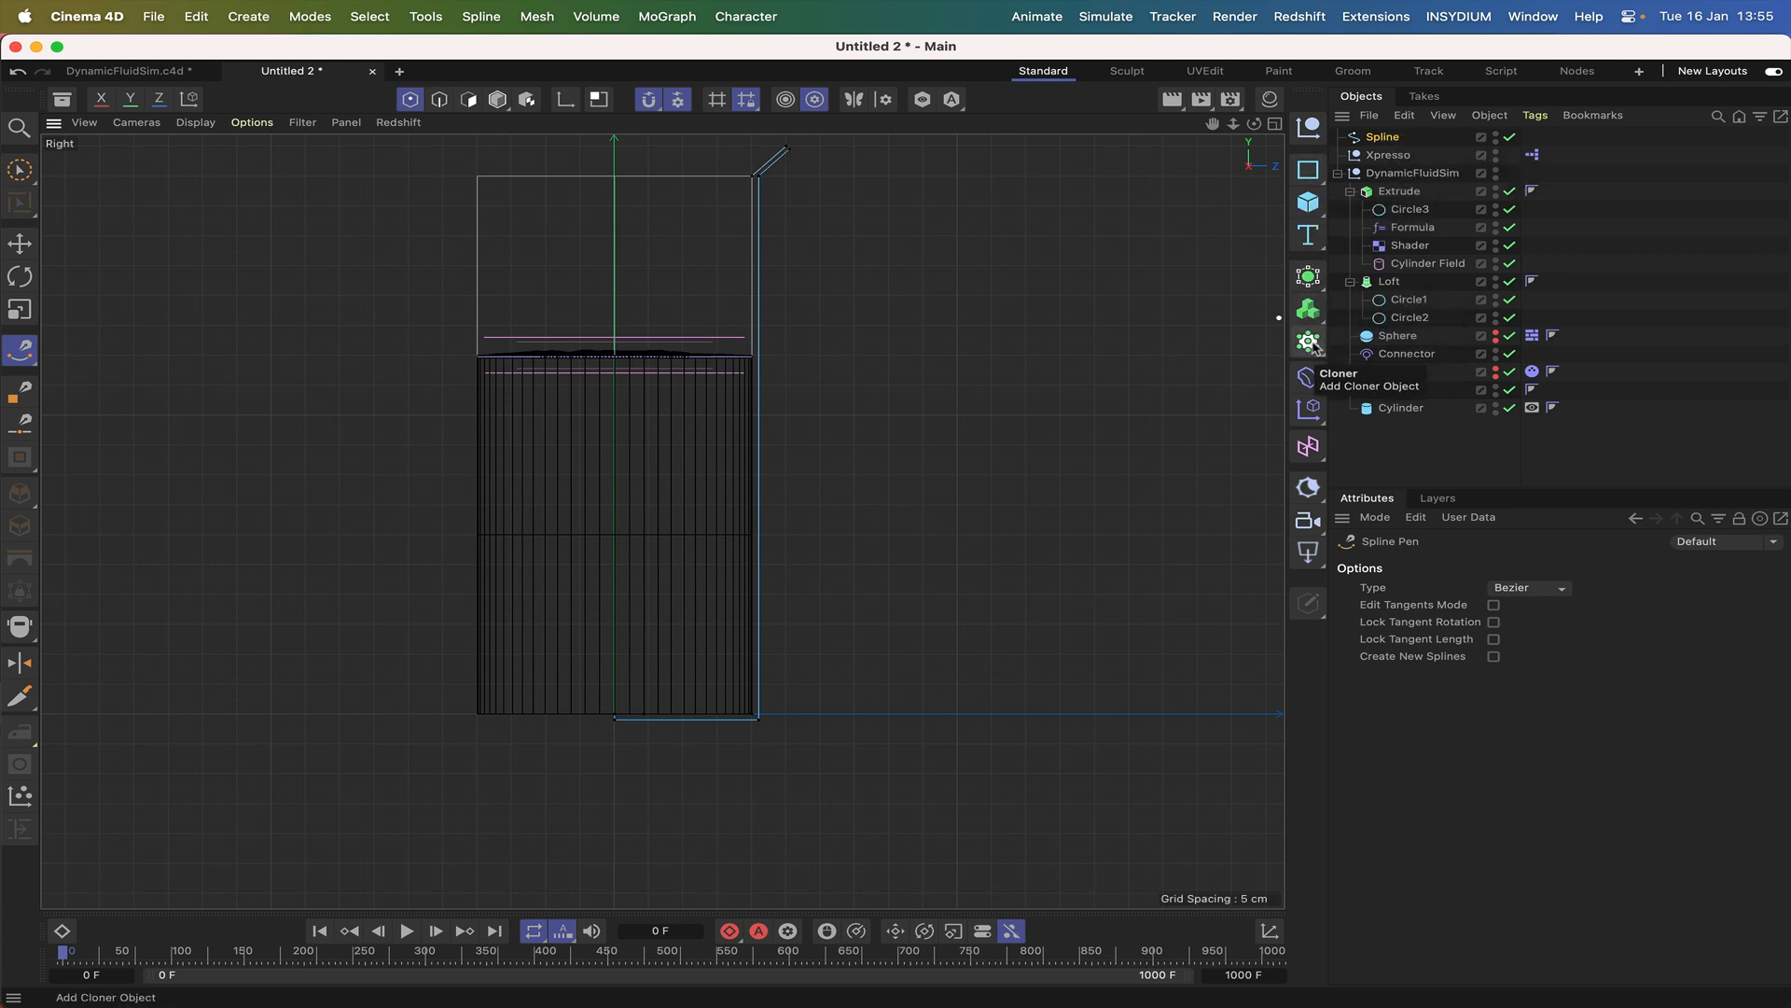
pyautogui.click(1310, 277)
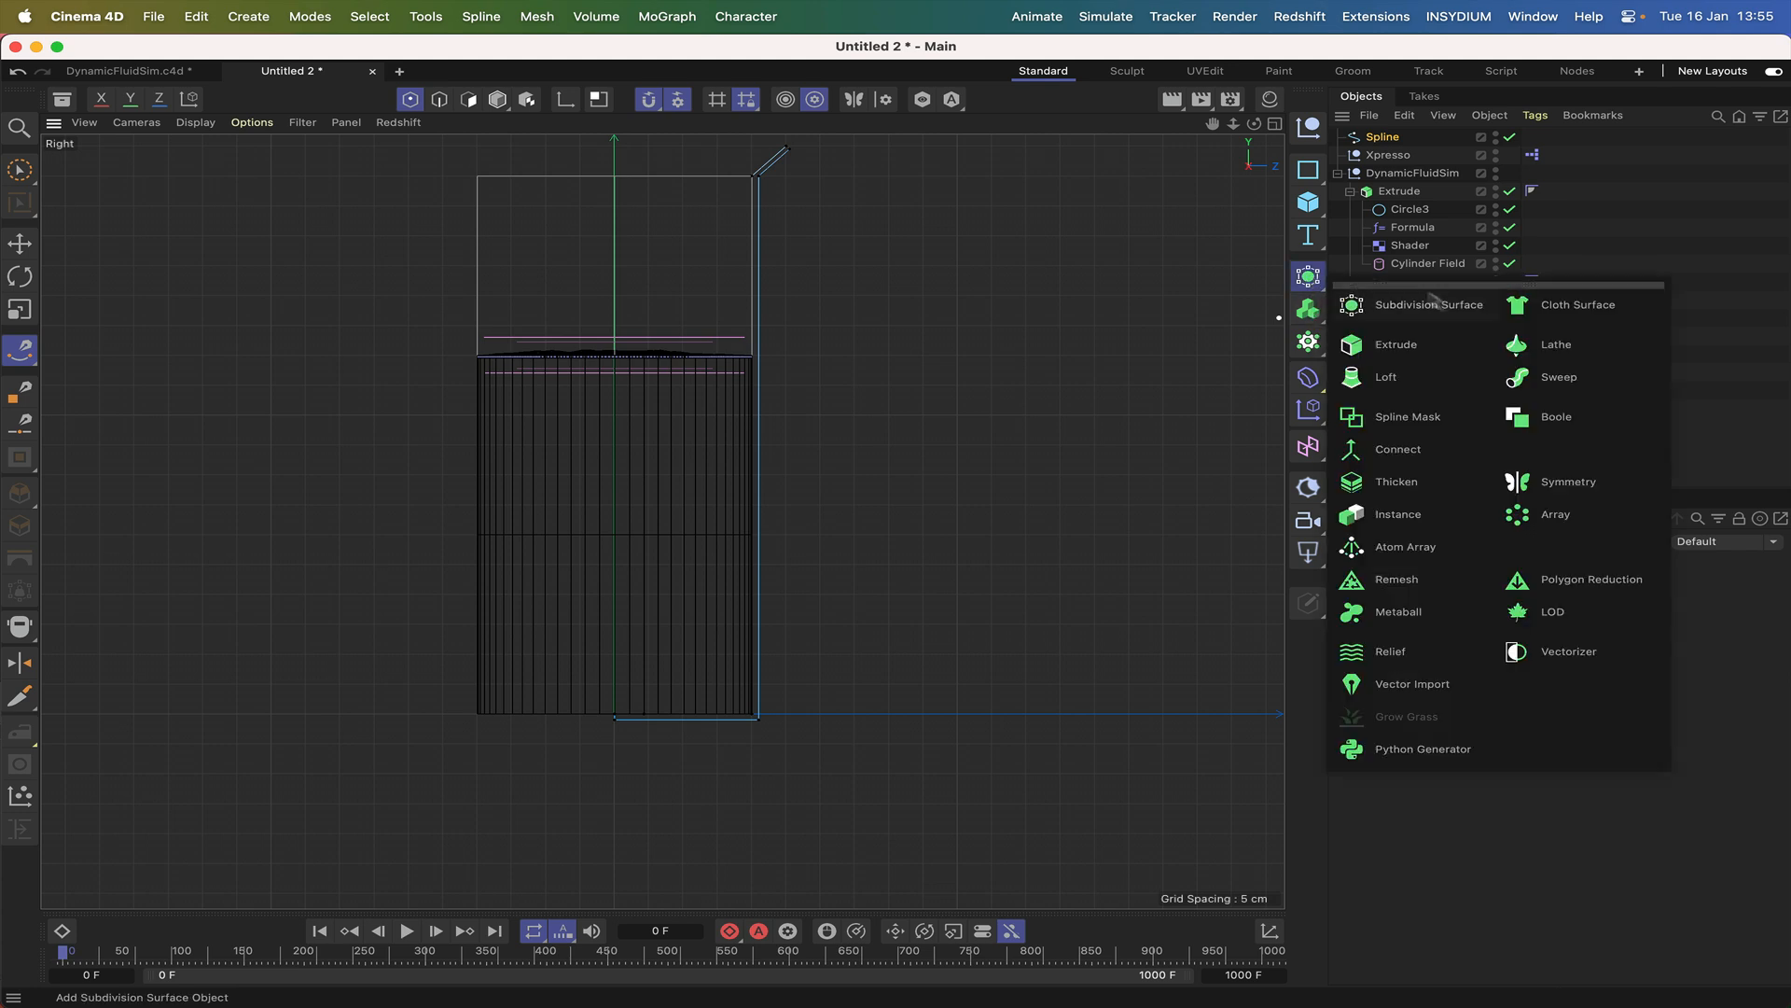
pyautogui.keyDown('alt'); pyautogui.click(1546, 350); pyautogui.keyUp('alt')
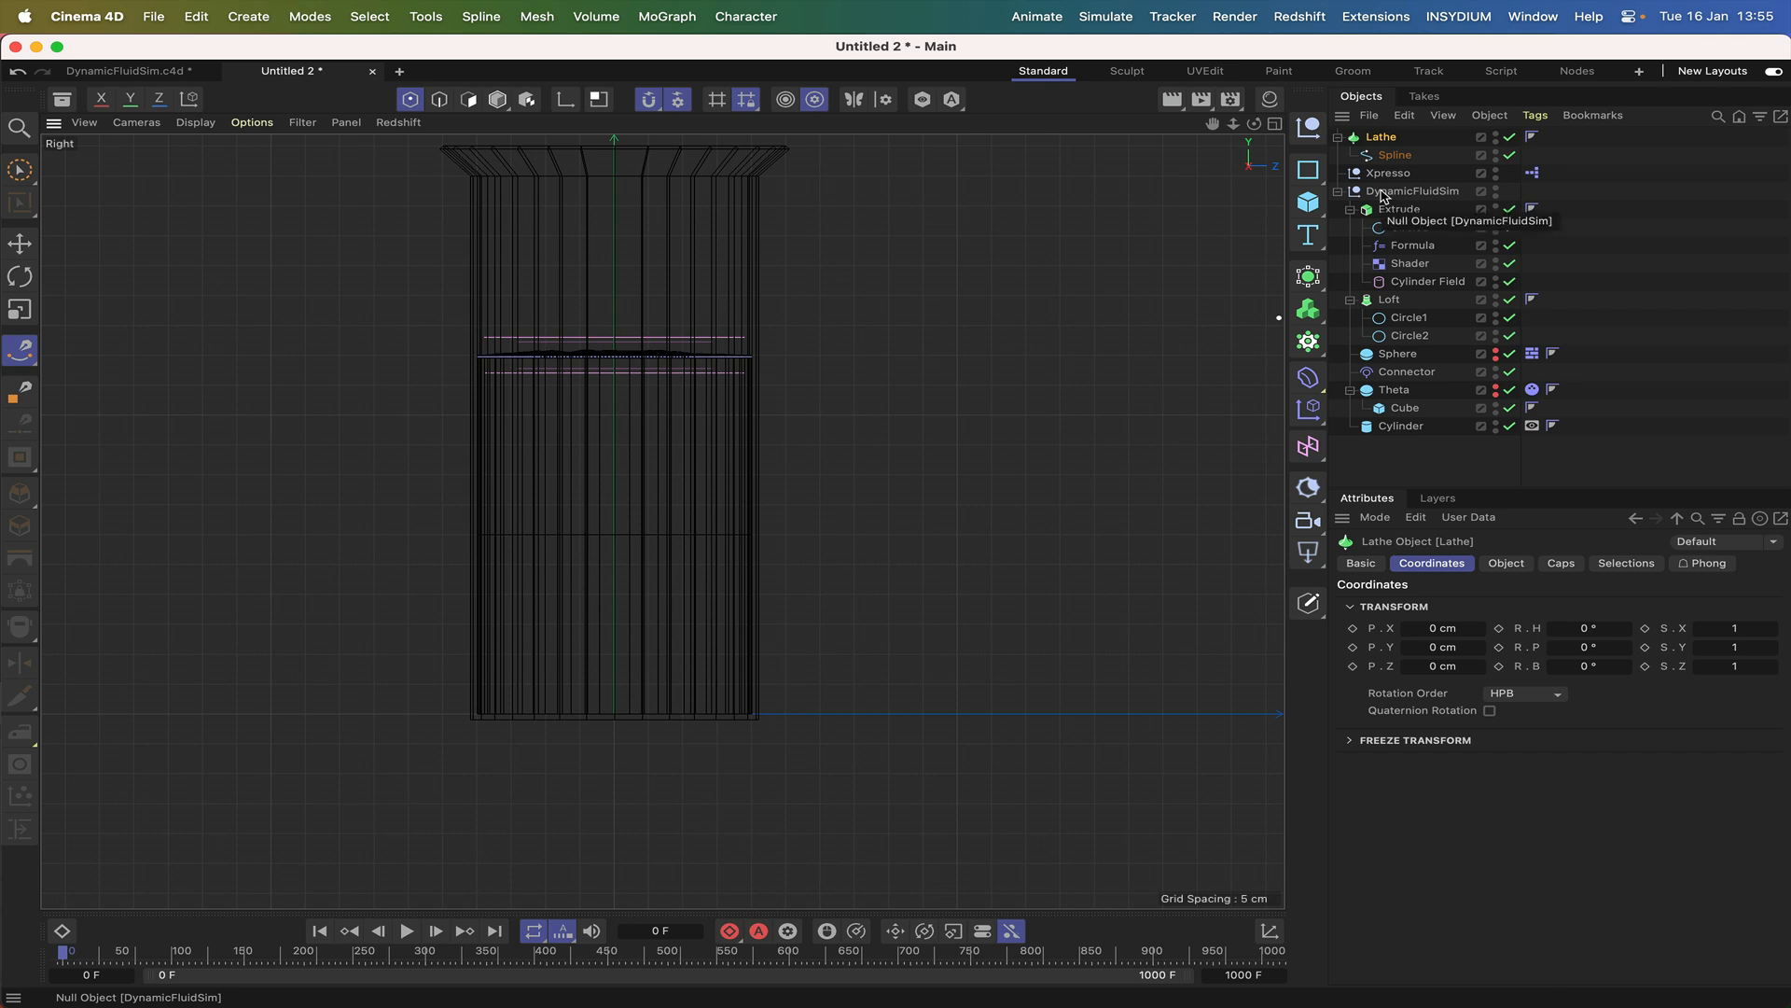
pyautogui.press('F1')
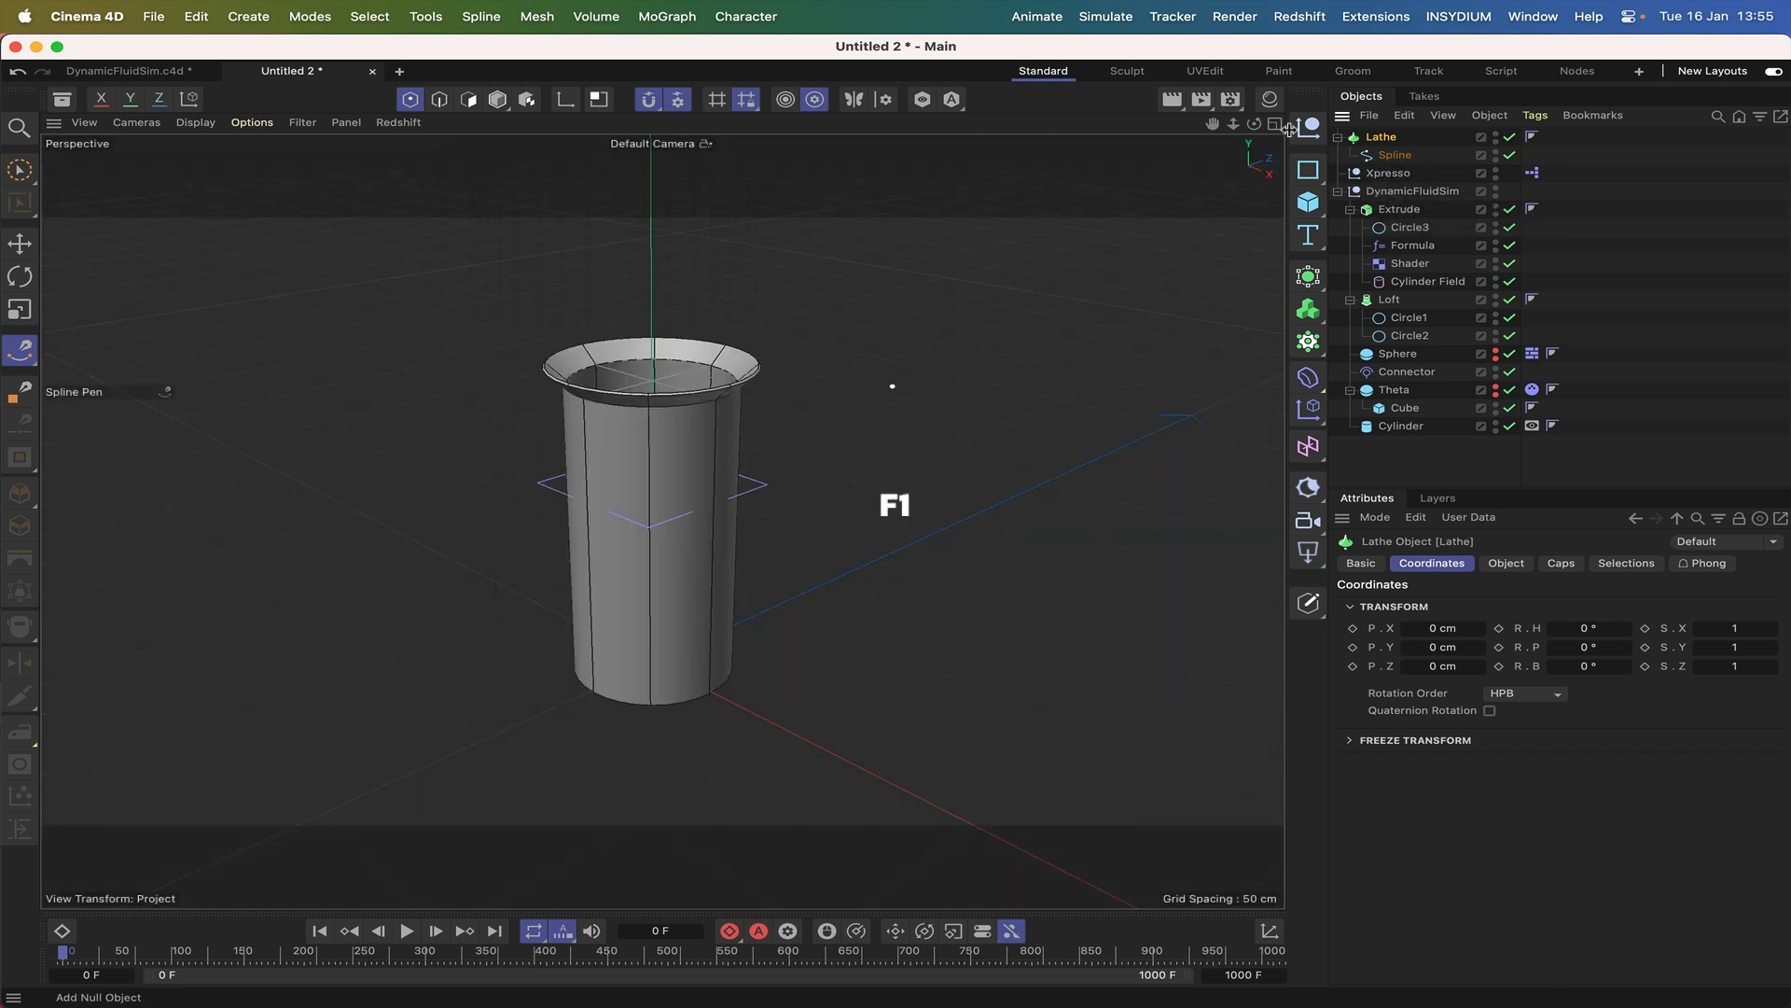
pyautogui.moveTo(1254, 123); pyautogui.dragTo(1190, 98)
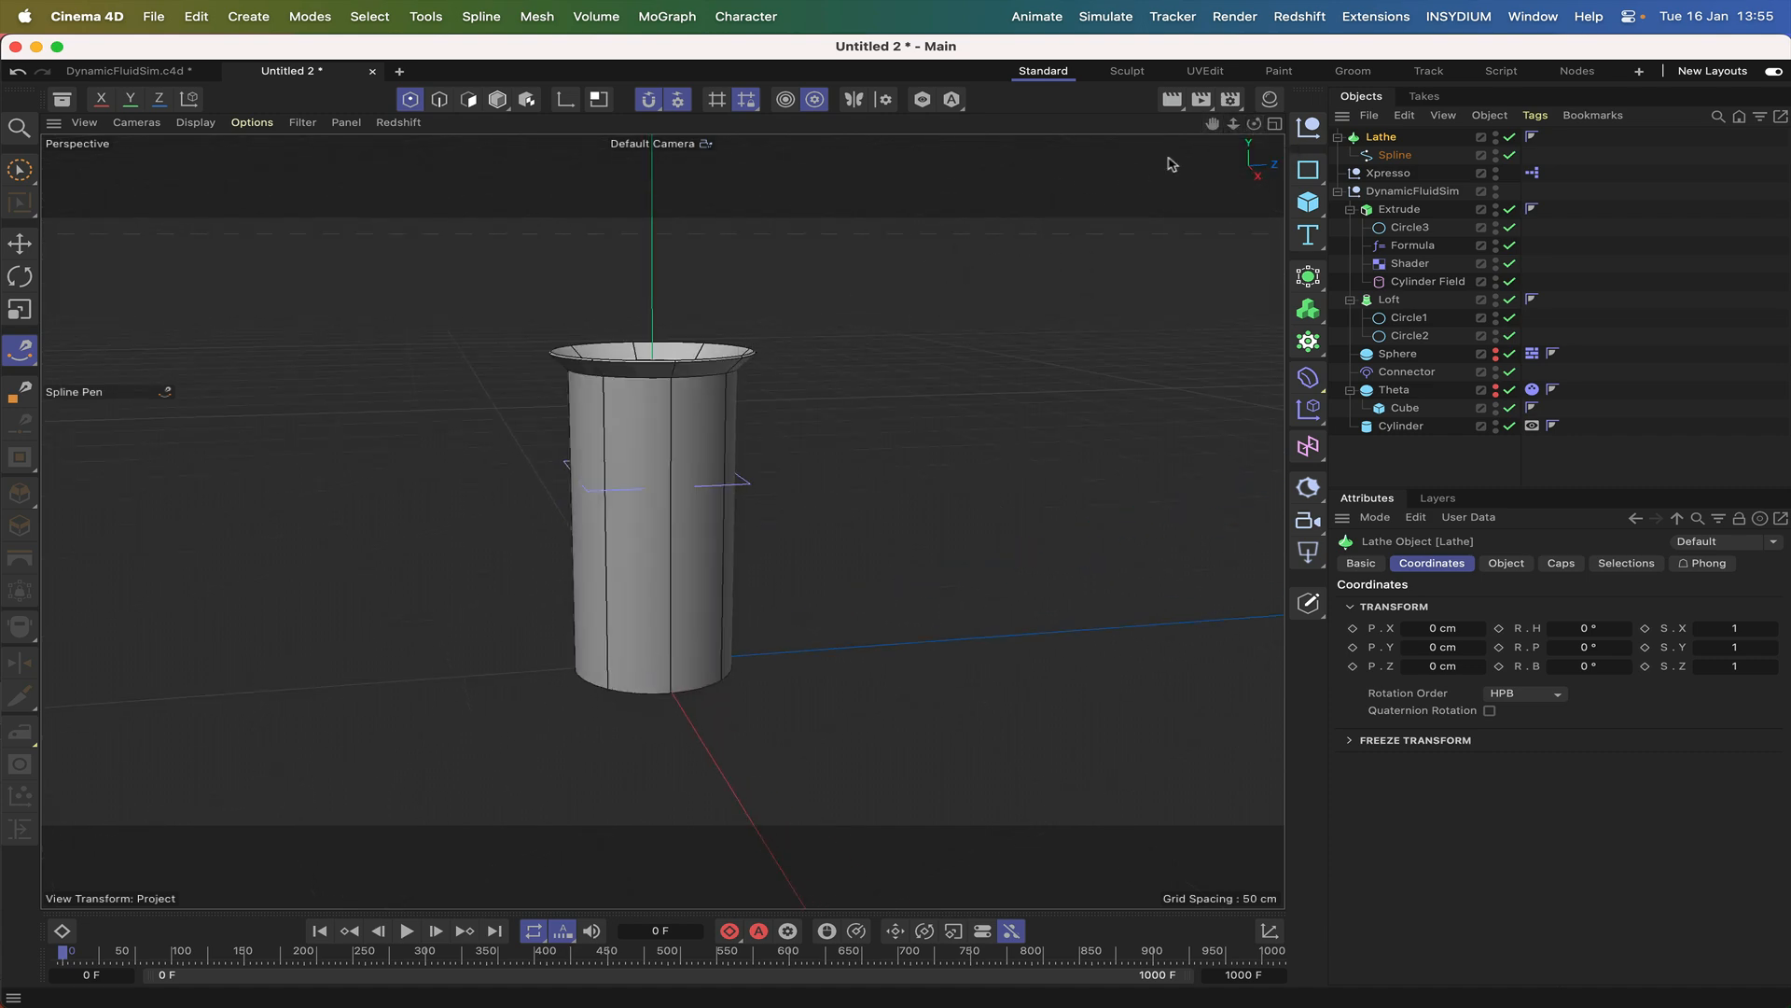
pyautogui.moveTo(1253, 124)
pyautogui.mouseDown()
pyautogui.moveTo(1297, 105)
pyautogui.moveTo(1295, 136)
pyautogui.moveTo(1256, 151)
pyautogui.mouseUp()
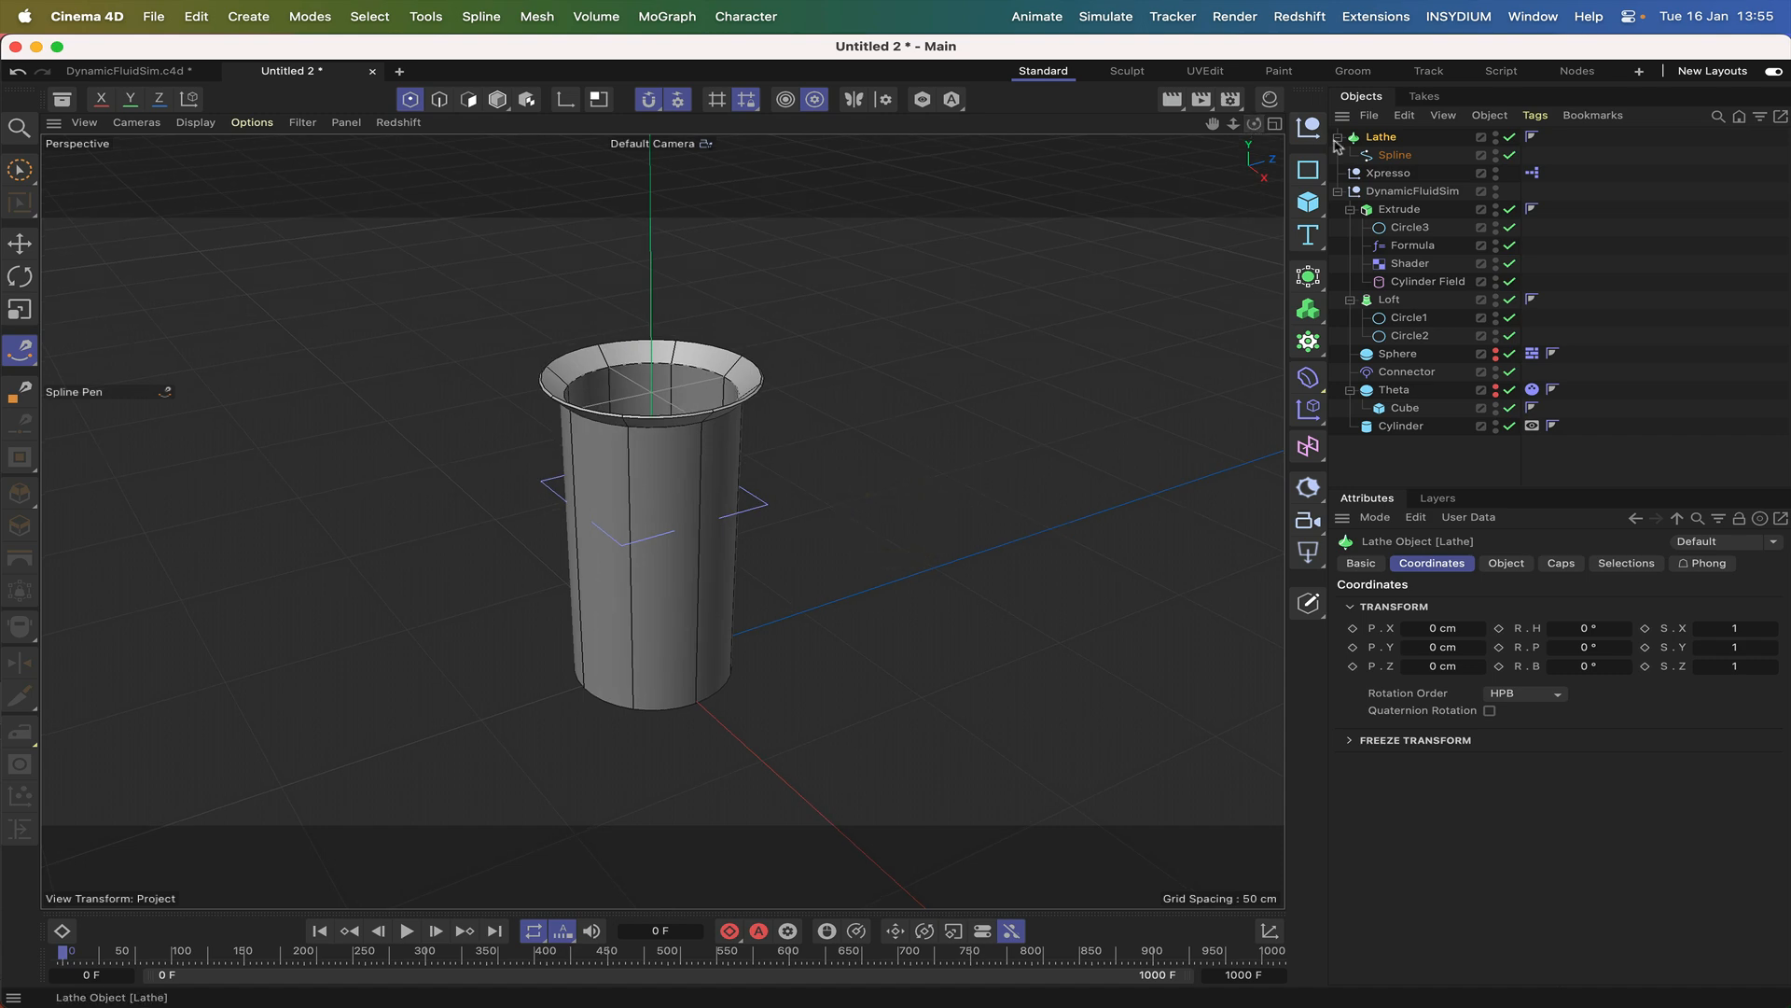
# Add a Display tag to the Lathe, enable its Shading Mode override and set it to Lines with the Isoparms style.
pyautogui.click(1537, 116)
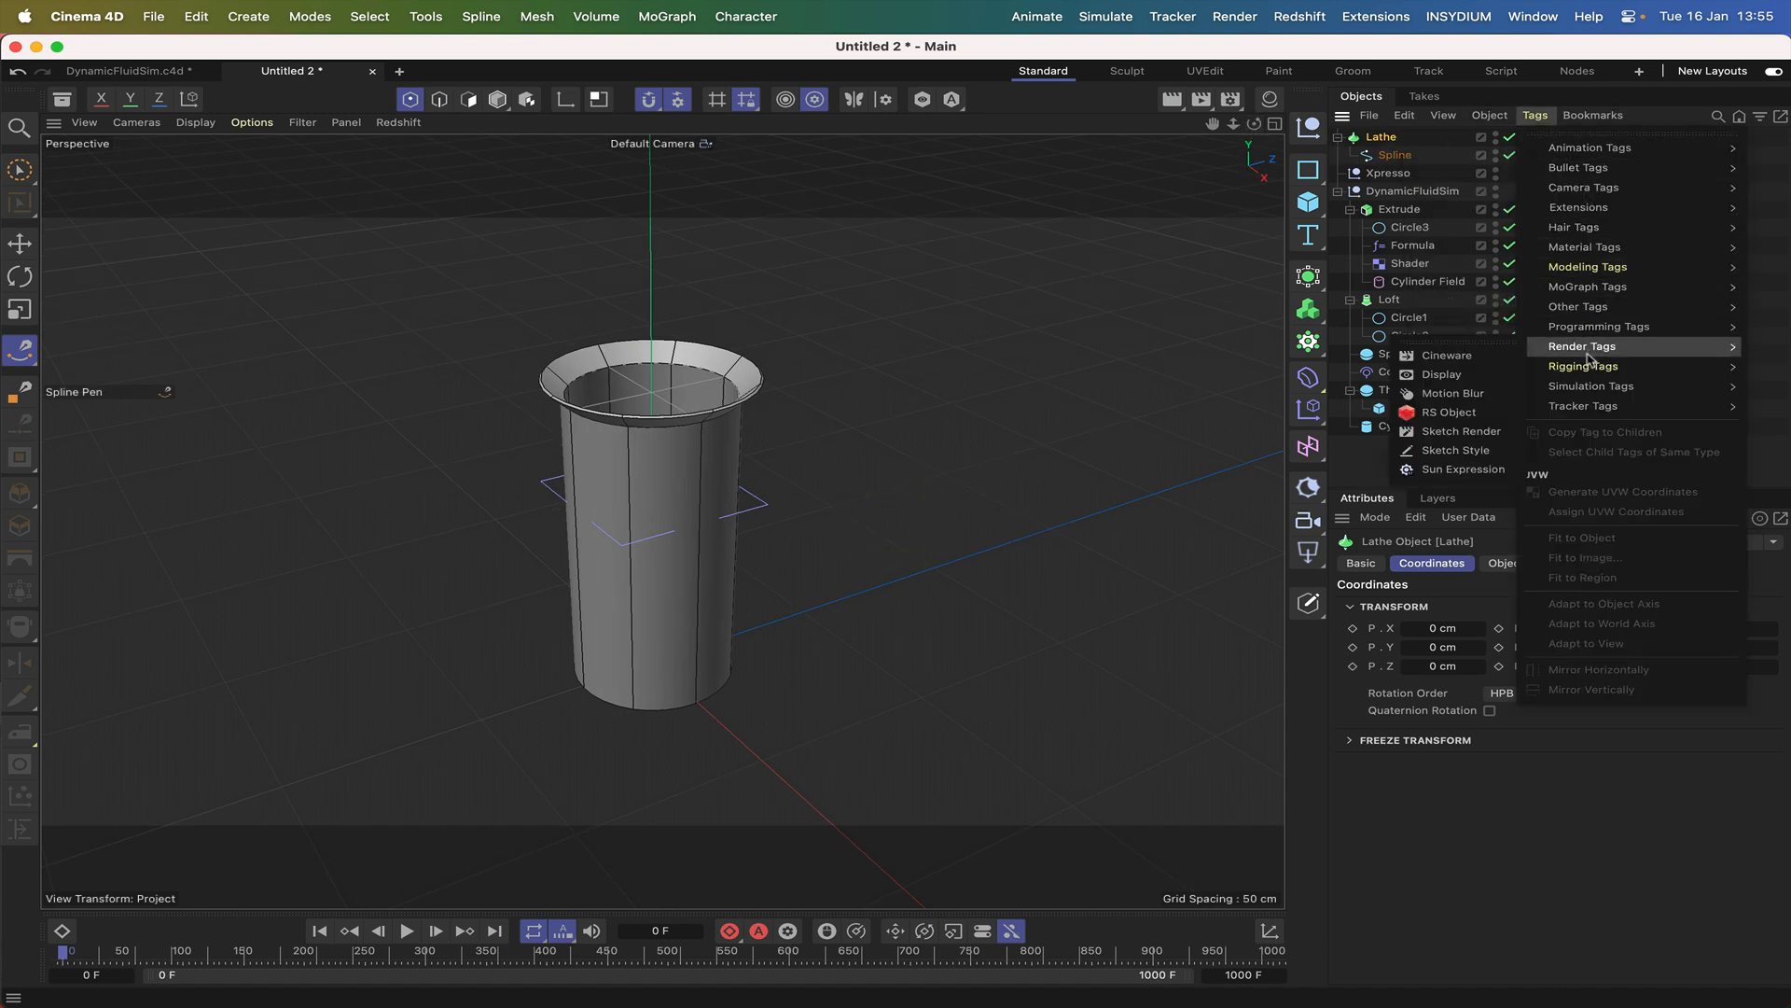
pyautogui.moveTo(1583, 369)
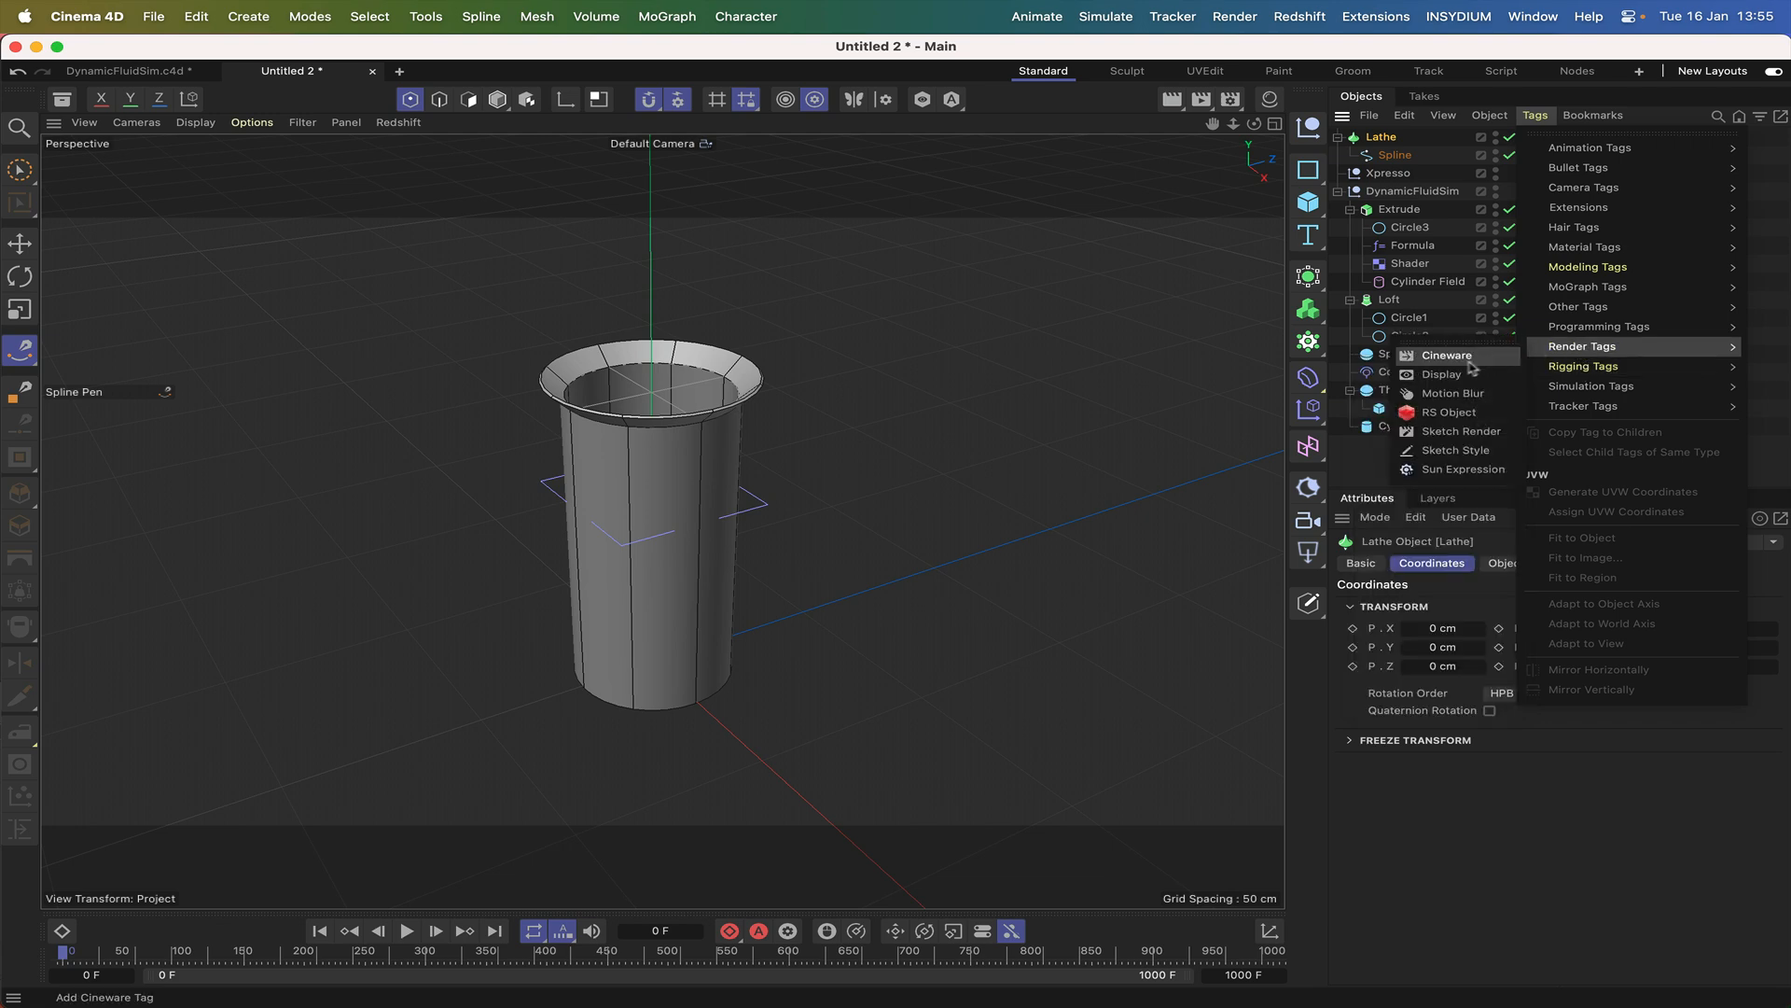
pyautogui.click(1504, 356)
pyautogui.click(1393, 604)
pyautogui.click(1577, 624)
pyautogui.click(1592, 663)
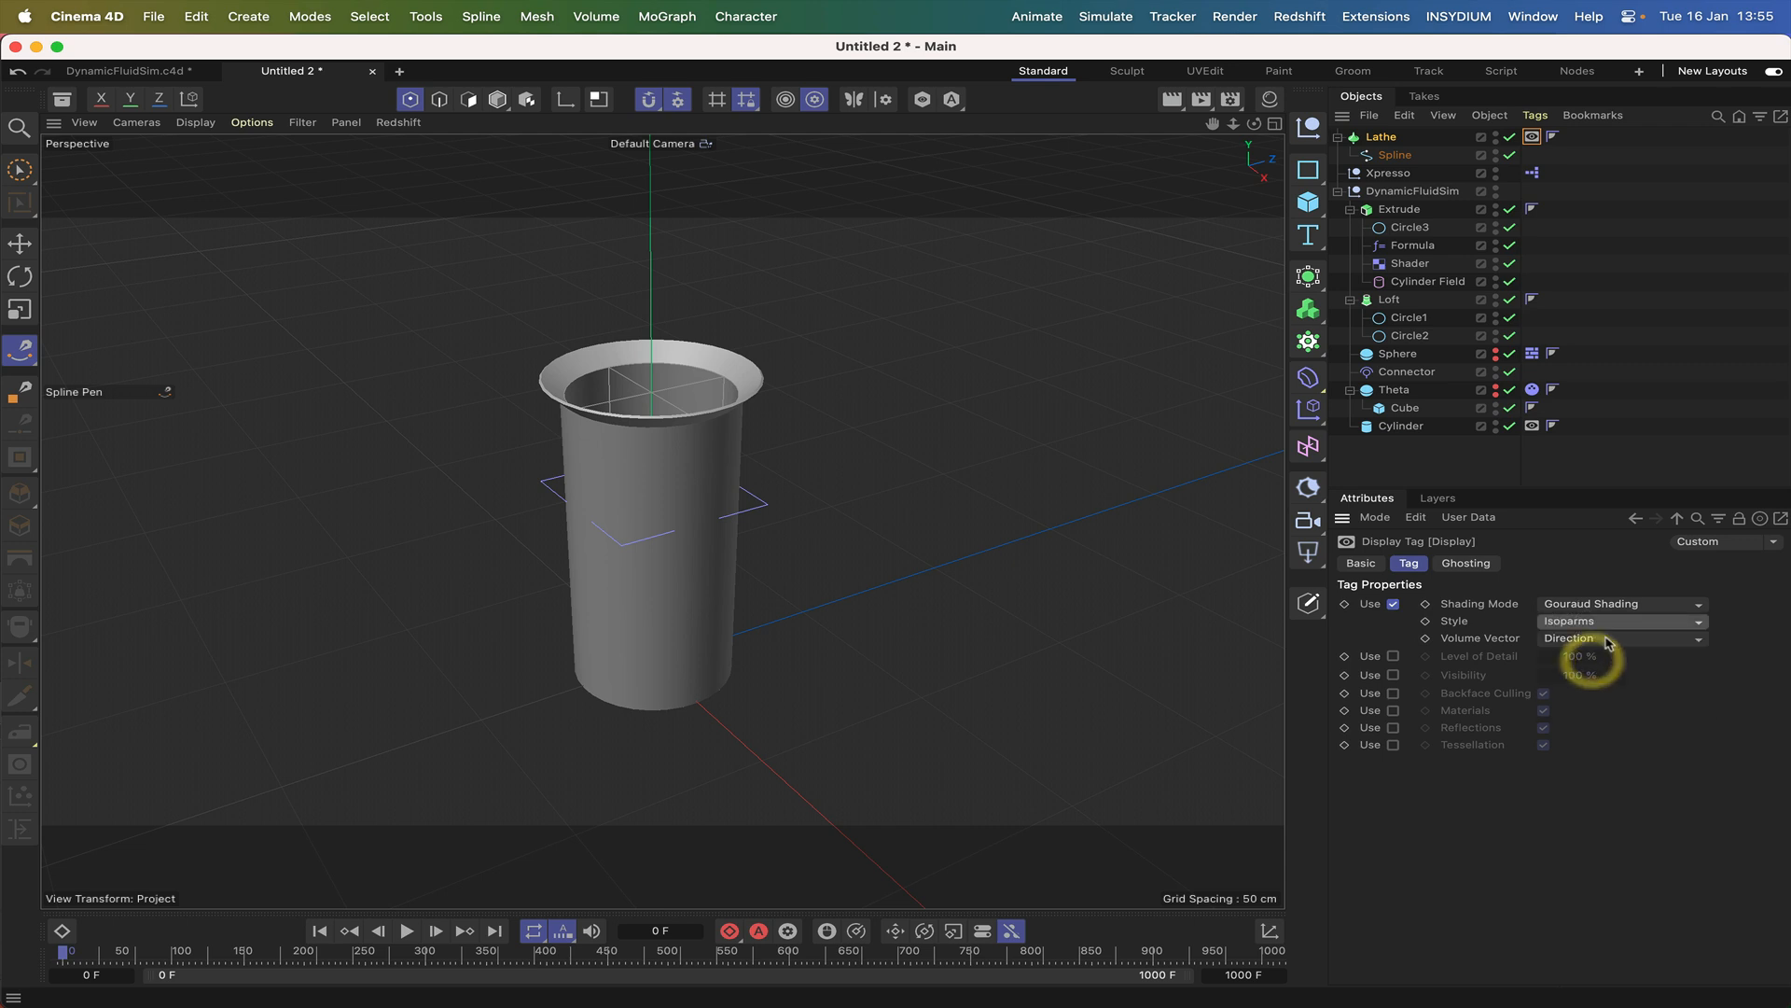
pyautogui.click(1565, 606)
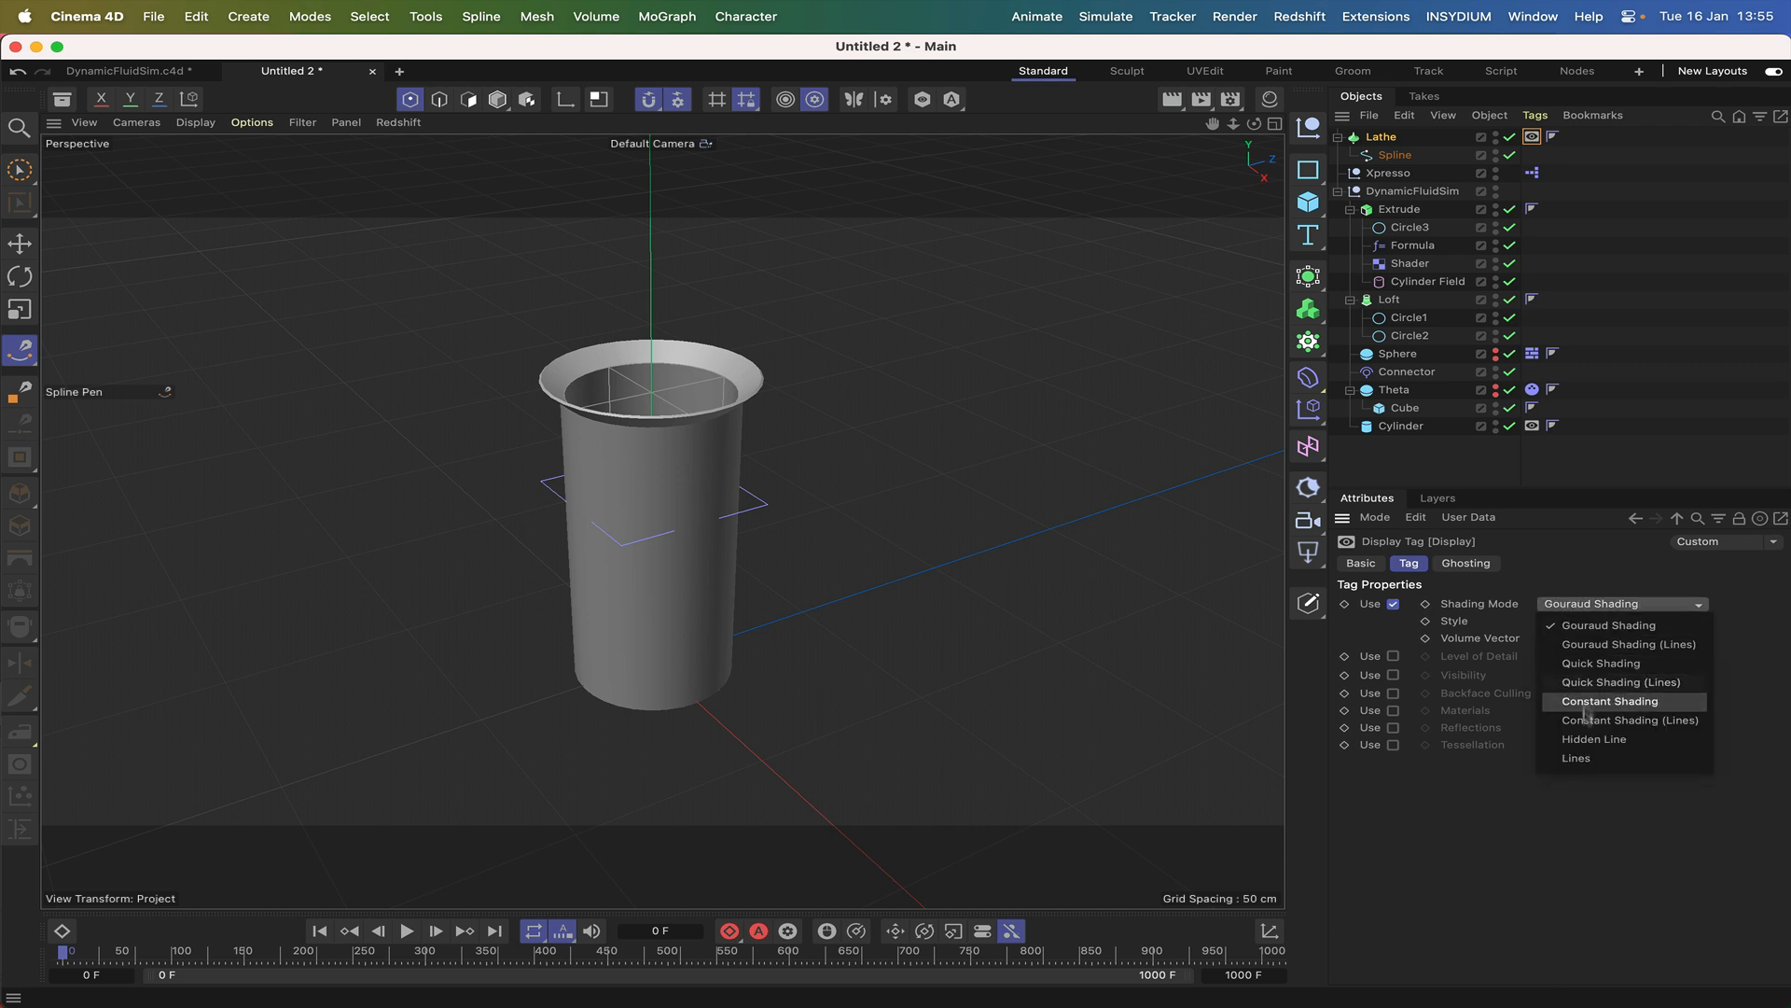
pyautogui.click(1583, 758)
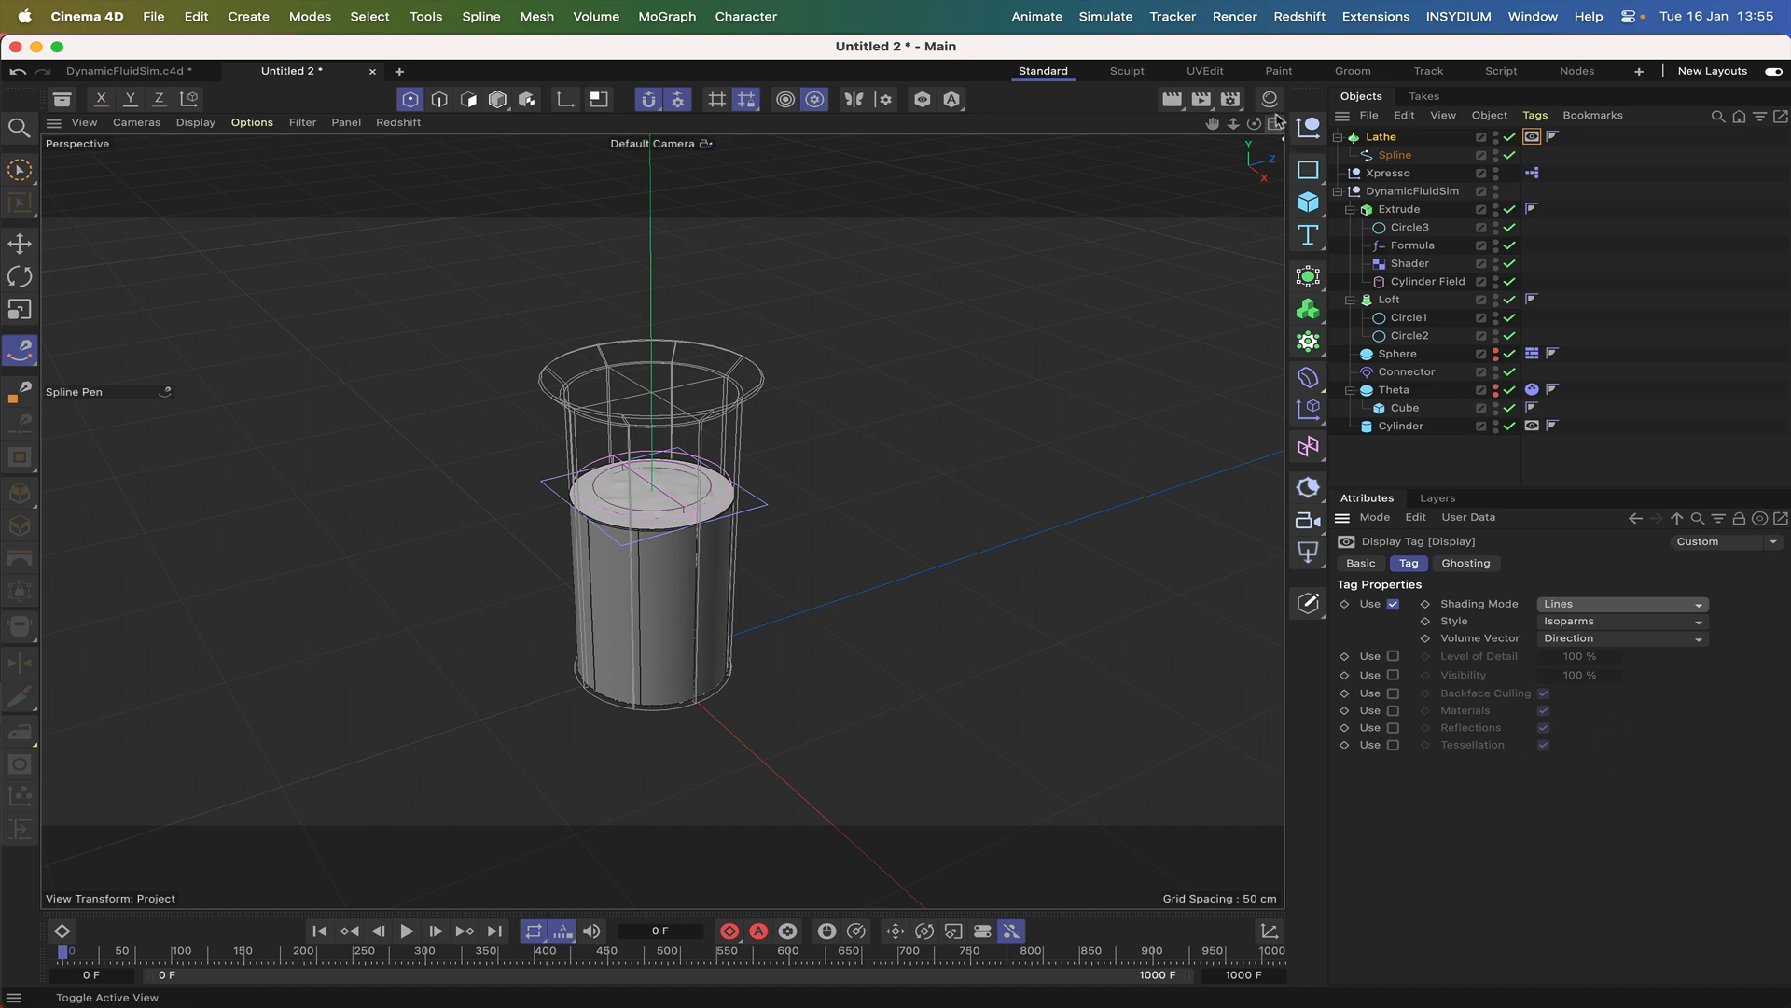
# Hide the Cylinder object that fills the glass and frame the whole glass in the Perspective view.
pyautogui.moveTo(1254, 124); pyautogui.dragTo(1266, 102)
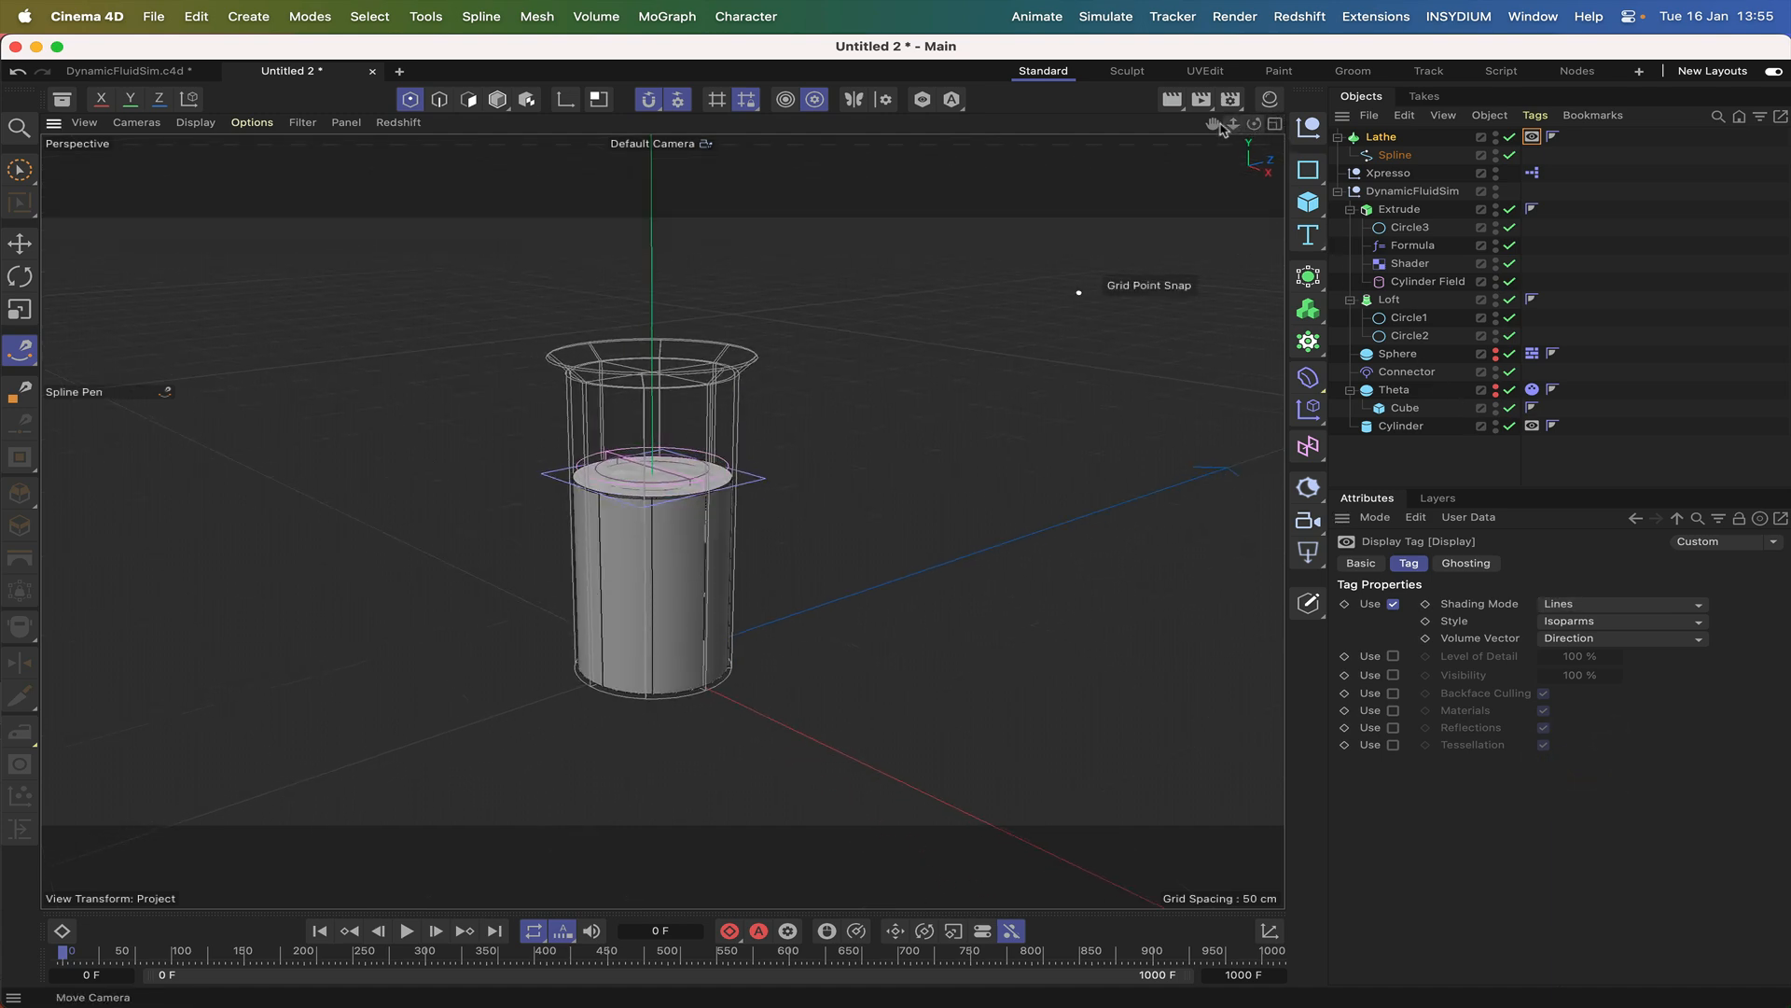
pyautogui.keyDown('alt'); pyautogui.click(1494, 429); pyautogui.keyUp('alt')
pyautogui.moveTo(1257, 124); pyautogui.dragTo(653, 662)
pyautogui.moveTo(1212, 124); pyautogui.dragTo(1306, 124, button='right')
pyautogui.moveTo(1212, 124); pyautogui.dragTo(1212, 63)
pyautogui.moveTo(1254, 124); pyautogui.dragTo(1219, 361)
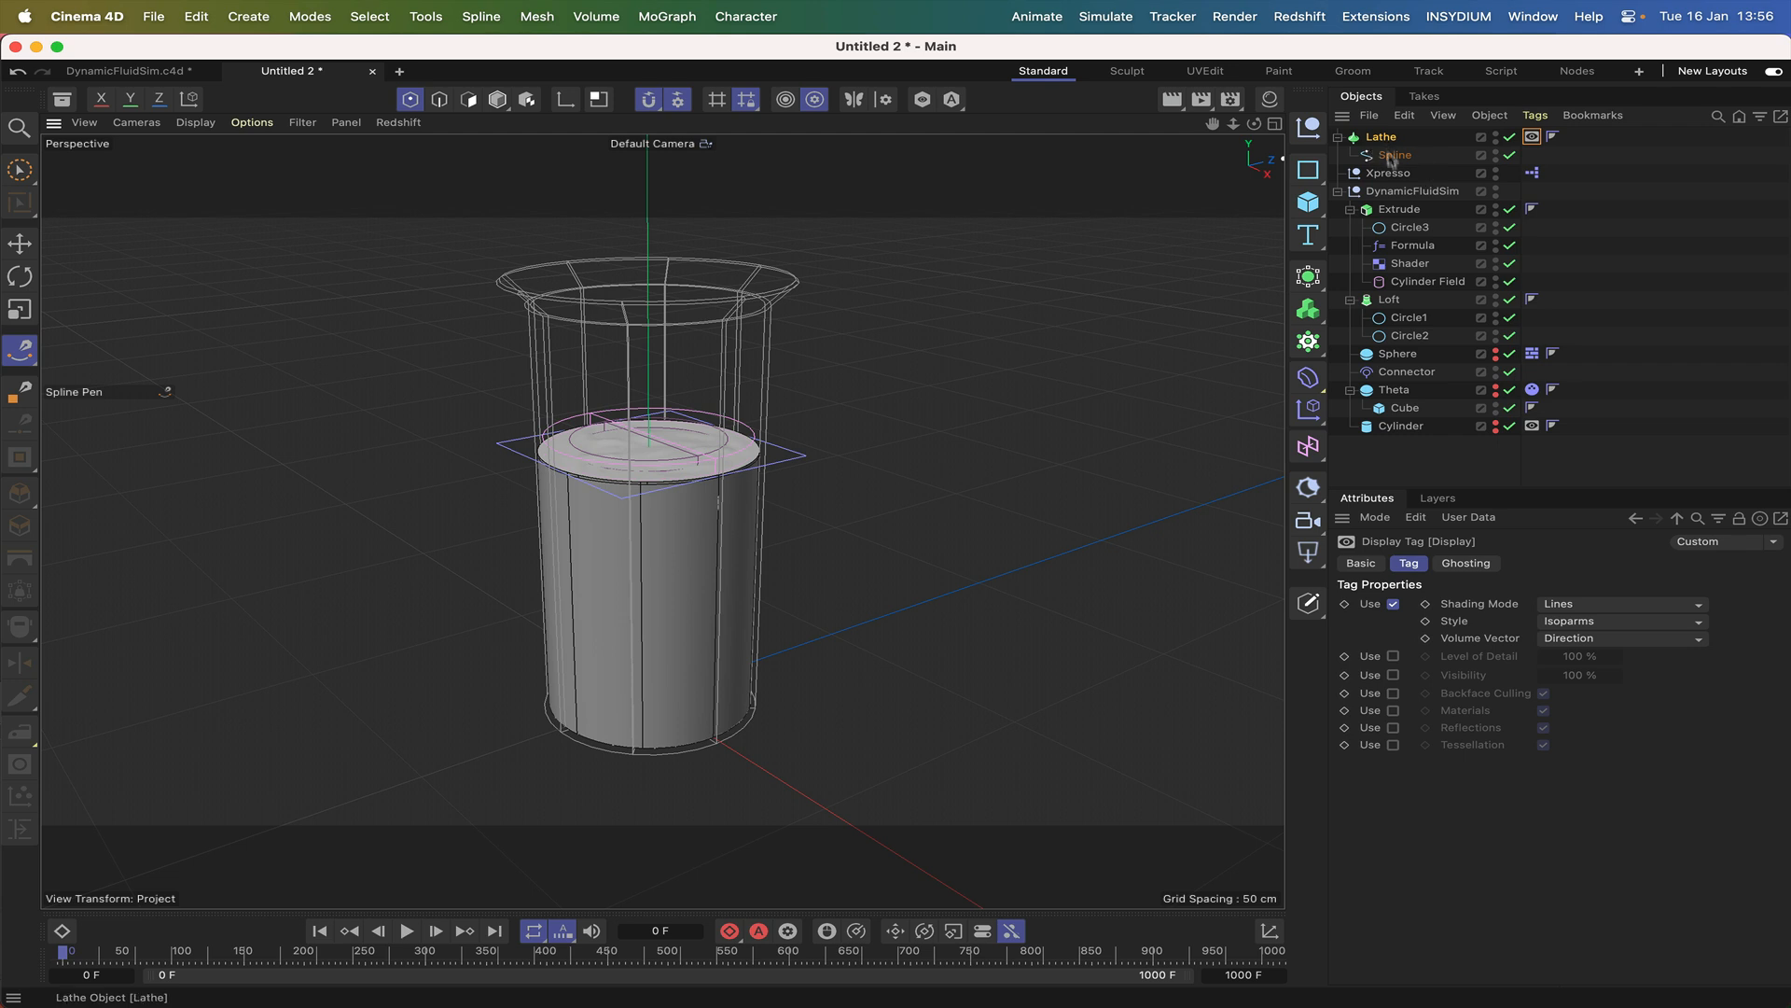
# Move the Lathe into the DynamicFluidSim null and group the objects from Extrude to Cylinder under a null named Fluid.
pyautogui.moveTo(1386, 141); pyautogui.dragTo(1400, 199)
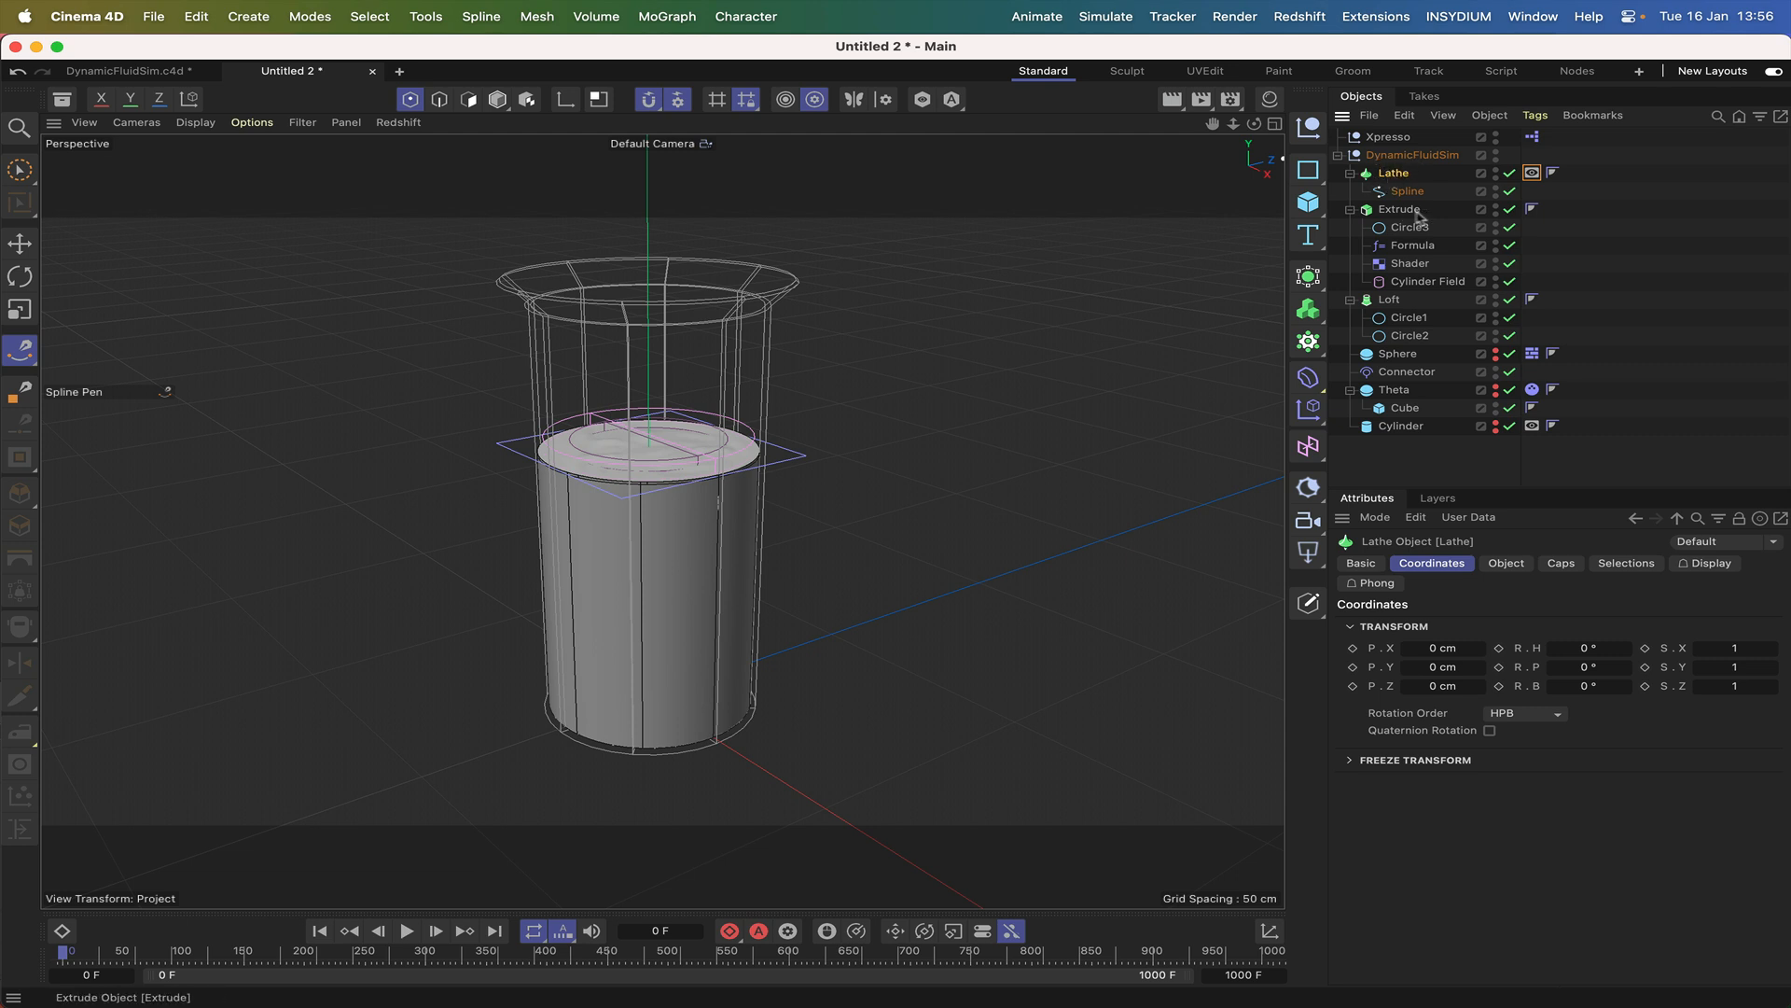
pyautogui.moveTo(1436, 207); pyautogui.dragTo(1372, 437)
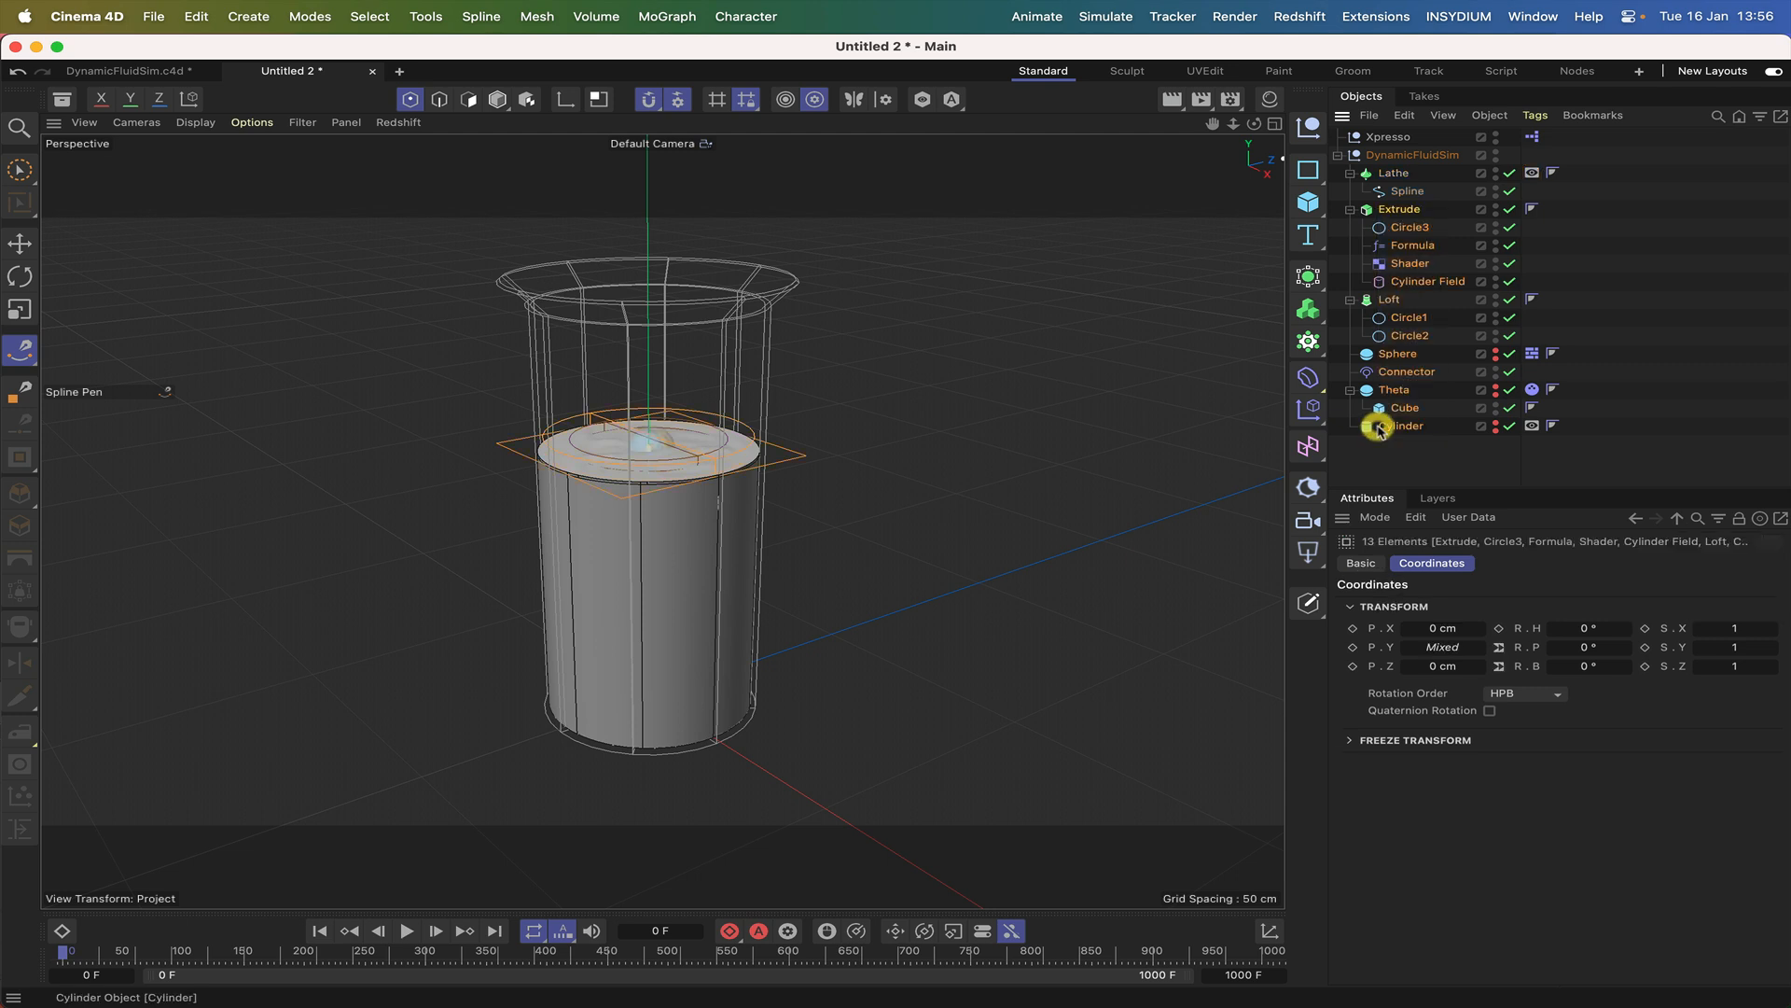
pyautogui.hotkey('alt', 'g')
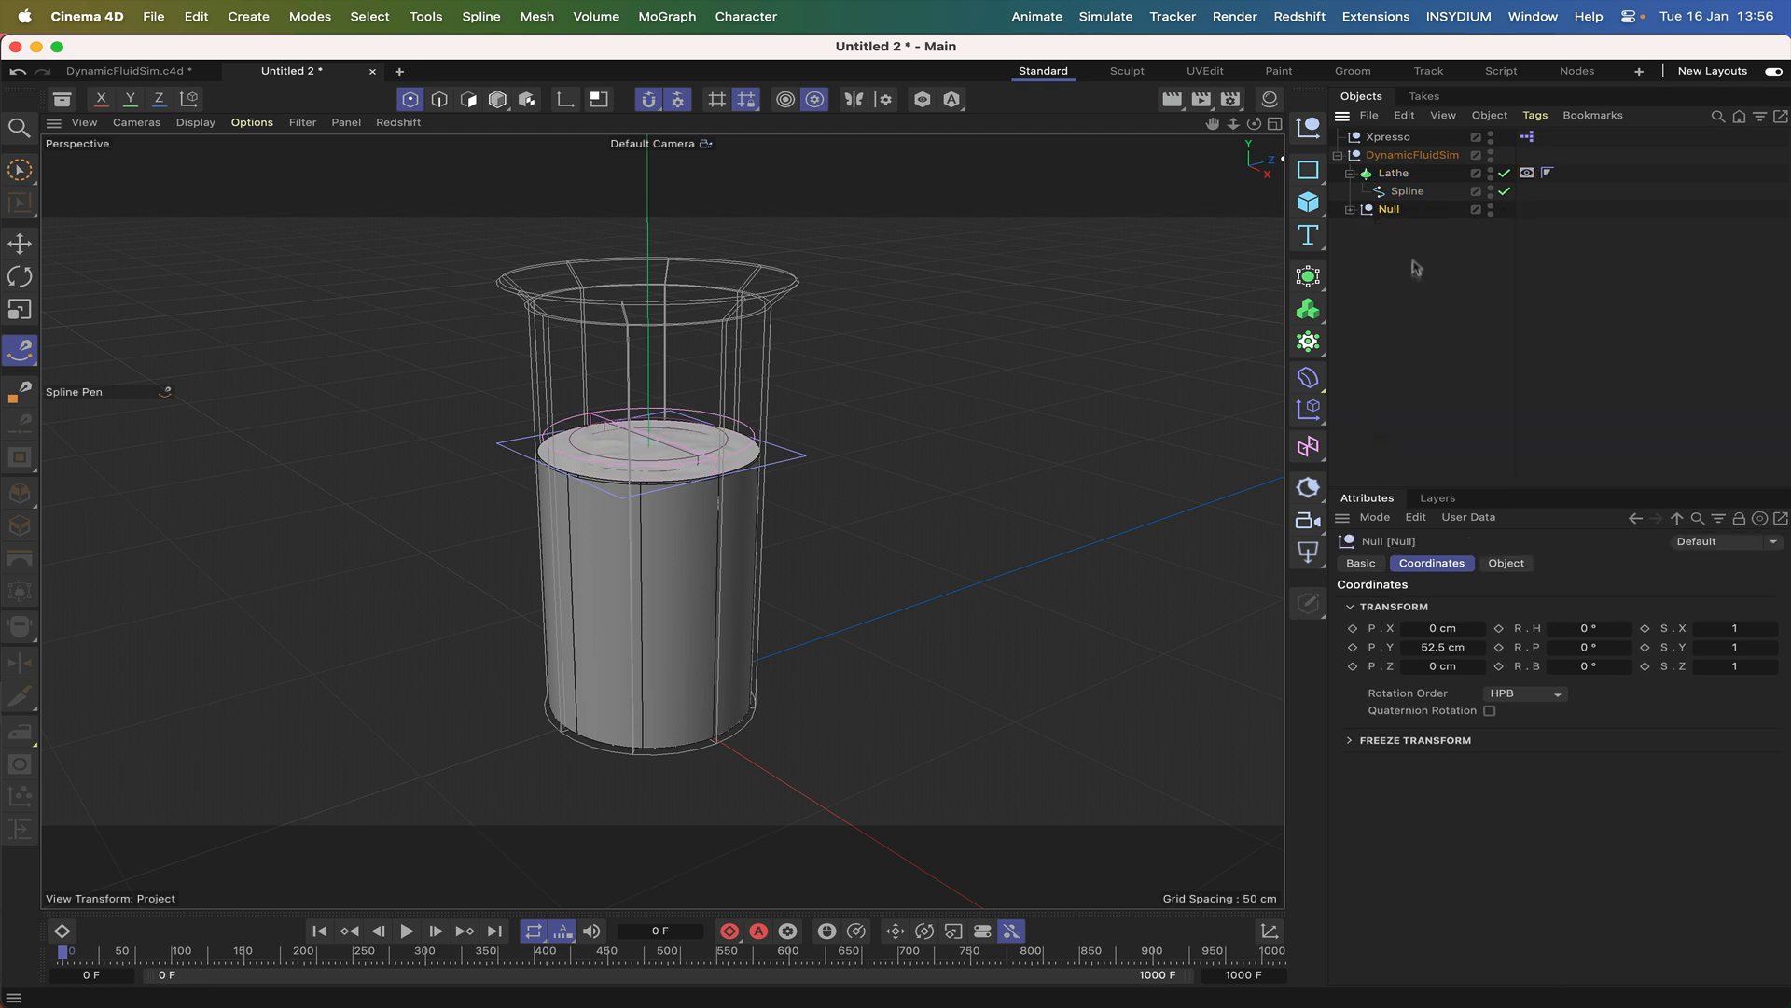
pyautogui.click(1351, 209)
pyautogui.doubleClick(1386, 209)
pyautogui.write('Fluid')
pyautogui.press('Return')
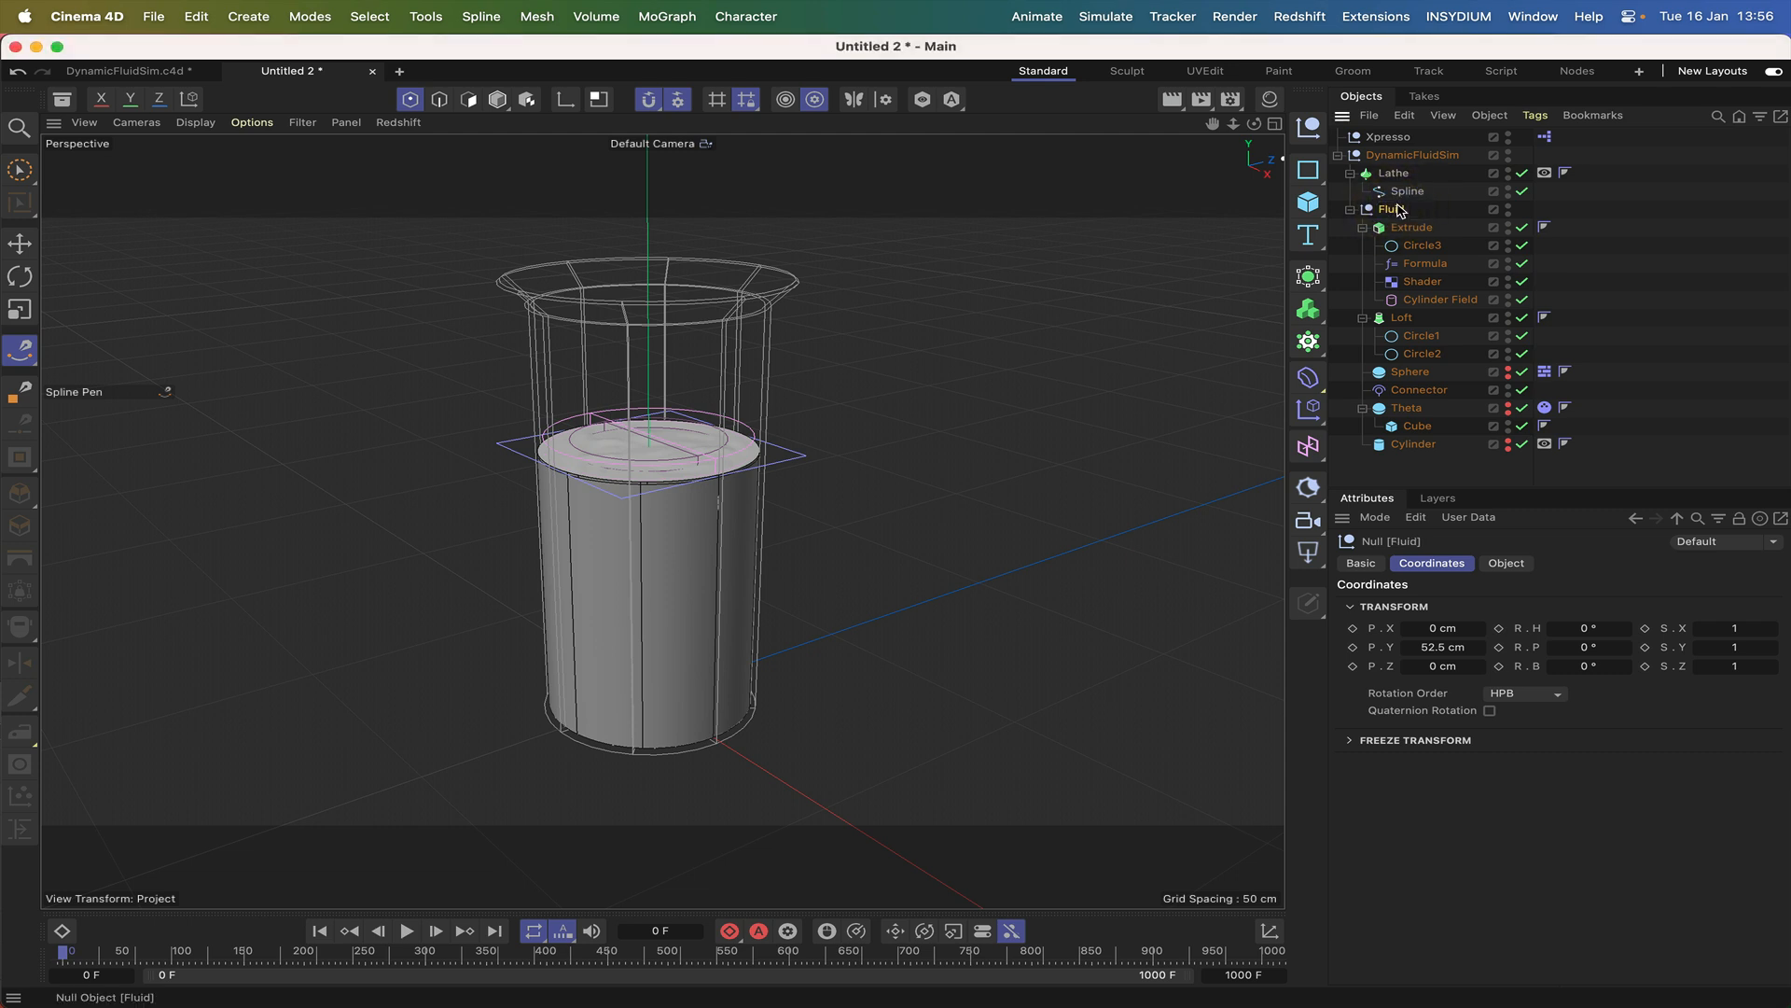
# Group the Lathe under its own null named Beaker and expand that group.
pyautogui.click(1397, 176)
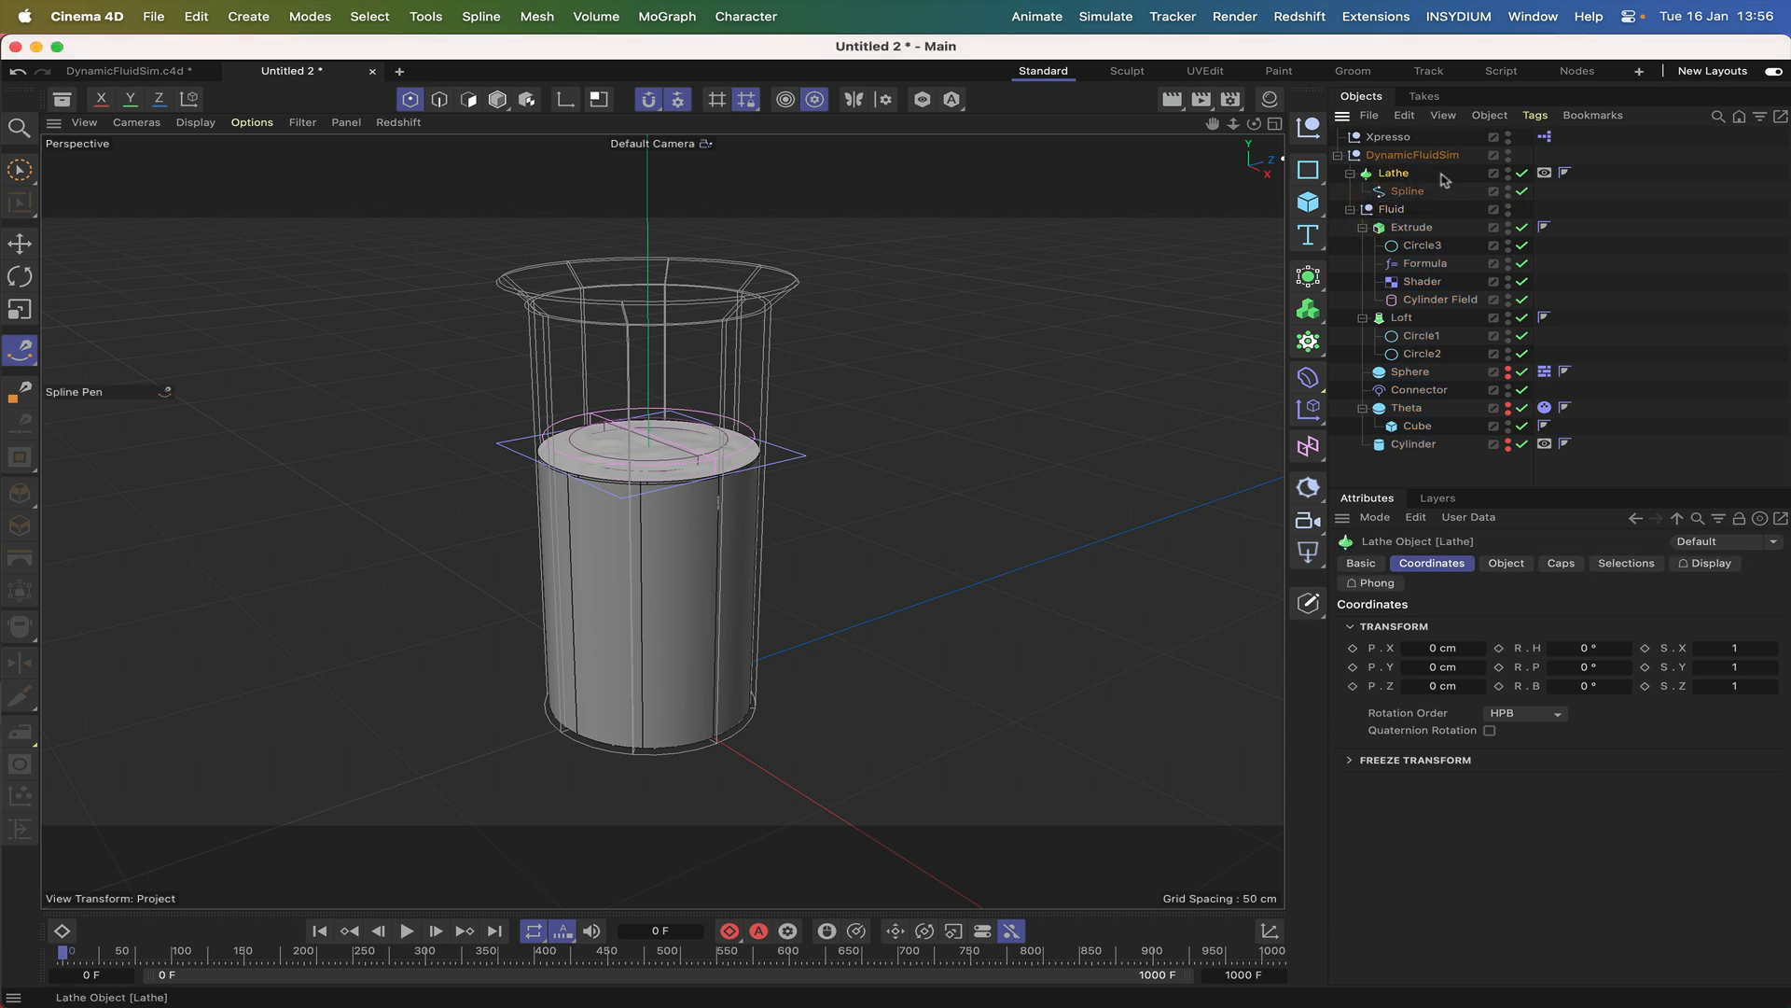
pyautogui.hotkey('alt', 'g')
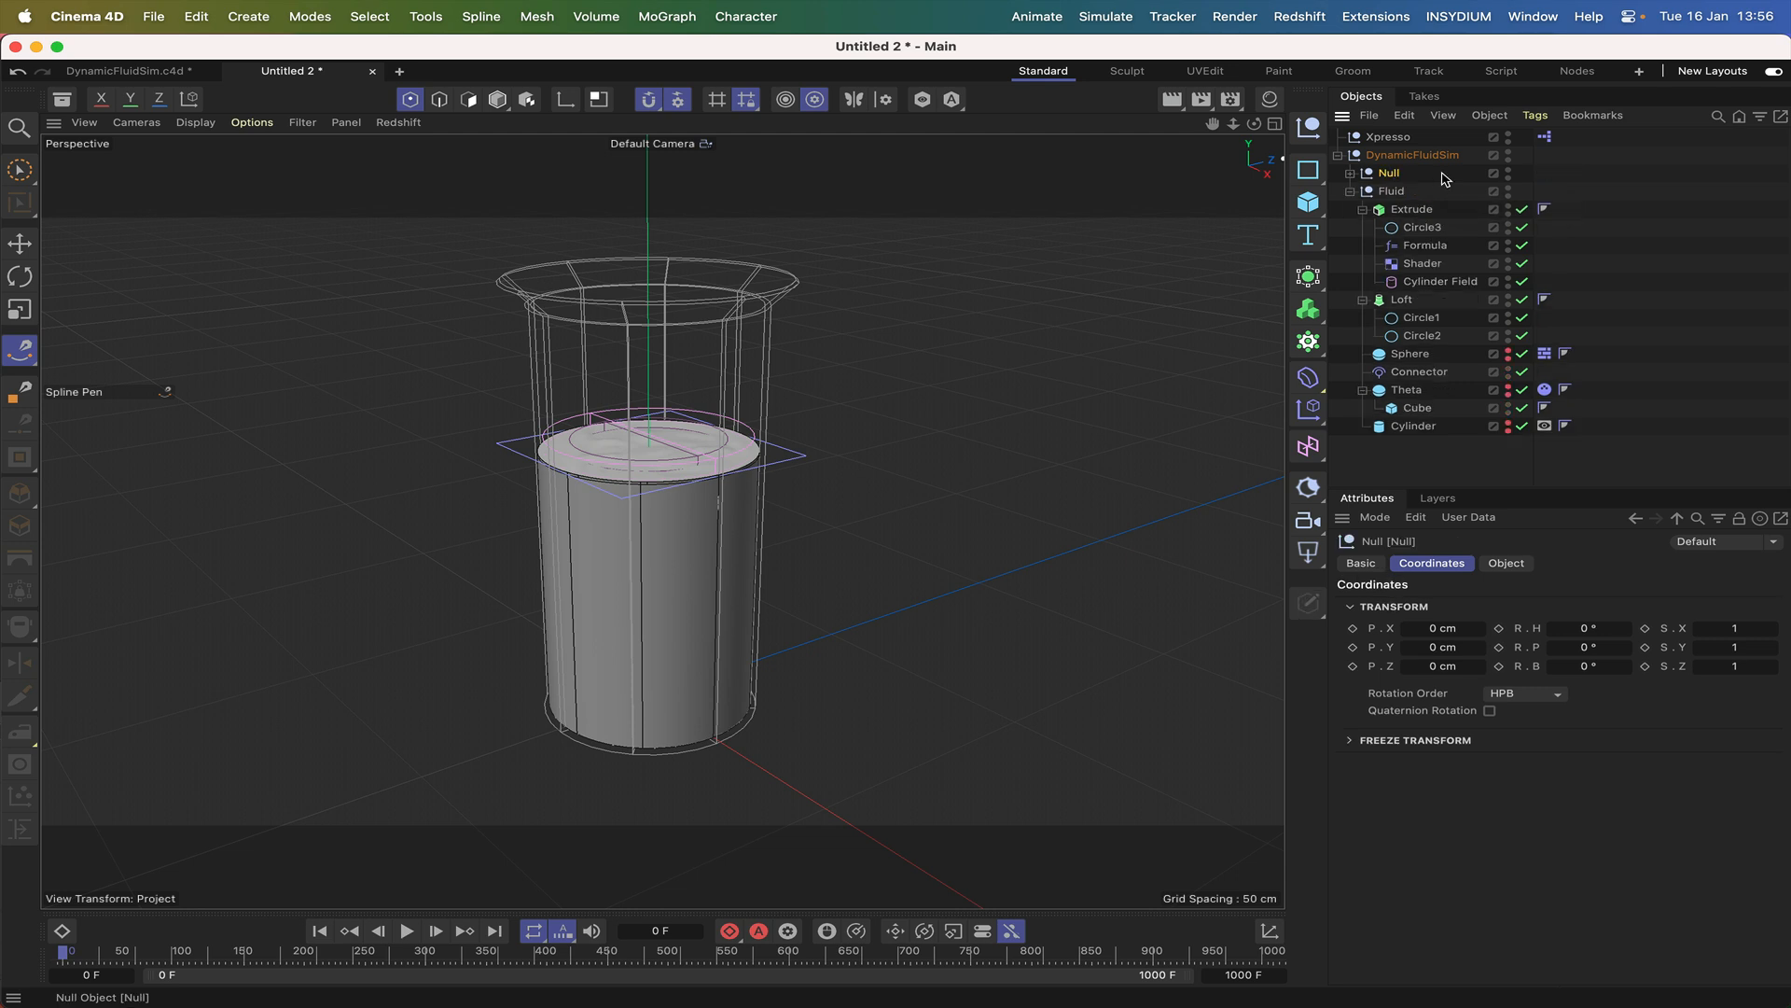
pyautogui.doubleClick(1390, 175)
pyautogui.write('Beaker')
pyautogui.press('Return')
pyautogui.click(1350, 173)
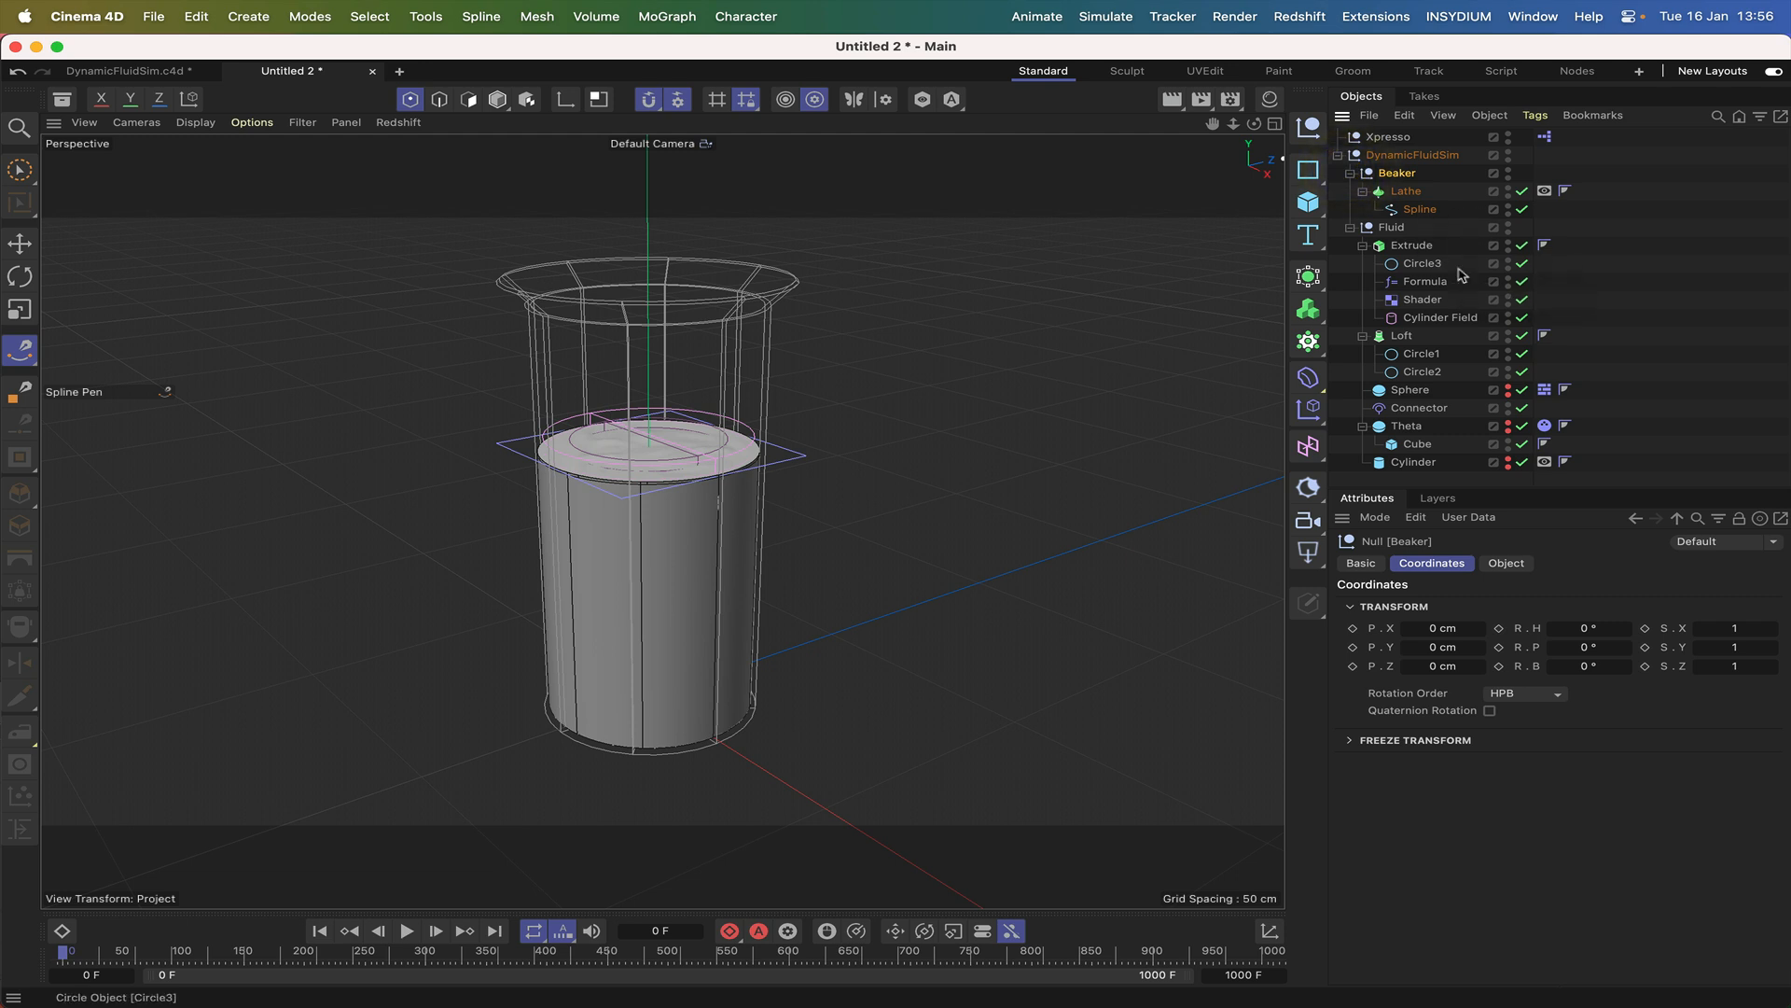
# Play the animation and move the DynamicFluidSim null to about X 5.1 cm to test the fluid's motion.
pyautogui.click(1414, 158)
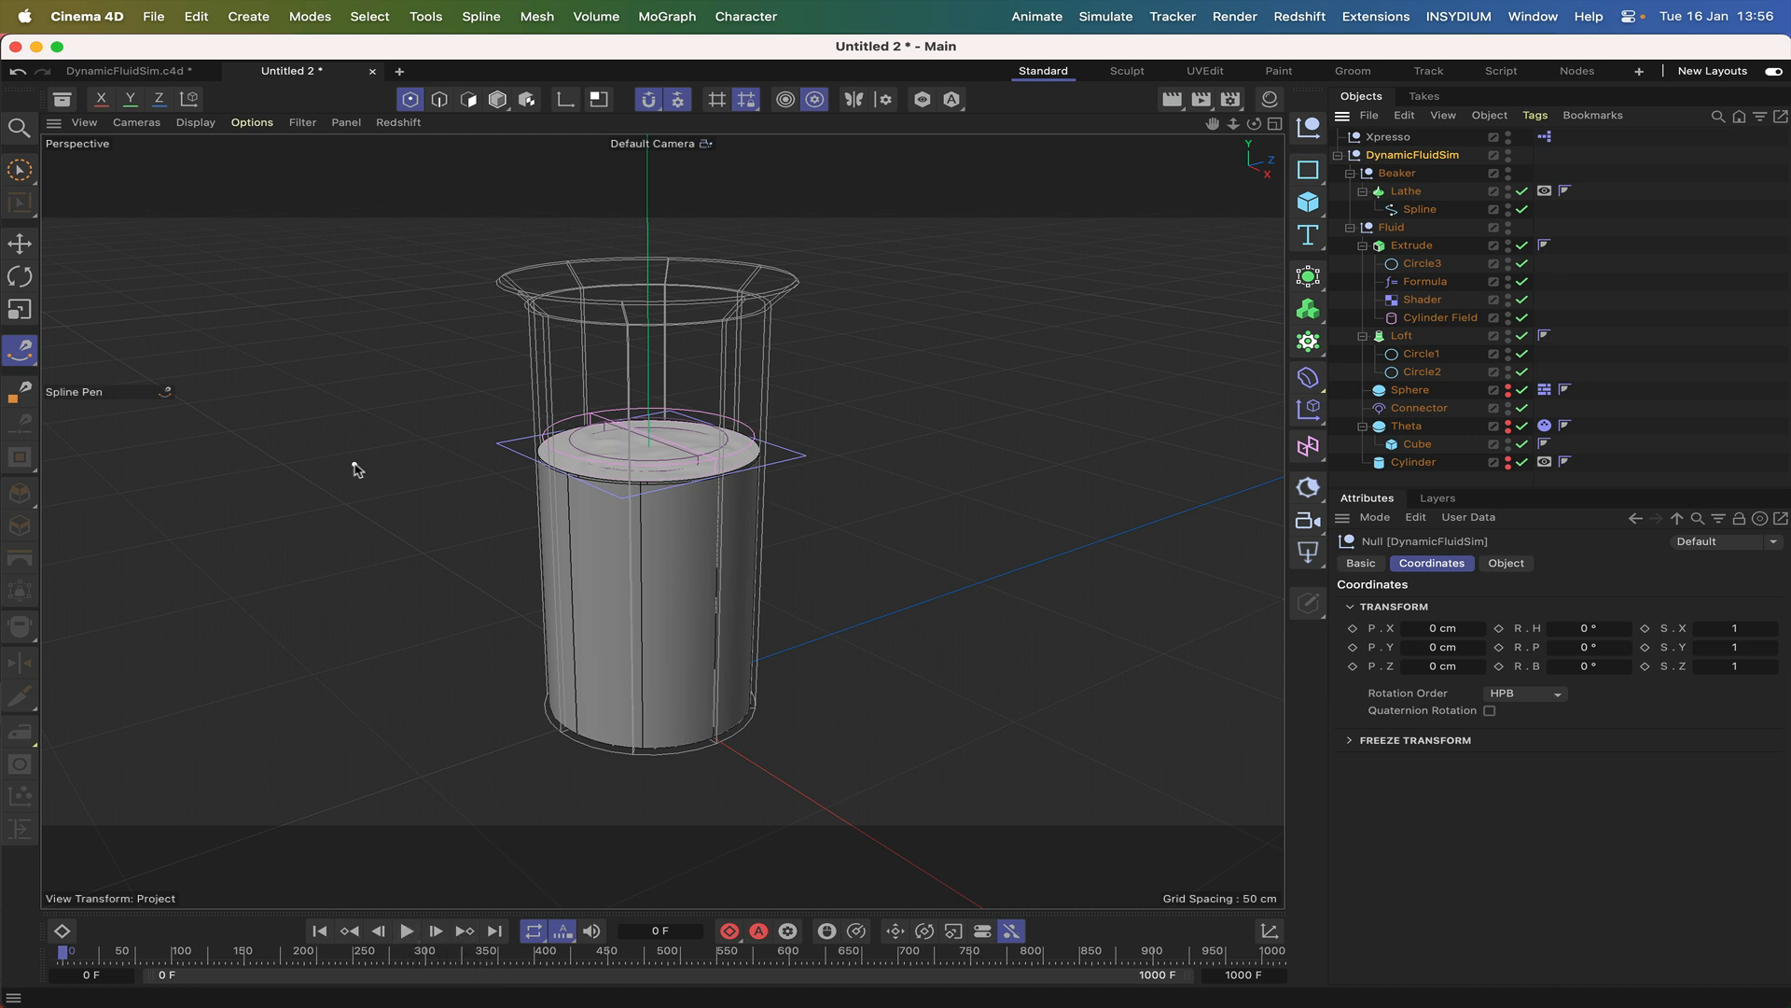
pyautogui.click(20, 242)
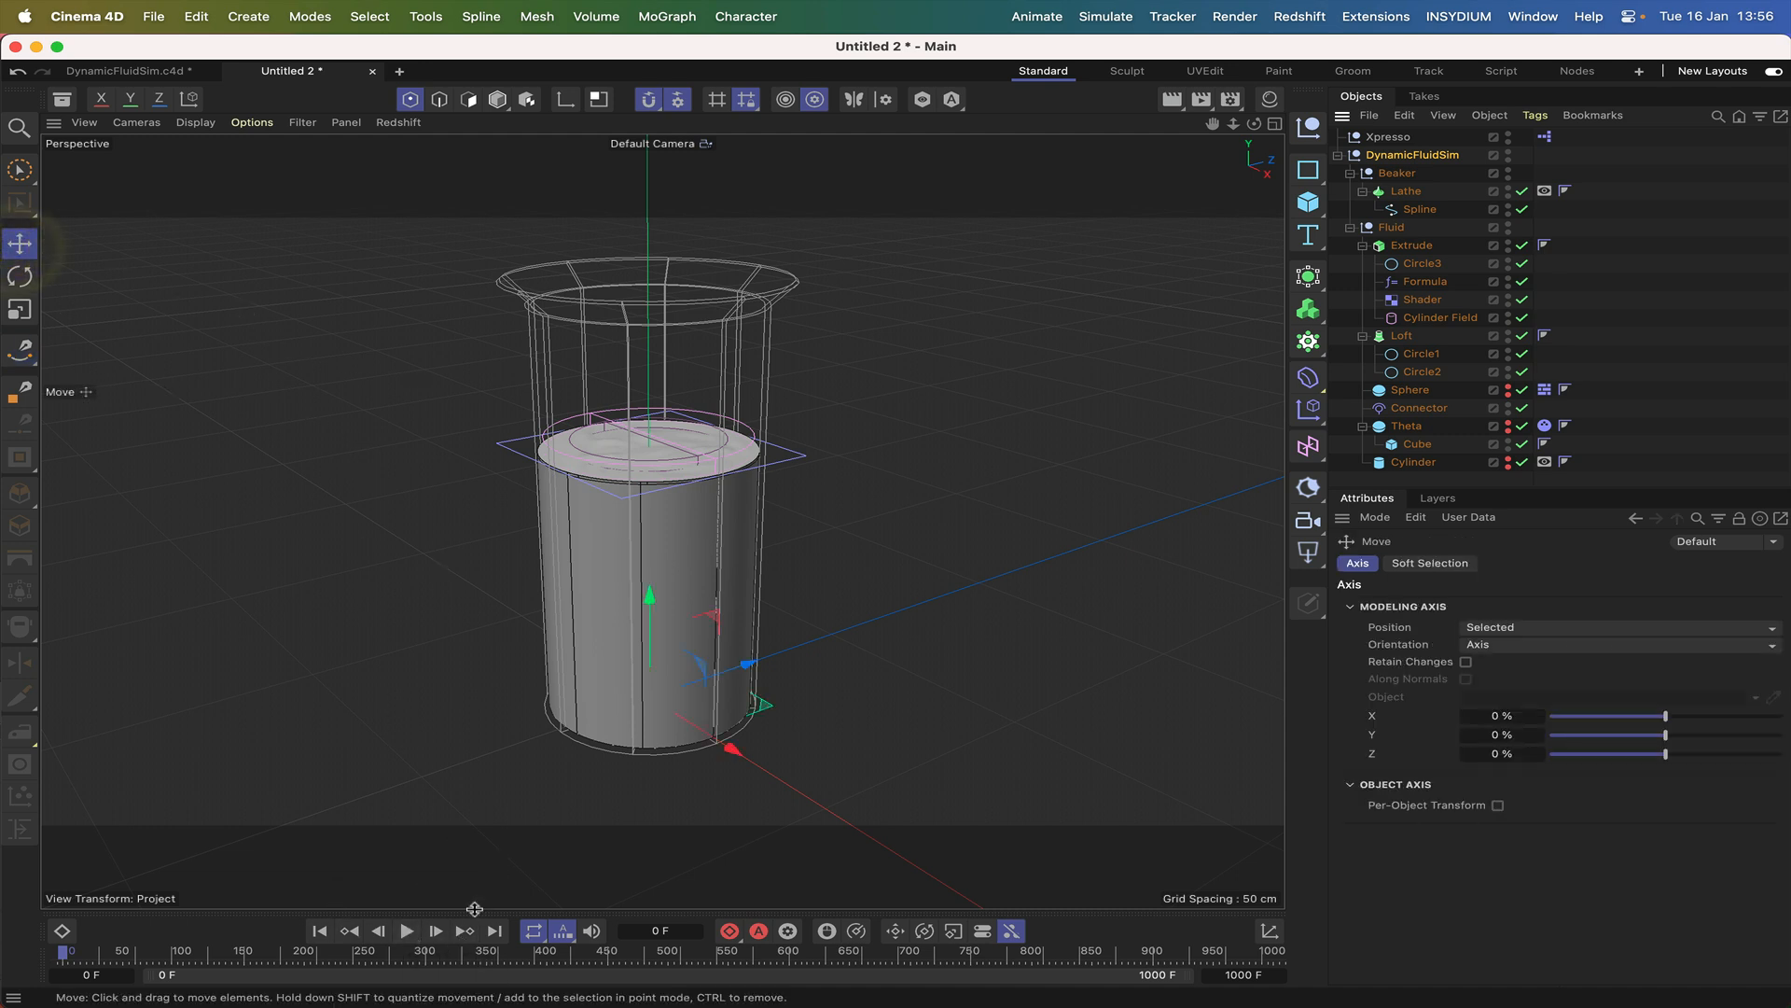
pyautogui.click(408, 931)
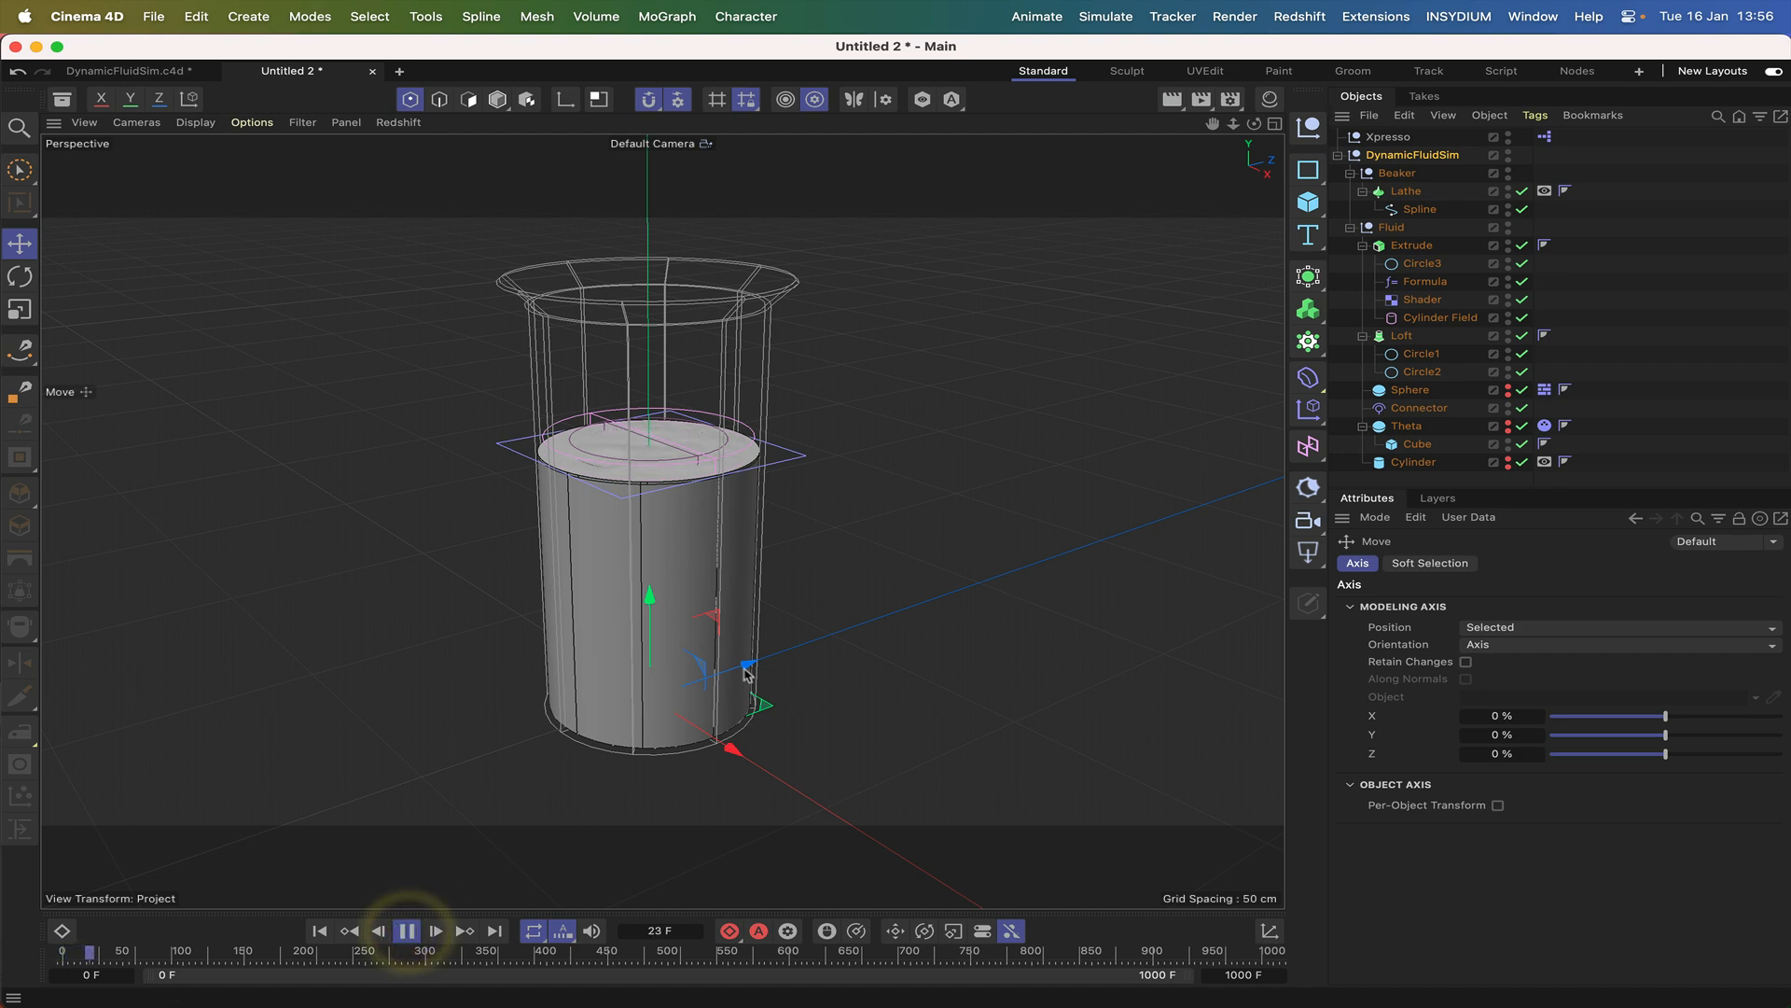
pyautogui.moveTo(745, 666)
pyautogui.mouseDown()
pyautogui.moveTo(769, 660)
pyautogui.moveTo(747, 671)
pyautogui.mouseUp()
pyautogui.moveTo(740, 739); pyautogui.dragTo(741, 758)
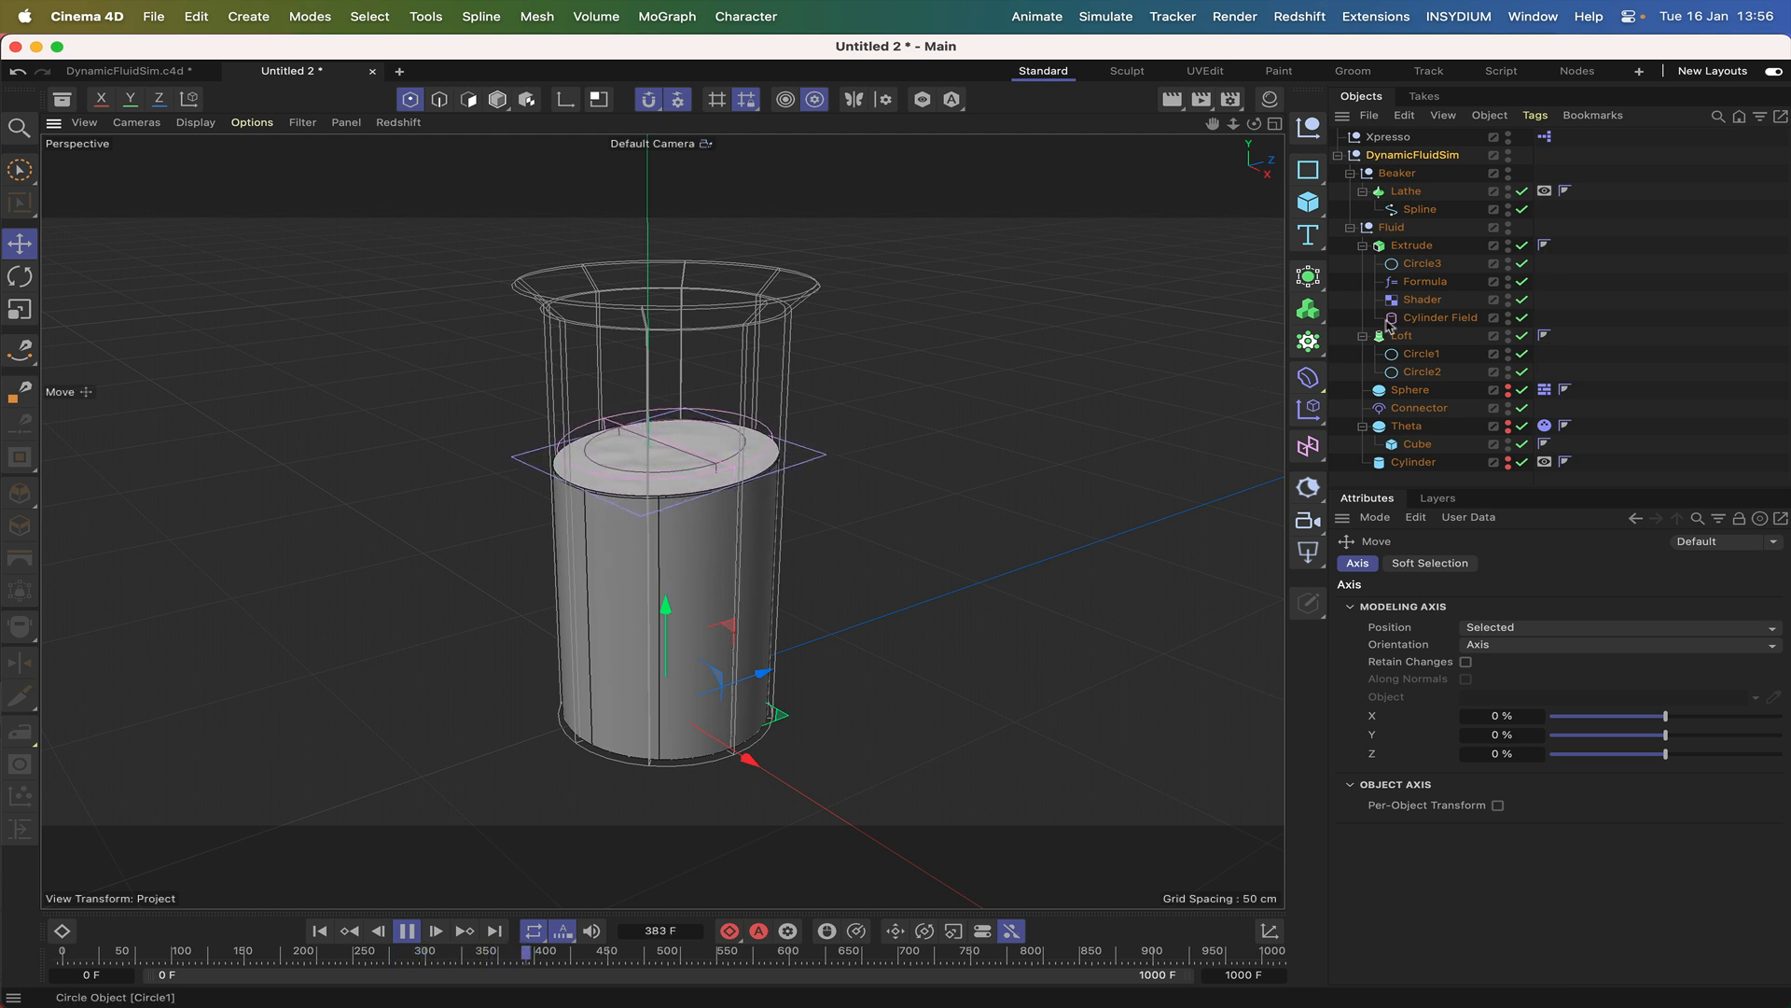
# Disable the Shader and Formula deformers to check the fluid surface without ripples, and stop playback.
pyautogui.click(1525, 297)
pyautogui.click(1522, 281)
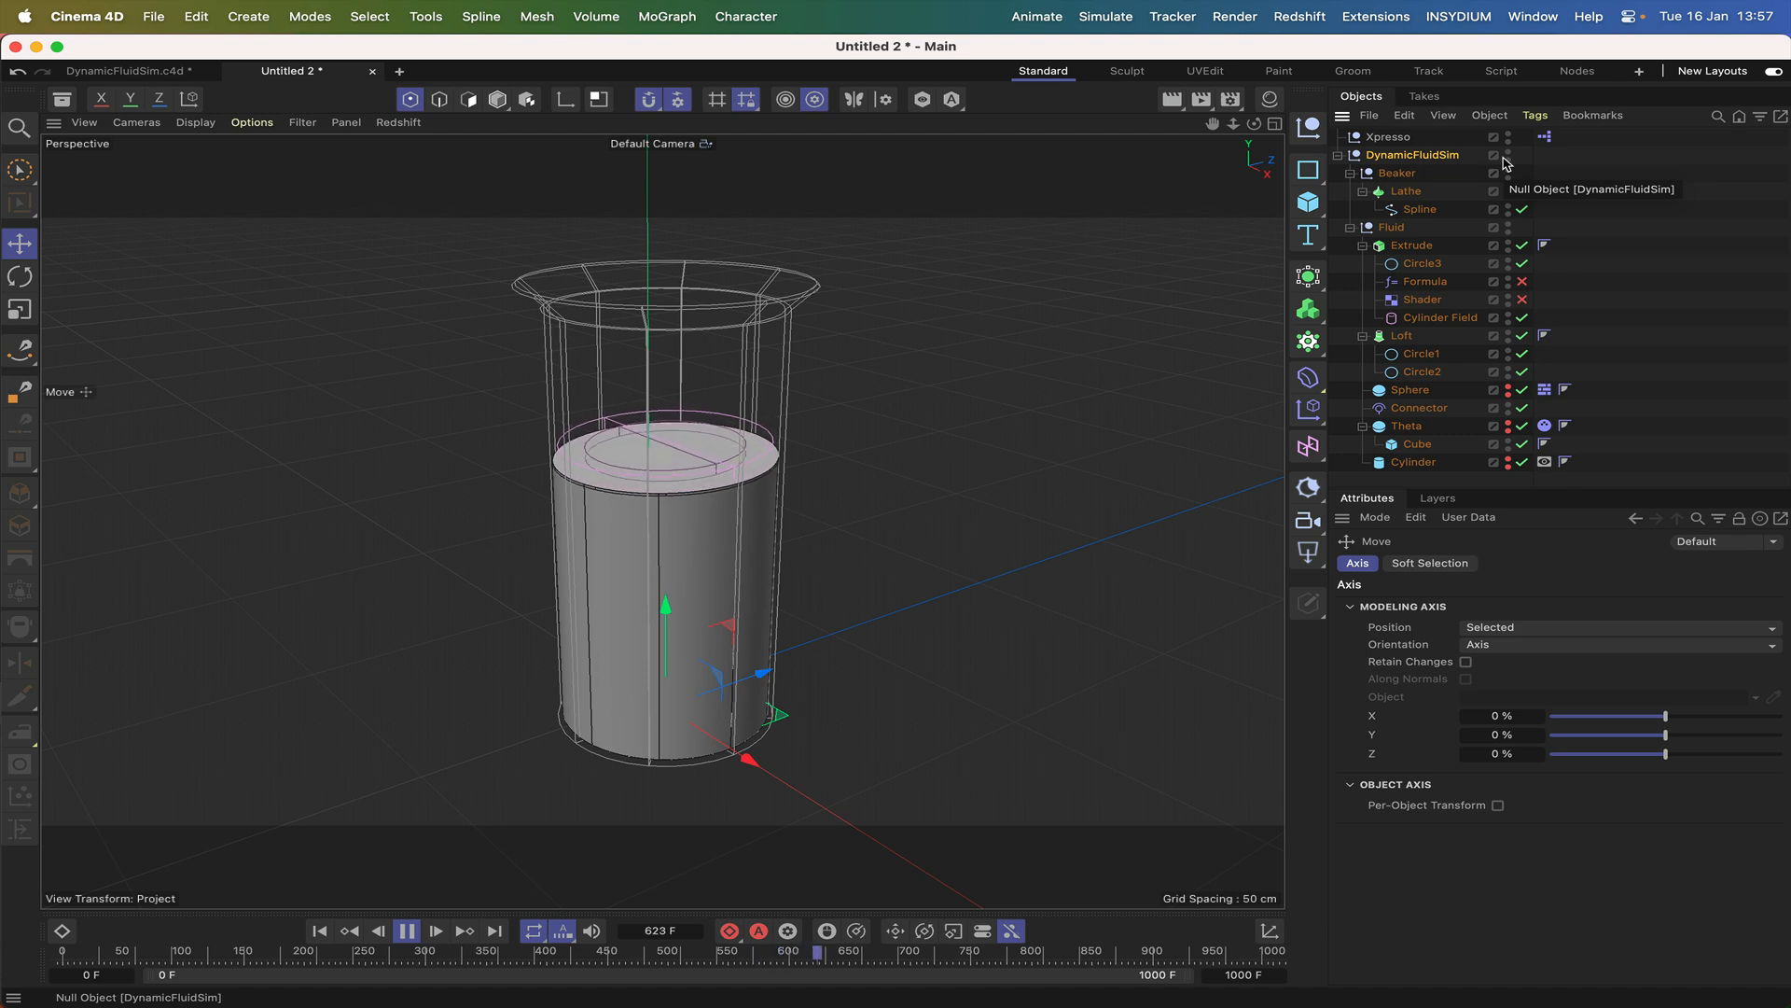
pyautogui.moveTo(1255, 123); pyautogui.dragTo(1254, 129)
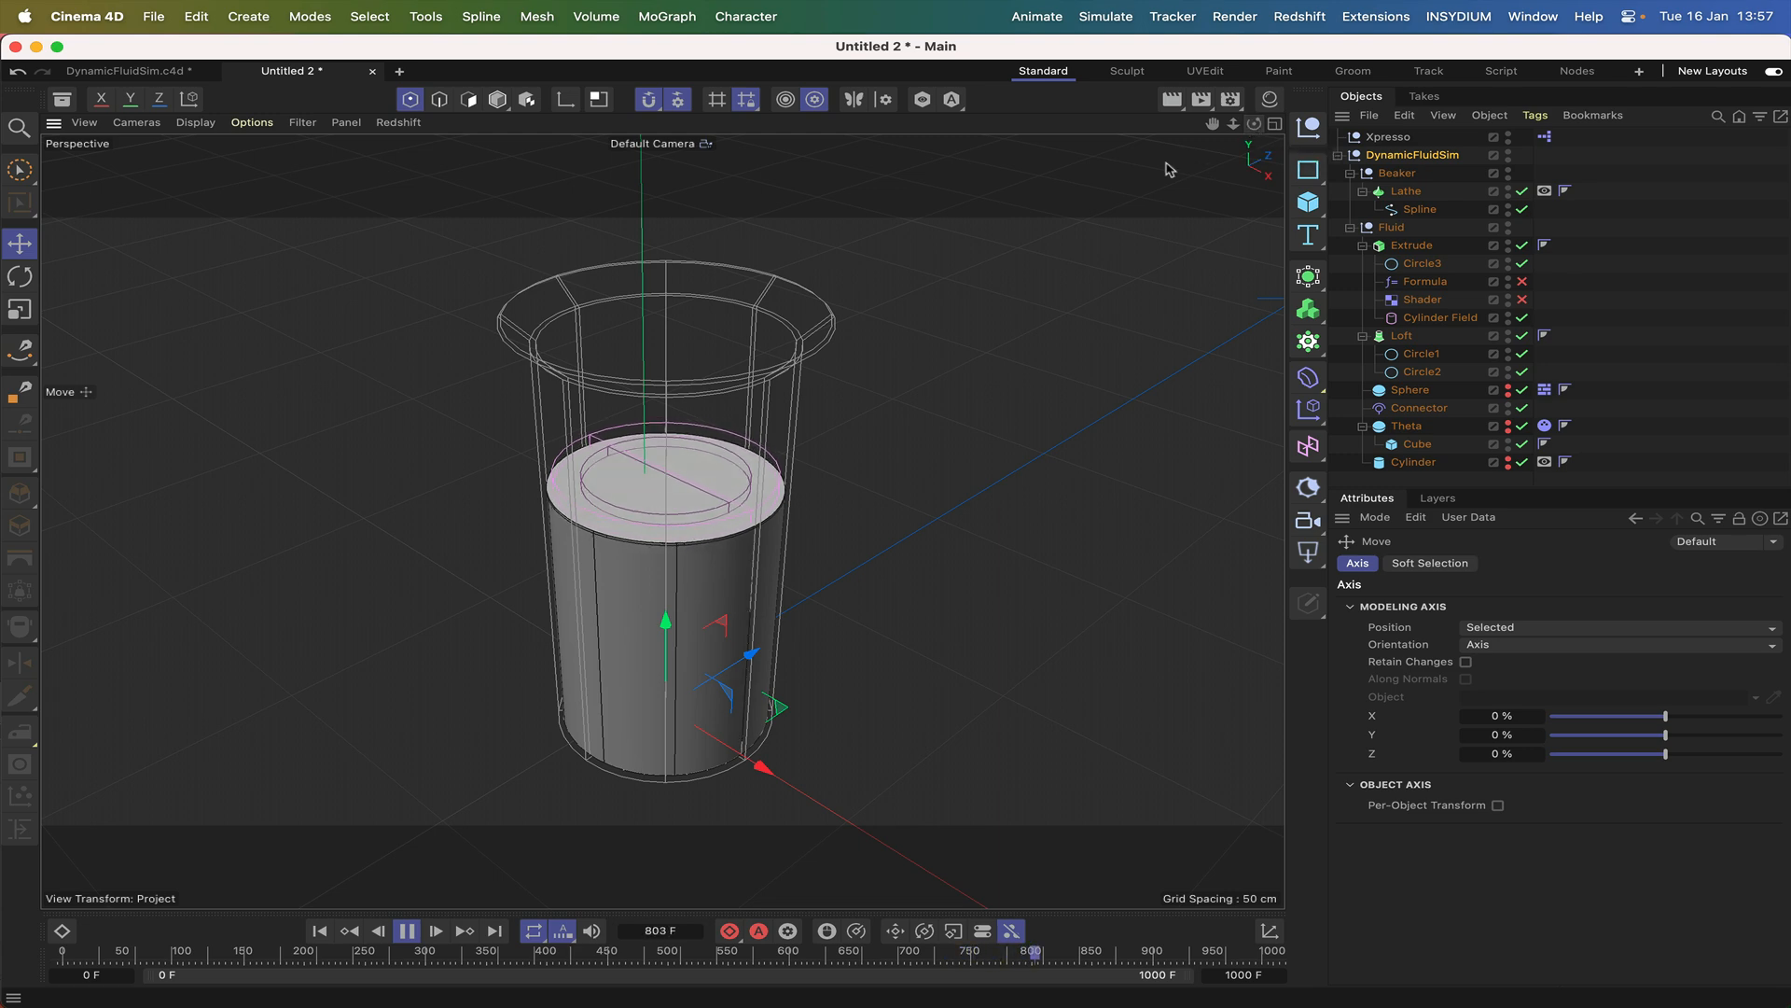
pyautogui.click(405, 931)
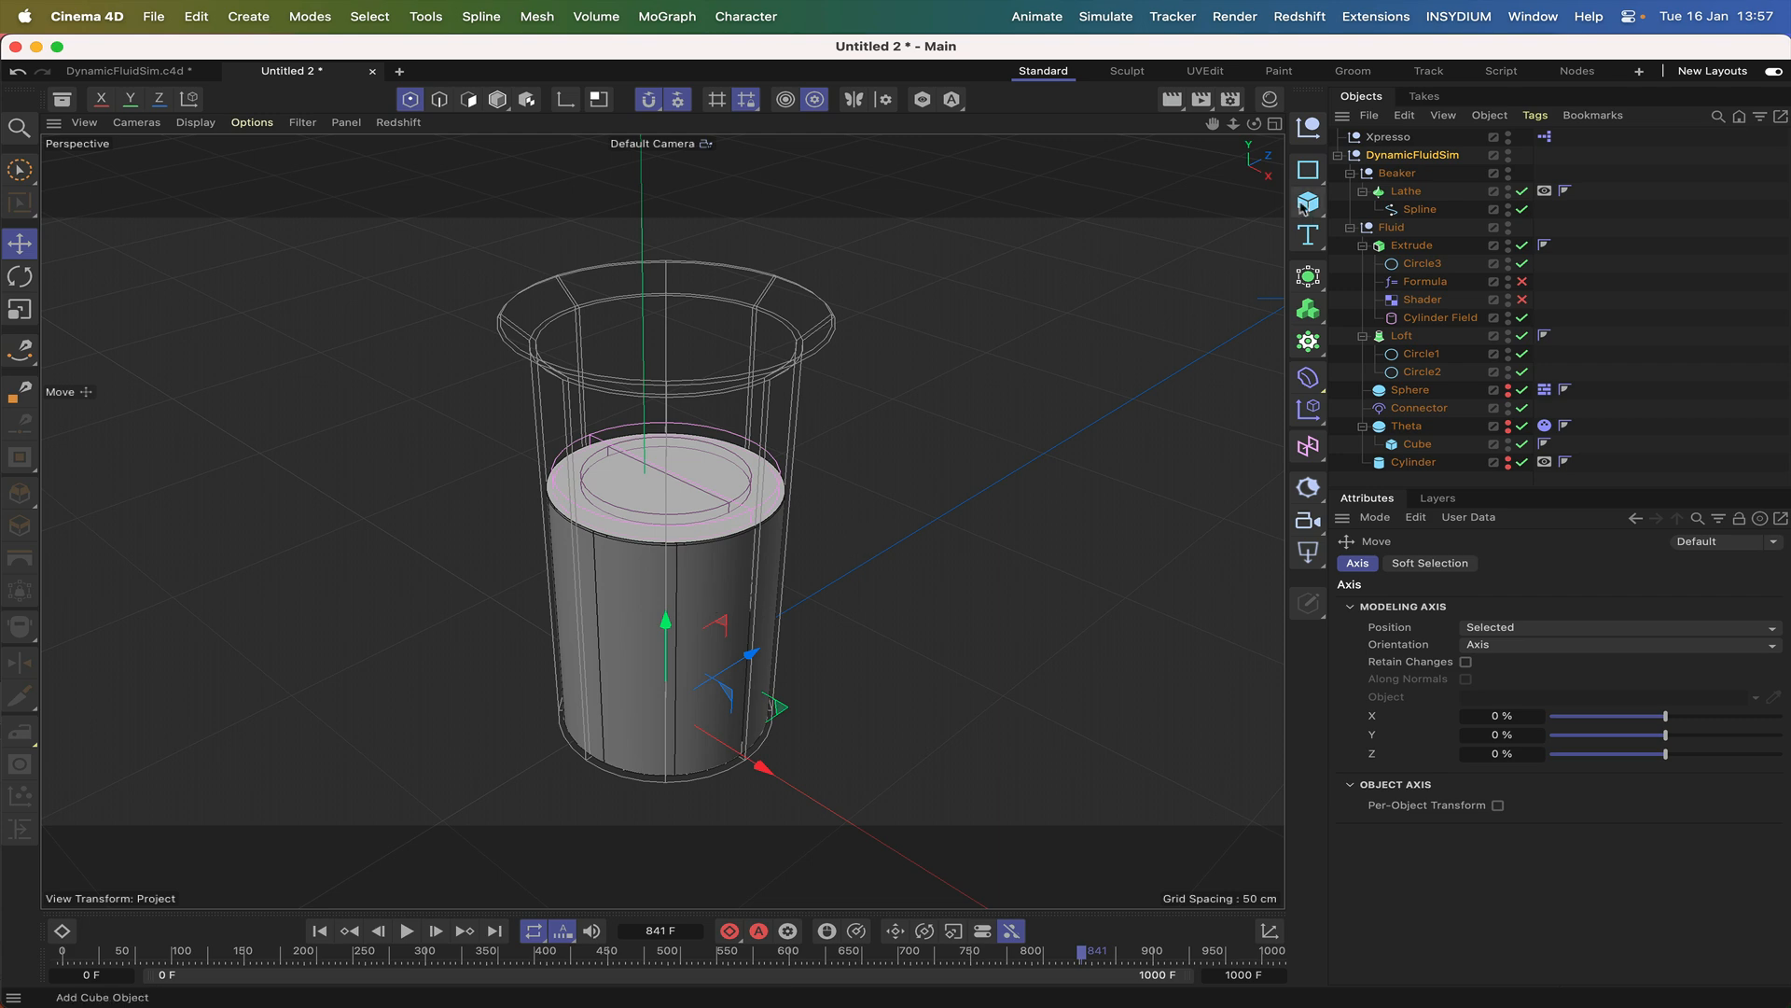
# Examine how the XPresso graph links Theta's rotation to the circles, deformers and Cylinder Field, comparing it with the Cylinder Field's coordinates.
pyautogui.doubleClick(1544, 137)
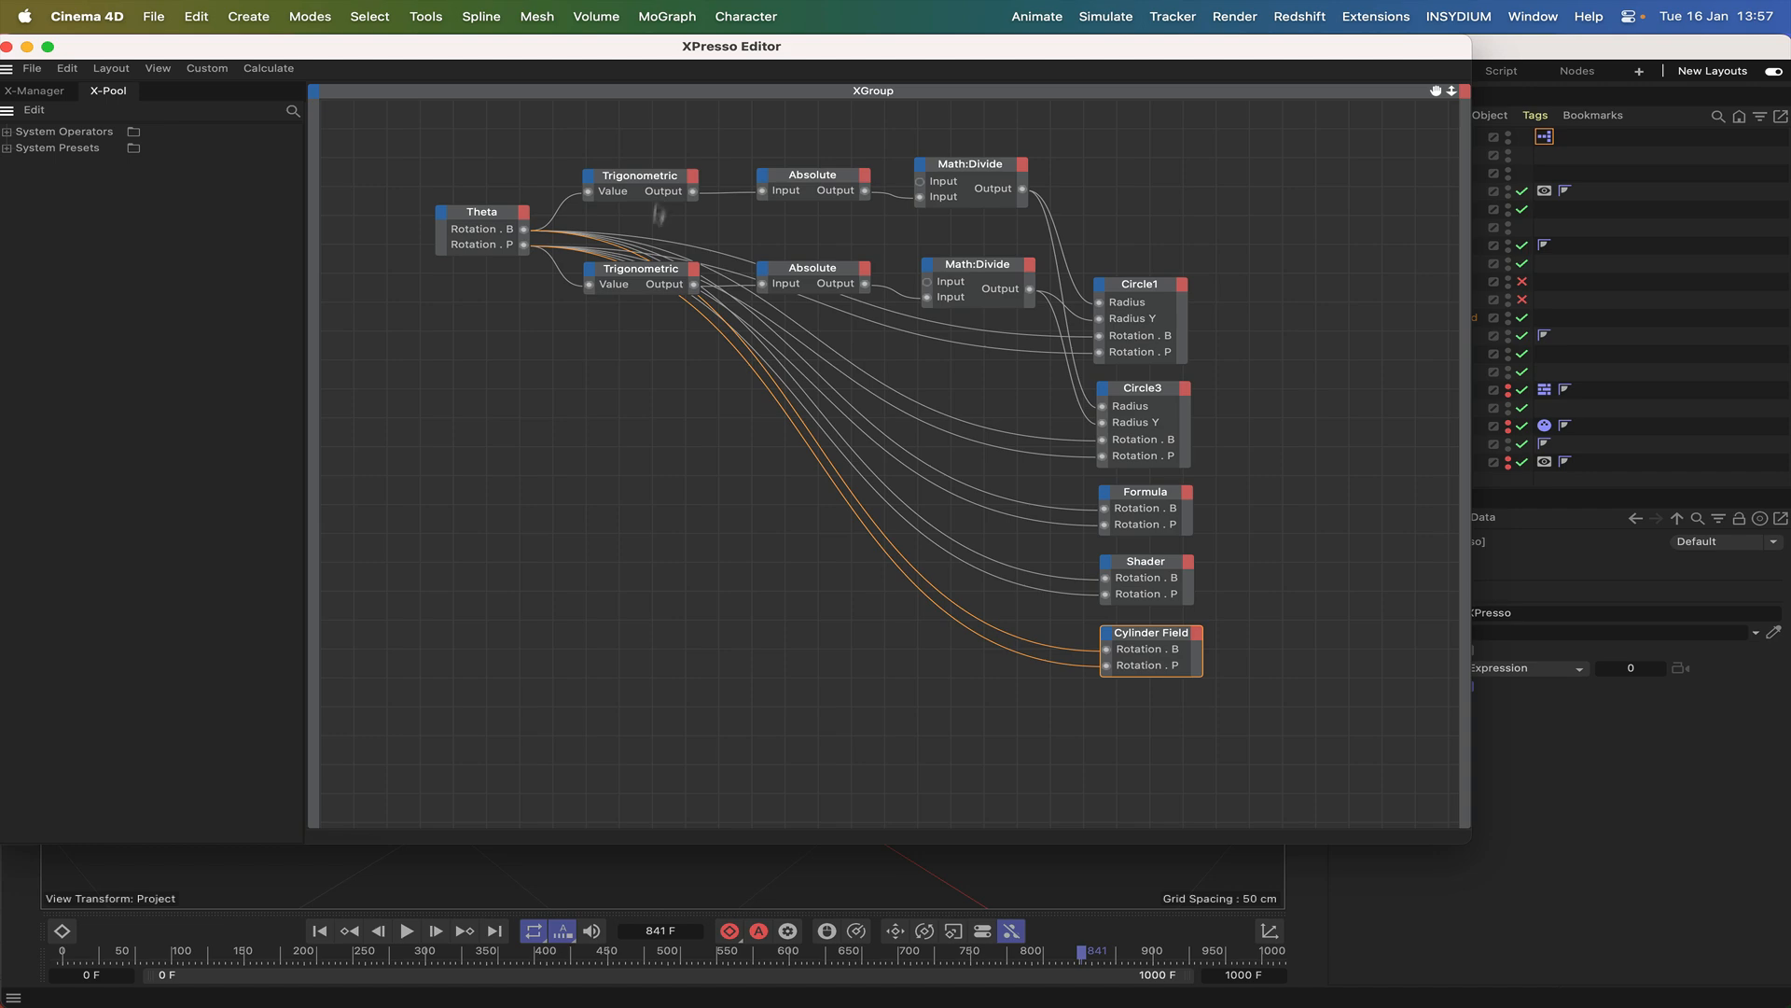
pyautogui.moveTo(928, 51); pyautogui.dragTo(774, 627)
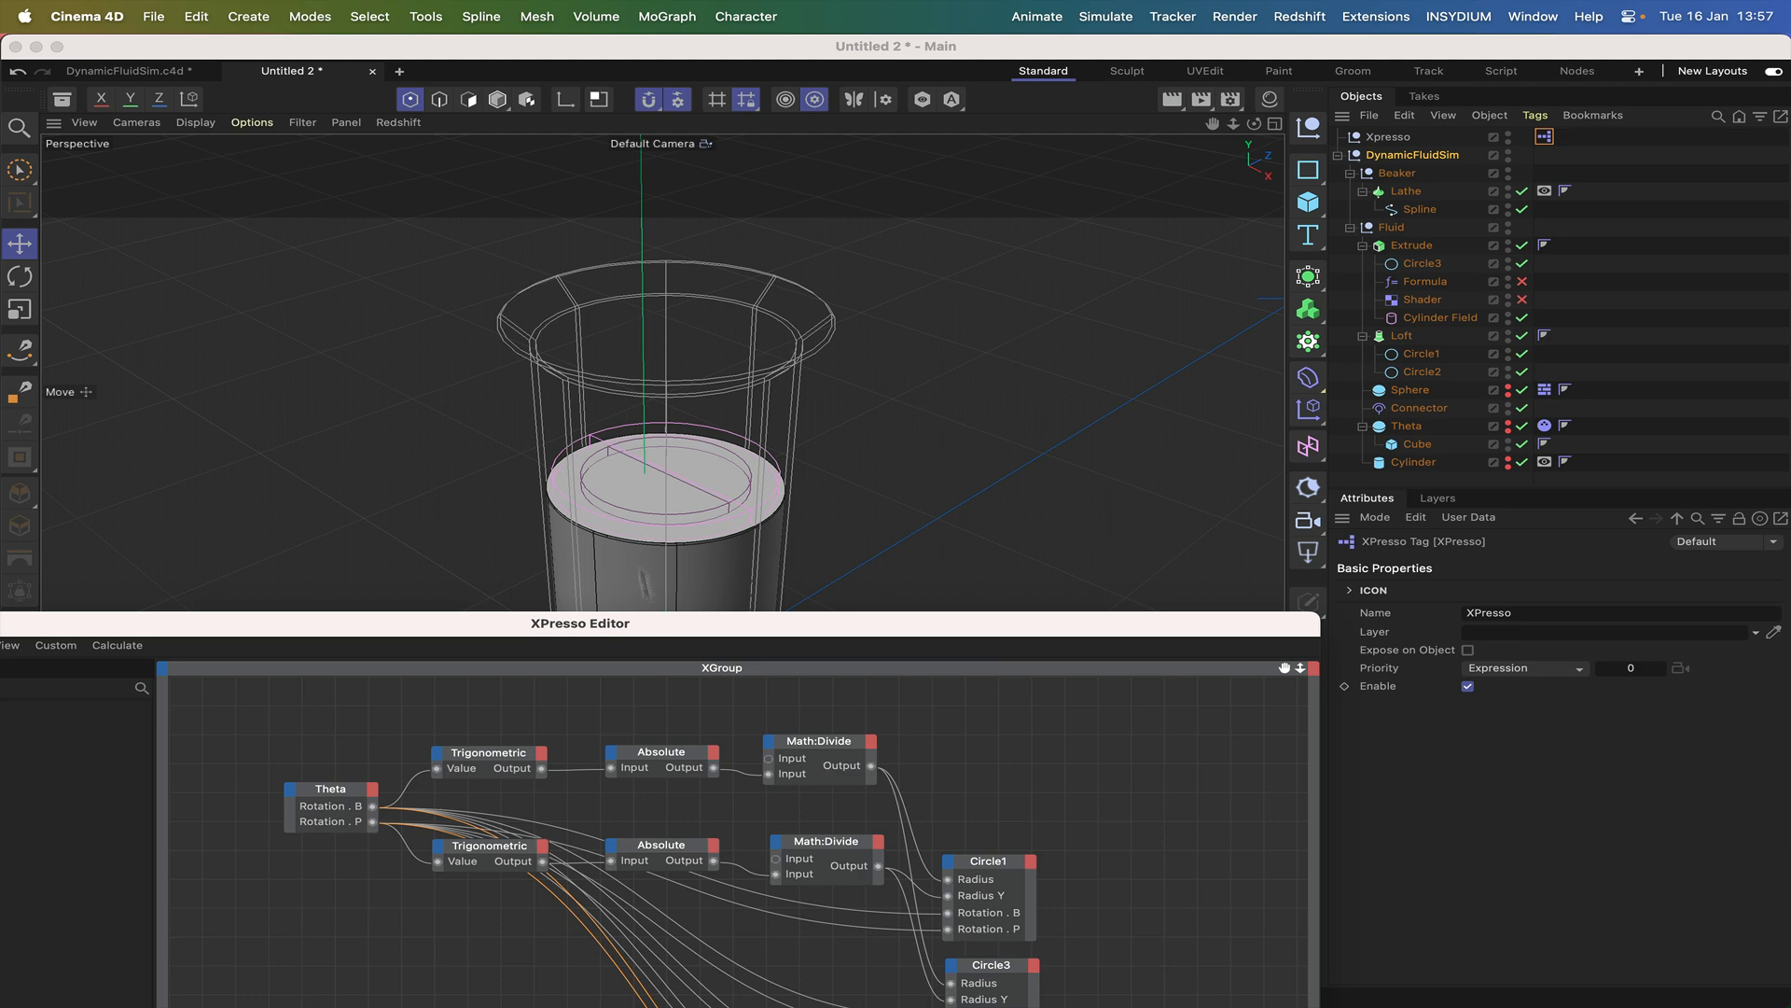
pyautogui.moveTo(723, 625); pyautogui.dragTo(737, 204)
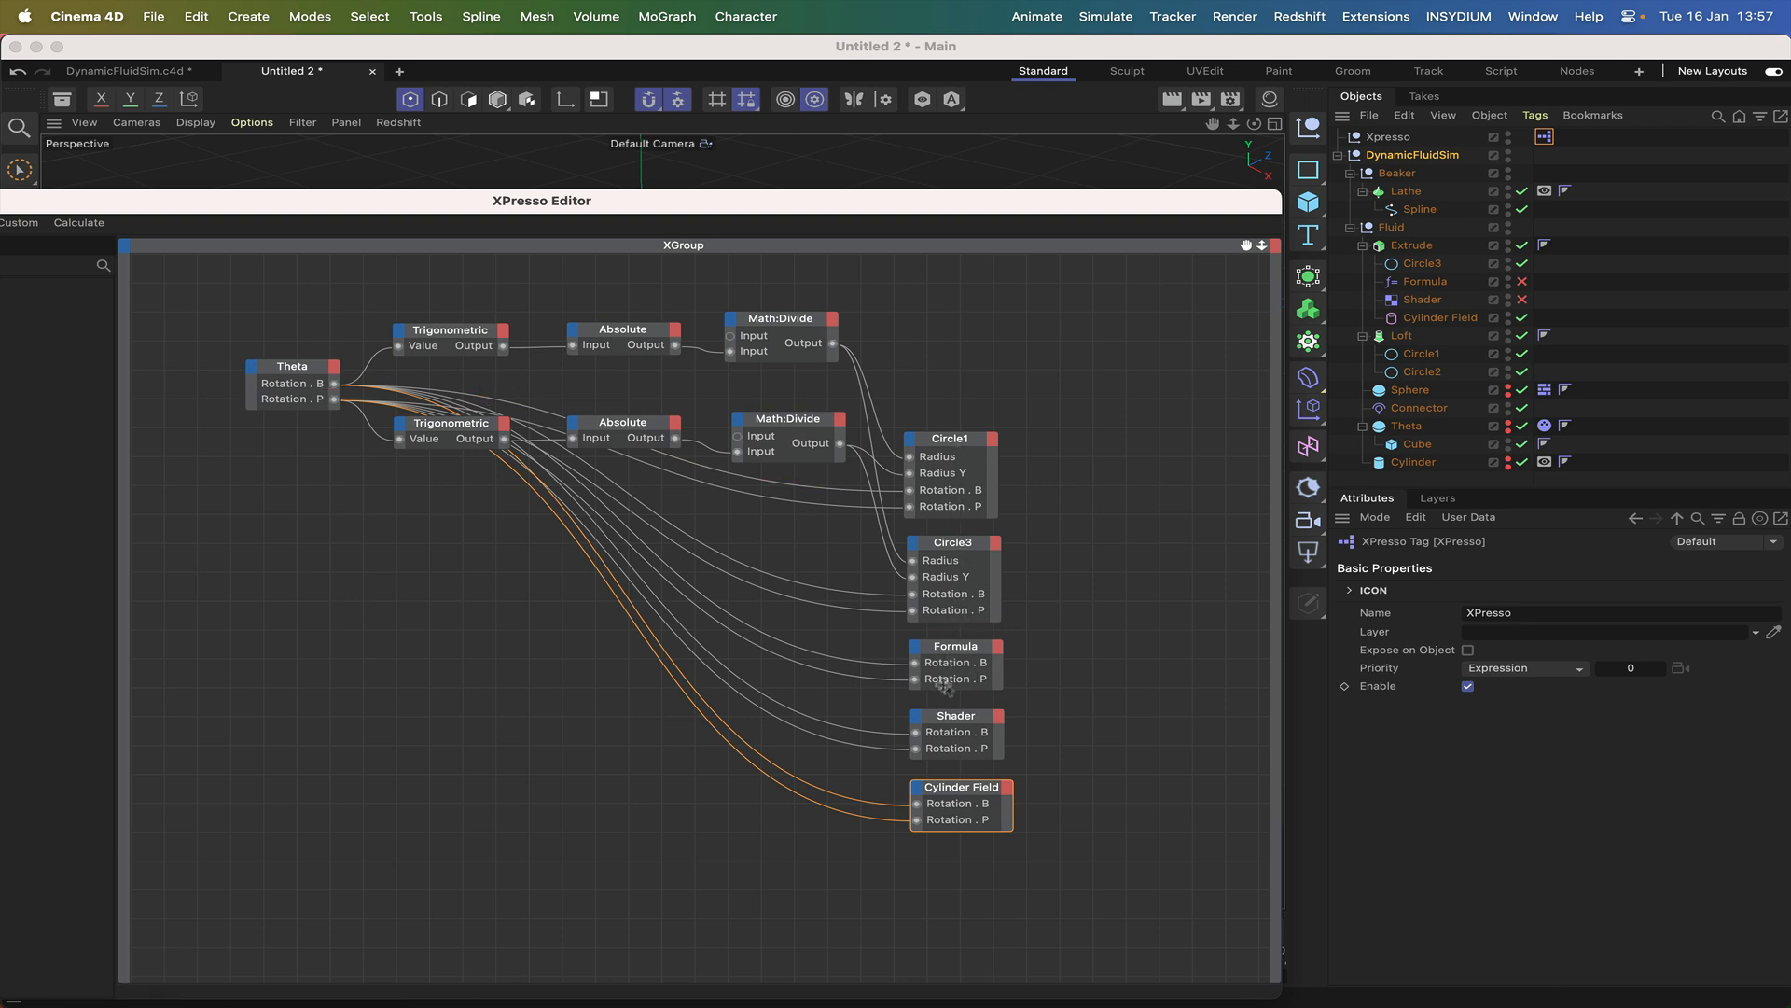
pyautogui.moveTo(1168, 201); pyautogui.dragTo(1183, 575)
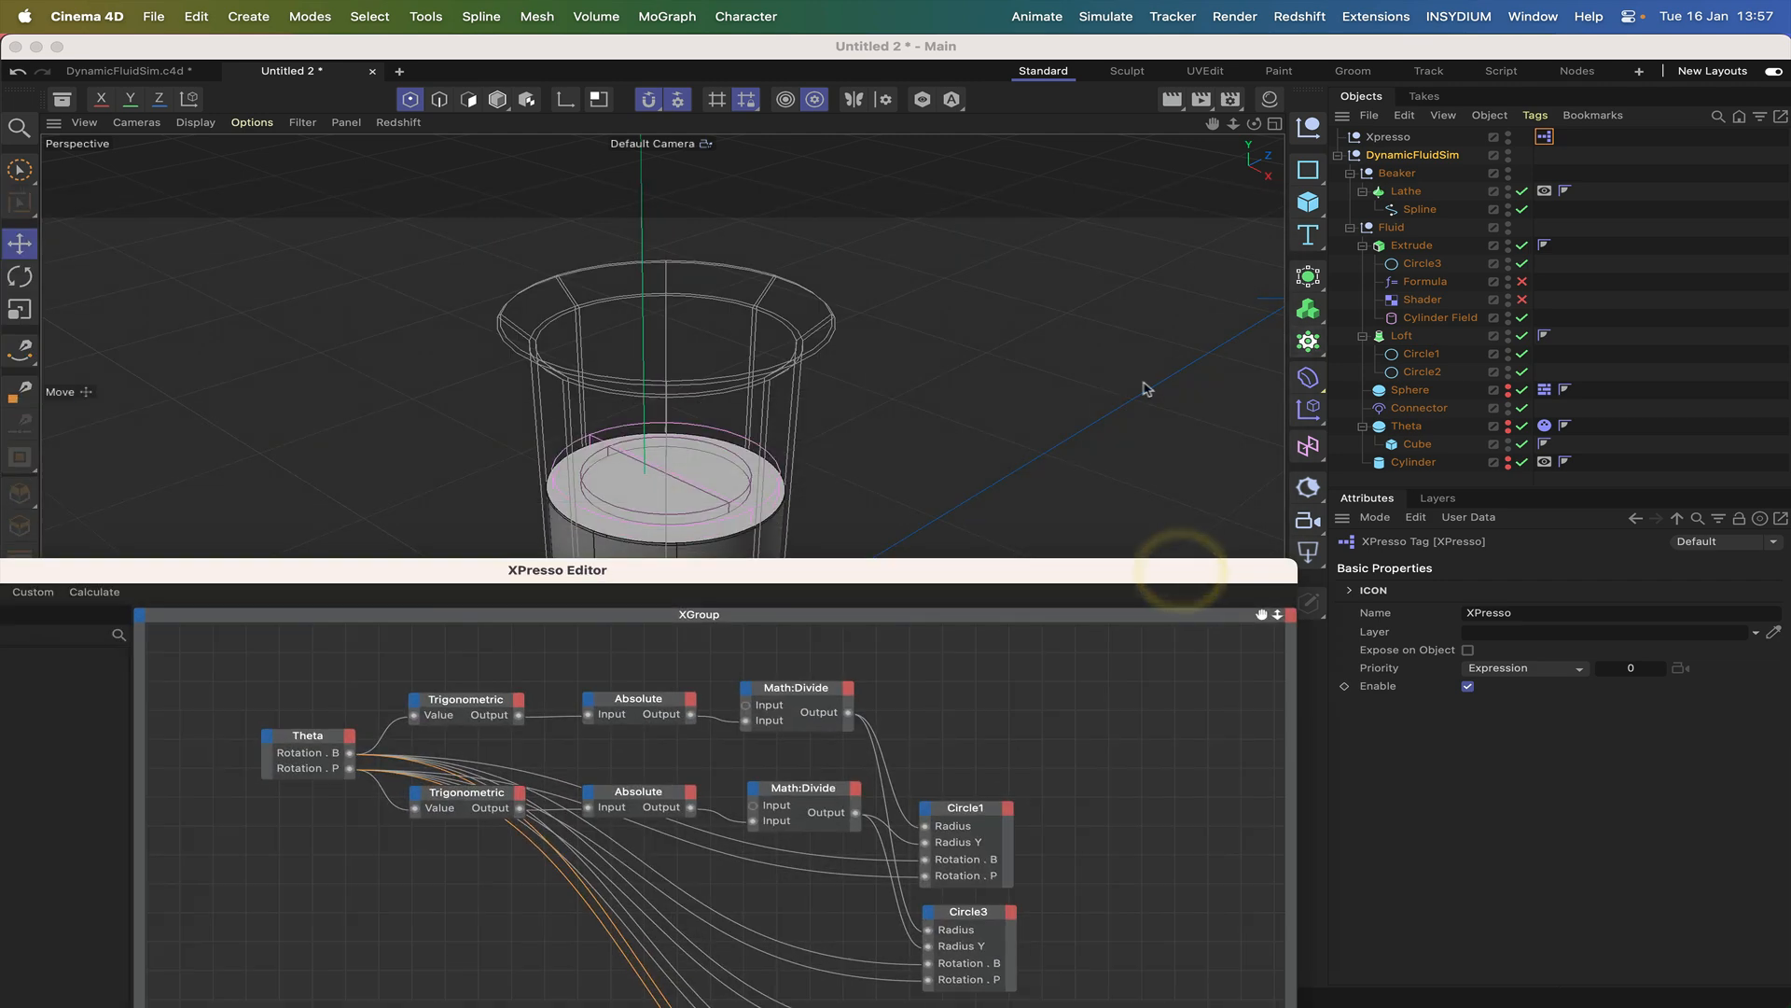
pyautogui.click(1406, 320)
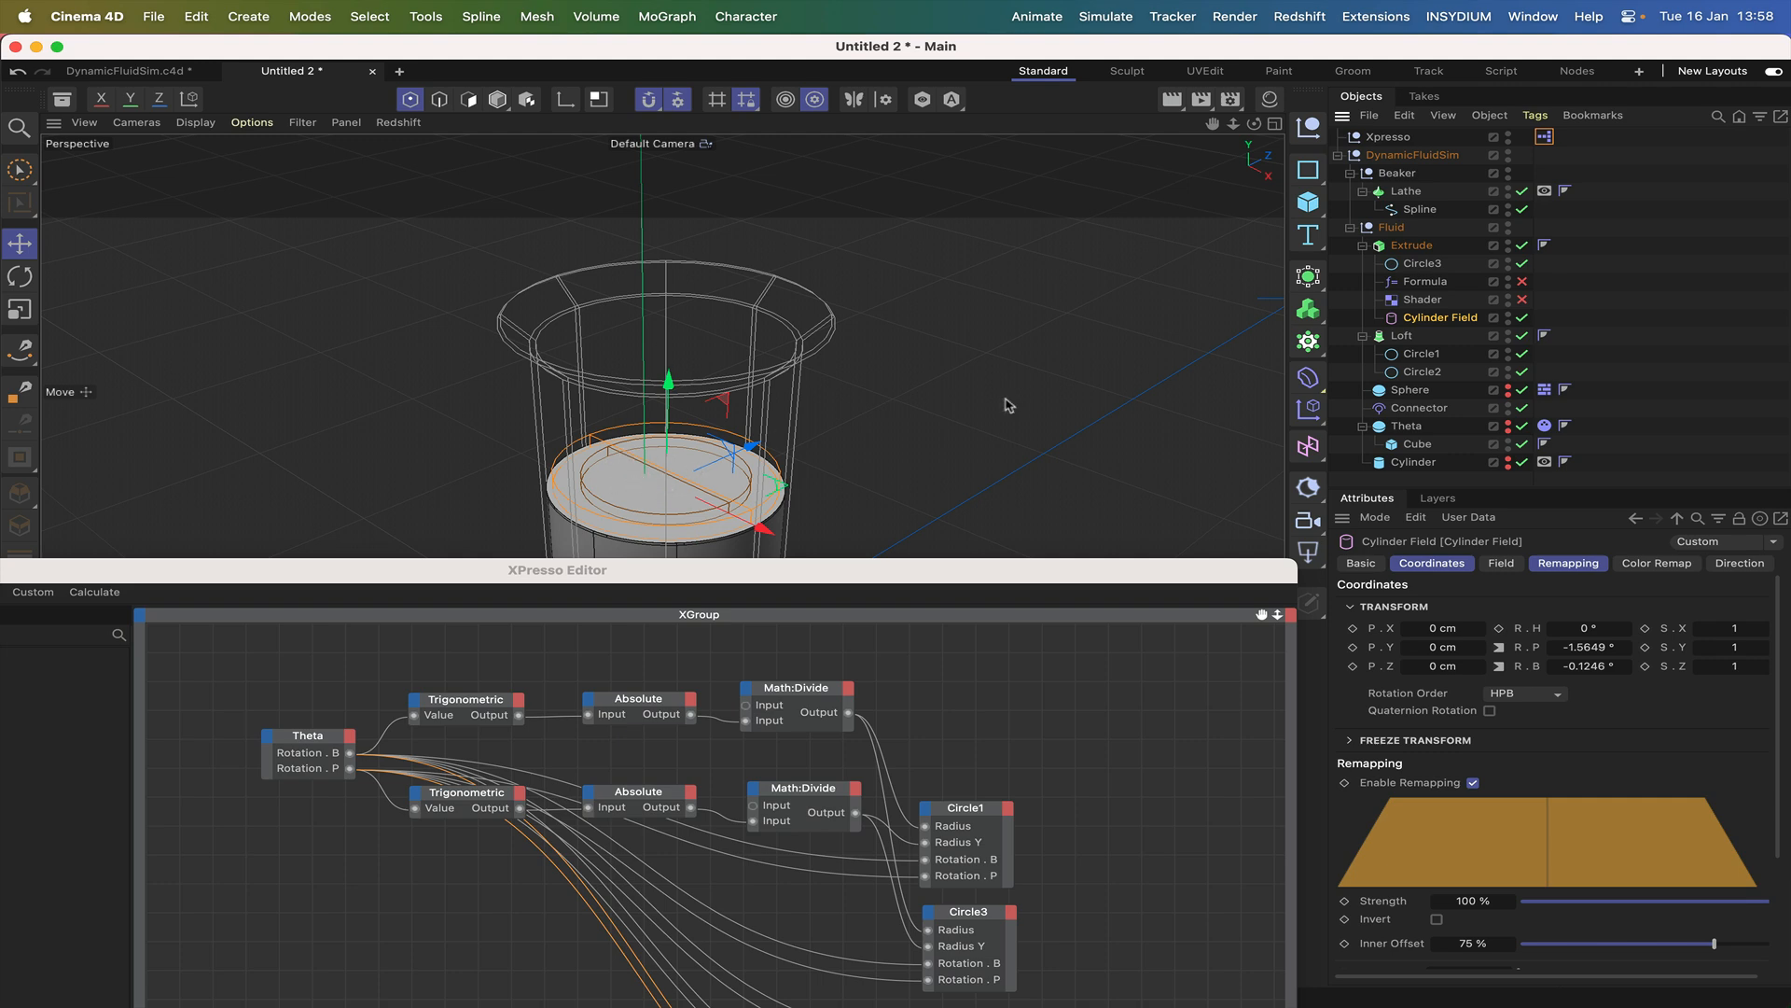
pyautogui.moveTo(658, 580); pyautogui.dragTo(698, 511)
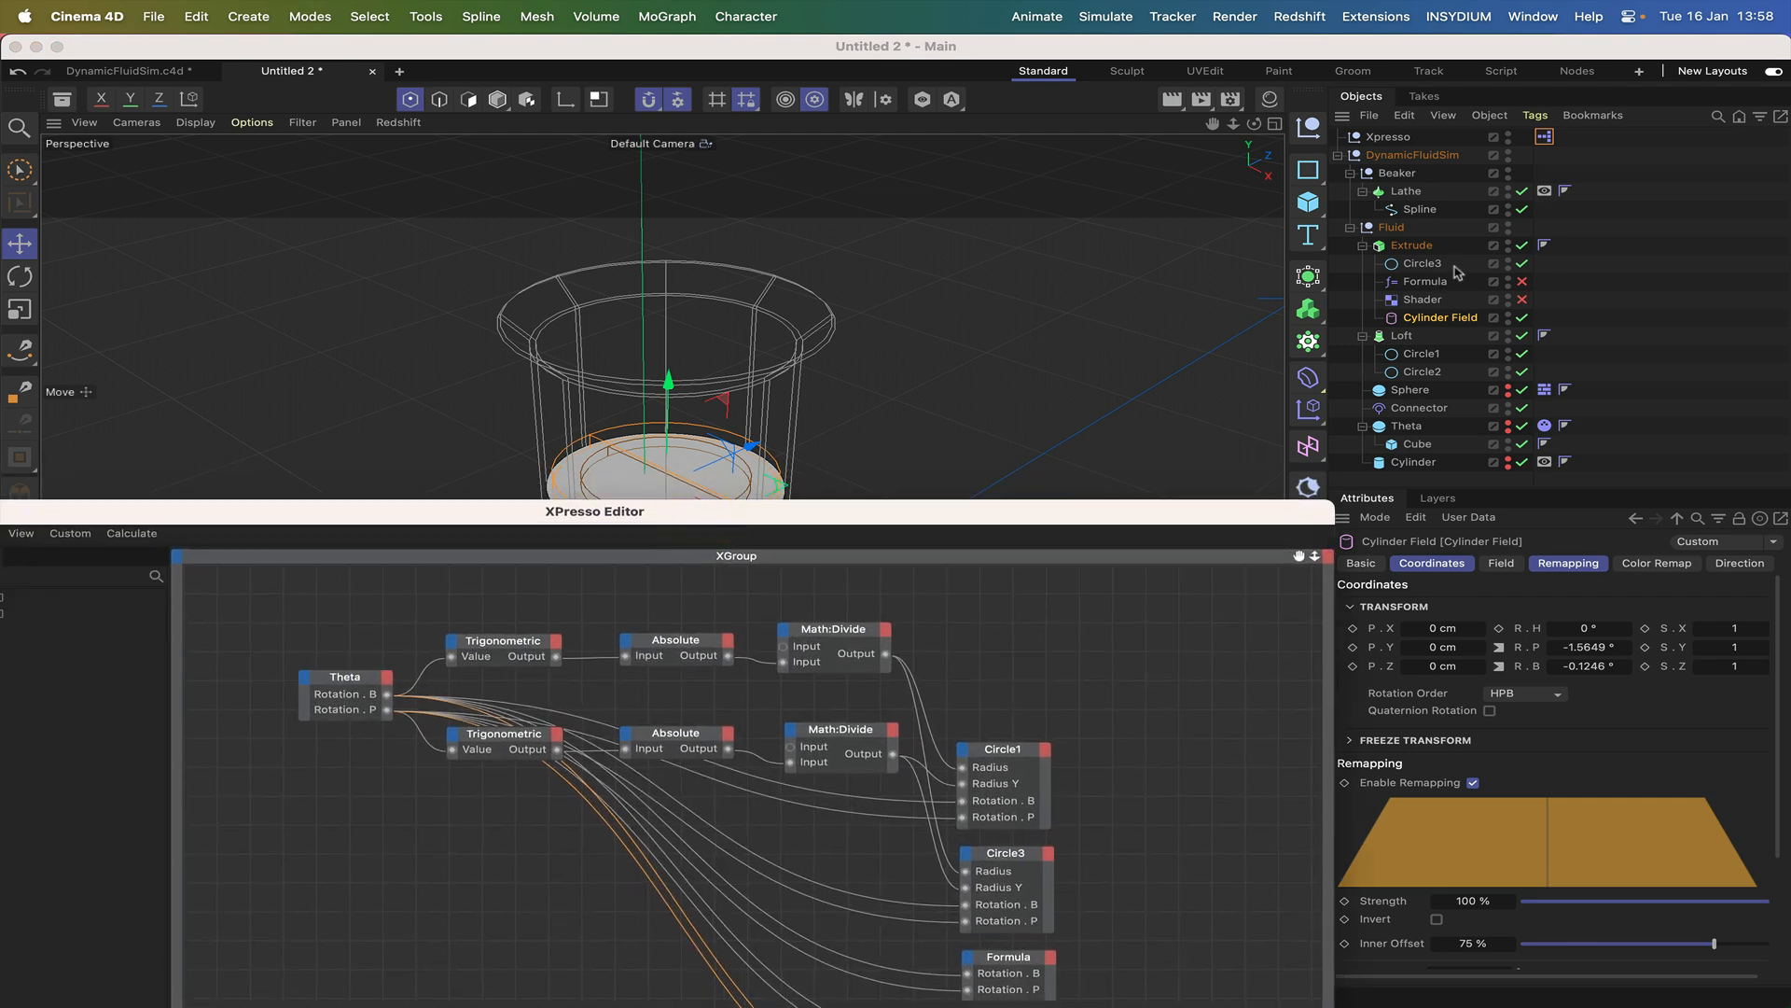
pyautogui.moveTo(762, 511); pyautogui.dragTo(756, 628)
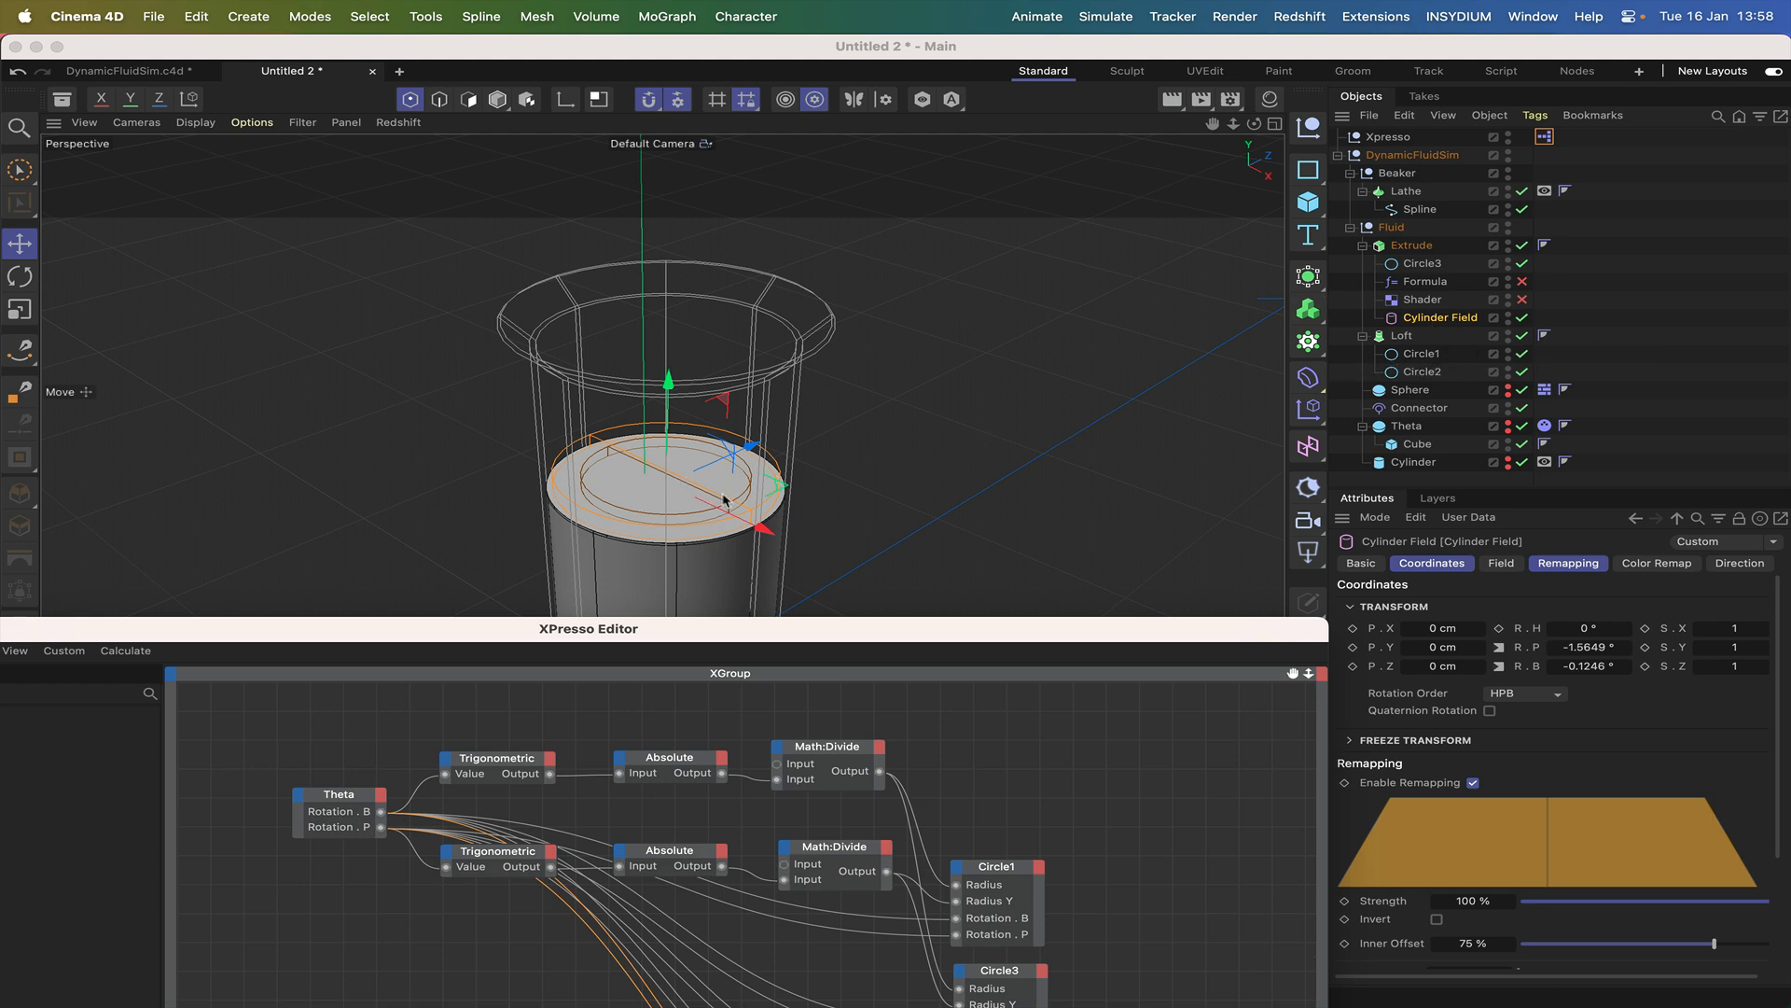
pyautogui.moveTo(830, 638); pyautogui.dragTo(1071, 277)
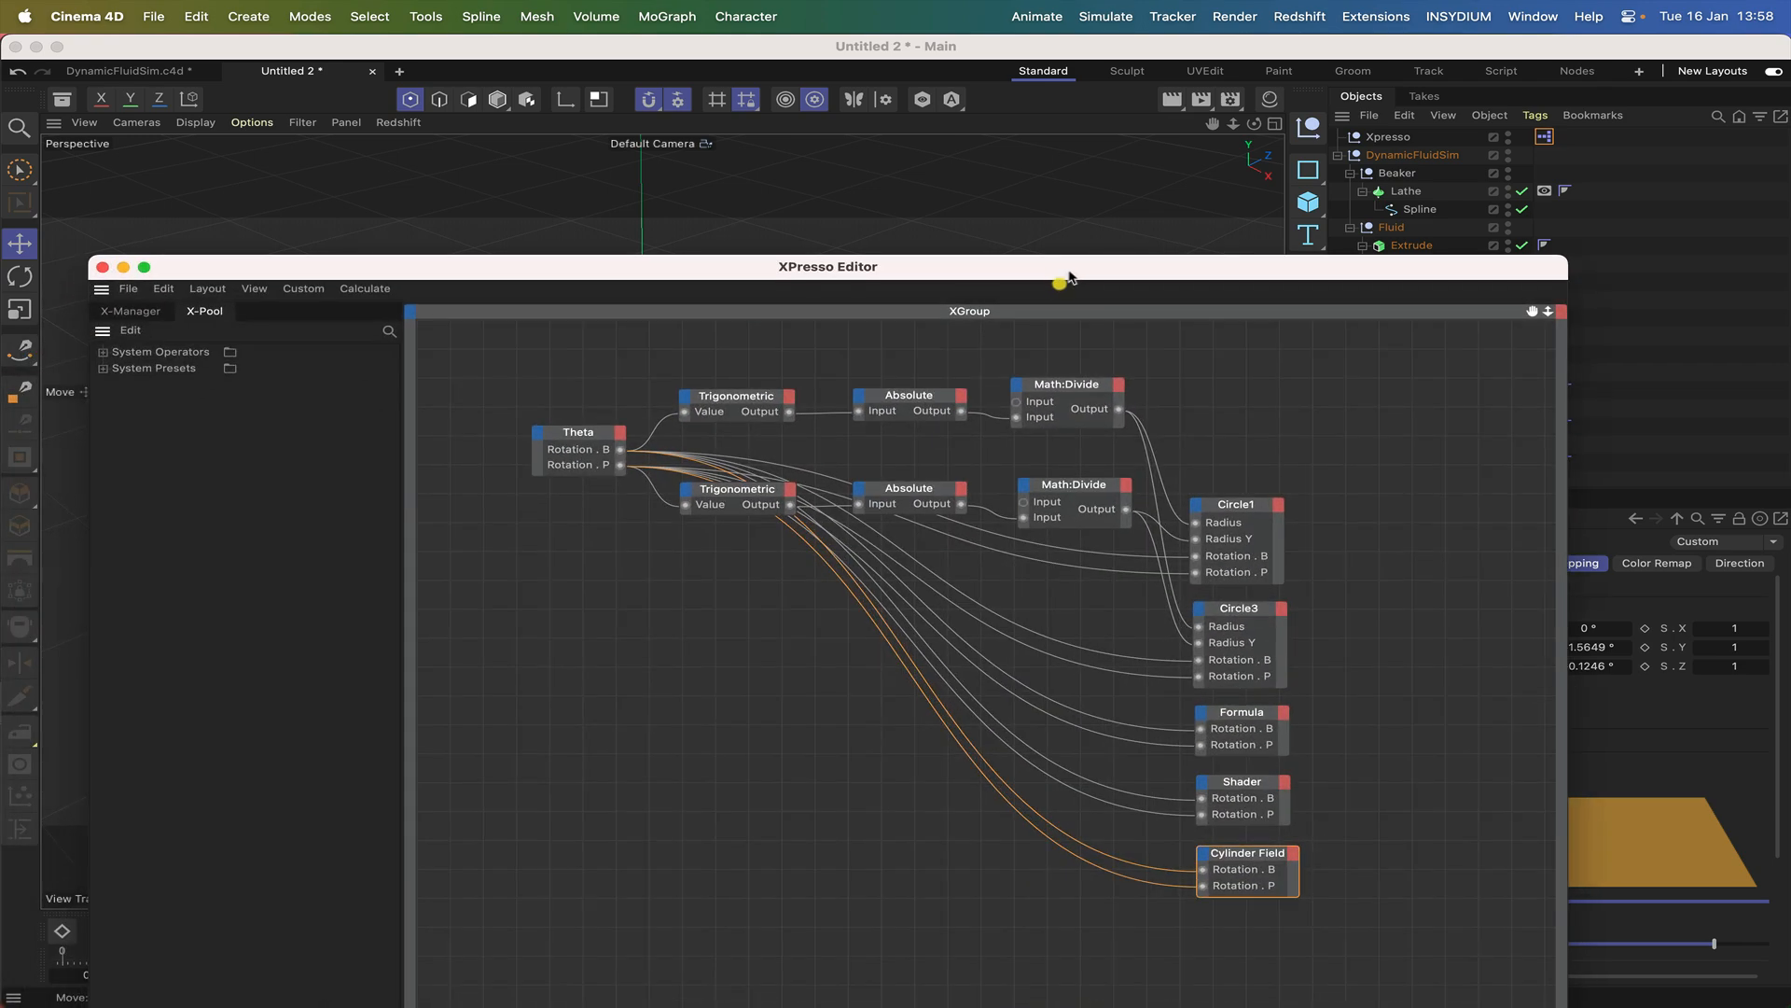
pyautogui.click(103, 268)
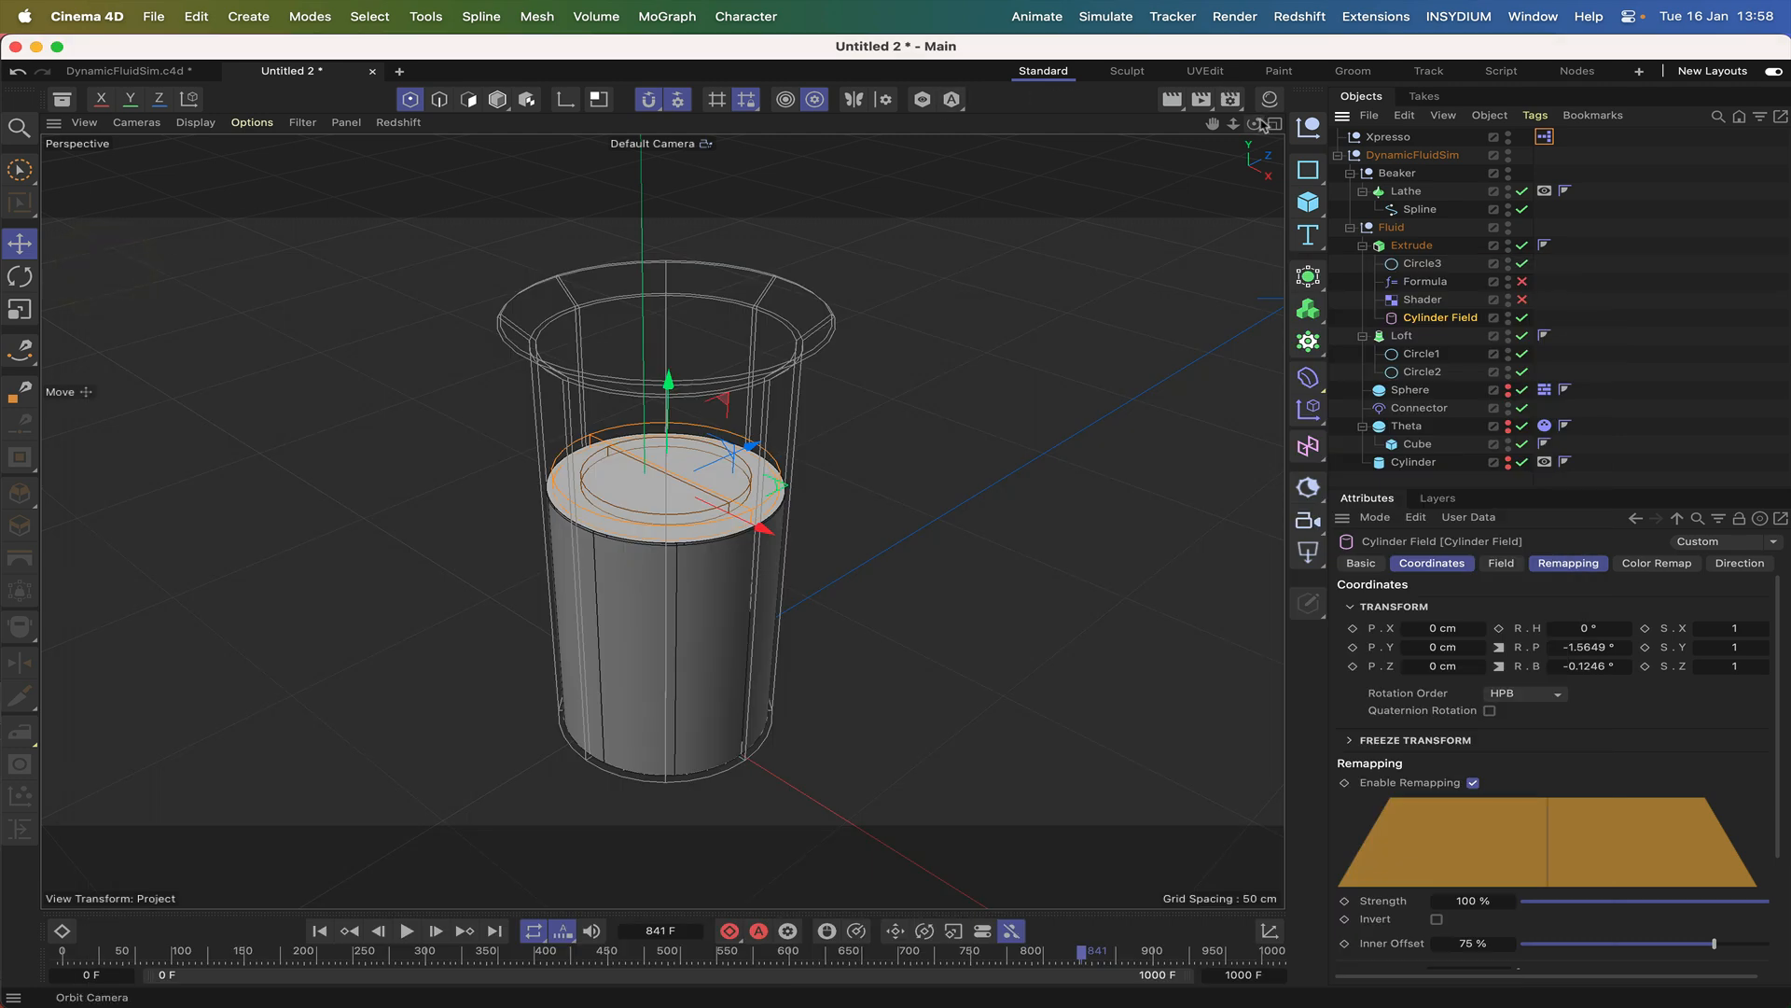
pyautogui.moveTo(1254, 125); pyautogui.dragTo(1217, 86)
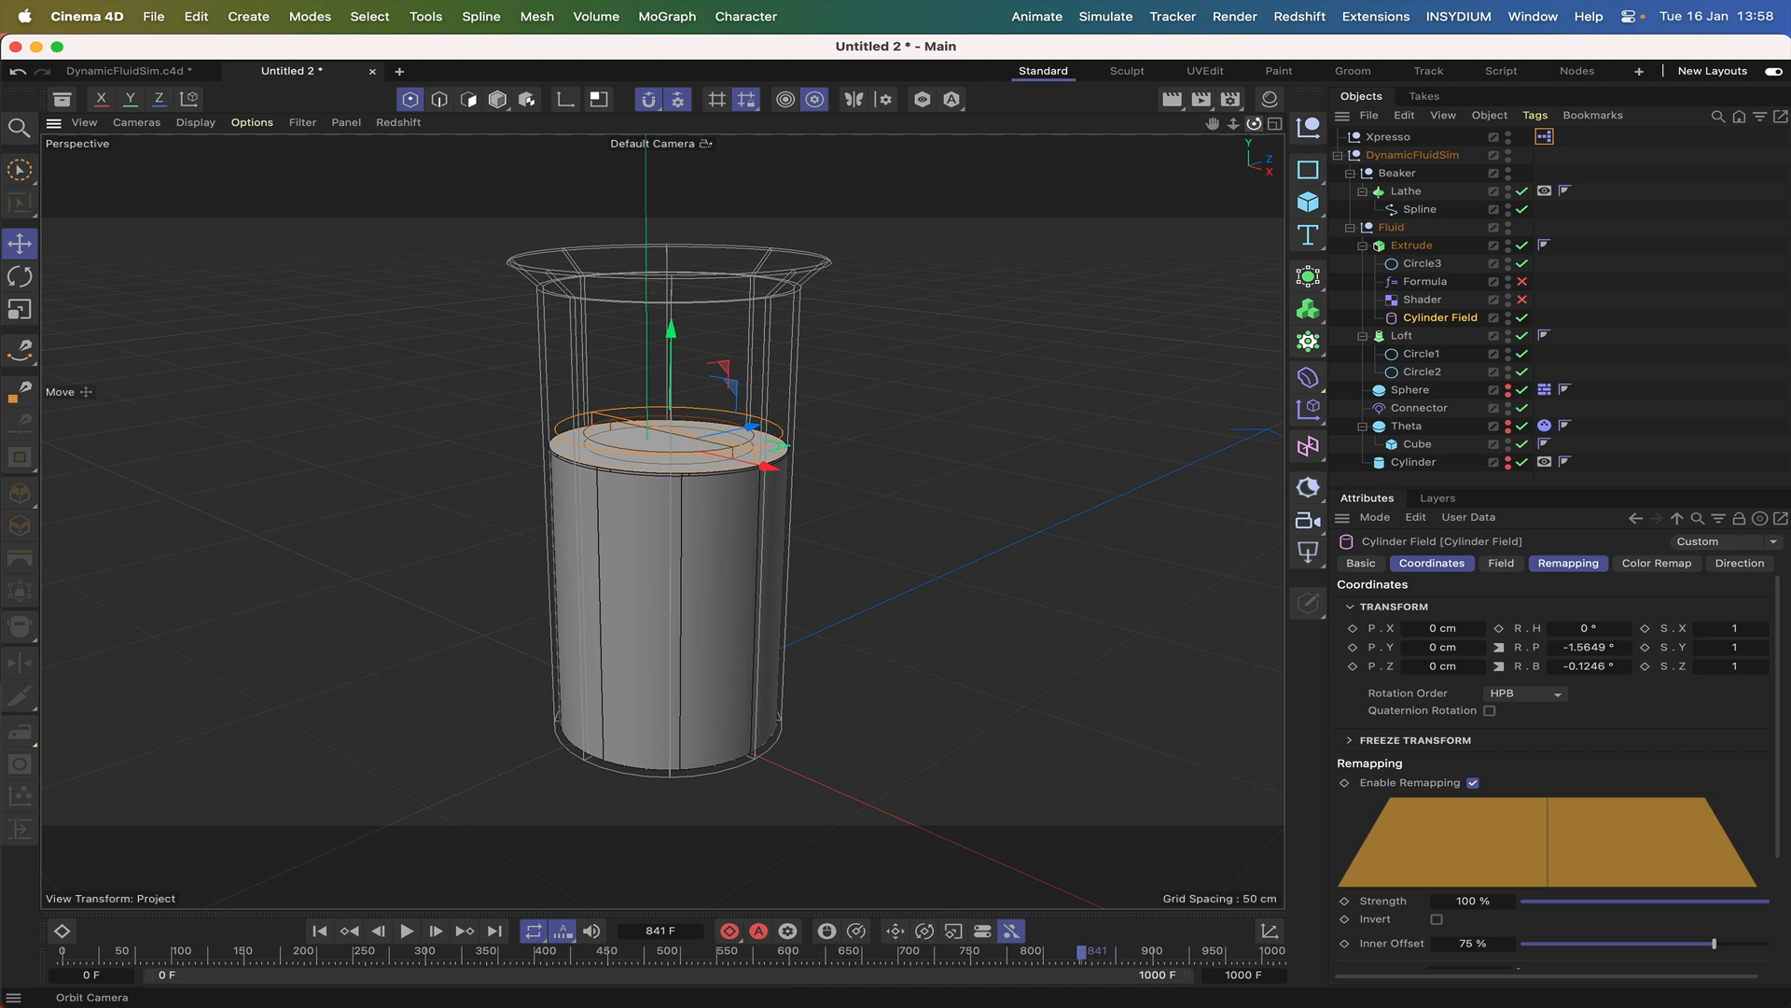
pyautogui.moveTo(1255, 125); pyautogui.dragTo(1255, 142)
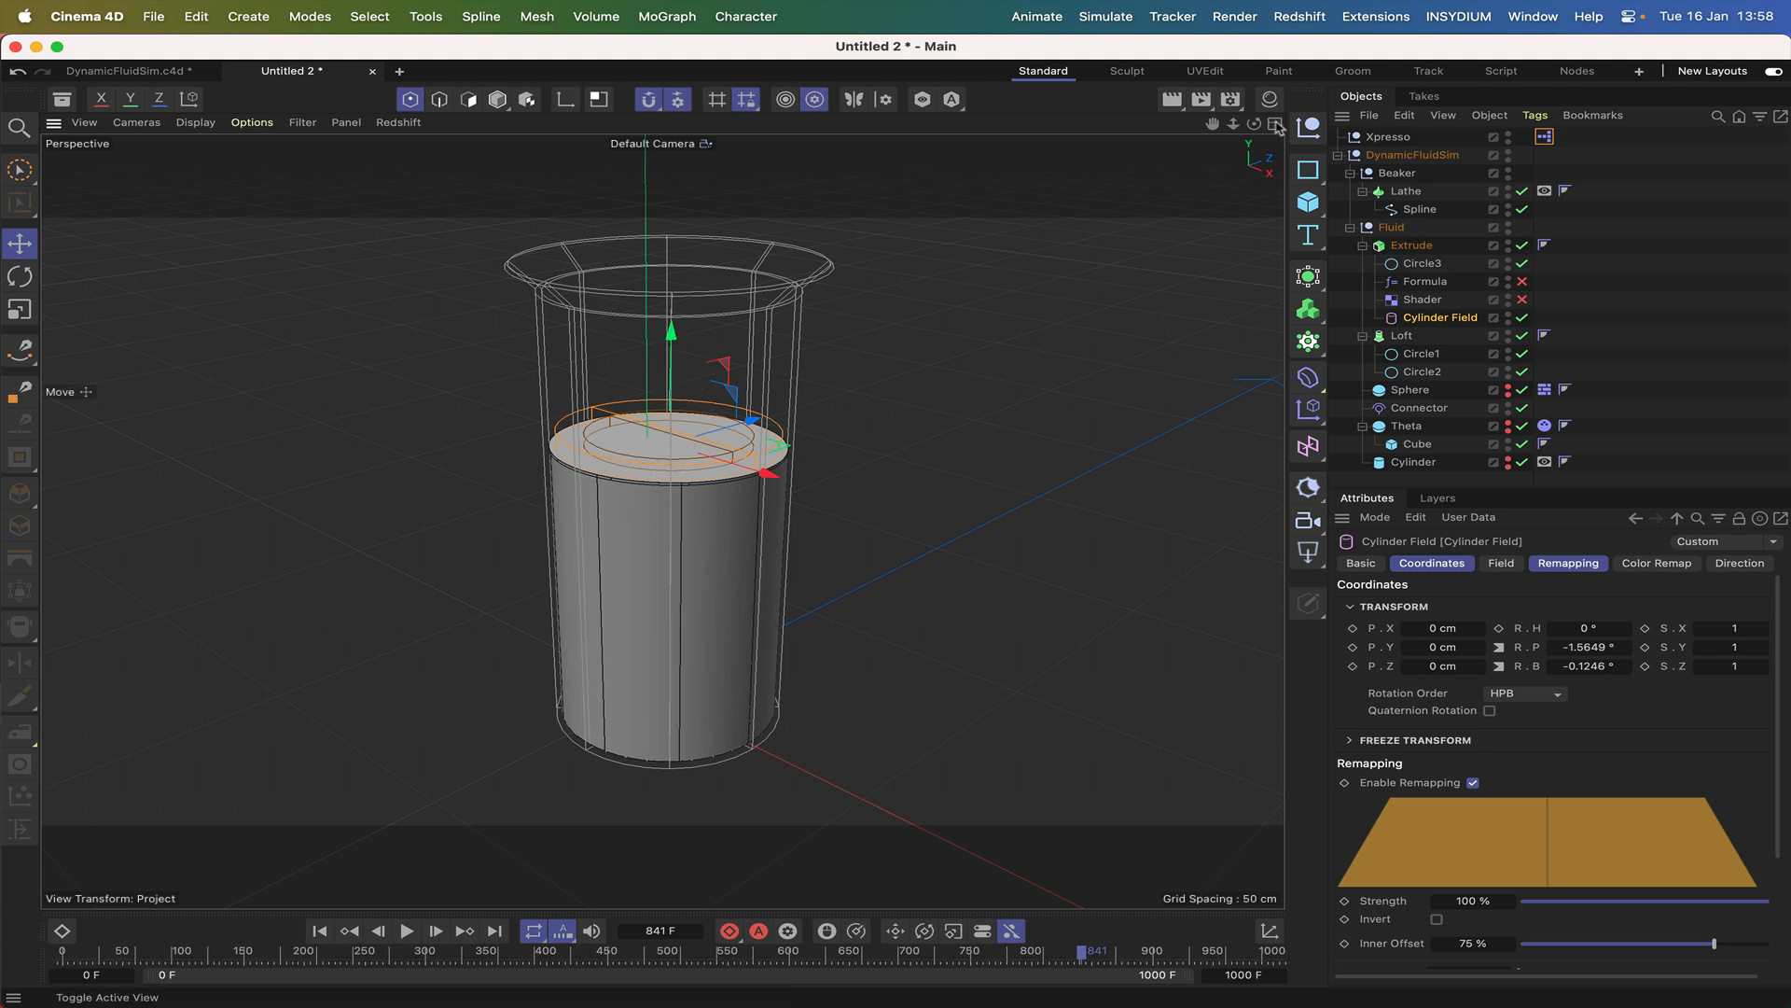
pyautogui.moveTo(1255, 124)
pyautogui.mouseDown()
pyautogui.moveTo(1261, 100)
pyautogui.moveTo(1257, 126)
pyautogui.mouseUp()
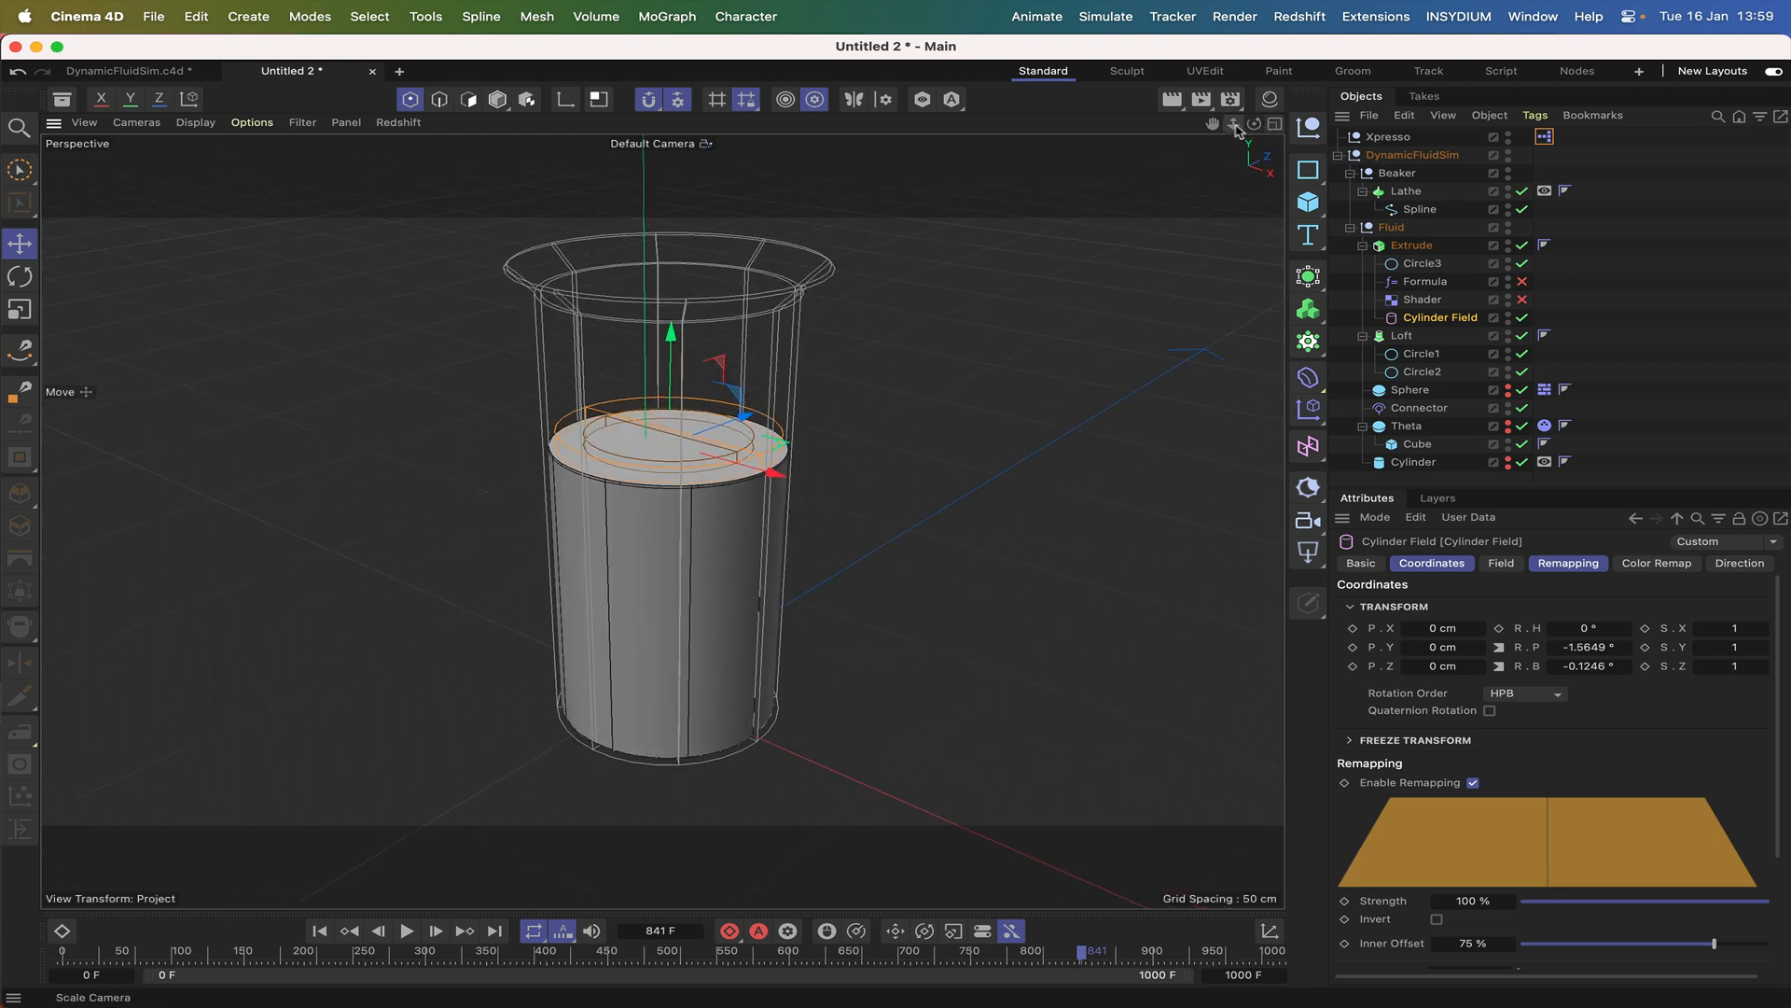
pyautogui.moveTo(1213, 132)
pyautogui.mouseDown()
pyautogui.moveTo(1190, 146)
pyautogui.moveTo(1256, 137)
pyautogui.moveTo(1215, 134)
pyautogui.mouseUp()
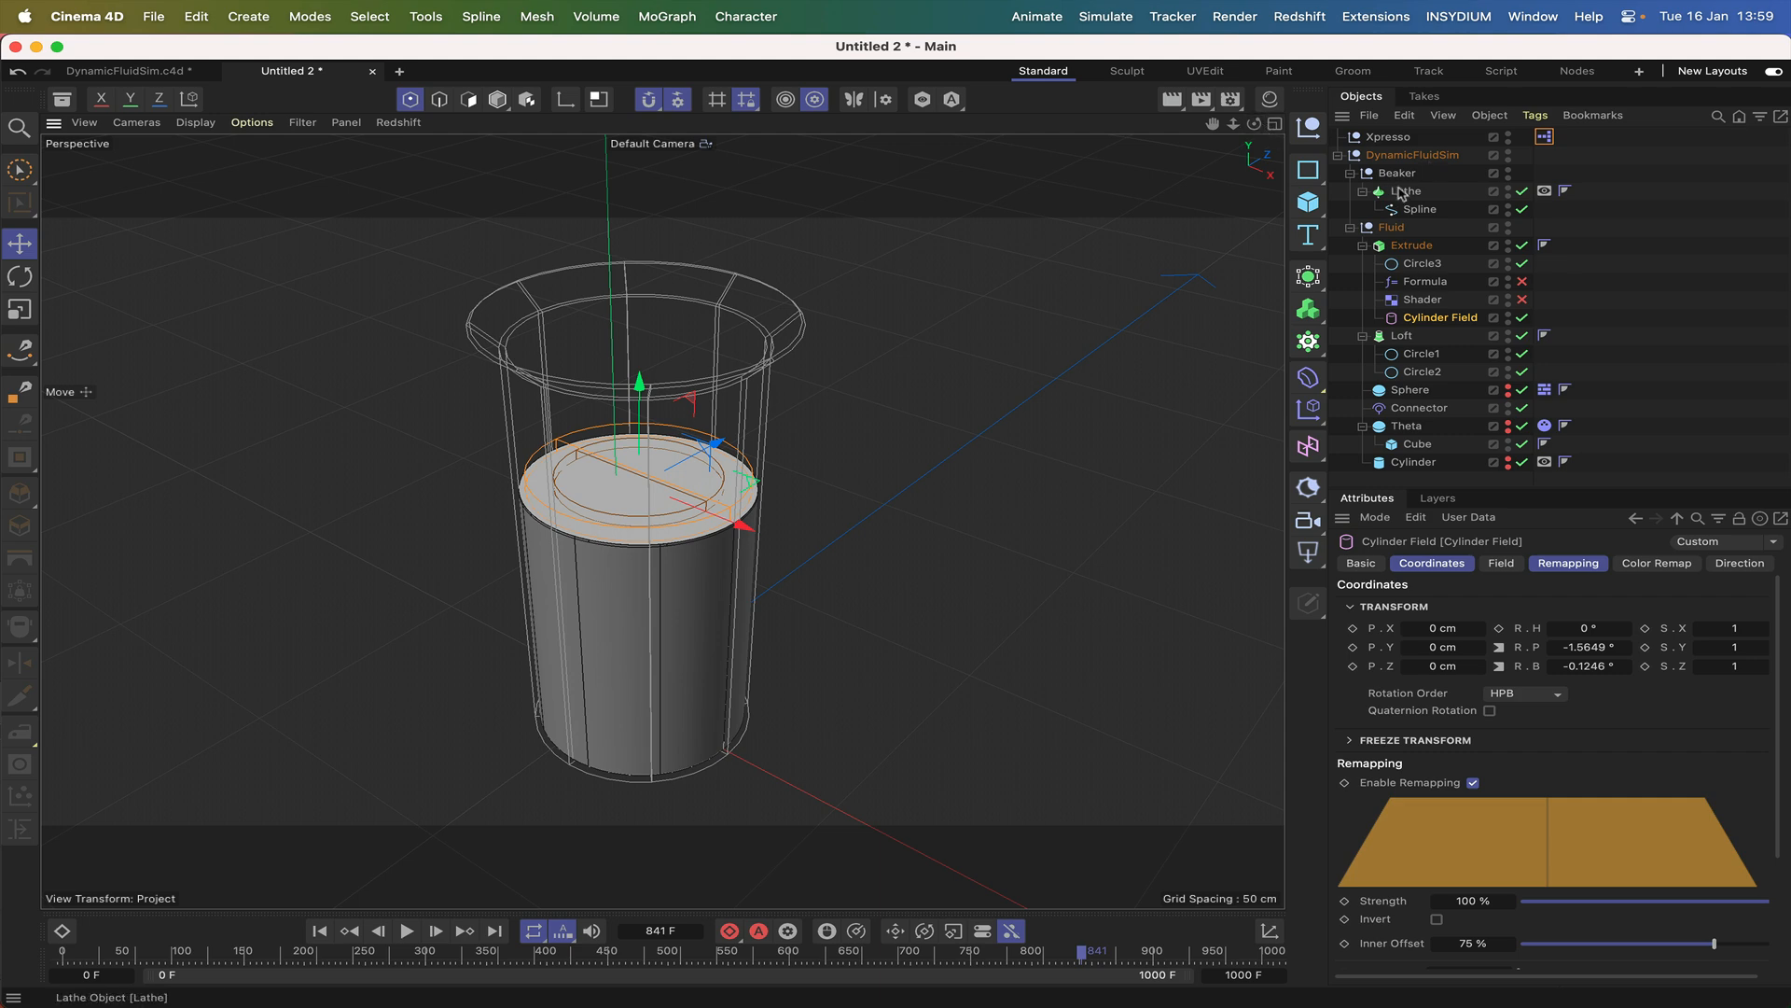
# Replay from the start, move the DynamicFluidSim null to about X 4.9 cm, Z 4.4 cm, and re-enable the Formula and Shader deformers.
pyautogui.click(1402, 156)
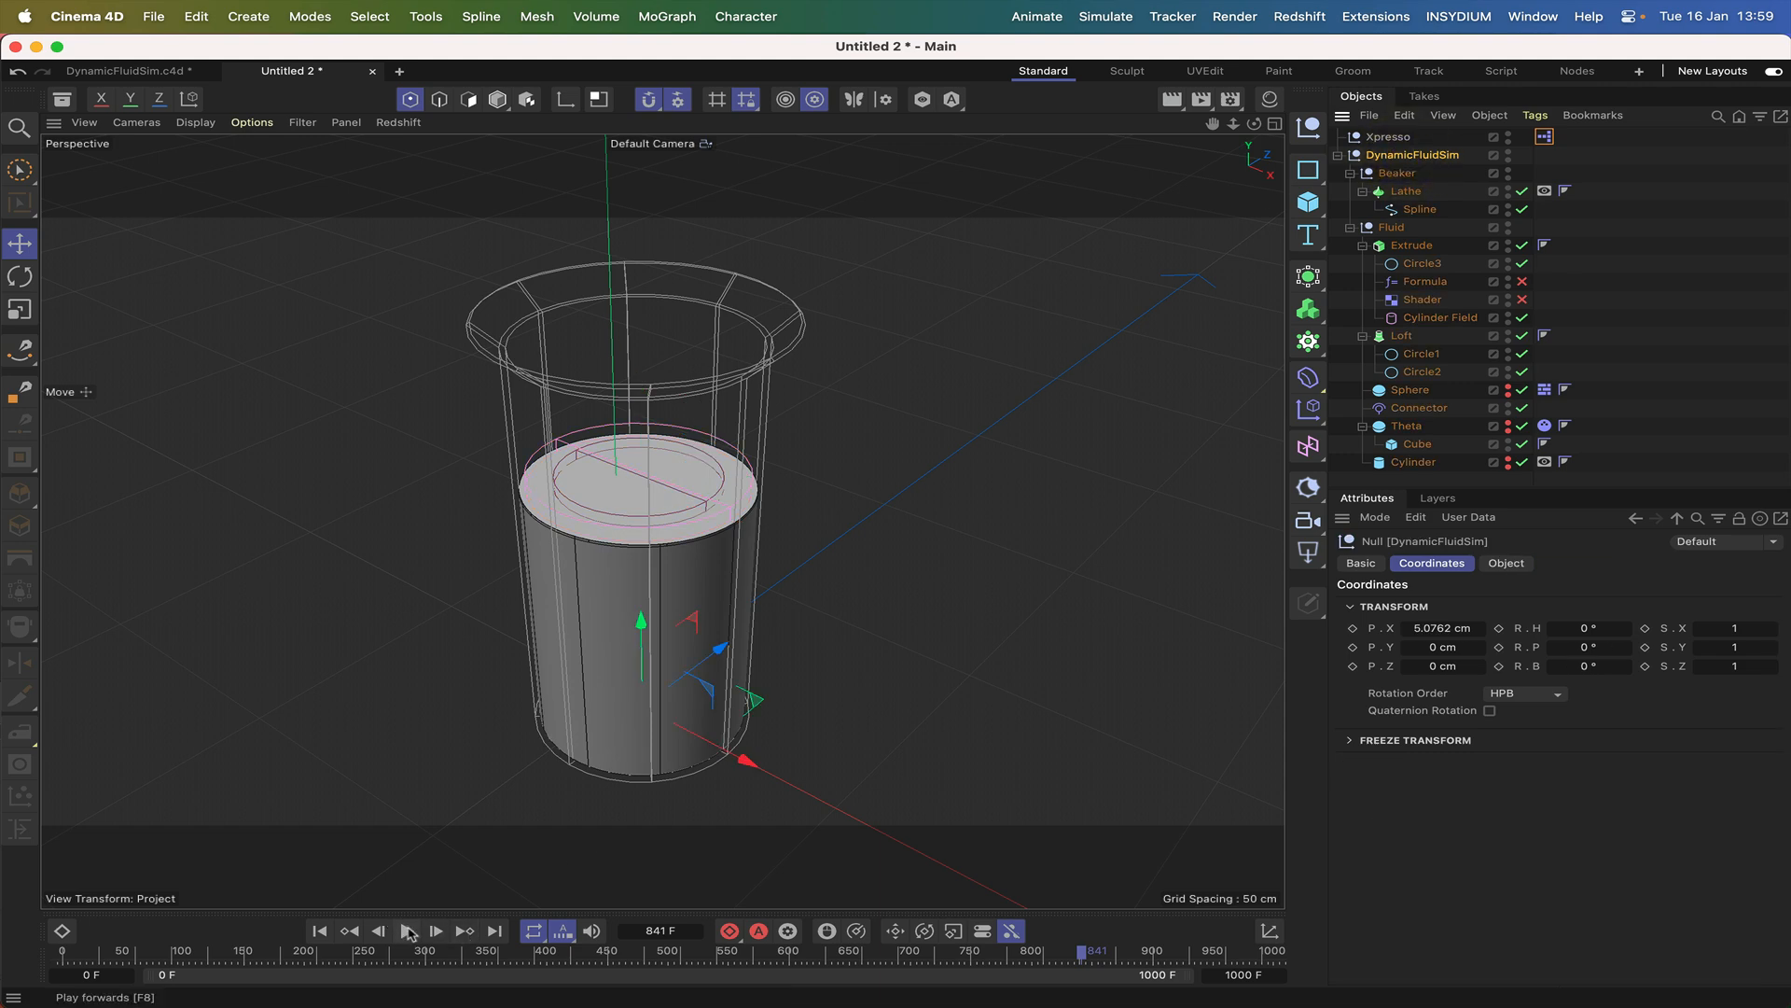
pyautogui.click(320, 931)
pyautogui.click(407, 931)
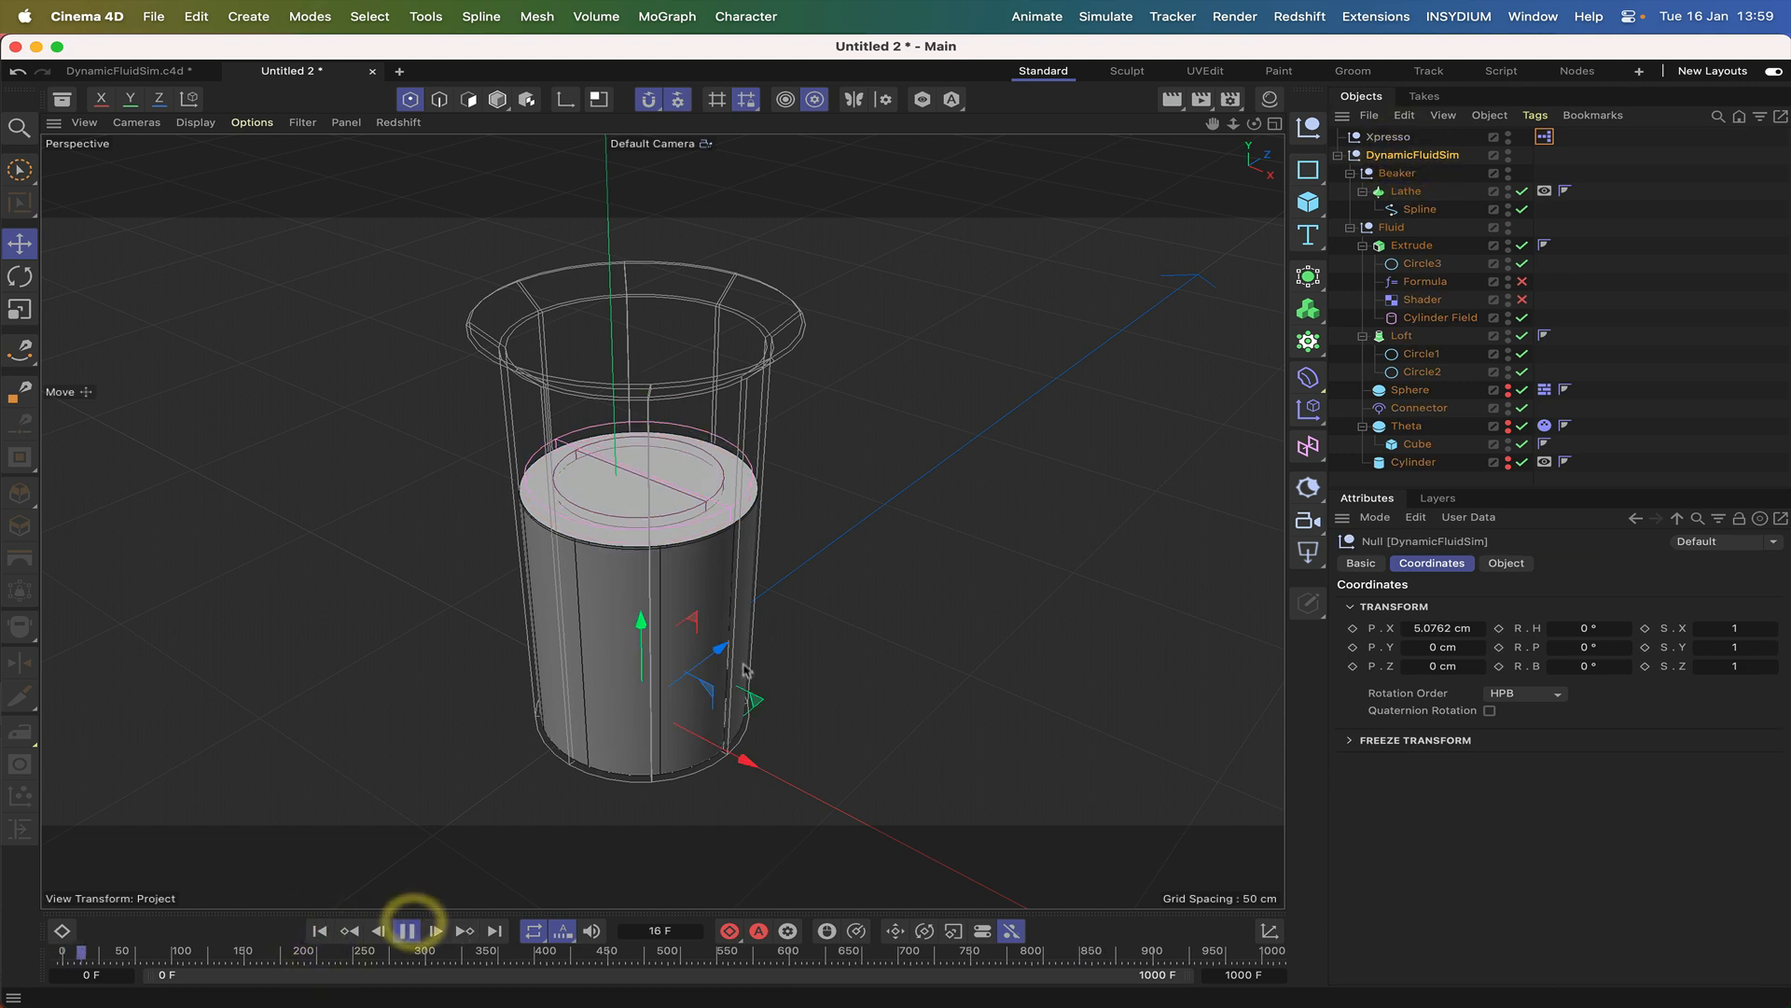
pyautogui.moveTo(755, 703); pyautogui.dragTo(763, 690)
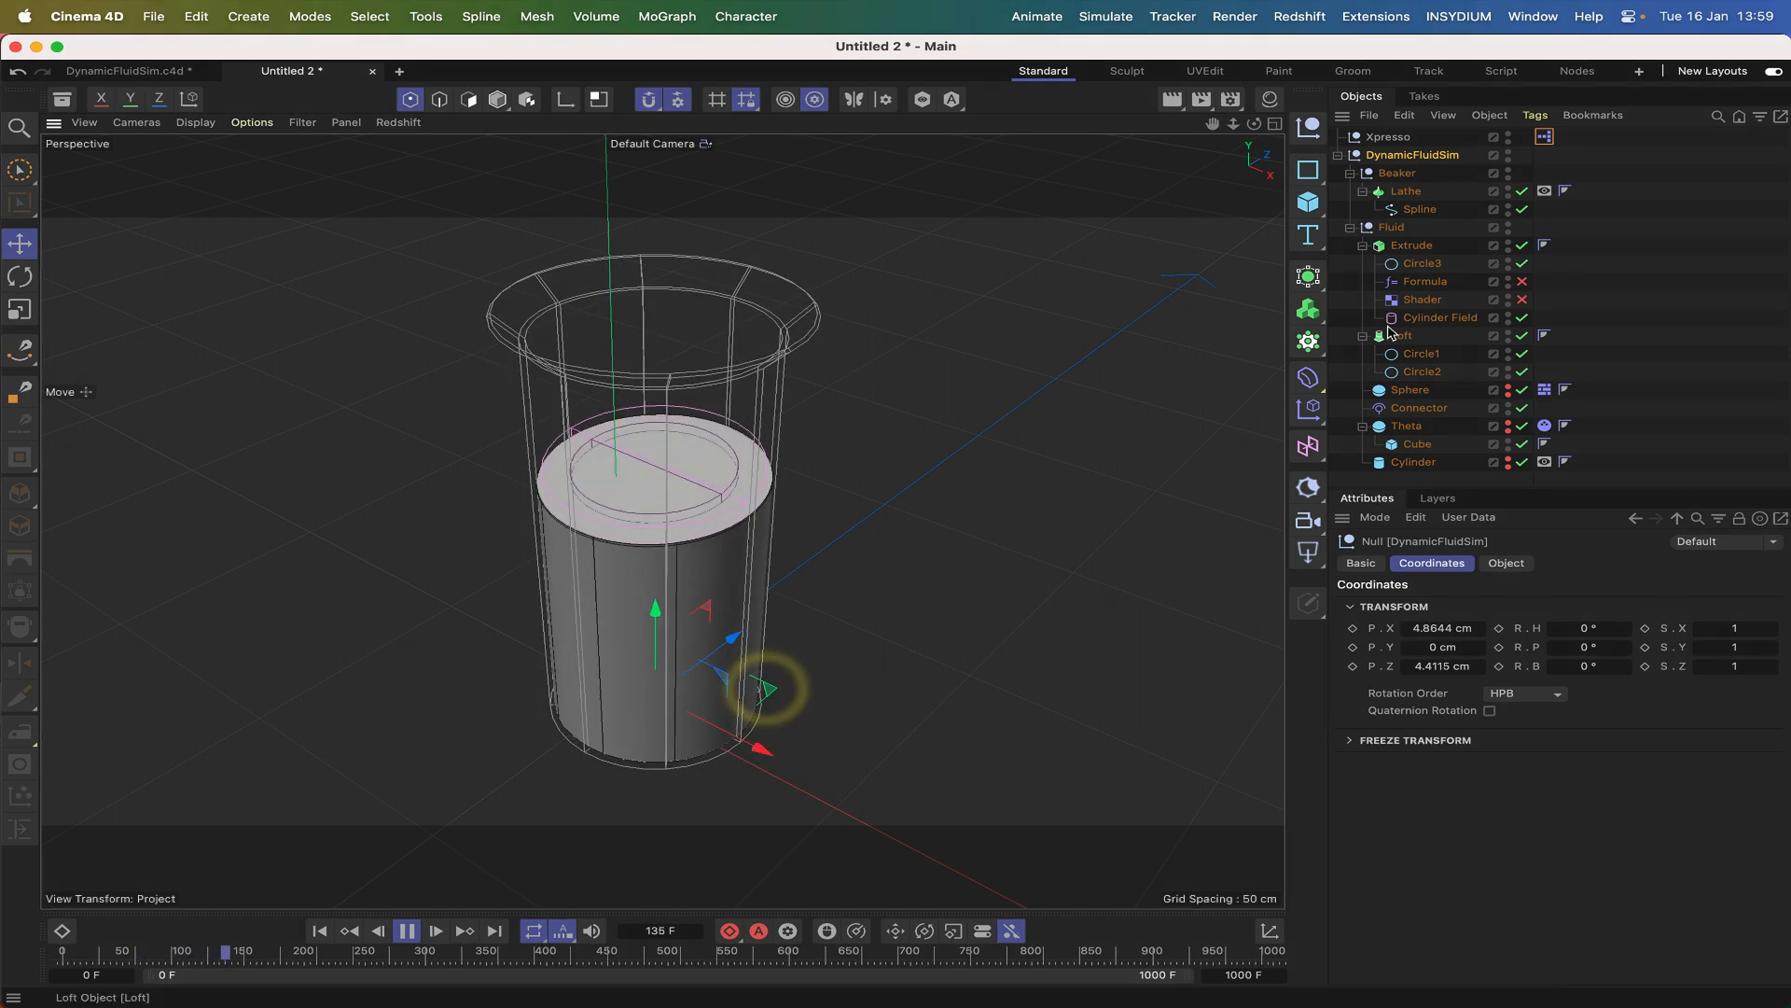
pyautogui.click(1521, 281)
pyautogui.click(1522, 299)
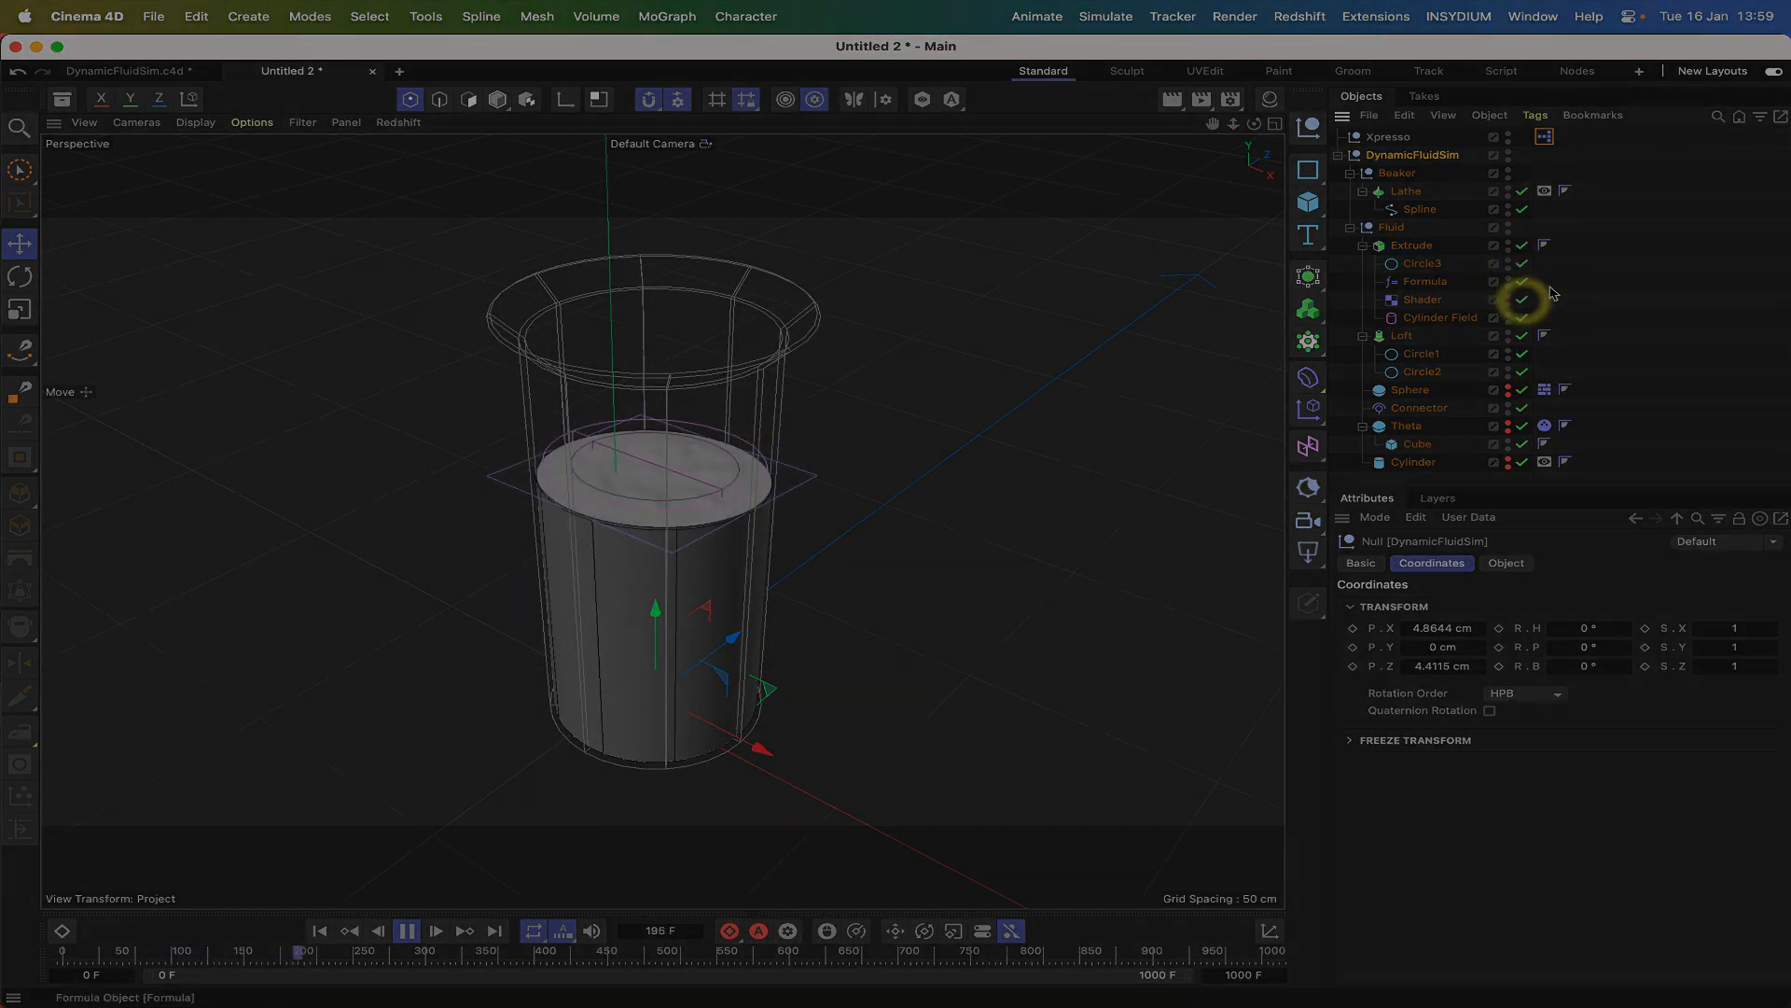